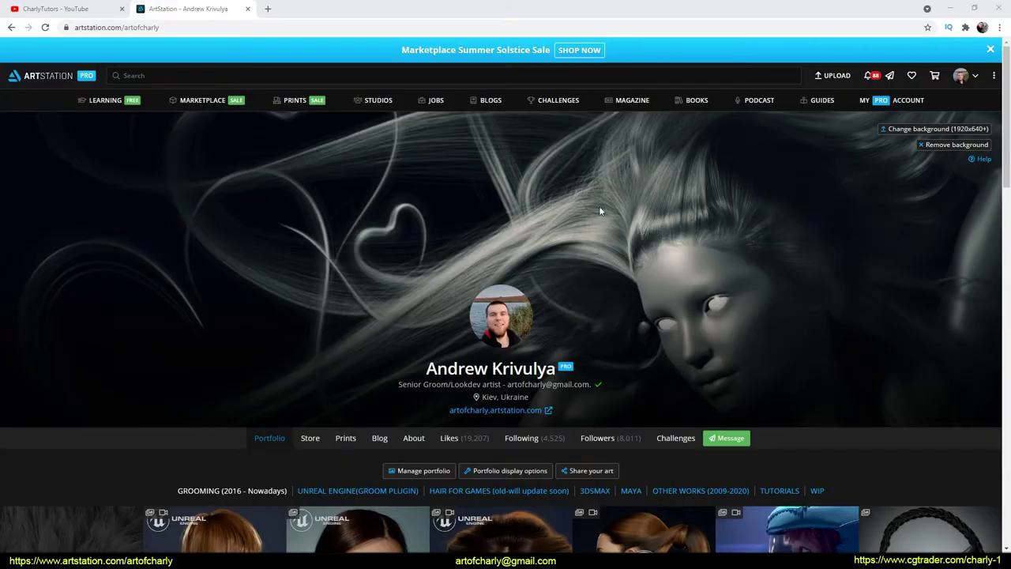
Step: Scroll the ArtStation portfolio down to More Artwork collections like Groom Plugin and Maya Grooming
{"action": "scroll", "coordinate": [733, 336], "scroll_direction": "down", "scroll_amount": 1}
{"action": "scroll", "coordinate": [733, 336], "scroll_direction": "down", "scroll_amount": 5}
{"action": "scroll", "coordinate": [733, 337], "scroll_direction": "down", "scroll_amount": 8}
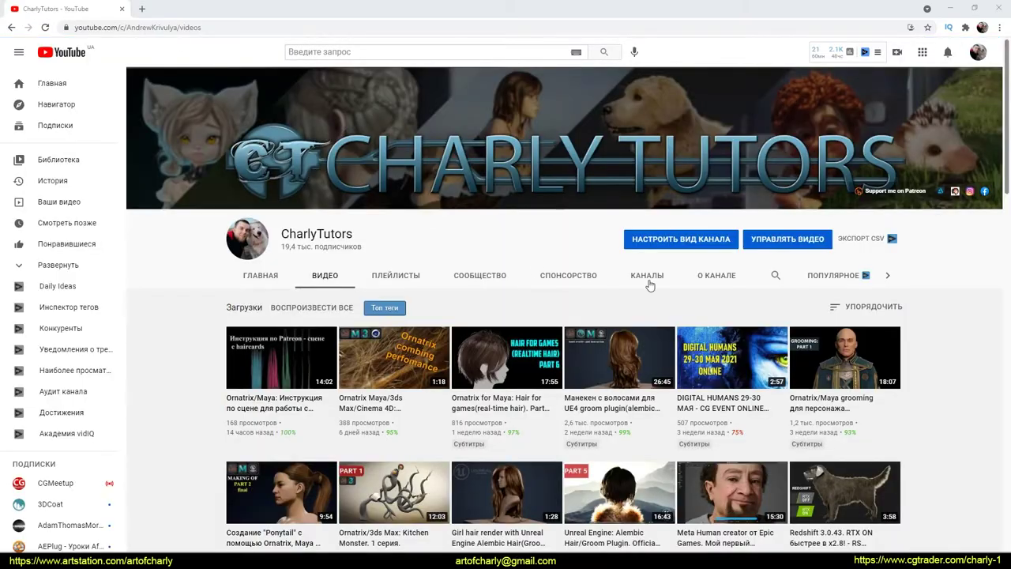
{"action": "scroll", "coordinate": [650, 285], "scroll_direction": "down", "scroll_amount": 3}
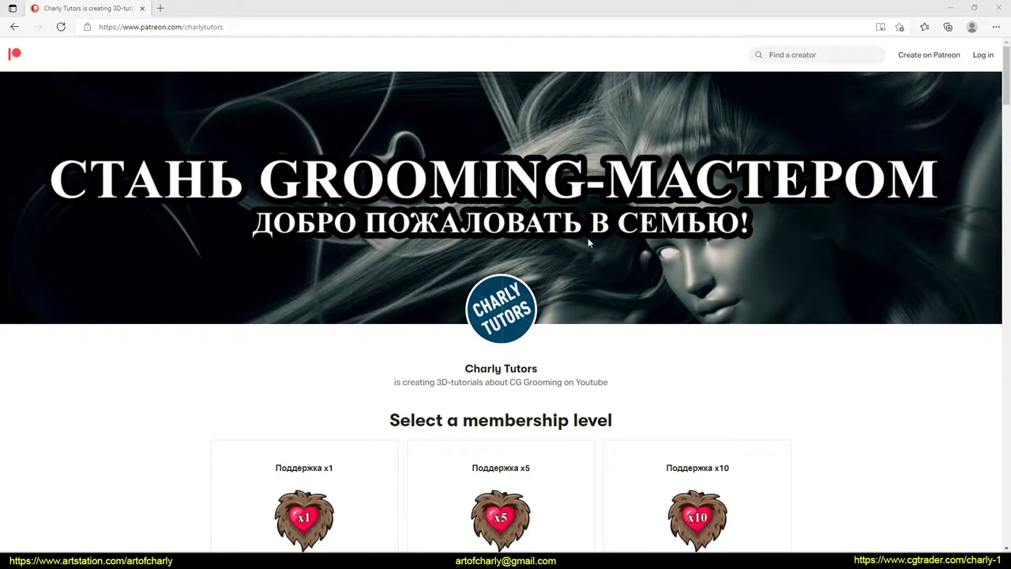
{"action": "scroll", "coordinate": [589, 243], "scroll_direction": "down", "scroll_amount": 5}
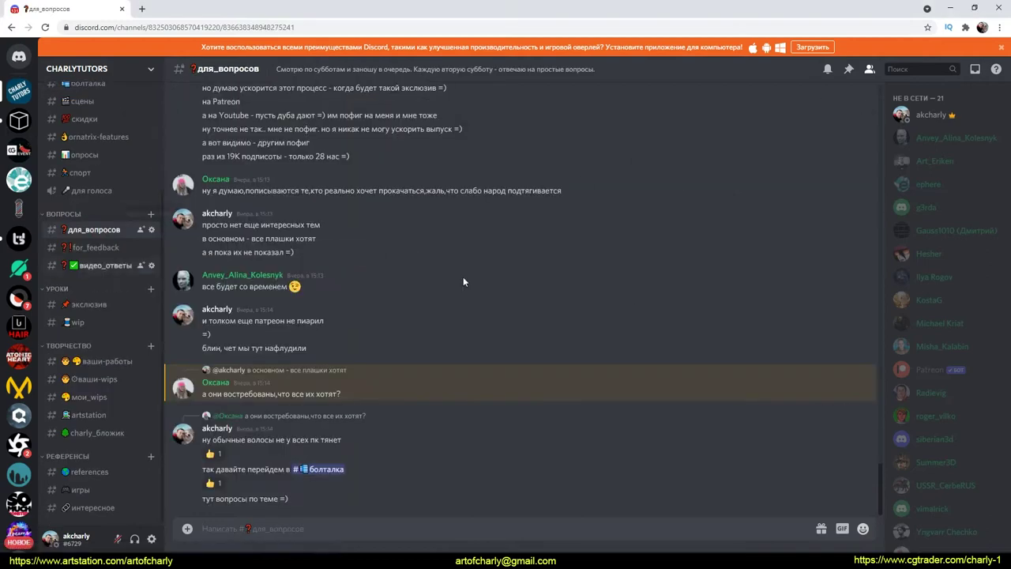
Step: Switch to the видео_ответы channel and scroll through its messages
{"action": "left_click", "coordinate": [105, 264]}
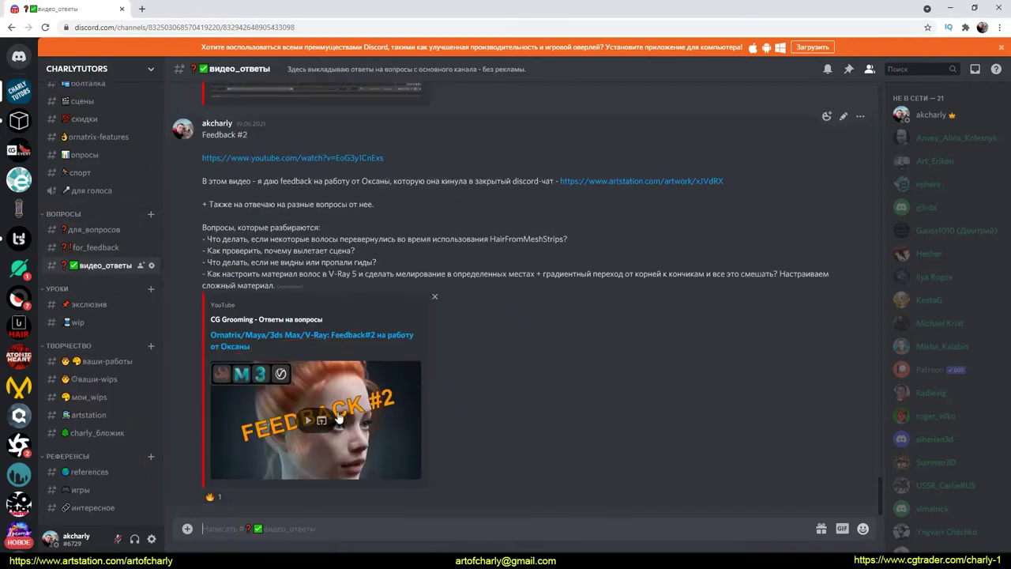
{"action": "scroll", "coordinate": [338, 419], "scroll_direction": "up", "scroll_amount": 5}
{"action": "scroll", "coordinate": [338, 415], "scroll_direction": "up", "scroll_amount": 5}
{"action": "scroll", "coordinate": [338, 410], "scroll_direction": "up", "scroll_amount": 5}
{"action": "scroll", "coordinate": [348, 415], "scroll_direction": "up", "scroll_amount": 2}
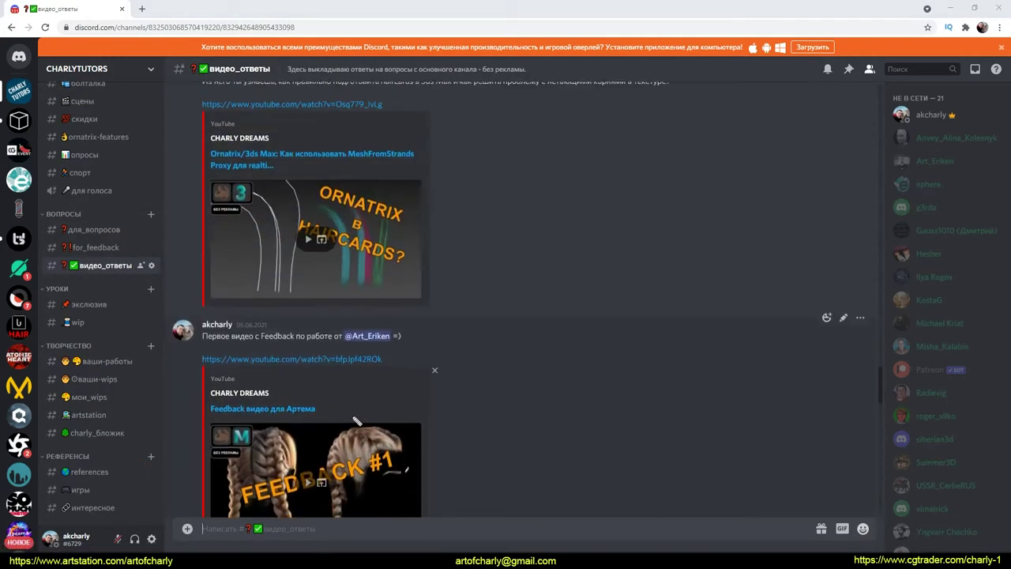
{"action": "scroll", "coordinate": [475, 419], "scroll_direction": "down", "scroll_amount": 3}
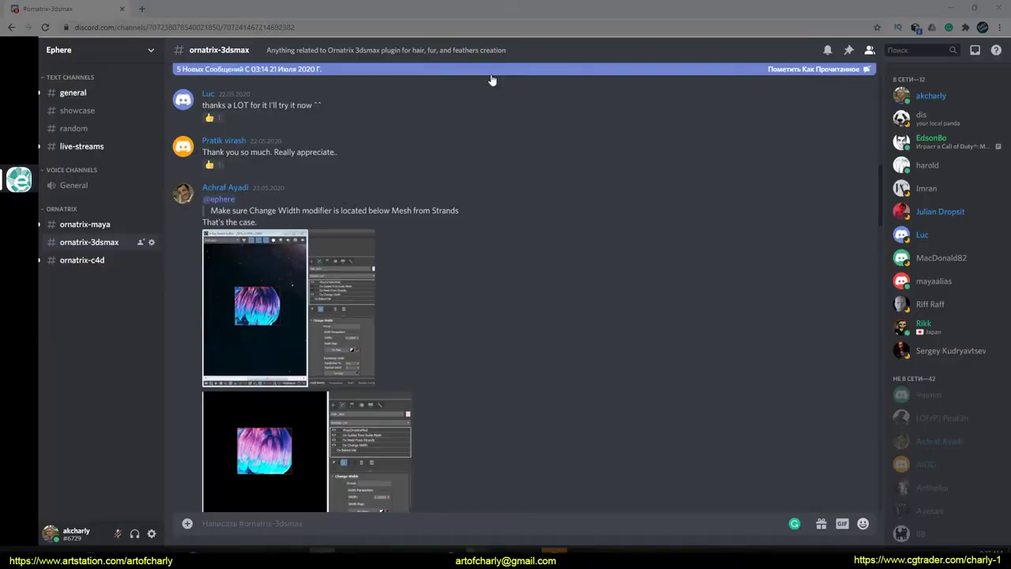
Step: Scroll through the Ephere ornatrix-3dsmax channel's bug and modifier discussion
{"action": "scroll", "coordinate": [440, 207], "scroll_direction": "up", "scroll_amount": 3}
{"action": "scroll", "coordinate": [438, 206], "scroll_direction": "up", "scroll_amount": 5}
{"action": "scroll", "coordinate": [440, 197], "scroll_direction": "down", "scroll_amount": 5}
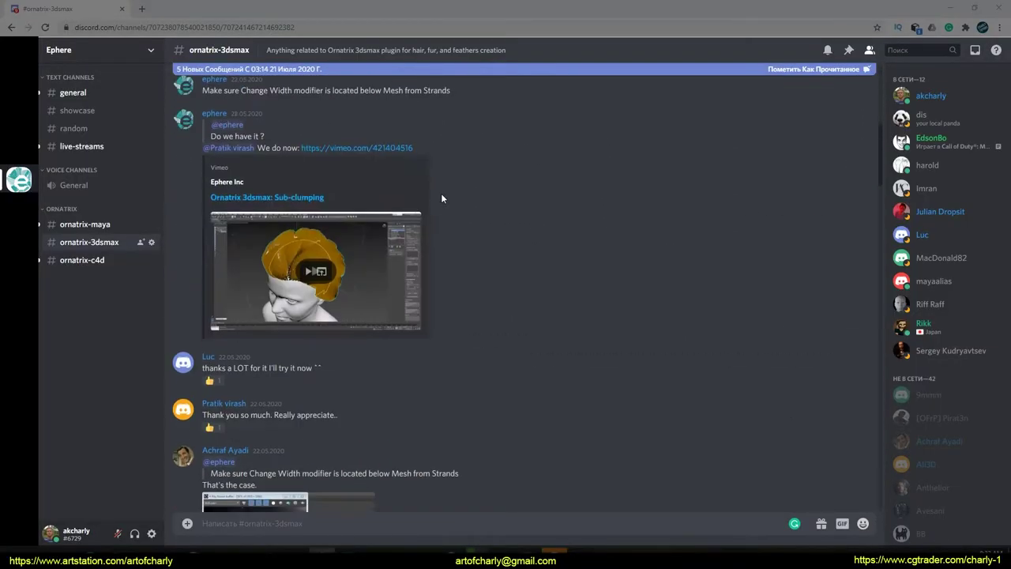
{"action": "scroll", "coordinate": [406, 201], "scroll_direction": "down", "scroll_amount": 5}
{"action": "scroll", "coordinate": [406, 199], "scroll_direction": "down", "scroll_amount": 4}
{"action": "scroll", "coordinate": [406, 198], "scroll_direction": "down", "scroll_amount": 3}
{"action": "scroll", "coordinate": [406, 196], "scroll_direction": "down", "scroll_amount": 3}
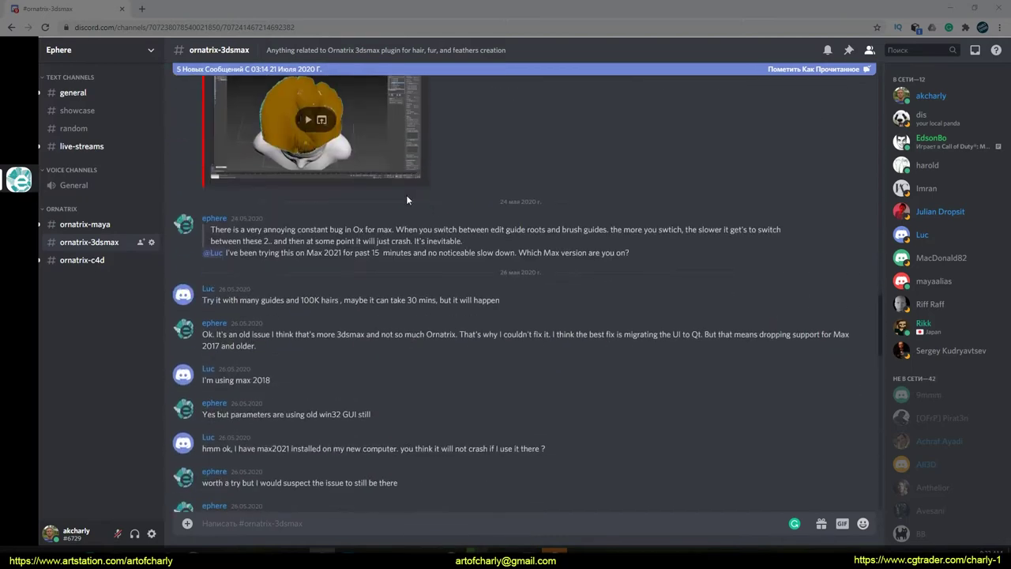
{"action": "scroll", "coordinate": [409, 214], "scroll_direction": "down", "scroll_amount": 3}
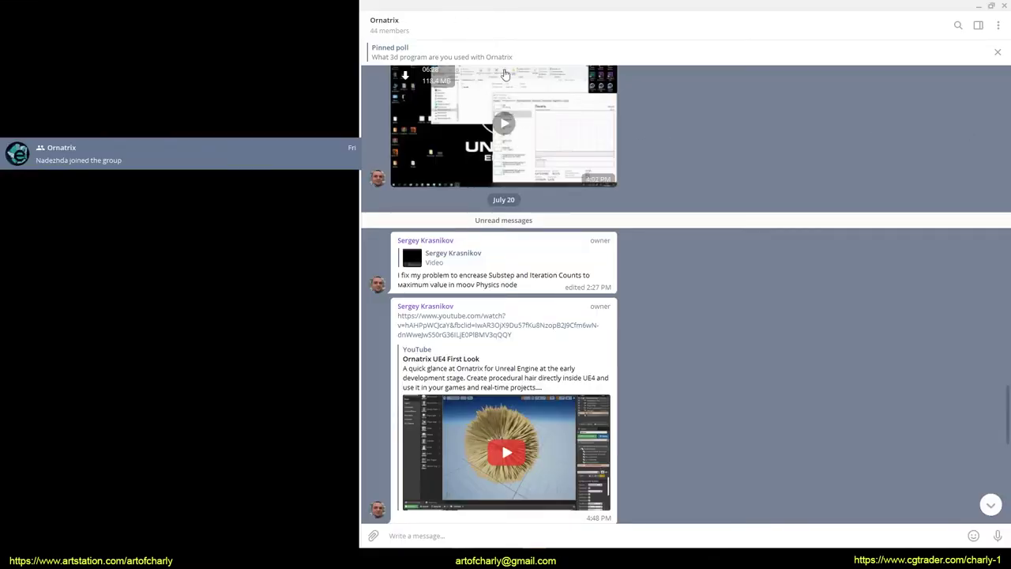
Step: Scroll the Telegram Ornatrix chat to the latest posts, including the werewolf post
{"action": "scroll", "coordinate": [655, 158], "scroll_direction": "down", "scroll_amount": 1}
{"action": "scroll", "coordinate": [689, 184], "scroll_direction": "down", "scroll_amount": 2}
{"action": "scroll", "coordinate": [687, 179], "scroll_direction": "down", "scroll_amount": 4}
{"action": "scroll", "coordinate": [688, 193], "scroll_direction": "down", "scroll_amount": 1}
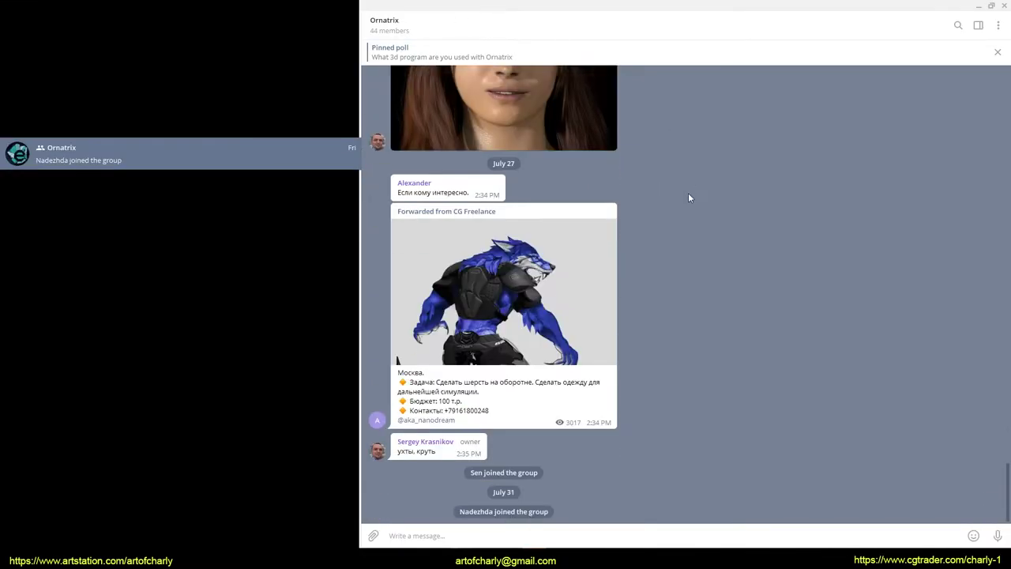
{"action": "scroll", "coordinate": [676, 214], "scroll_direction": "up", "scroll_amount": 4}
{"action": "scroll", "coordinate": [661, 233], "scroll_direction": "up", "scroll_amount": 3}
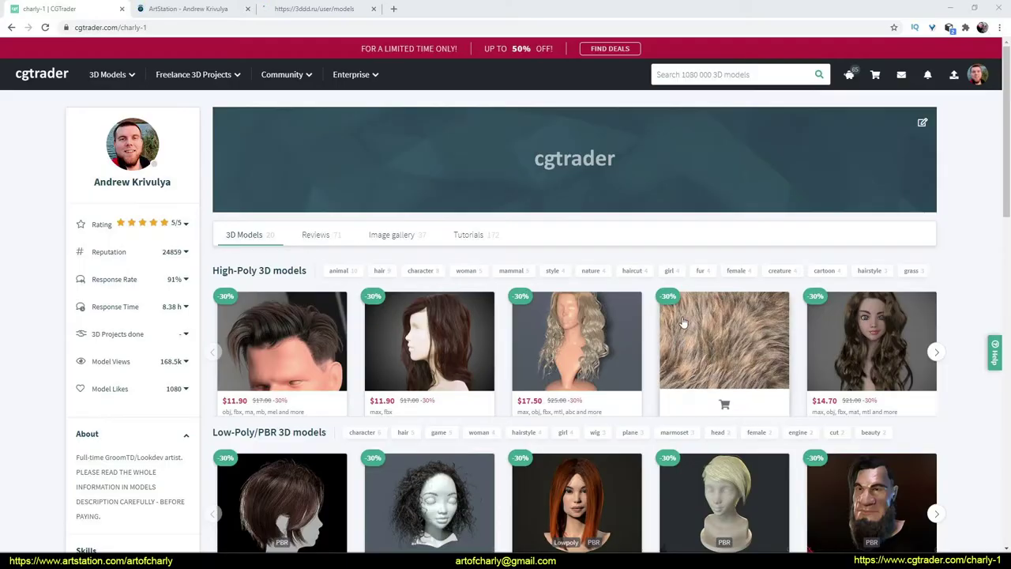
Step: Scroll the CGTrader hair-model store, then return to the ArtStation portfolio tab
{"action": "scroll", "coordinate": [474, 237], "scroll_direction": "down", "scroll_amount": 3}
{"action": "scroll", "coordinate": [417, 309], "scroll_direction": "up", "scroll_amount": 3}
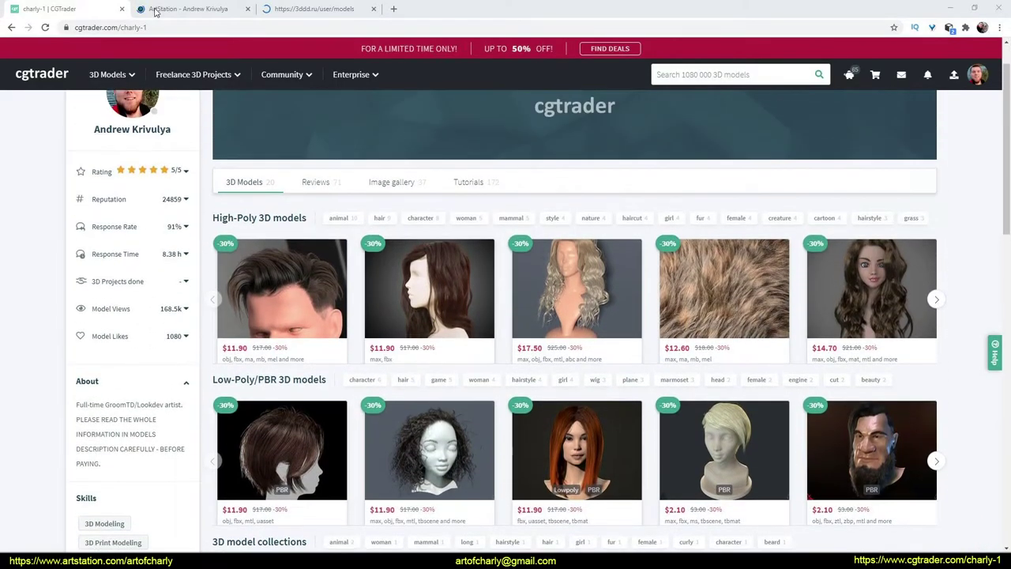
{"action": "left_click", "coordinate": [169, 9]}
{"action": "scroll", "coordinate": [329, 304], "scroll_direction": "up", "scroll_amount": 2}
Step: Switch to the 3ddd.ru models tab and scroll down through its listings
{"action": "key", "text": "ctrl+Tab"}
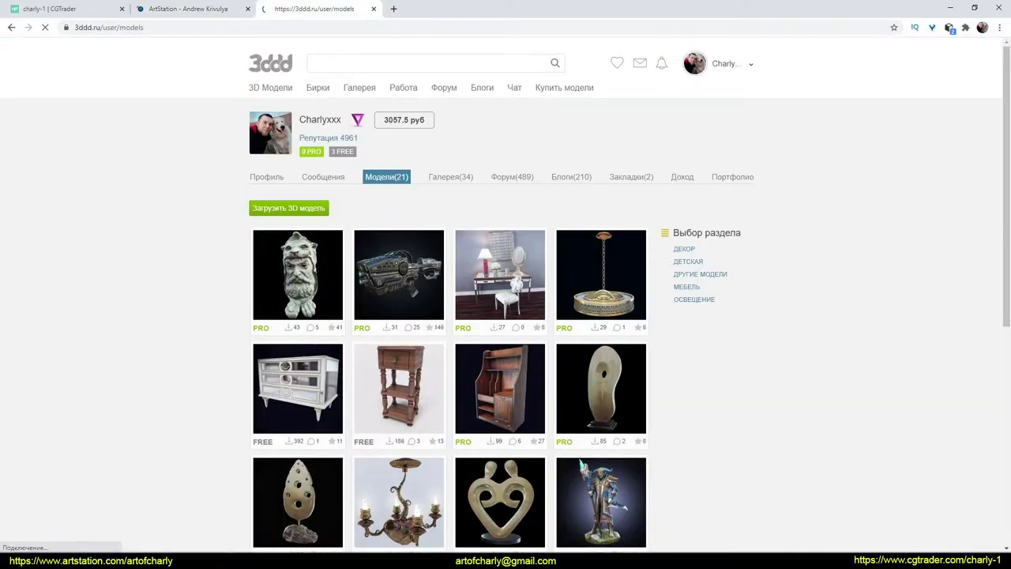
{"action": "scroll", "coordinate": [314, 341], "scroll_direction": "down", "scroll_amount": 5}
{"action": "scroll", "coordinate": [277, 370], "scroll_direction": "down", "scroll_amount": 3}
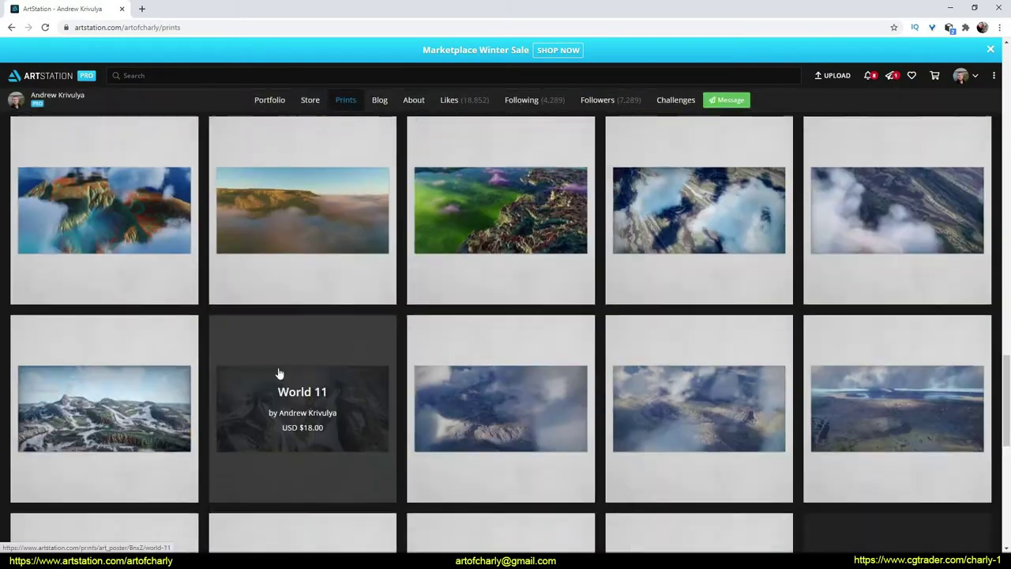
{"action": "scroll", "coordinate": [279, 372], "scroll_direction": "down", "scroll_amount": 3}
{"action": "scroll", "coordinate": [278, 372], "scroll_direction": "down", "scroll_amount": 5}
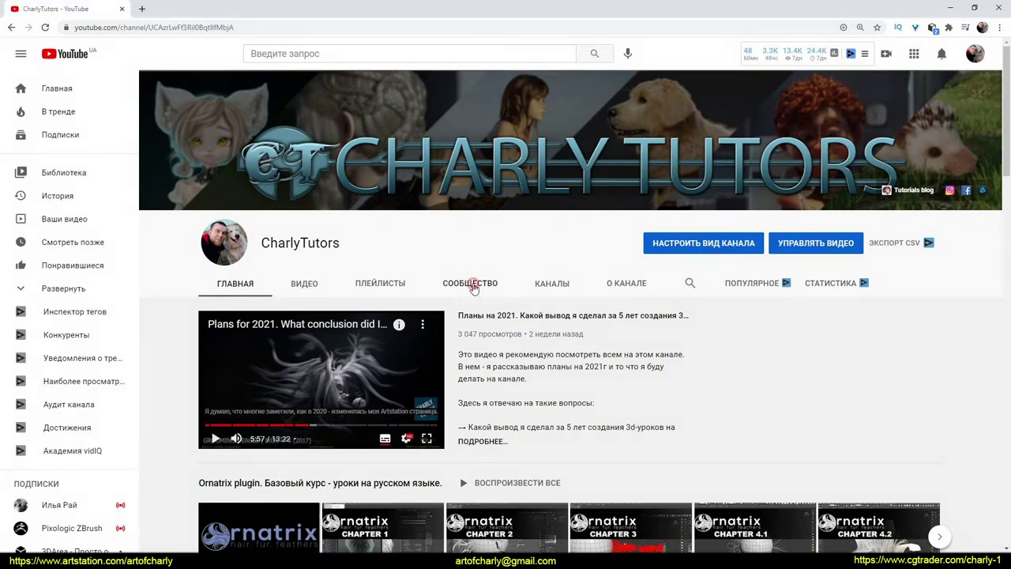
Step: Show the CharlyTutors channel's Сообщество posts and scroll down to the Boosty Q&A Part 5 post
{"action": "left_click", "coordinate": [473, 286]}
{"action": "scroll", "coordinate": [615, 386], "scroll_direction": "down", "scroll_amount": 2}
{"action": "scroll", "coordinate": [615, 386], "scroll_direction": "down", "scroll_amount": 1}
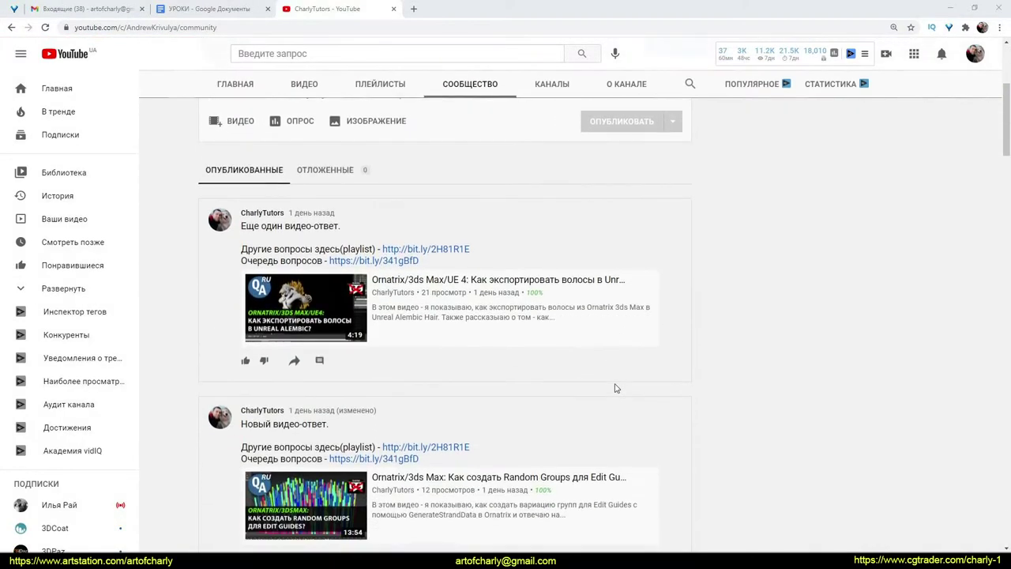
{"action": "scroll", "coordinate": [615, 386], "scroll_direction": "down", "scroll_amount": 2}
{"action": "scroll", "coordinate": [616, 388], "scroll_direction": "down", "scroll_amount": 4}
{"action": "scroll", "coordinate": [616, 388], "scroll_direction": "down", "scroll_amount": 3}
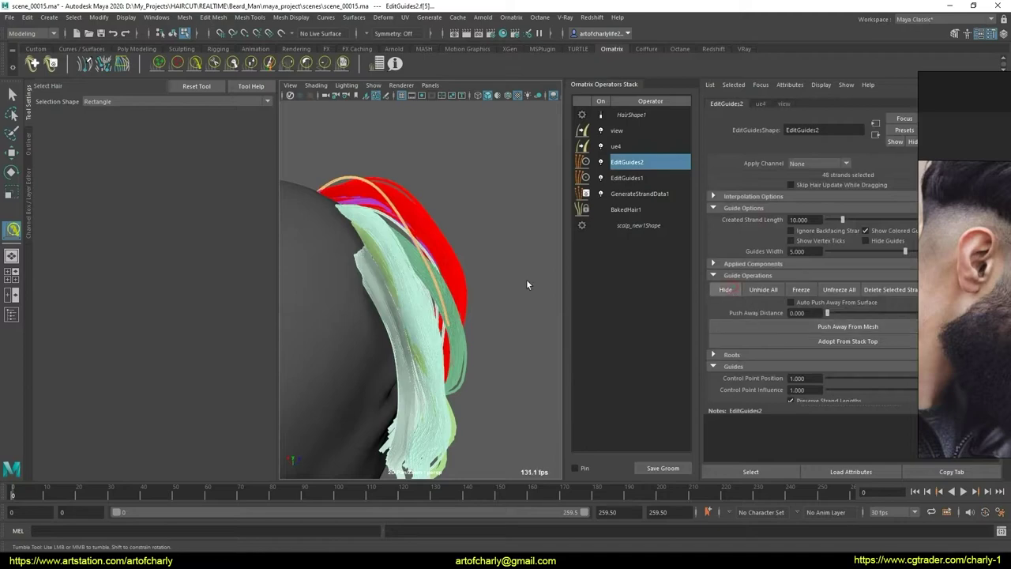
Step: Select a clump of front hair guides on the head
{"action": "left_click", "coordinate": [527, 285]}
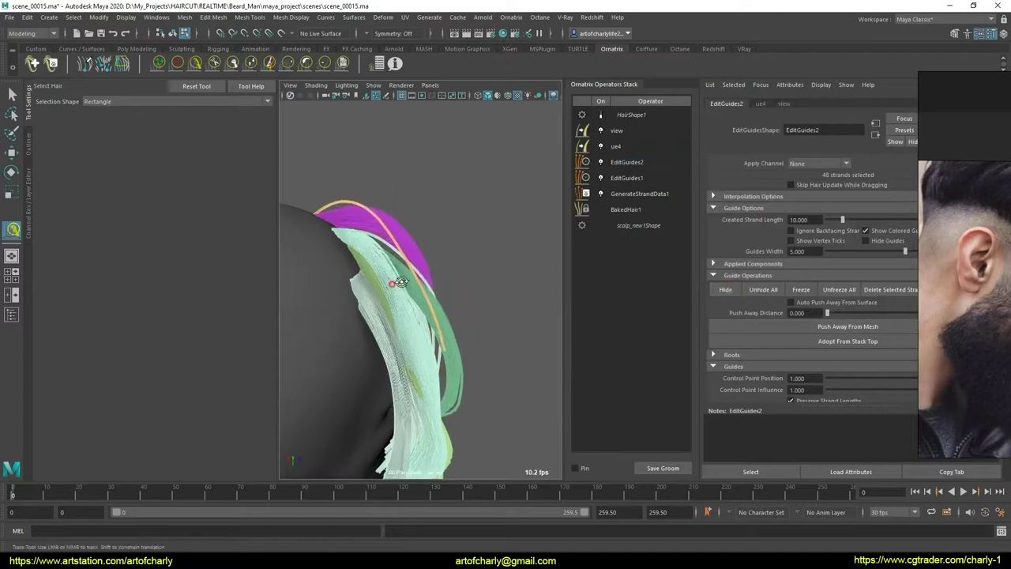
{"action": "left_click_drag", "start_coordinate": [527, 284], "coordinate": [322, 212], "text": "alt"}
{"action": "left_click", "coordinate": [366, 232]}
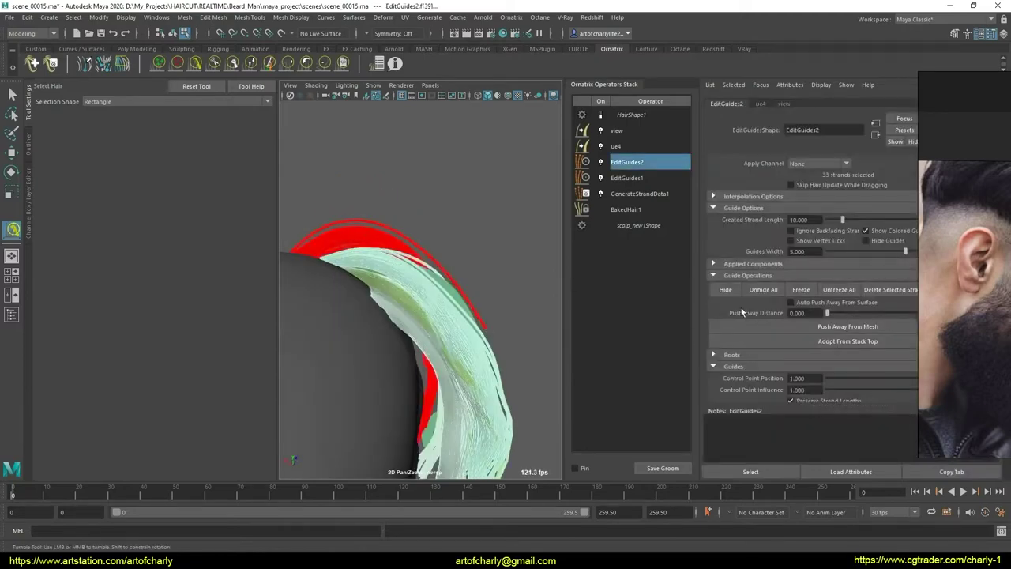
{"action": "left_click", "coordinate": [604, 294]}
{"action": "left_click_drag", "start_coordinate": [506, 301], "coordinate": [453, 353], "text": "alt"}
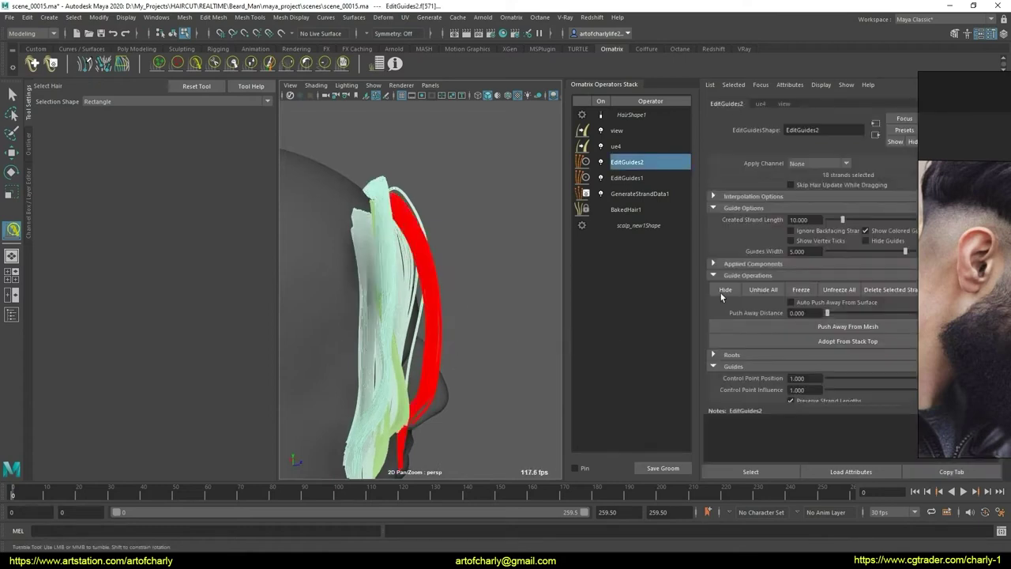
{"action": "left_click", "coordinate": [479, 348]}
{"action": "mouse_move", "coordinate": [479, 348]}
{"action": "left_mouse_down", "text": "alt"}
{"action": "mouse_move", "coordinate": [327, 334]}
{"action": "mouse_move", "coordinate": [373, 395]}
{"action": "mouse_move", "coordinate": [479, 275]}
{"action": "mouse_move", "coordinate": [495, 328]}
{"action": "mouse_move", "coordinate": [456, 356]}
{"action": "left_mouse_up", "text": "alt"}
{"action": "mouse_move", "coordinate": [519, 357]}
{"action": "left_mouse_down", "text": "alt"}
{"action": "mouse_move", "coordinate": [316, 327]}
{"action": "mouse_move", "coordinate": [603, 318]}
{"action": "left_mouse_up", "text": "alt"}
{"action": "left_click", "coordinate": [490, 301]}
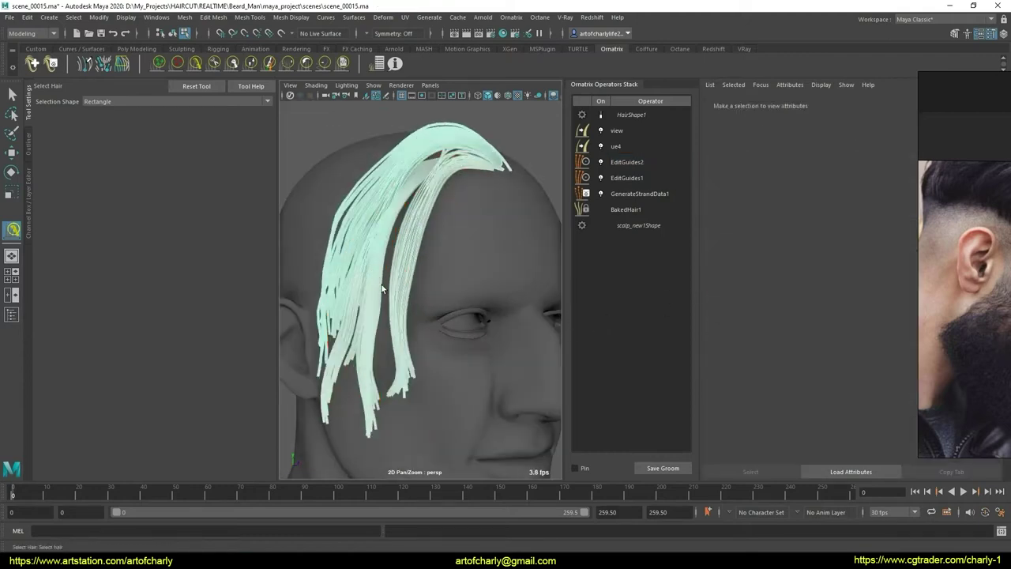
{"action": "mouse_move", "coordinate": [490, 300]}
{"action": "left_mouse_down", "text": "alt"}
{"action": "mouse_move", "coordinate": [490, 289]}
{"action": "mouse_move", "coordinate": [430, 300]}
{"action": "left_mouse_up", "text": "alt"}
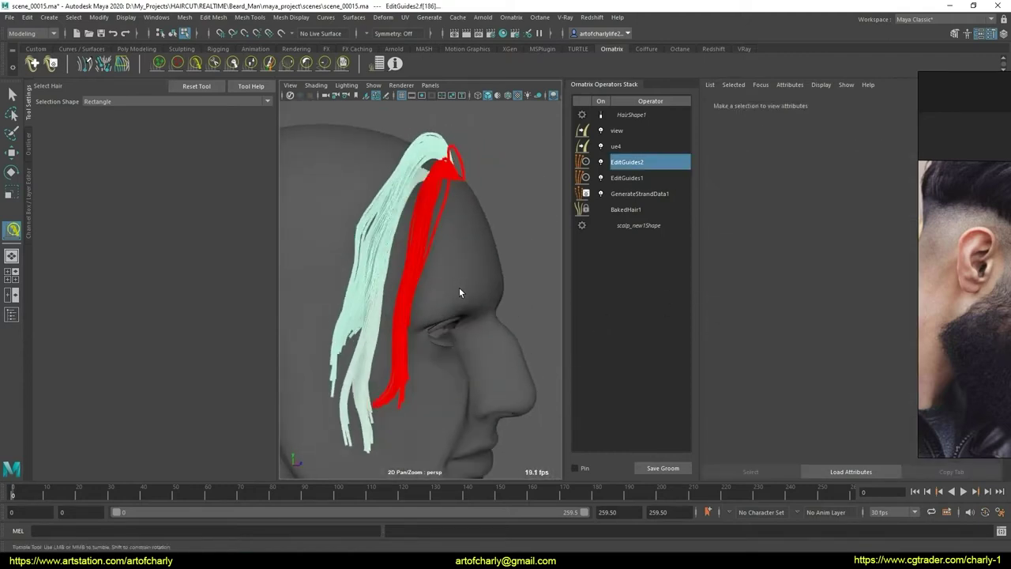
Step: Assign the selected guides their own unique pink strand group in EditGuides2
{"action": "left_click", "coordinate": [459, 293]}
{"action": "scroll", "coordinate": [774, 260], "scroll_direction": "down", "scroll_amount": 3}
{"action": "scroll", "coordinate": [774, 260], "scroll_direction": "down", "scroll_amount": 3}
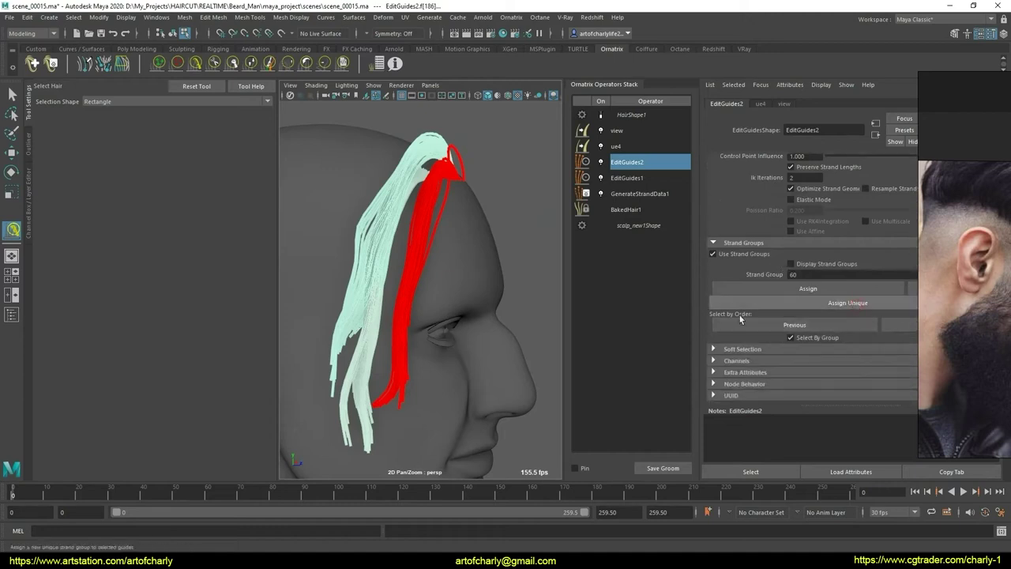
{"action": "mouse_move", "coordinate": [442, 316]}
{"action": "left_mouse_down", "text": "alt"}
{"action": "mouse_move", "coordinate": [456, 139]}
{"action": "mouse_move", "coordinate": [466, 143]}
{"action": "left_mouse_up", "text": "alt"}
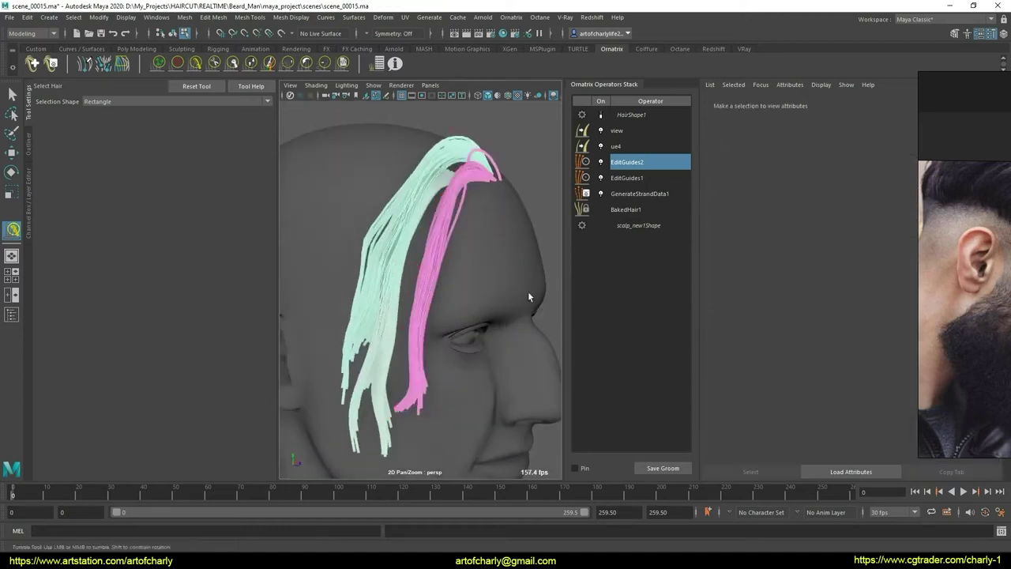
{"action": "left_click_drag", "start_coordinate": [530, 297], "coordinate": [454, 146]}
{"action": "scroll", "coordinate": [750, 248], "scroll_direction": "up", "scroll_amount": 3}
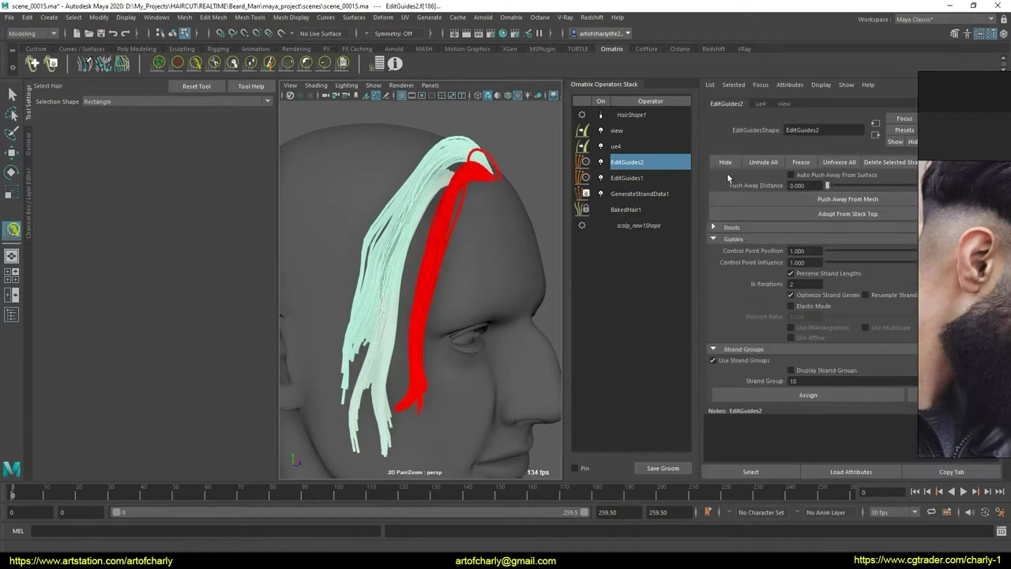
Step: Select the guides at the back of the head and hide them
{"action": "left_click", "coordinate": [424, 288]}
{"action": "mouse_move", "coordinate": [425, 289]}
{"action": "left_mouse_down", "text": "alt"}
{"action": "mouse_move", "coordinate": [417, 316]}
{"action": "mouse_move", "coordinate": [493, 341]}
{"action": "left_mouse_up", "text": "alt"}
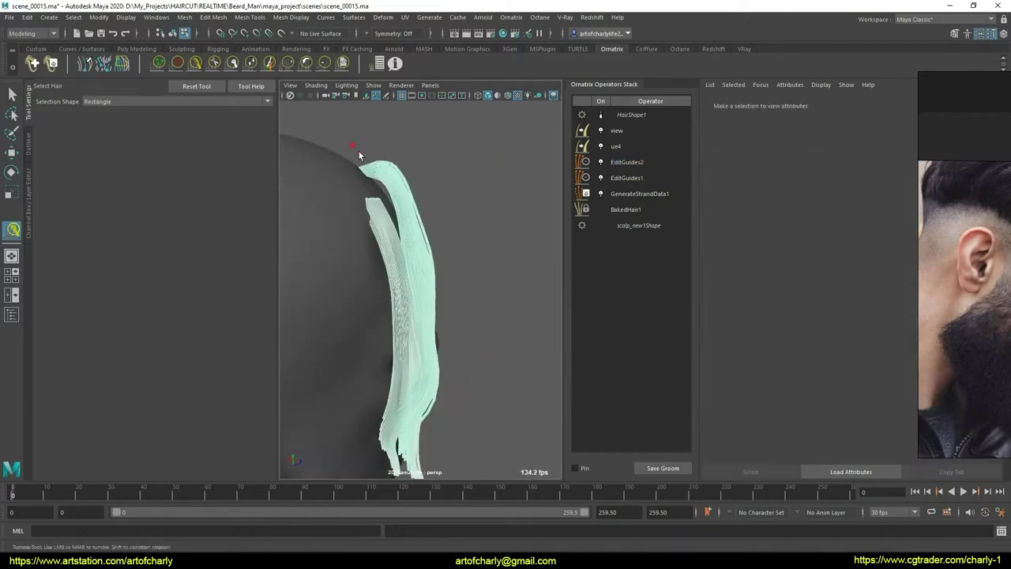
{"action": "left_click", "coordinate": [427, 188]}
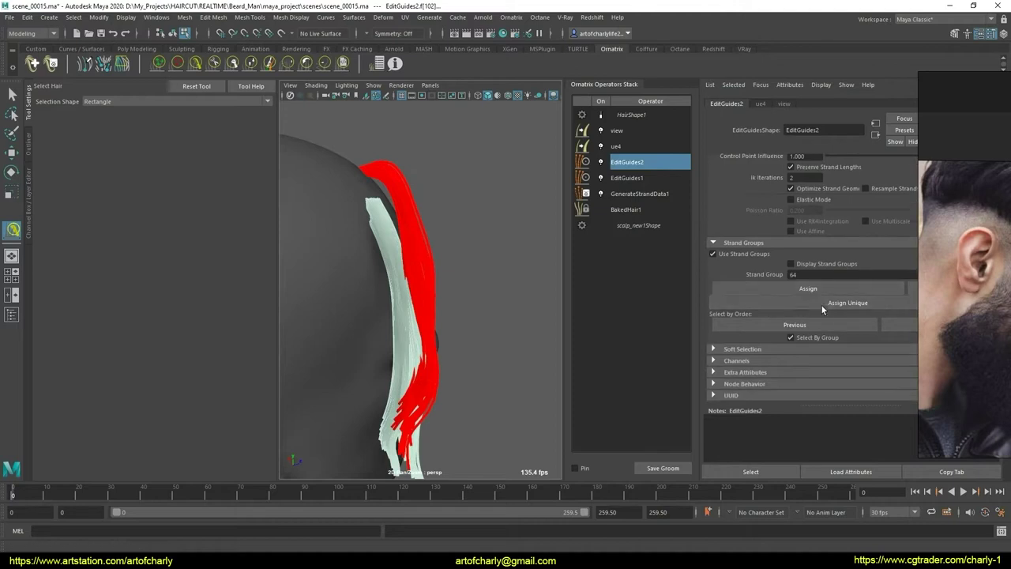
{"action": "scroll", "coordinate": [781, 270], "scroll_direction": "up", "scroll_amount": 2}
{"action": "scroll", "coordinate": [745, 226], "scroll_direction": "up", "scroll_amount": 2}
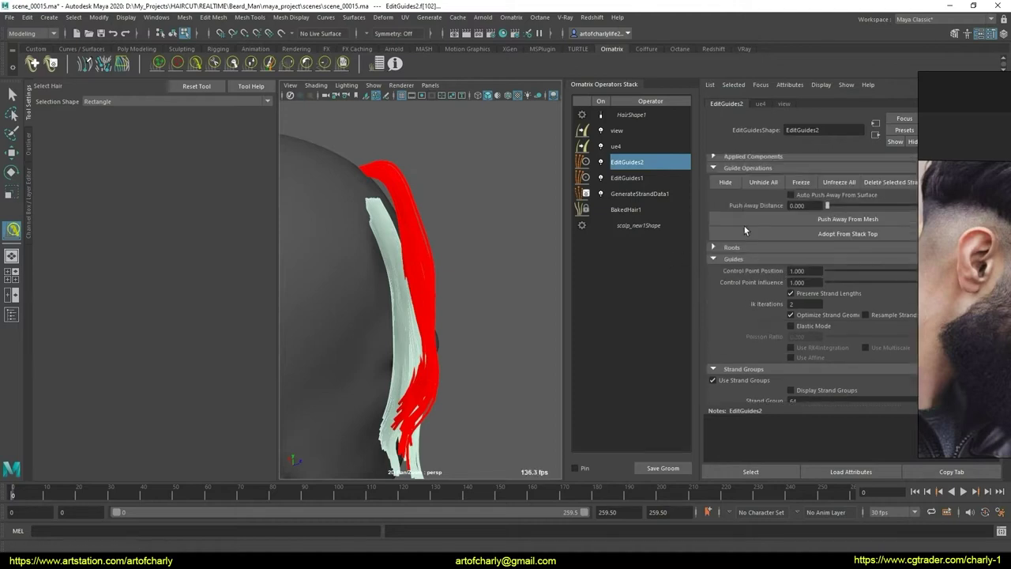
{"action": "left_click", "coordinate": [723, 184]}
Step: Give the guides on the side of the head their own strand group
{"action": "left_click", "coordinate": [423, 328]}
{"action": "mouse_move", "coordinate": [423, 328]}
{"action": "left_mouse_down", "text": "alt"}
{"action": "mouse_move", "coordinate": [432, 356]}
{"action": "mouse_move", "coordinate": [385, 333]}
{"action": "left_mouse_up", "text": "alt"}
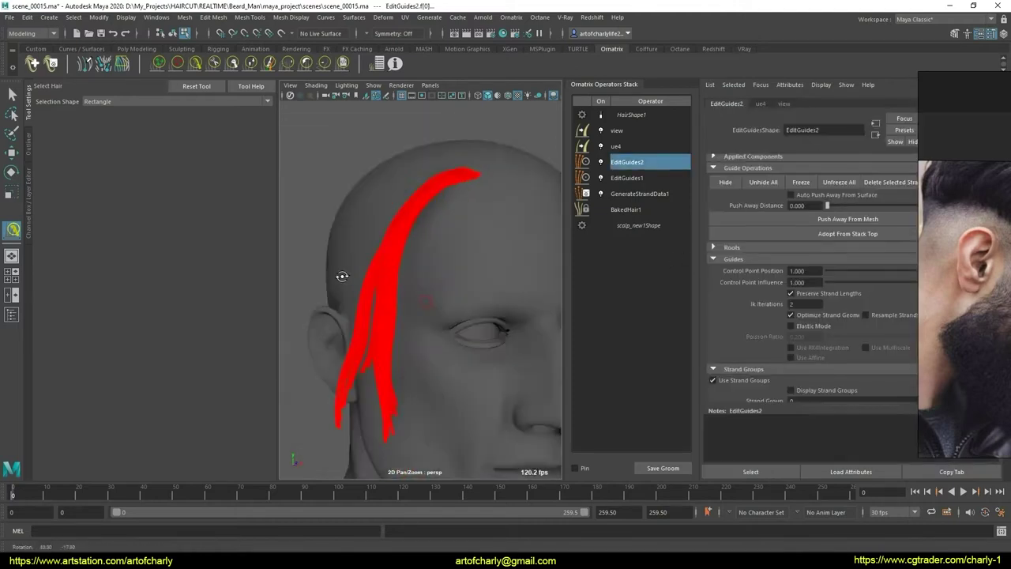
{"action": "middle_click_drag", "start_coordinate": [385, 333], "coordinate": [418, 338], "text": "alt"}
{"action": "mouse_move", "coordinate": [419, 337]}
{"action": "left_mouse_down", "text": "alt"}
{"action": "mouse_move", "coordinate": [393, 345]}
{"action": "mouse_move", "coordinate": [382, 335]}
{"action": "mouse_move", "coordinate": [693, 288]}
{"action": "left_mouse_up", "text": "alt"}
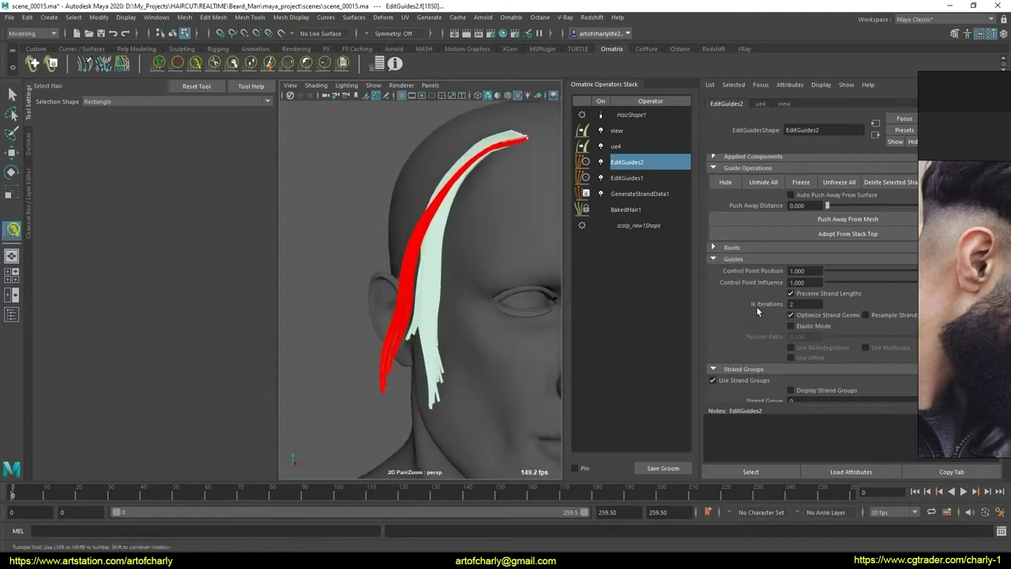
{"action": "scroll", "coordinate": [757, 311], "scroll_direction": "down", "scroll_amount": 4}
{"action": "left_click", "coordinate": [838, 307]}
{"action": "scroll", "coordinate": [790, 285], "scroll_direction": "up", "scroll_amount": 8}
{"action": "scroll", "coordinate": [731, 261], "scroll_direction": "down", "scroll_amount": 2}
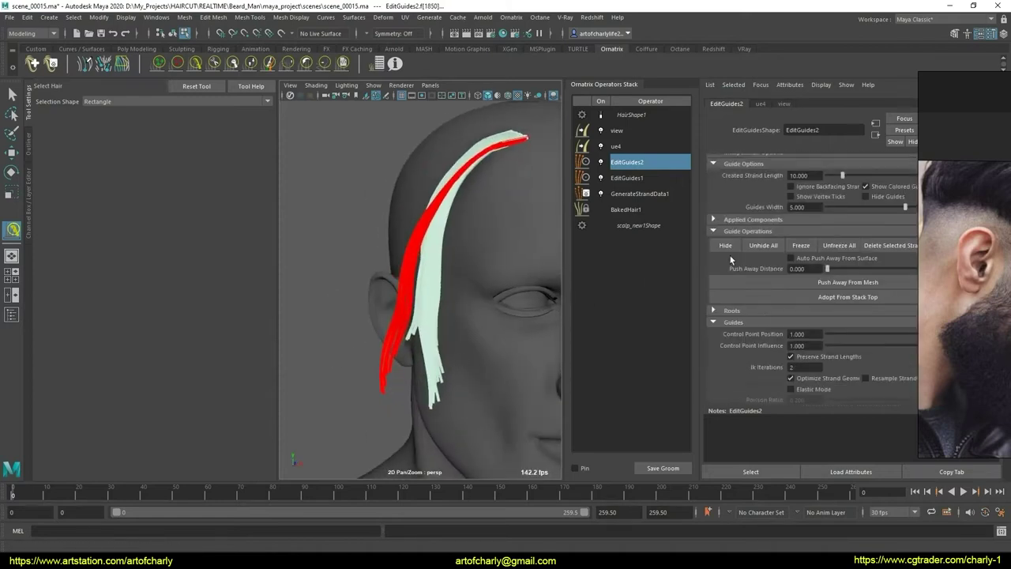
Step: Check the new group from the side and hide the selected red guides
{"action": "mouse_move", "coordinate": [422, 282]}
{"action": "left_mouse_down", "text": "alt"}
{"action": "mouse_move", "coordinate": [528, 293]}
{"action": "mouse_move", "coordinate": [435, 293]}
{"action": "left_mouse_up", "text": "alt"}
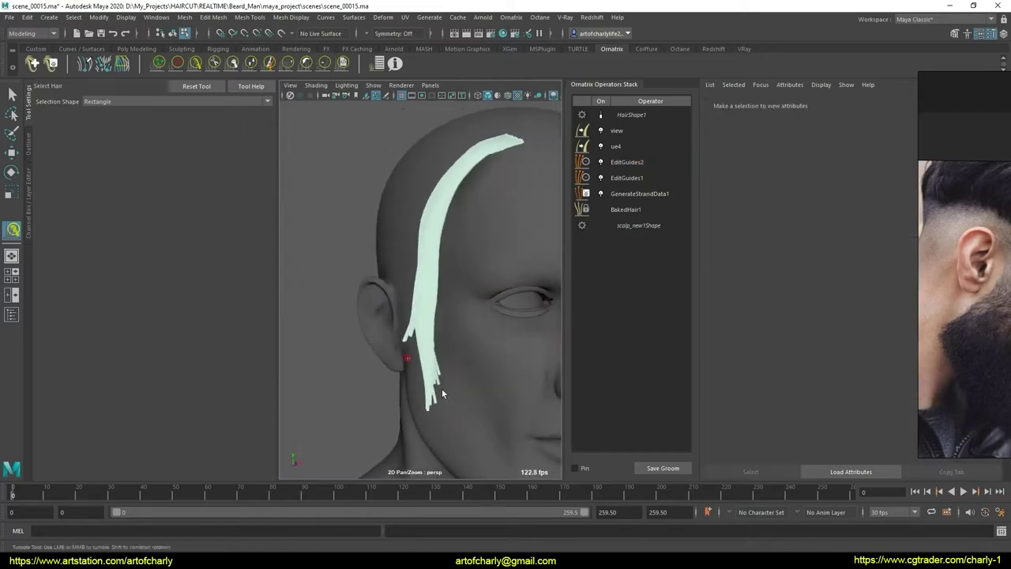
{"action": "mouse_move", "coordinate": [462, 379]}
{"action": "left_mouse_down", "text": "alt"}
{"action": "mouse_move", "coordinate": [621, 388]}
{"action": "mouse_move", "coordinate": [350, 289]}
{"action": "mouse_move", "coordinate": [376, 306]}
{"action": "left_mouse_up", "text": "alt"}
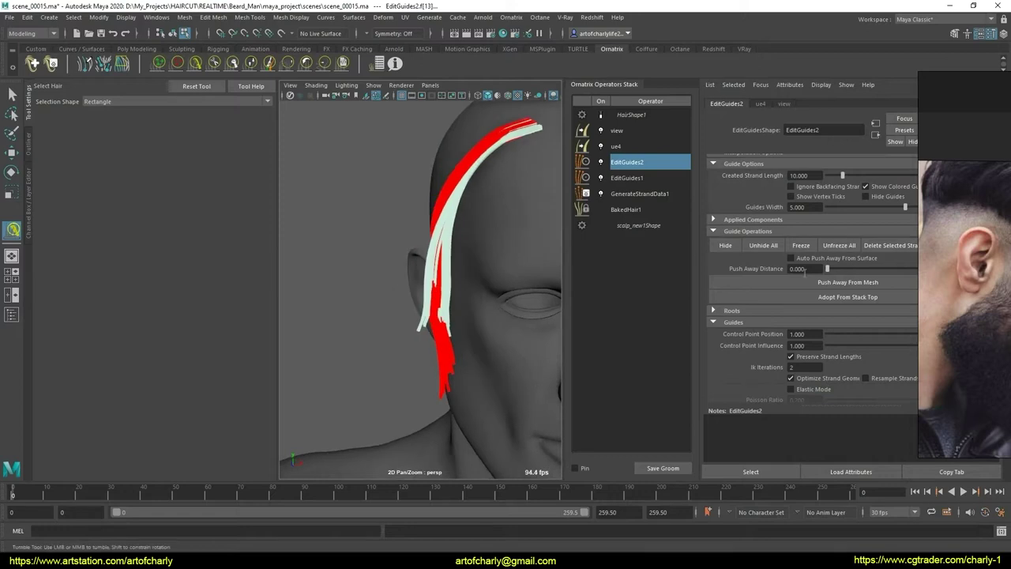
{"action": "scroll", "coordinate": [798, 269], "scroll_direction": "down", "scroll_amount": 5}
{"action": "scroll", "coordinate": [750, 273], "scroll_direction": "up", "scroll_amount": 2}
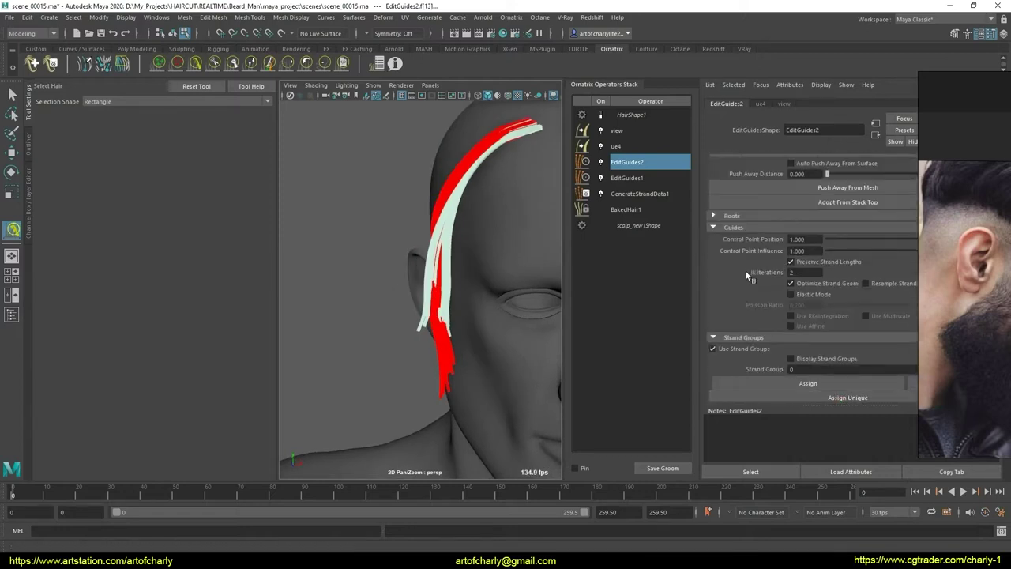
{"action": "scroll", "coordinate": [738, 249], "scroll_direction": "up", "scroll_amount": 2}
{"action": "left_click", "coordinate": [720, 218]}
Step: Unhide all guides and inspect the multicolored strand groups up close
{"action": "mouse_move", "coordinate": [489, 265]}
{"action": "left_mouse_down", "text": "alt"}
{"action": "mouse_move", "coordinate": [554, 266]}
{"action": "mouse_move", "coordinate": [494, 264]}
{"action": "left_mouse_up", "text": "alt"}
{"action": "mouse_move", "coordinate": [494, 264]}
{"action": "right_mouse_down", "text": "alt"}
{"action": "mouse_move", "coordinate": [423, 308]}
{"action": "mouse_move", "coordinate": [369, 263]}
{"action": "right_mouse_up", "text": "alt"}
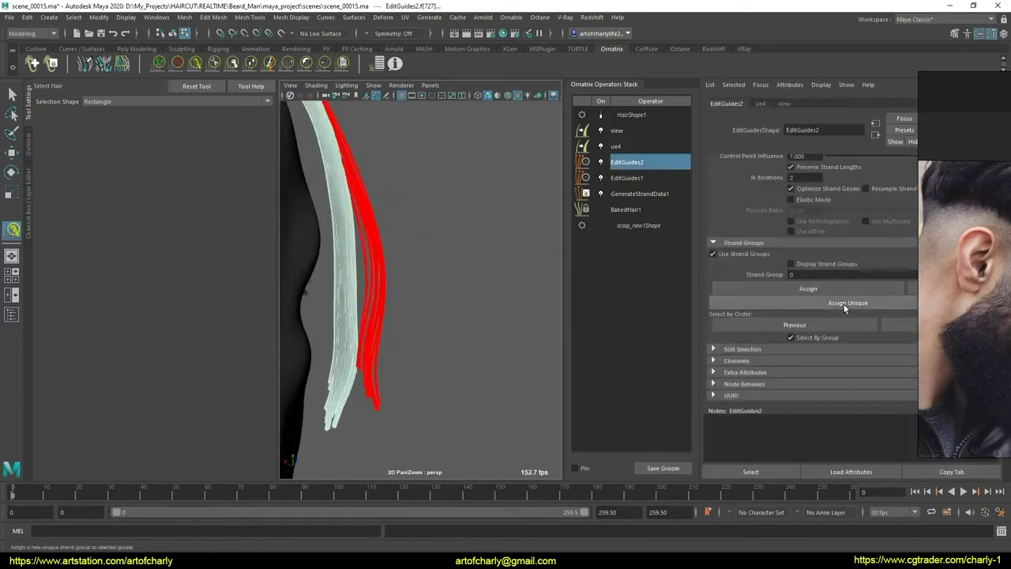
{"action": "scroll", "coordinate": [763, 253], "scroll_direction": "up", "scroll_amount": 5}
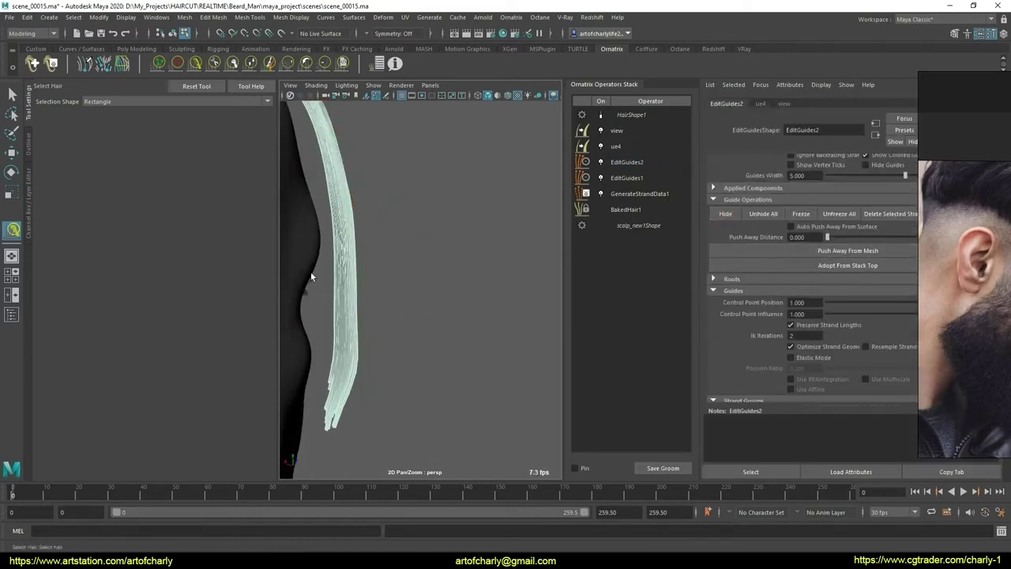
{"action": "left_click_drag", "start_coordinate": [430, 328], "coordinate": [545, 316], "text": "alt"}
{"action": "scroll", "coordinate": [838, 299], "scroll_direction": "down", "scroll_amount": 2}
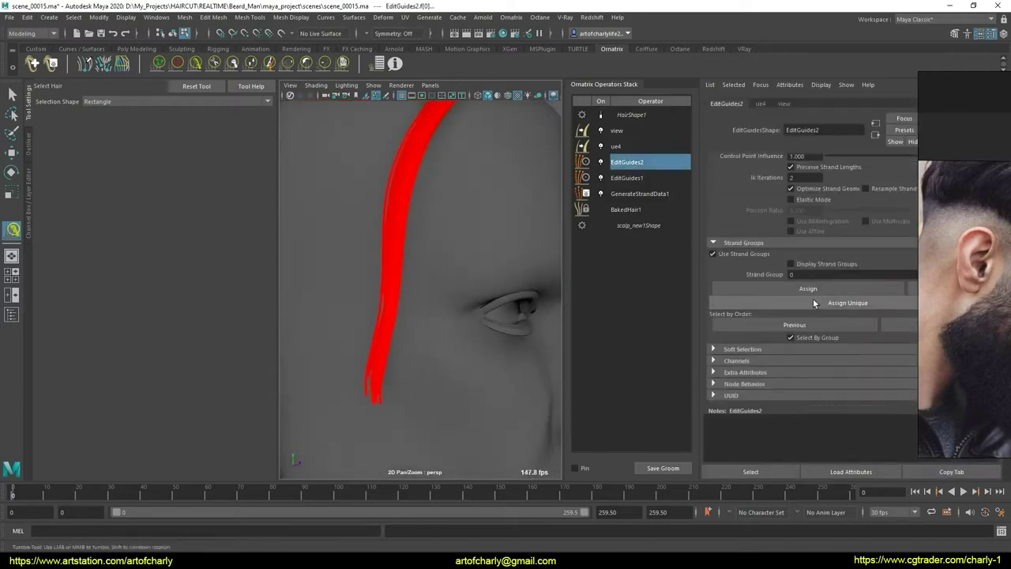
{"action": "scroll", "coordinate": [763, 293], "scroll_direction": "up", "scroll_amount": 3}
{"action": "scroll", "coordinate": [767, 313], "scroll_direction": "up", "scroll_amount": 3}
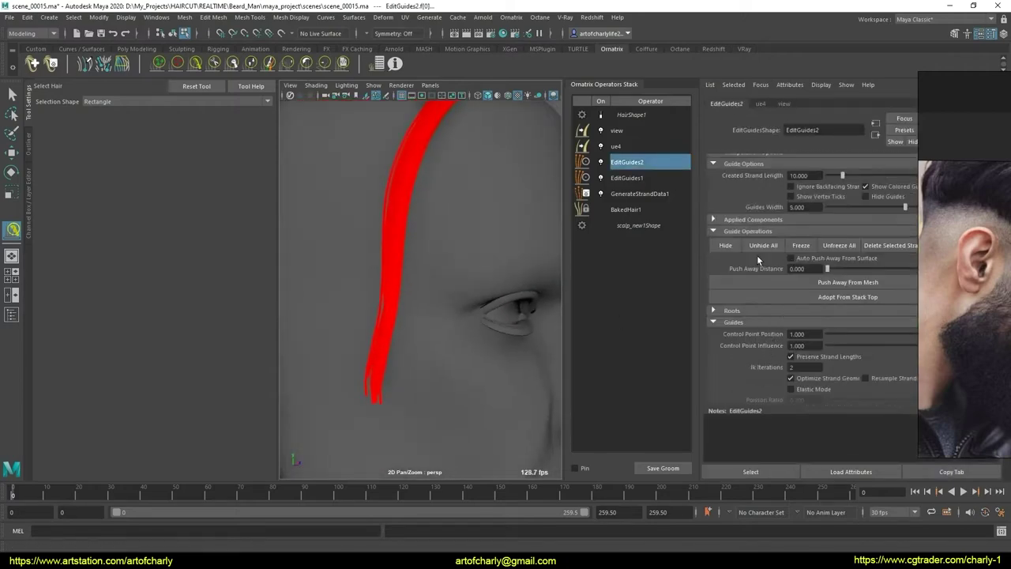
{"action": "mouse_move", "coordinate": [426, 299]}
{"action": "left_mouse_down", "text": "alt"}
{"action": "mouse_move", "coordinate": [392, 332]}
{"action": "mouse_move", "coordinate": [474, 322]}
{"action": "left_mouse_up", "text": "alt"}
{"action": "mouse_move", "coordinate": [474, 322]}
{"action": "right_mouse_down", "text": "alt"}
{"action": "mouse_move", "coordinate": [458, 354]}
{"action": "mouse_move", "coordinate": [413, 316]}
{"action": "right_mouse_up", "text": "alt"}
{"action": "scroll", "coordinate": [470, 324], "scroll_direction": "down", "scroll_amount": 5}
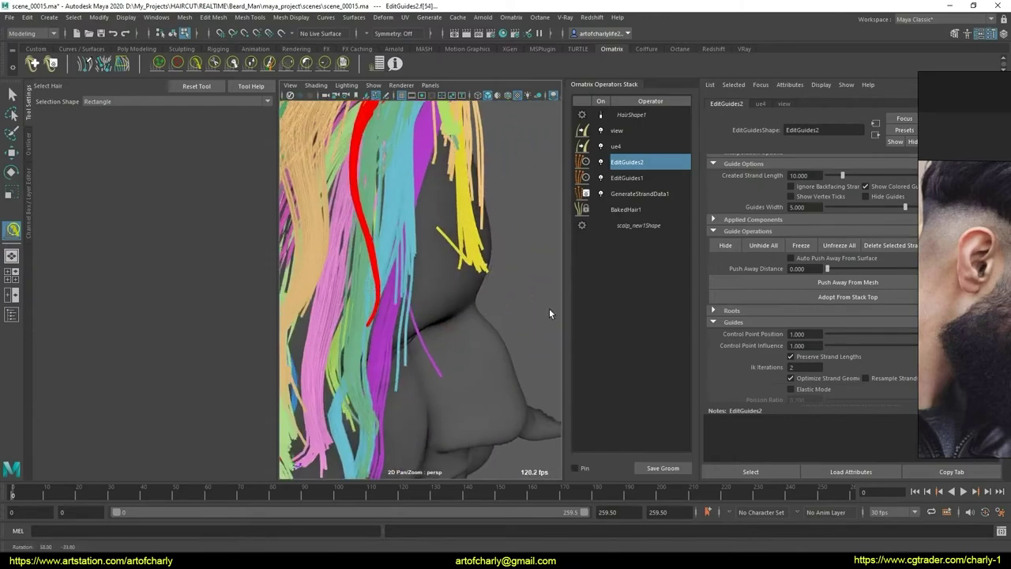
{"action": "scroll", "coordinate": [826, 306], "scroll_direction": "down", "scroll_amount": 1}
{"action": "scroll", "coordinate": [826, 300], "scroll_direction": "down", "scroll_amount": 1}
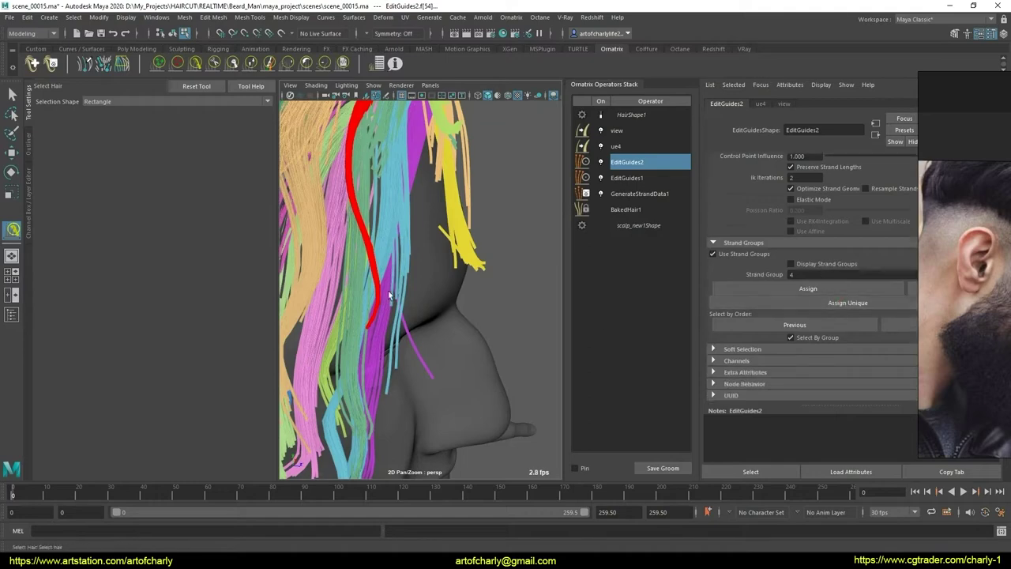
{"action": "mouse_move", "coordinate": [388, 290]}
{"action": "right_mouse_down", "text": "alt"}
{"action": "mouse_move", "coordinate": [462, 375]}
{"action": "mouse_move", "coordinate": [484, 263]}
{"action": "right_mouse_up", "text": "alt"}
{"action": "left_click_drag", "start_coordinate": [448, 337], "coordinate": [537, 314], "text": "alt"}
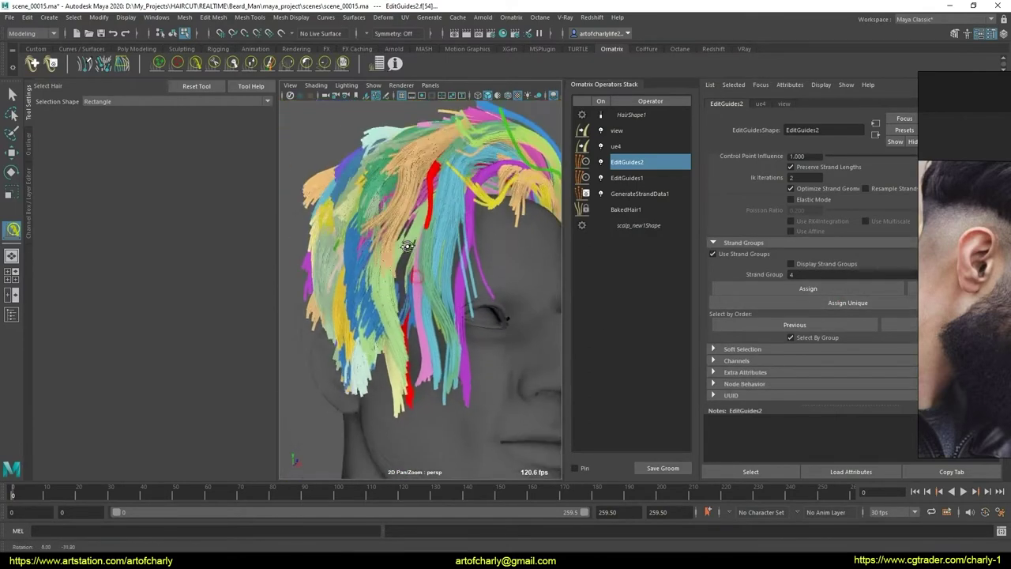
{"action": "scroll", "coordinate": [393, 368], "scroll_direction": "up", "scroll_amount": 3}
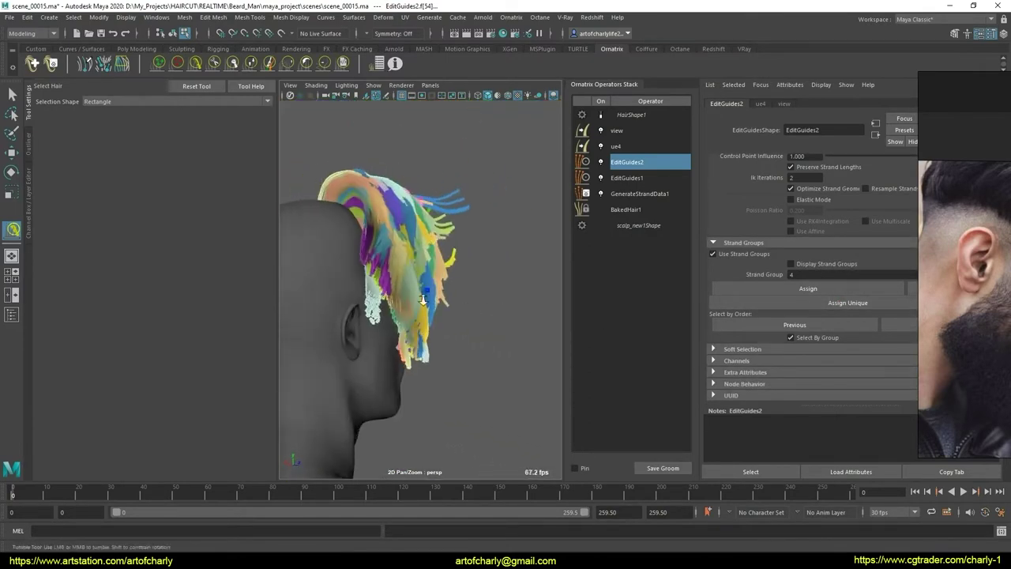
{"action": "scroll", "coordinate": [392, 367], "scroll_direction": "up", "scroll_amount": 3}
{"action": "scroll", "coordinate": [393, 367], "scroll_direction": "up", "scroll_amount": 3}
{"action": "scroll", "coordinate": [393, 367], "scroll_direction": "up", "scroll_amount": 3}
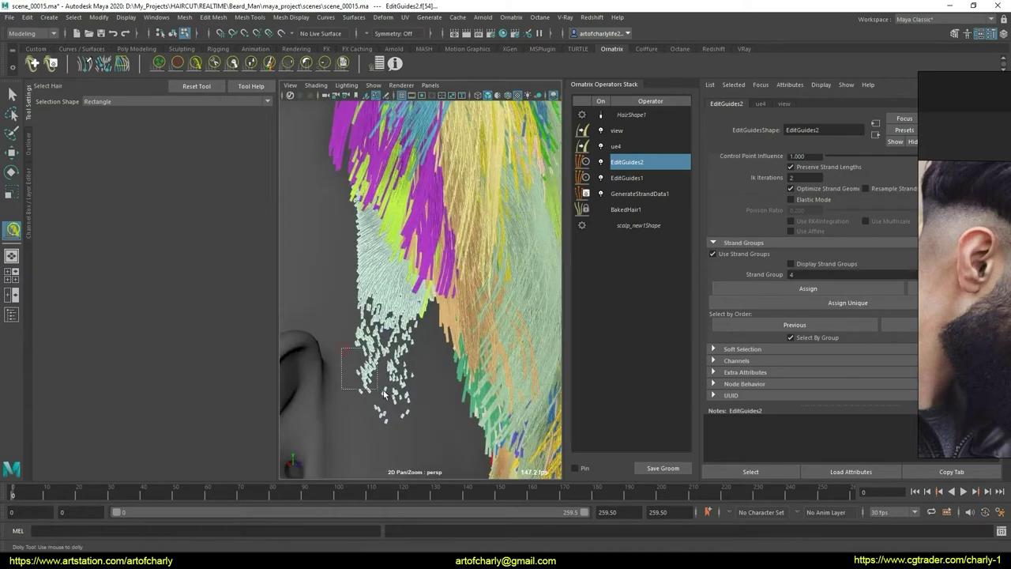
Step: Select the guide strands beside the ear and move in close to the hair
{"action": "mouse_move", "coordinate": [385, 393]}
{"action": "left_mouse_down"}
{"action": "mouse_move", "coordinate": [475, 335]}
{"action": "mouse_move", "coordinate": [458, 359]}
{"action": "mouse_move", "coordinate": [563, 353]}
{"action": "left_mouse_up"}
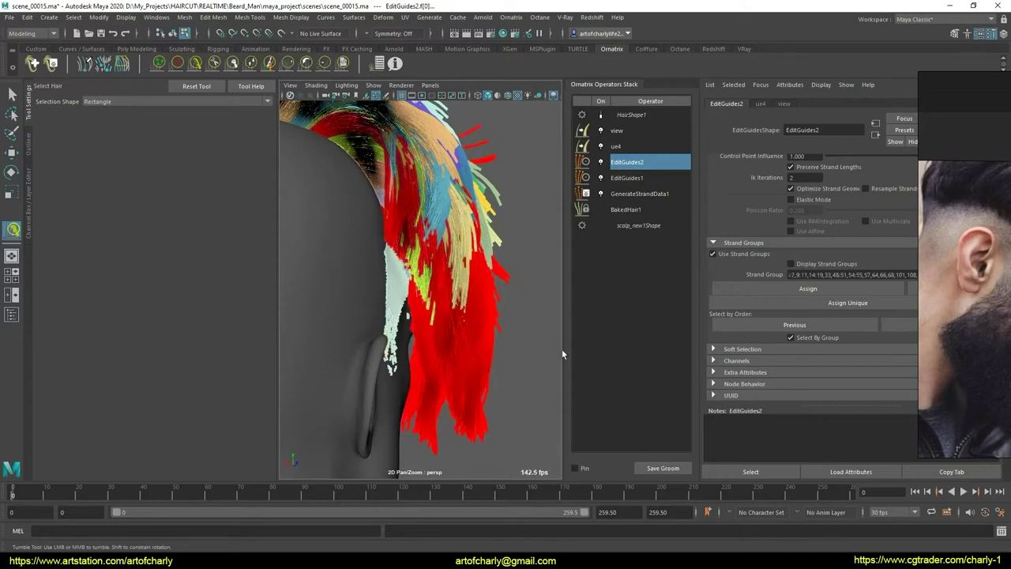
{"action": "scroll", "coordinate": [741, 241], "scroll_direction": "up", "scroll_amount": 4}
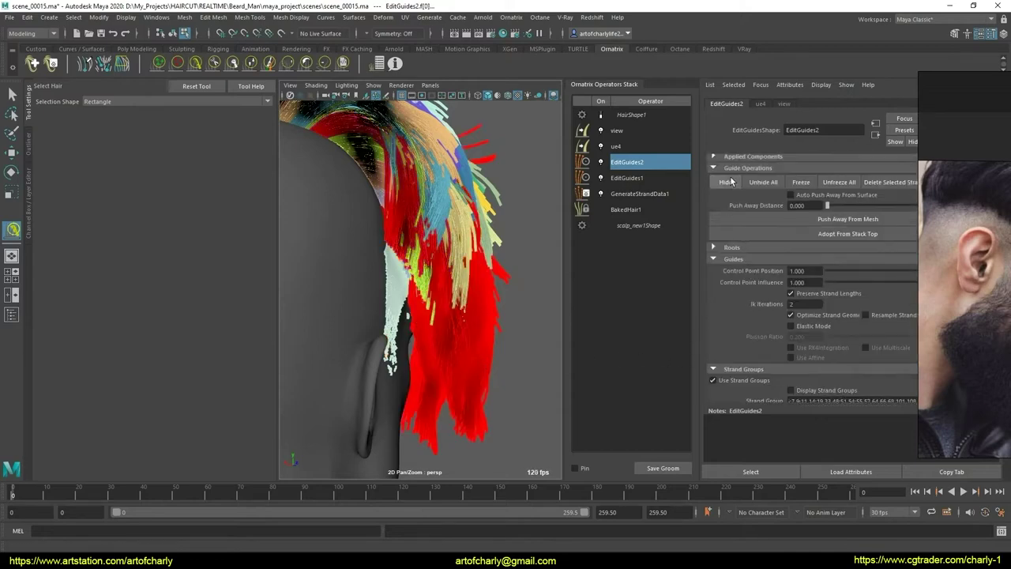
{"action": "left_click", "coordinate": [442, 316]}
{"action": "mouse_move", "coordinate": [443, 316]}
{"action": "left_mouse_down", "text": "alt"}
{"action": "mouse_move", "coordinate": [373, 301]}
{"action": "mouse_move", "coordinate": [368, 323]}
{"action": "left_mouse_up", "text": "alt"}
{"action": "right_click_drag", "start_coordinate": [379, 264], "coordinate": [403, 232], "text": "alt"}
Step: Select a single strand group of guides and hide it
{"action": "left_click", "coordinate": [395, 169]}
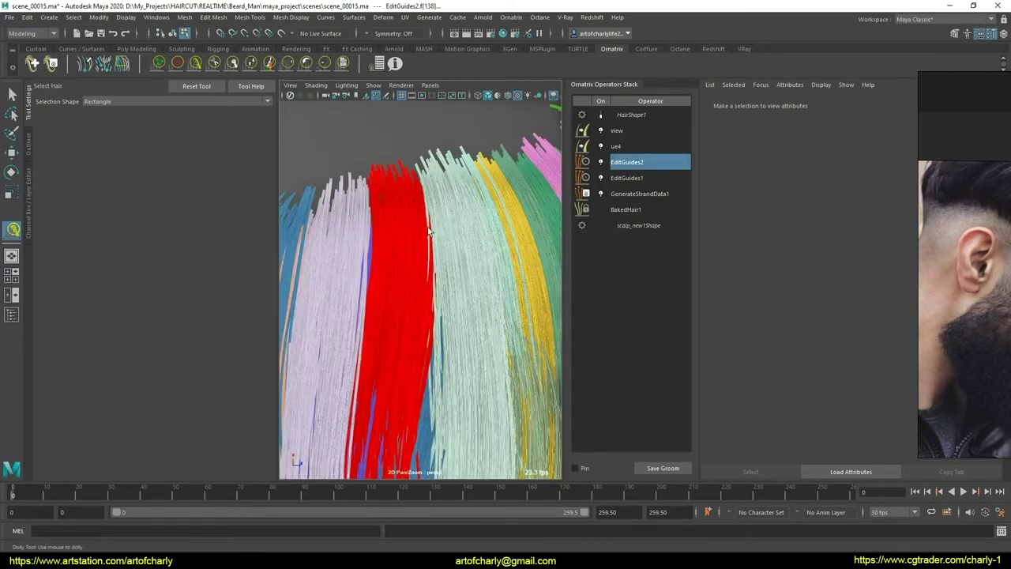
{"action": "right_click_drag", "start_coordinate": [395, 170], "coordinate": [371, 206], "text": "alt"}
{"action": "left_click_drag", "start_coordinate": [371, 206], "coordinate": [411, 213], "text": "alt"}
{"action": "scroll", "coordinate": [763, 278], "scroll_direction": "down", "scroll_amount": 2}
{"action": "scroll", "coordinate": [763, 276], "scroll_direction": "down", "scroll_amount": 2}
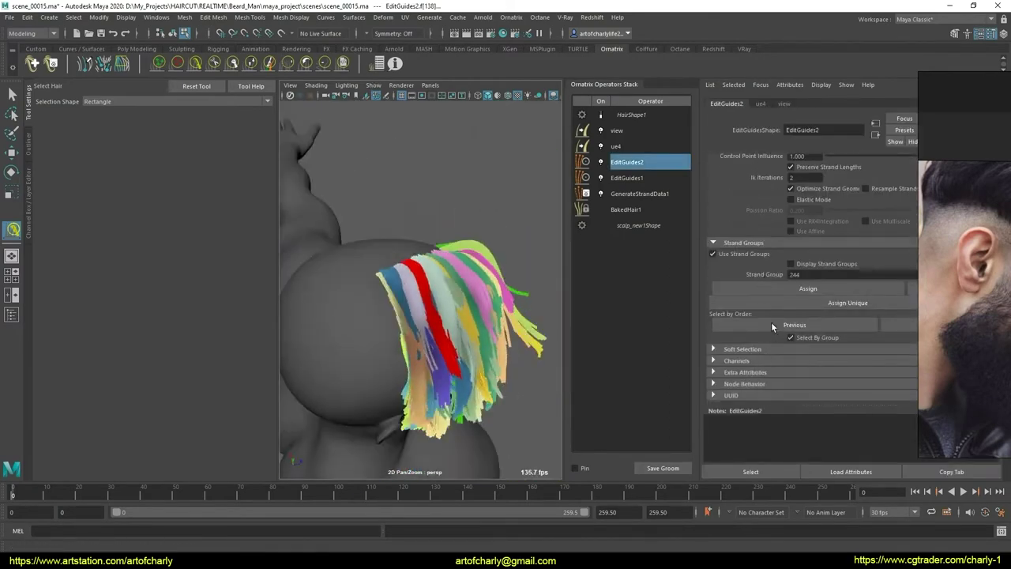
{"action": "scroll", "coordinate": [763, 285], "scroll_direction": "up", "scroll_amount": 4}
{"action": "scroll", "coordinate": [752, 230], "scroll_direction": "up", "scroll_amount": 3}
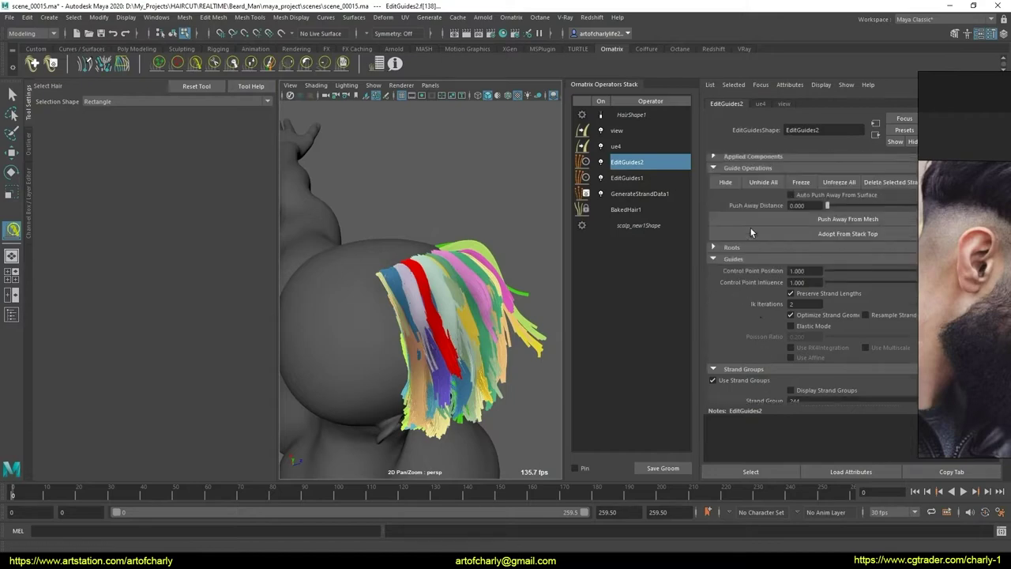
{"action": "scroll", "coordinate": [752, 230], "scroll_direction": "up", "scroll_amount": 3}
{"action": "left_click", "coordinate": [469, 307]}
Step: Select a band of guides on the side of the head
{"action": "scroll", "coordinate": [451, 293], "scroll_direction": "up", "scroll_amount": 3}
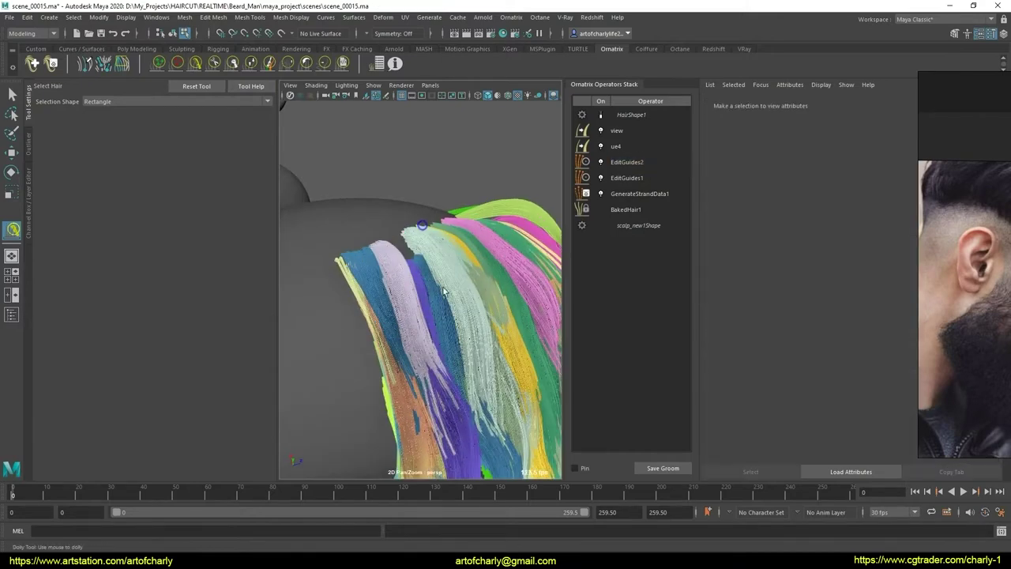
{"action": "scroll", "coordinate": [427, 289], "scroll_direction": "up", "scroll_amount": 3}
{"action": "scroll", "coordinate": [427, 289], "scroll_direction": "up", "scroll_amount": 2}
{"action": "left_click_drag", "start_coordinate": [419, 198], "coordinate": [421, 199]}
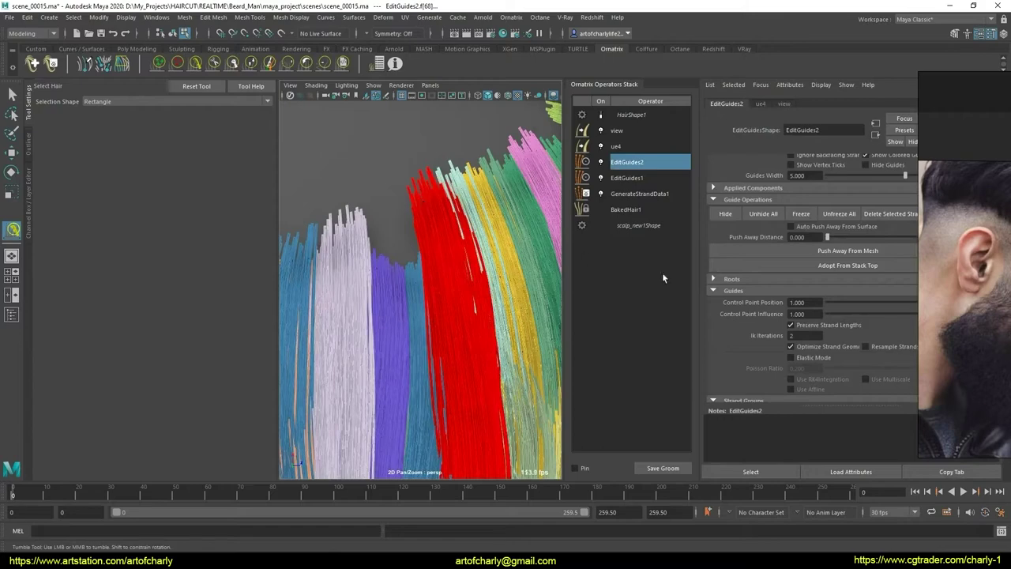
{"action": "scroll", "coordinate": [801, 306], "scroll_direction": "down", "scroll_amount": 4}
{"action": "scroll", "coordinate": [745, 253], "scroll_direction": "up", "scroll_amount": 3}
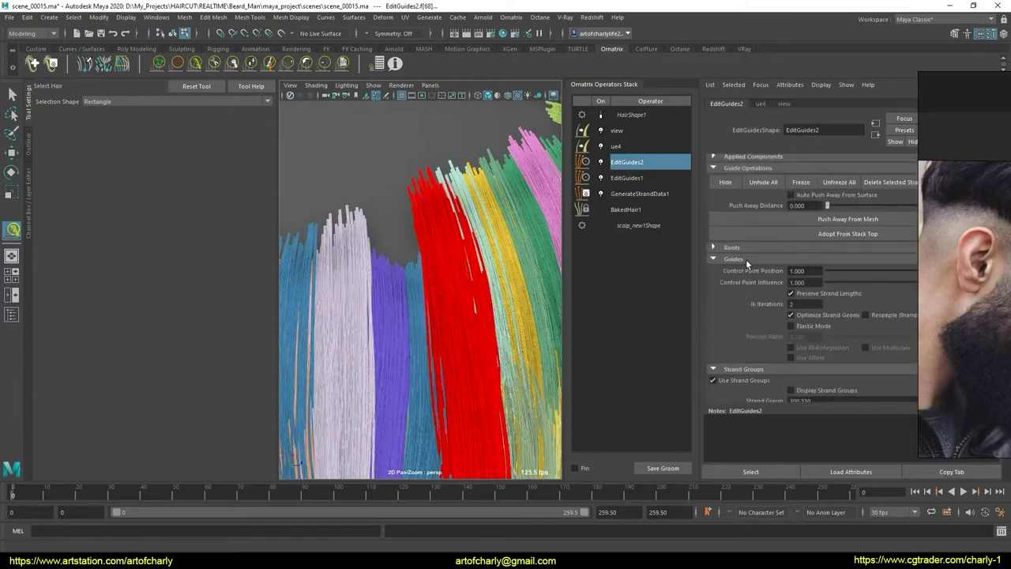
{"action": "scroll", "coordinate": [492, 302], "scroll_direction": "down", "scroll_amount": 5}
Step: Hide the guides hanging at the back, then select another side group
{"action": "mouse_move", "coordinate": [410, 249]}
{"action": "left_mouse_down", "text": "alt"}
{"action": "mouse_move", "coordinate": [434, 221]}
{"action": "mouse_move", "coordinate": [313, 207]}
{"action": "left_mouse_up", "text": "alt"}
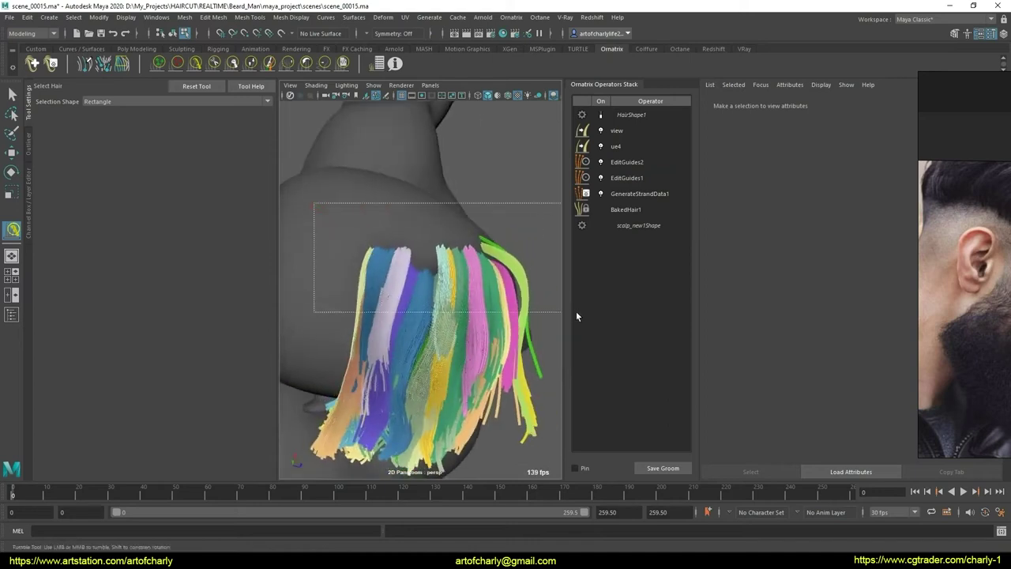
{"action": "left_click_drag", "start_coordinate": [577, 312], "coordinate": [614, 291]}
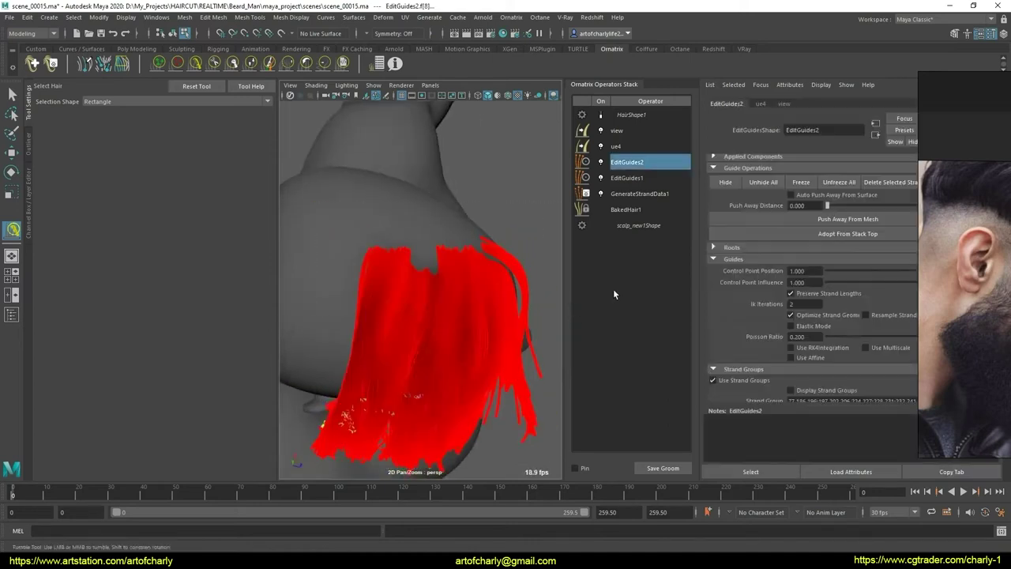
{"action": "left_click", "coordinate": [504, 263]}
{"action": "left_click_drag", "start_coordinate": [504, 263], "coordinate": [390, 228], "text": "alt"}
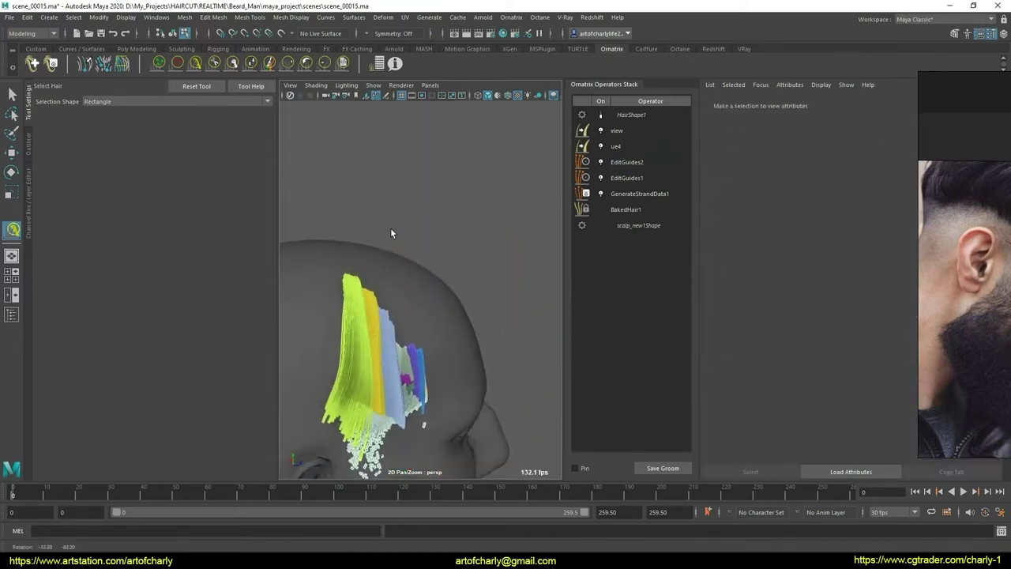
{"action": "left_click", "coordinate": [433, 322]}
Step: Hide the selected group, then hide the red guides near the temple
{"action": "left_click", "coordinate": [357, 376]}
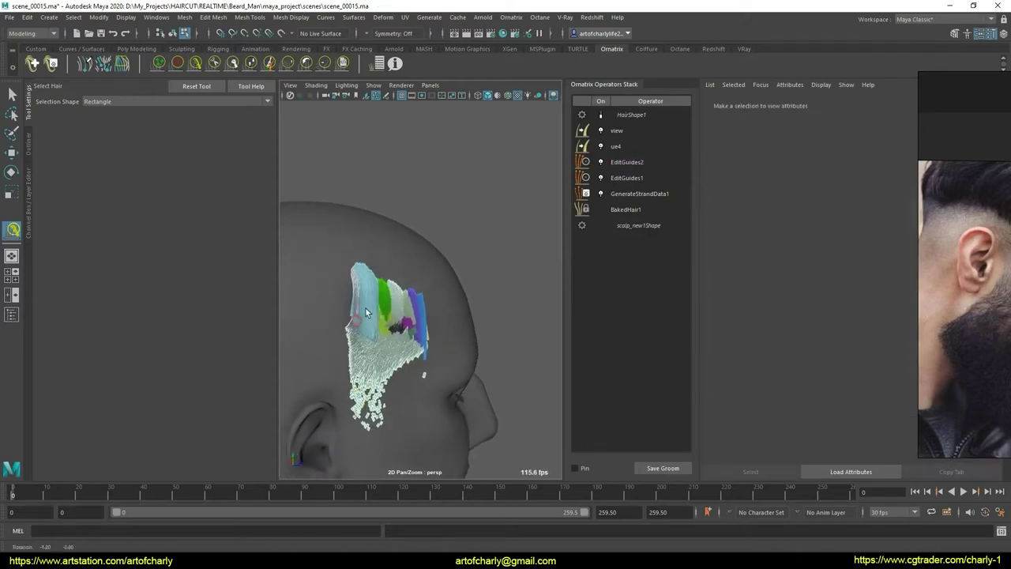
{"action": "scroll", "coordinate": [384, 314], "scroll_direction": "up", "scroll_amount": 5}
{"action": "mouse_move", "coordinate": [384, 314]}
{"action": "left_mouse_down", "text": "alt"}
{"action": "mouse_move", "coordinate": [309, 168]}
{"action": "mouse_move", "coordinate": [388, 233]}
{"action": "left_mouse_up", "text": "alt"}
{"action": "scroll", "coordinate": [759, 301], "scroll_direction": "down", "scroll_amount": 1}
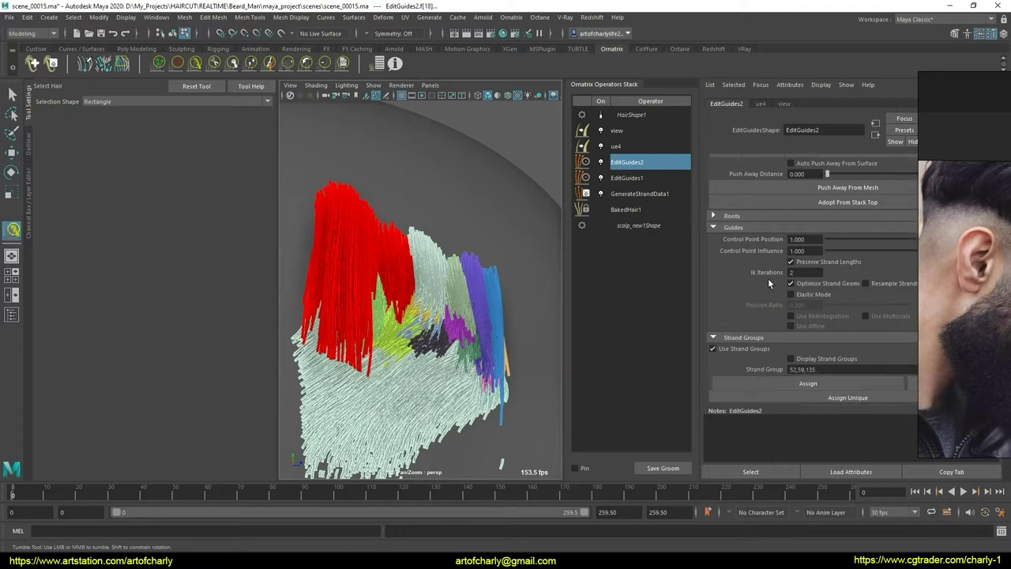
{"action": "scroll", "coordinate": [756, 291], "scroll_direction": "up", "scroll_amount": 2}
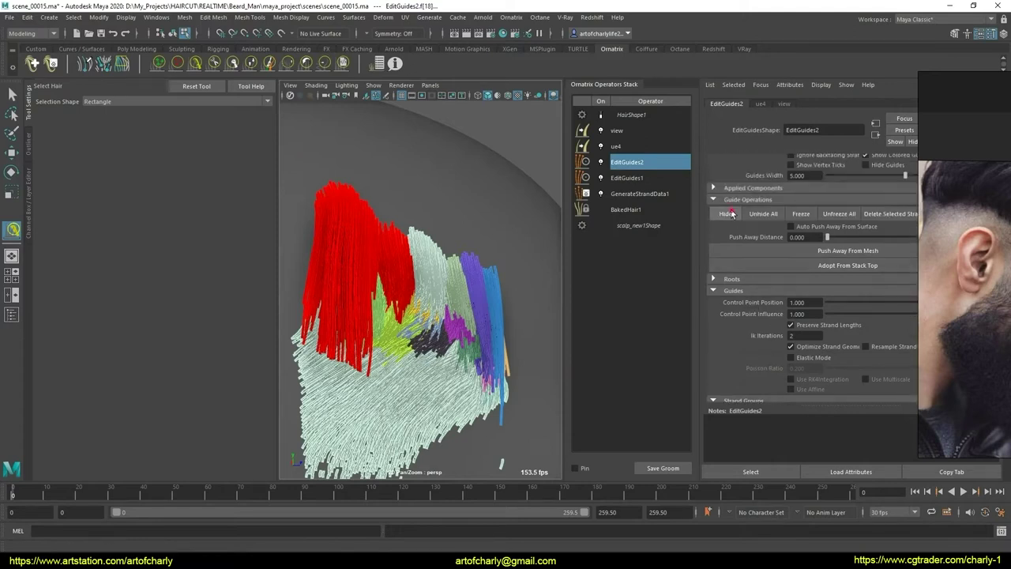
{"action": "left_click", "coordinate": [731, 214]}
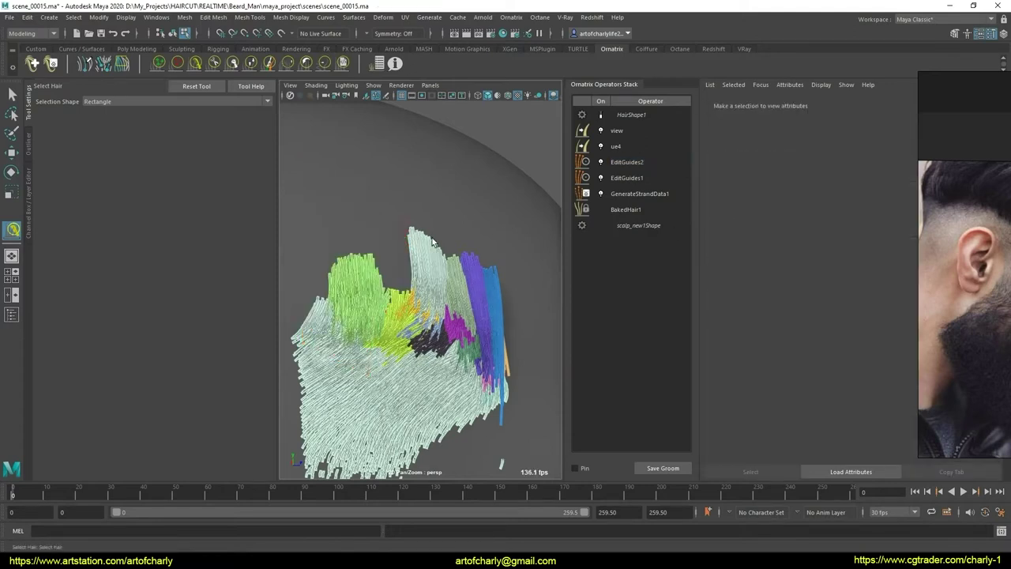
Step: Undo the red-guide hide and restore the previous guide selection
{"action": "key", "text": "ctrl+z"}
{"action": "scroll", "coordinate": [765, 315], "scroll_direction": "down", "scroll_amount": 2}
{"action": "scroll", "coordinate": [752, 302], "scroll_direction": "down", "scroll_amount": 1}
{"action": "scroll", "coordinate": [760, 293], "scroll_direction": "down", "scroll_amount": 2}
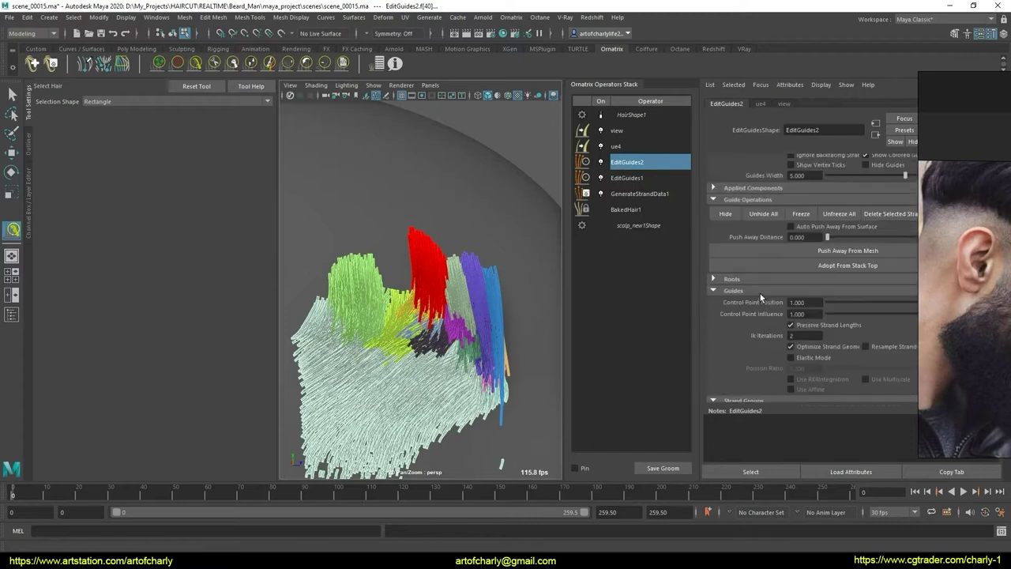
{"action": "left_click", "coordinate": [735, 214]}
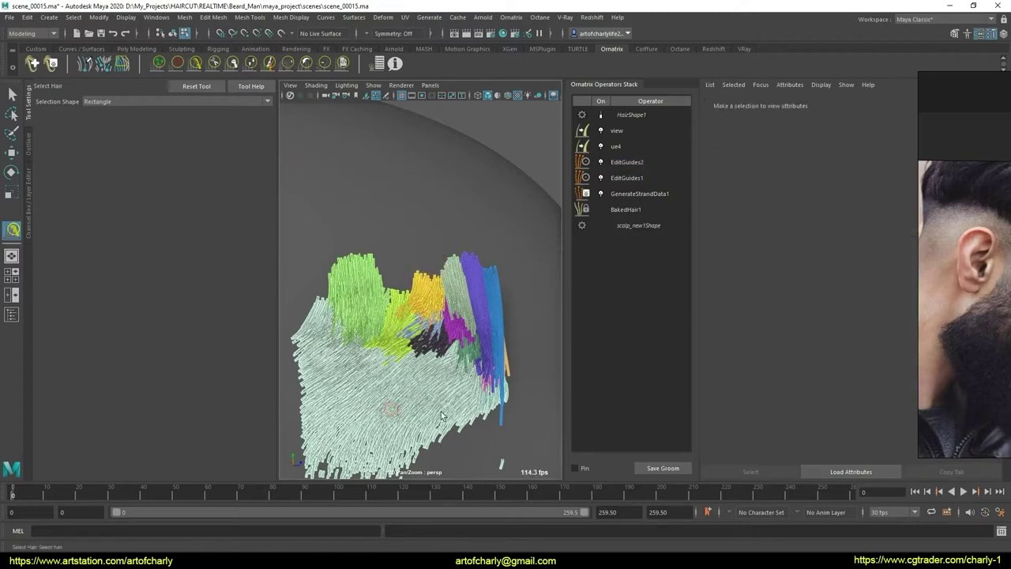
{"action": "key", "text": "ctrl+z"}
{"action": "scroll", "coordinate": [810, 326], "scroll_direction": "down", "scroll_amount": 3}
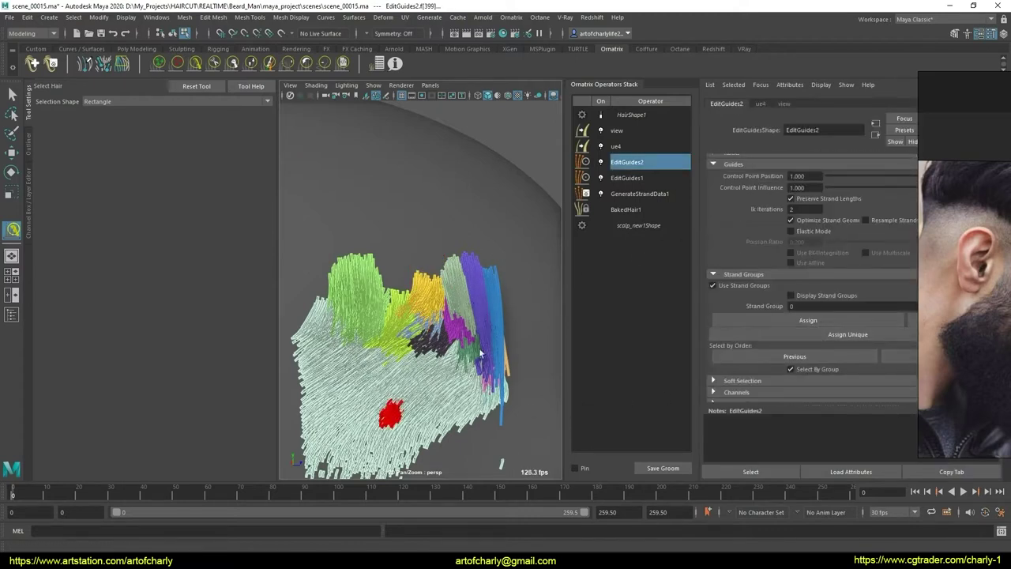
{"action": "scroll", "coordinate": [748, 210], "scroll_direction": "up", "scroll_amount": 2}
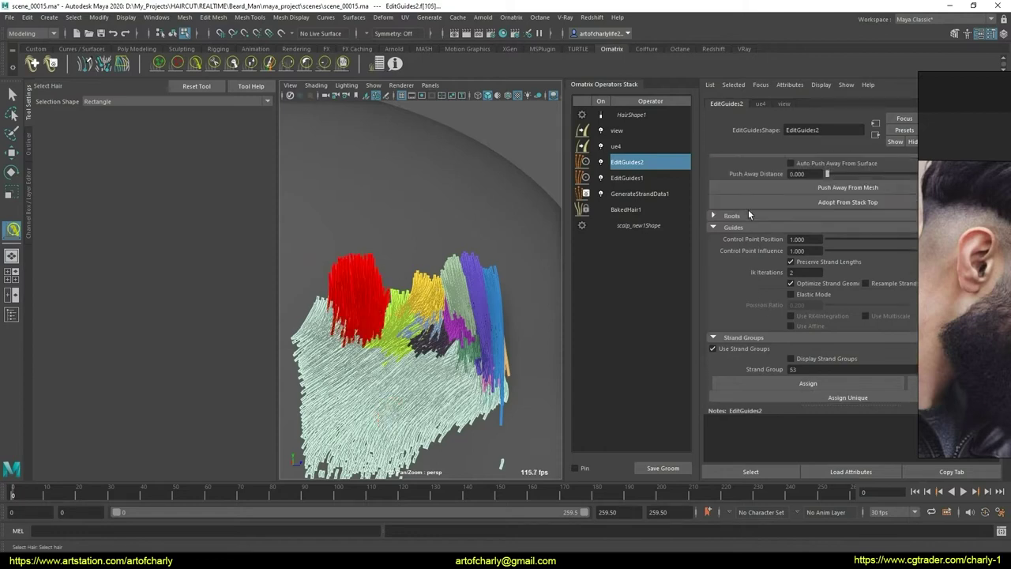
{"action": "scroll", "coordinate": [729, 217], "scroll_direction": "up", "scroll_amount": 2}
Step: Clear and restore the guide selection several times to compare the remaining groups
{"action": "left_click_drag", "start_coordinate": [506, 250], "coordinate": [496, 272]}
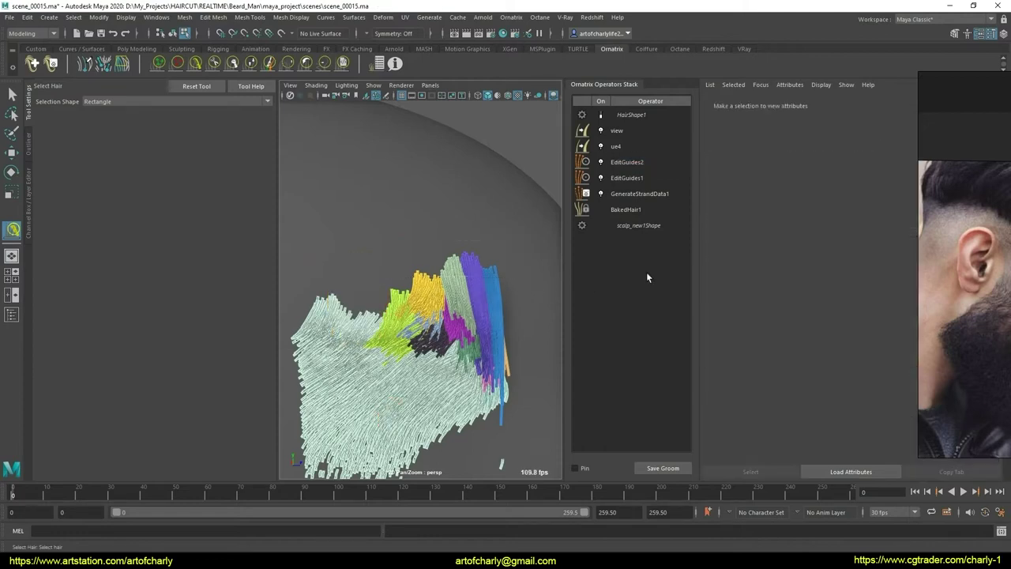
{"action": "key", "text": "ctrl+z"}
{"action": "left_click", "coordinate": [385, 283]}
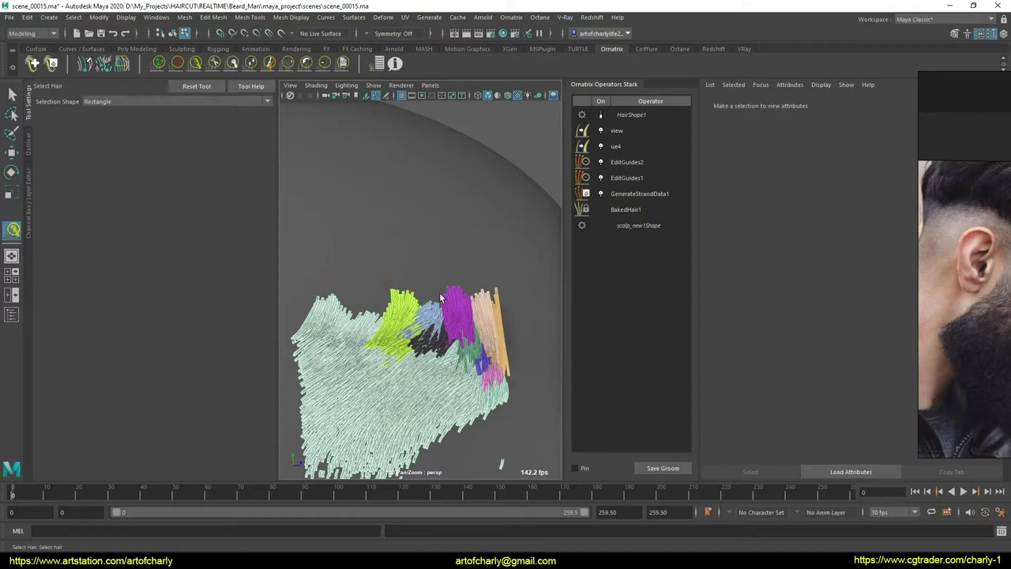
{"action": "key", "text": "ctrl+z"}
{"action": "left_click", "coordinate": [413, 287]}
{"action": "scroll", "coordinate": [398, 273], "scroll_direction": "up", "scroll_amount": 2}
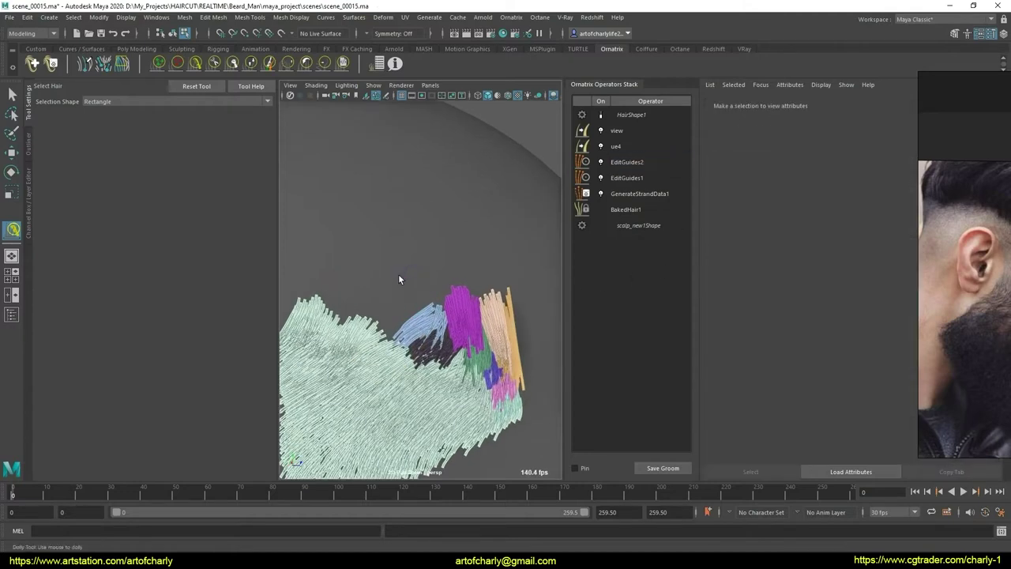
Step: Select the blue and pink guide group, then deselect and view the temple patch from the side
{"action": "left_click_drag", "start_coordinate": [541, 319], "coordinate": [504, 341]}
{"action": "left_click", "coordinate": [551, 312]}
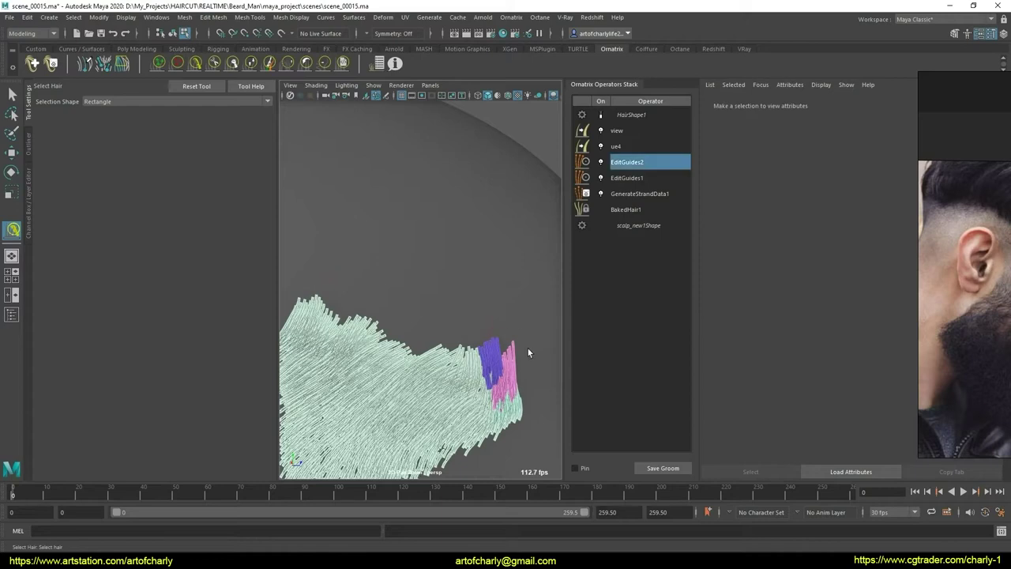
{"action": "left_click", "coordinate": [528, 349]}
{"action": "left_click", "coordinate": [557, 105]}
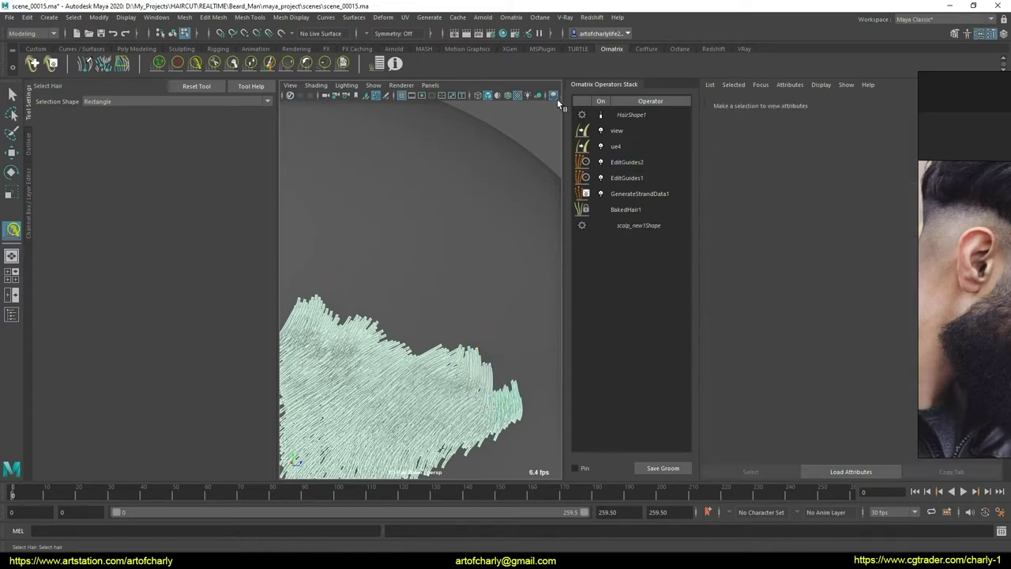
{"action": "mouse_move", "coordinate": [487, 190]}
{"action": "left_mouse_down", "text": "alt"}
{"action": "mouse_move", "coordinate": [405, 266]}
{"action": "mouse_move", "coordinate": [375, 247]}
{"action": "left_mouse_up", "text": "alt"}
Step: Select the guide patch on the temple and give it Strand Group 304 in EditGuides2
{"action": "right_click_drag", "start_coordinate": [376, 248], "coordinate": [379, 271], "text": "alt"}
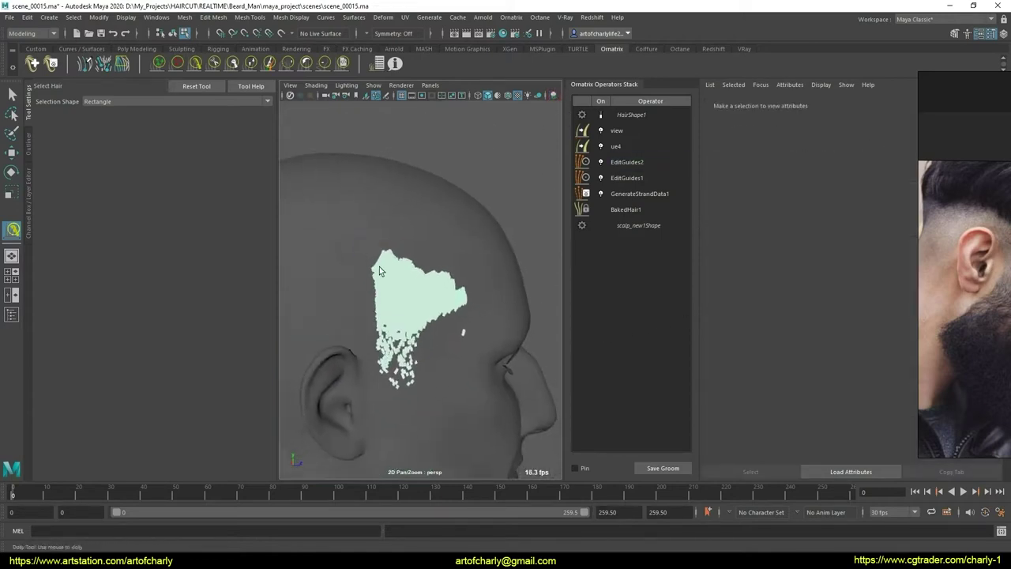
{"action": "left_click", "coordinate": [528, 415]}
{"action": "right_click_drag", "start_coordinate": [528, 414], "coordinate": [480, 383], "text": "alt"}
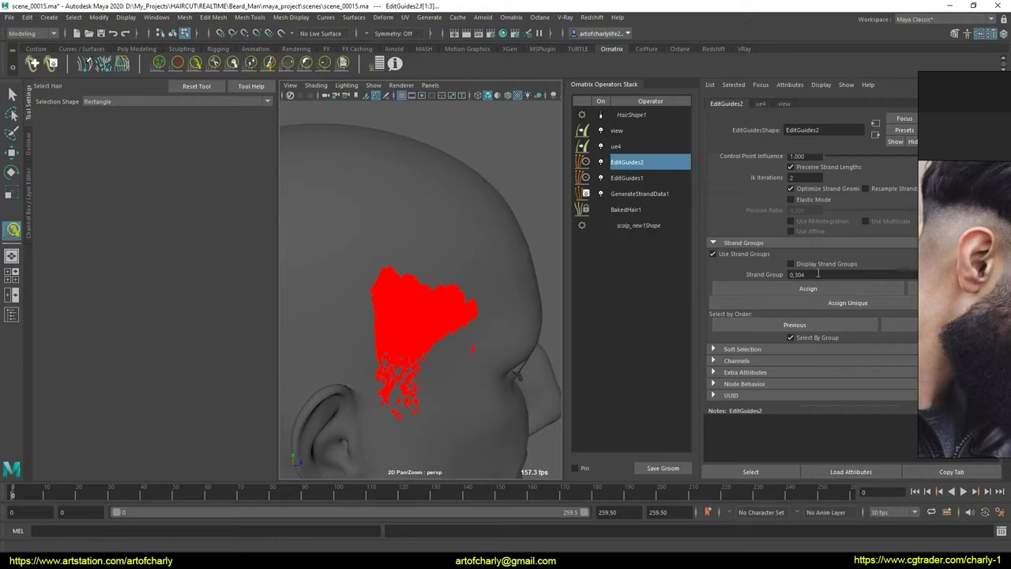
{"action": "type", "text": "3"}
{"action": "type", "text": "04"}
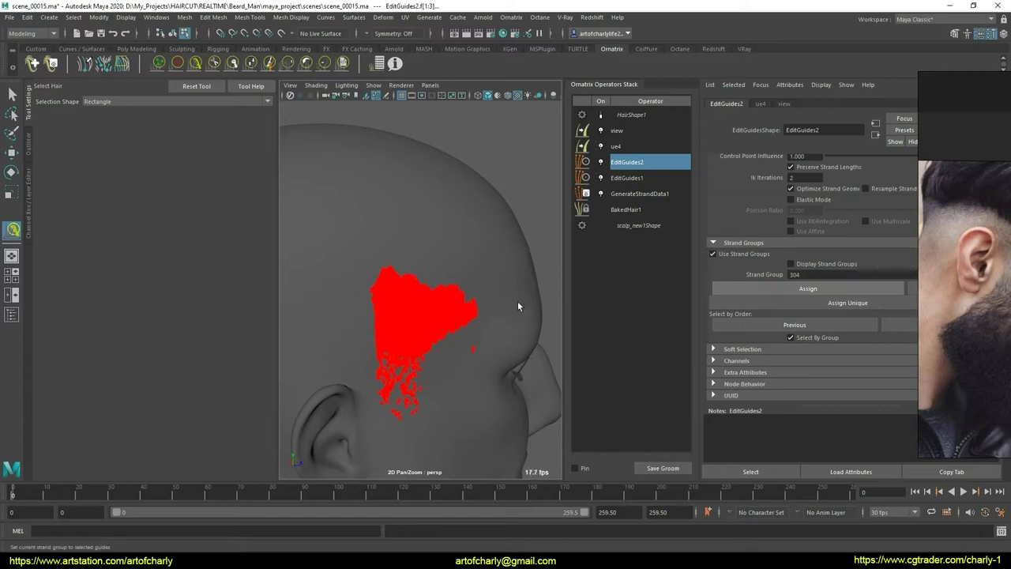
{"action": "mouse_move", "coordinate": [519, 306]}
{"action": "left_mouse_down", "text": "alt"}
{"action": "mouse_move", "coordinate": [474, 334]}
{"action": "mouse_move", "coordinate": [490, 335]}
{"action": "mouse_move", "coordinate": [555, 270]}
{"action": "left_mouse_up", "text": "alt"}
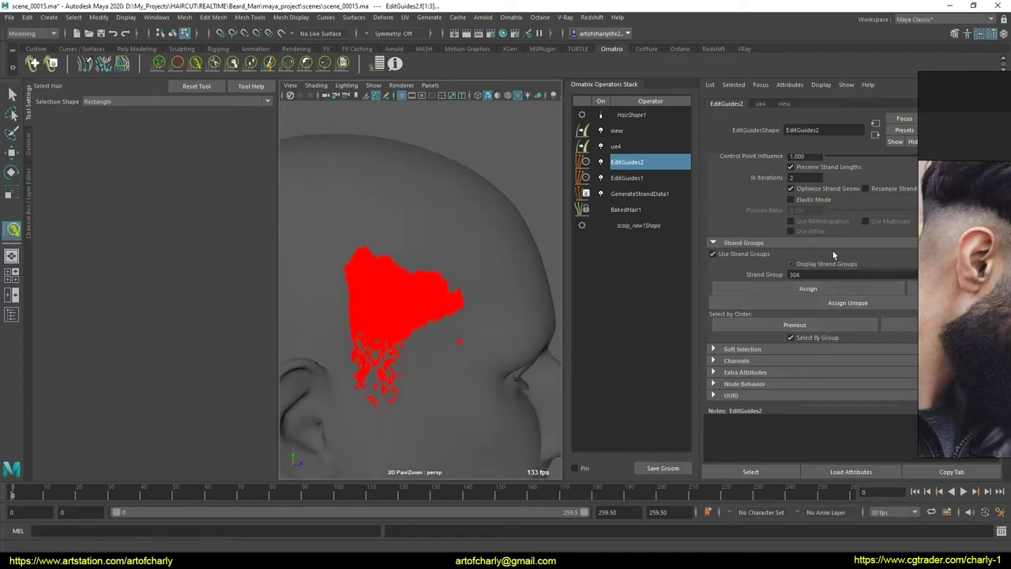
{"action": "scroll", "coordinate": [832, 250], "scroll_direction": "up", "scroll_amount": 5}
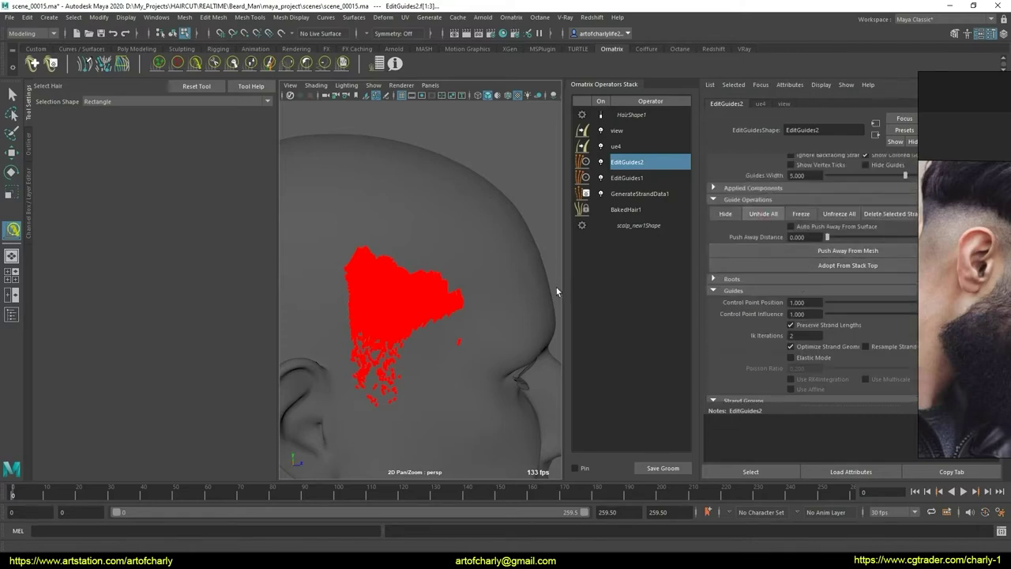
Step: Clear the selection and turn the view to a three-quarter profile of the head
{"action": "left_click", "coordinate": [522, 269]}
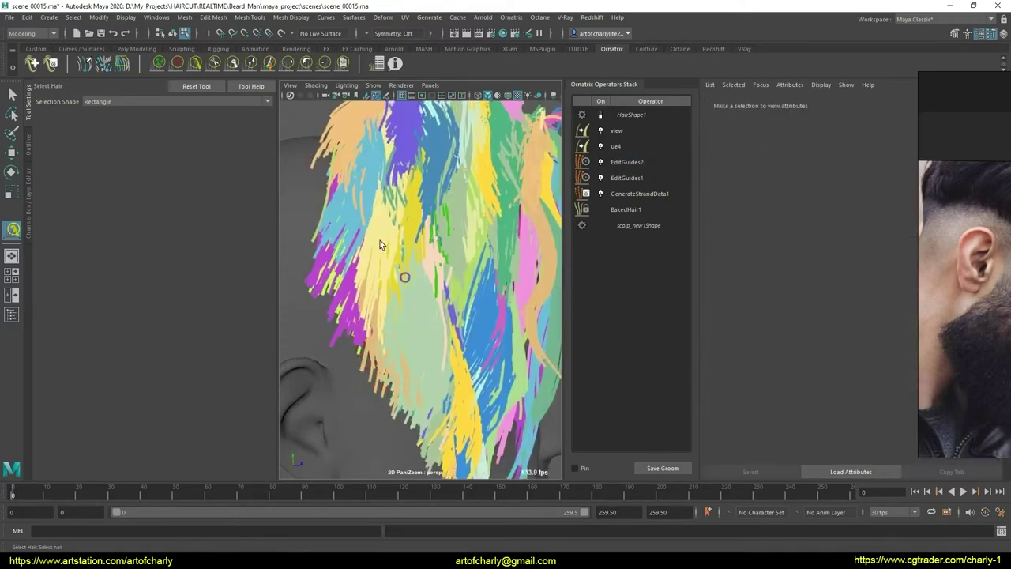
{"action": "right_click_drag", "start_coordinate": [380, 240], "coordinate": [347, 245], "text": "alt"}
{"action": "left_click_drag", "start_coordinate": [348, 245], "coordinate": [418, 261], "text": "alt"}
{"action": "middle_click_drag", "start_coordinate": [419, 261], "coordinate": [456, 313], "text": "alt"}
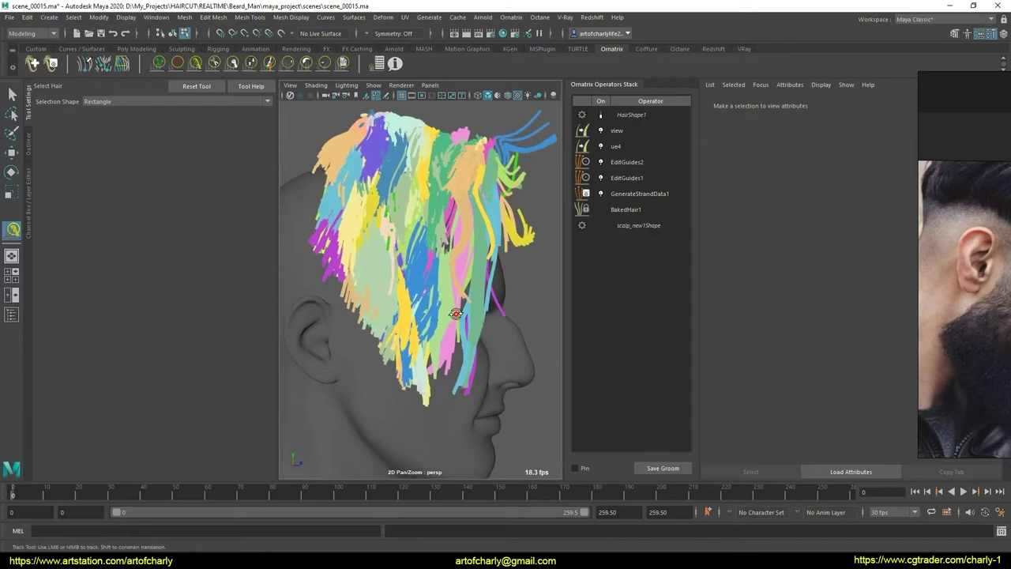
{"action": "mouse_move", "coordinate": [456, 314]}
{"action": "left_mouse_down", "text": "alt"}
{"action": "mouse_move", "coordinate": [383, 328]}
{"action": "mouse_move", "coordinate": [477, 318]}
{"action": "mouse_move", "coordinate": [442, 316]}
{"action": "left_mouse_up", "text": "alt"}
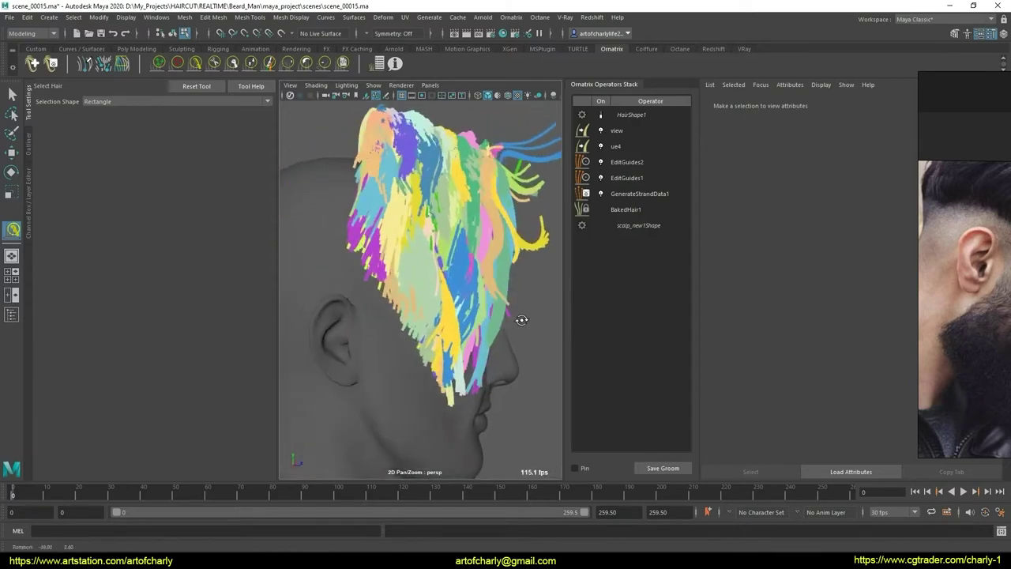
Step: Preview the rendered HairShape1 hair, return to the guide display, and open EditGuides2's settings
{"action": "left_click", "coordinate": [598, 118]}
{"action": "mouse_move", "coordinate": [523, 266]}
{"action": "left_mouse_down", "text": "alt"}
{"action": "mouse_move", "coordinate": [564, 262]}
{"action": "mouse_move", "coordinate": [483, 286]}
{"action": "mouse_move", "coordinate": [545, 237]}
{"action": "left_mouse_up", "text": "alt"}
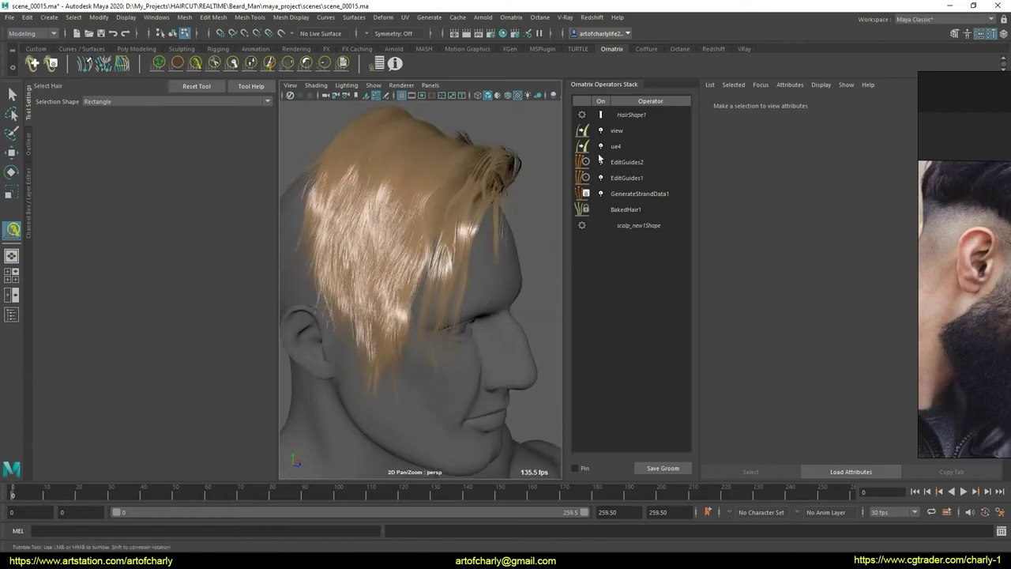
{"action": "left_click", "coordinate": [604, 116]}
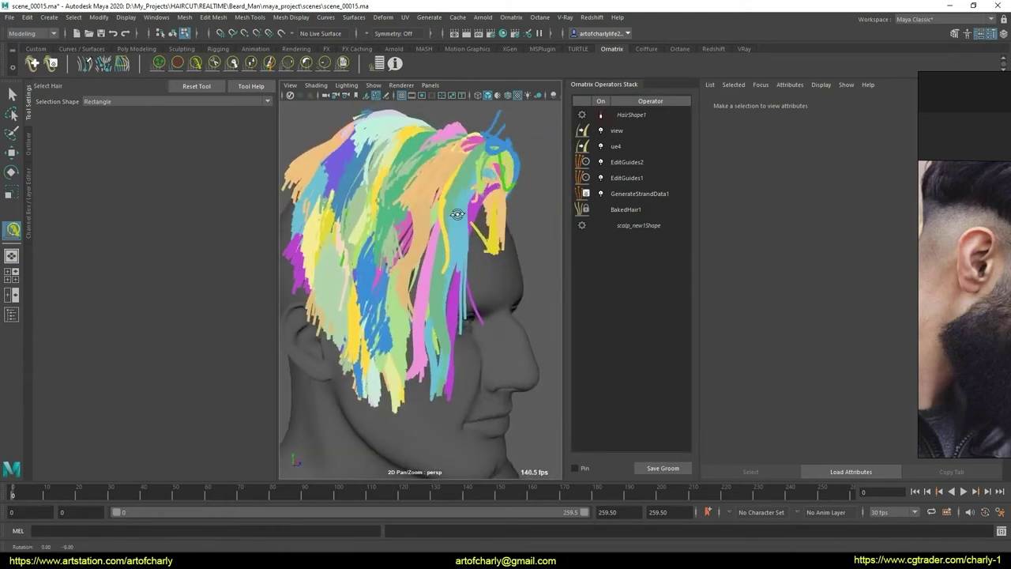
{"action": "left_click", "coordinate": [633, 162]}
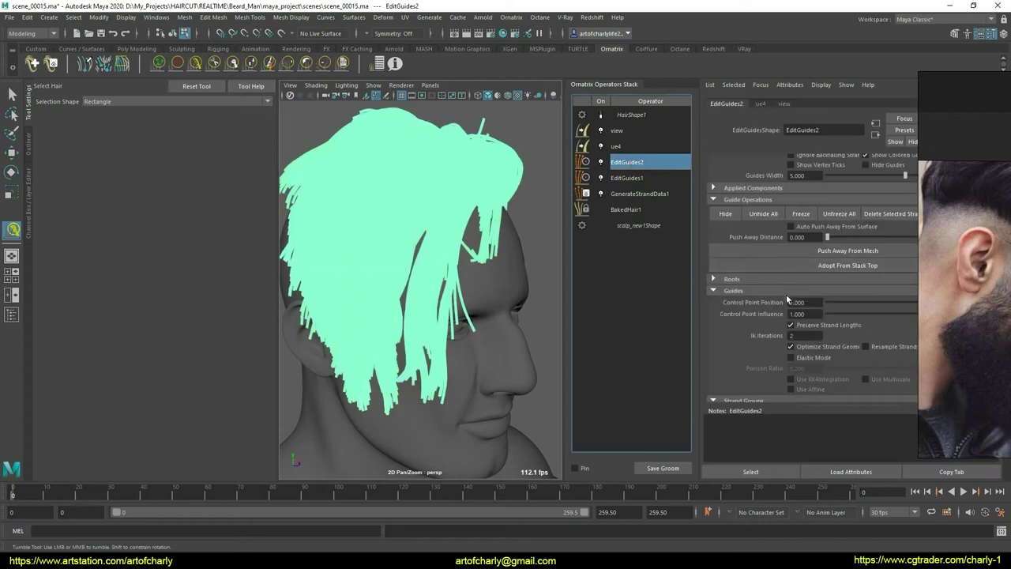
Step: Thin the guides to width 2.143 and select all strands with the Edit Guides select tool
{"action": "scroll", "coordinate": [816, 252], "scroll_direction": "up", "scroll_amount": 2}
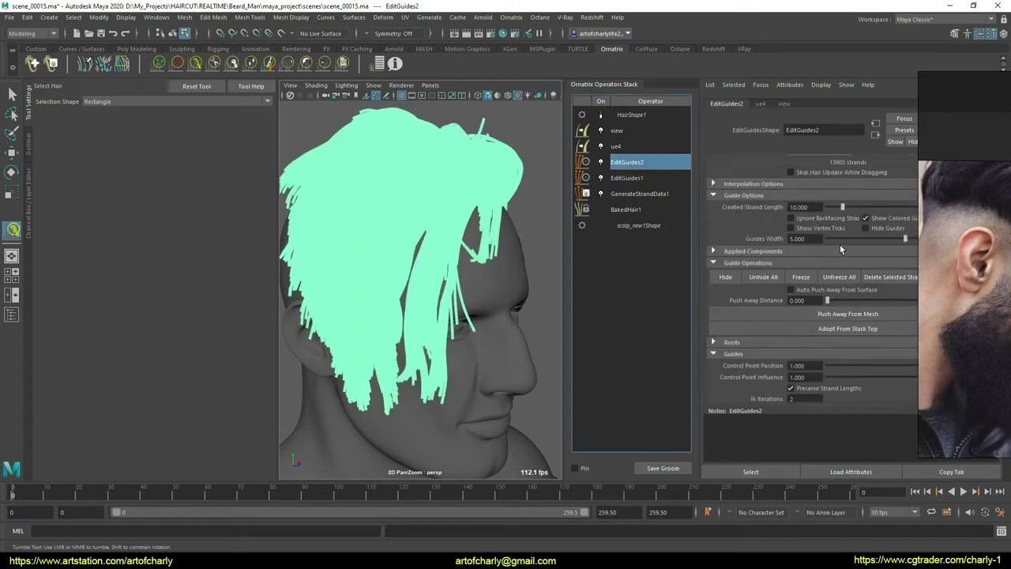
{"action": "left_click_drag", "start_coordinate": [887, 240], "coordinate": [860, 235]}
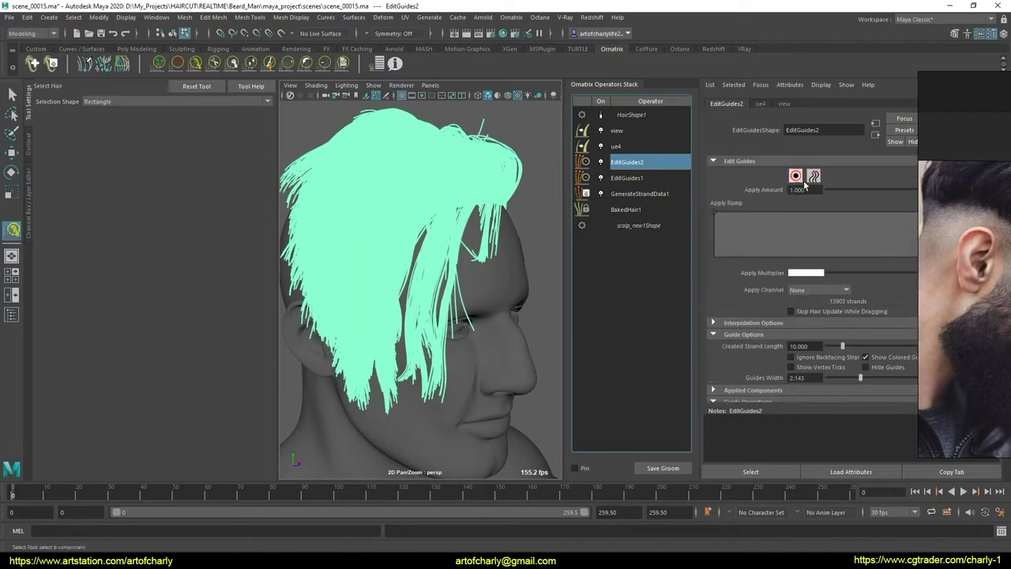
{"action": "left_click", "coordinate": [797, 177]}
{"action": "left_click_drag", "start_coordinate": [427, 288], "coordinate": [451, 289], "text": "alt"}
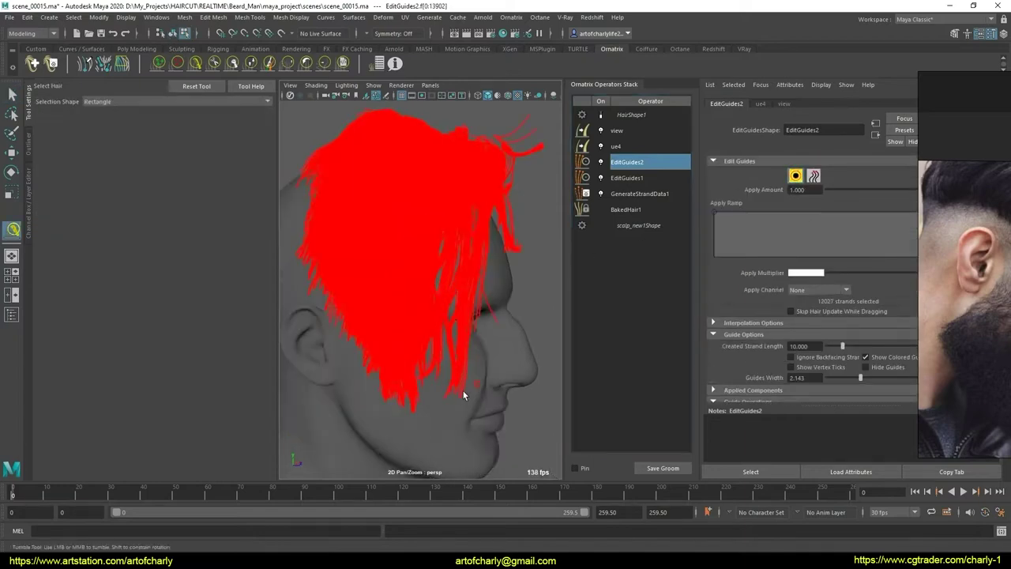
Step: Orbit from a three-quarter front view to a side profile with the ear visible
{"action": "mouse_move", "coordinate": [463, 395]}
{"action": "left_mouse_down", "text": "alt"}
{"action": "mouse_move", "coordinate": [378, 399]}
{"action": "mouse_move", "coordinate": [508, 384]}
{"action": "left_mouse_up", "text": "alt"}
{"action": "scroll", "coordinate": [805, 301], "scroll_direction": "down", "scroll_amount": 3}
{"action": "scroll", "coordinate": [796, 298], "scroll_direction": "down", "scroll_amount": 3}
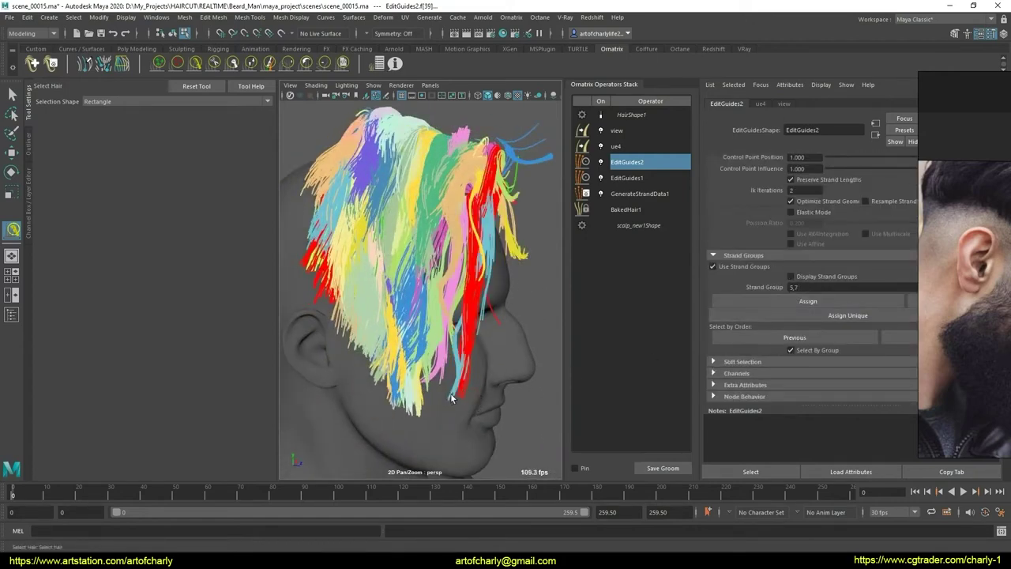
{"action": "left_click_drag", "start_coordinate": [455, 397], "coordinate": [488, 388], "text": "alt"}
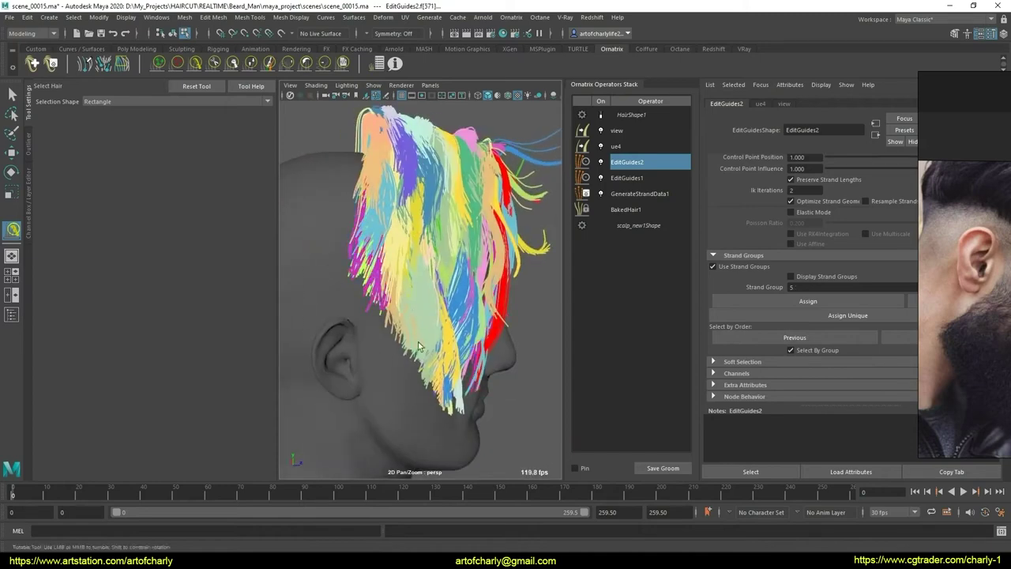
{"action": "mouse_move", "coordinate": [418, 343]}
{"action": "left_mouse_down", "text": "alt"}
{"action": "mouse_move", "coordinate": [350, 313]}
{"action": "mouse_move", "coordinate": [442, 347]}
{"action": "left_mouse_up", "text": "alt"}
{"action": "middle_click_drag", "start_coordinate": [442, 348], "coordinate": [454, 336], "text": "alt"}
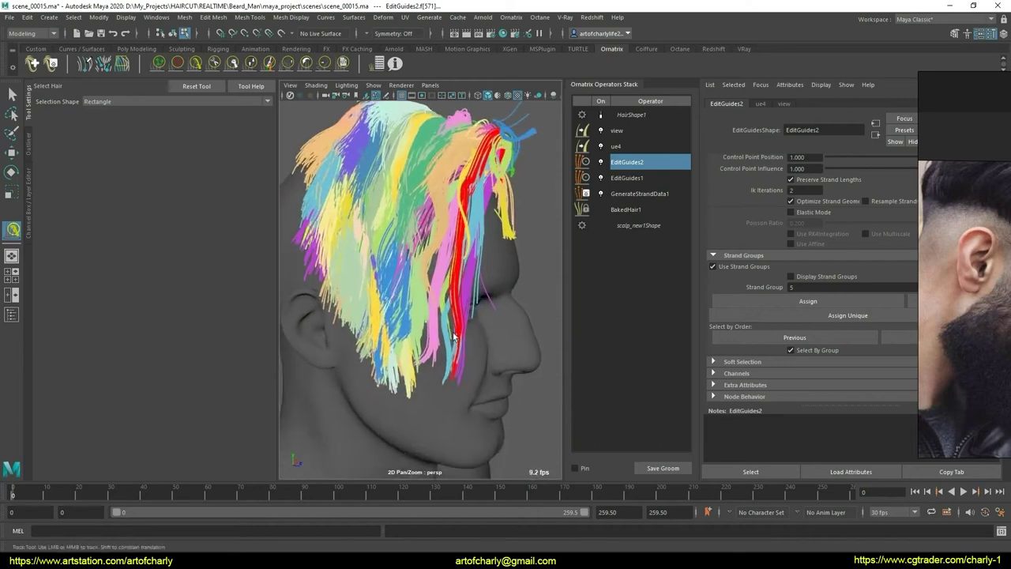
{"action": "left_click_drag", "start_coordinate": [455, 336], "coordinate": [494, 304], "text": "alt"}
Step: Place the reference photo beside the viewport and tumble to a three-quarter view of the hair
{"action": "left_click_drag", "start_coordinate": [964, 301], "coordinate": [795, 306]}
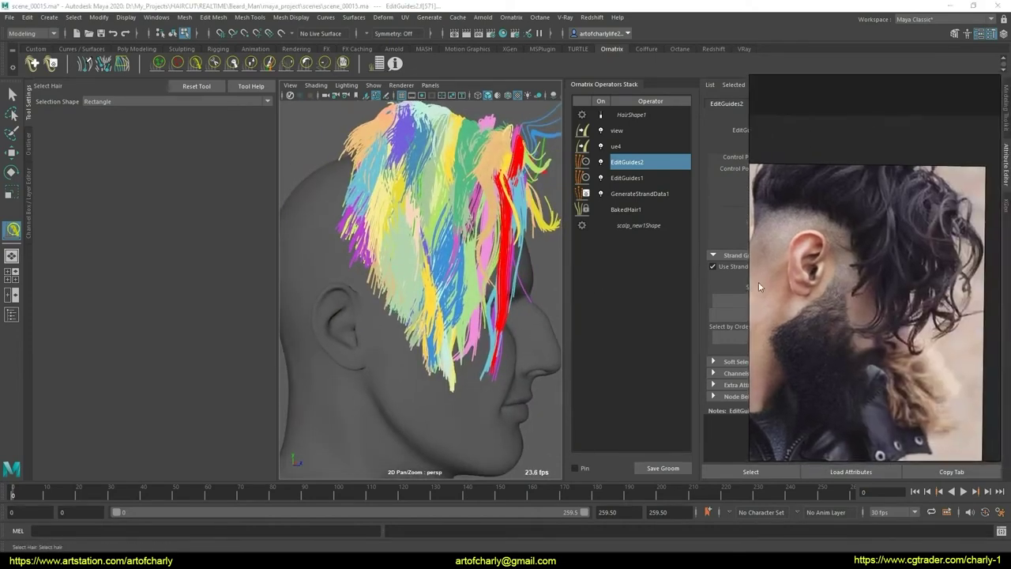
{"action": "left_click_drag", "start_coordinate": [465, 322], "coordinate": [436, 348], "text": "alt"}
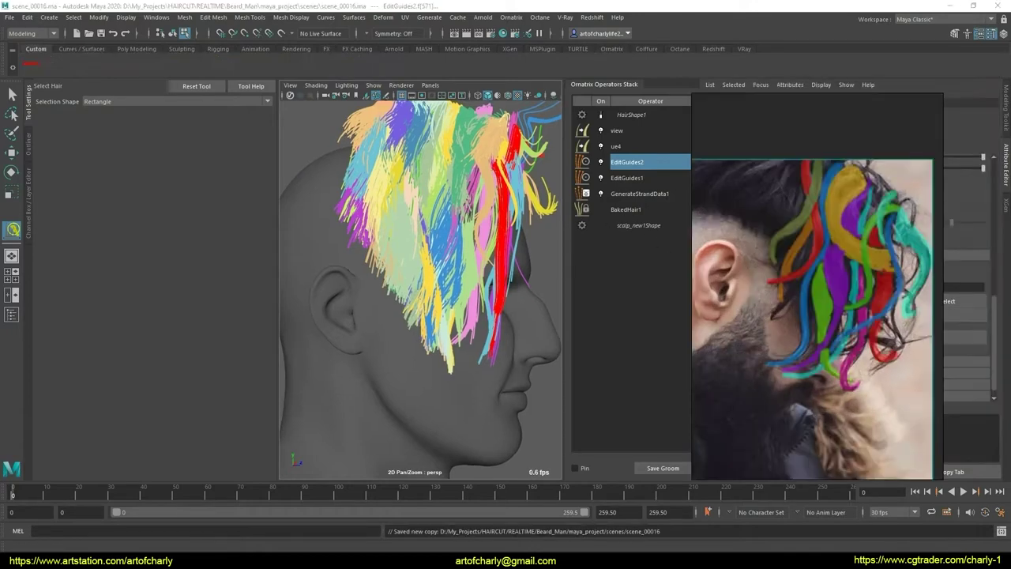
{"action": "mouse_move", "coordinate": [541, 364]}
{"action": "left_mouse_down", "text": "alt"}
{"action": "mouse_move", "coordinate": [482, 298]}
{"action": "mouse_move", "coordinate": [490, 348]}
{"action": "mouse_move", "coordinate": [418, 319]}
{"action": "left_mouse_up", "text": "alt"}
Step: Move the reference photo aside and orbit to look down on the top of the scalp
{"action": "mouse_move", "coordinate": [418, 319]}
{"action": "right_mouse_down", "text": "alt"}
{"action": "mouse_move", "coordinate": [425, 289]}
{"action": "mouse_move", "coordinate": [386, 283]}
{"action": "right_mouse_up", "text": "alt"}
{"action": "mouse_move", "coordinate": [732, 361]}
{"action": "left_mouse_down"}
{"action": "mouse_move", "coordinate": [764, 329]}
{"action": "mouse_move", "coordinate": [225, 309]}
{"action": "mouse_move", "coordinate": [102, 335]}
{"action": "mouse_move", "coordinate": [111, 335]}
{"action": "left_mouse_up"}
{"action": "right_click_drag", "start_coordinate": [437, 297], "coordinate": [364, 333], "text": "alt"}
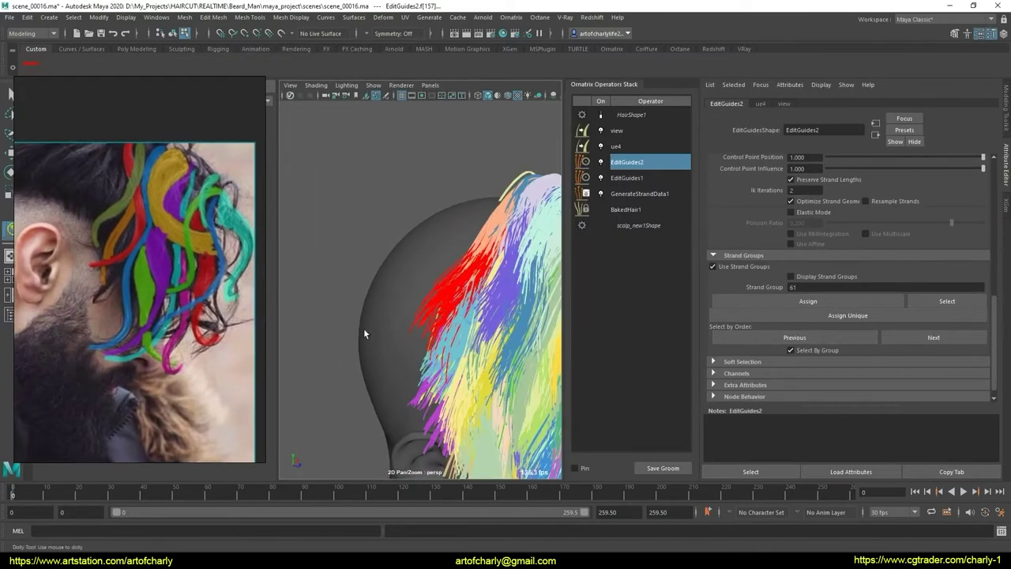
{"action": "mouse_move", "coordinate": [489, 251]}
{"action": "left_mouse_down", "text": "alt"}
{"action": "mouse_move", "coordinate": [422, 350]}
{"action": "mouse_move", "coordinate": [435, 390]}
{"action": "mouse_move", "coordinate": [429, 323]}
{"action": "mouse_move", "coordinate": [413, 327]}
{"action": "mouse_move", "coordinate": [444, 333]}
{"action": "mouse_move", "coordinate": [438, 316]}
{"action": "mouse_move", "coordinate": [413, 355]}
{"action": "mouse_move", "coordinate": [407, 332]}
{"action": "mouse_move", "coordinate": [425, 312]}
{"action": "mouse_move", "coordinate": [413, 332]}
{"action": "mouse_move", "coordinate": [422, 339]}
{"action": "mouse_move", "coordinate": [370, 331]}
{"action": "mouse_move", "coordinate": [356, 302]}
{"action": "mouse_move", "coordinate": [408, 327]}
{"action": "mouse_move", "coordinate": [397, 343]}
{"action": "mouse_move", "coordinate": [388, 332]}
{"action": "mouse_move", "coordinate": [440, 323]}
{"action": "mouse_move", "coordinate": [399, 335]}
{"action": "mouse_move", "coordinate": [384, 361]}
{"action": "mouse_move", "coordinate": [477, 320]}
{"action": "mouse_move", "coordinate": [494, 300]}
{"action": "mouse_move", "coordinate": [429, 350]}
{"action": "mouse_move", "coordinate": [409, 300]}
{"action": "mouse_move", "coordinate": [433, 317]}
{"action": "mouse_move", "coordinate": [429, 334]}
{"action": "mouse_move", "coordinate": [404, 320]}
{"action": "mouse_move", "coordinate": [418, 343]}
{"action": "mouse_move", "coordinate": [404, 370]}
{"action": "mouse_move", "coordinate": [447, 349]}
{"action": "mouse_move", "coordinate": [502, 379]}
{"action": "mouse_move", "coordinate": [443, 365]}
{"action": "mouse_move", "coordinate": [303, 245]}
{"action": "left_mouse_up", "text": "alt"}
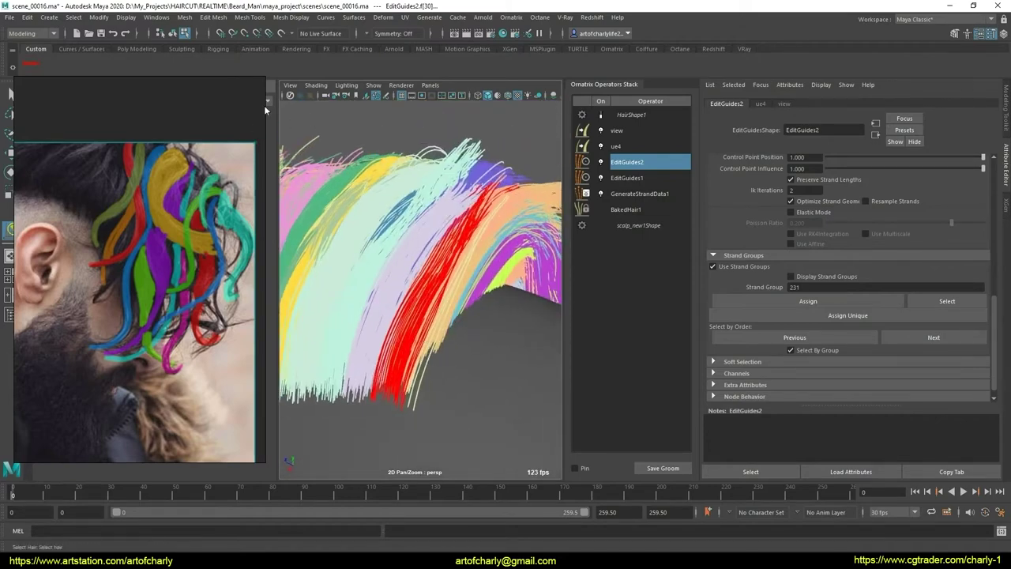
Step: Comb the coloured guide strands back over the crown with the Ornatrix Comb brush, checking from several angles
{"action": "left_click", "coordinate": [618, 48]}
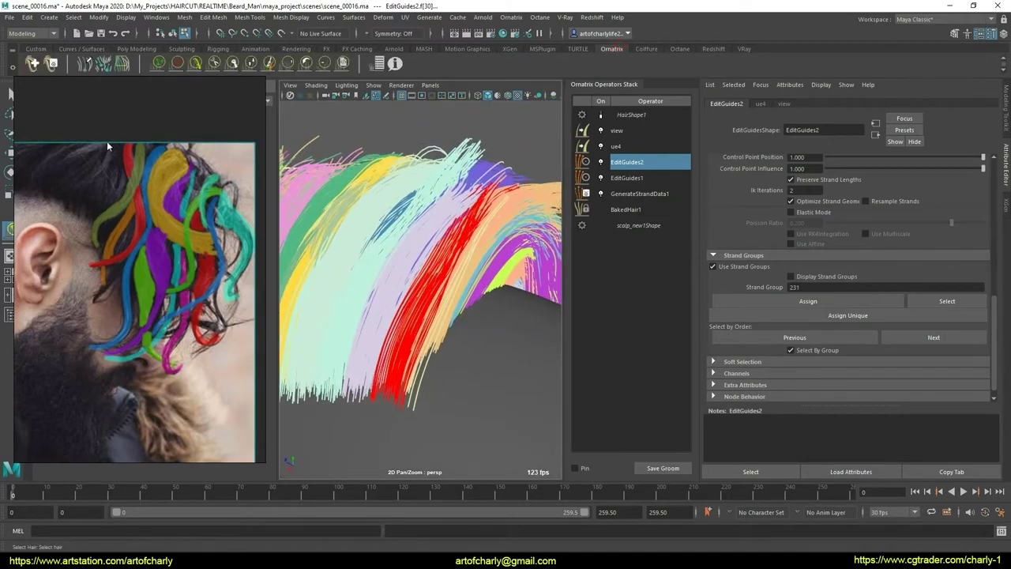
{"action": "middle_click_drag", "start_coordinate": [365, 233], "coordinate": [447, 296], "text": "alt"}
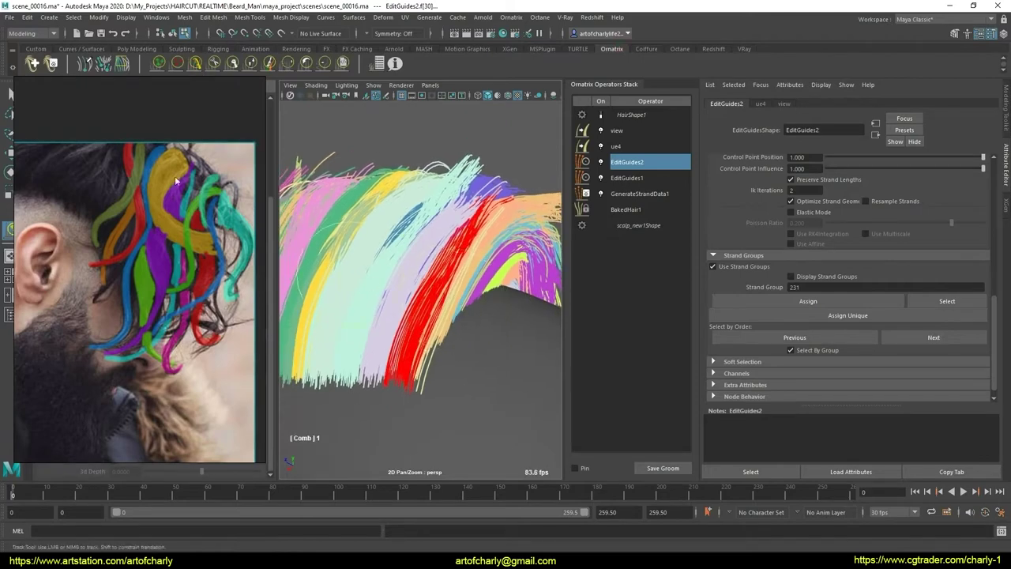
{"action": "left_click_drag", "start_coordinate": [437, 336], "coordinate": [414, 266], "text": "alt"}
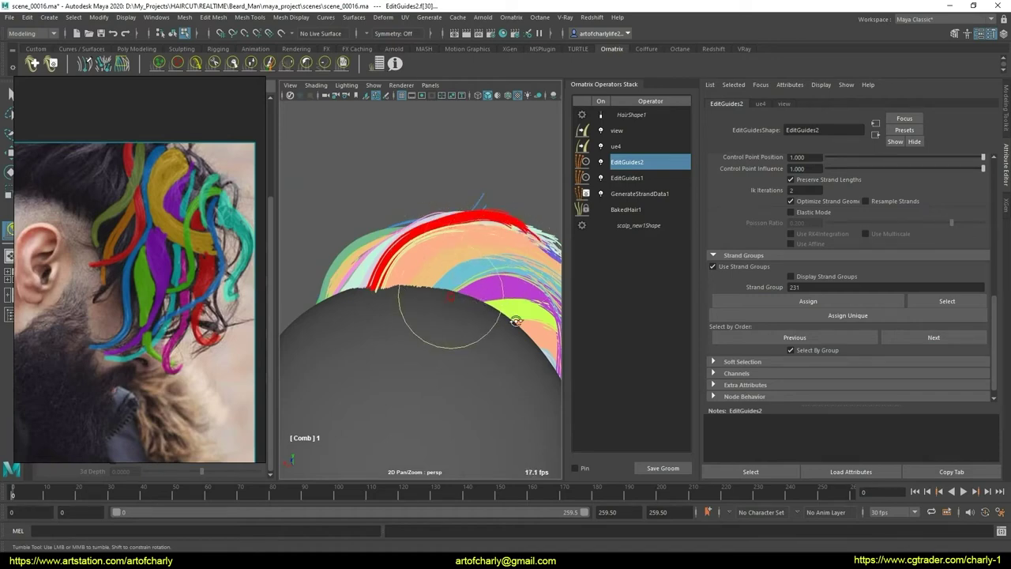
{"action": "mouse_move", "coordinate": [515, 321]}
{"action": "left_mouse_down", "text": "alt"}
{"action": "mouse_move", "coordinate": [495, 287]}
{"action": "mouse_move", "coordinate": [334, 346]}
{"action": "mouse_move", "coordinate": [365, 374]}
{"action": "mouse_move", "coordinate": [429, 294]}
{"action": "mouse_move", "coordinate": [418, 308]}
{"action": "left_mouse_up", "text": "alt"}
{"action": "right_click_drag", "start_coordinate": [419, 308], "coordinate": [431, 313], "text": "alt"}
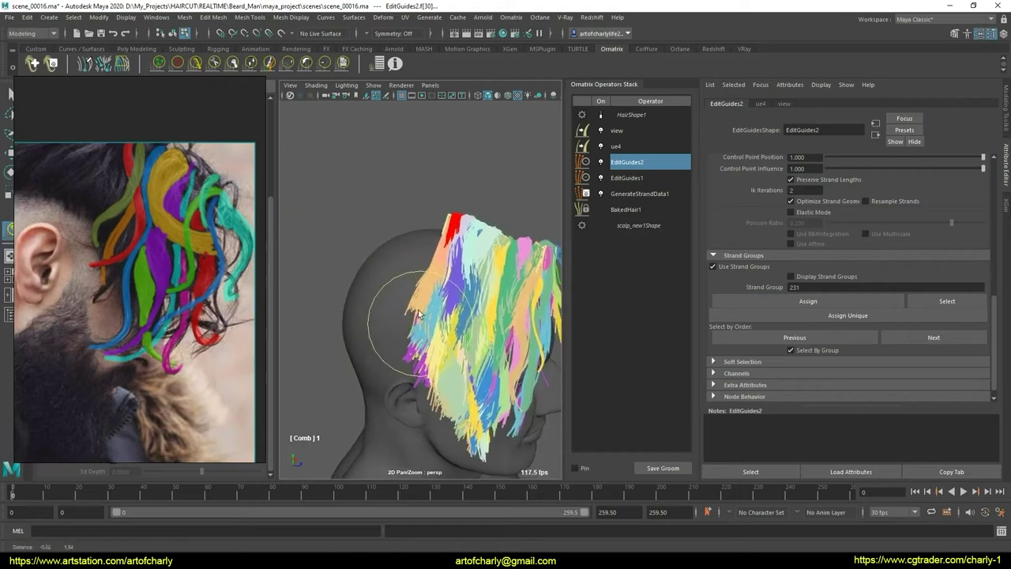
{"action": "mouse_move", "coordinate": [431, 313]}
{"action": "left_mouse_down", "text": "alt"}
{"action": "mouse_move", "coordinate": [388, 316]}
{"action": "mouse_move", "coordinate": [485, 338]}
{"action": "mouse_move", "coordinate": [422, 328]}
{"action": "mouse_move", "coordinate": [388, 336]}
{"action": "mouse_move", "coordinate": [507, 342]}
{"action": "mouse_move", "coordinate": [460, 318]}
{"action": "mouse_move", "coordinate": [429, 320]}
{"action": "mouse_move", "coordinate": [411, 340]}
{"action": "mouse_move", "coordinate": [431, 354]}
{"action": "left_mouse_up", "text": "alt"}
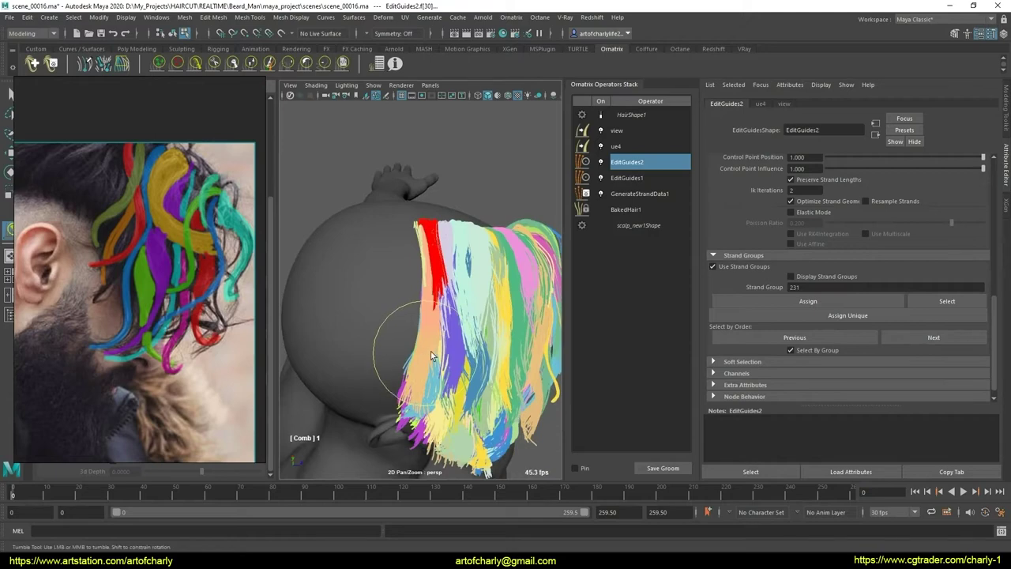
{"action": "mouse_move", "coordinate": [417, 294]}
{"action": "left_mouse_down", "text": "alt"}
{"action": "mouse_move", "coordinate": [434, 295]}
{"action": "mouse_move", "coordinate": [416, 278]}
{"action": "left_mouse_up", "text": "alt"}
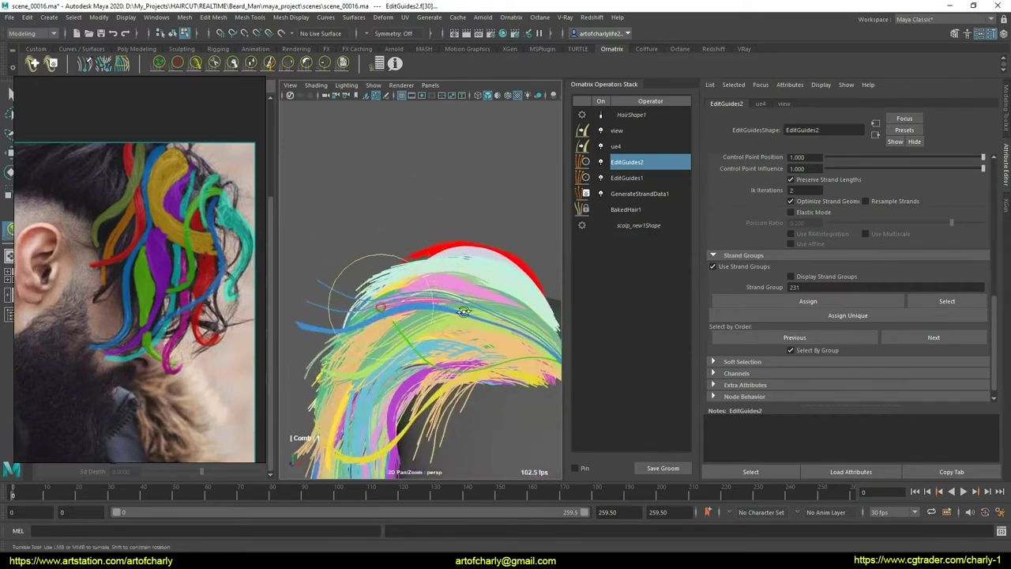
{"action": "left_click_drag", "start_coordinate": [464, 312], "coordinate": [447, 319], "text": "alt"}
{"action": "right_click_drag", "start_coordinate": [447, 319], "coordinate": [422, 344], "text": "alt"}
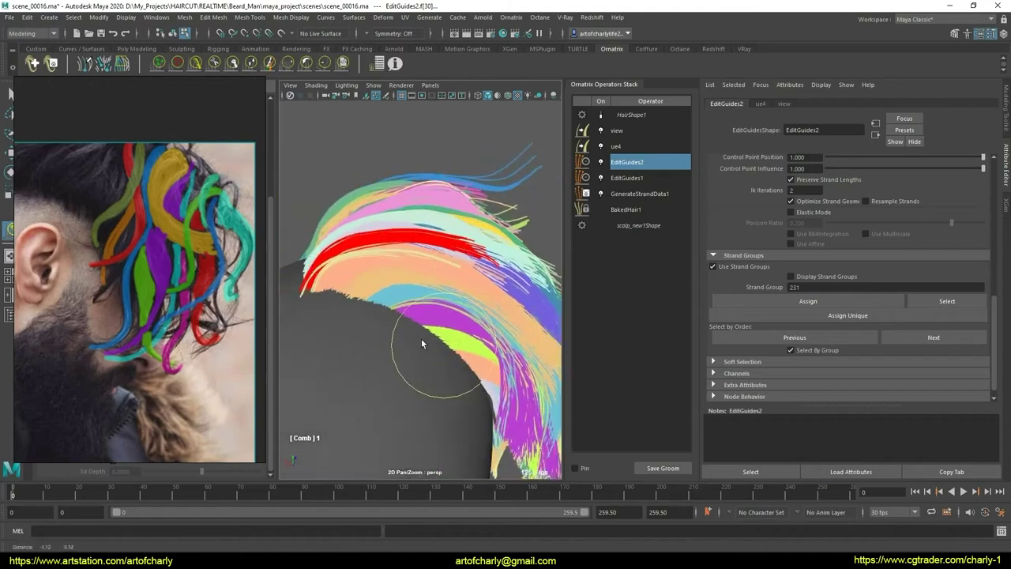
{"action": "left_click_drag", "start_coordinate": [422, 344], "coordinate": [372, 301], "text": "alt"}
{"action": "middle_click_drag", "start_coordinate": [372, 300], "coordinate": [406, 341], "text": "alt"}
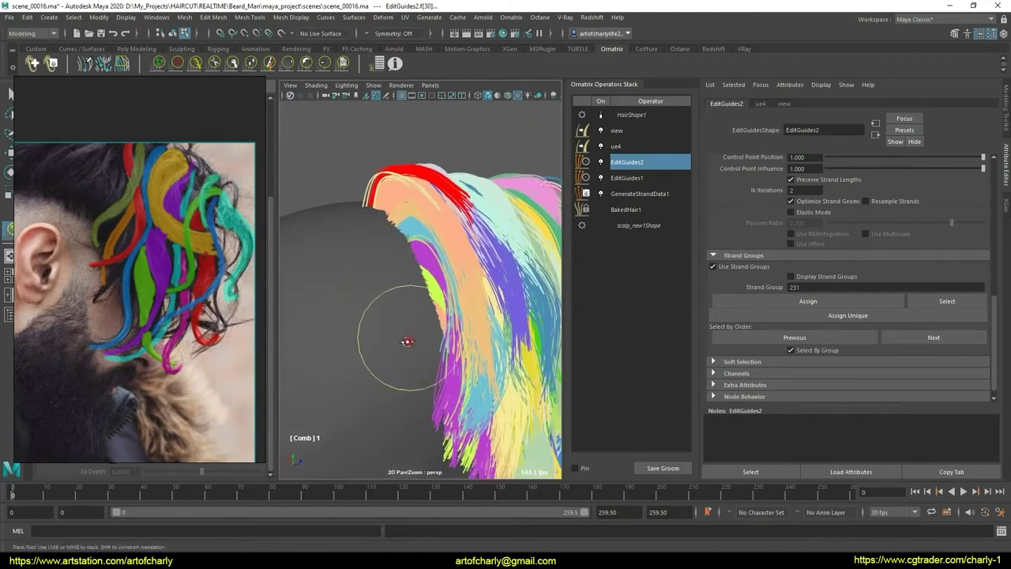
{"action": "mouse_move", "coordinate": [407, 341]}
{"action": "left_mouse_down", "text": "alt"}
{"action": "mouse_move", "coordinate": [402, 348]}
{"action": "mouse_move", "coordinate": [411, 330]}
{"action": "mouse_move", "coordinate": [424, 367]}
{"action": "mouse_move", "coordinate": [346, 330]}
{"action": "mouse_move", "coordinate": [454, 313]}
{"action": "mouse_move", "coordinate": [438, 326]}
{"action": "left_mouse_up", "text": "alt"}
{"action": "key", "text": "q"}
Step: Shorten the guide strands with the GrowShrink brush, viewing the head from behind and above
{"action": "left_click", "coordinate": [196, 65]}
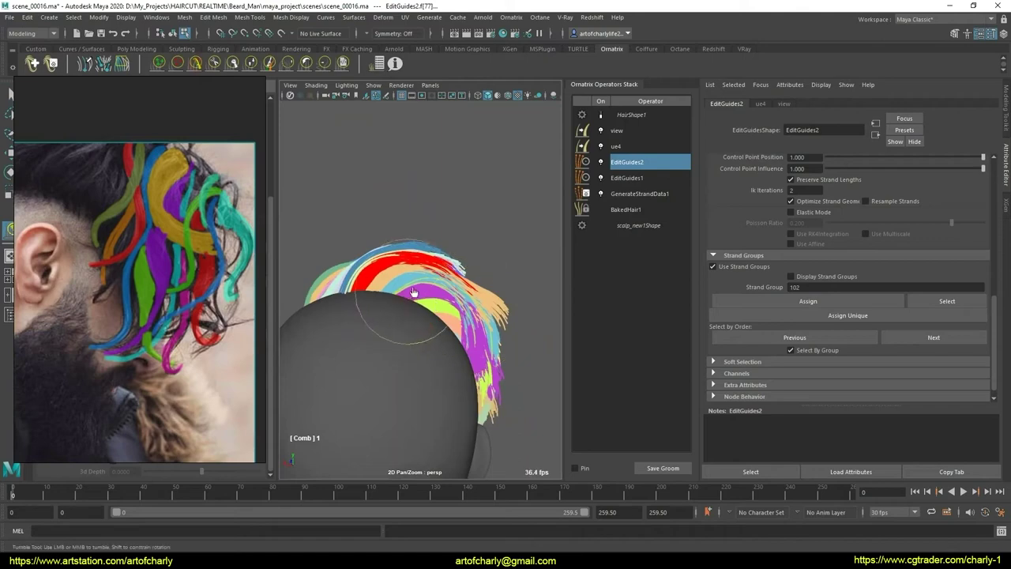
{"action": "mouse_move", "coordinate": [440, 337]}
{"action": "left_mouse_down", "text": "alt"}
{"action": "mouse_move", "coordinate": [361, 364]}
{"action": "mouse_move", "coordinate": [355, 316]}
{"action": "left_mouse_up", "text": "alt"}
{"action": "right_click_drag", "start_coordinate": [372, 293], "coordinate": [404, 368], "text": "alt"}
{"action": "left_click_drag", "start_coordinate": [404, 368], "coordinate": [492, 361], "text": "alt"}
{"action": "left_click", "coordinate": [251, 65]}
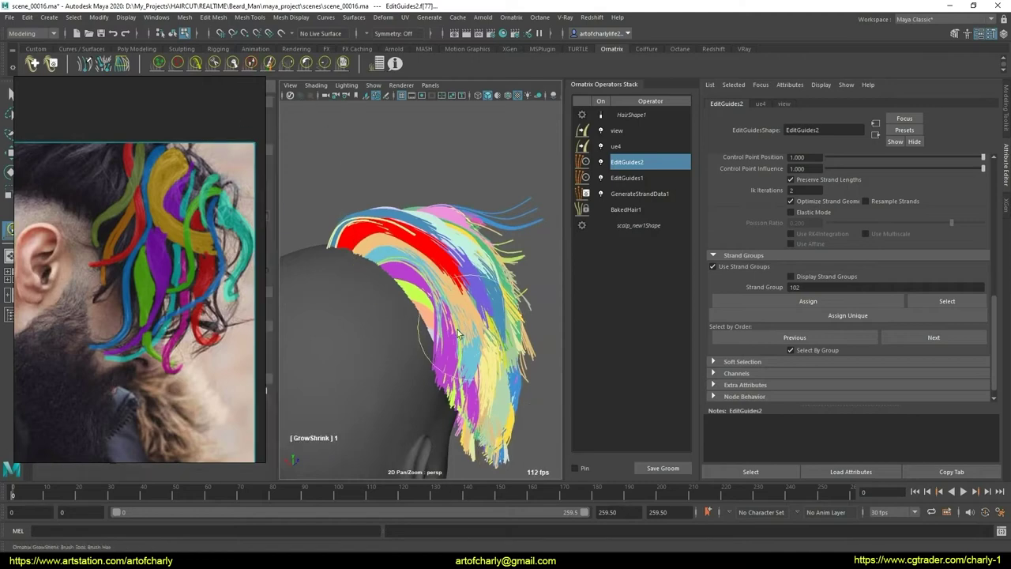
{"action": "mouse_move", "coordinate": [418, 332]}
{"action": "left_mouse_down"}
{"action": "mouse_move", "coordinate": [465, 291]}
{"action": "mouse_move", "coordinate": [514, 348]}
{"action": "mouse_move", "coordinate": [459, 310]}
{"action": "mouse_move", "coordinate": [473, 332]}
{"action": "left_mouse_up"}
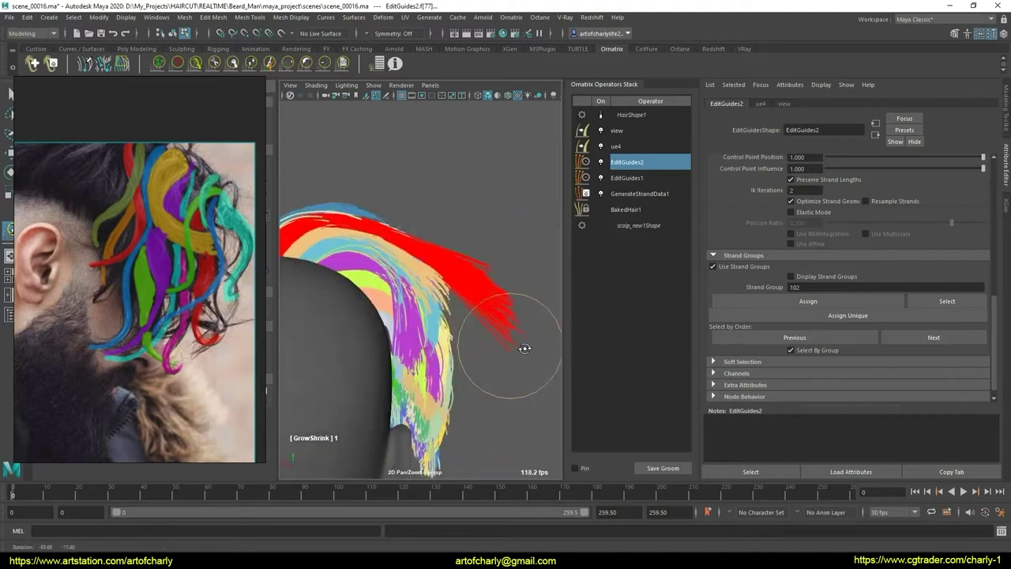
Step: Reshape the red strand group with the User and Comb brushes into a band across the top
{"action": "left_click", "coordinate": [342, 63]}
{"action": "mouse_move", "coordinate": [494, 273]}
{"action": "left_mouse_down", "text": "alt"}
{"action": "mouse_move", "coordinate": [466, 292]}
{"action": "mouse_move", "coordinate": [486, 305]}
{"action": "left_mouse_up", "text": "alt"}
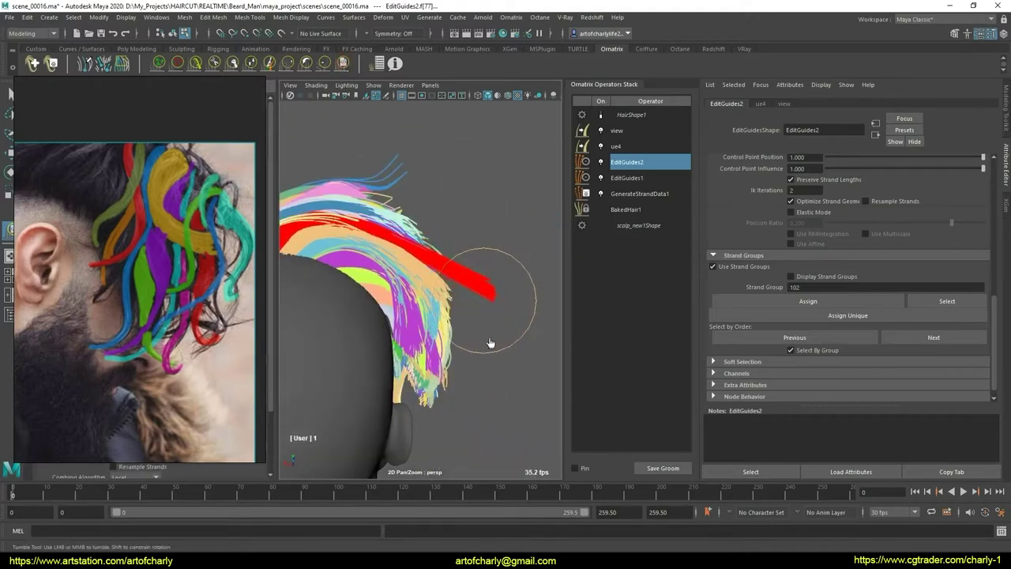
{"action": "mouse_move", "coordinate": [489, 343]}
{"action": "left_mouse_down", "text": "alt"}
{"action": "mouse_move", "coordinate": [383, 293]}
{"action": "mouse_move", "coordinate": [290, 201]}
{"action": "mouse_move", "coordinate": [331, 255]}
{"action": "left_mouse_up", "text": "alt"}
{"action": "left_click", "coordinate": [195, 67]}
{"action": "mouse_move", "coordinate": [387, 274]}
{"action": "left_mouse_down", "text": "alt"}
{"action": "mouse_move", "coordinate": [366, 309]}
{"action": "mouse_move", "coordinate": [372, 361]}
{"action": "mouse_move", "coordinate": [503, 303]}
{"action": "mouse_move", "coordinate": [419, 245]}
{"action": "left_mouse_up", "text": "alt"}
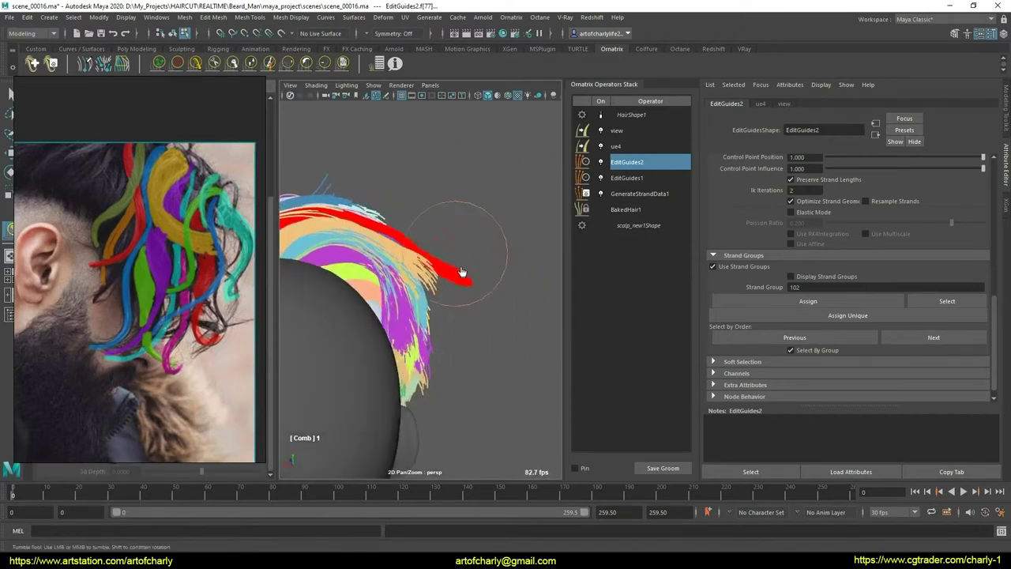
{"action": "mouse_move", "coordinate": [456, 302]}
{"action": "left_mouse_down", "text": "alt"}
{"action": "mouse_move", "coordinate": [461, 337]}
{"action": "mouse_move", "coordinate": [363, 270]}
{"action": "mouse_move", "coordinate": [387, 286]}
{"action": "mouse_move", "coordinate": [462, 261]}
{"action": "left_mouse_up", "text": "alt"}
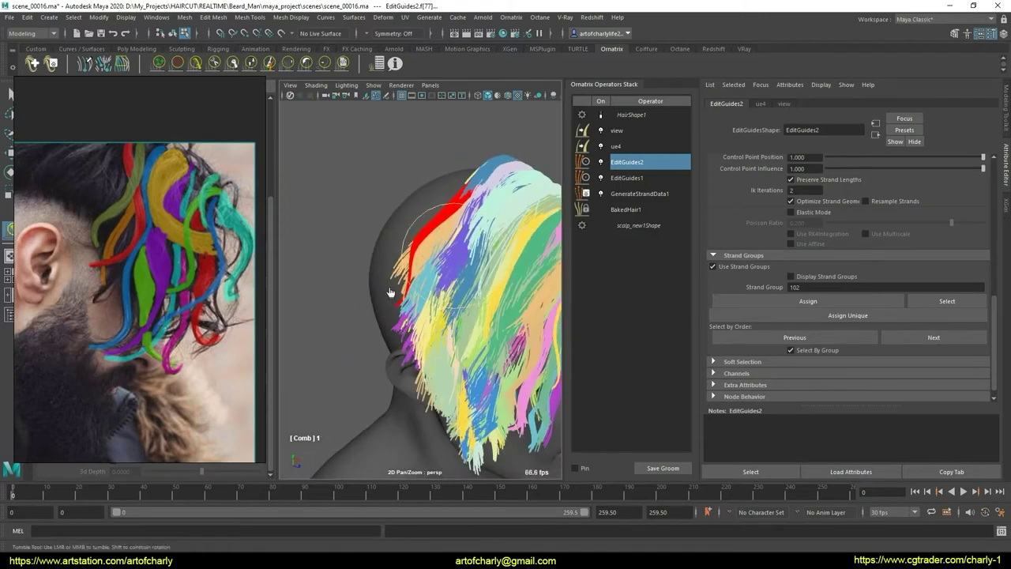
{"action": "mouse_move", "coordinate": [389, 292]}
{"action": "left_mouse_down", "text": "alt"}
{"action": "mouse_move", "coordinate": [389, 321]}
{"action": "mouse_move", "coordinate": [373, 297]}
{"action": "mouse_move", "coordinate": [389, 301]}
{"action": "left_mouse_up", "text": "alt"}
{"action": "right_click_drag", "start_coordinate": [389, 301], "coordinate": [371, 352], "text": "alt"}
{"action": "mouse_move", "coordinate": [371, 352]}
{"action": "left_mouse_down", "text": "alt"}
{"action": "mouse_move", "coordinate": [448, 357]}
{"action": "mouse_move", "coordinate": [377, 344]}
{"action": "left_mouse_up", "text": "alt"}
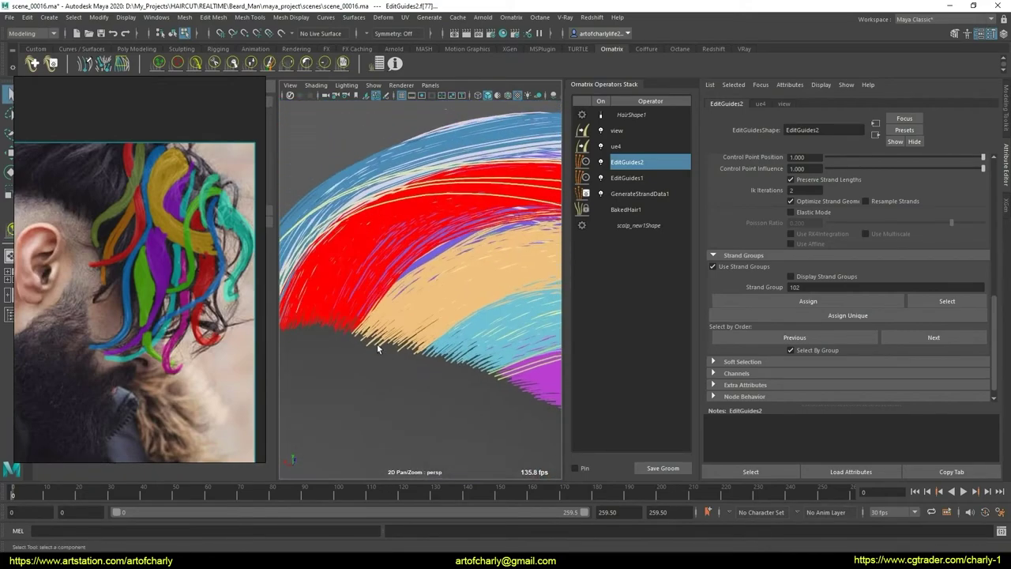
Step: Sweep the red strand group into an arc along the crown with the User and Comb brushes
{"action": "right_click_drag", "start_coordinate": [429, 398], "coordinate": [390, 339], "text": "alt"}
{"action": "left_click_drag", "start_coordinate": [391, 338], "coordinate": [379, 289], "text": "alt"}
{"action": "right_click_drag", "start_coordinate": [379, 289], "coordinate": [406, 334], "text": "alt"}
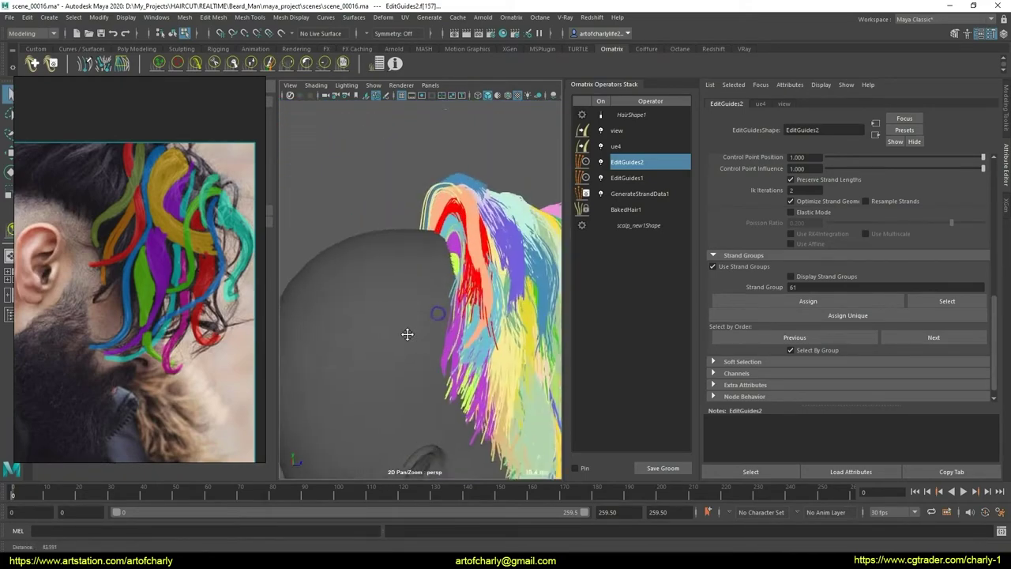
{"action": "mouse_move", "coordinate": [406, 334]}
{"action": "left_mouse_down", "text": "alt"}
{"action": "mouse_move", "coordinate": [335, 338]}
{"action": "mouse_move", "coordinate": [372, 300]}
{"action": "mouse_move", "coordinate": [332, 284]}
{"action": "mouse_move", "coordinate": [240, 87]}
{"action": "left_mouse_up", "text": "alt"}
{"action": "left_click", "coordinate": [343, 62]}
{"action": "left_click_drag", "start_coordinate": [427, 300], "coordinate": [519, 316], "text": "alt"}
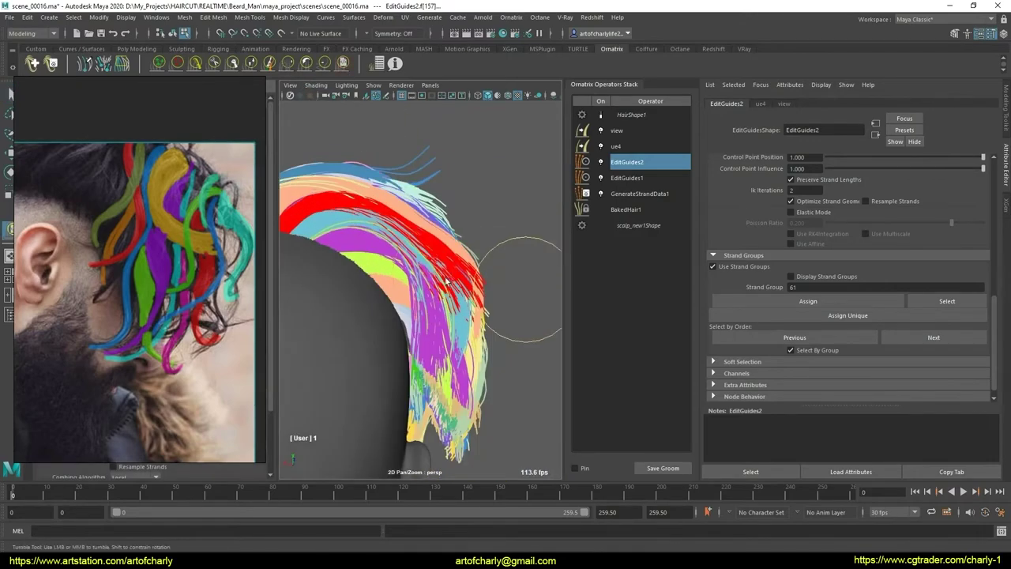
{"action": "left_click", "coordinate": [195, 63]}
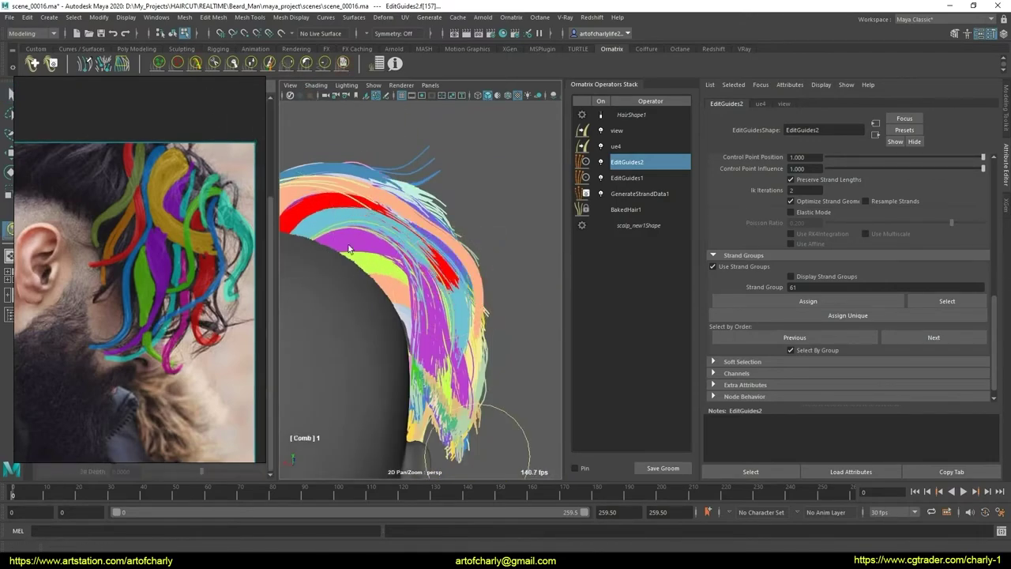
{"action": "mouse_move", "coordinate": [340, 237]}
{"action": "left_mouse_down", "text": "alt"}
{"action": "mouse_move", "coordinate": [368, 266]}
{"action": "mouse_move", "coordinate": [377, 254]}
{"action": "left_mouse_up", "text": "alt"}
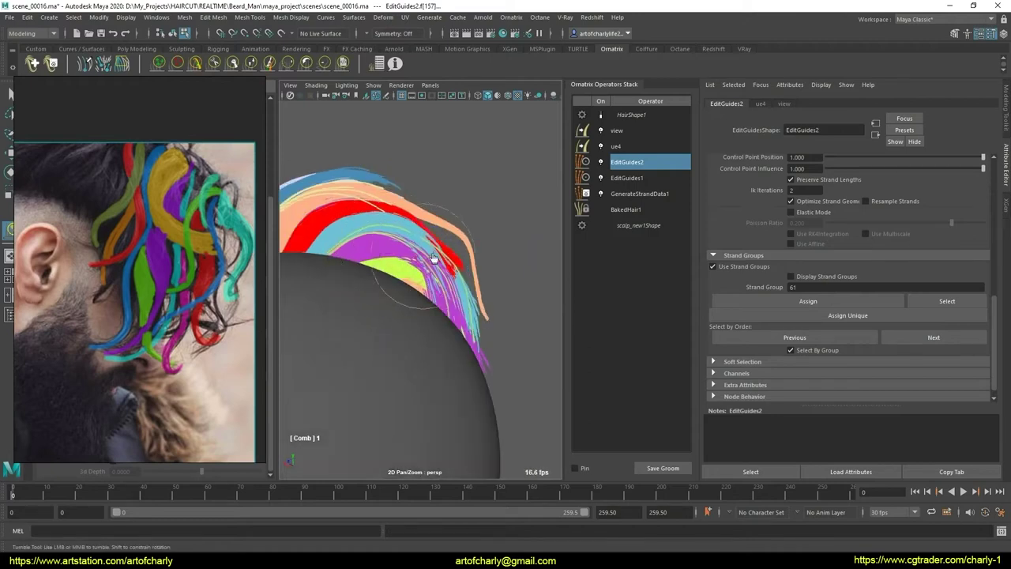
{"action": "mouse_move", "coordinate": [450, 294]}
{"action": "left_mouse_down", "text": "alt"}
{"action": "mouse_move", "coordinate": [393, 316]}
{"action": "mouse_move", "coordinate": [361, 293]}
{"action": "mouse_move", "coordinate": [407, 327]}
{"action": "mouse_move", "coordinate": [408, 341]}
{"action": "left_mouse_up", "text": "alt"}
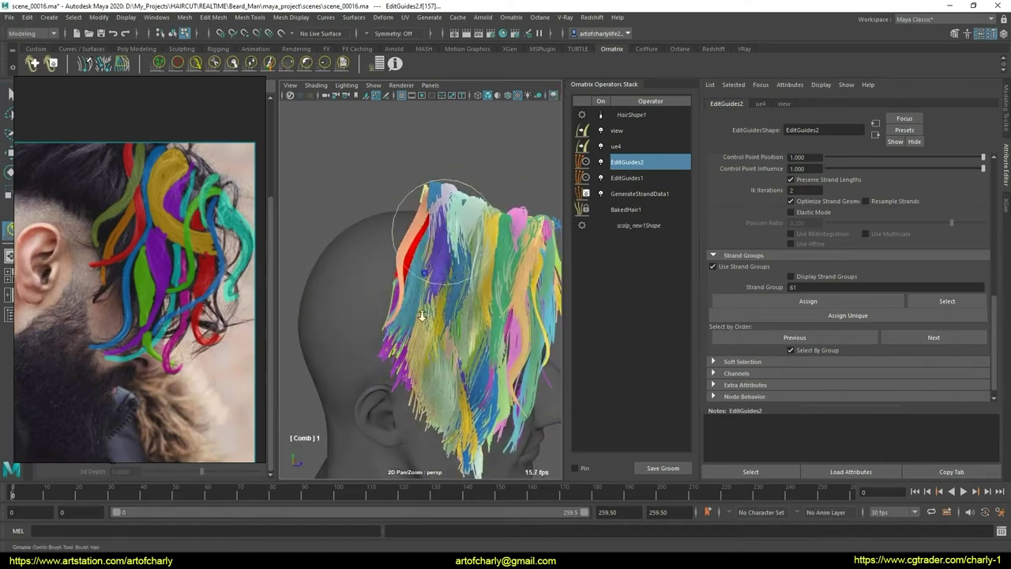
{"action": "mouse_move", "coordinate": [427, 285]}
{"action": "left_mouse_down", "text": "alt"}
{"action": "mouse_move", "coordinate": [403, 296]}
{"action": "mouse_move", "coordinate": [438, 292]}
{"action": "mouse_move", "coordinate": [468, 253]}
{"action": "mouse_move", "coordinate": [455, 264]}
{"action": "left_mouse_up", "text": "alt"}
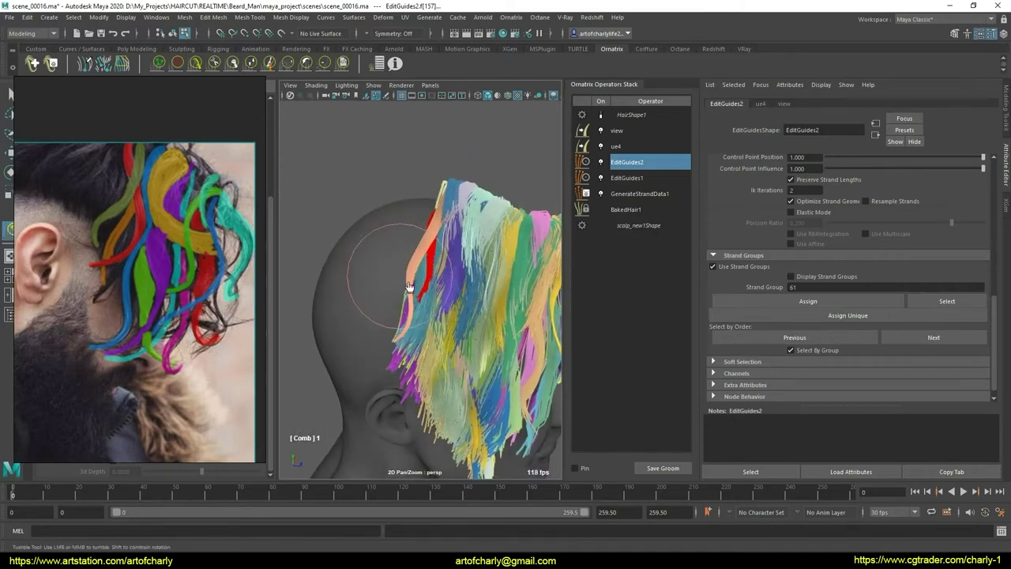
{"action": "mouse_move", "coordinate": [400, 292]}
{"action": "left_mouse_down", "text": "alt"}
{"action": "mouse_move", "coordinate": [459, 282]}
{"action": "mouse_move", "coordinate": [366, 295]}
{"action": "left_mouse_up", "text": "alt"}
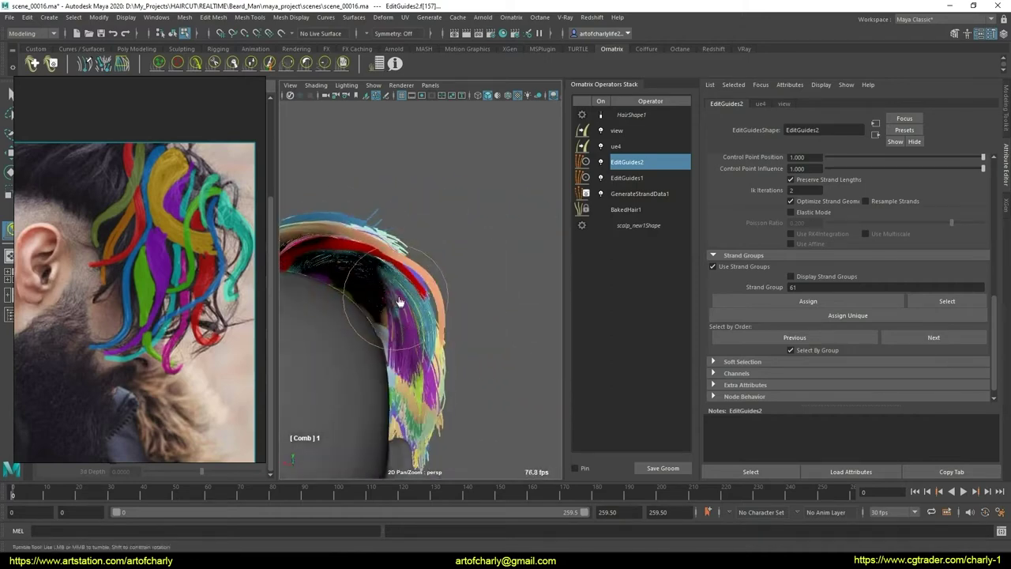
Step: Adjust strand length with GrowShrink, then spread the red strand clump into a wider band with the User brush
{"action": "left_click", "coordinate": [267, 65]}
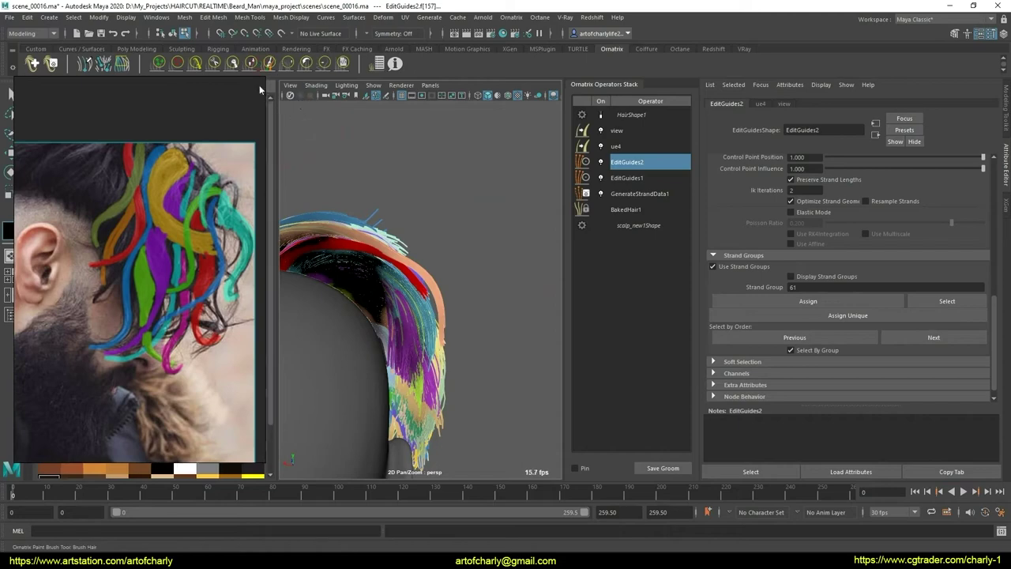
{"action": "middle_click_drag", "start_coordinate": [410, 292], "coordinate": [405, 272], "text": "alt"}
{"action": "mouse_move", "coordinate": [406, 273]}
{"action": "left_mouse_down", "text": "alt"}
{"action": "mouse_move", "coordinate": [435, 319]}
{"action": "mouse_move", "coordinate": [414, 318]}
{"action": "left_mouse_up", "text": "alt"}
{"action": "right_click_drag", "start_coordinate": [415, 317], "coordinate": [411, 318], "text": "alt"}
{"action": "left_click_drag", "start_coordinate": [411, 318], "coordinate": [404, 287], "text": "alt"}
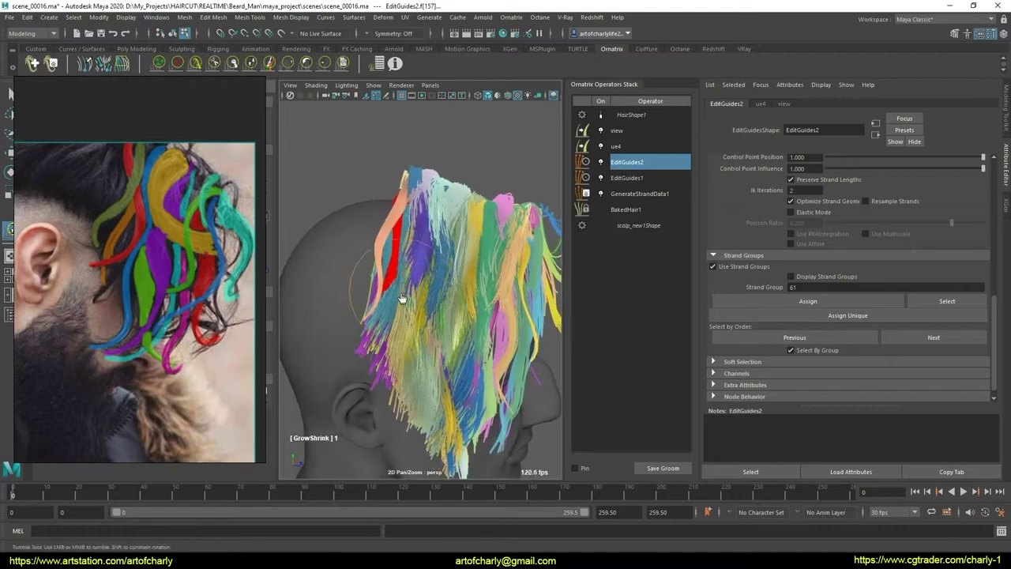
{"action": "left_click", "coordinate": [345, 65]}
{"action": "left_click_drag", "start_coordinate": [376, 343], "coordinate": [371, 356]}
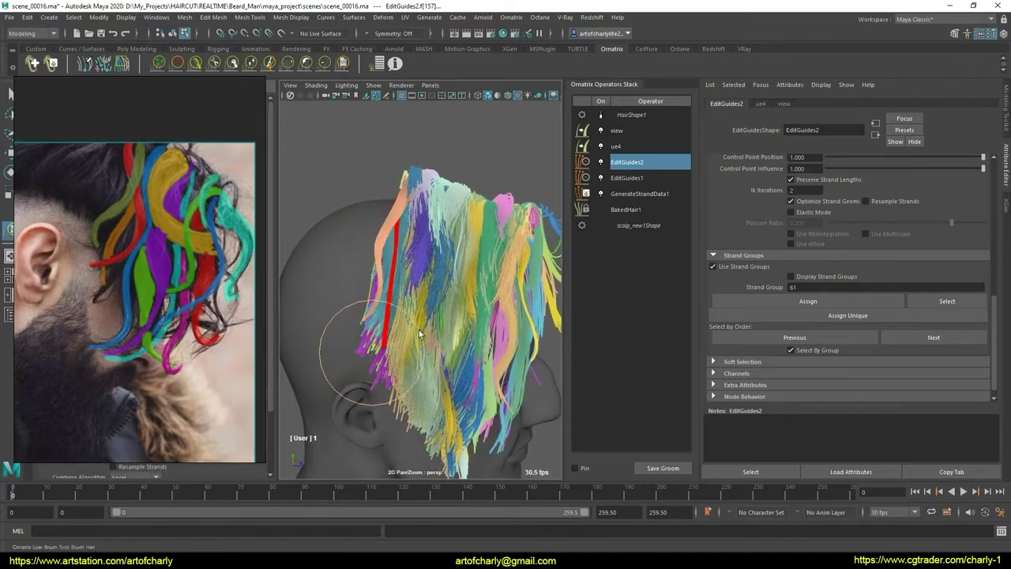
{"action": "left_click_drag", "start_coordinate": [418, 332], "coordinate": [381, 342]}
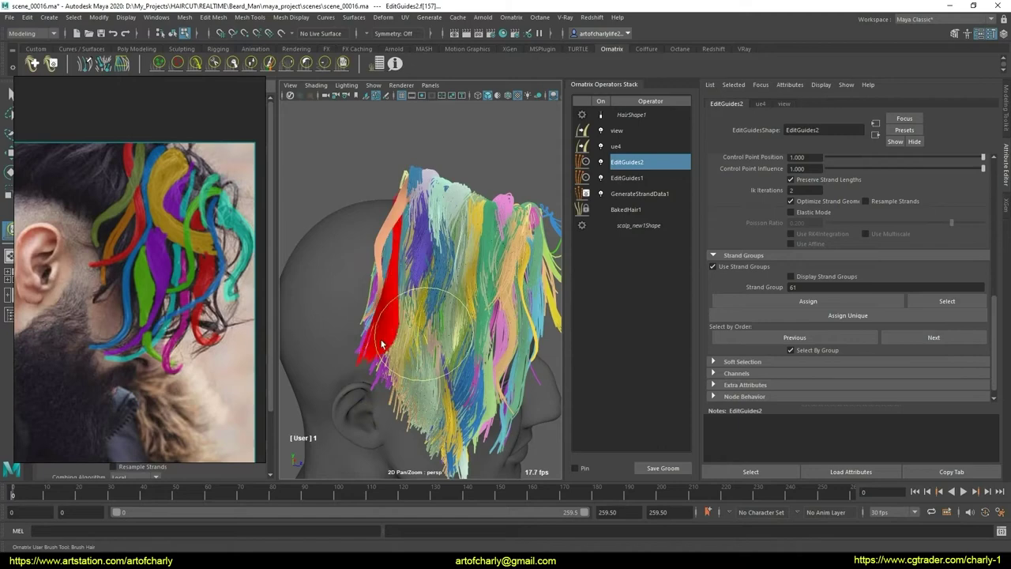
Step: Comb the red strands while orbiting around the groom to inspect them closely
{"action": "left_click", "coordinate": [195, 63]}
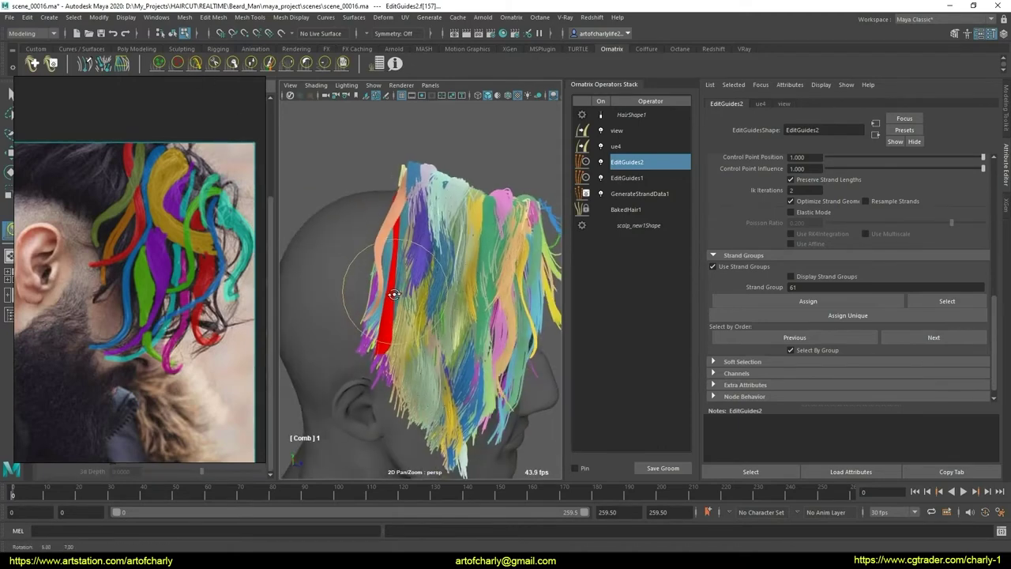
{"action": "mouse_move", "coordinate": [394, 295]}
{"action": "left_mouse_down", "text": "alt"}
{"action": "mouse_move", "coordinate": [381, 285]}
{"action": "mouse_move", "coordinate": [403, 319]}
{"action": "mouse_move", "coordinate": [360, 352]}
{"action": "mouse_move", "coordinate": [371, 316]}
{"action": "mouse_move", "coordinate": [352, 251]}
{"action": "left_mouse_up", "text": "alt"}
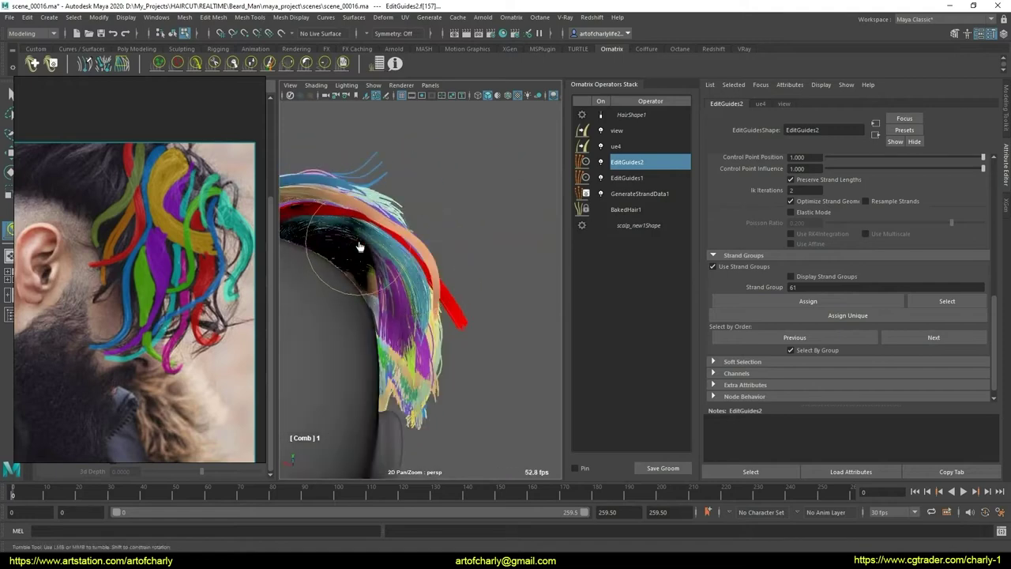
{"action": "left_click_drag", "start_coordinate": [410, 293], "coordinate": [413, 320], "text": "alt"}
{"action": "mouse_move", "coordinate": [412, 320]}
{"action": "right_mouse_down", "text": "alt"}
{"action": "mouse_move", "coordinate": [416, 332]}
{"action": "mouse_move", "coordinate": [413, 319]}
{"action": "right_mouse_up", "text": "alt"}
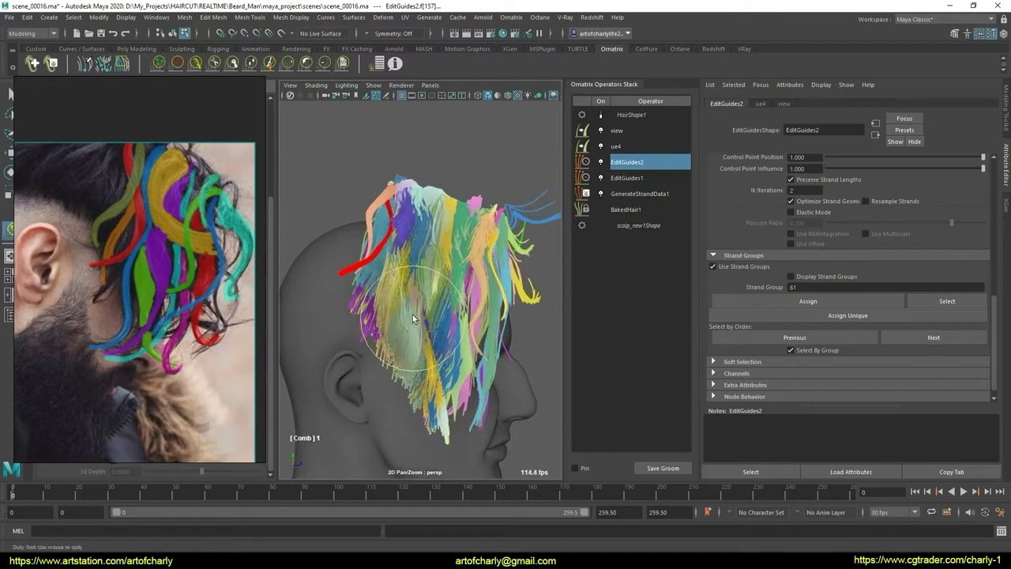
{"action": "left_click_drag", "start_coordinate": [412, 319], "coordinate": [385, 275], "text": "alt"}
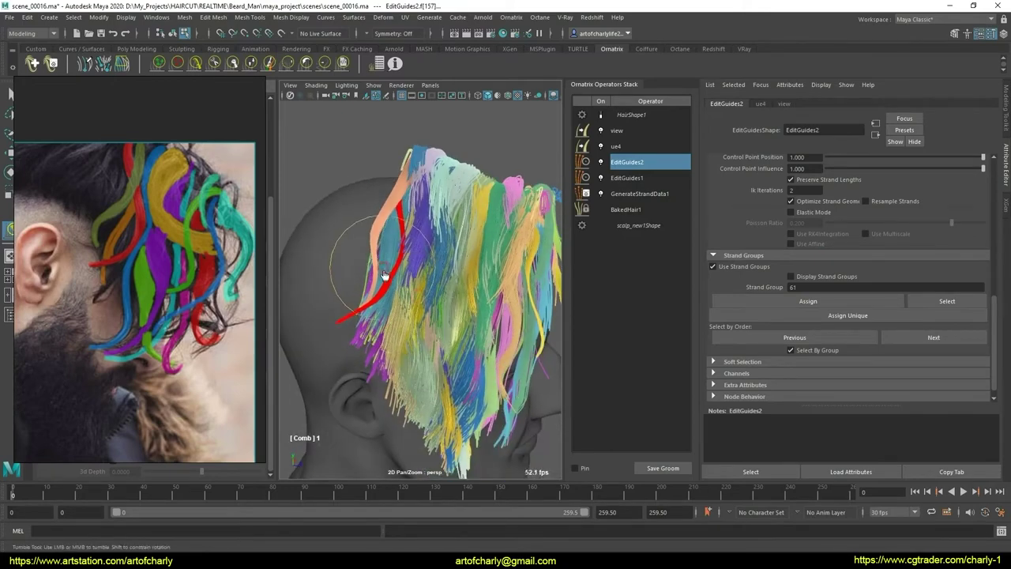
{"action": "left_click_drag", "start_coordinate": [395, 316], "coordinate": [439, 305], "text": "alt"}
{"action": "right_click_drag", "start_coordinate": [439, 304], "coordinate": [444, 300], "text": "alt"}
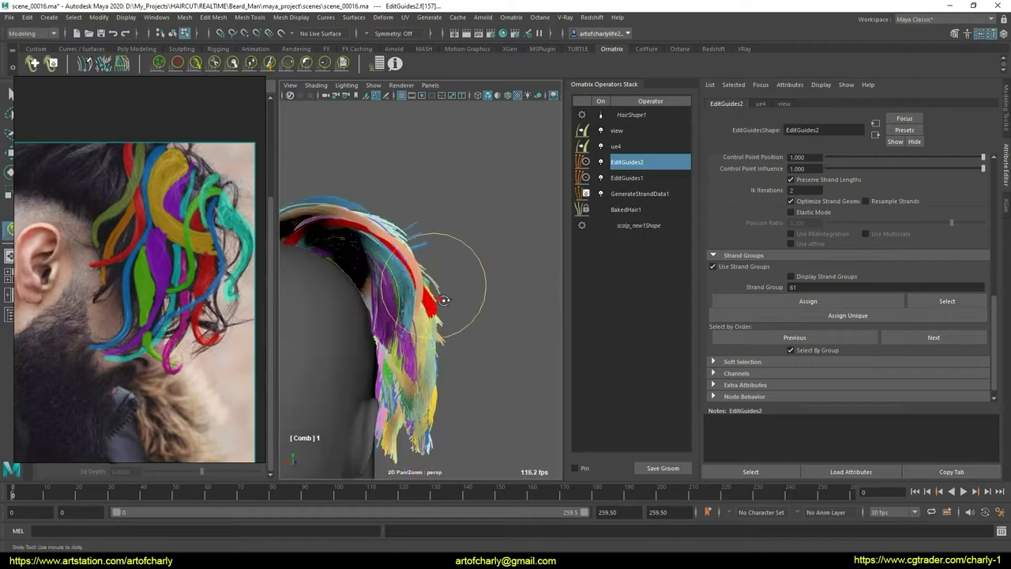
{"action": "left_click_drag", "start_coordinate": [444, 300], "coordinate": [460, 332], "text": "alt"}
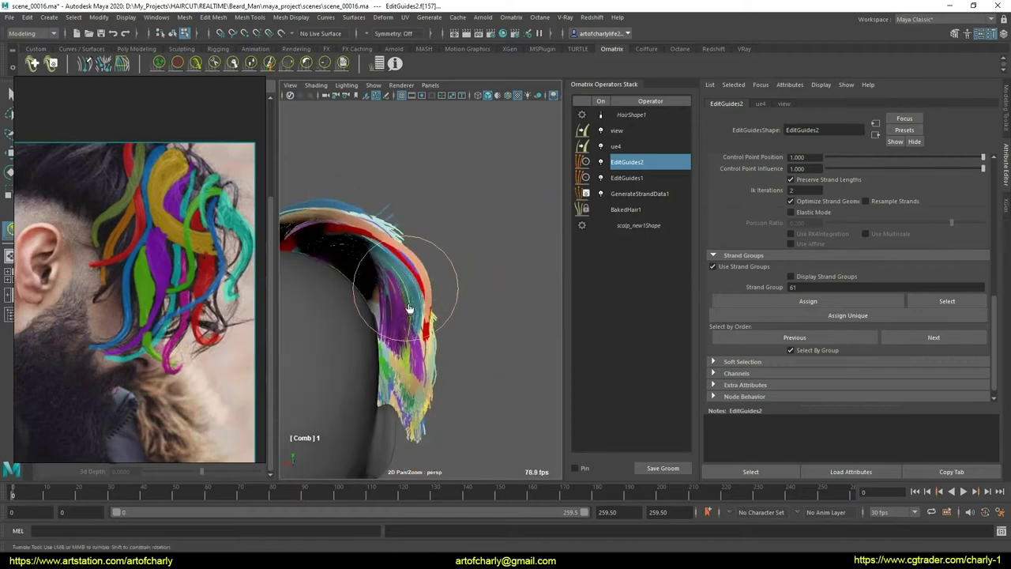
{"action": "left_click_drag", "start_coordinate": [409, 308], "coordinate": [374, 299], "text": "alt"}
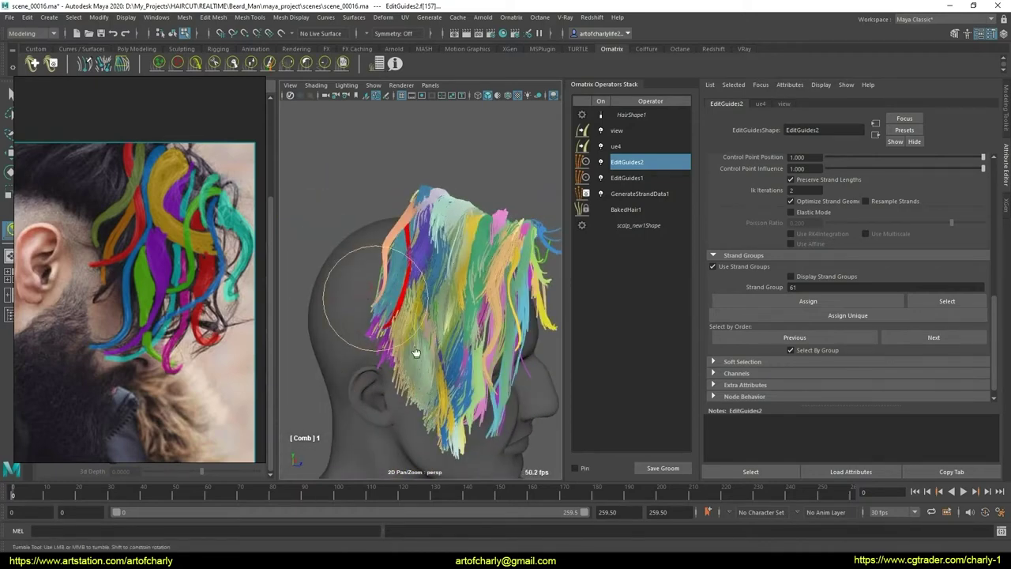
{"action": "mouse_move", "coordinate": [410, 335]}
{"action": "left_mouse_down", "text": "alt"}
{"action": "mouse_move", "coordinate": [485, 316]}
{"action": "mouse_move", "coordinate": [388, 311]}
{"action": "left_mouse_up", "text": "alt"}
{"action": "scroll", "coordinate": [411, 324], "scroll_direction": "up", "scroll_amount": 5}
{"action": "mouse_move", "coordinate": [434, 334]}
{"action": "left_mouse_down", "text": "alt"}
{"action": "mouse_move", "coordinate": [384, 329]}
{"action": "mouse_move", "coordinate": [463, 235]}
{"action": "left_mouse_up", "text": "alt"}
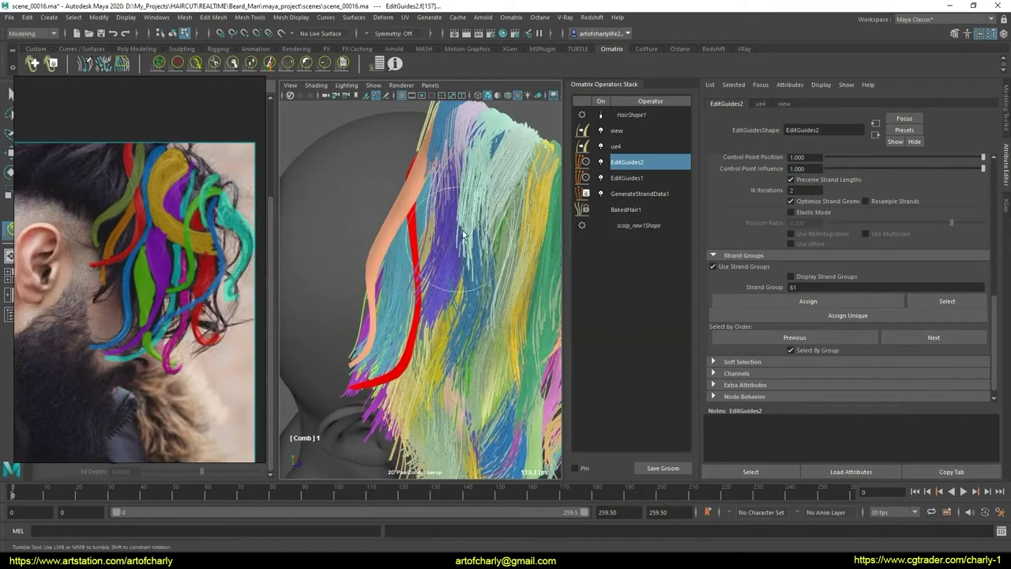
Step: Bend the red guide strand's middle toward the back of the head to follow the reference curl
{"action": "mouse_move", "coordinate": [442, 308]}
{"action": "left_mouse_down"}
{"action": "mouse_move", "coordinate": [448, 315]}
{"action": "mouse_move", "coordinate": [455, 224]}
{"action": "left_mouse_up"}
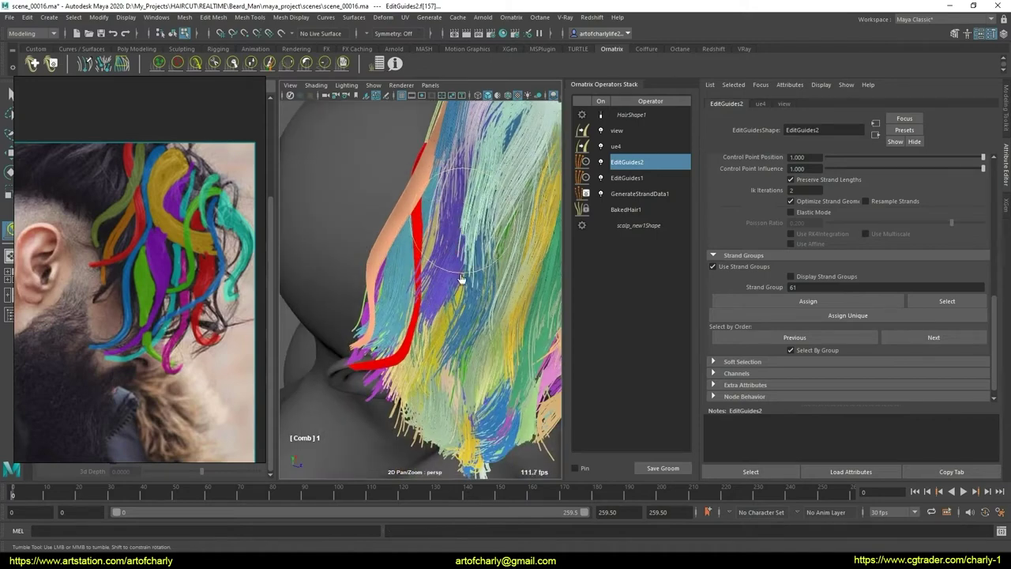
{"action": "mouse_move", "coordinate": [438, 303]}
{"action": "left_mouse_down", "text": "alt"}
{"action": "mouse_move", "coordinate": [442, 331]}
{"action": "mouse_move", "coordinate": [435, 295]}
{"action": "left_mouse_up", "text": "alt"}
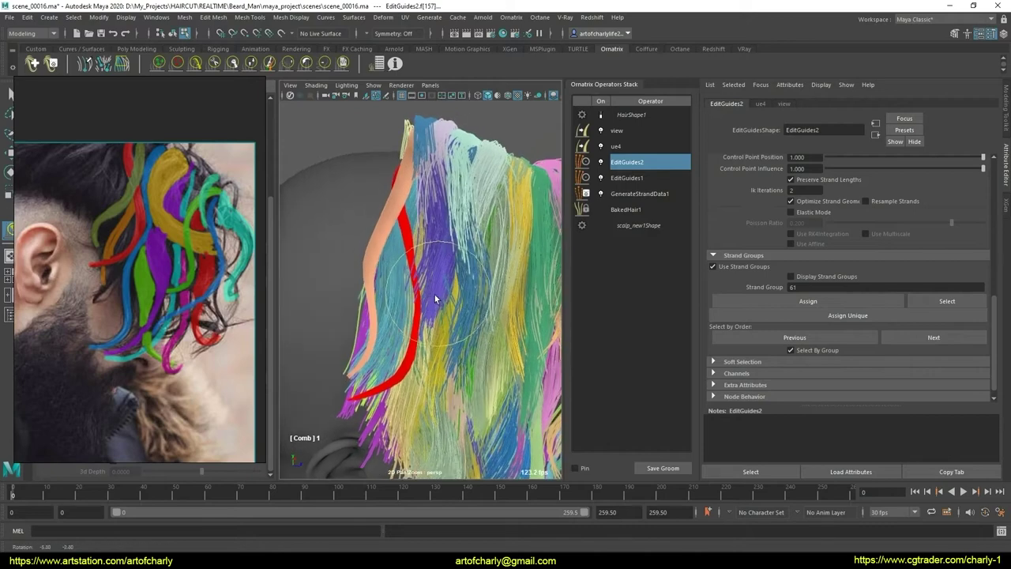
{"action": "middle_click_drag", "start_coordinate": [435, 295], "coordinate": [435, 310], "text": "alt"}
{"action": "left_click", "coordinate": [228, 69]}
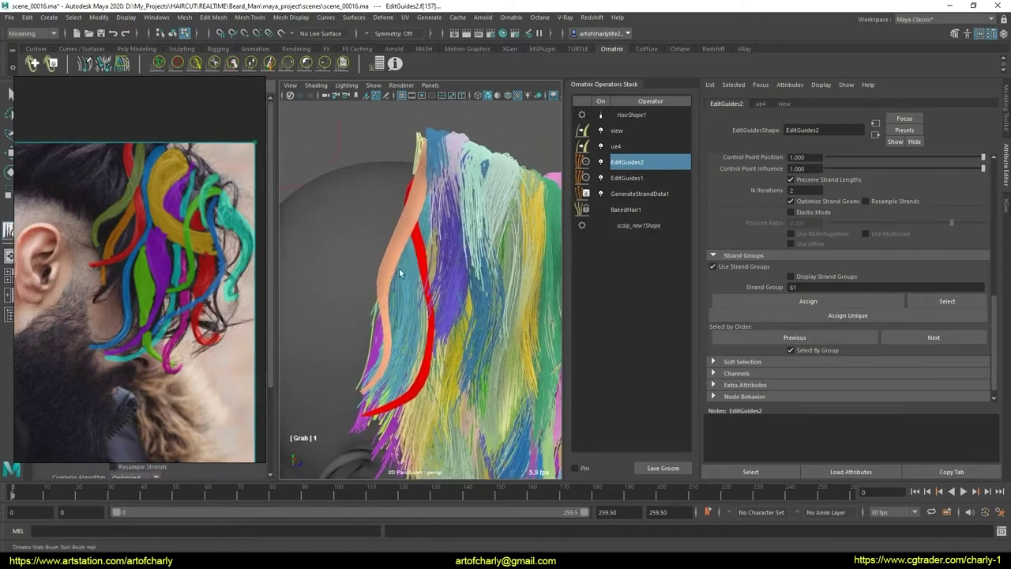
{"action": "mouse_move", "coordinate": [433, 313]}
{"action": "left_mouse_down", "text": "alt"}
{"action": "mouse_move", "coordinate": [439, 335]}
{"action": "mouse_move", "coordinate": [432, 309]}
{"action": "left_mouse_up", "text": "alt"}
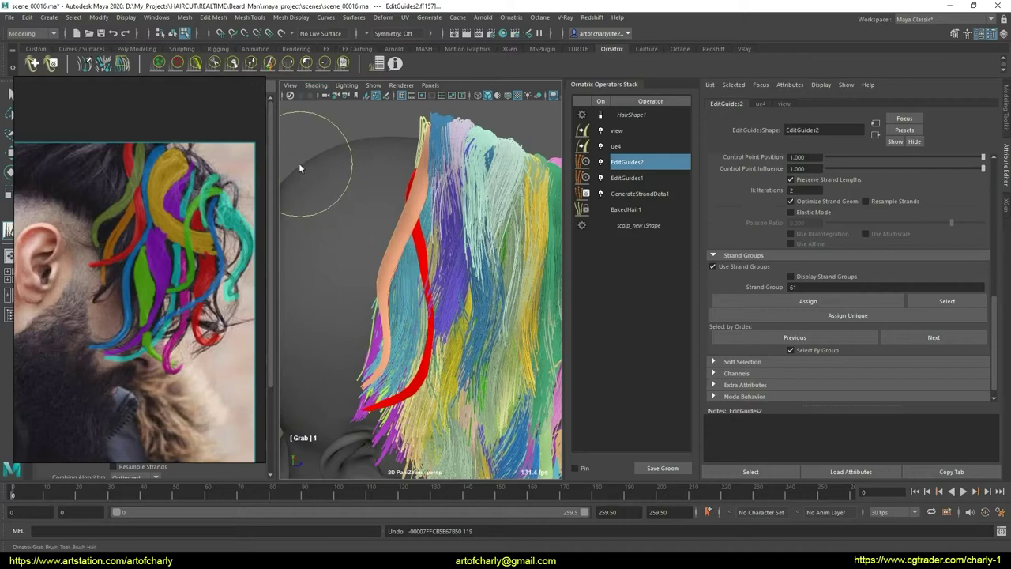
Step: With the Pull brush set to Affect Selected Only, pull the red strand into a pronounced wave
{"action": "double_click", "coordinate": [287, 66]}
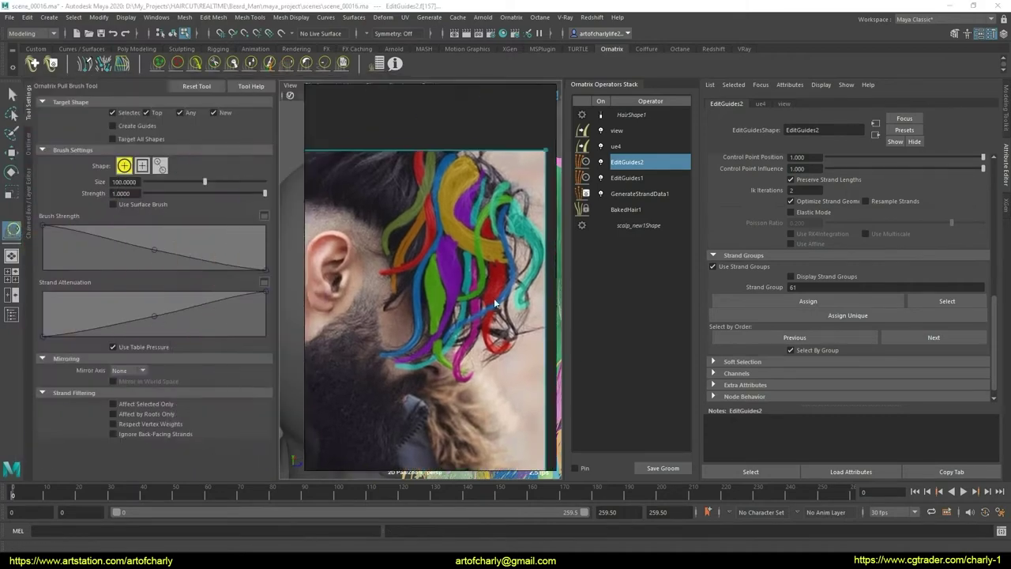
{"action": "left_click", "coordinate": [135, 404]}
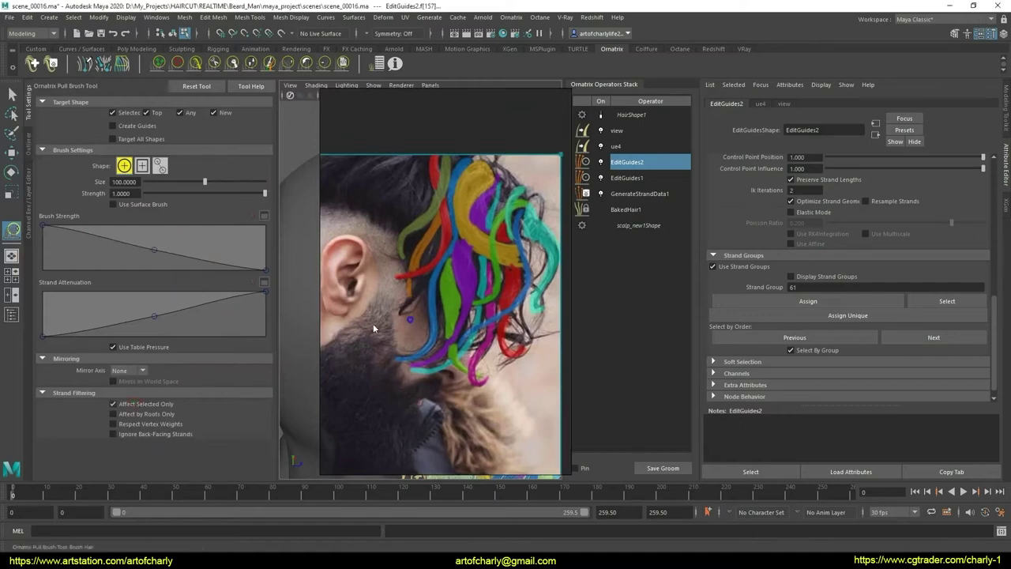
{"action": "left_click_drag", "start_coordinate": [372, 323], "coordinate": [156, 333]}
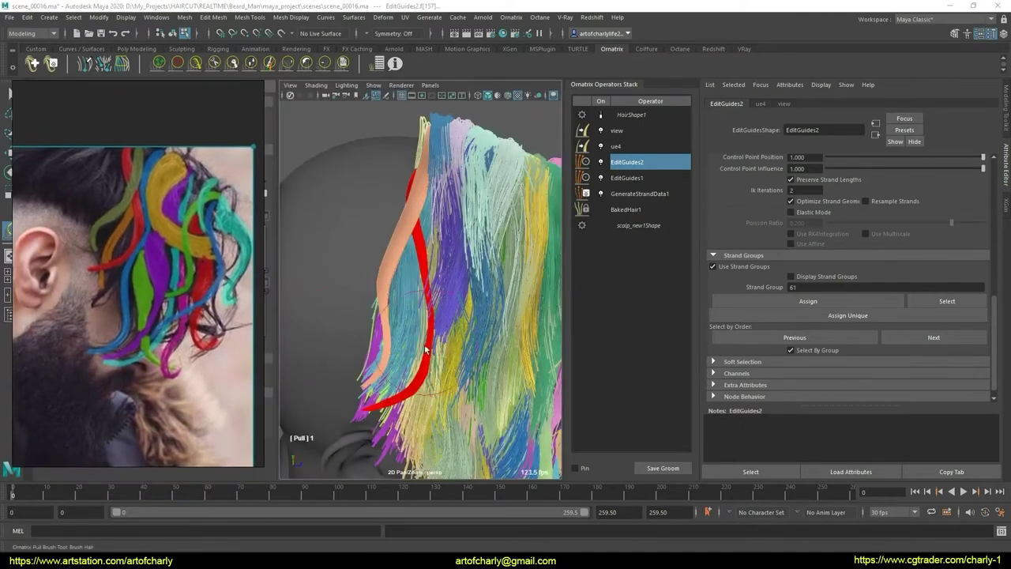
{"action": "mouse_move", "coordinate": [425, 350]}
{"action": "left_mouse_down"}
{"action": "mouse_move", "coordinate": [429, 282]}
{"action": "mouse_move", "coordinate": [433, 299]}
{"action": "left_mouse_up"}
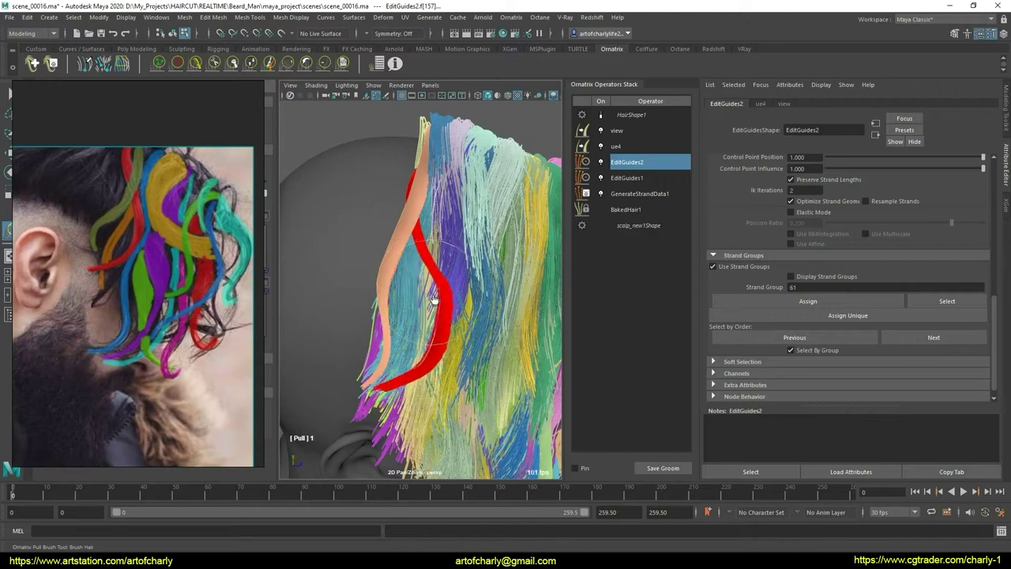
{"action": "mouse_move", "coordinate": [424, 230]}
{"action": "left_mouse_down"}
{"action": "mouse_move", "coordinate": [441, 304]}
{"action": "mouse_move", "coordinate": [476, 287]}
{"action": "mouse_move", "coordinate": [336, 232]}
{"action": "mouse_move", "coordinate": [396, 304]}
{"action": "mouse_move", "coordinate": [421, 360]}
{"action": "left_mouse_up"}
{"action": "left_click", "coordinate": [191, 68]}
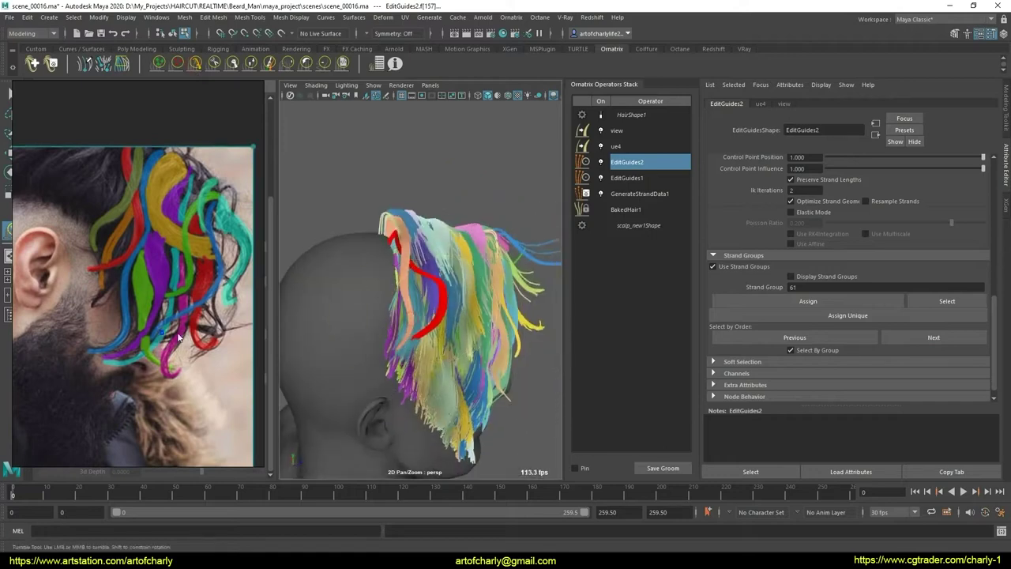
{"action": "left_click", "coordinate": [135, 367]}
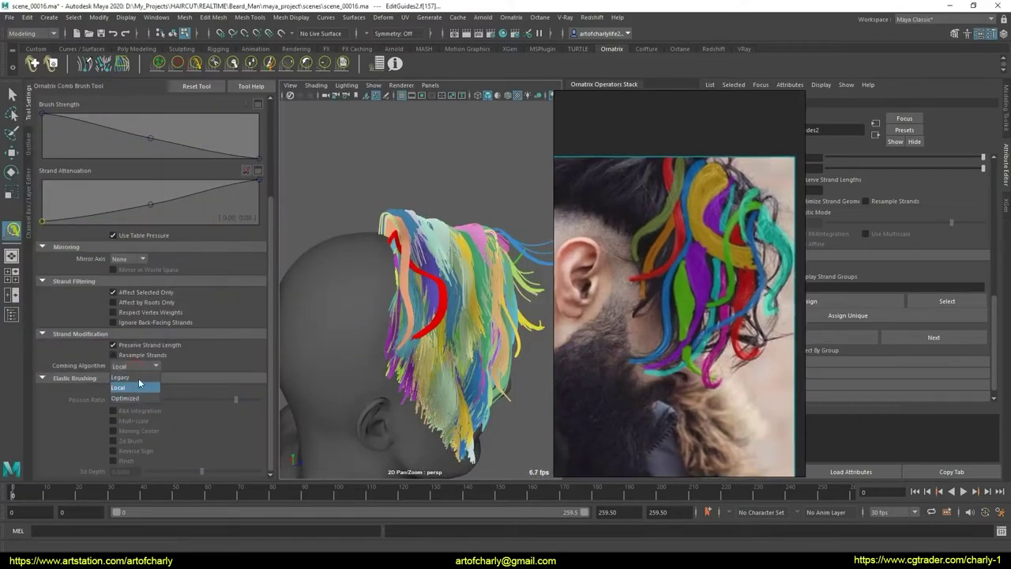
Step: Orbit around the head from side, face and back views to check the lifted side strands, then return to selection
{"action": "mouse_move", "coordinate": [493, 334]}
{"action": "left_mouse_down", "text": "alt"}
{"action": "mouse_move", "coordinate": [399, 320]}
{"action": "mouse_move", "coordinate": [446, 273]}
{"action": "left_mouse_up", "text": "alt"}
{"action": "mouse_move", "coordinate": [446, 338]}
{"action": "left_mouse_down", "text": "alt"}
{"action": "mouse_move", "coordinate": [461, 296]}
{"action": "mouse_move", "coordinate": [449, 228]}
{"action": "left_mouse_up", "text": "alt"}
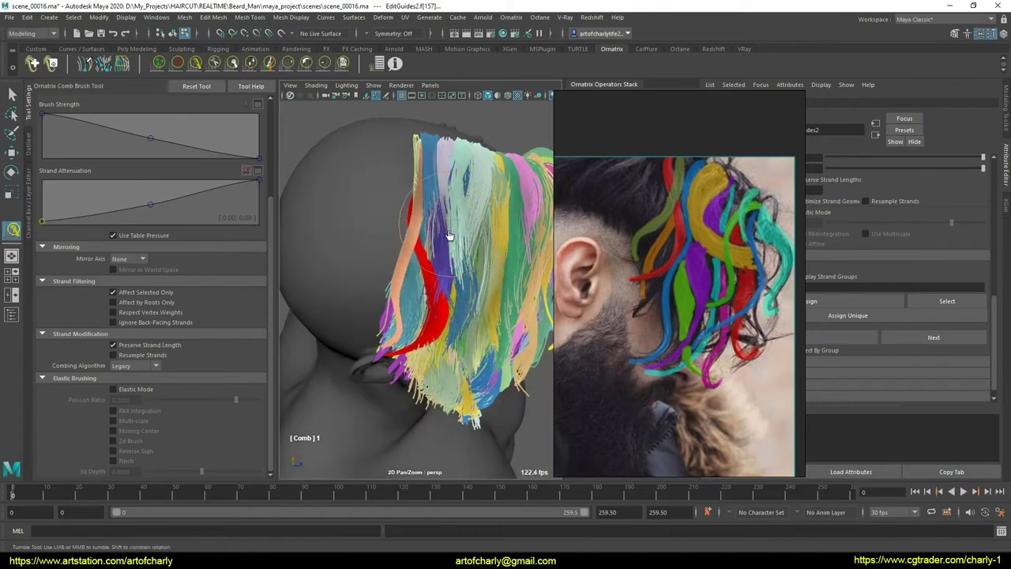
{"action": "mouse_move", "coordinate": [469, 302]}
{"action": "left_mouse_down", "text": "alt"}
{"action": "mouse_move", "coordinate": [451, 331]}
{"action": "mouse_move", "coordinate": [472, 258]}
{"action": "mouse_move", "coordinate": [463, 316]}
{"action": "mouse_move", "coordinate": [411, 358]}
{"action": "mouse_move", "coordinate": [386, 363]}
{"action": "left_mouse_up", "text": "alt"}
{"action": "mouse_move", "coordinate": [447, 322]}
{"action": "left_mouse_down", "text": "alt"}
{"action": "mouse_move", "coordinate": [393, 335]}
{"action": "mouse_move", "coordinate": [409, 357]}
{"action": "mouse_move", "coordinate": [408, 330]}
{"action": "left_mouse_up", "text": "alt"}
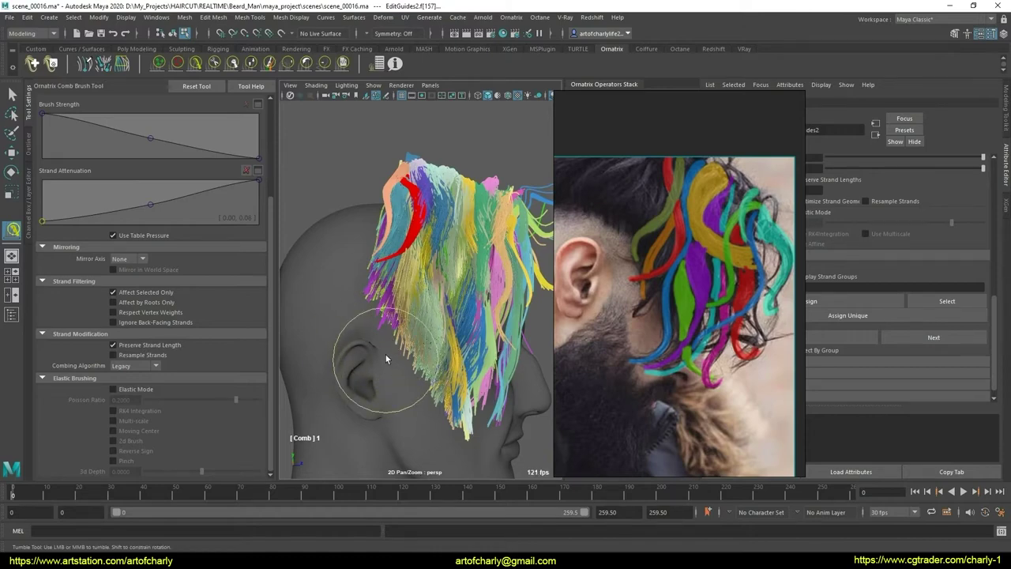
{"action": "mouse_move", "coordinate": [383, 339]}
{"action": "left_mouse_down", "text": "alt"}
{"action": "mouse_move", "coordinate": [461, 348]}
{"action": "mouse_move", "coordinate": [406, 368]}
{"action": "mouse_move", "coordinate": [386, 339]}
{"action": "mouse_move", "coordinate": [496, 356]}
{"action": "mouse_move", "coordinate": [372, 350]}
{"action": "mouse_move", "coordinate": [366, 316]}
{"action": "mouse_move", "coordinate": [377, 353]}
{"action": "mouse_move", "coordinate": [372, 308]}
{"action": "mouse_move", "coordinate": [354, 361]}
{"action": "mouse_move", "coordinate": [380, 339]}
{"action": "mouse_move", "coordinate": [380, 325]}
{"action": "mouse_move", "coordinate": [397, 329]}
{"action": "mouse_move", "coordinate": [413, 372]}
{"action": "mouse_move", "coordinate": [397, 358]}
{"action": "left_mouse_up", "text": "alt"}
{"action": "scroll", "coordinate": [437, 357], "scroll_direction": "up", "scroll_amount": 3}
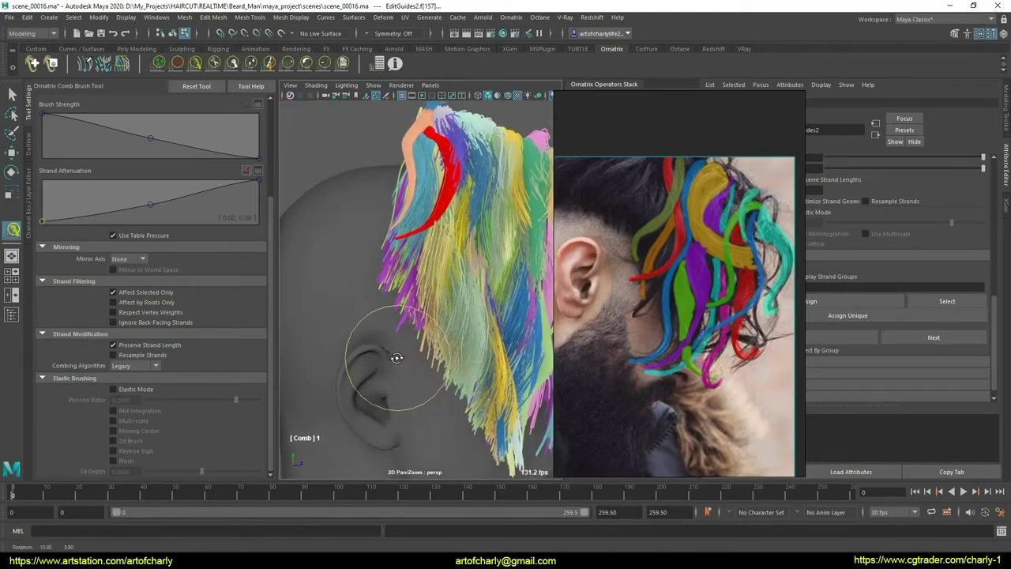
{"action": "right_click_drag", "start_coordinate": [397, 358], "coordinate": [372, 314], "text": "alt"}
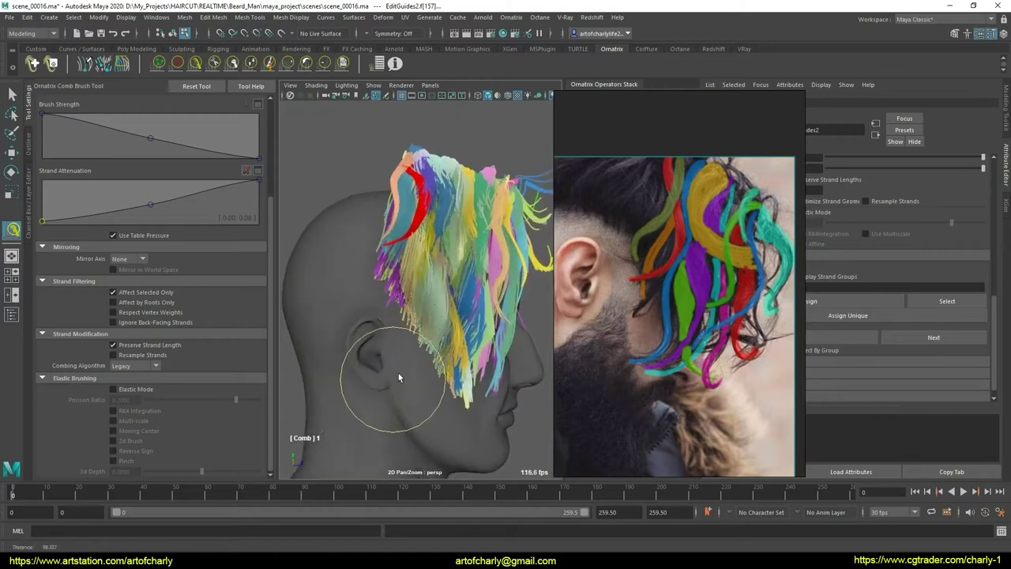
{"action": "middle_click_drag", "start_coordinate": [398, 378], "coordinate": [389, 365], "text": "alt"}
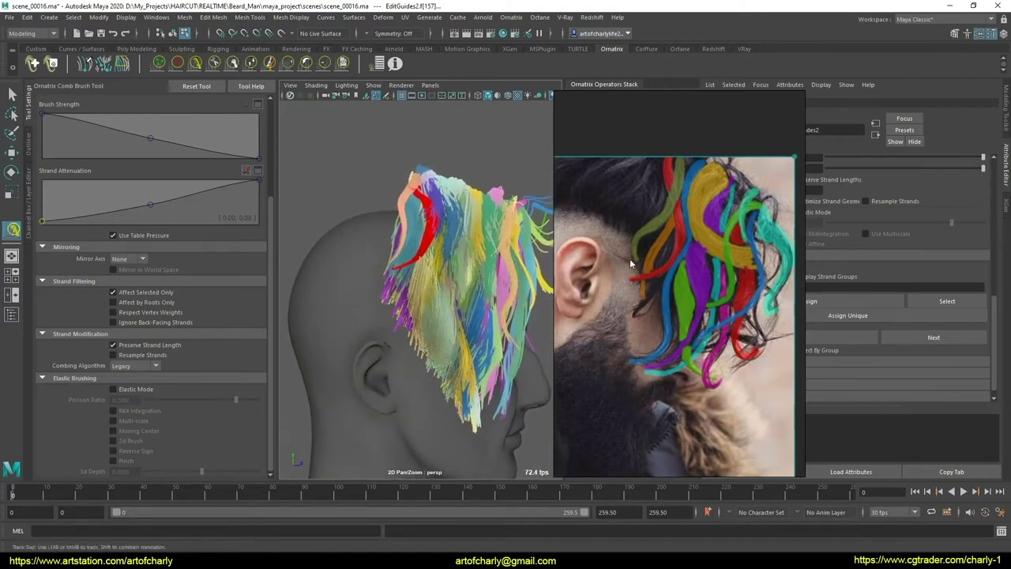
{"action": "mouse_move", "coordinate": [393, 350]}
{"action": "left_mouse_down", "text": "alt"}
{"action": "mouse_move", "coordinate": [461, 298]}
{"action": "mouse_move", "coordinate": [457, 319]}
{"action": "left_mouse_up", "text": "alt"}
{"action": "key", "text": "q"}
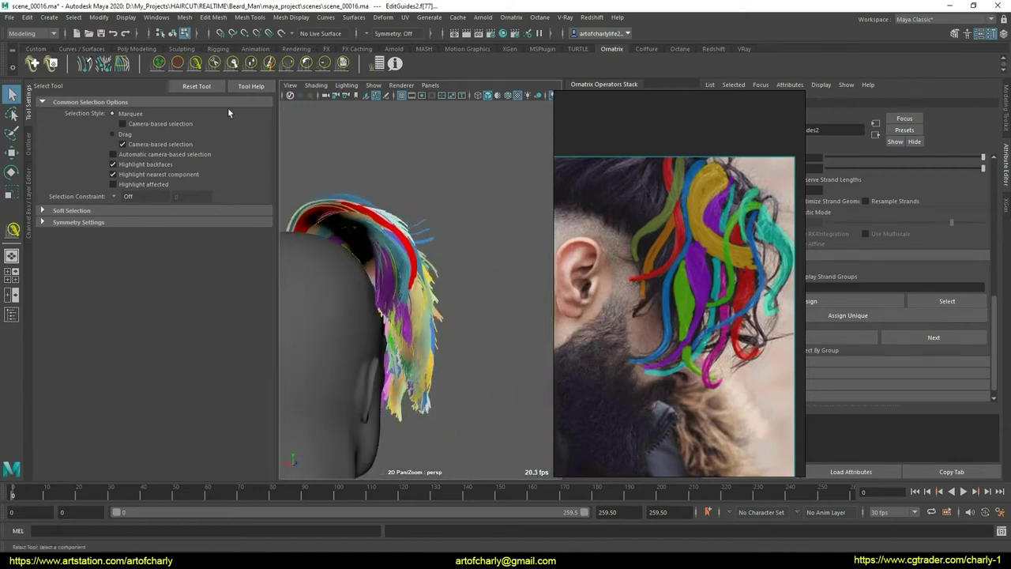
Step: Lengthen the red strands with GrowShrink and comb them into a more upright lock
{"action": "left_click", "coordinate": [250, 63]}
{"action": "mouse_move", "coordinate": [363, 296]}
{"action": "left_mouse_down", "text": "alt"}
{"action": "mouse_move", "coordinate": [421, 282]}
{"action": "mouse_move", "coordinate": [420, 304]}
{"action": "mouse_move", "coordinate": [350, 316]}
{"action": "mouse_move", "coordinate": [395, 320]}
{"action": "mouse_move", "coordinate": [369, 301]}
{"action": "left_mouse_up", "text": "alt"}
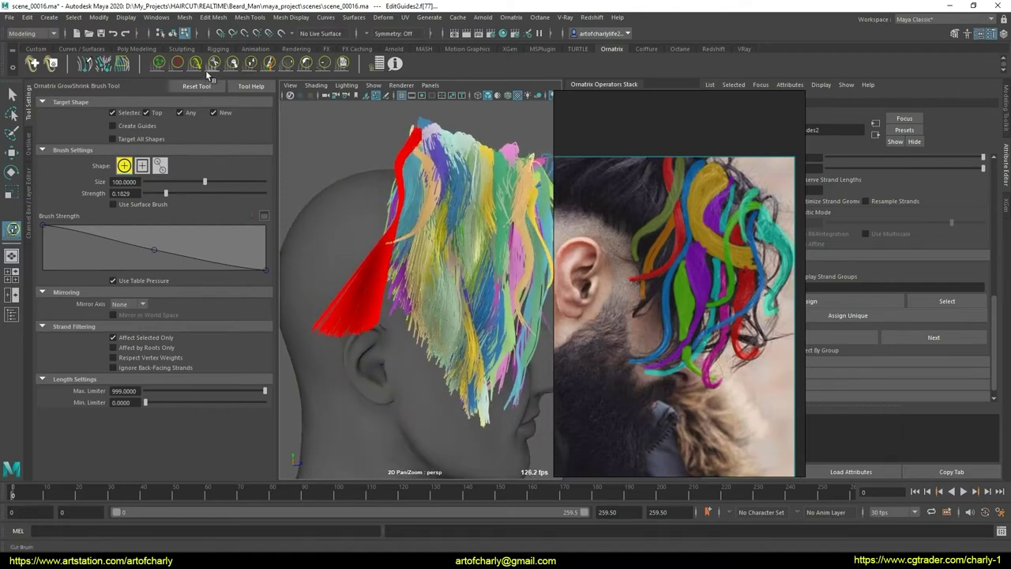
{"action": "key", "text": "y"}
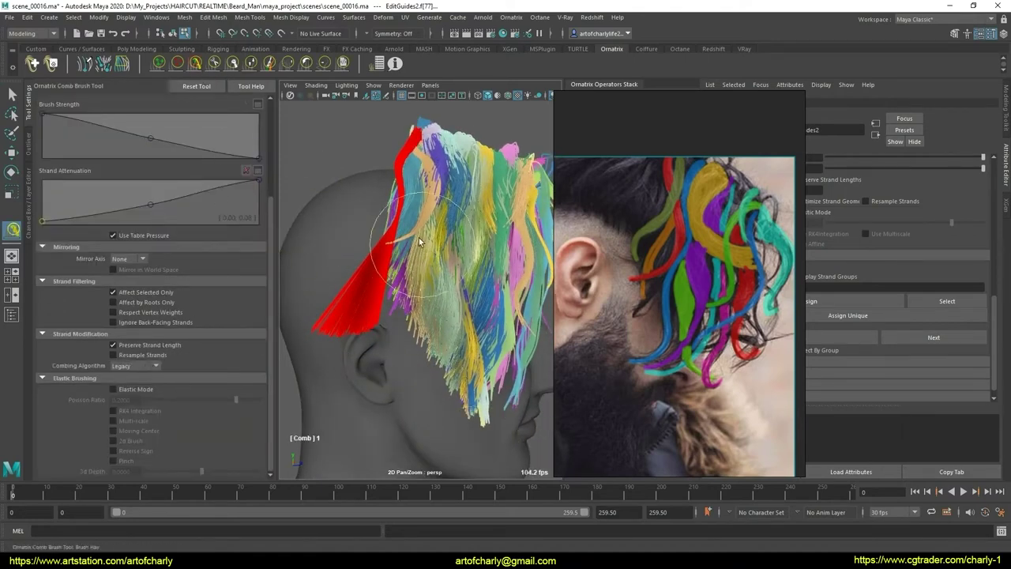
{"action": "left_click_drag", "start_coordinate": [427, 242], "coordinate": [443, 205]}
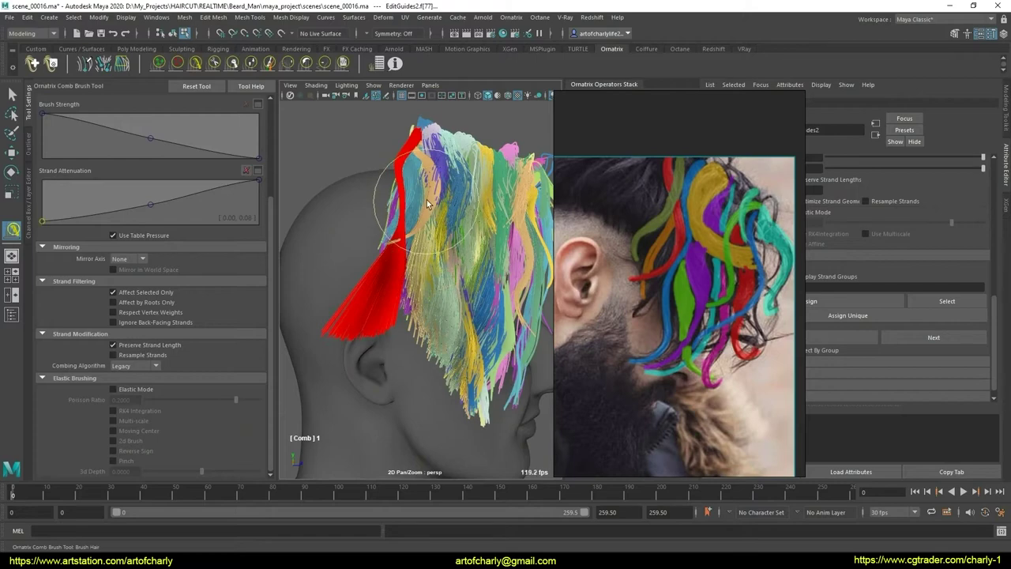
{"action": "left_click_drag", "start_coordinate": [428, 260], "coordinate": [423, 292], "text": "alt"}
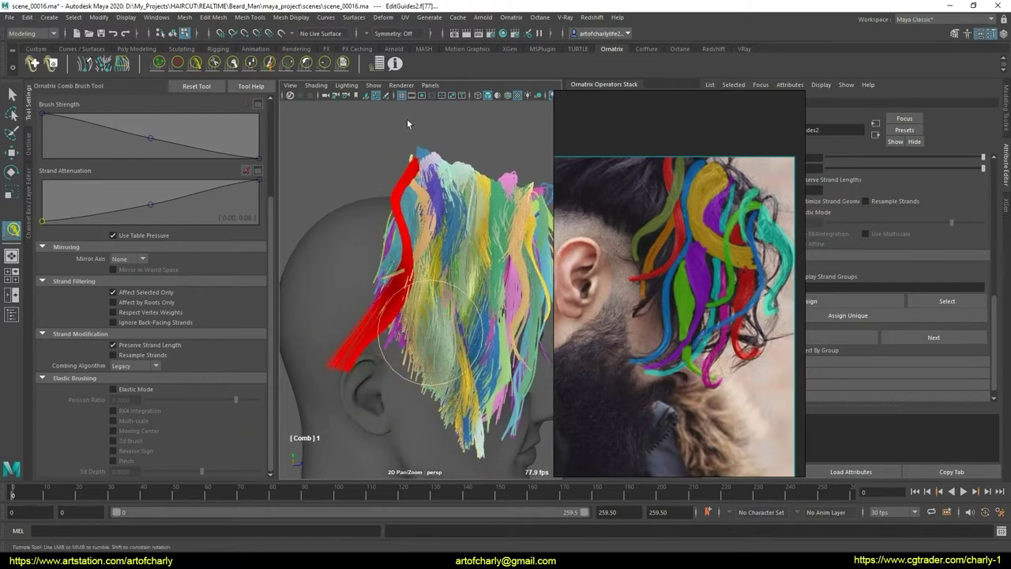
{"action": "left_click", "coordinate": [342, 63]}
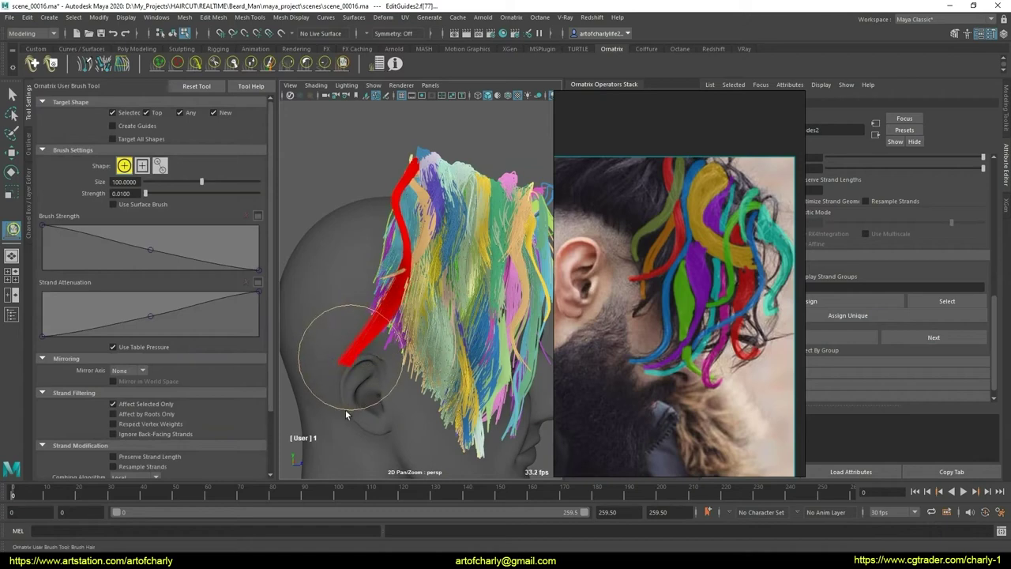
Step: Reshape the User brush strand attenuation into an S-curve, then comb the red strand into a wave beside the ear
{"action": "left_click_drag", "start_coordinate": [150, 317], "coordinate": [151, 325]}
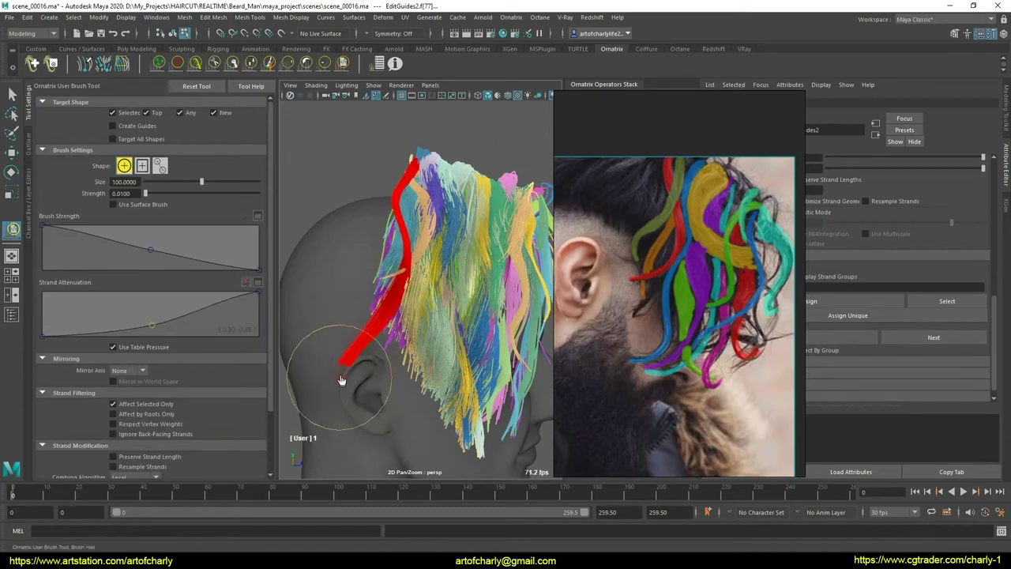
{"action": "mouse_move", "coordinate": [373, 319]}
{"action": "left_mouse_down", "text": "alt"}
{"action": "mouse_move", "coordinate": [427, 308]}
{"action": "mouse_move", "coordinate": [316, 298]}
{"action": "mouse_move", "coordinate": [395, 252]}
{"action": "left_mouse_up", "text": "alt"}
{"action": "left_click", "coordinate": [195, 63]}
{"action": "mouse_move", "coordinate": [421, 303]}
{"action": "left_mouse_down", "text": "alt"}
{"action": "mouse_move", "coordinate": [390, 368]}
{"action": "mouse_move", "coordinate": [438, 345]}
{"action": "left_mouse_up", "text": "alt"}
{"action": "mouse_move", "coordinate": [438, 345]}
{"action": "right_mouse_down", "text": "alt"}
{"action": "mouse_move", "coordinate": [449, 350]}
{"action": "mouse_move", "coordinate": [437, 357]}
{"action": "right_mouse_up", "text": "alt"}
{"action": "mouse_move", "coordinate": [437, 357]}
{"action": "left_mouse_down", "text": "alt"}
{"action": "mouse_move", "coordinate": [465, 325]}
{"action": "mouse_move", "coordinate": [395, 343]}
{"action": "mouse_move", "coordinate": [437, 355]}
{"action": "mouse_move", "coordinate": [406, 327]}
{"action": "mouse_move", "coordinate": [468, 345]}
{"action": "mouse_move", "coordinate": [433, 358]}
{"action": "mouse_move", "coordinate": [442, 339]}
{"action": "mouse_move", "coordinate": [429, 334]}
{"action": "mouse_move", "coordinate": [472, 308]}
{"action": "left_mouse_up", "text": "alt"}
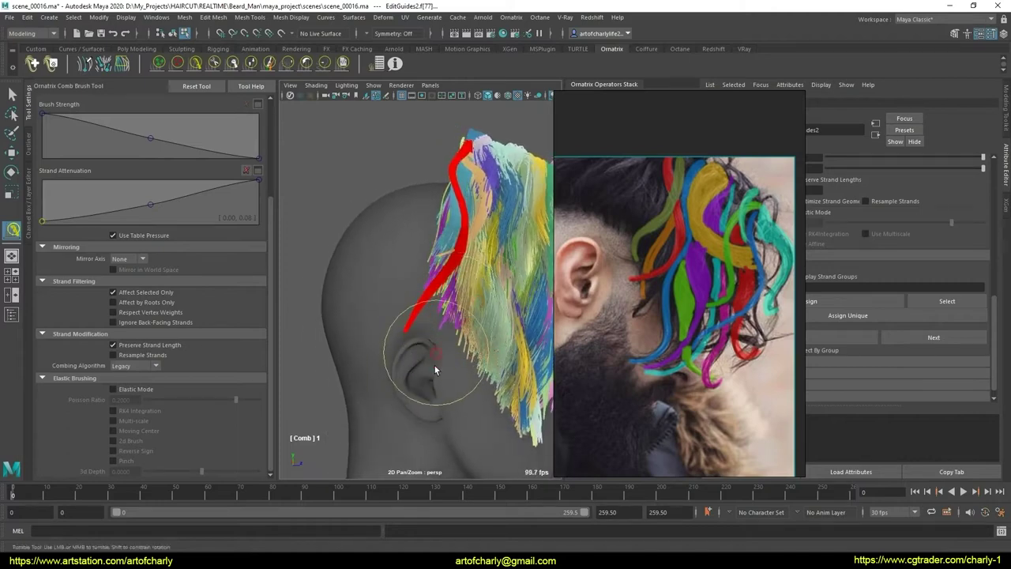
{"action": "left_click_drag", "start_coordinate": [434, 364], "coordinate": [407, 344], "text": "alt"}
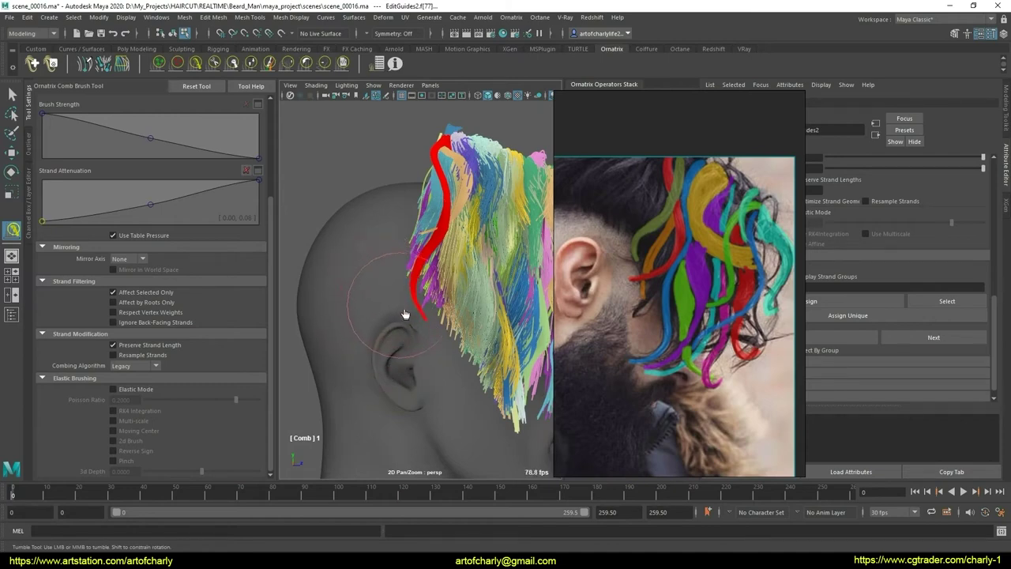
{"action": "mouse_move", "coordinate": [404, 349]}
{"action": "left_mouse_down", "text": "alt"}
{"action": "mouse_move", "coordinate": [395, 330]}
{"action": "mouse_move", "coordinate": [404, 338]}
{"action": "mouse_move", "coordinate": [406, 316]}
{"action": "mouse_move", "coordinate": [463, 316]}
{"action": "mouse_move", "coordinate": [432, 258]}
{"action": "mouse_move", "coordinate": [361, 339]}
{"action": "mouse_move", "coordinate": [373, 350]}
{"action": "mouse_move", "coordinate": [405, 337]}
{"action": "mouse_move", "coordinate": [384, 300]}
{"action": "left_mouse_up", "text": "alt"}
Step: Reselect the Comb brush and turn the head to a full side profile facing the red lock
{"action": "key", "text": "q"}
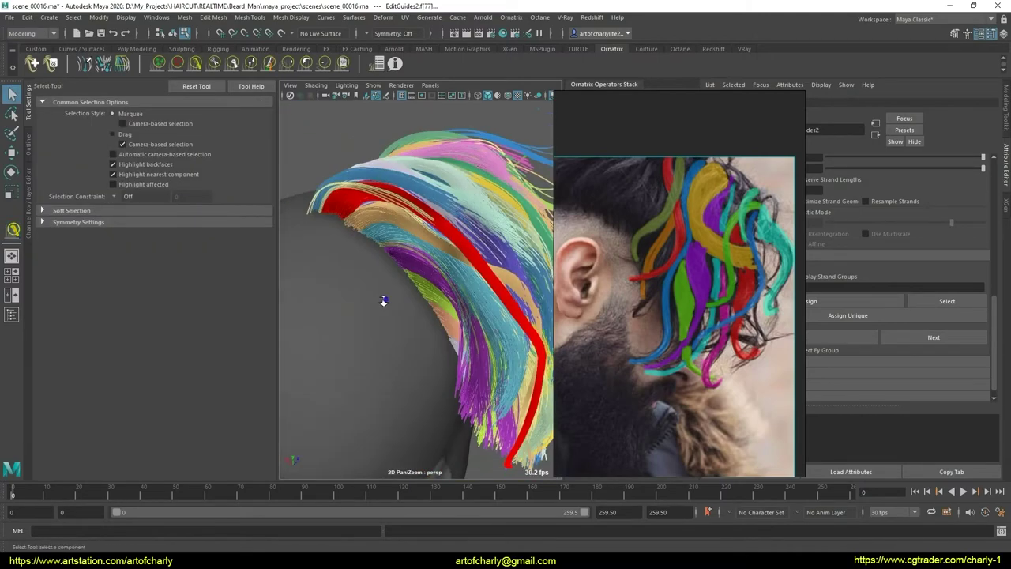
{"action": "middle_click_drag", "start_coordinate": [384, 300], "coordinate": [425, 378], "text": "alt"}
{"action": "mouse_move", "coordinate": [425, 377]}
{"action": "left_mouse_down", "text": "alt"}
{"action": "mouse_move", "coordinate": [363, 297]}
{"action": "mouse_move", "coordinate": [413, 404]}
{"action": "mouse_move", "coordinate": [367, 357]}
{"action": "mouse_move", "coordinate": [380, 301]}
{"action": "mouse_move", "coordinate": [405, 344]}
{"action": "mouse_move", "coordinate": [281, 162]}
{"action": "left_mouse_up", "text": "alt"}
{"action": "left_click", "coordinate": [196, 64]}
{"action": "mouse_move", "coordinate": [361, 226]}
{"action": "left_mouse_down", "text": "alt"}
{"action": "mouse_move", "coordinate": [395, 245]}
{"action": "mouse_move", "coordinate": [399, 265]}
{"action": "mouse_move", "coordinate": [372, 282]}
{"action": "mouse_move", "coordinate": [387, 274]}
{"action": "mouse_move", "coordinate": [405, 308]}
{"action": "mouse_move", "coordinate": [373, 214]}
{"action": "left_mouse_up", "text": "alt"}
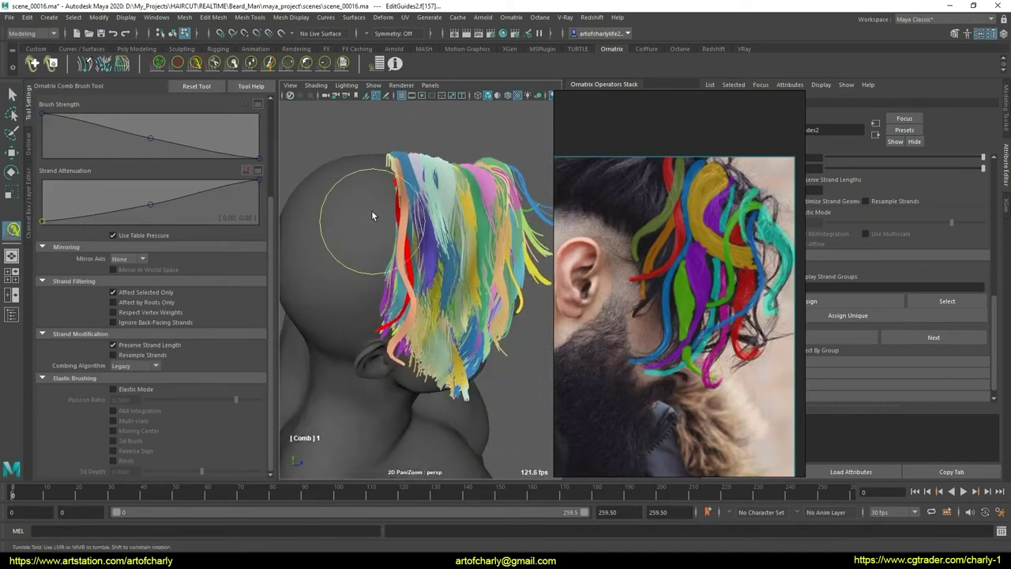
{"action": "mouse_move", "coordinate": [377, 258]}
{"action": "left_mouse_down", "text": "alt"}
{"action": "mouse_move", "coordinate": [361, 271]}
{"action": "mouse_move", "coordinate": [361, 316]}
{"action": "mouse_move", "coordinate": [379, 305]}
{"action": "left_mouse_up", "text": "alt"}
{"action": "middle_click_drag", "start_coordinate": [379, 305], "coordinate": [389, 320], "text": "alt"}
{"action": "mouse_move", "coordinate": [388, 321]}
{"action": "left_mouse_down", "text": "alt"}
{"action": "mouse_move", "coordinate": [363, 237]}
{"action": "mouse_move", "coordinate": [377, 251]}
{"action": "left_mouse_up", "text": "alt"}
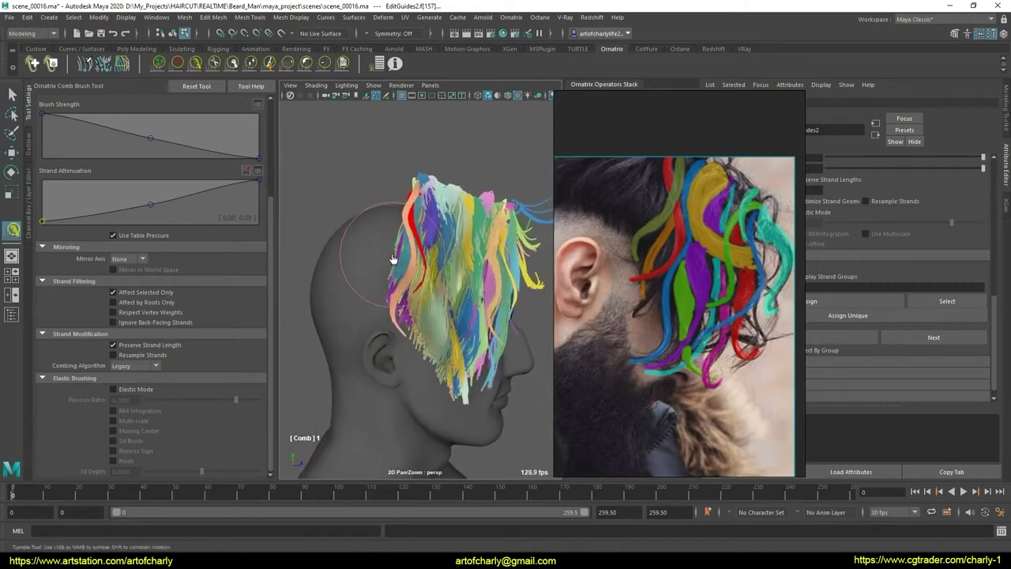
{"action": "left_click_drag", "start_coordinate": [407, 323], "coordinate": [348, 217], "text": "alt"}
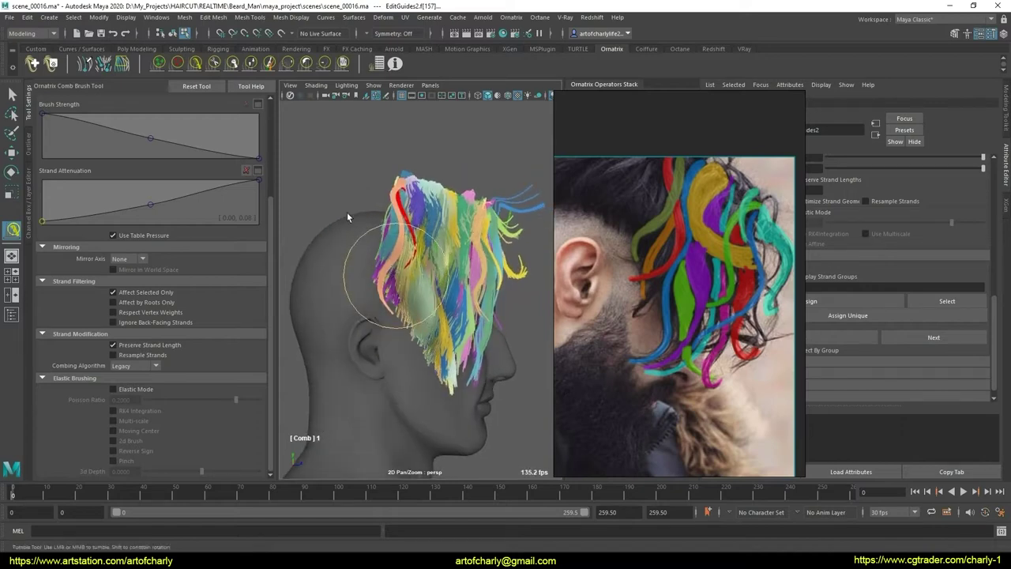
{"action": "left_click", "coordinate": [250, 63]}
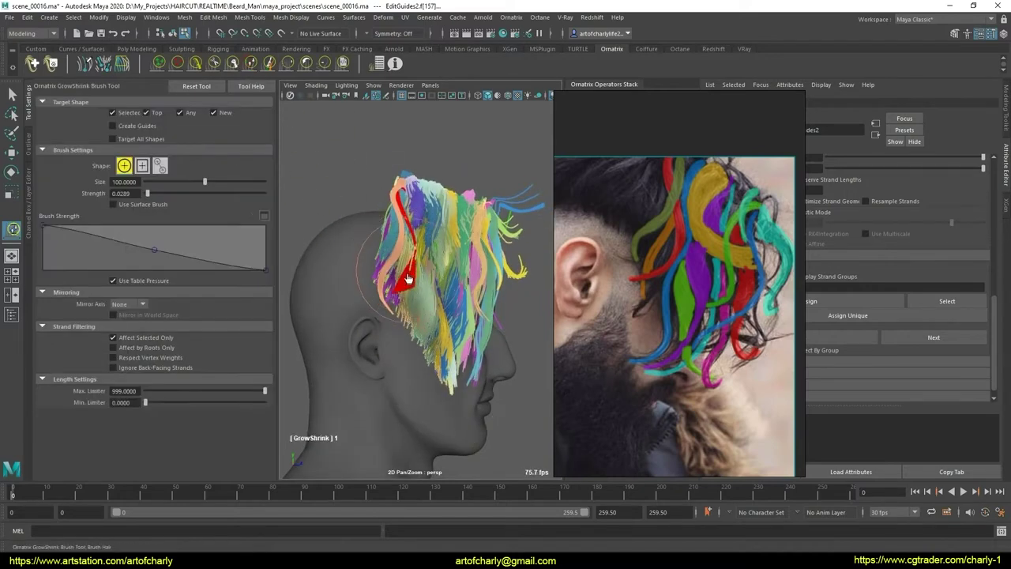
Step: Lengthen the red strands toward the ear and comb them down into a thinner curve
{"action": "left_click_drag", "start_coordinate": [405, 288], "coordinate": [405, 292]}
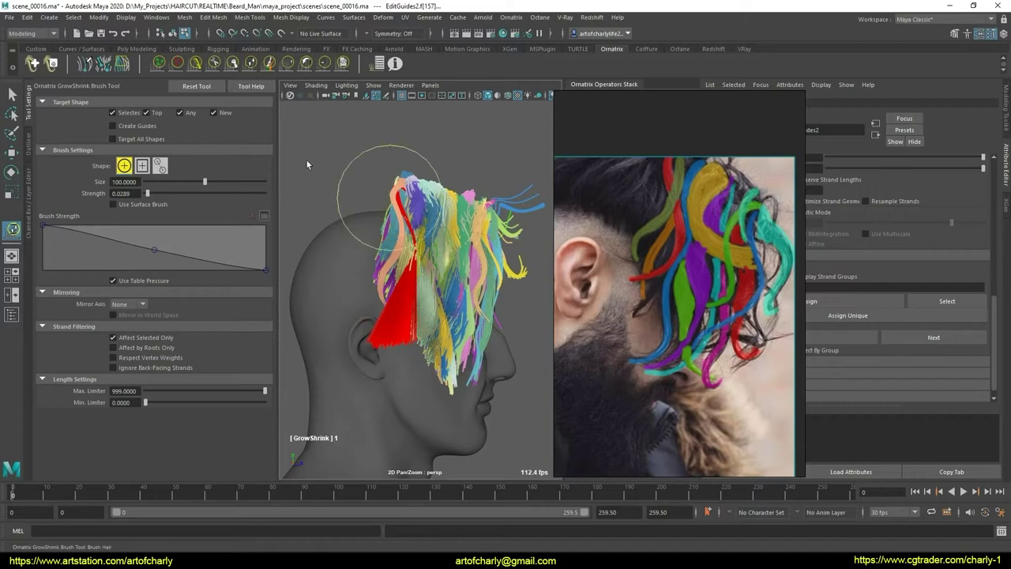
{"action": "left_click", "coordinate": [195, 63]}
{"action": "left_click_drag", "start_coordinate": [427, 237], "coordinate": [456, 240], "text": "alt"}
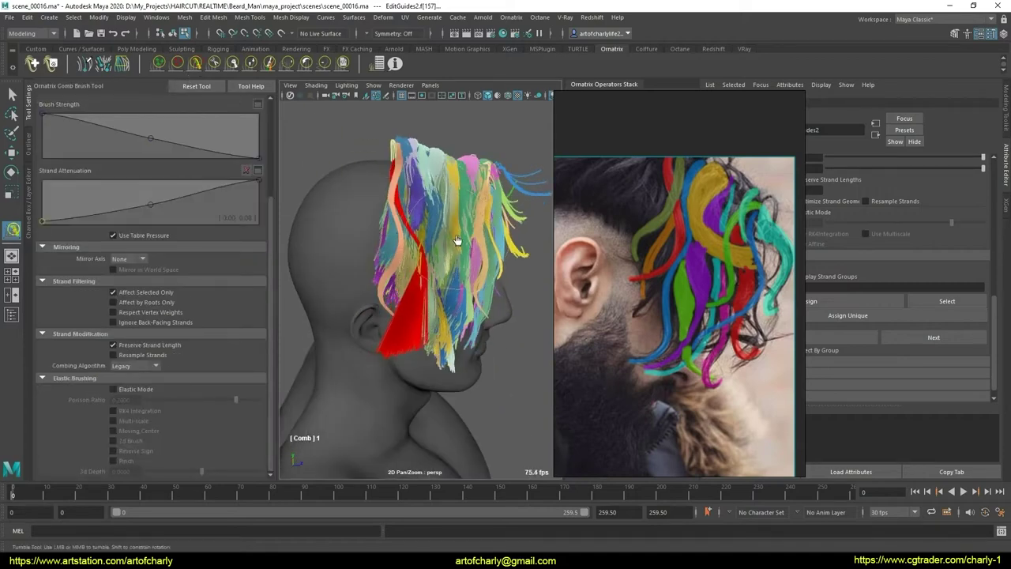
{"action": "mouse_move", "coordinate": [442, 200]}
{"action": "left_mouse_down"}
{"action": "mouse_move", "coordinate": [437, 232]}
{"action": "mouse_move", "coordinate": [459, 237]}
{"action": "mouse_move", "coordinate": [387, 137]}
{"action": "left_mouse_up"}
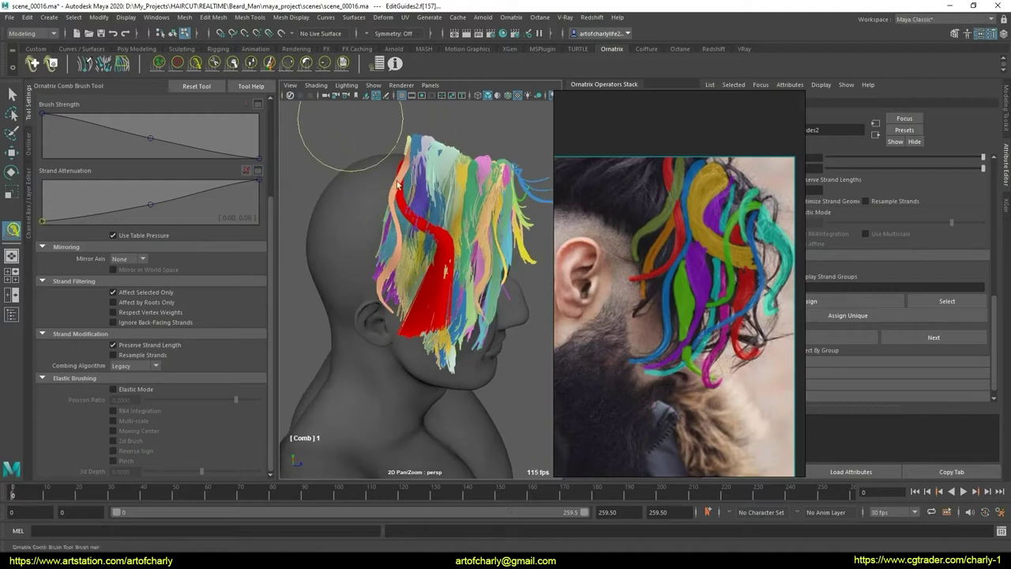
{"action": "left_click_drag", "start_coordinate": [468, 263], "coordinate": [458, 228]}
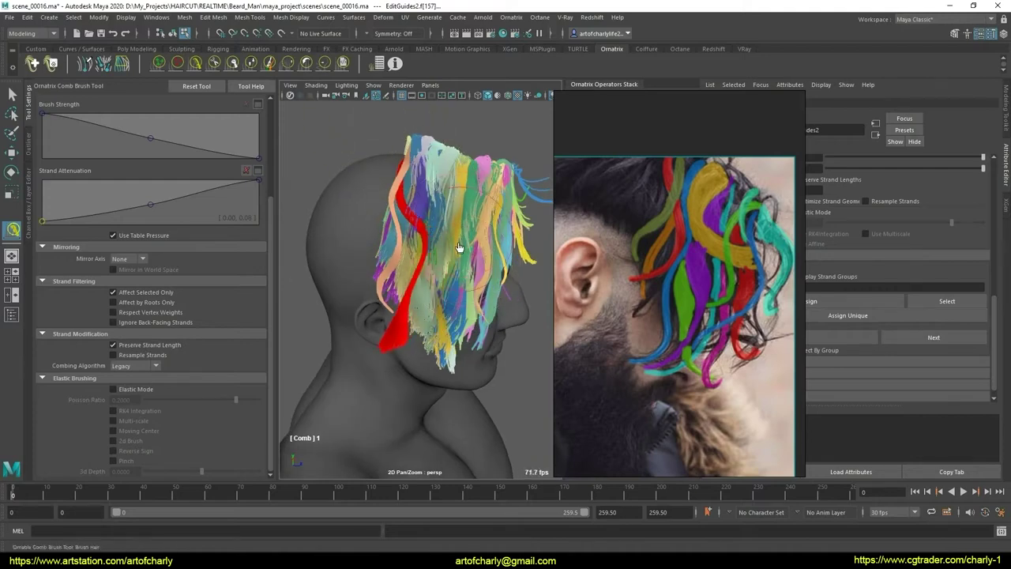
Step: Orbit around the head to check the red lock from profile and back views
{"action": "mouse_move", "coordinate": [404, 259]}
{"action": "left_mouse_down", "text": "alt"}
{"action": "mouse_move", "coordinate": [415, 302]}
{"action": "mouse_move", "coordinate": [477, 292]}
{"action": "left_mouse_up", "text": "alt"}
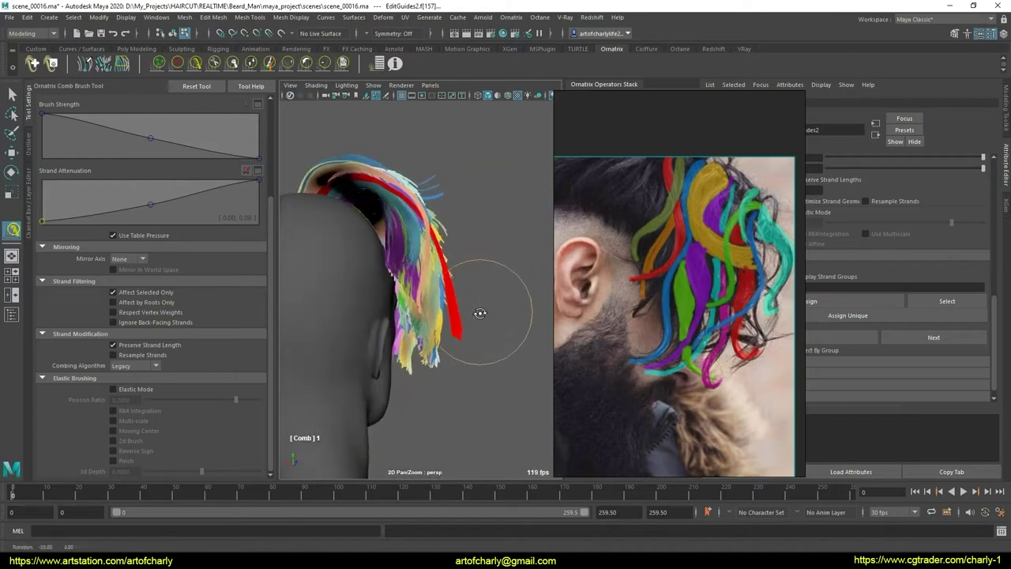
{"action": "left_click_drag", "start_coordinate": [476, 327], "coordinate": [405, 346], "text": "alt"}
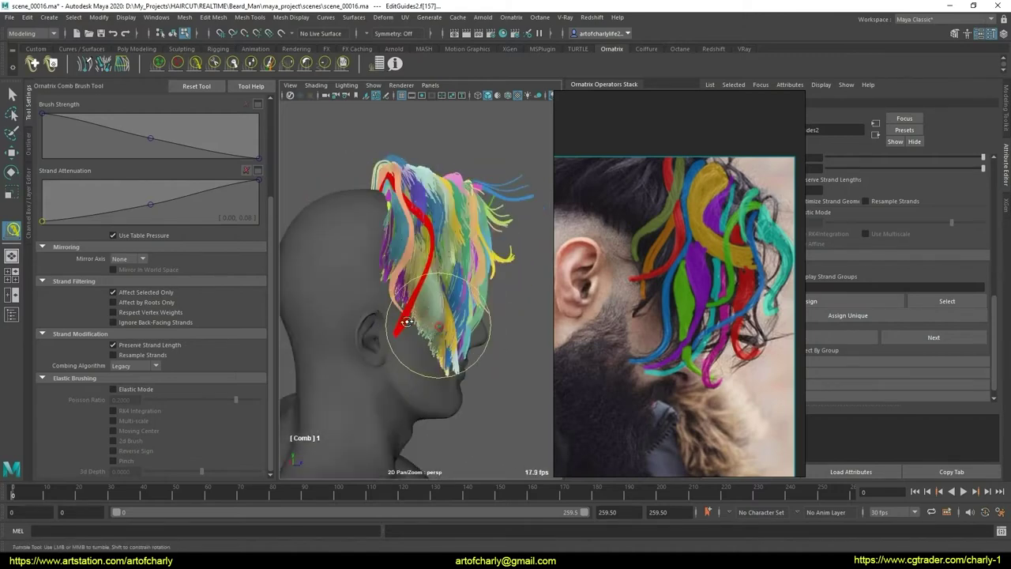
{"action": "middle_click_drag", "start_coordinate": [404, 346], "coordinate": [421, 335], "text": "alt"}
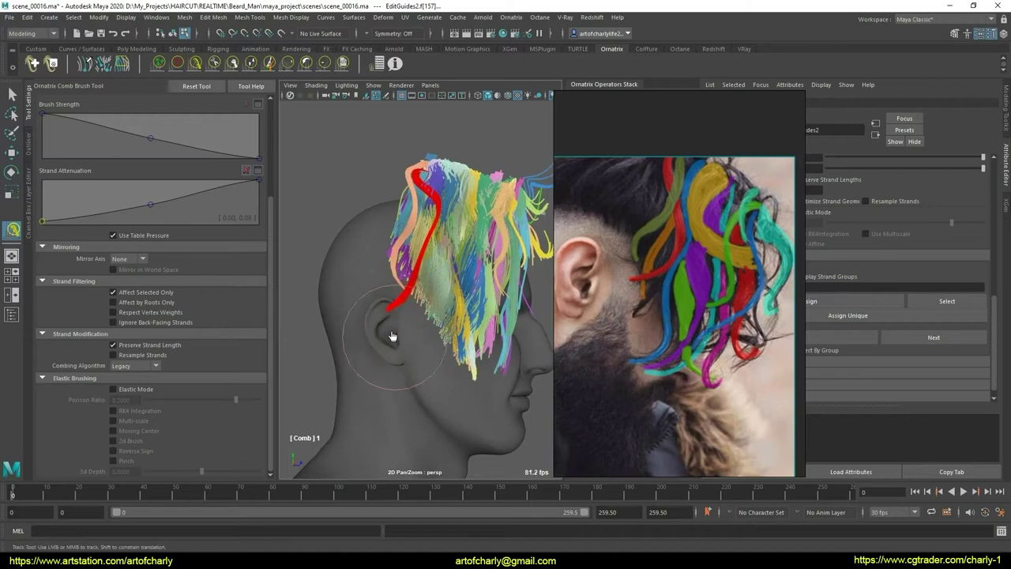
{"action": "left_click_drag", "start_coordinate": [464, 275], "coordinate": [467, 188], "text": "alt"}
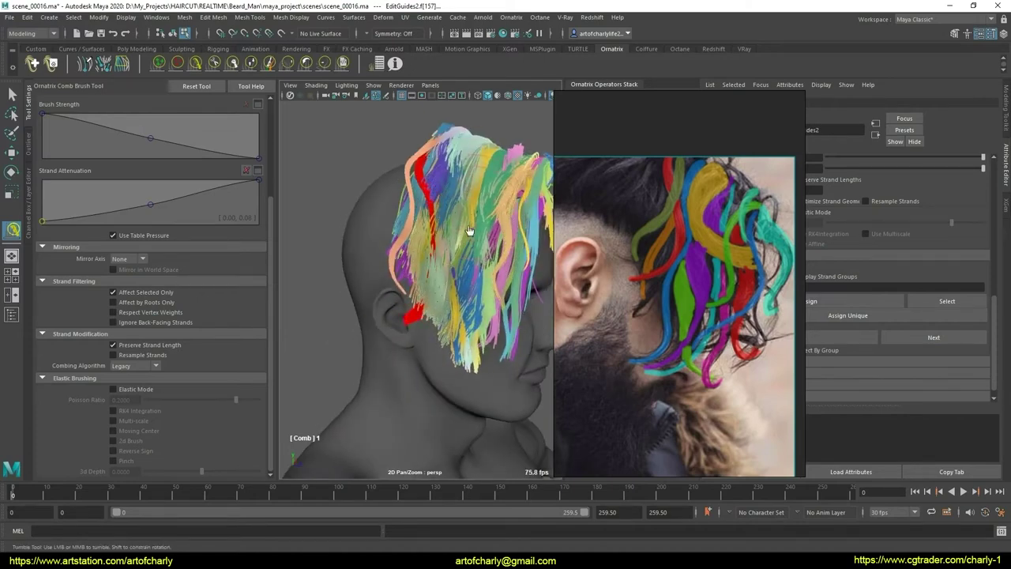
{"action": "left_click_drag", "start_coordinate": [469, 231], "coordinate": [474, 242], "text": "alt"}
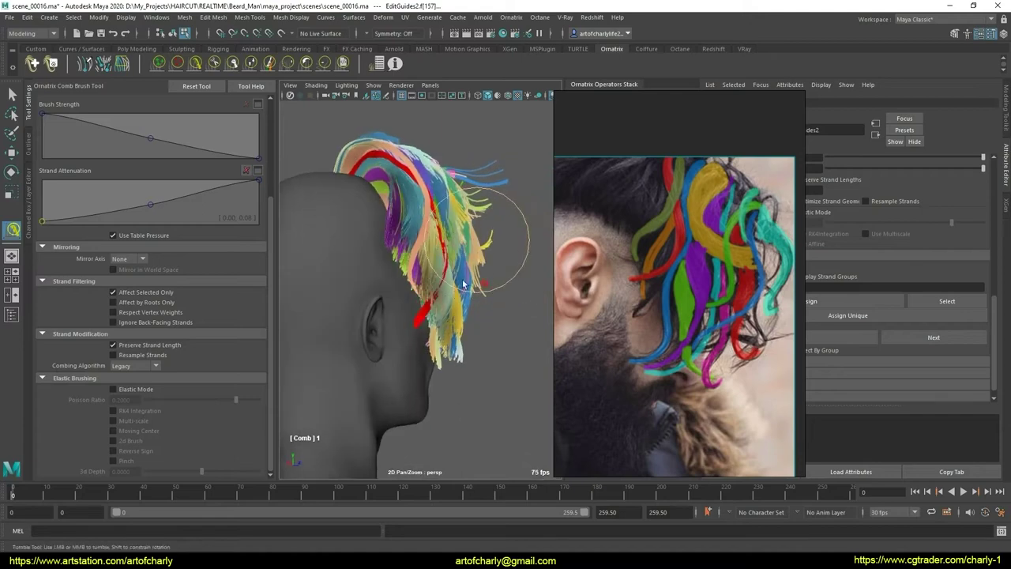
{"action": "left_click_drag", "start_coordinate": [464, 284], "coordinate": [431, 332], "text": "alt"}
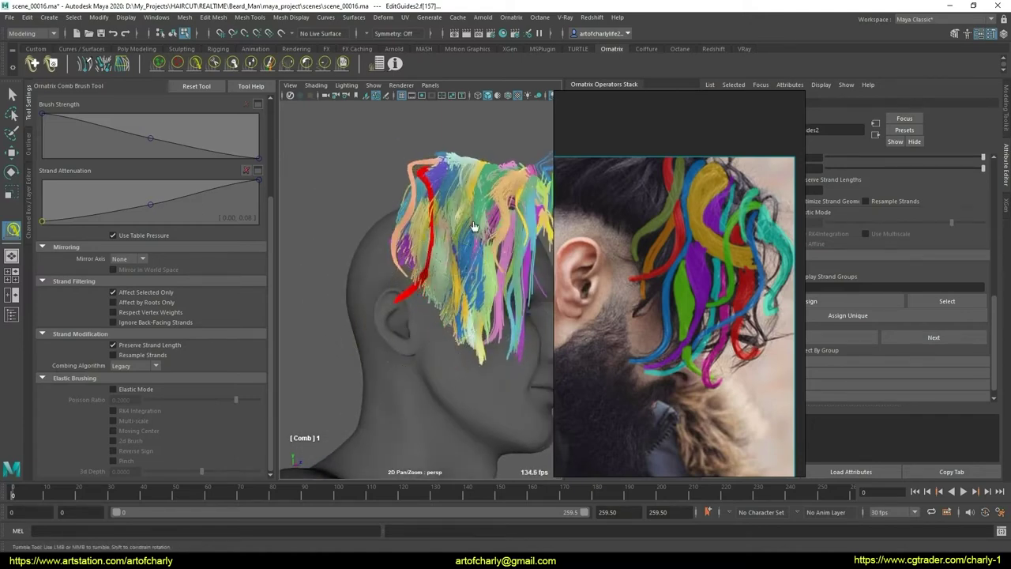
{"action": "mouse_move", "coordinate": [457, 231]}
{"action": "left_mouse_down", "text": "alt"}
{"action": "mouse_move", "coordinate": [468, 214]}
{"action": "mouse_move", "coordinate": [483, 253]}
{"action": "mouse_move", "coordinate": [460, 265]}
{"action": "left_mouse_up", "text": "alt"}
{"action": "mouse_move", "coordinate": [432, 301]}
{"action": "left_mouse_down", "text": "alt"}
{"action": "mouse_move", "coordinate": [447, 317]}
{"action": "mouse_move", "coordinate": [383, 301]}
{"action": "mouse_move", "coordinate": [429, 214]}
{"action": "mouse_move", "coordinate": [414, 335]}
{"action": "mouse_move", "coordinate": [434, 338]}
{"action": "mouse_move", "coordinate": [407, 303]}
{"action": "left_mouse_up", "text": "alt"}
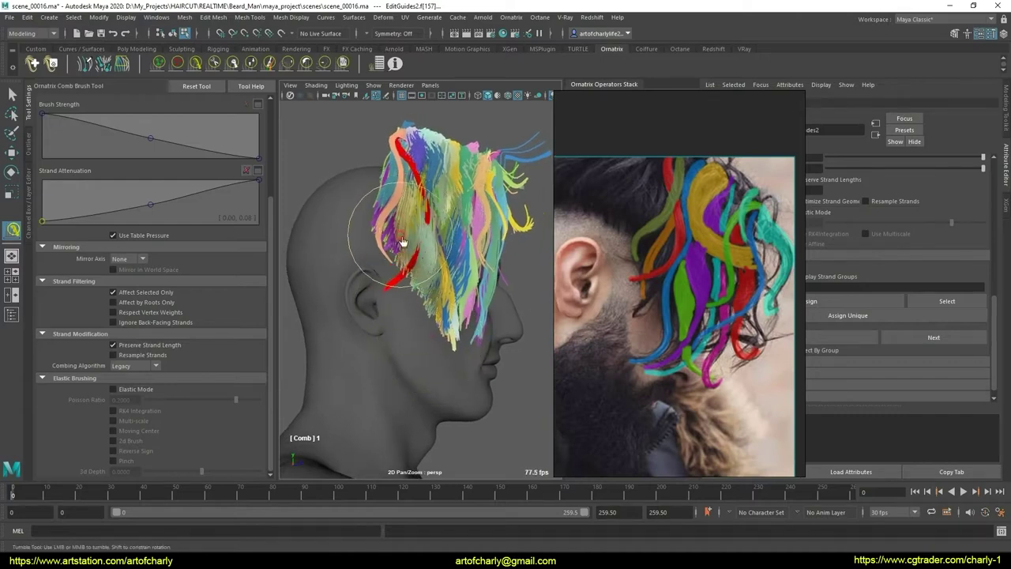
{"action": "mouse_move", "coordinate": [405, 250]}
{"action": "left_mouse_down", "text": "alt"}
{"action": "mouse_move", "coordinate": [427, 308]}
{"action": "mouse_move", "coordinate": [447, 282]}
{"action": "mouse_move", "coordinate": [447, 294]}
{"action": "mouse_move", "coordinate": [411, 273]}
{"action": "mouse_move", "coordinate": [372, 293]}
{"action": "mouse_move", "coordinate": [458, 269]}
{"action": "left_mouse_up", "text": "alt"}
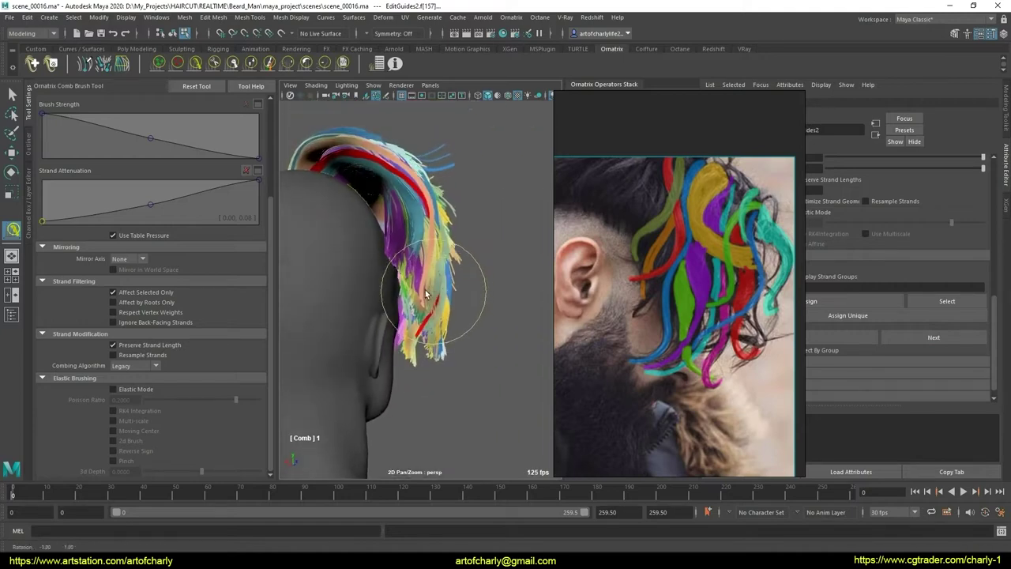
Step: Marquee-select the strands at the back of the hair, giving groups 13,36,52:53,59:56,58:59,133,135,197
{"action": "key", "text": "q"}
{"action": "scroll", "coordinate": [411, 284], "scroll_direction": "up", "scroll_amount": 3}
{"action": "scroll", "coordinate": [410, 292], "scroll_direction": "up", "scroll_amount": 3}
{"action": "mouse_move", "coordinate": [358, 259]}
{"action": "left_mouse_down"}
{"action": "mouse_move", "coordinate": [400, 306]}
{"action": "mouse_move", "coordinate": [327, 264]}
{"action": "mouse_move", "coordinate": [492, 309]}
{"action": "mouse_move", "coordinate": [482, 282]}
{"action": "mouse_move", "coordinate": [380, 307]}
{"action": "mouse_move", "coordinate": [443, 303]}
{"action": "left_mouse_up"}
{"action": "scroll", "coordinate": [416, 324], "scroll_direction": "down", "scroll_amount": 5}
Step: Tumble to side and rear three-quarter views and nudge the reference photo window slightly left
{"action": "scroll", "coordinate": [443, 303], "scroll_direction": "up", "scroll_amount": 3}
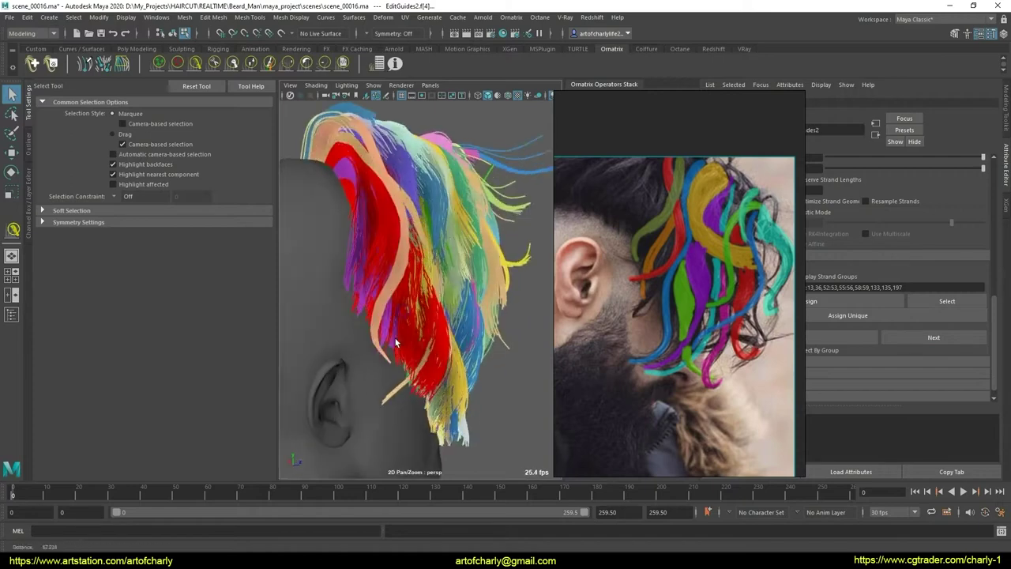
{"action": "scroll", "coordinate": [410, 332], "scroll_direction": "down", "scroll_amount": 5}
{"action": "mouse_move", "coordinate": [410, 332]}
{"action": "left_mouse_down", "text": "alt"}
{"action": "mouse_move", "coordinate": [318, 301]}
{"action": "mouse_move", "coordinate": [498, 322]}
{"action": "mouse_move", "coordinate": [463, 338]}
{"action": "left_mouse_up", "text": "alt"}
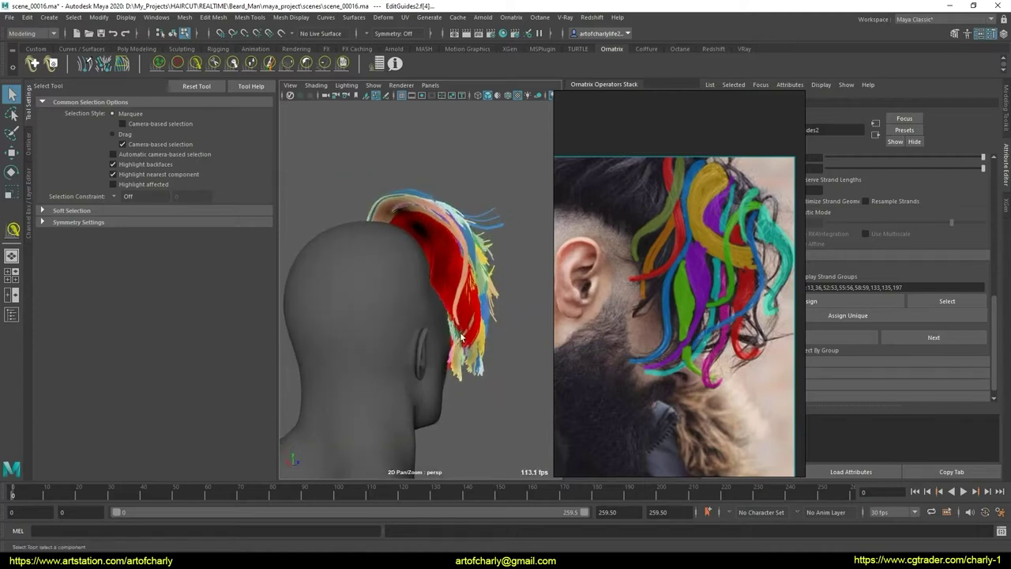
{"action": "left_click", "coordinate": [195, 63]}
{"action": "mouse_move", "coordinate": [451, 293]}
{"action": "left_mouse_down", "text": "alt"}
{"action": "mouse_move", "coordinate": [446, 315]}
{"action": "mouse_move", "coordinate": [478, 316]}
{"action": "mouse_move", "coordinate": [372, 332]}
{"action": "mouse_move", "coordinate": [368, 353]}
{"action": "mouse_move", "coordinate": [411, 340]}
{"action": "mouse_move", "coordinate": [497, 339]}
{"action": "mouse_move", "coordinate": [388, 361]}
{"action": "mouse_move", "coordinate": [428, 358]}
{"action": "mouse_move", "coordinate": [458, 331]}
{"action": "left_mouse_up", "text": "alt"}
{"action": "right_click_drag", "start_coordinate": [458, 332], "coordinate": [457, 283], "text": "alt"}
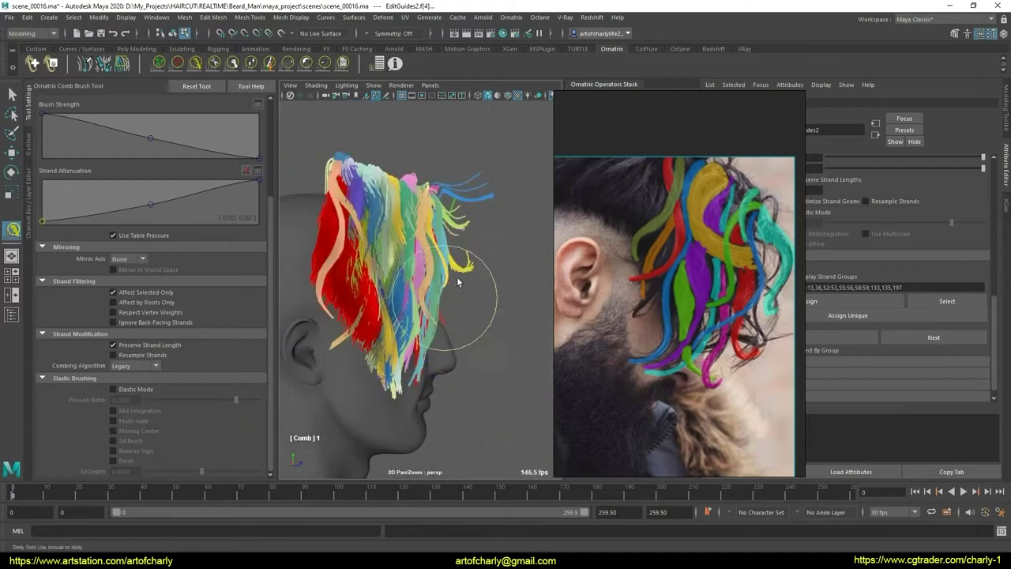
{"action": "left_click_drag", "start_coordinate": [798, 327], "coordinate": [745, 335]}
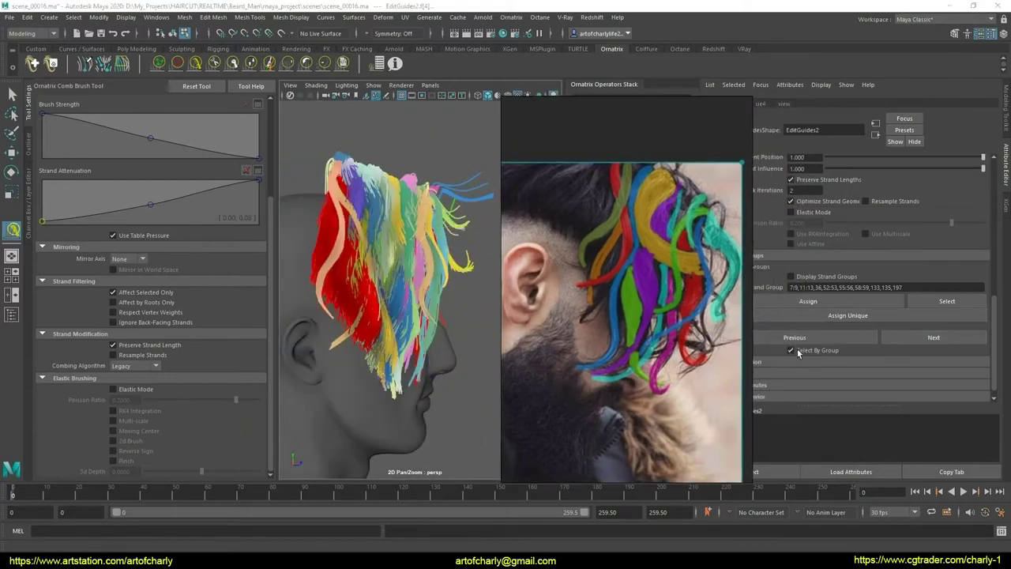
{"action": "key", "text": "q"}
{"action": "left_click_drag", "start_coordinate": [444, 334], "coordinate": [421, 324], "text": "alt"}
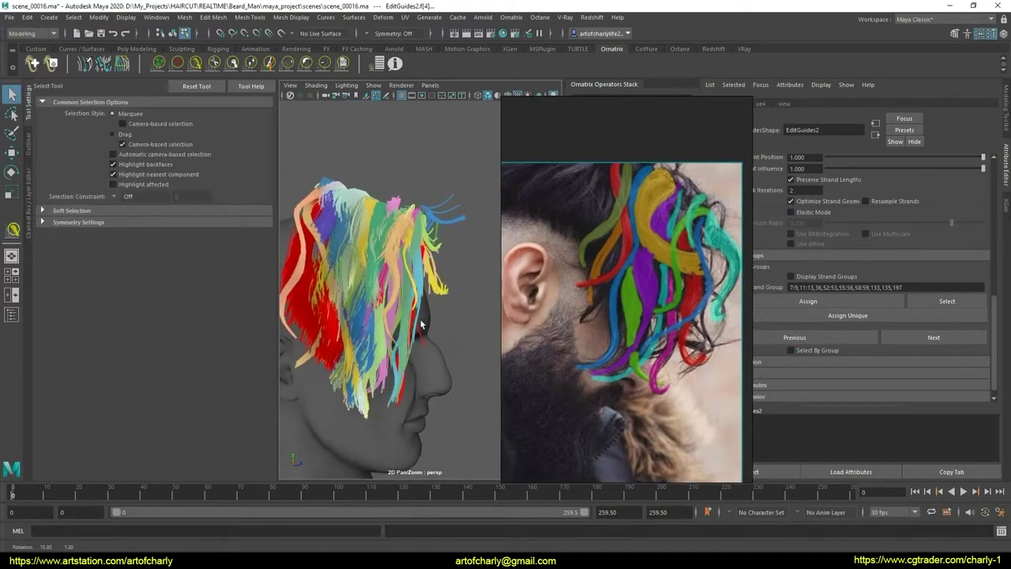
{"action": "mouse_move", "coordinate": [447, 358]}
{"action": "left_mouse_down", "text": "alt"}
{"action": "mouse_move", "coordinate": [481, 358]}
{"action": "mouse_move", "coordinate": [389, 326]}
{"action": "left_mouse_up", "text": "alt"}
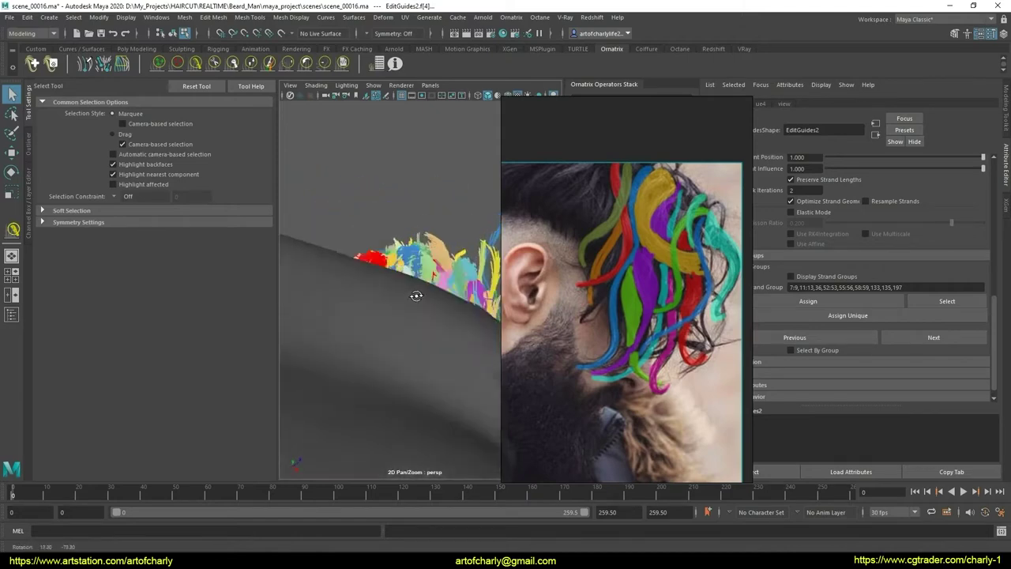
Step: Comb the top strands at the back of the head down and back, checking from several angles
{"action": "left_click", "coordinate": [195, 63]}
{"action": "left_click_drag", "start_coordinate": [361, 339], "coordinate": [466, 316], "text": "alt"}
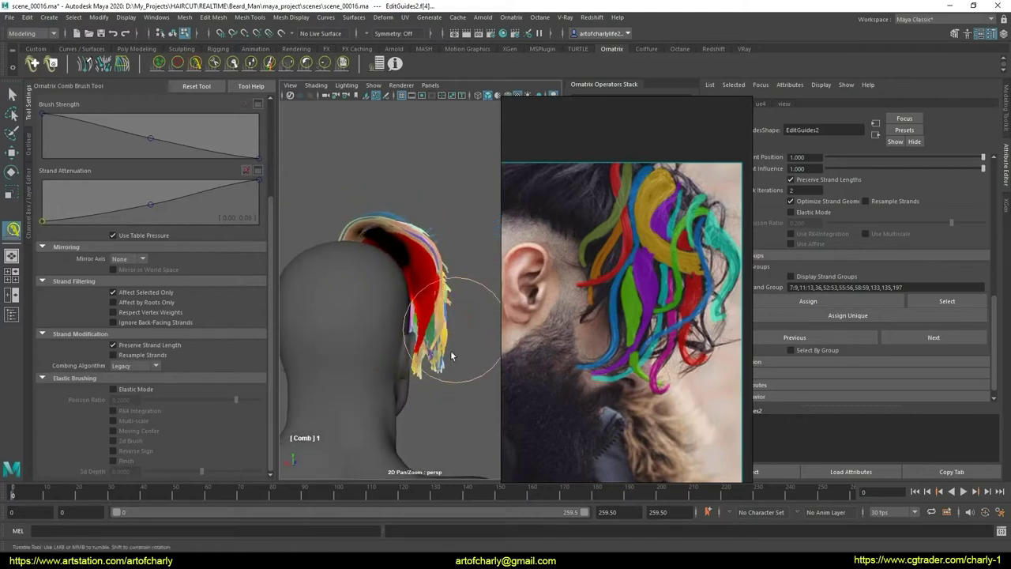
{"action": "mouse_move", "coordinate": [452, 357]}
{"action": "left_mouse_down", "text": "alt"}
{"action": "mouse_move", "coordinate": [339, 338]}
{"action": "mouse_move", "coordinate": [447, 350]}
{"action": "mouse_move", "coordinate": [429, 226]}
{"action": "left_mouse_up", "text": "alt"}
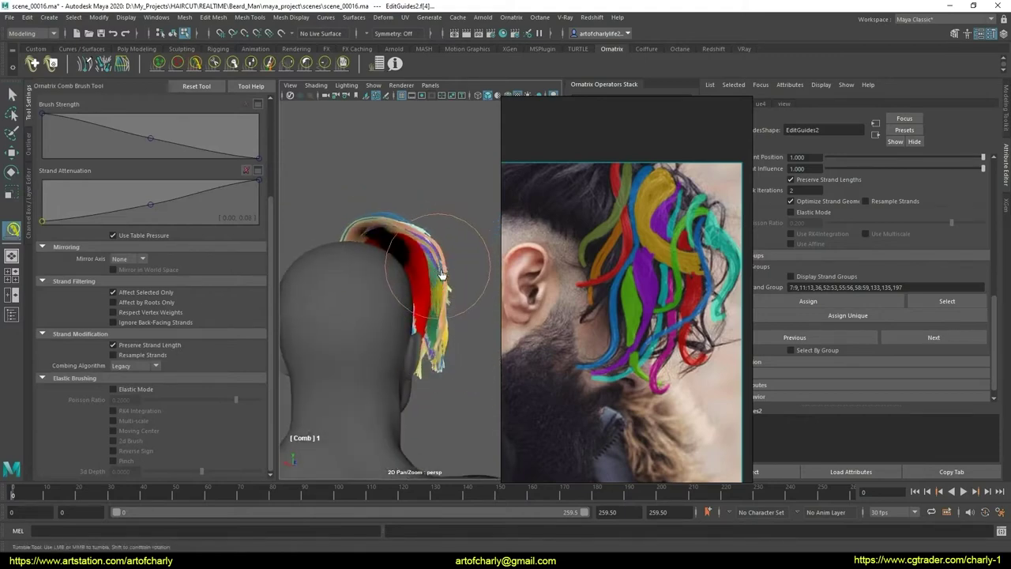
{"action": "mouse_move", "coordinate": [442, 274]}
{"action": "left_mouse_down", "text": "alt"}
{"action": "mouse_move", "coordinate": [395, 332]}
{"action": "mouse_move", "coordinate": [372, 343]}
{"action": "mouse_move", "coordinate": [416, 341]}
{"action": "mouse_move", "coordinate": [459, 315]}
{"action": "mouse_move", "coordinate": [397, 204]}
{"action": "left_mouse_up", "text": "alt"}
{"action": "mouse_move", "coordinate": [429, 301]}
{"action": "left_mouse_down", "text": "alt"}
{"action": "mouse_move", "coordinate": [363, 340]}
{"action": "mouse_move", "coordinate": [422, 358]}
{"action": "mouse_move", "coordinate": [350, 361]}
{"action": "mouse_move", "coordinate": [384, 355]}
{"action": "mouse_move", "coordinate": [368, 327]}
{"action": "mouse_move", "coordinate": [399, 376]}
{"action": "mouse_move", "coordinate": [388, 357]}
{"action": "mouse_move", "coordinate": [413, 339]}
{"action": "mouse_move", "coordinate": [406, 361]}
{"action": "mouse_move", "coordinate": [394, 232]}
{"action": "mouse_move", "coordinate": [358, 150]}
{"action": "left_mouse_up", "text": "alt"}
{"action": "right_click_drag", "start_coordinate": [388, 221], "coordinate": [369, 170], "text": "alt"}
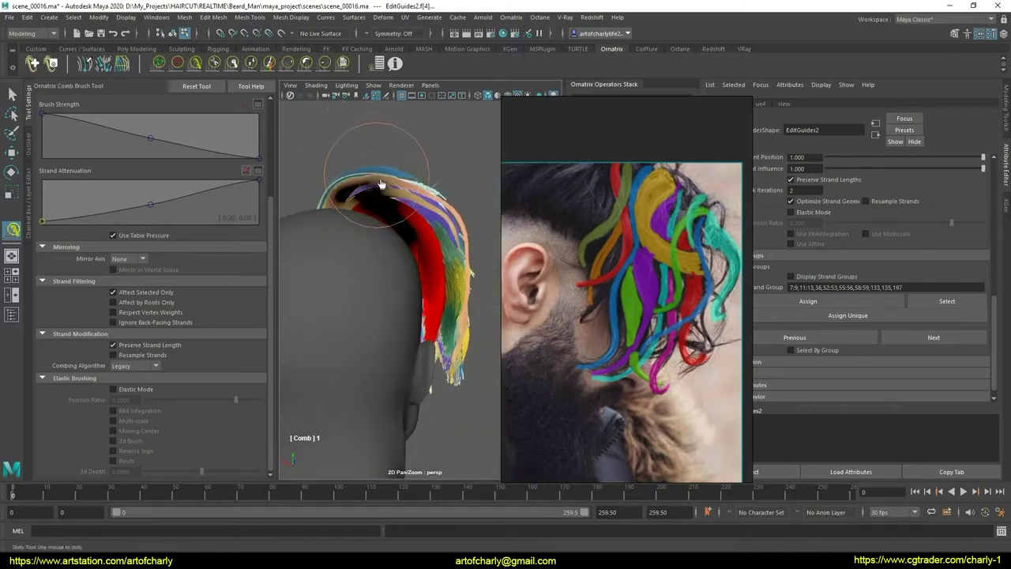
{"action": "left_click_drag", "start_coordinate": [401, 182], "coordinate": [372, 181], "text": "alt"}
{"action": "left_click_drag", "start_coordinate": [447, 217], "coordinate": [457, 208], "text": "alt"}
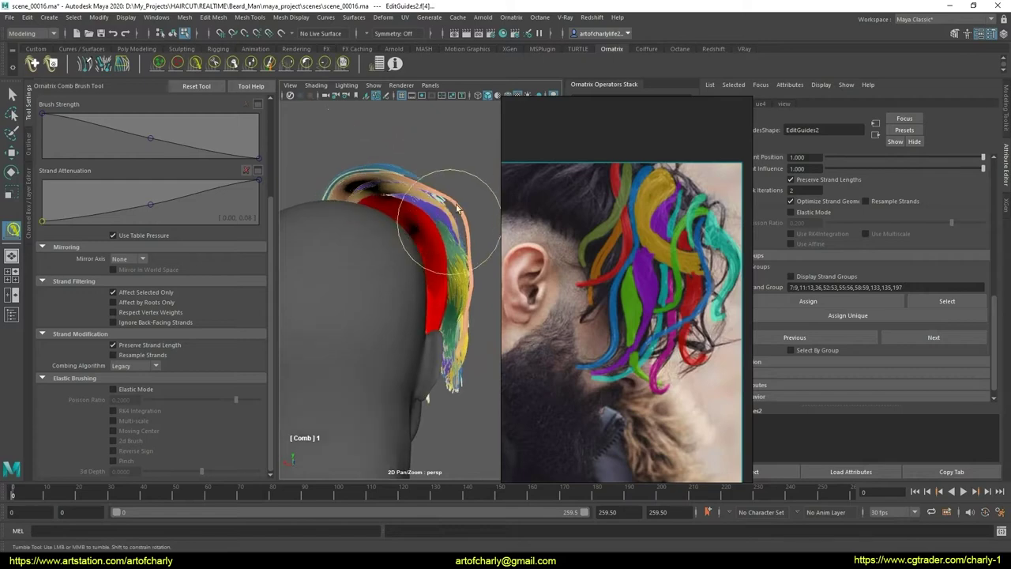
{"action": "left_click_drag", "start_coordinate": [427, 269], "coordinate": [393, 314], "text": "alt"}
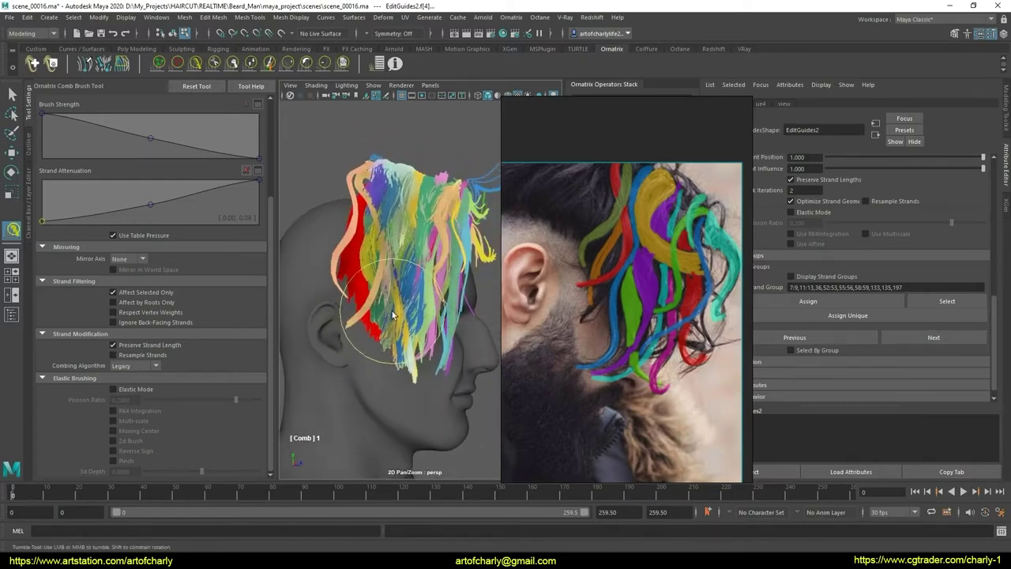
{"action": "mouse_move", "coordinate": [410, 292]}
{"action": "left_mouse_down", "text": "alt"}
{"action": "mouse_move", "coordinate": [303, 303]}
{"action": "mouse_move", "coordinate": [319, 293]}
{"action": "mouse_move", "coordinate": [441, 307]}
{"action": "left_mouse_up", "text": "alt"}
{"action": "key", "text": "q"}
{"action": "left_click_drag", "start_coordinate": [431, 311], "coordinate": [380, 312], "text": "alt"}
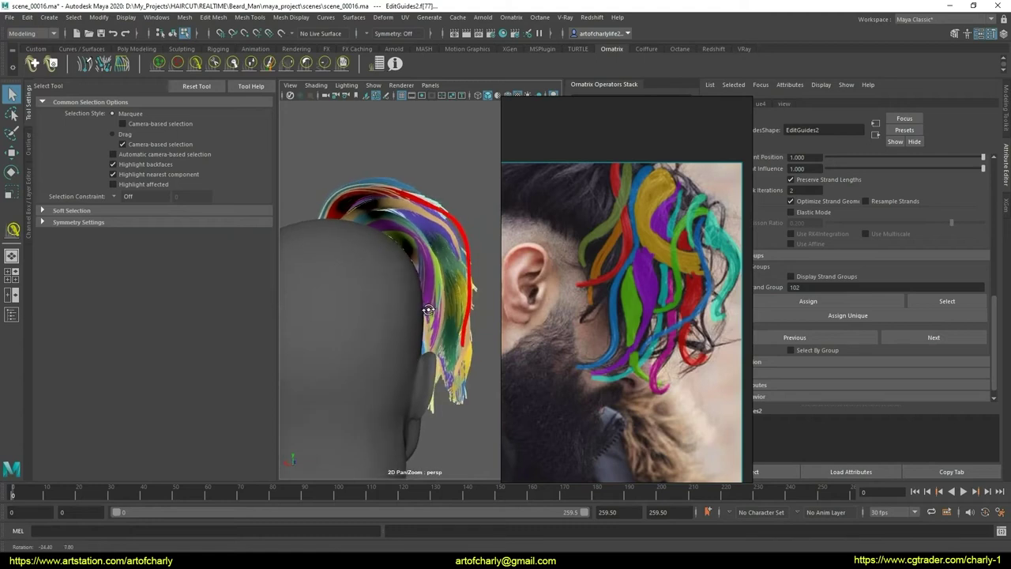
Step: Bring the view in close on the back of the head, framing the red and tan guides
{"action": "left_click", "coordinate": [196, 63]}
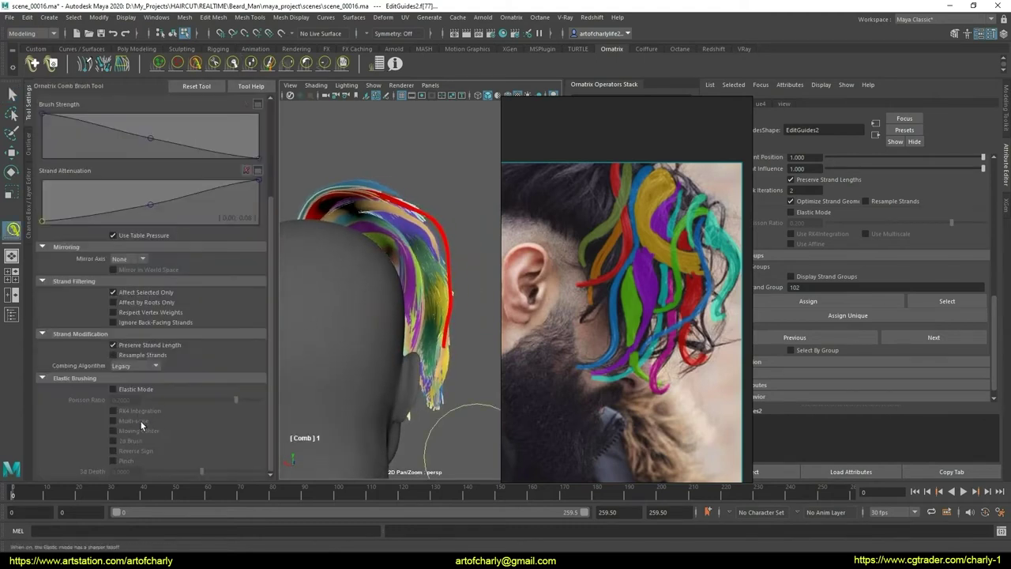
{"action": "mouse_move", "coordinate": [451, 361]}
{"action": "right_mouse_down", "text": "alt"}
{"action": "mouse_move", "coordinate": [429, 294]}
{"action": "mouse_move", "coordinate": [440, 224]}
{"action": "right_mouse_up", "text": "alt"}
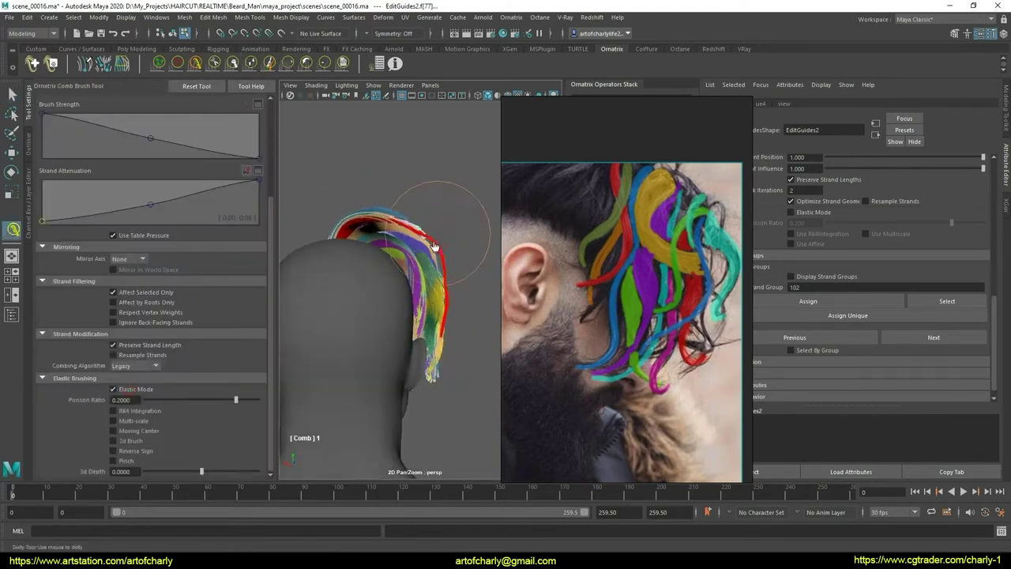
{"action": "mouse_move", "coordinate": [462, 292]}
{"action": "left_mouse_down", "text": "alt"}
{"action": "mouse_move", "coordinate": [469, 279]}
{"action": "mouse_move", "coordinate": [463, 304]}
{"action": "mouse_move", "coordinate": [489, 273]}
{"action": "mouse_move", "coordinate": [461, 310]}
{"action": "mouse_move", "coordinate": [346, 316]}
{"action": "mouse_move", "coordinate": [385, 312]}
{"action": "mouse_move", "coordinate": [393, 328]}
{"action": "mouse_move", "coordinate": [371, 316]}
{"action": "mouse_move", "coordinate": [417, 350]}
{"action": "mouse_move", "coordinate": [380, 343]}
{"action": "mouse_move", "coordinate": [361, 316]}
{"action": "mouse_move", "coordinate": [361, 237]}
{"action": "left_mouse_up", "text": "alt"}
{"action": "scroll", "coordinate": [385, 311], "scroll_direction": "up", "scroll_amount": 3}
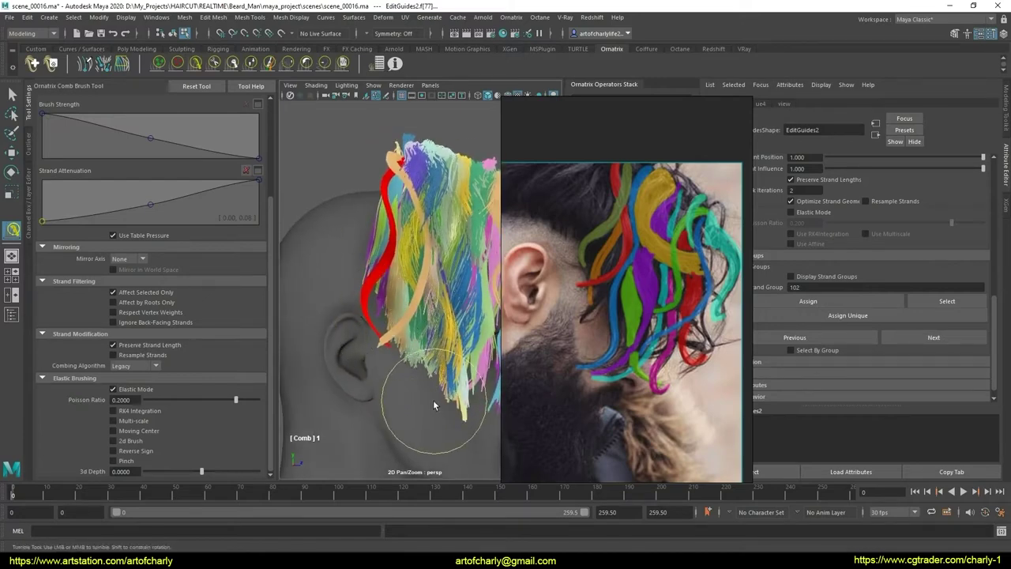
{"action": "left_click_drag", "start_coordinate": [434, 405], "coordinate": [395, 348], "text": "alt"}
{"action": "middle_click_drag", "start_coordinate": [403, 348], "coordinate": [422, 348], "text": "alt"}
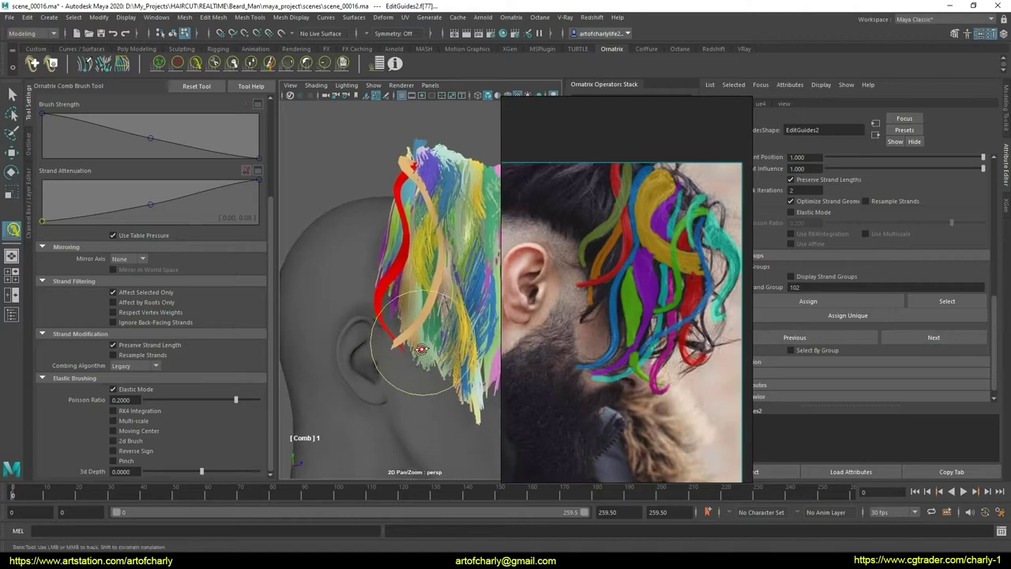
{"action": "left_click_drag", "start_coordinate": [422, 349], "coordinate": [421, 360], "text": "alt"}
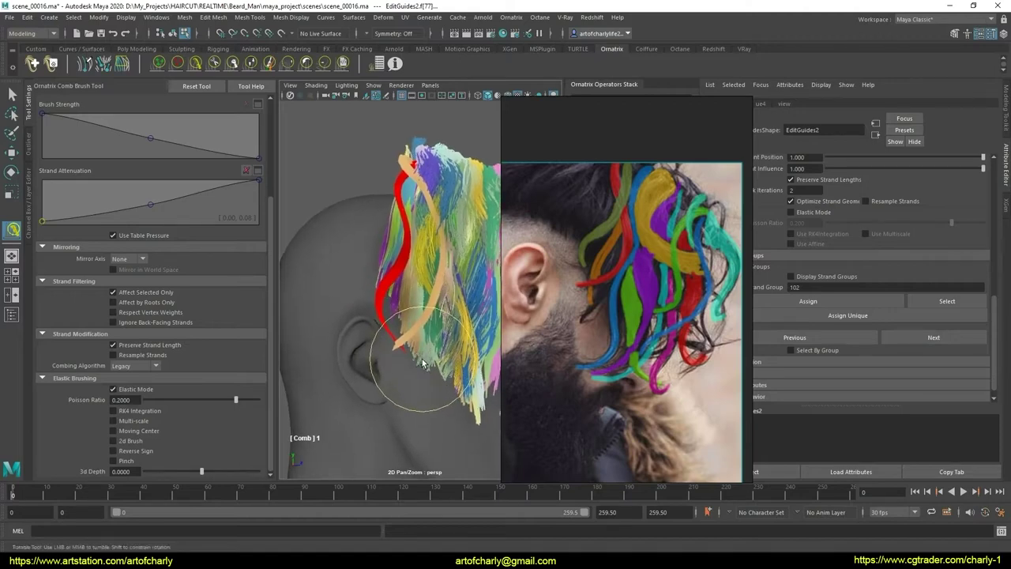
{"action": "middle_click_drag", "start_coordinate": [416, 347], "coordinate": [412, 359], "text": "alt"}
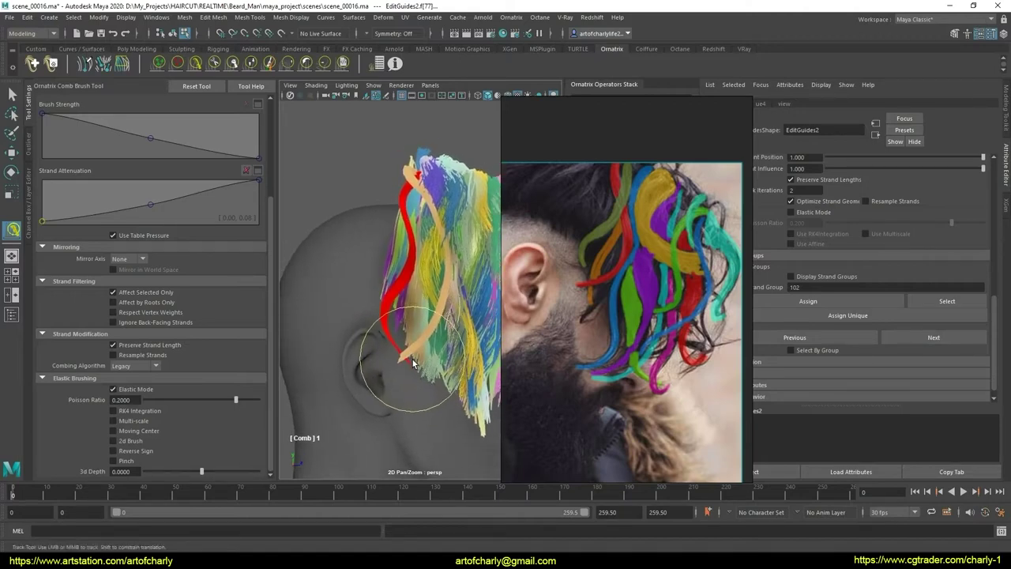
Step: Comb the red and tan strands beside the ear into flowing curves and inspect the result
{"action": "left_click_drag", "start_coordinate": [428, 331], "coordinate": [393, 239]}
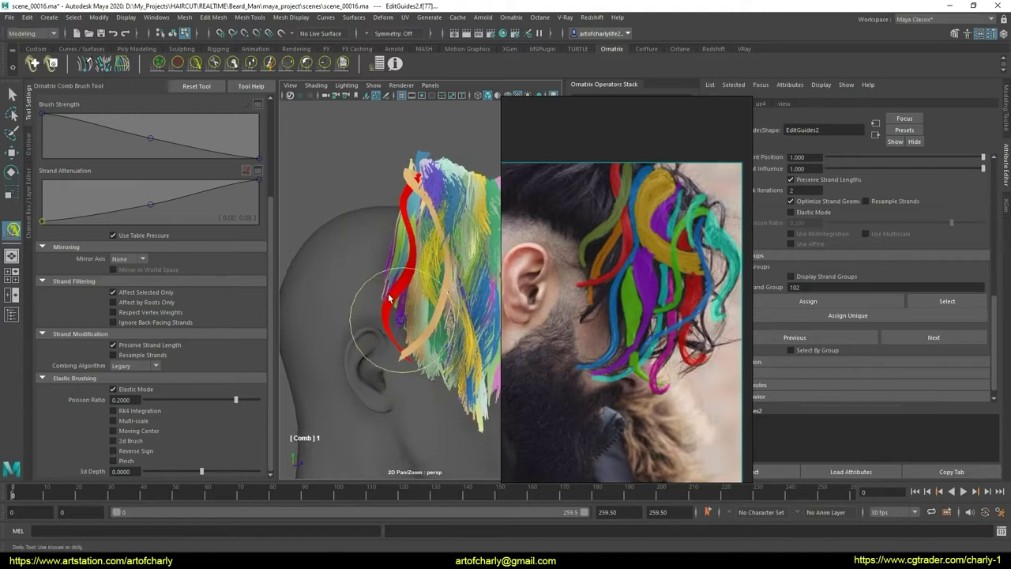
{"action": "mouse_move", "coordinate": [417, 271]}
{"action": "left_mouse_down", "text": "alt"}
{"action": "mouse_move", "coordinate": [402, 324]}
{"action": "mouse_move", "coordinate": [361, 361]}
{"action": "mouse_move", "coordinate": [429, 353]}
{"action": "left_mouse_up", "text": "alt"}
{"action": "scroll", "coordinate": [412, 320], "scroll_direction": "up", "scroll_amount": 2}
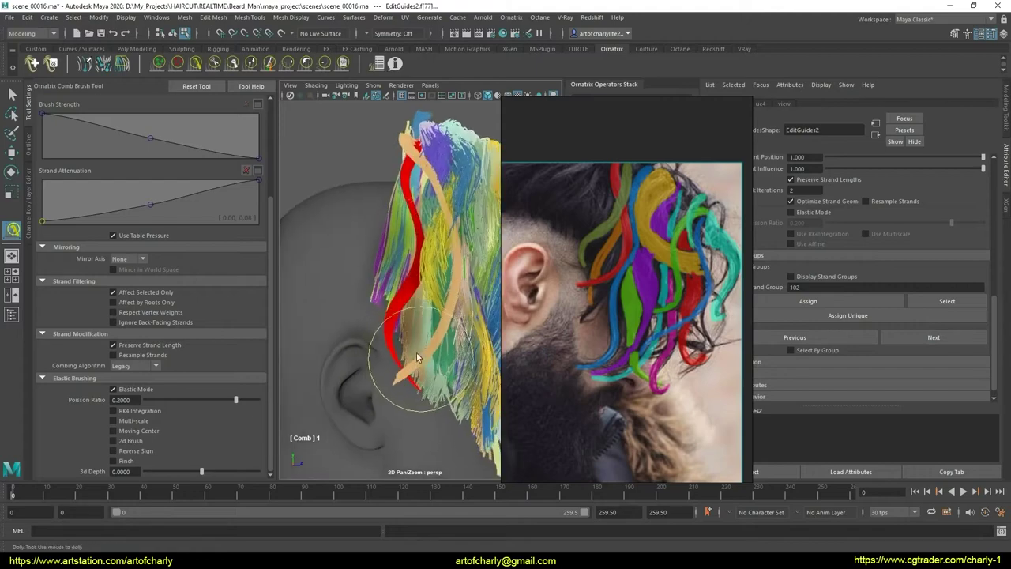
{"action": "key", "text": "q"}
{"action": "scroll", "coordinate": [399, 314], "scroll_direction": "up", "scroll_amount": 2}
{"action": "scroll", "coordinate": [395, 310], "scroll_direction": "up", "scroll_amount": 2}
{"action": "mouse_move", "coordinate": [395, 311]}
{"action": "left_mouse_down", "text": "alt"}
{"action": "mouse_move", "coordinate": [434, 351]}
{"action": "mouse_move", "coordinate": [411, 347]}
{"action": "mouse_move", "coordinate": [390, 318]}
{"action": "mouse_move", "coordinate": [404, 316]}
{"action": "mouse_move", "coordinate": [383, 325]}
{"action": "left_mouse_up", "text": "alt"}
{"action": "scroll", "coordinate": [395, 340], "scroll_direction": "down", "scroll_amount": 2}
{"action": "scroll", "coordinate": [429, 343], "scroll_direction": "up", "scroll_amount": 2}
Step: Frame the head in side profile and narrow the strand selection to group 55
{"action": "scroll", "coordinate": [381, 327], "scroll_direction": "up", "scroll_amount": 2}
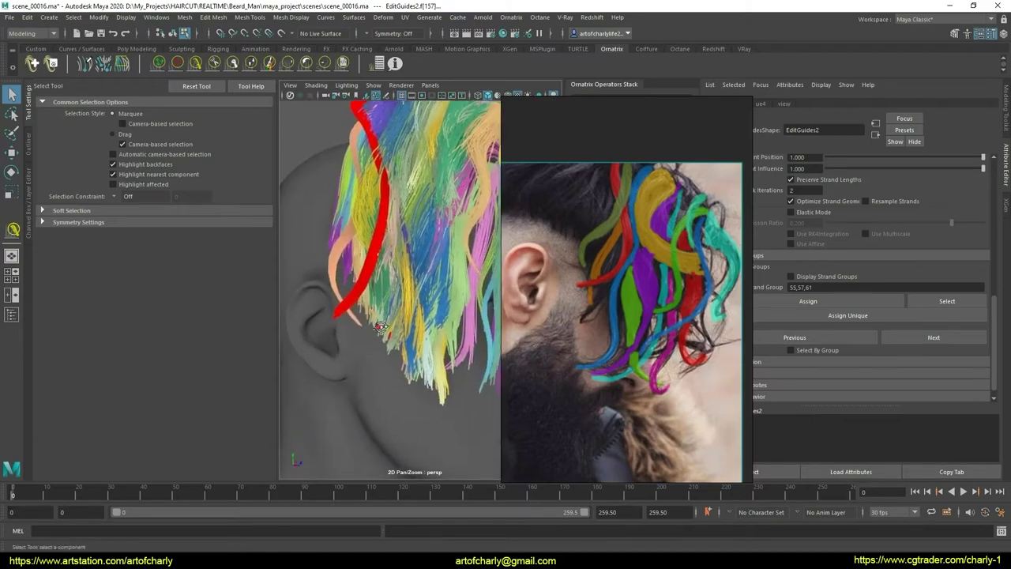
{"action": "scroll", "coordinate": [381, 326], "scroll_direction": "down", "scroll_amount": 2}
{"action": "left_click_drag", "start_coordinate": [381, 326], "coordinate": [399, 328], "text": "alt"}
{"action": "middle_click_drag", "start_coordinate": [399, 328], "coordinate": [404, 342], "text": "alt"}
{"action": "scroll", "coordinate": [404, 342], "scroll_direction": "up", "scroll_amount": 2}
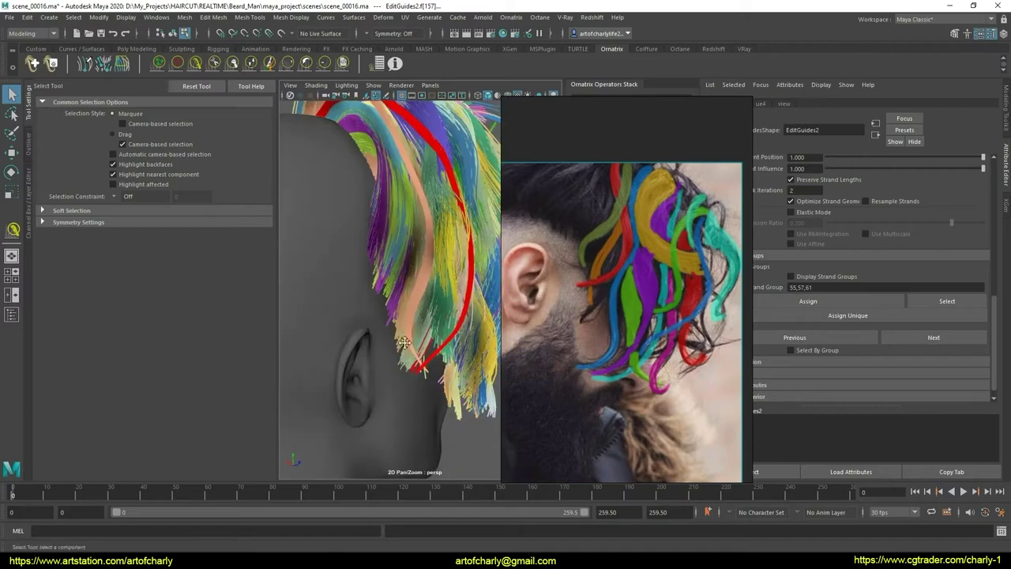
{"action": "left_click_drag", "start_coordinate": [404, 342], "coordinate": [345, 335], "text": "alt"}
{"action": "scroll", "coordinate": [366, 336], "scroll_direction": "down", "scroll_amount": 2}
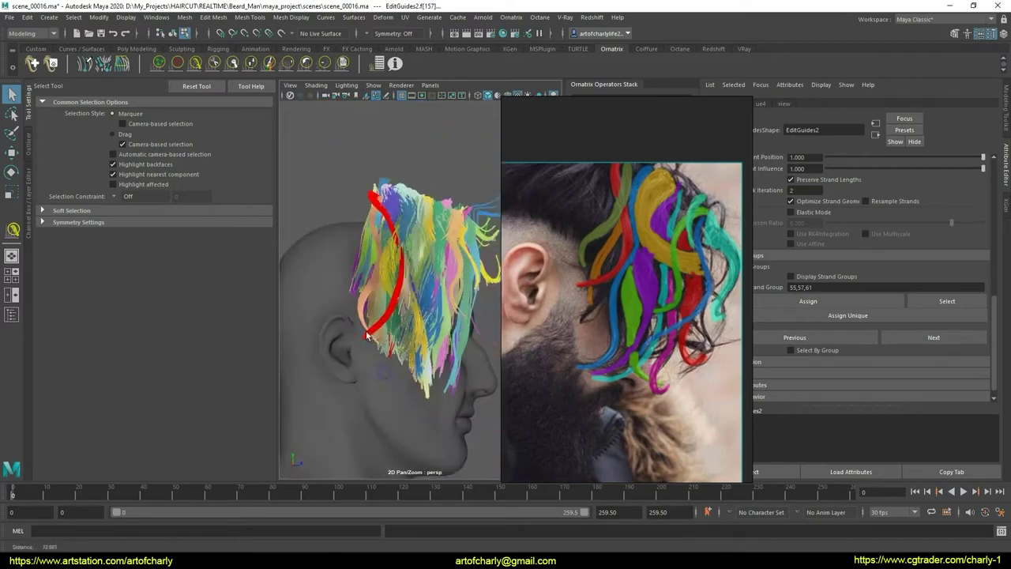
{"action": "mouse_move", "coordinate": [408, 357]}
{"action": "left_mouse_down", "text": "alt"}
{"action": "mouse_move", "coordinate": [409, 340]}
{"action": "mouse_move", "coordinate": [407, 356]}
{"action": "left_mouse_up", "text": "alt"}
{"action": "scroll", "coordinate": [409, 321], "scroll_direction": "up", "scroll_amount": 1}
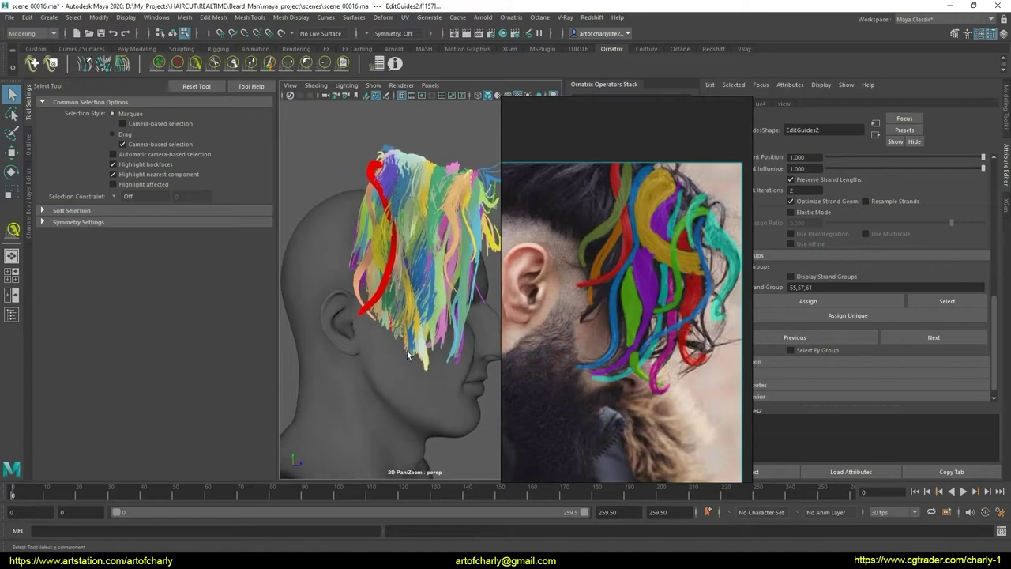
{"action": "scroll", "coordinate": [404, 354], "scroll_direction": "up", "scroll_amount": 2}
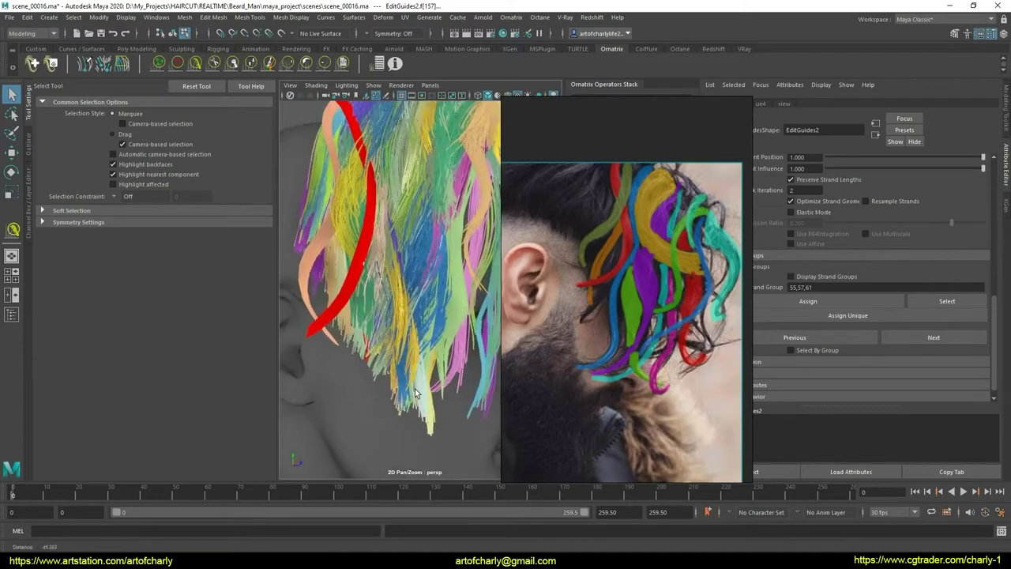
{"action": "scroll", "coordinate": [373, 317], "scroll_direction": "up", "scroll_amount": 1}
{"action": "left_click", "coordinate": [387, 345]}
Step: Turn on Select By Group for strand picking and select strand groups across the head
{"action": "mouse_move", "coordinate": [387, 345]}
{"action": "left_mouse_down", "text": "alt"}
{"action": "mouse_move", "coordinate": [410, 359]}
{"action": "mouse_move", "coordinate": [665, 387]}
{"action": "left_mouse_up", "text": "alt"}
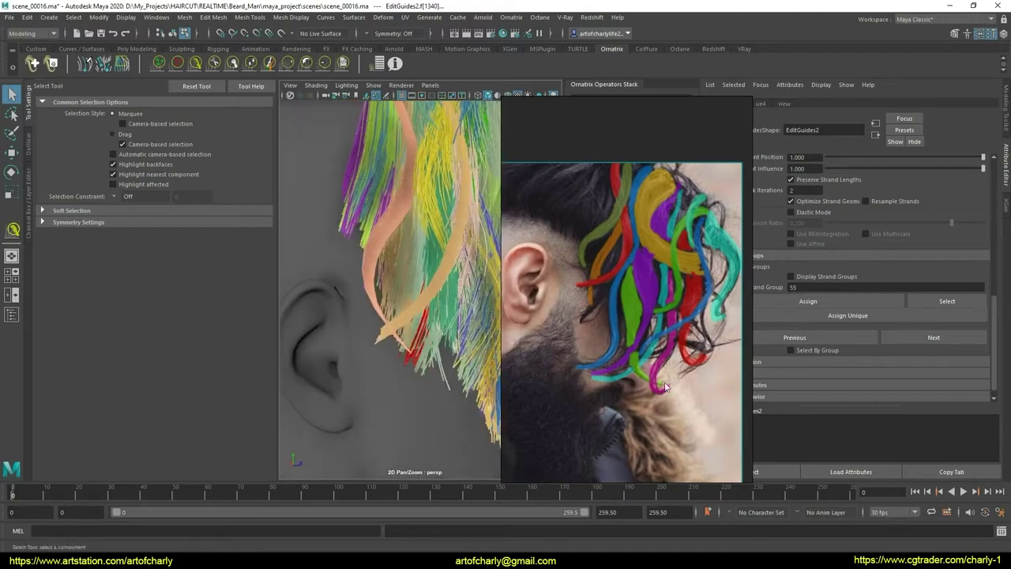
{"action": "left_click", "coordinate": [791, 350]}
{"action": "mouse_move", "coordinate": [350, 395]}
{"action": "left_mouse_down", "text": "alt"}
{"action": "mouse_move", "coordinate": [374, 317]}
{"action": "mouse_move", "coordinate": [379, 339]}
{"action": "mouse_move", "coordinate": [413, 350]}
{"action": "mouse_move", "coordinate": [384, 350]}
{"action": "mouse_move", "coordinate": [425, 350]}
{"action": "left_mouse_up", "text": "alt"}
{"action": "left_click", "coordinate": [395, 310]}
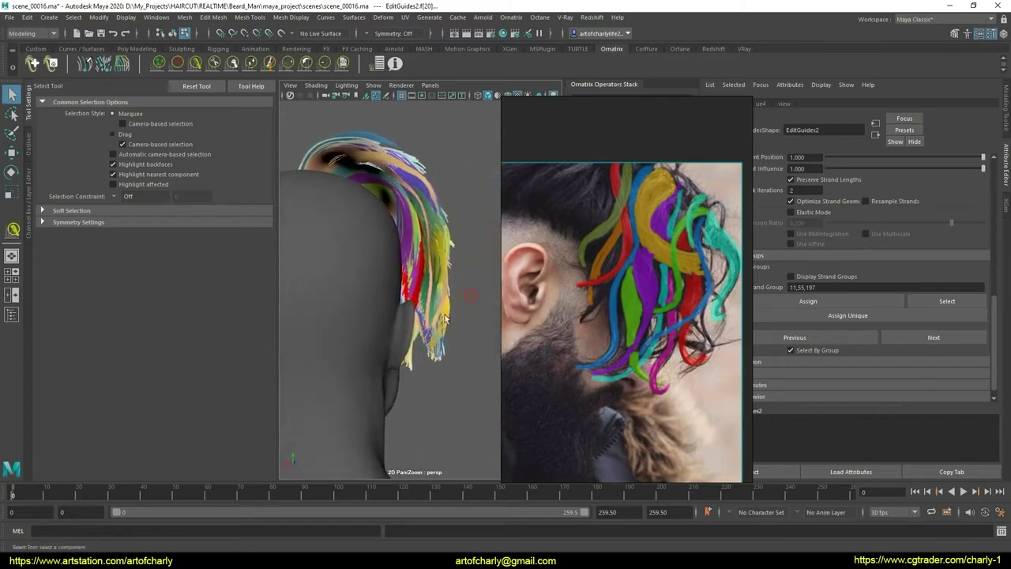
{"action": "mouse_move", "coordinate": [471, 295]}
{"action": "left_mouse_down"}
{"action": "mouse_move", "coordinate": [423, 359]}
{"action": "mouse_move", "coordinate": [323, 377]}
{"action": "mouse_move", "coordinate": [295, 368]}
{"action": "mouse_move", "coordinate": [336, 368]}
{"action": "mouse_move", "coordinate": [292, 397]}
{"action": "mouse_move", "coordinate": [385, 361]}
{"action": "left_mouse_up"}
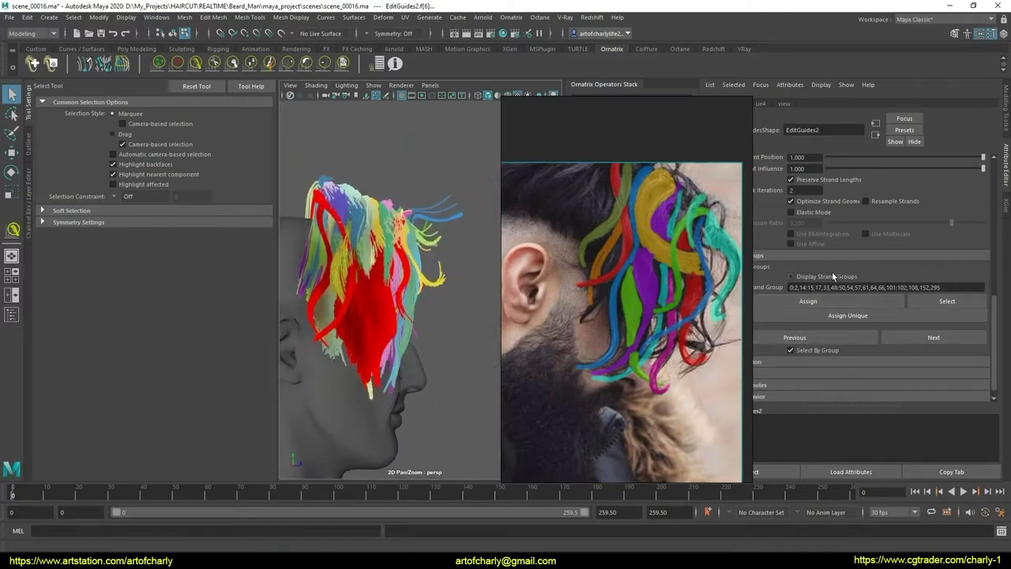
{"action": "scroll", "coordinate": [833, 276], "scroll_direction": "up", "scroll_amount": 3}
{"action": "left_click_drag", "start_coordinate": [668, 304], "coordinate": [632, 304]}
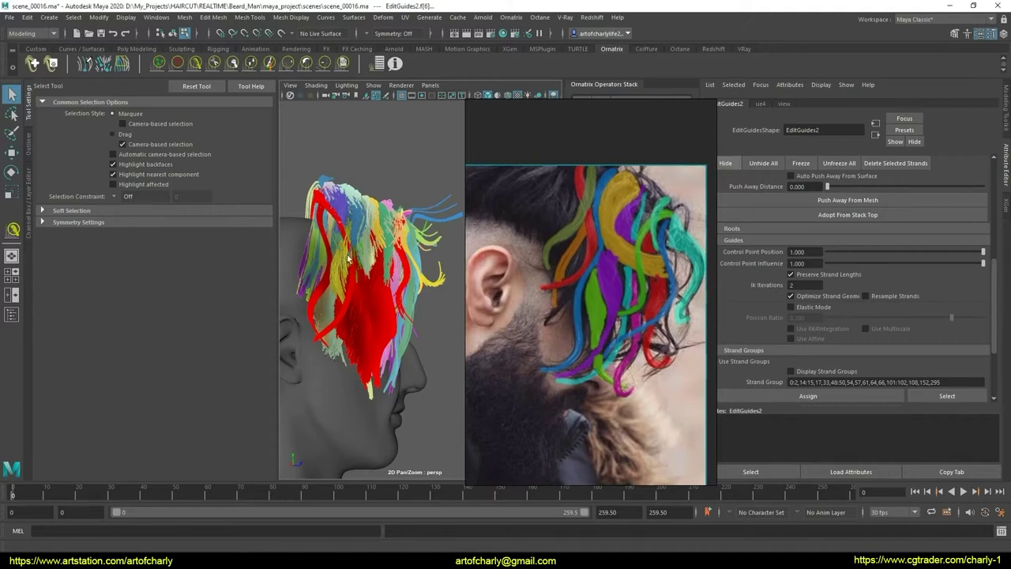
Step: Clear the selection and marquee-select the strand groups behind the ear (11,55,197)
{"action": "left_click", "coordinate": [442, 356]}
{"action": "left_click_drag", "start_coordinate": [372, 372], "coordinate": [330, 335], "text": "alt"}
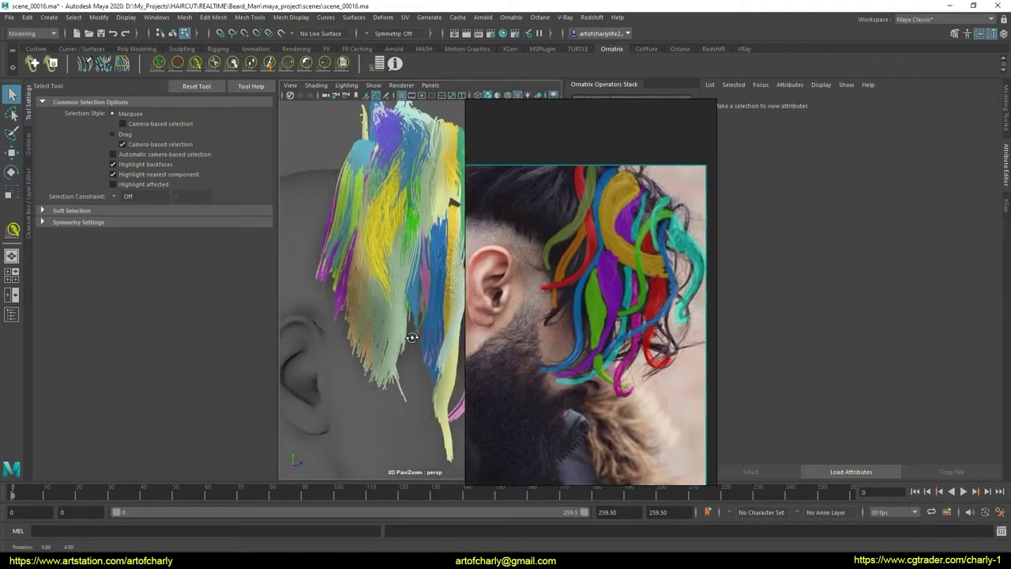
{"action": "left_click_drag", "start_coordinate": [398, 399], "coordinate": [395, 354]}
{"action": "scroll", "coordinate": [396, 354], "scroll_direction": "up", "scroll_amount": 3}
{"action": "scroll", "coordinate": [406, 361], "scroll_direction": "up", "scroll_amount": 2}
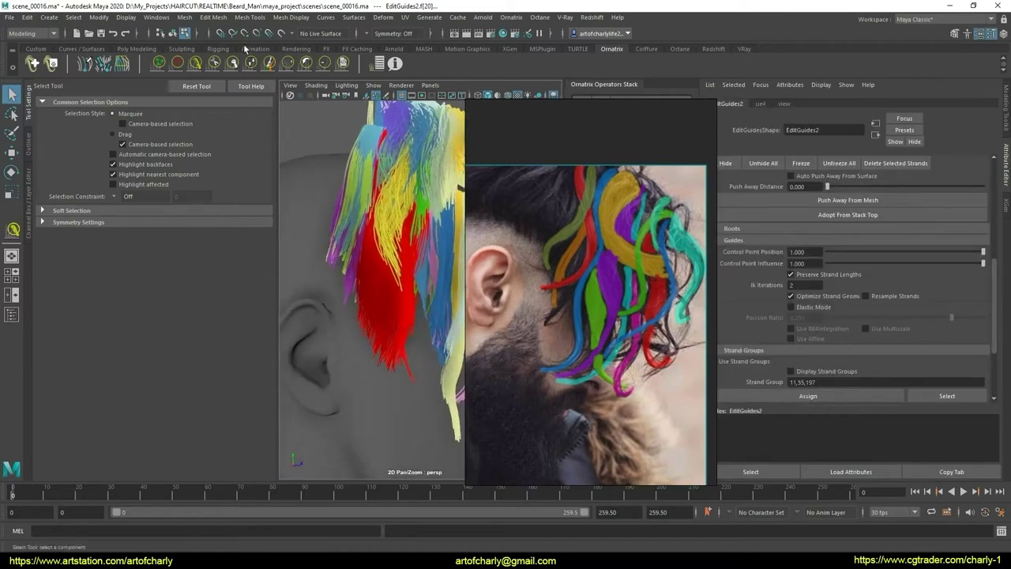
{"action": "left_click", "coordinate": [214, 65]}
Step: Cut the red and purple strand tips shorter with the Cut brush
{"action": "scroll", "coordinate": [371, 367], "scroll_direction": "up", "scroll_amount": 2}
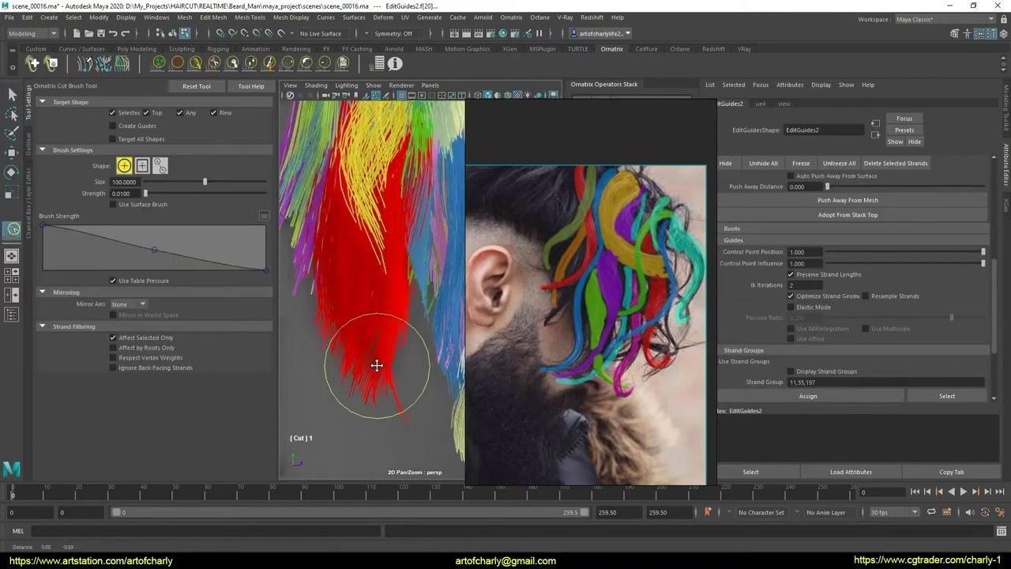
{"action": "scroll", "coordinate": [372, 371], "scroll_direction": "down", "scroll_amount": 2}
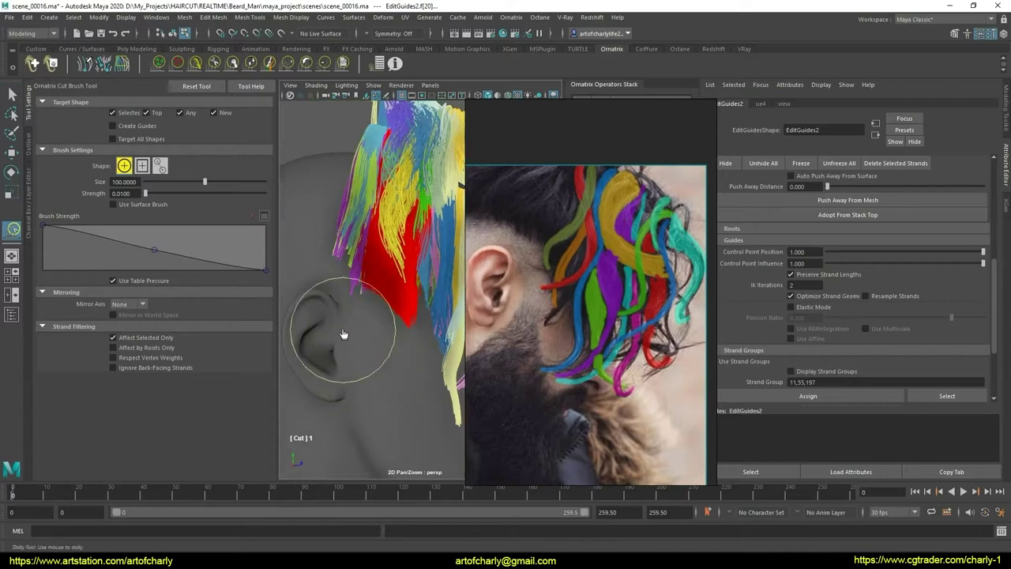
{"action": "left_click_drag", "start_coordinate": [366, 354], "coordinate": [336, 313]}
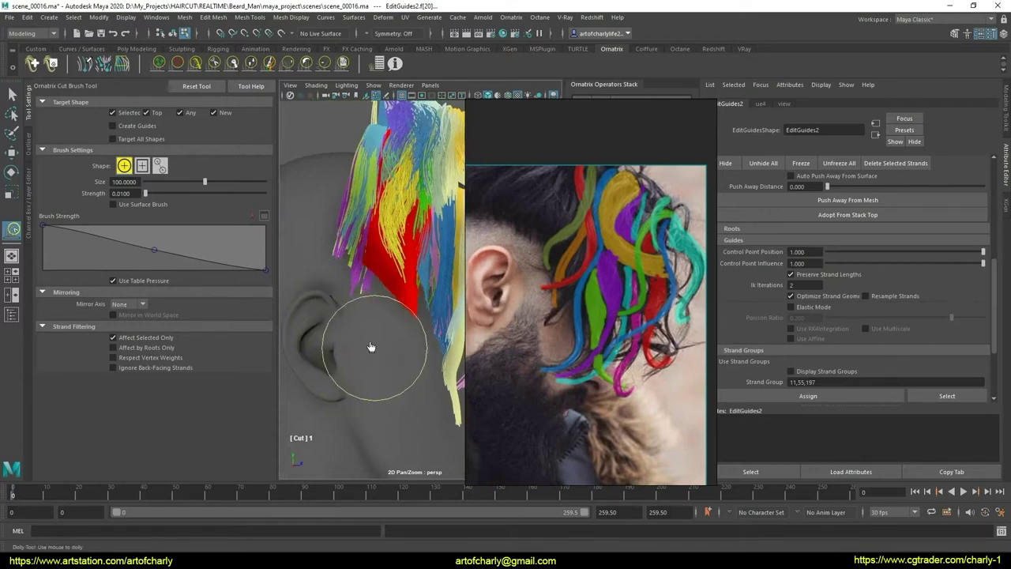
{"action": "mouse_move", "coordinate": [366, 350]}
{"action": "left_mouse_down"}
{"action": "mouse_move", "coordinate": [362, 338]}
{"action": "mouse_move", "coordinate": [388, 342]}
{"action": "left_mouse_up"}
{"action": "scroll", "coordinate": [320, 292], "scroll_direction": "up", "scroll_amount": 3}
{"action": "key", "text": "q"}
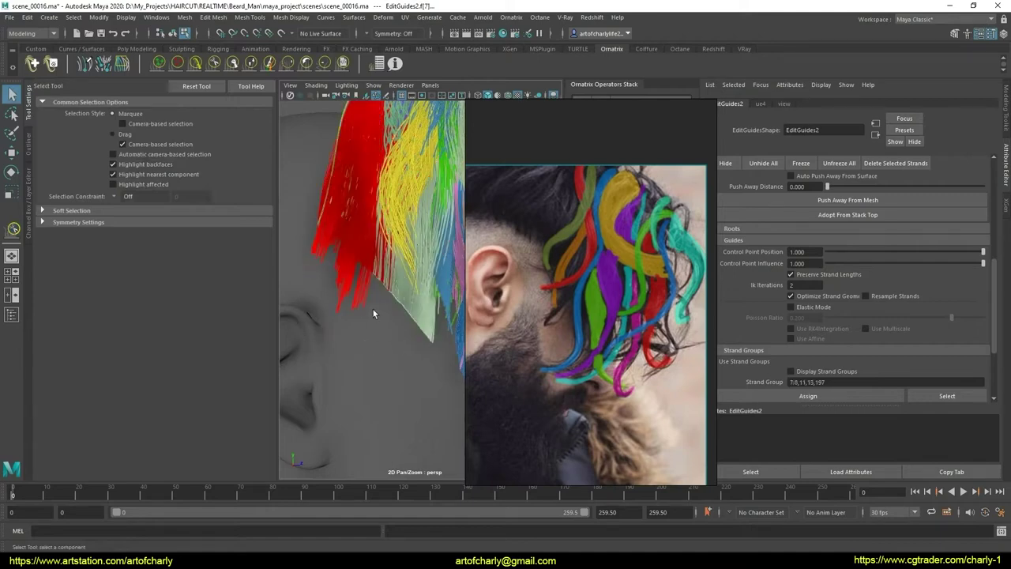
Step: Reselect the strand groups near the ear and cut the red strands into a flat block above the ear
{"action": "left_click_drag", "start_coordinate": [373, 309], "coordinate": [267, 138], "text": "alt"}
{"action": "left_click", "coordinate": [213, 65]}
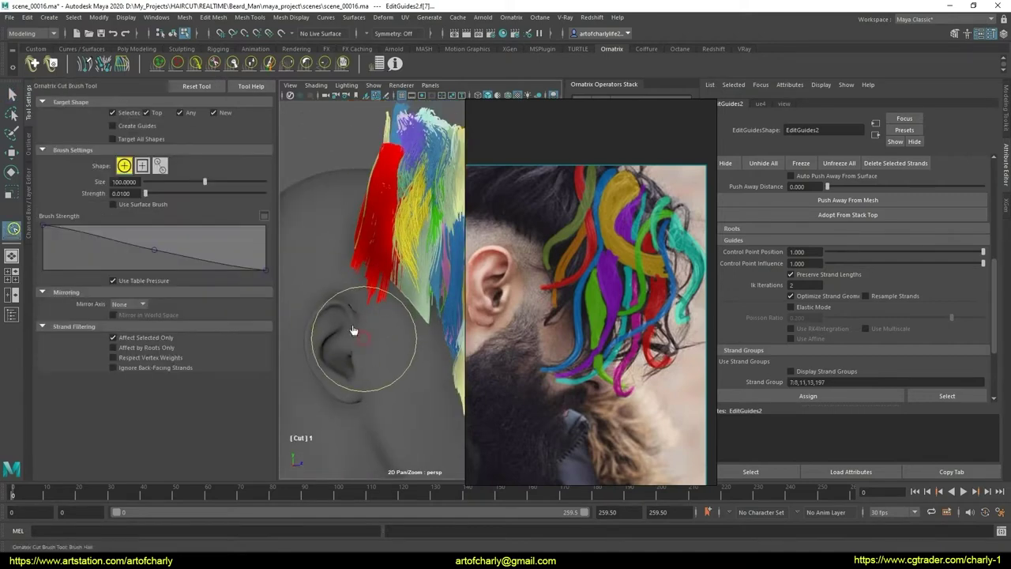
{"action": "left_click_drag", "start_coordinate": [354, 330], "coordinate": [327, 293]}
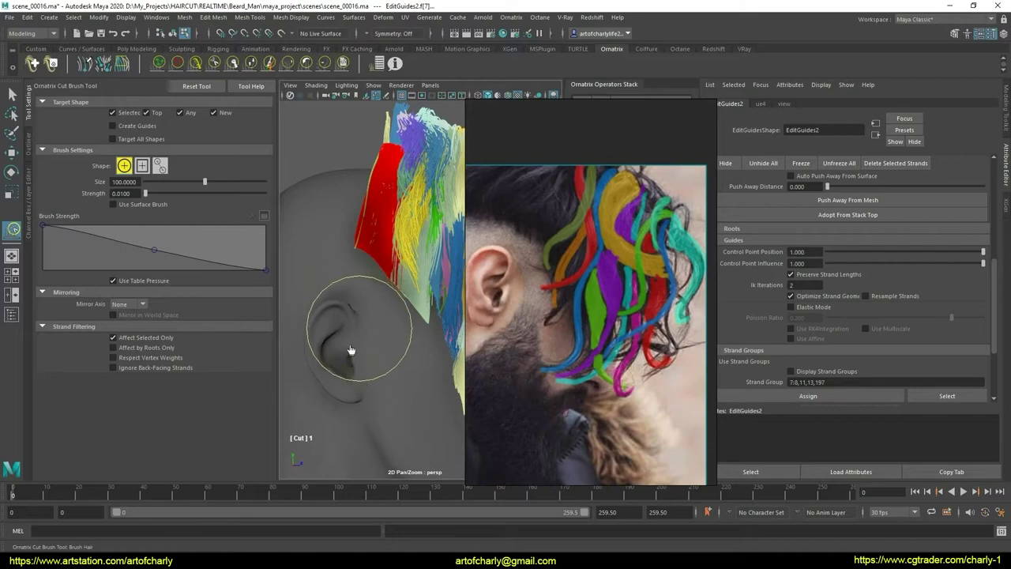
{"action": "mouse_move", "coordinate": [352, 350]}
{"action": "left_mouse_down", "text": "alt"}
{"action": "mouse_move", "coordinate": [350, 324]}
{"action": "mouse_move", "coordinate": [369, 285]}
{"action": "mouse_move", "coordinate": [343, 308]}
{"action": "mouse_move", "coordinate": [416, 267]}
{"action": "left_mouse_up", "text": "alt"}
{"action": "key", "text": "q"}
{"action": "scroll", "coordinate": [422, 316], "scroll_direction": "up", "scroll_amount": 3}
{"action": "scroll", "coordinate": [388, 337], "scroll_direction": "up", "scroll_amount": 3}
Step: Select a single guide from strand group 7 and assign it a unique strand group
{"action": "scroll", "coordinate": [400, 320], "scroll_direction": "up", "scroll_amount": 2}
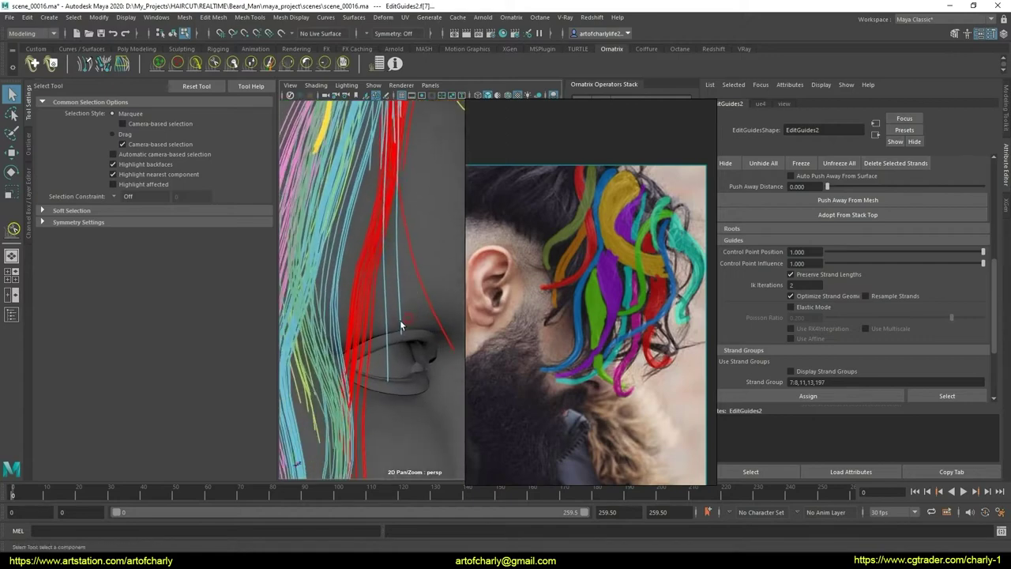
{"action": "mouse_move", "coordinate": [346, 289]}
{"action": "left_mouse_down"}
{"action": "mouse_move", "coordinate": [376, 326]}
{"action": "mouse_move", "coordinate": [620, 358]}
{"action": "left_mouse_up"}
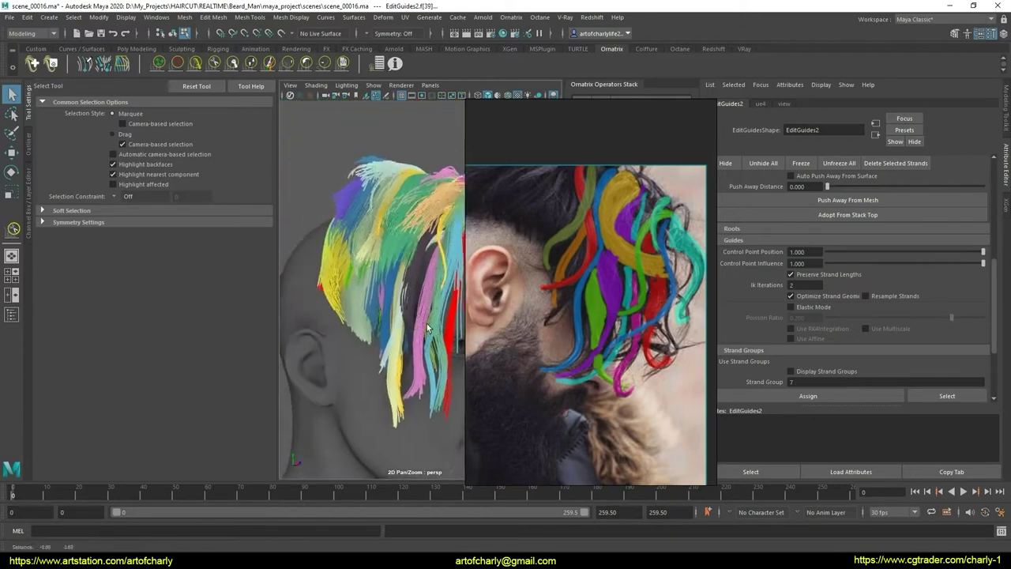
{"action": "scroll", "coordinate": [819, 314], "scroll_direction": "down", "scroll_amount": 3}
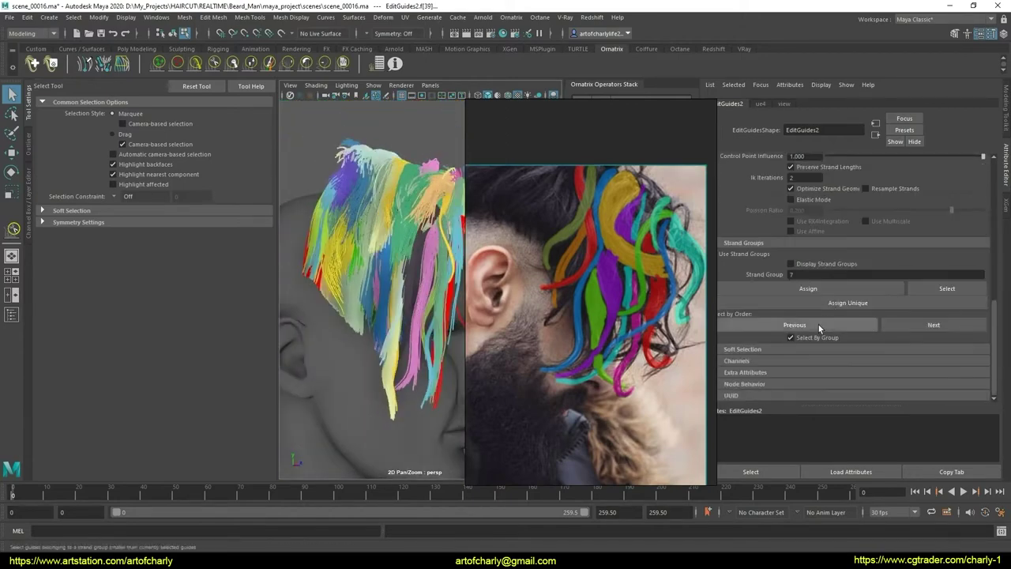
{"action": "left_click_drag", "start_coordinate": [402, 314], "coordinate": [284, 205], "text": "alt"}
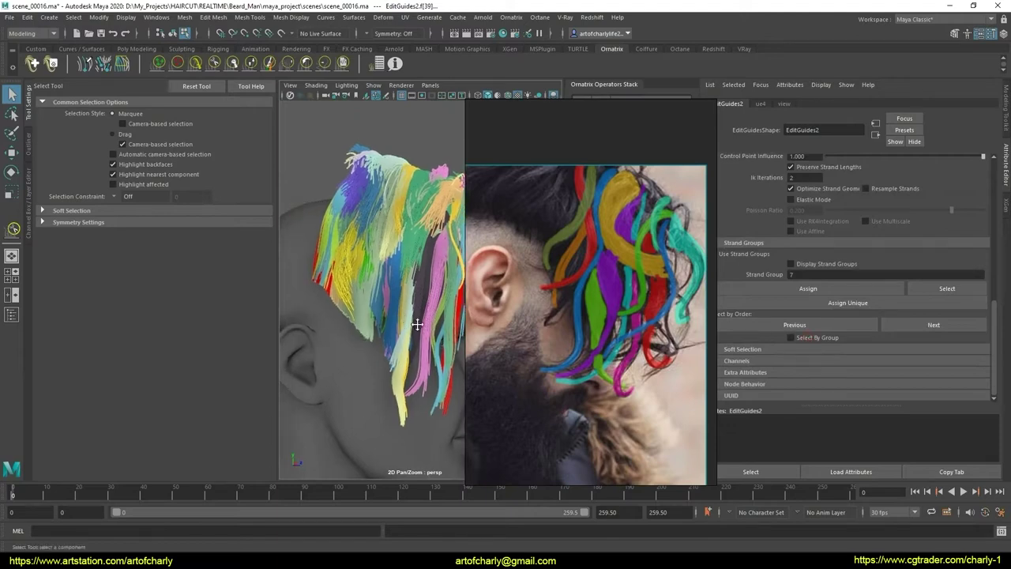
{"action": "left_click_drag", "start_coordinate": [417, 324], "coordinate": [437, 333], "text": "alt"}
{"action": "left_click", "coordinate": [849, 303]}
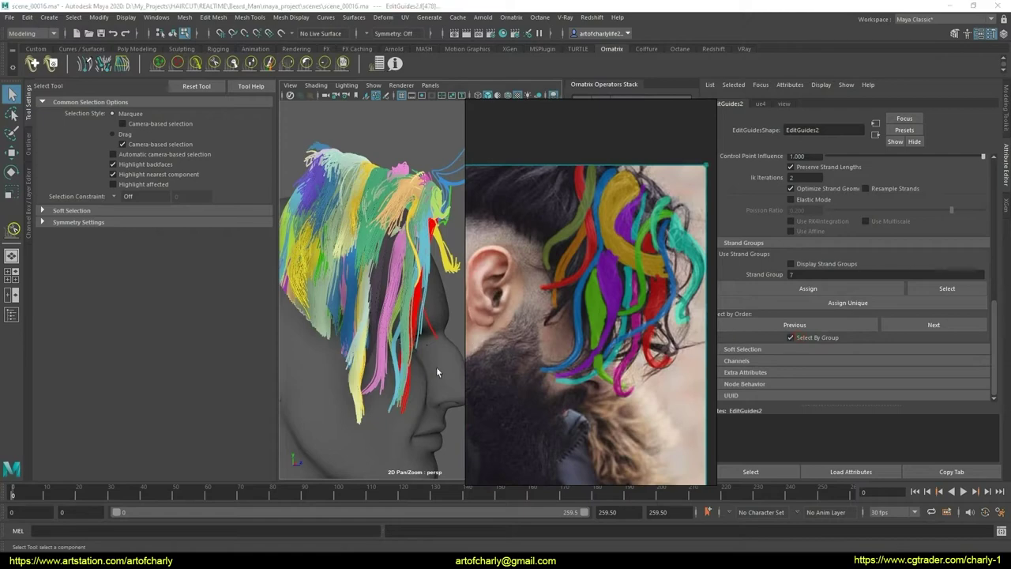
Step: Select the red strand group 55 and frame it in a side view with the ear
{"action": "mouse_move", "coordinate": [400, 411]}
{"action": "left_mouse_down", "text": "alt"}
{"action": "mouse_move", "coordinate": [472, 397]}
{"action": "mouse_move", "coordinate": [397, 357]}
{"action": "mouse_move", "coordinate": [364, 356]}
{"action": "mouse_move", "coordinate": [375, 340]}
{"action": "mouse_move", "coordinate": [423, 367]}
{"action": "mouse_move", "coordinate": [369, 381]}
{"action": "mouse_move", "coordinate": [334, 323]}
{"action": "mouse_move", "coordinate": [333, 350]}
{"action": "left_mouse_up", "text": "alt"}
{"action": "scroll", "coordinate": [348, 331], "scroll_direction": "up", "scroll_amount": 3}
{"action": "scroll", "coordinate": [366, 336], "scroll_direction": "up", "scroll_amount": 2}
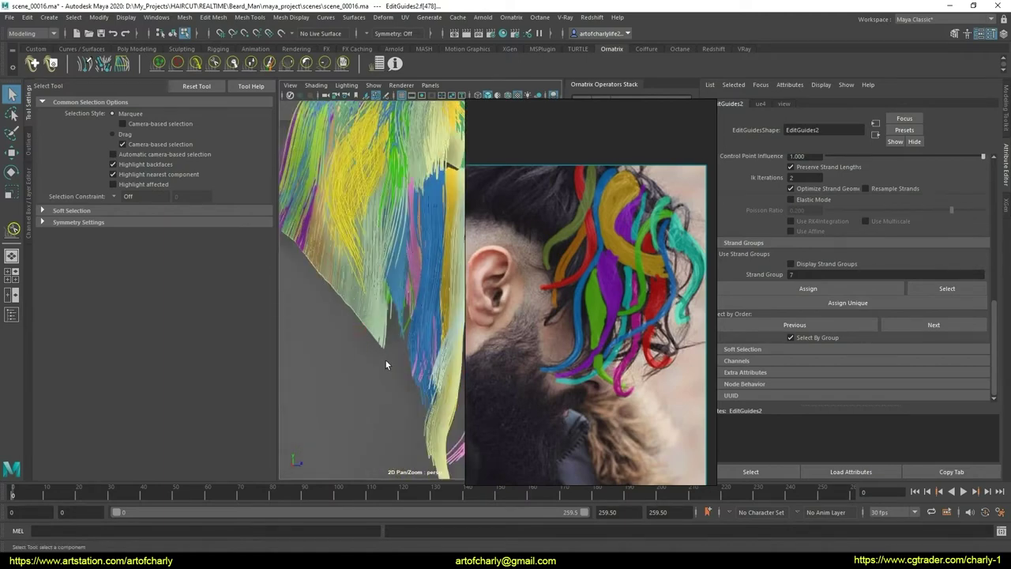
{"action": "left_click", "coordinate": [386, 361]}
{"action": "left_click_drag", "start_coordinate": [383, 363], "coordinate": [365, 311], "text": "alt"}
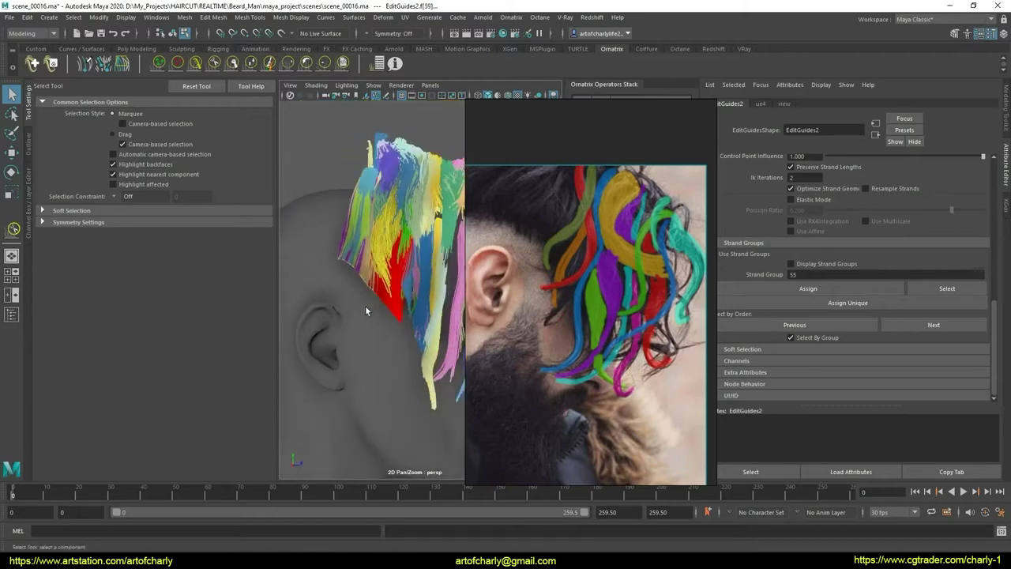
Step: Use the GrowShrink brush to lengthen the red strands near the ear downward, below the hair
{"action": "left_click", "coordinate": [251, 64]}
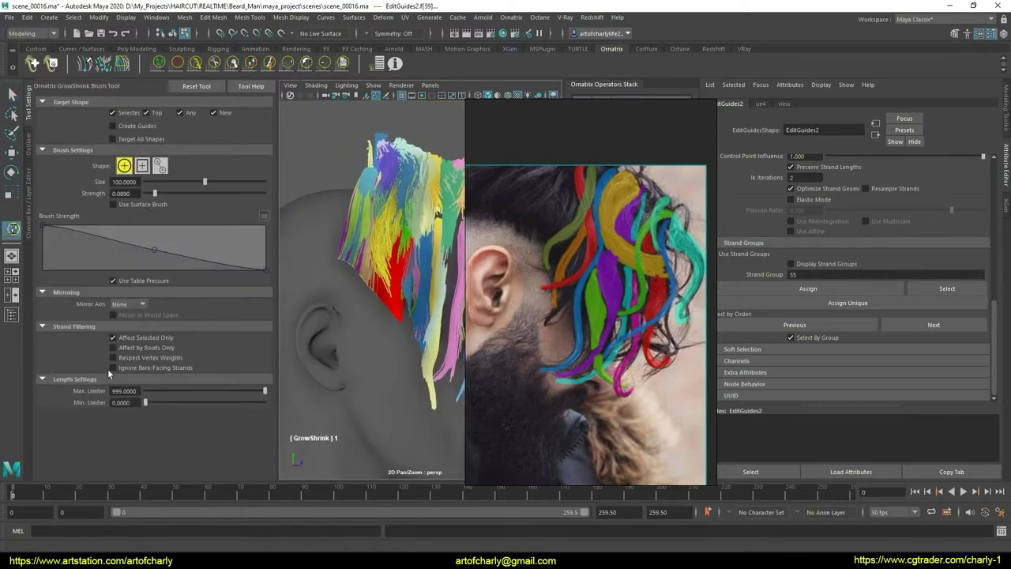
{"action": "right_click_drag", "start_coordinate": [357, 313], "coordinate": [363, 306], "text": "alt"}
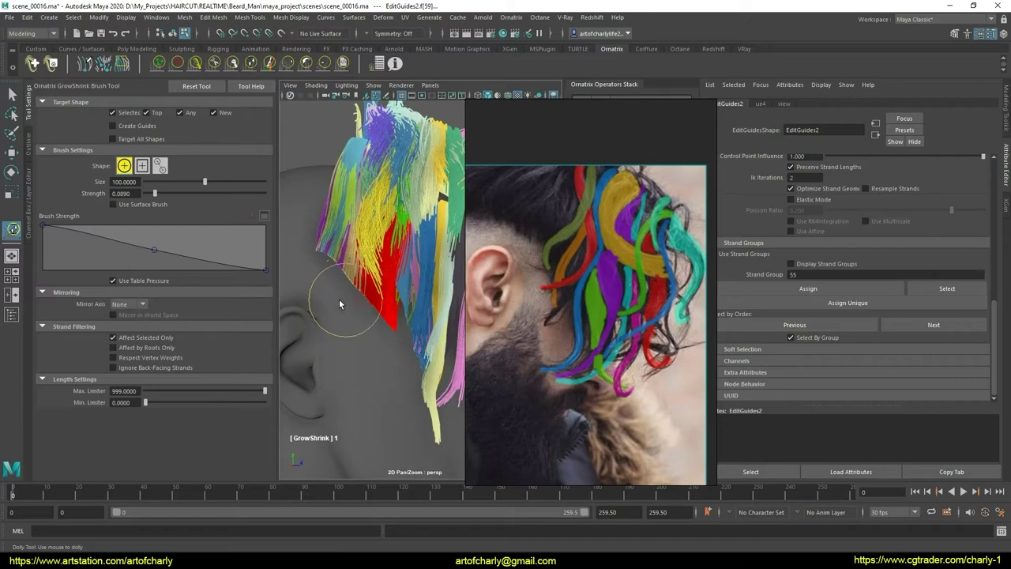
{"action": "left_click", "coordinate": [356, 291]}
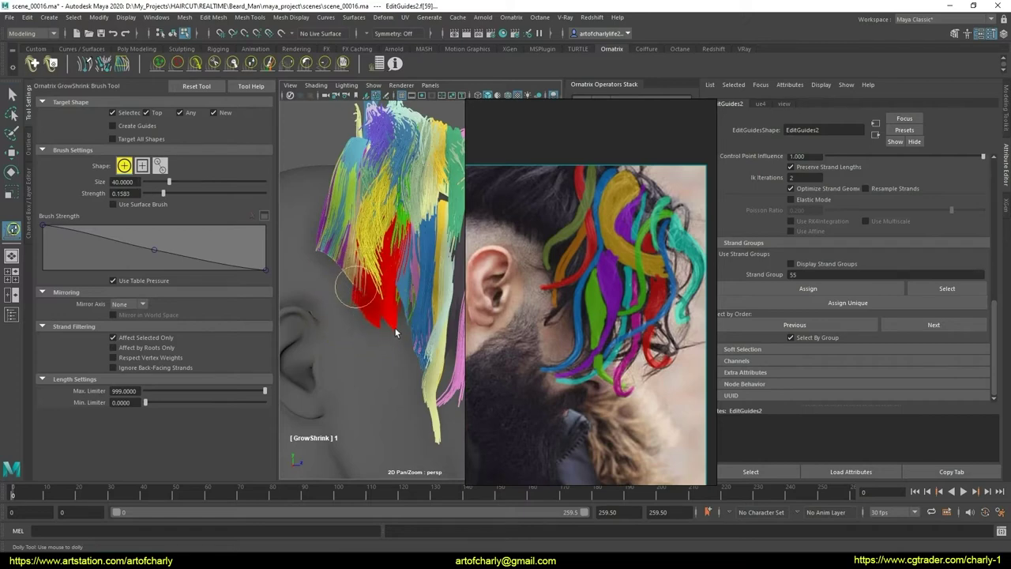
{"action": "mouse_move", "coordinate": [396, 333]}
{"action": "left_mouse_down"}
{"action": "mouse_move", "coordinate": [355, 312]}
{"action": "mouse_move", "coordinate": [311, 316]}
{"action": "mouse_move", "coordinate": [348, 334]}
{"action": "mouse_move", "coordinate": [315, 322]}
{"action": "mouse_move", "coordinate": [402, 325]}
{"action": "mouse_move", "coordinate": [365, 317]}
{"action": "mouse_move", "coordinate": [384, 255]}
{"action": "mouse_move", "coordinate": [379, 277]}
{"action": "mouse_move", "coordinate": [411, 306]}
{"action": "mouse_move", "coordinate": [340, 308]}
{"action": "mouse_move", "coordinate": [389, 310]}
{"action": "mouse_move", "coordinate": [381, 323]}
{"action": "mouse_move", "coordinate": [371, 311]}
{"action": "mouse_move", "coordinate": [384, 356]}
{"action": "mouse_move", "coordinate": [388, 335]}
{"action": "mouse_move", "coordinate": [411, 323]}
{"action": "left_mouse_up"}
{"action": "key", "text": "q"}
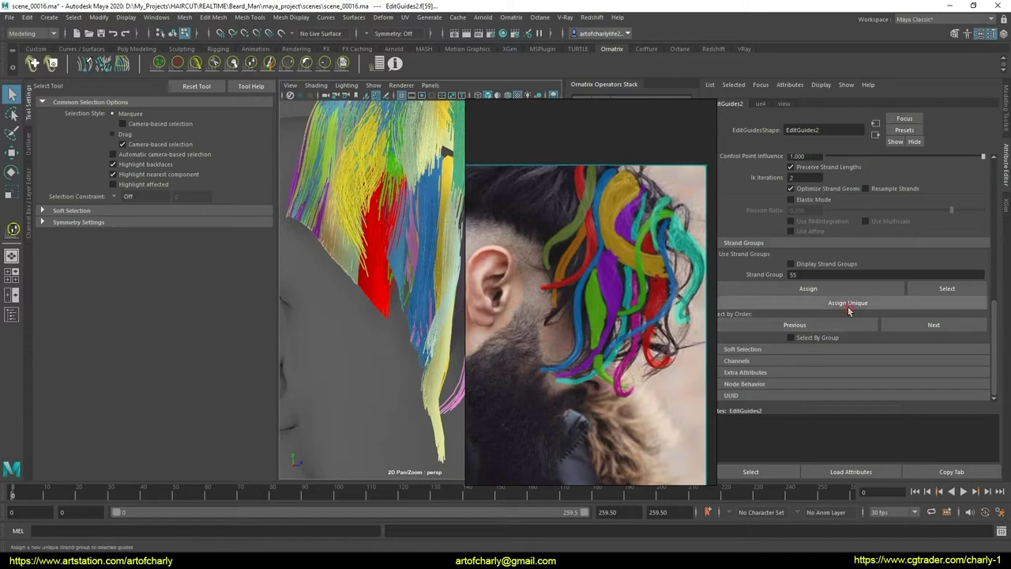
{"action": "left_click", "coordinate": [253, 68]}
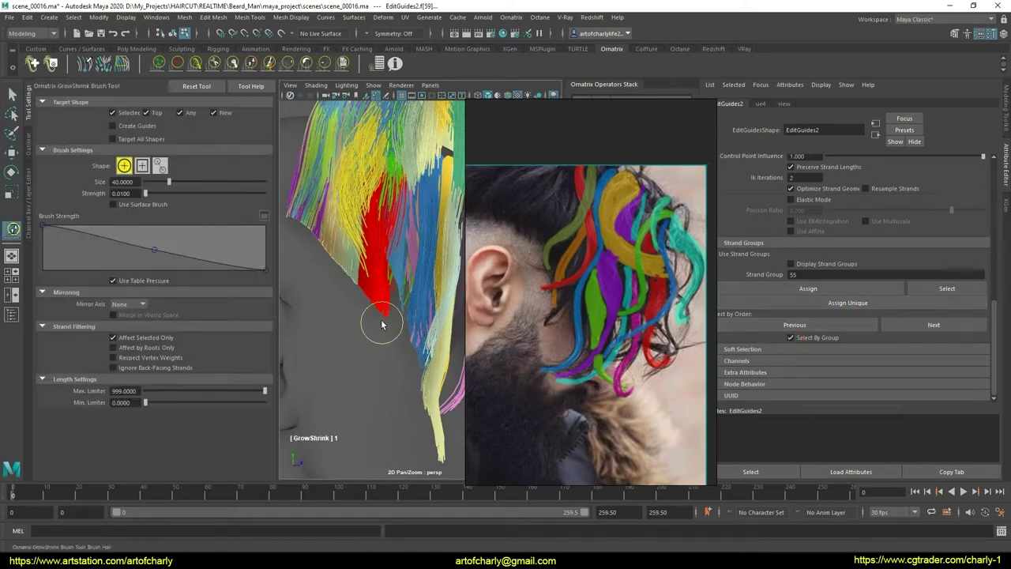
{"action": "left_click_drag", "start_coordinate": [377, 299], "coordinate": [376, 303]}
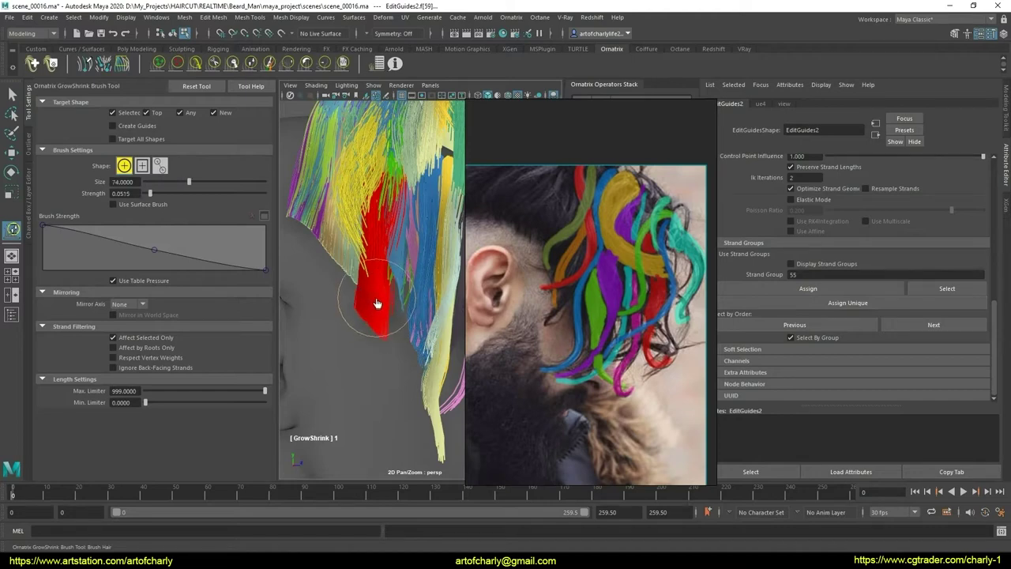
{"action": "left_click", "coordinate": [200, 67]}
{"action": "scroll", "coordinate": [421, 300], "scroll_direction": "down", "scroll_amount": 2}
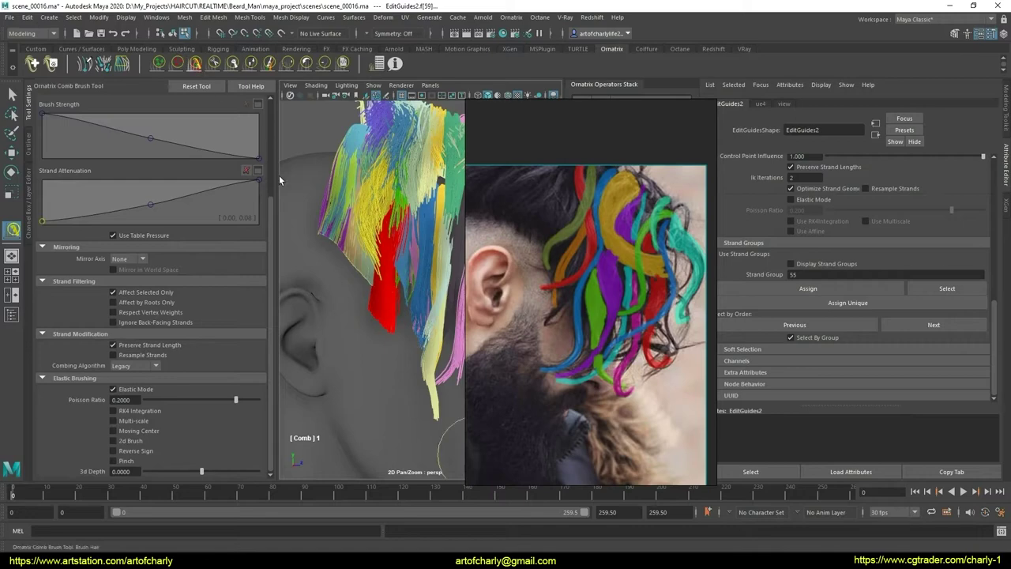
Step: Turn off the comb's Elastic Mode and check the available combing algorithms
{"action": "mouse_move", "coordinate": [280, 180]}
{"action": "left_mouse_down", "text": "alt"}
{"action": "mouse_move", "coordinate": [371, 347]}
{"action": "mouse_move", "coordinate": [380, 307]}
{"action": "mouse_move", "coordinate": [363, 339]}
{"action": "left_mouse_up", "text": "alt"}
{"action": "left_click", "coordinate": [131, 388]}
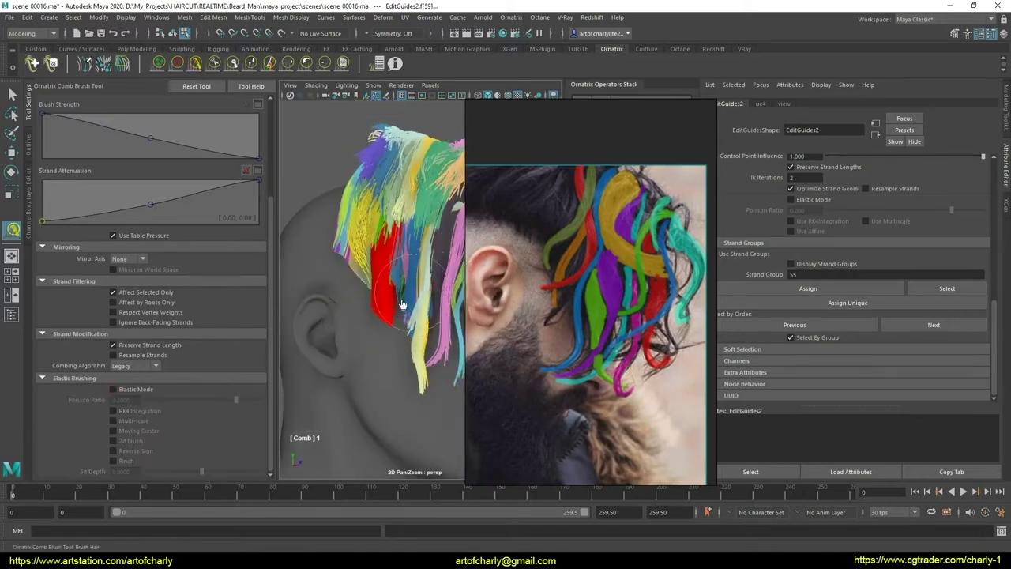
{"action": "left_click", "coordinate": [155, 367]}
{"action": "mouse_move", "coordinate": [381, 326]}
{"action": "left_mouse_down", "text": "alt"}
{"action": "mouse_move", "coordinate": [350, 323]}
{"action": "mouse_move", "coordinate": [388, 309]}
{"action": "mouse_move", "coordinate": [366, 300]}
{"action": "mouse_move", "coordinate": [404, 308]}
{"action": "mouse_move", "coordinate": [305, 309]}
{"action": "left_mouse_up", "text": "alt"}
{"action": "mouse_move", "coordinate": [305, 309]}
{"action": "right_mouse_down", "text": "alt"}
{"action": "mouse_move", "coordinate": [406, 316]}
{"action": "mouse_move", "coordinate": [361, 335]}
{"action": "mouse_move", "coordinate": [391, 347]}
{"action": "mouse_move", "coordinate": [371, 340]}
{"action": "right_mouse_up", "text": "alt"}
Step: Gather the red strands into a narrower clump with the User Brush
{"action": "left_click", "coordinate": [343, 63]}
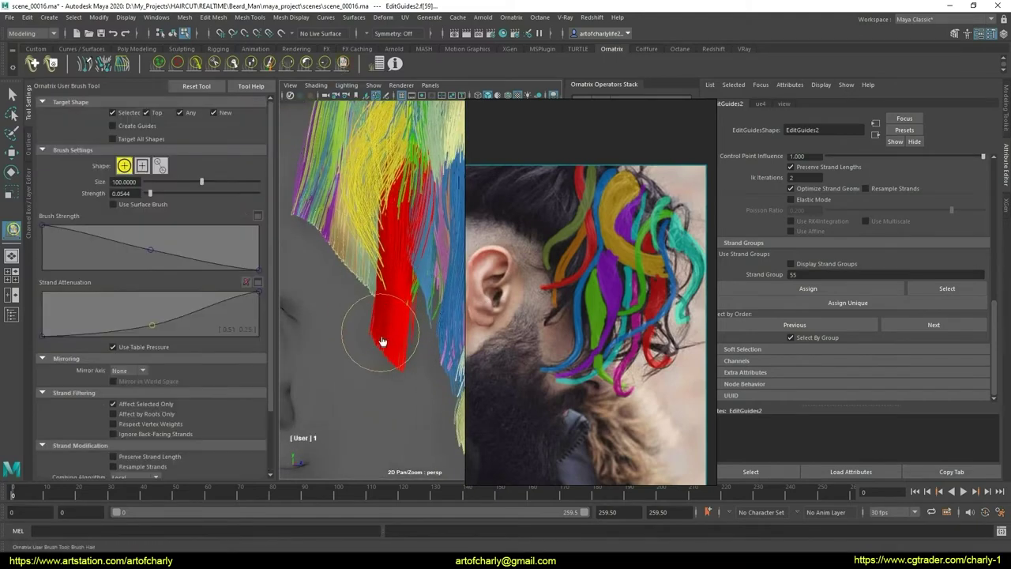
{"action": "left_click_drag", "start_coordinate": [382, 341], "coordinate": [387, 354]}
{"action": "key", "text": "y"}
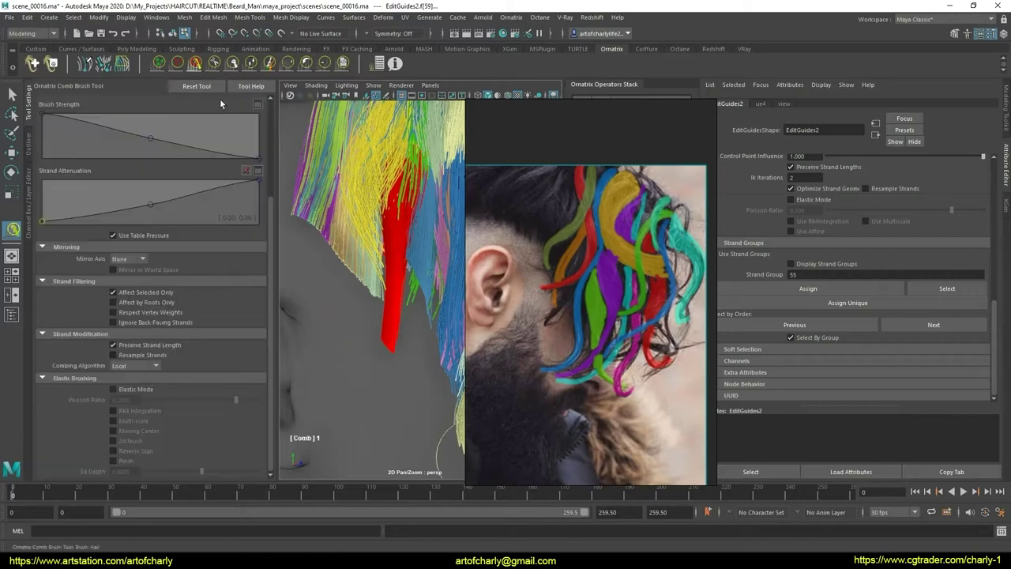
{"action": "mouse_move", "coordinate": [340, 304]}
{"action": "right_mouse_down", "text": "alt"}
{"action": "mouse_move", "coordinate": [361, 316]}
{"action": "mouse_move", "coordinate": [367, 308]}
{"action": "right_mouse_up", "text": "alt"}
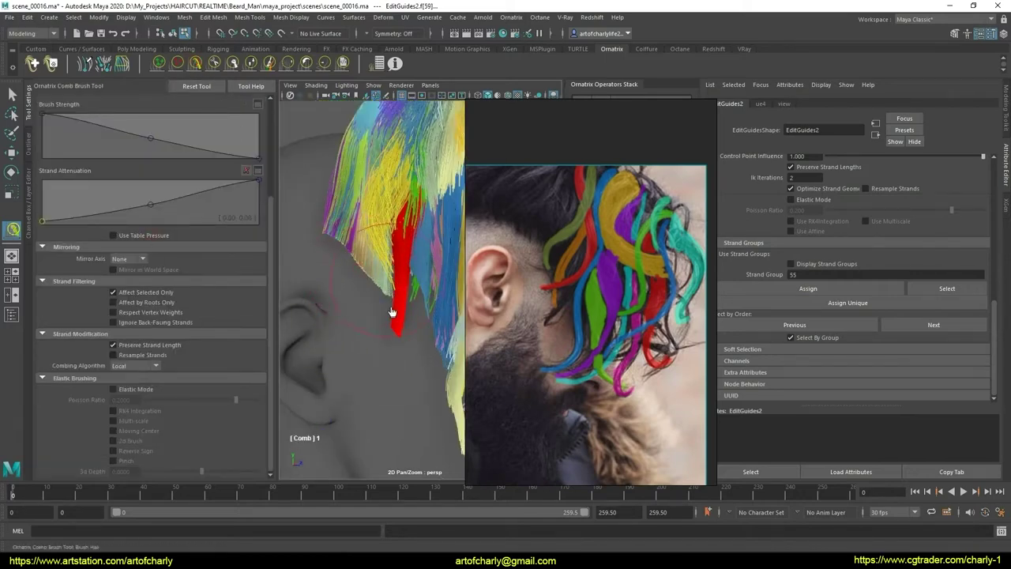
{"action": "left_click_drag", "start_coordinate": [391, 312], "coordinate": [399, 332], "text": "alt"}
{"action": "mouse_move", "coordinate": [340, 305]}
{"action": "left_mouse_down", "text": "alt"}
{"action": "mouse_move", "coordinate": [403, 326]}
{"action": "mouse_move", "coordinate": [383, 350]}
{"action": "mouse_move", "coordinate": [414, 354]}
{"action": "mouse_move", "coordinate": [339, 341]}
{"action": "left_mouse_up", "text": "alt"}
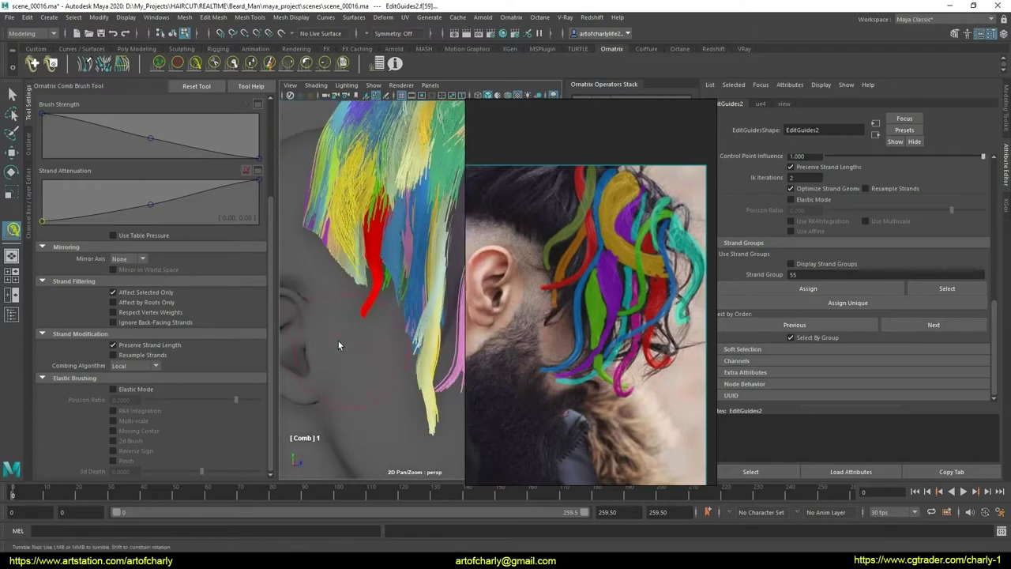
Step: Choose the Smooth Brush and set its Combing Algorithm to Local
{"action": "left_click", "coordinate": [325, 64]}
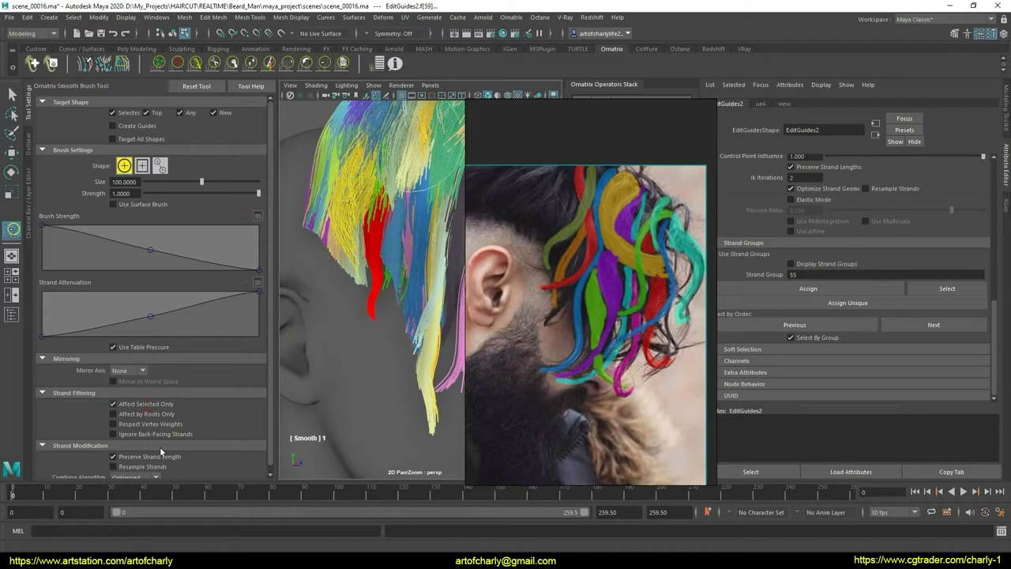
{"action": "left_click", "coordinate": [154, 475]}
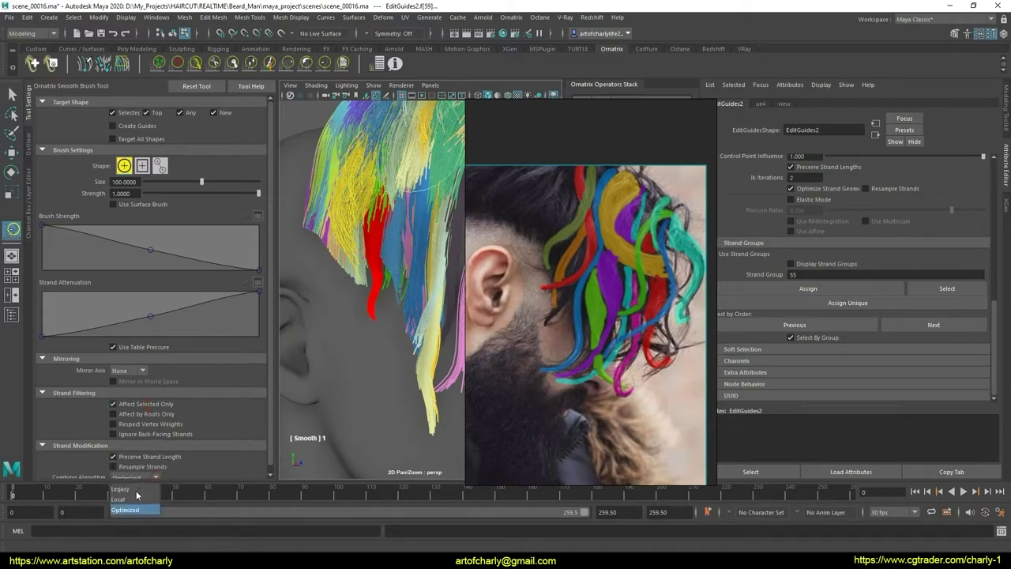
{"action": "left_click", "coordinate": [139, 499]}
{"action": "mouse_move", "coordinate": [422, 310]}
{"action": "left_mouse_down", "text": "alt"}
{"action": "mouse_move", "coordinate": [396, 325]}
{"action": "mouse_move", "coordinate": [410, 326]}
{"action": "left_mouse_up", "text": "alt"}
Step: Comb the red strand clump into shape, undoing the unwanted comb stroke
{"action": "right_click_drag", "start_coordinate": [396, 360], "coordinate": [365, 348]}
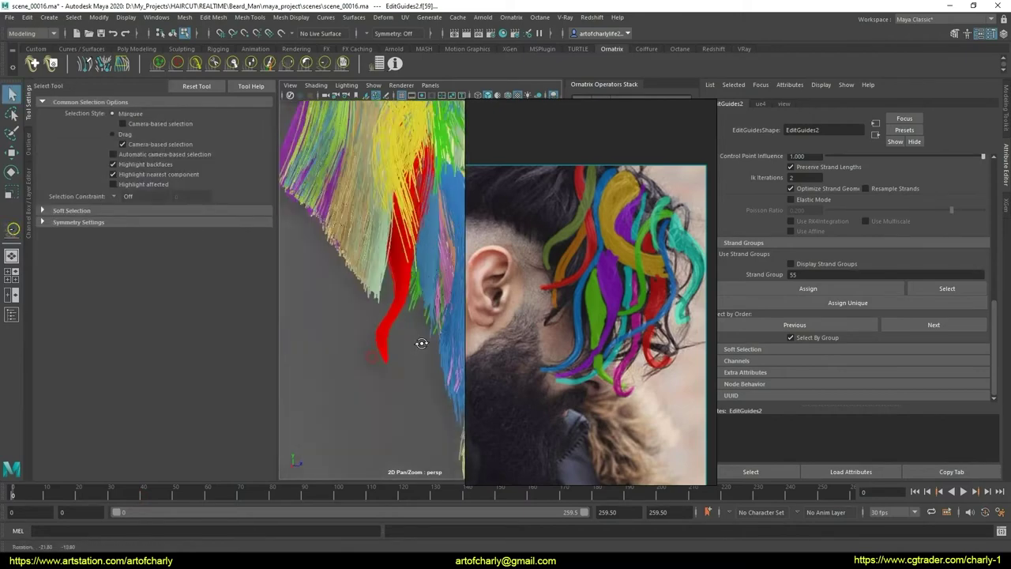
{"action": "mouse_move", "coordinate": [365, 348]}
{"action": "left_mouse_down", "text": "alt"}
{"action": "mouse_move", "coordinate": [428, 330]}
{"action": "mouse_move", "coordinate": [395, 346]}
{"action": "left_mouse_up", "text": "alt"}
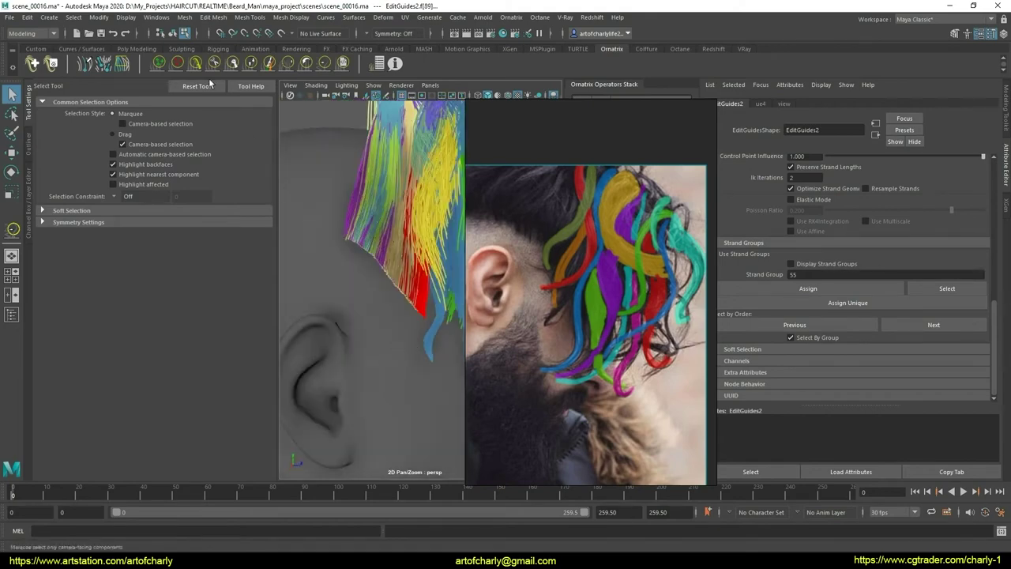
{"action": "key", "text": "y"}
{"action": "left_click", "coordinate": [269, 64]}
{"action": "mouse_move", "coordinate": [360, 285]}
{"action": "left_mouse_down", "text": "alt"}
{"action": "mouse_move", "coordinate": [398, 298]}
{"action": "mouse_move", "coordinate": [373, 289]}
{"action": "mouse_move", "coordinate": [418, 286]}
{"action": "left_mouse_up", "text": "alt"}
{"action": "left_click", "coordinate": [197, 66]}
{"action": "left_click_drag", "start_coordinate": [320, 252], "coordinate": [348, 264]}
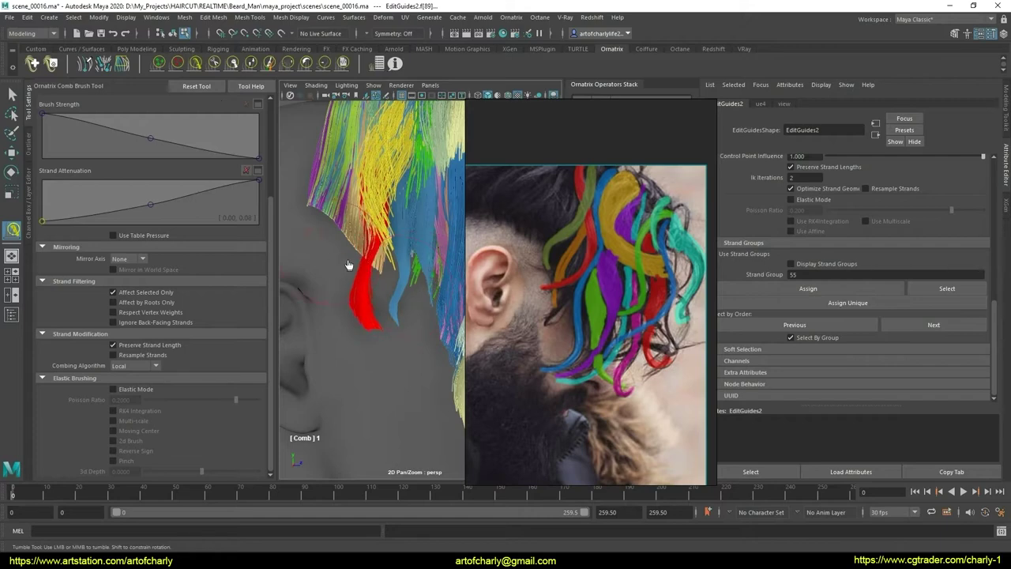
{"action": "mouse_move", "coordinate": [379, 306]}
{"action": "left_mouse_down", "text": "alt"}
{"action": "mouse_move", "coordinate": [451, 287]}
{"action": "mouse_move", "coordinate": [368, 277]}
{"action": "left_mouse_up", "text": "alt"}
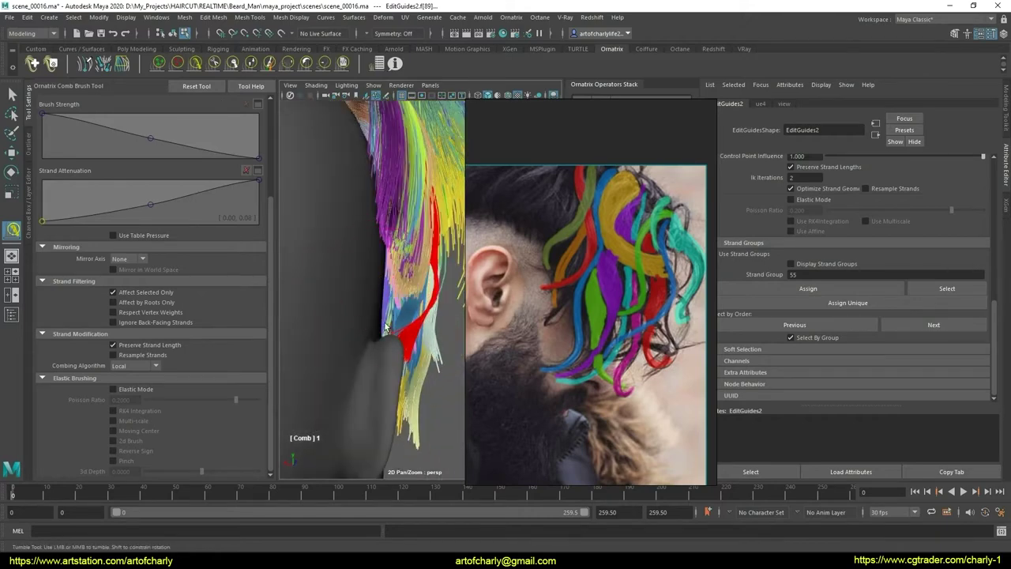
{"action": "key", "text": "ctrl+z"}
Step: Refine the red and blue locks with the User and GrowShrink brushes, reviewing around the neck
{"action": "left_click", "coordinate": [341, 63]}
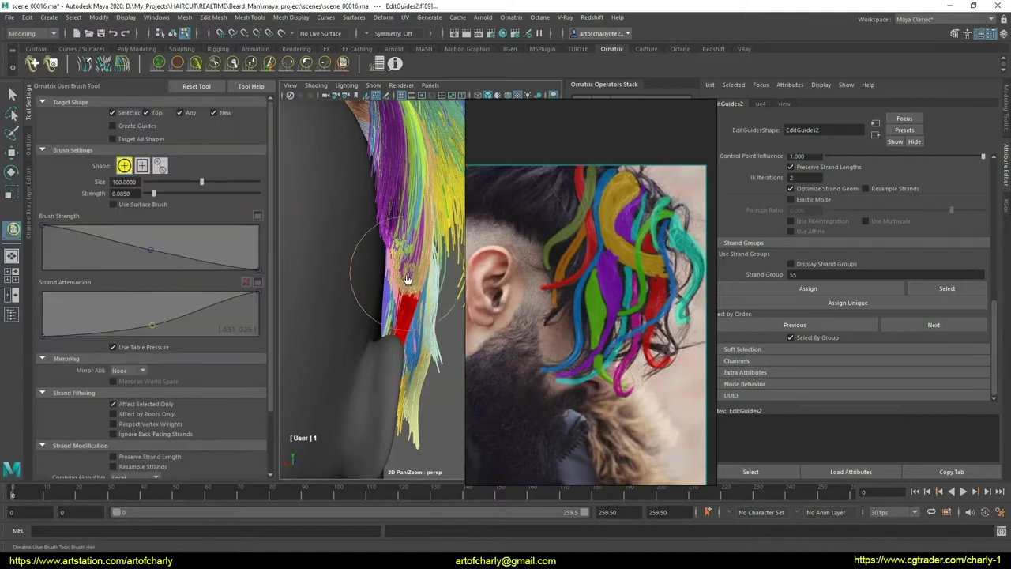
{"action": "mouse_move", "coordinate": [384, 300]}
{"action": "left_mouse_down", "text": "alt"}
{"action": "mouse_move", "coordinate": [332, 294]}
{"action": "mouse_move", "coordinate": [397, 290]}
{"action": "mouse_move", "coordinate": [378, 351]}
{"action": "left_mouse_up", "text": "alt"}
{"action": "key", "text": "y"}
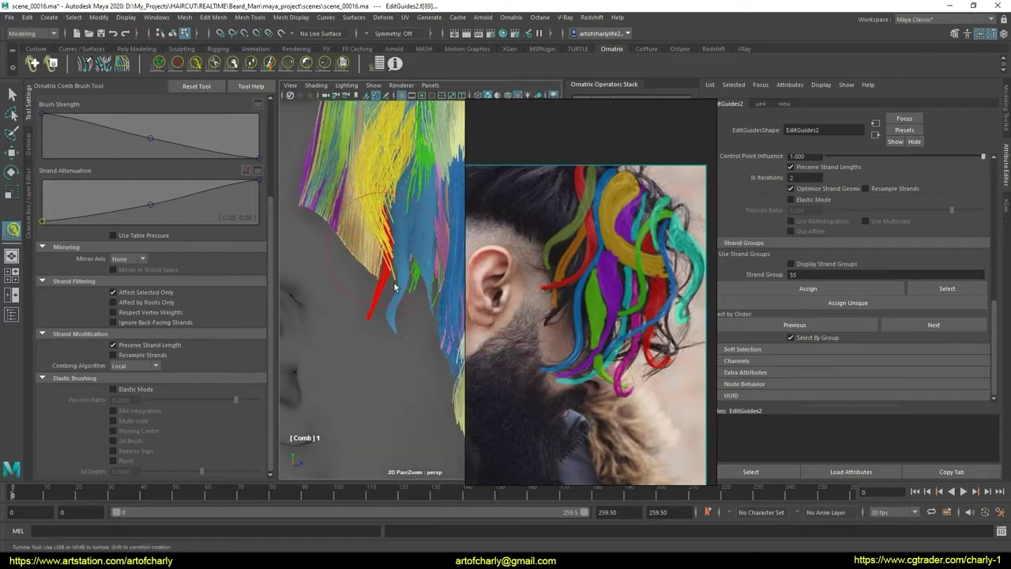
{"action": "mouse_move", "coordinate": [395, 288]}
{"action": "left_mouse_down", "text": "alt"}
{"action": "mouse_move", "coordinate": [343, 294]}
{"action": "mouse_move", "coordinate": [434, 241]}
{"action": "mouse_move", "coordinate": [391, 237]}
{"action": "mouse_move", "coordinate": [345, 195]}
{"action": "left_mouse_up", "text": "alt"}
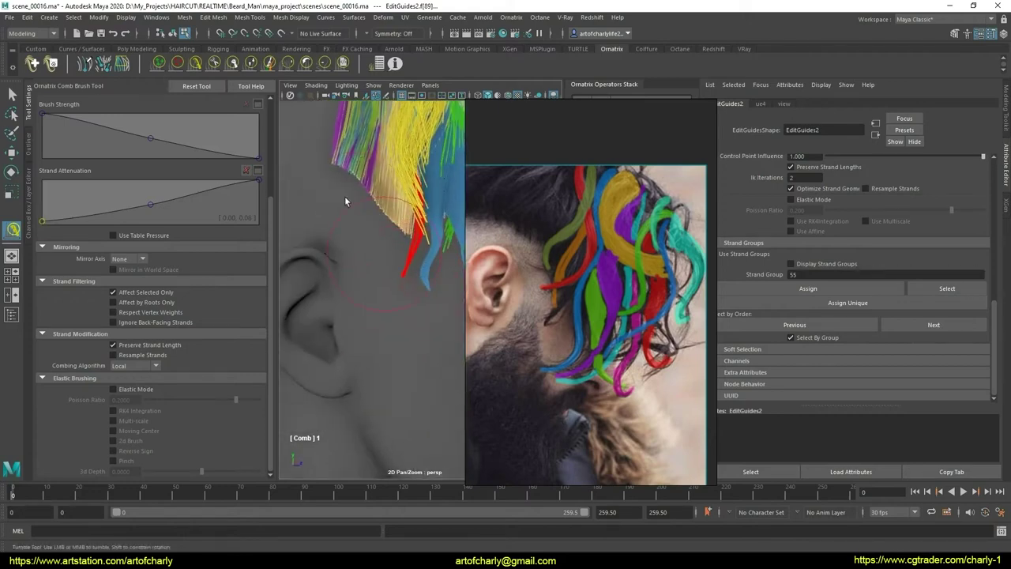
{"action": "left_click", "coordinate": [250, 63]}
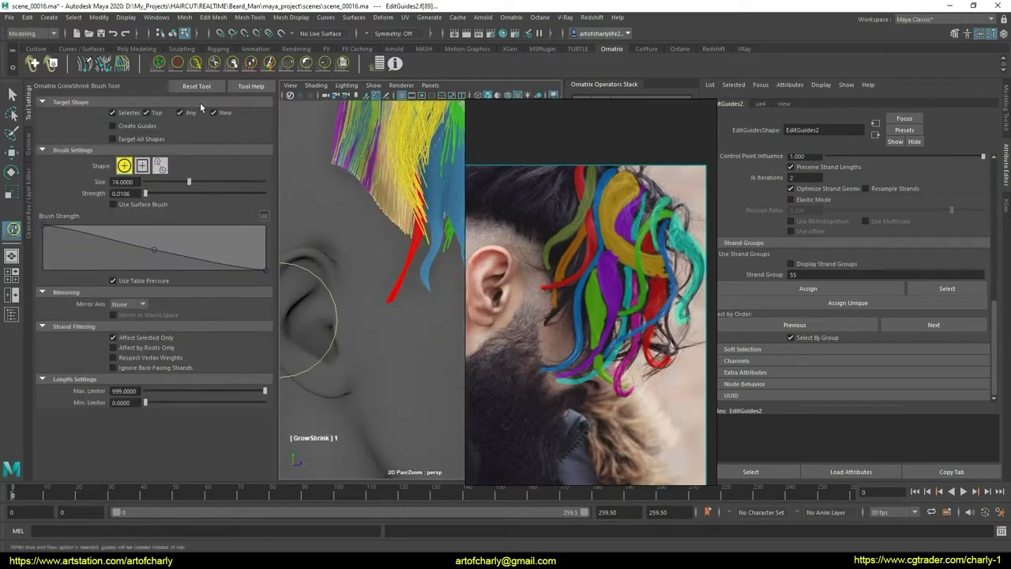
{"action": "key", "text": "y"}
{"action": "mouse_move", "coordinate": [364, 305]}
{"action": "left_mouse_down", "text": "alt"}
{"action": "mouse_move", "coordinate": [357, 330]}
{"action": "mouse_move", "coordinate": [378, 336]}
{"action": "mouse_move", "coordinate": [337, 323]}
{"action": "mouse_move", "coordinate": [341, 343]}
{"action": "mouse_move", "coordinate": [338, 303]}
{"action": "left_mouse_up", "text": "alt"}
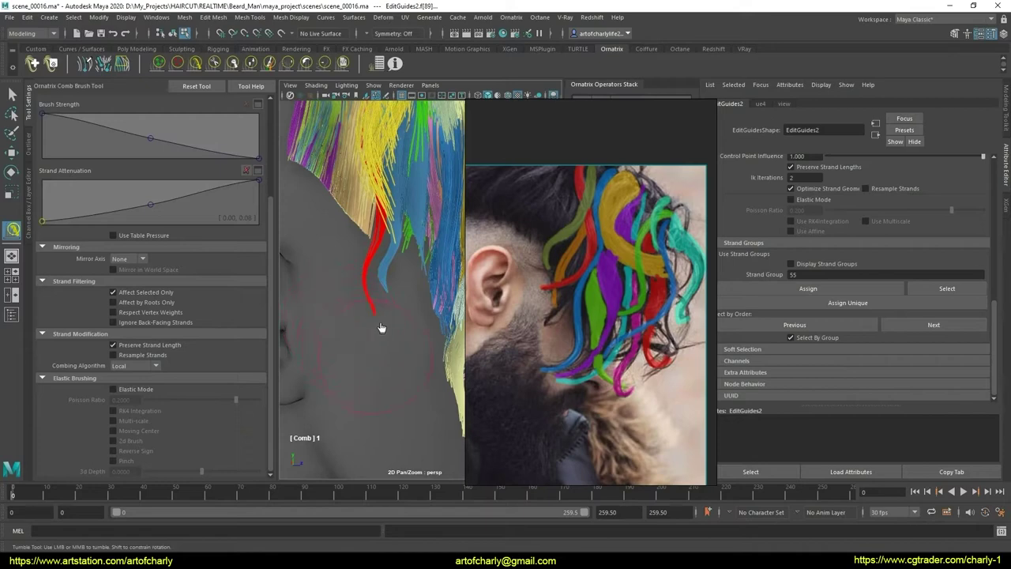
{"action": "mouse_move", "coordinate": [414, 326]}
{"action": "left_mouse_down", "text": "alt"}
{"action": "mouse_move", "coordinate": [444, 321]}
{"action": "mouse_move", "coordinate": [428, 247]}
{"action": "left_mouse_up", "text": "alt"}
{"action": "left_click_drag", "start_coordinate": [418, 282], "coordinate": [400, 285], "text": "alt"}
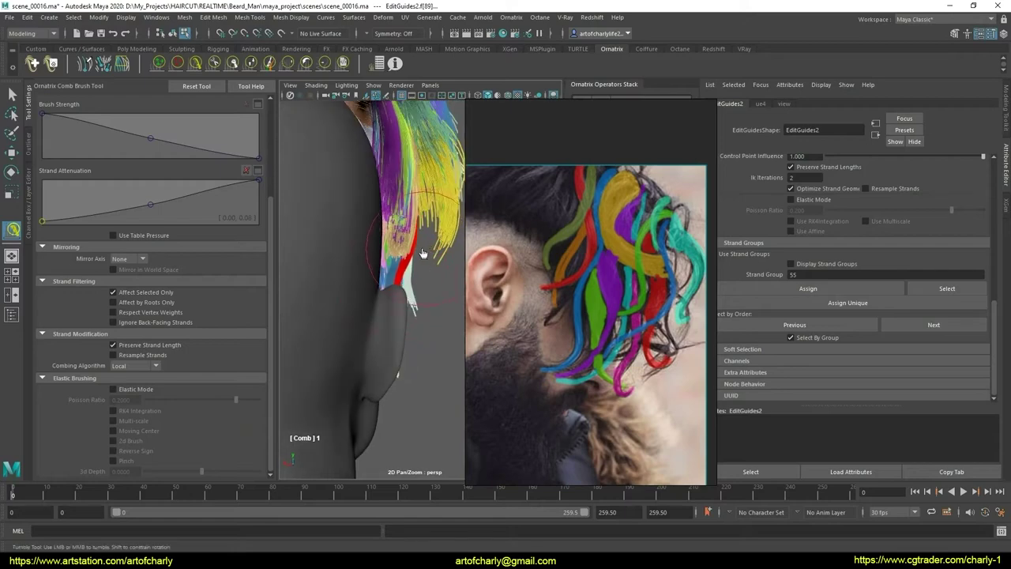
{"action": "mouse_move", "coordinate": [403, 335]}
{"action": "left_mouse_down", "text": "alt"}
{"action": "mouse_move", "coordinate": [350, 320]}
{"action": "mouse_move", "coordinate": [378, 316]}
{"action": "mouse_move", "coordinate": [369, 357]}
{"action": "mouse_move", "coordinate": [387, 379]}
{"action": "mouse_move", "coordinate": [370, 368]}
{"action": "left_mouse_up", "text": "alt"}
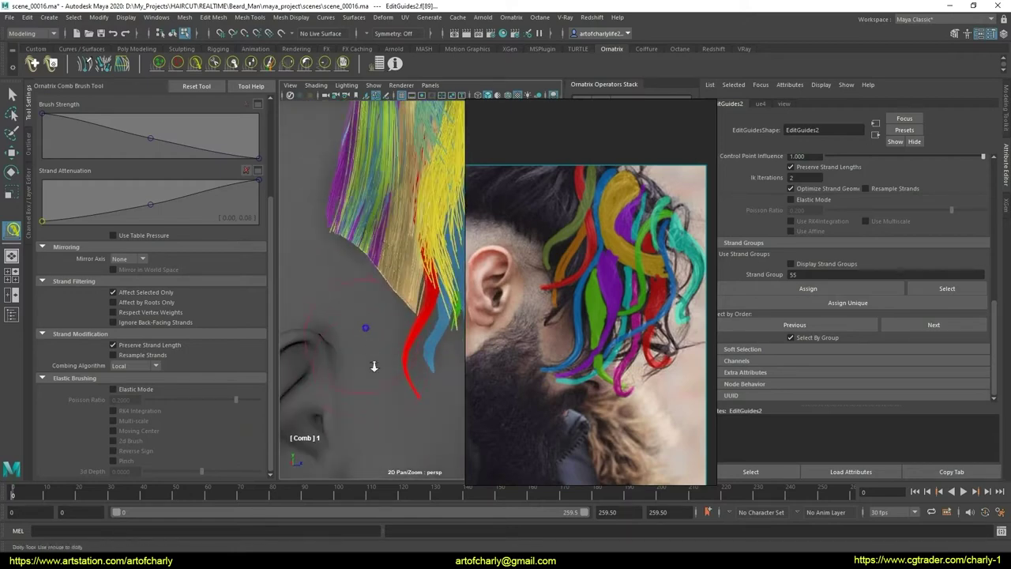
{"action": "right_click_drag", "start_coordinate": [370, 368], "coordinate": [374, 359], "text": "alt"}
{"action": "key", "text": "q"}
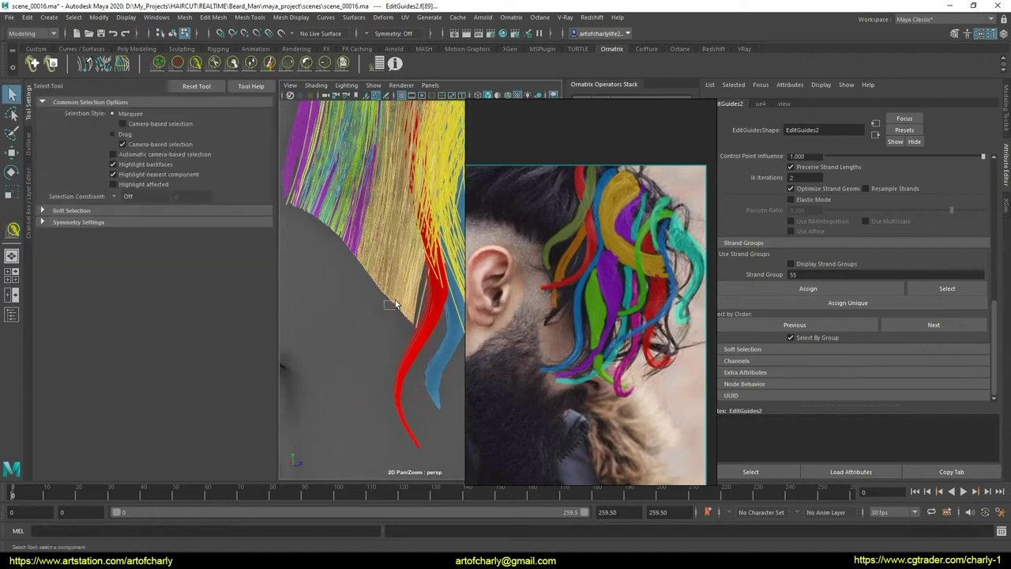
Step: Select a region of guides and lift the red strand tip higher with the User Brush
{"action": "mouse_move", "coordinate": [396, 297]}
{"action": "left_mouse_down"}
{"action": "mouse_move", "coordinate": [368, 286]}
{"action": "mouse_move", "coordinate": [346, 318]}
{"action": "mouse_move", "coordinate": [387, 353]}
{"action": "mouse_move", "coordinate": [353, 266]}
{"action": "left_mouse_up"}
{"action": "left_click", "coordinate": [343, 64]}
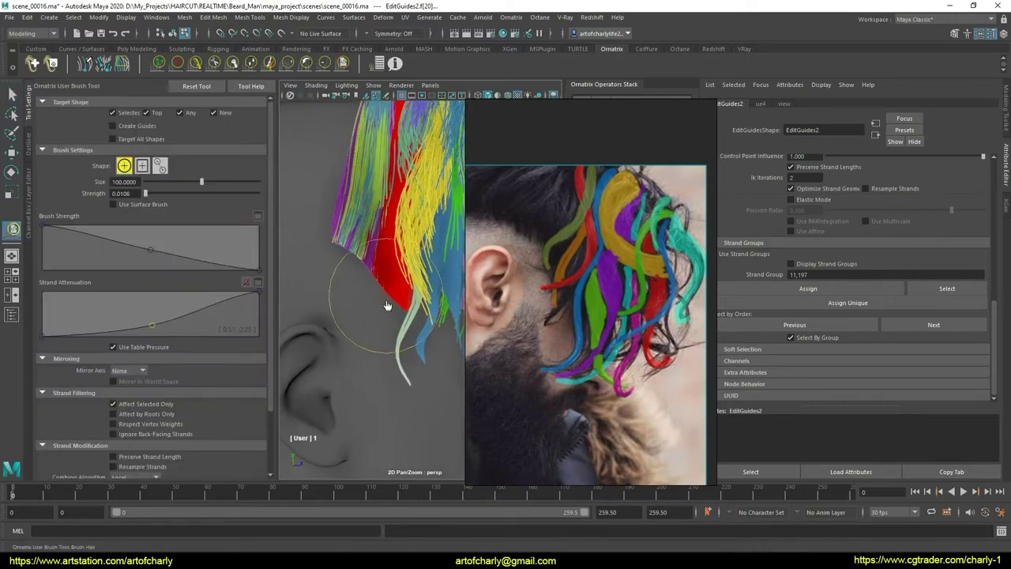
{"action": "left_click_drag", "start_coordinate": [387, 306], "coordinate": [387, 314]}
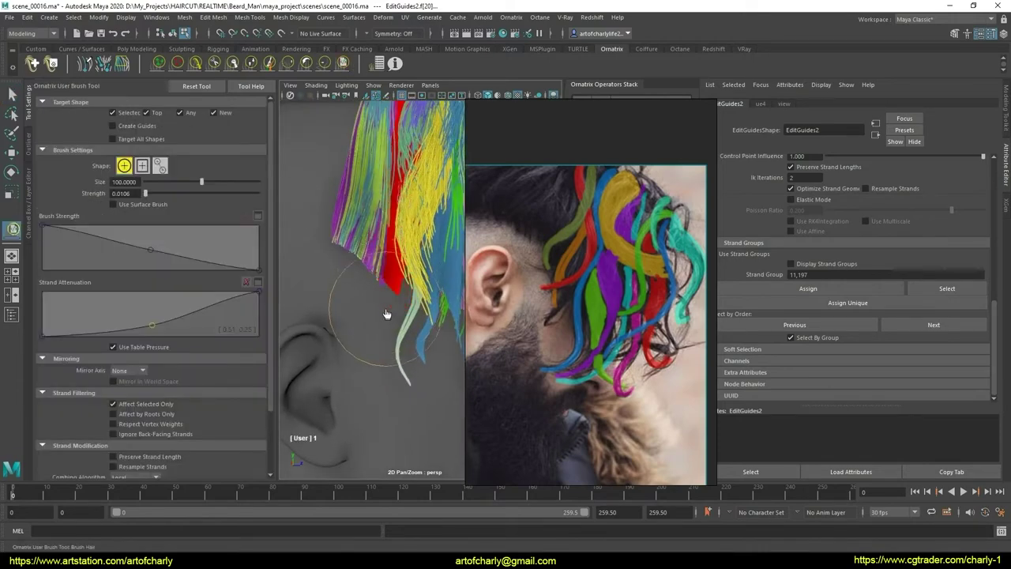
{"action": "left_click", "coordinate": [249, 66]}
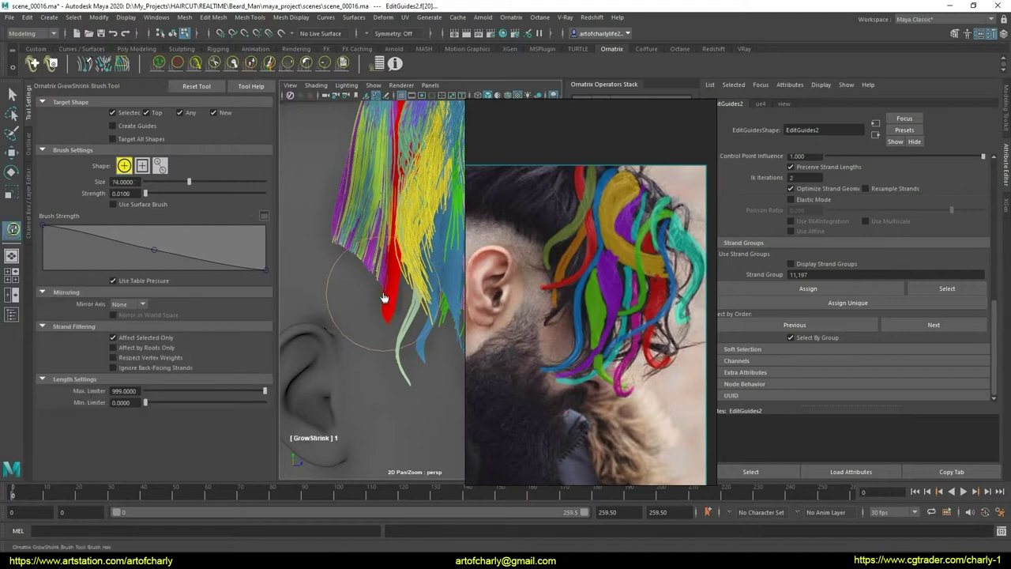
{"action": "left_click", "coordinate": [195, 64]}
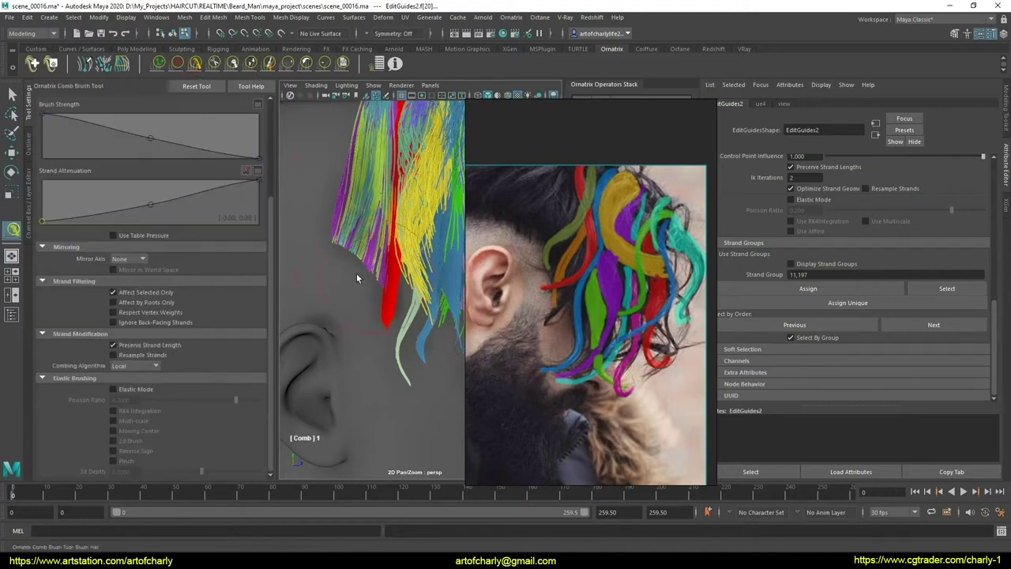
Step: Shift the reference photo slightly right and brush the strands near the ear downward
{"action": "mouse_move", "coordinate": [360, 316]}
{"action": "left_mouse_down", "text": "alt"}
{"action": "mouse_move", "coordinate": [392, 250]}
{"action": "mouse_move", "coordinate": [405, 255]}
{"action": "left_mouse_up", "text": "alt"}
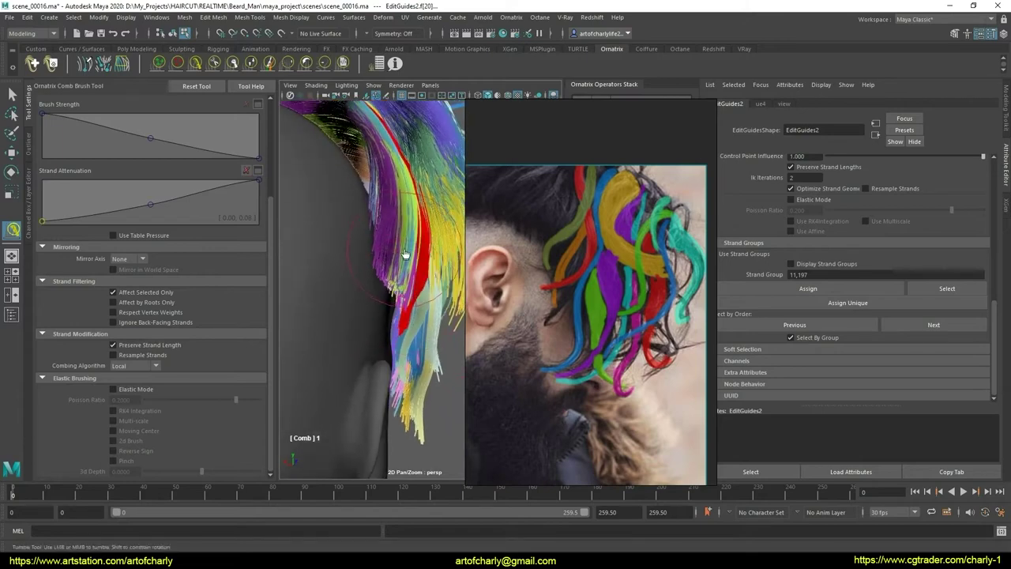
{"action": "mouse_move", "coordinate": [399, 326]}
{"action": "left_mouse_down", "text": "alt"}
{"action": "mouse_move", "coordinate": [446, 318]}
{"action": "mouse_move", "coordinate": [433, 319]}
{"action": "mouse_move", "coordinate": [443, 342]}
{"action": "mouse_move", "coordinate": [443, 327]}
{"action": "left_mouse_up", "text": "alt"}
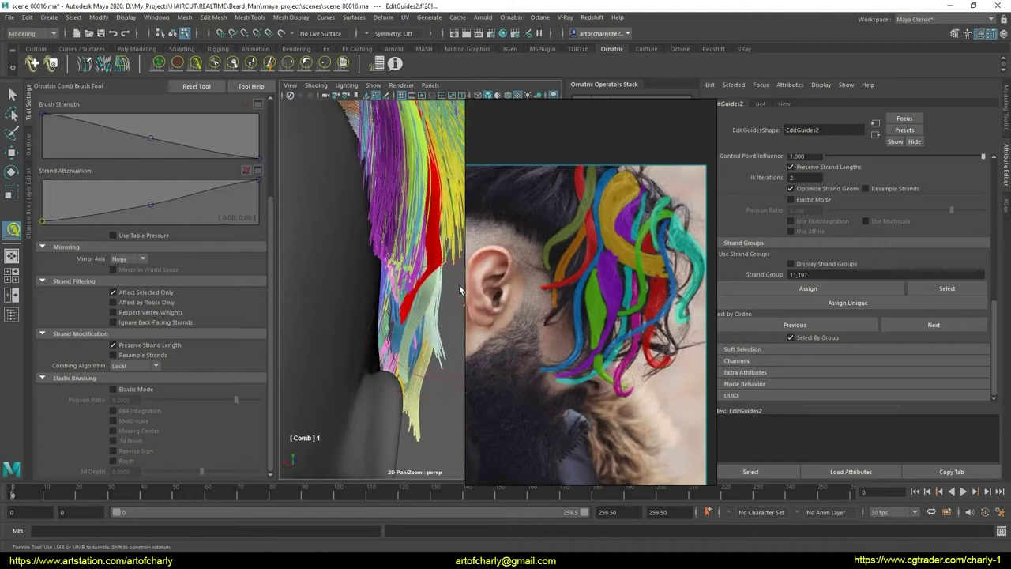
{"action": "left_click_drag", "start_coordinate": [460, 290], "coordinate": [467, 286]}
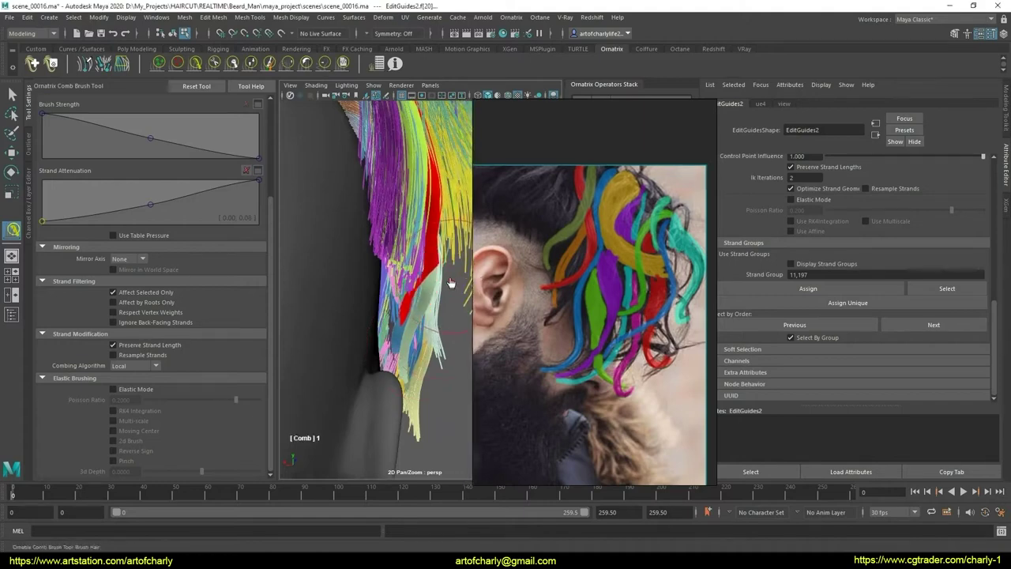
{"action": "left_click", "coordinate": [341, 63]}
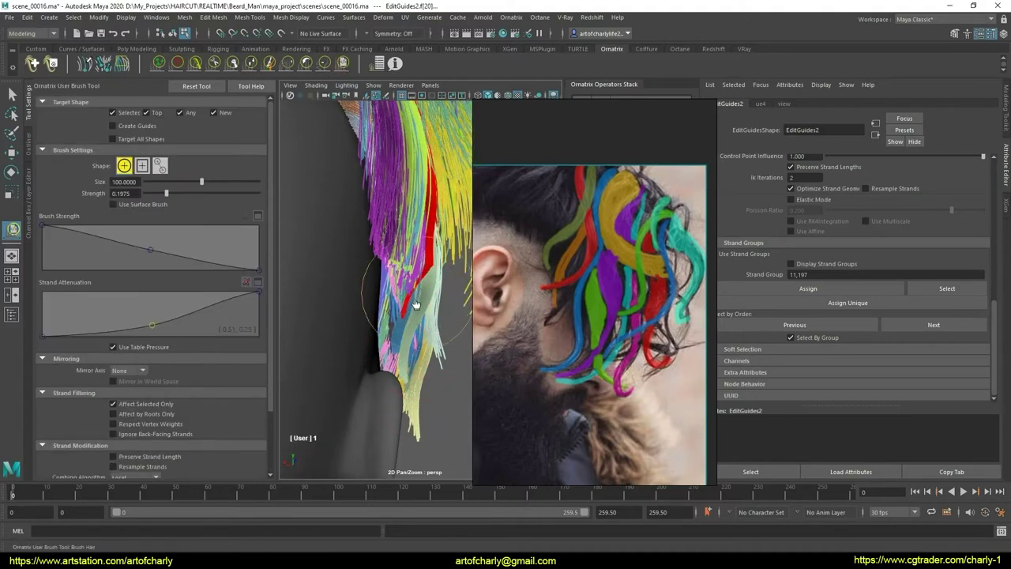
{"action": "left_click_drag", "start_coordinate": [395, 293], "coordinate": [417, 305]}
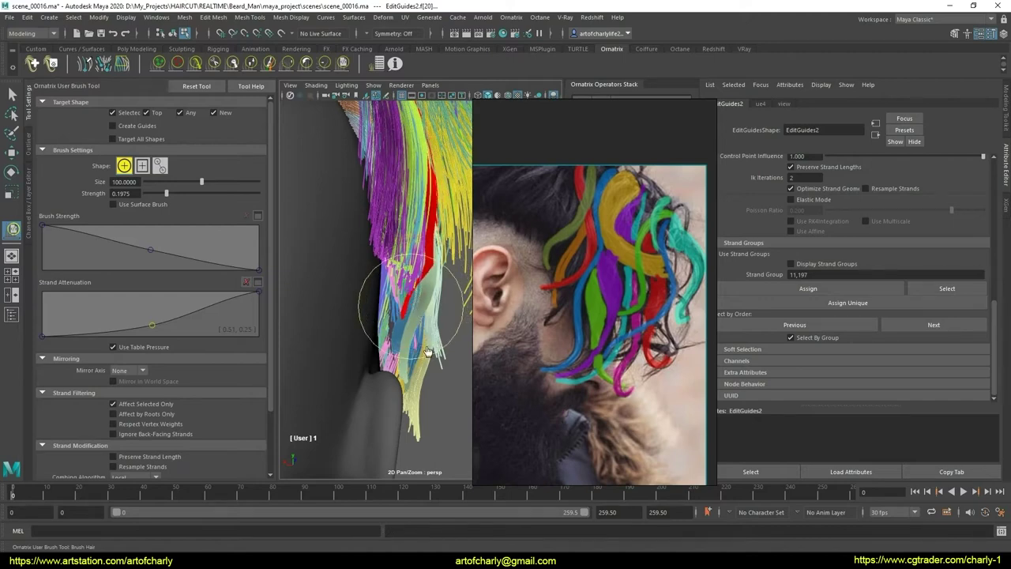
{"action": "right_click_drag", "start_coordinate": [384, 312], "coordinate": [355, 287], "text": "alt"}
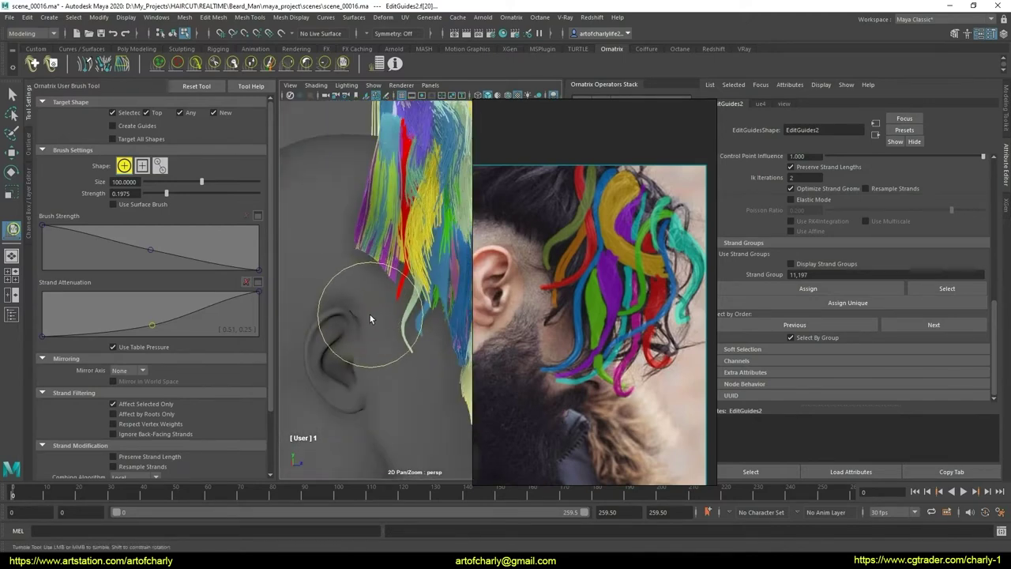
Step: Return to the Select Tool and tumble the view to reveal the ear under the hair
{"action": "key", "text": "q"}
{"action": "mouse_move", "coordinate": [370, 315]}
{"action": "left_mouse_down", "text": "alt"}
{"action": "mouse_move", "coordinate": [462, 301]}
{"action": "mouse_move", "coordinate": [358, 315]}
{"action": "left_mouse_up", "text": "alt"}
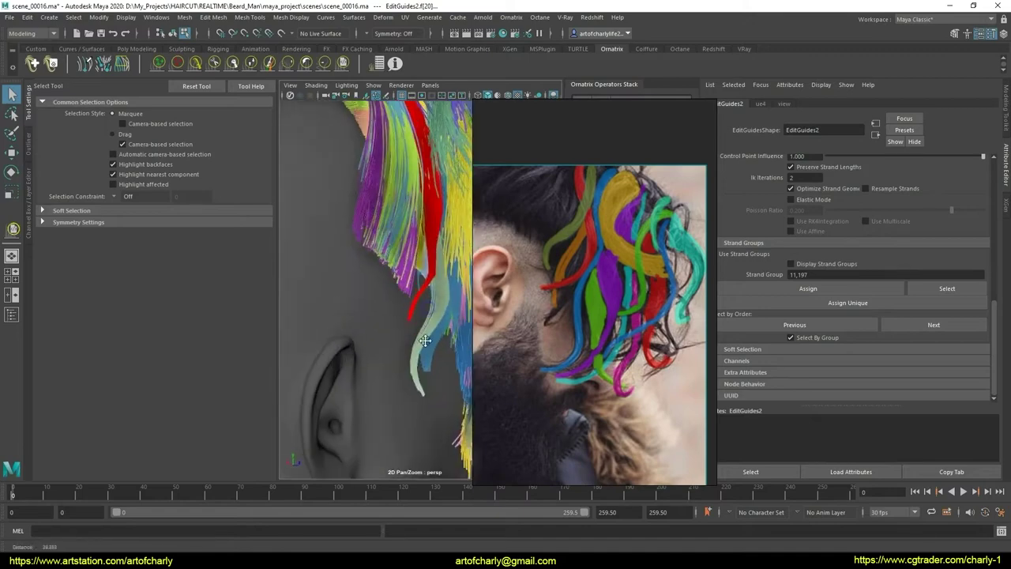
{"action": "scroll", "coordinate": [358, 314], "scroll_direction": "up", "scroll_amount": 5}
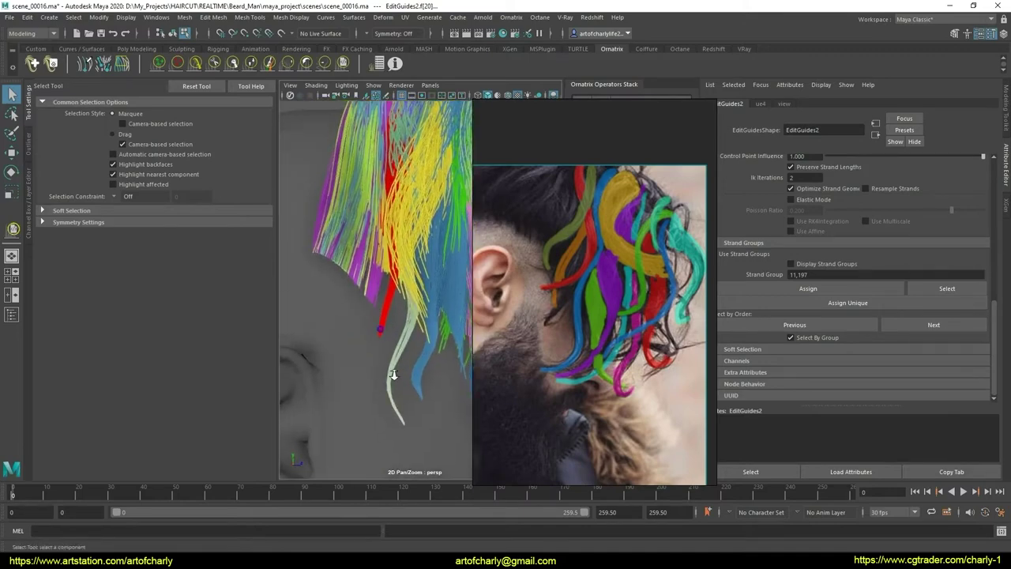
{"action": "scroll", "coordinate": [402, 321], "scroll_direction": "up", "scroll_amount": 2}
{"action": "mouse_move", "coordinate": [395, 320]}
{"action": "left_mouse_down", "text": "alt"}
{"action": "mouse_move", "coordinate": [377, 328]}
{"action": "mouse_move", "coordinate": [415, 236]}
{"action": "left_mouse_up", "text": "alt"}
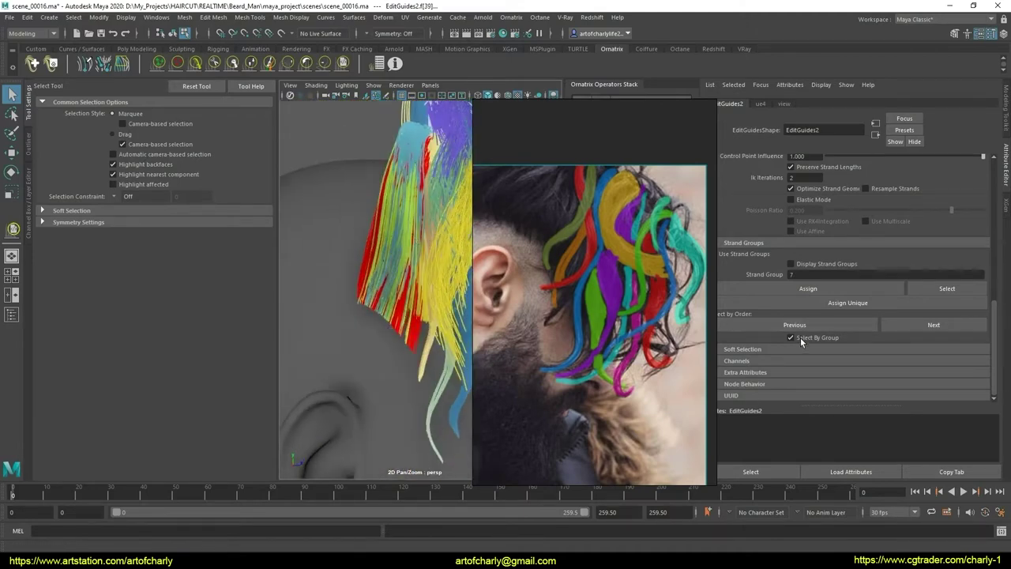
Step: Select guides with Select By Group enabled and lengthen the red strands downward
{"action": "left_click_drag", "start_coordinate": [345, 240], "coordinate": [372, 300]}
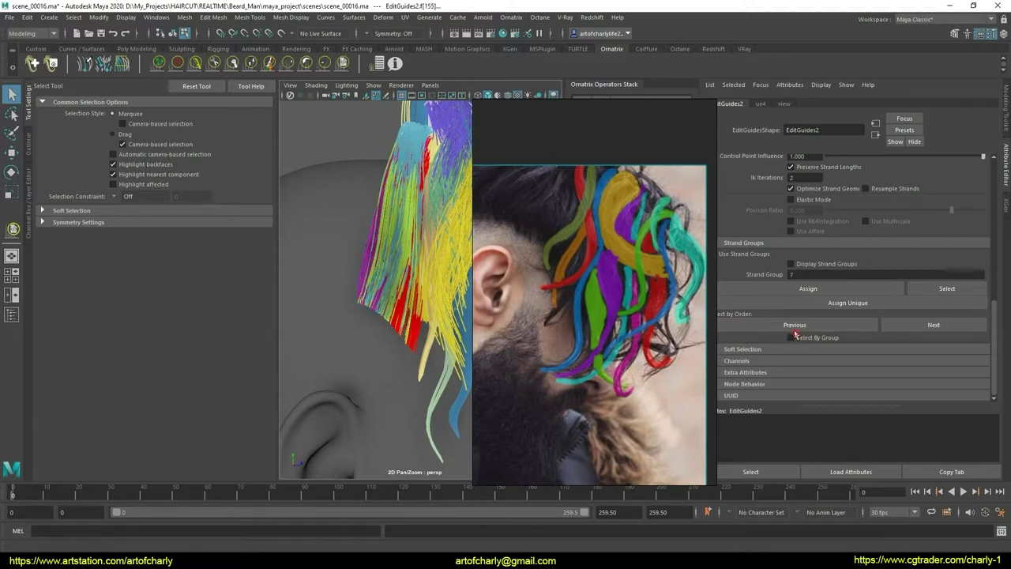
{"action": "left_click", "coordinate": [841, 322]}
{"action": "left_click", "coordinate": [841, 324]}
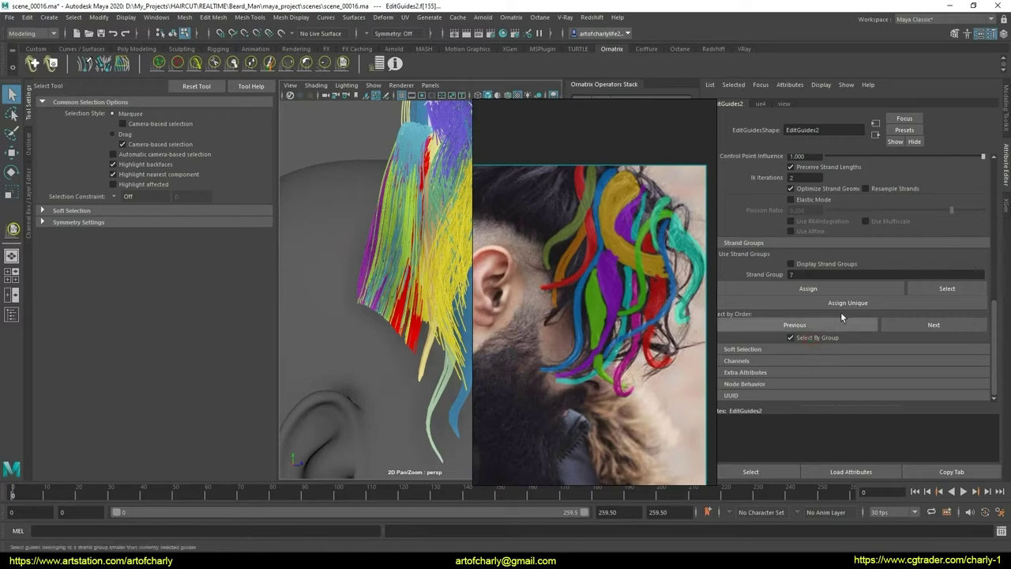
{"action": "left_click", "coordinate": [250, 64]}
{"action": "left_click_drag", "start_coordinate": [401, 345], "coordinate": [400, 349]}
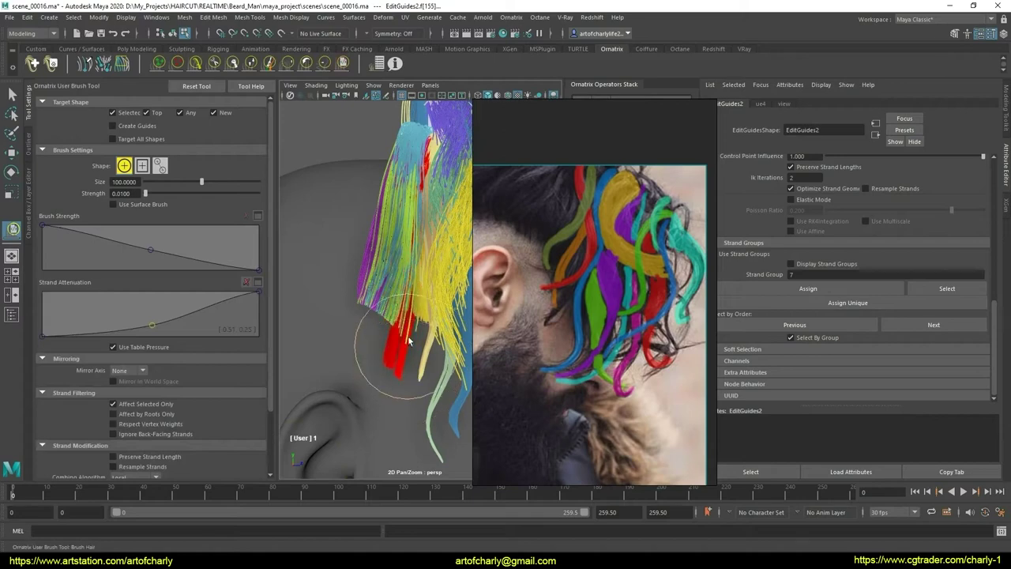
{"action": "left_click_drag", "start_coordinate": [408, 348], "coordinate": [418, 263]}
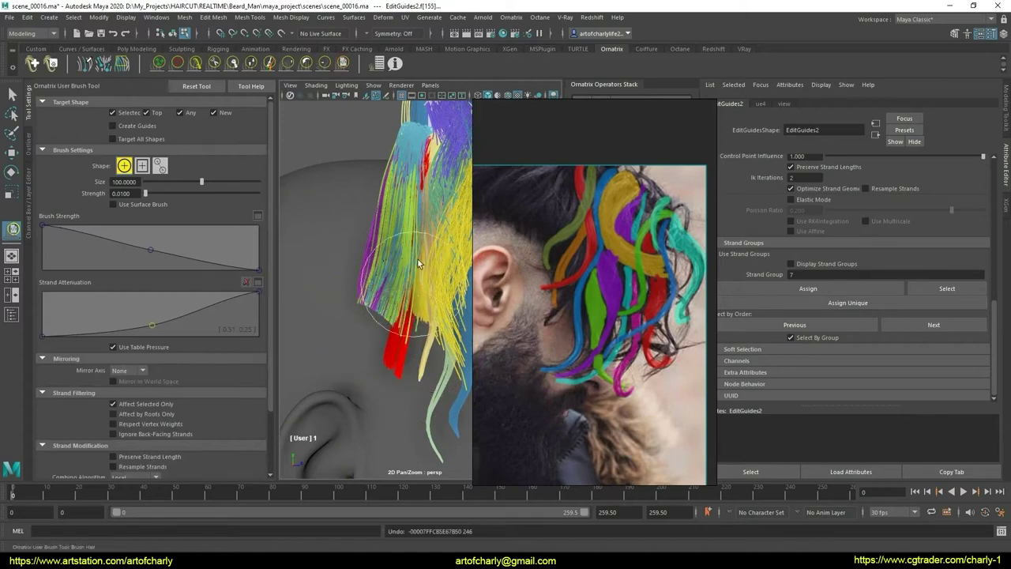
{"action": "left_click", "coordinate": [195, 63]}
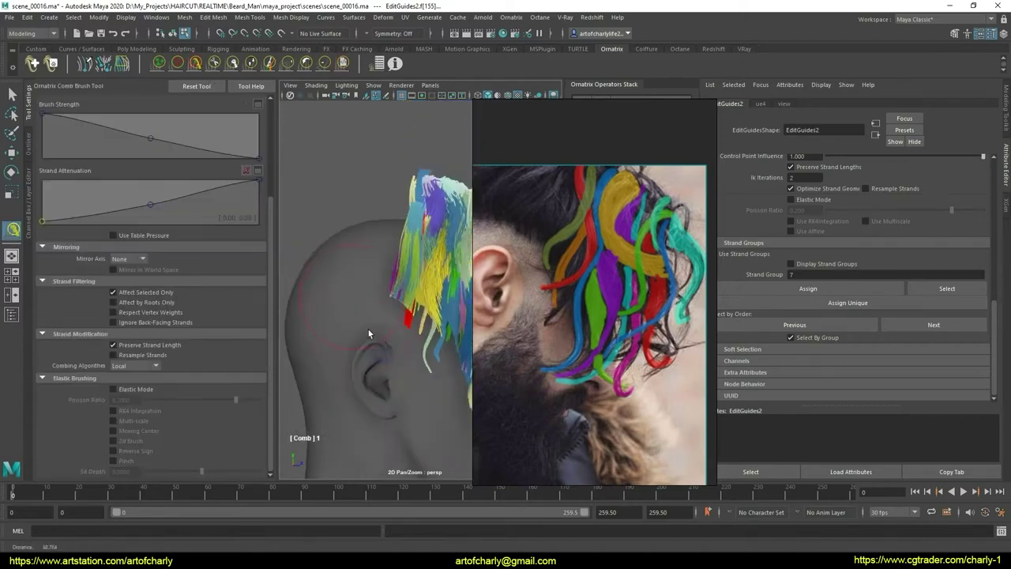
Step: Comb the red strand so it hangs straight down beside the ear
{"action": "mouse_move", "coordinate": [367, 327]}
{"action": "left_mouse_down", "text": "alt"}
{"action": "mouse_move", "coordinate": [385, 334]}
{"action": "mouse_move", "coordinate": [359, 267]}
{"action": "left_mouse_up", "text": "alt"}
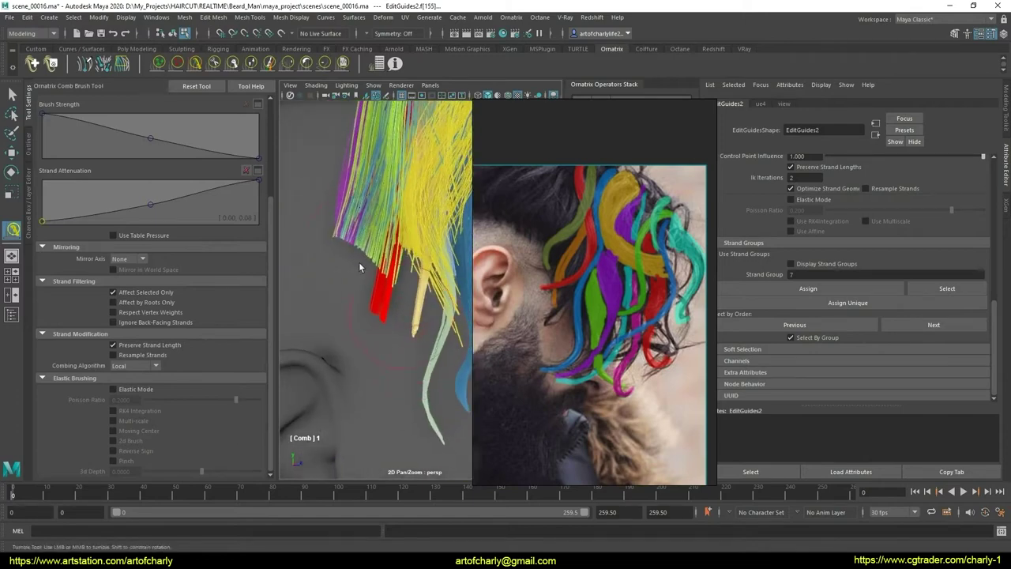
{"action": "mouse_move", "coordinate": [405, 323]}
{"action": "left_mouse_down", "text": "alt"}
{"action": "mouse_move", "coordinate": [384, 282]}
{"action": "mouse_move", "coordinate": [389, 266]}
{"action": "mouse_move", "coordinate": [379, 277]}
{"action": "mouse_move", "coordinate": [407, 300]}
{"action": "left_mouse_up", "text": "alt"}
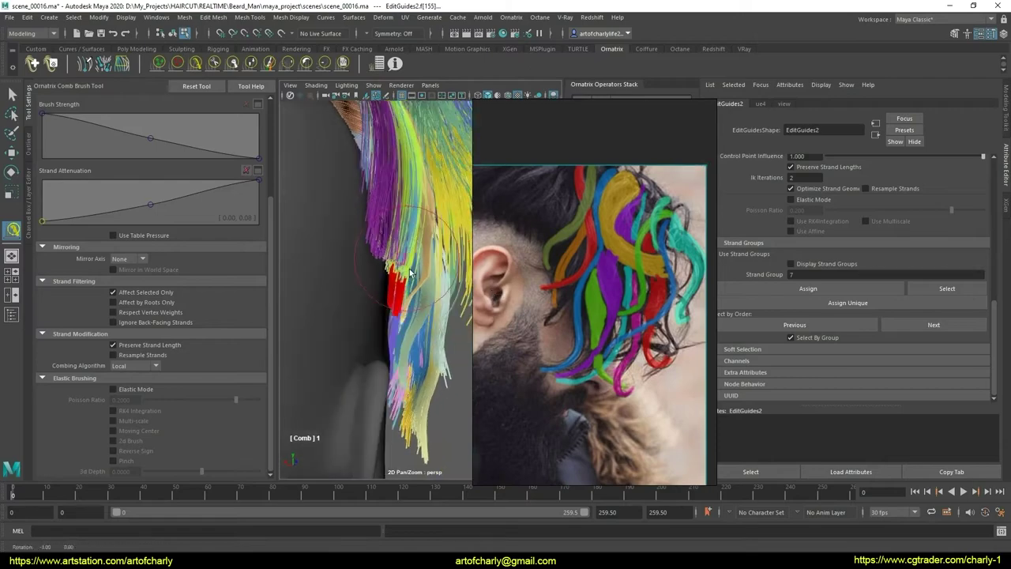
{"action": "middle_click_drag", "start_coordinate": [407, 300], "coordinate": [422, 314], "text": "alt"}
{"action": "mouse_move", "coordinate": [422, 314]}
{"action": "left_mouse_down", "text": "alt"}
{"action": "mouse_move", "coordinate": [338, 294]}
{"action": "mouse_move", "coordinate": [384, 282]}
{"action": "mouse_move", "coordinate": [335, 345]}
{"action": "mouse_move", "coordinate": [323, 293]}
{"action": "mouse_move", "coordinate": [355, 311]}
{"action": "left_mouse_up", "text": "alt"}
{"action": "right_click_drag", "start_coordinate": [355, 311], "coordinate": [435, 293], "text": "alt"}
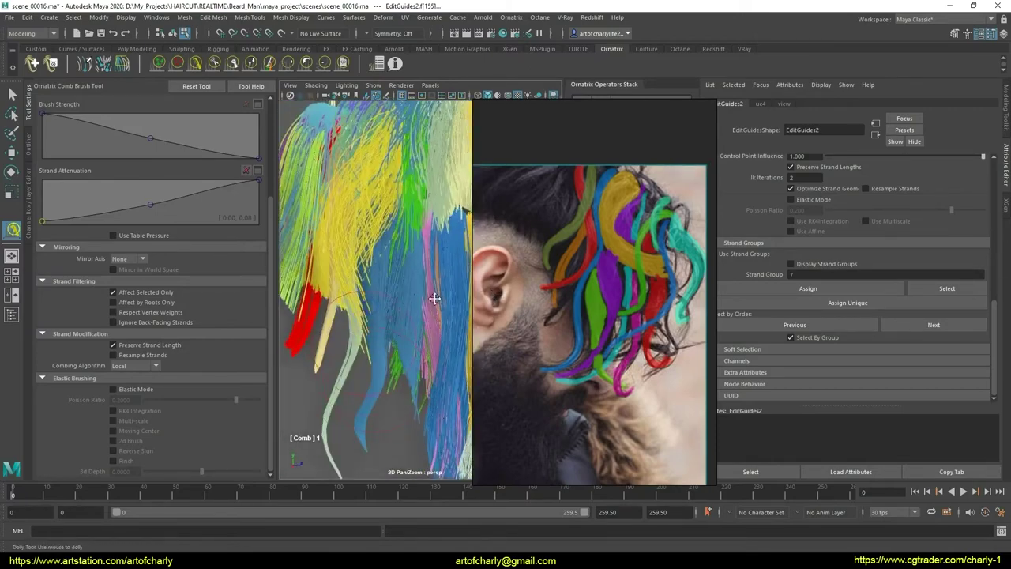
{"action": "middle_click_drag", "start_coordinate": [436, 293], "coordinate": [291, 147], "text": "alt"}
{"action": "left_click", "coordinate": [251, 65]}
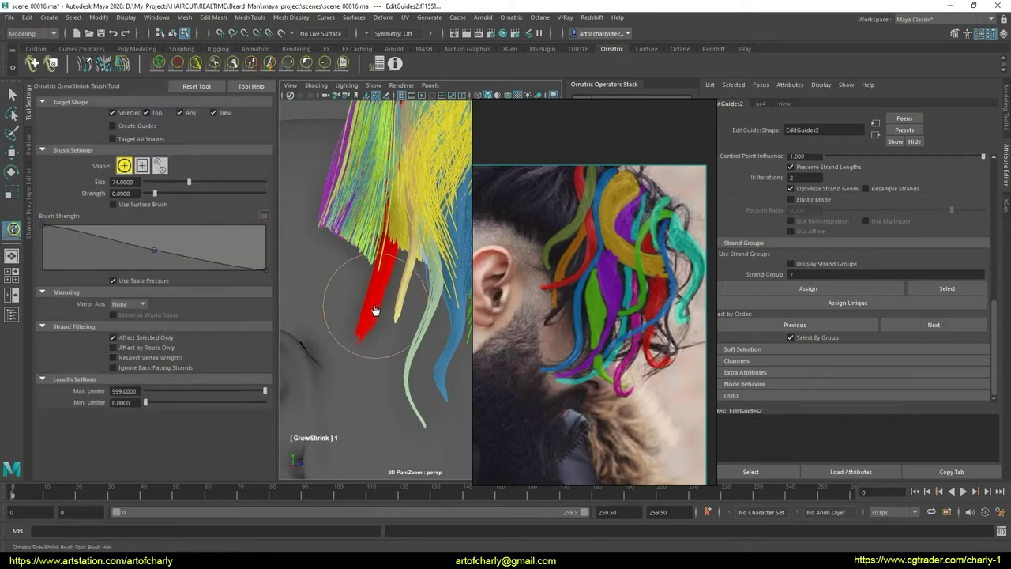
{"action": "left_click", "coordinate": [196, 65]}
{"action": "left_click_drag", "start_coordinate": [357, 283], "coordinate": [347, 294], "text": "alt"}
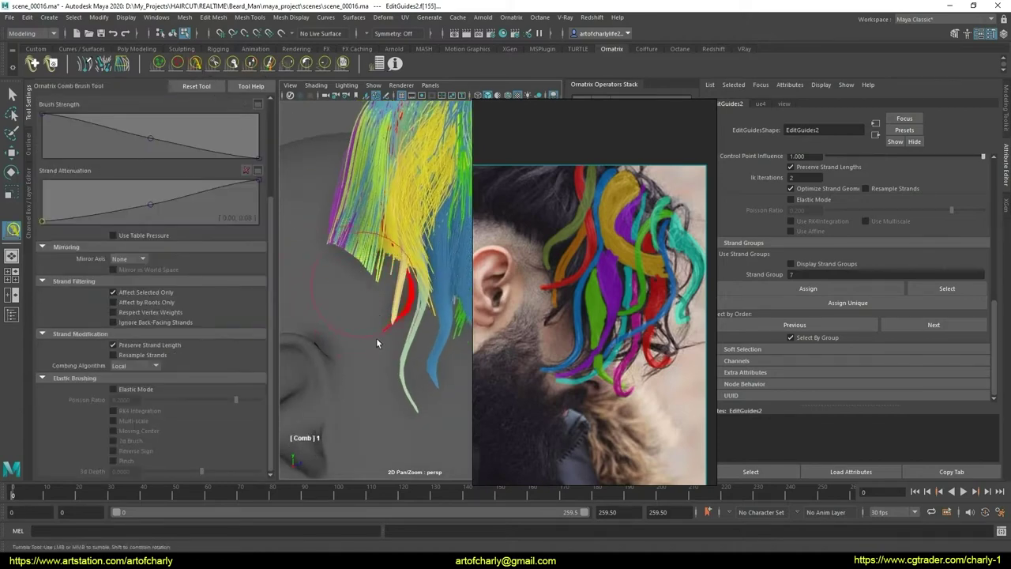
{"action": "mouse_move", "coordinate": [376, 338]}
{"action": "left_mouse_down"}
{"action": "mouse_move", "coordinate": [365, 306]}
{"action": "mouse_move", "coordinate": [456, 329]}
{"action": "mouse_move", "coordinate": [399, 347]}
{"action": "mouse_move", "coordinate": [361, 303]}
{"action": "mouse_move", "coordinate": [371, 314]}
{"action": "mouse_move", "coordinate": [354, 347]}
{"action": "mouse_move", "coordinate": [372, 348]}
{"action": "left_mouse_up"}
Step: Select two more guide strands and assign them a unique strand group
{"action": "key", "text": "q"}
{"action": "left_click", "coordinate": [356, 342]}
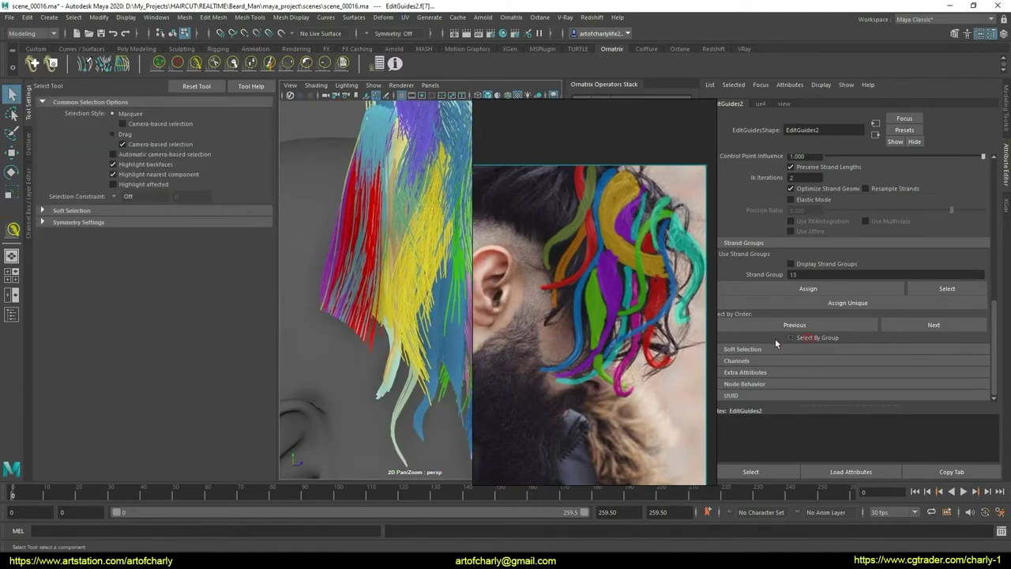
{"action": "left_click", "coordinate": [461, 340]}
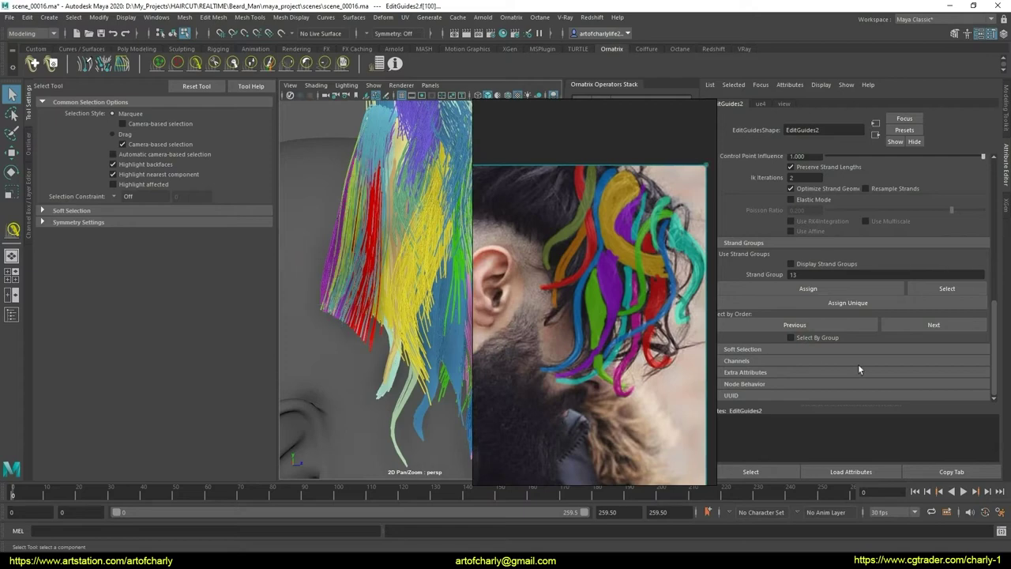
{"action": "left_click", "coordinate": [860, 305]}
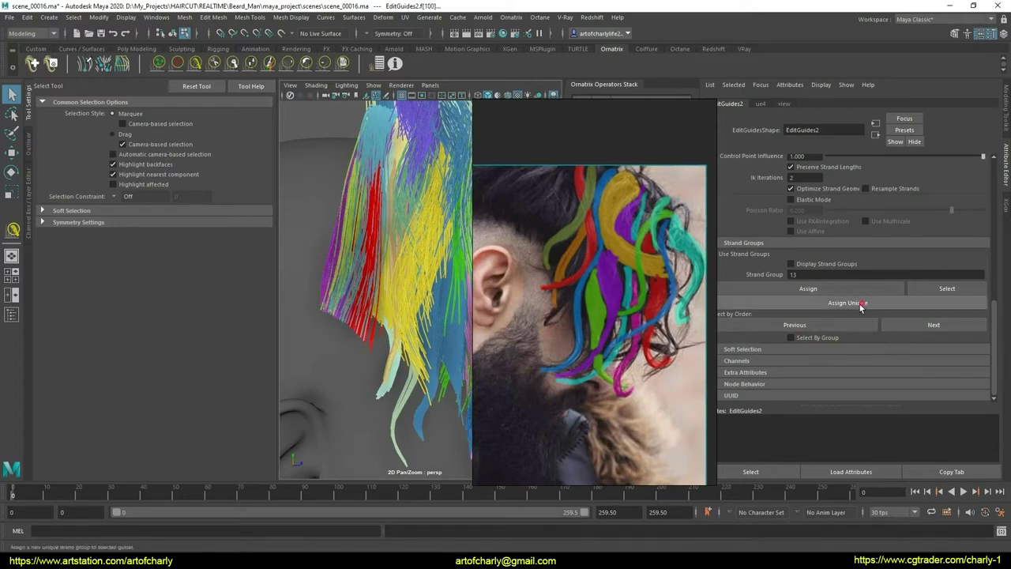
Step: Lengthen the red and yellow side strands and comb them rightward past the ear
{"action": "left_click", "coordinate": [249, 63]}
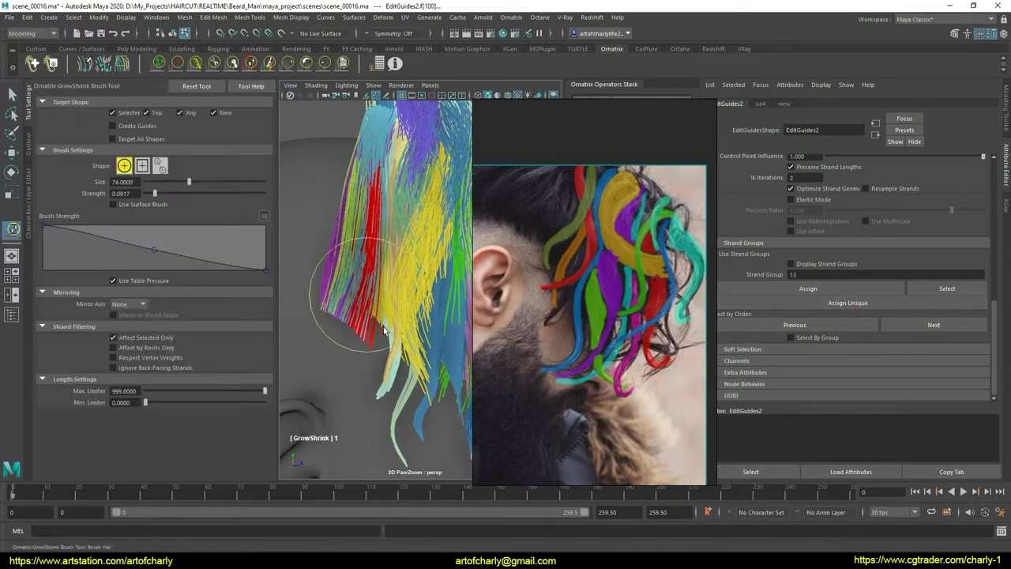
{"action": "right_click_drag", "start_coordinate": [340, 316], "coordinate": [352, 316], "text": "alt"}
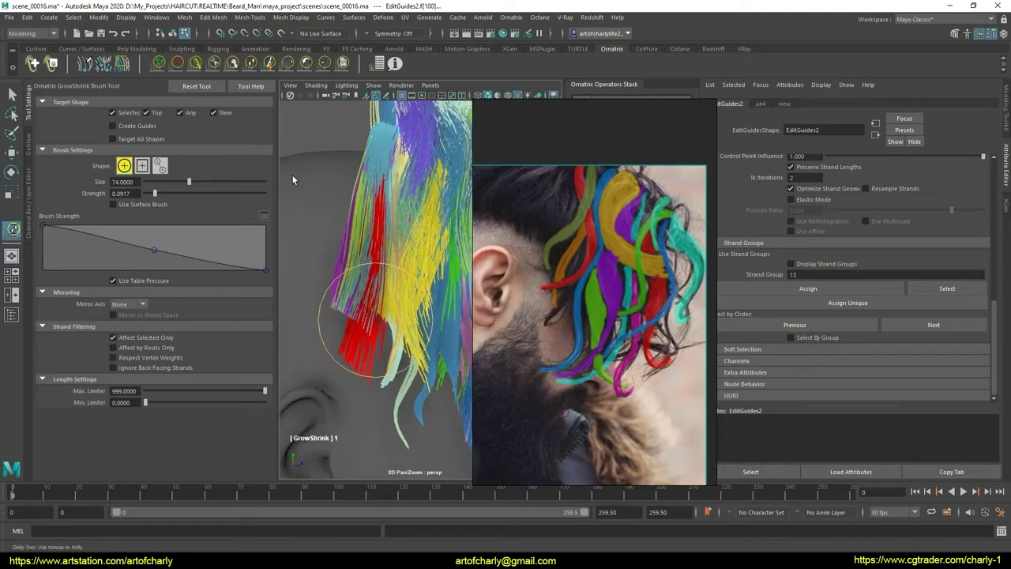
{"action": "left_click", "coordinate": [195, 63]}
{"action": "right_click_drag", "start_coordinate": [349, 283], "coordinate": [326, 297], "text": "alt"}
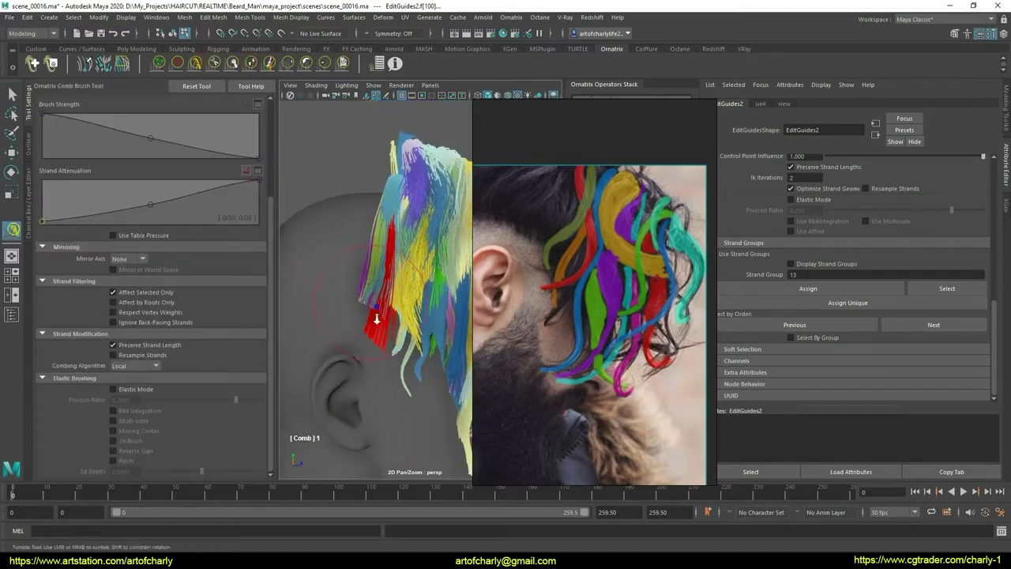
{"action": "left_click_drag", "start_coordinate": [351, 312], "coordinate": [405, 299]}
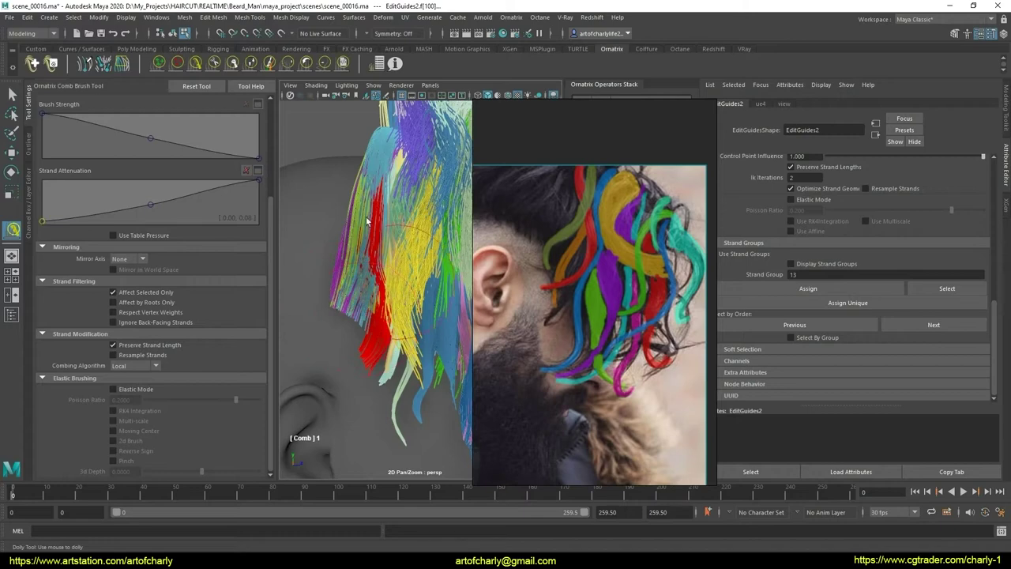
{"action": "left_click", "coordinate": [343, 63]}
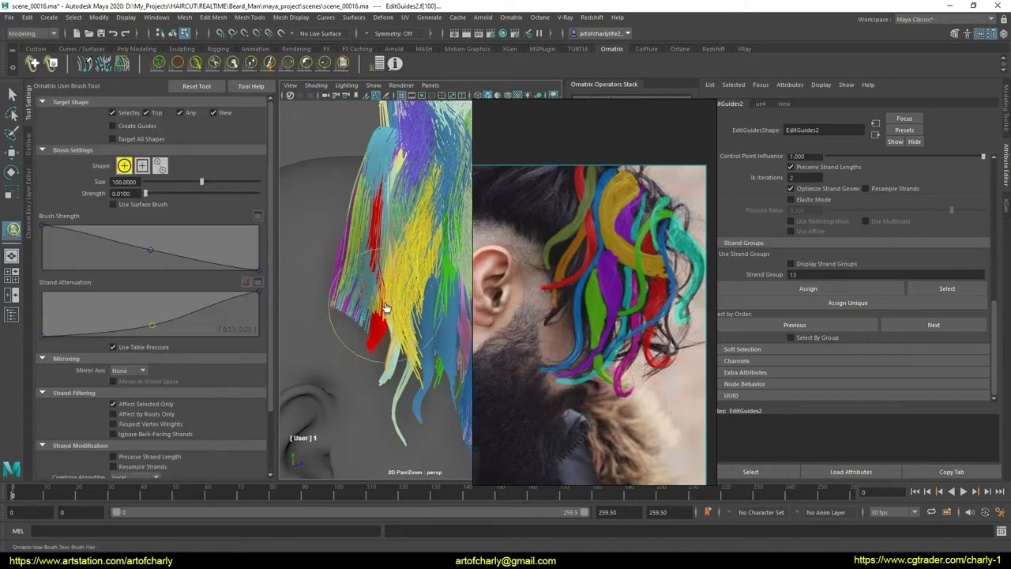
{"action": "left_click", "coordinate": [195, 63]}
{"action": "mouse_move", "coordinate": [355, 256]}
{"action": "left_mouse_down", "text": "alt"}
{"action": "mouse_move", "coordinate": [392, 302]}
{"action": "mouse_move", "coordinate": [379, 291]}
{"action": "mouse_move", "coordinate": [380, 302]}
{"action": "mouse_move", "coordinate": [405, 312]}
{"action": "mouse_move", "coordinate": [347, 294]}
{"action": "mouse_move", "coordinate": [384, 316]}
{"action": "mouse_move", "coordinate": [396, 365]}
{"action": "mouse_move", "coordinate": [366, 349]}
{"action": "mouse_move", "coordinate": [380, 339]}
{"action": "mouse_move", "coordinate": [557, 331]}
{"action": "left_mouse_up", "text": "alt"}
{"action": "key", "text": "q"}
Step: Enable Select By Group and zoom in close on the hair guides
{"action": "left_click", "coordinate": [807, 341]}
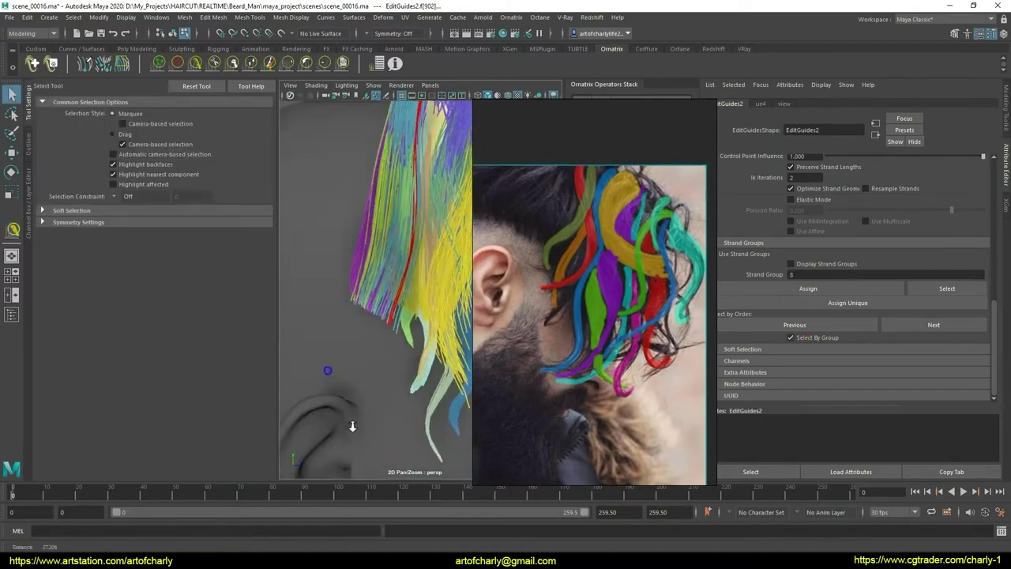
{"action": "mouse_move", "coordinate": [327, 372]}
{"action": "left_mouse_down", "text": "alt"}
{"action": "mouse_move", "coordinate": [351, 365]}
{"action": "mouse_move", "coordinate": [350, 341]}
{"action": "mouse_move", "coordinate": [379, 368]}
{"action": "left_mouse_up", "text": "alt"}
{"action": "left_click", "coordinate": [198, 65]}
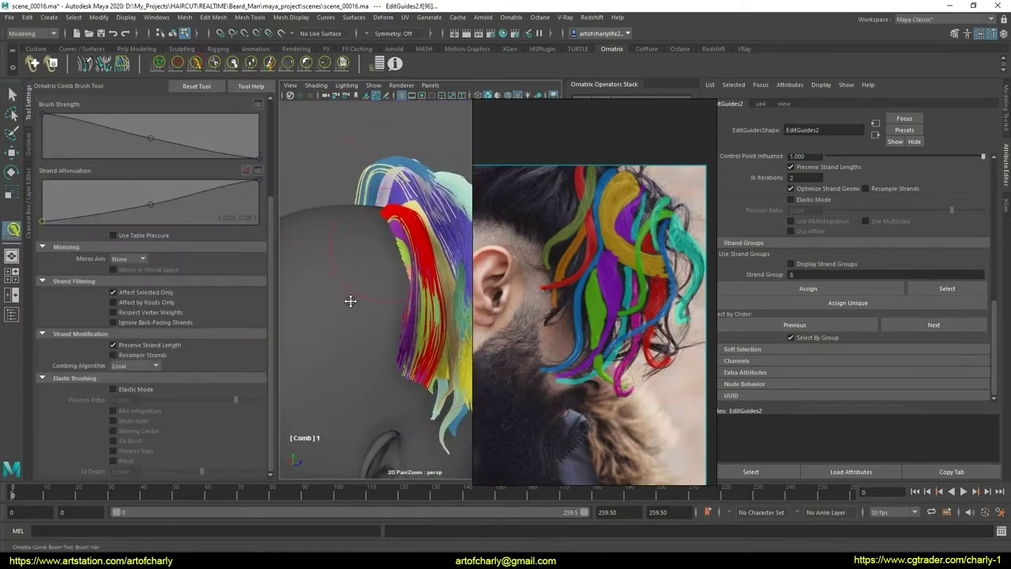
{"action": "mouse_move", "coordinate": [350, 300]}
{"action": "left_mouse_down", "text": "alt"}
{"action": "mouse_move", "coordinate": [377, 311]}
{"action": "mouse_move", "coordinate": [366, 296]}
{"action": "mouse_move", "coordinate": [411, 320]}
{"action": "mouse_move", "coordinate": [350, 316]}
{"action": "mouse_move", "coordinate": [373, 334]}
{"action": "mouse_move", "coordinate": [384, 335]}
{"action": "mouse_move", "coordinate": [331, 308]}
{"action": "mouse_move", "coordinate": [386, 331]}
{"action": "mouse_move", "coordinate": [361, 335]}
{"action": "mouse_move", "coordinate": [395, 364]}
{"action": "left_mouse_up", "text": "alt"}
{"action": "mouse_move", "coordinate": [395, 363]}
{"action": "right_mouse_down", "text": "alt"}
{"action": "mouse_move", "coordinate": [382, 368]}
{"action": "mouse_move", "coordinate": [397, 353]}
{"action": "right_mouse_up", "text": "alt"}
{"action": "middle_click_drag", "start_coordinate": [396, 353], "coordinate": [339, 233], "text": "alt"}
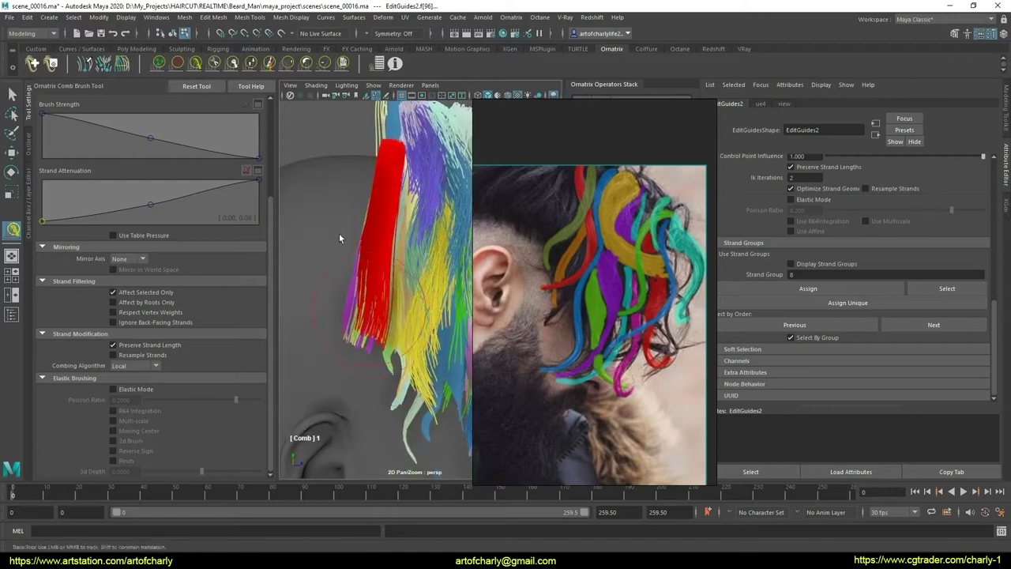
Step: Brush the red clump into a thinner, tighter bundle with the User Brush, then review it
{"action": "left_click", "coordinate": [345, 63]}
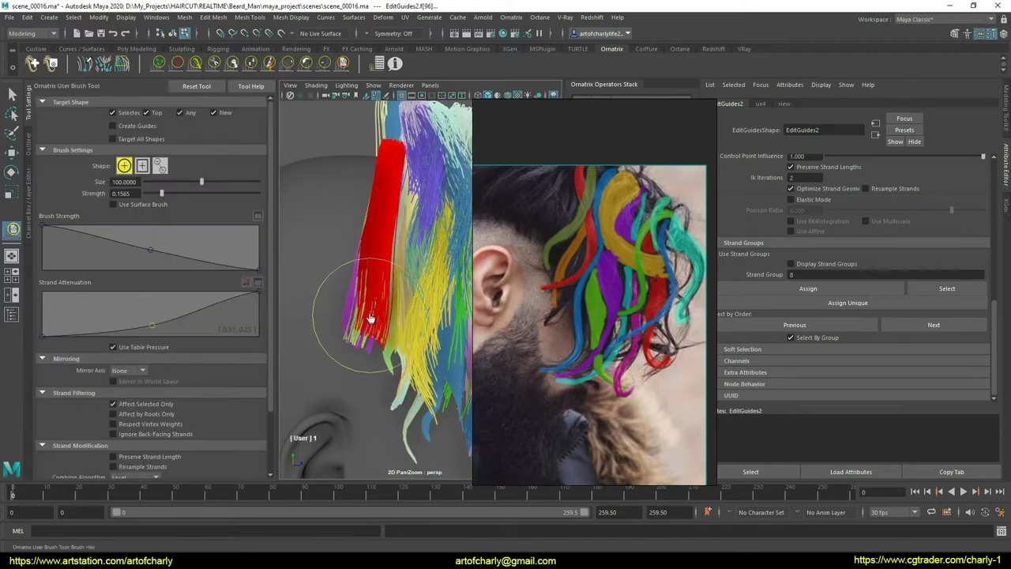
{"action": "left_click_drag", "start_coordinate": [370, 318], "coordinate": [370, 308]}
{"action": "mouse_move", "coordinate": [370, 238]}
{"action": "left_mouse_down"}
{"action": "mouse_move", "coordinate": [371, 276]}
{"action": "mouse_move", "coordinate": [371, 261]}
{"action": "left_mouse_up"}
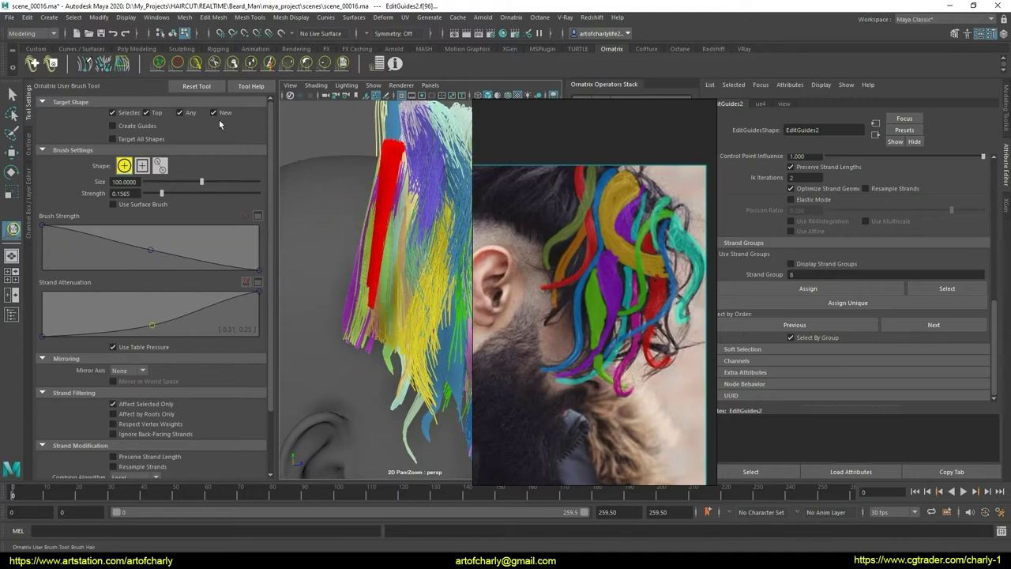
{"action": "left_click", "coordinate": [200, 62]}
{"action": "mouse_move", "coordinate": [402, 294]}
{"action": "left_mouse_down", "text": "alt"}
{"action": "mouse_move", "coordinate": [350, 289]}
{"action": "mouse_move", "coordinate": [400, 312]}
{"action": "mouse_move", "coordinate": [406, 334]}
{"action": "mouse_move", "coordinate": [377, 259]}
{"action": "left_mouse_up", "text": "alt"}
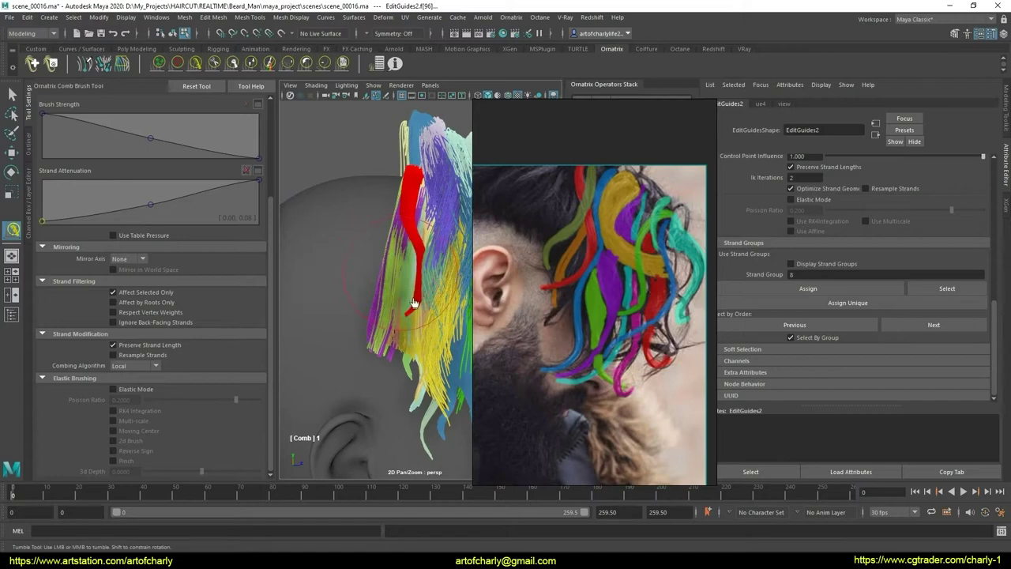
{"action": "left_click_drag", "start_coordinate": [413, 302], "coordinate": [453, 230], "text": "alt"}
{"action": "mouse_move", "coordinate": [395, 280]}
{"action": "left_mouse_down", "text": "alt"}
{"action": "mouse_move", "coordinate": [372, 324]}
{"action": "mouse_move", "coordinate": [414, 405]}
{"action": "mouse_move", "coordinate": [384, 346]}
{"action": "mouse_move", "coordinate": [362, 377]}
{"action": "mouse_move", "coordinate": [386, 362]}
{"action": "mouse_move", "coordinate": [389, 307]}
{"action": "left_mouse_up", "text": "alt"}
{"action": "key", "text": "q"}
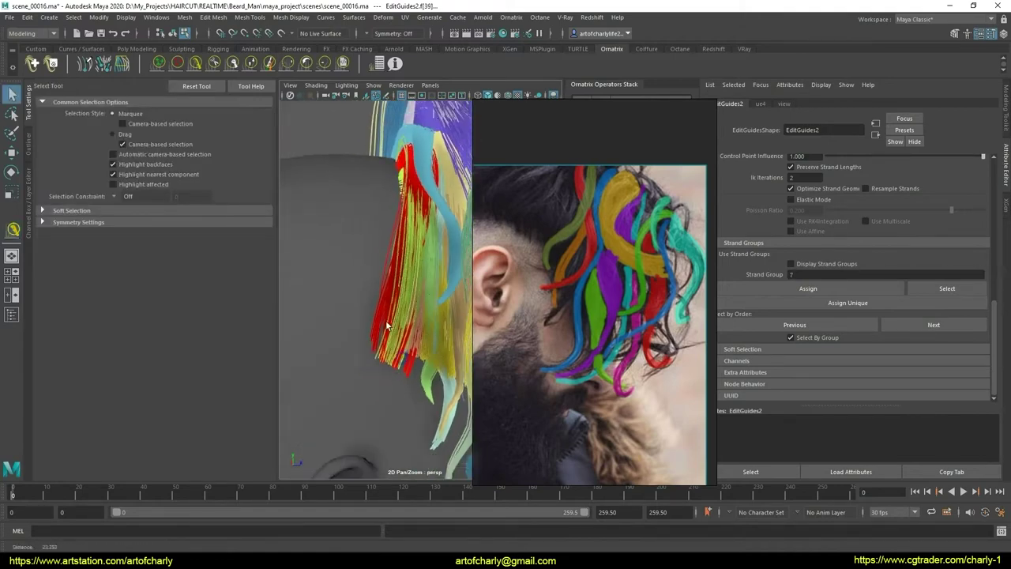
Step: Comb the red strands down the side of the head toward the reference
{"action": "left_click", "coordinate": [194, 63]}
{"action": "left_click_drag", "start_coordinate": [402, 290], "coordinate": [333, 270], "text": "alt"}
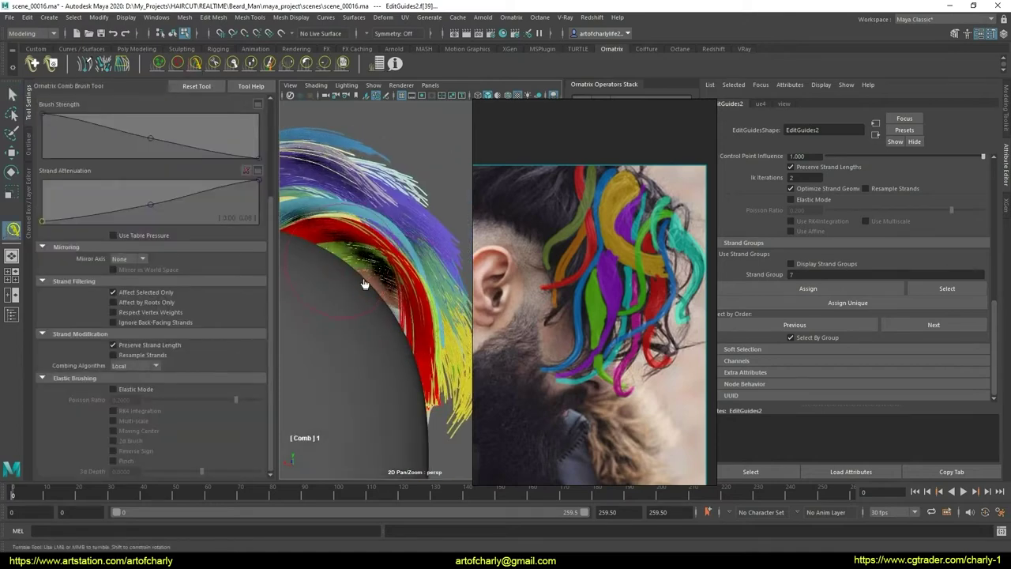
{"action": "middle_click_drag", "start_coordinate": [375, 335], "coordinate": [384, 321], "text": "alt"}
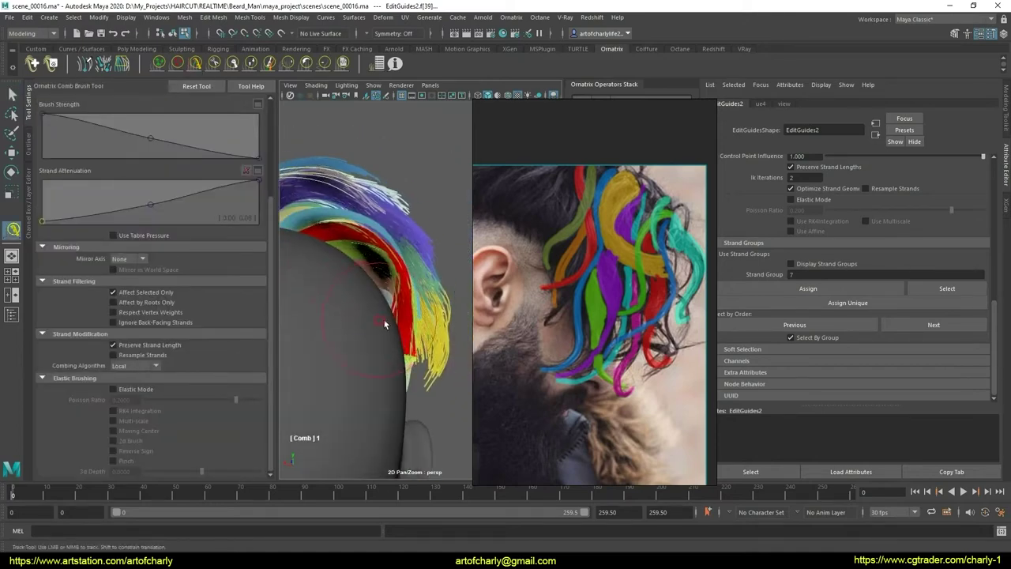
{"action": "mouse_move", "coordinate": [338, 331]}
{"action": "left_mouse_down", "text": "alt"}
{"action": "mouse_move", "coordinate": [400, 345]}
{"action": "mouse_move", "coordinate": [403, 281]}
{"action": "mouse_move", "coordinate": [356, 292]}
{"action": "mouse_move", "coordinate": [355, 333]}
{"action": "mouse_move", "coordinate": [384, 352]}
{"action": "mouse_move", "coordinate": [333, 314]}
{"action": "left_mouse_up", "text": "alt"}
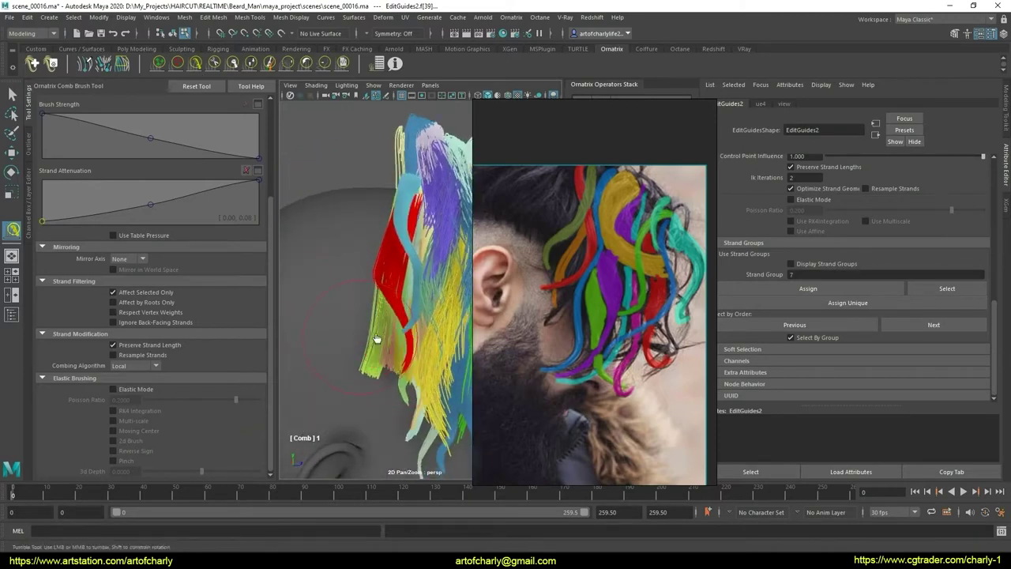
{"action": "left_click", "coordinate": [342, 63]}
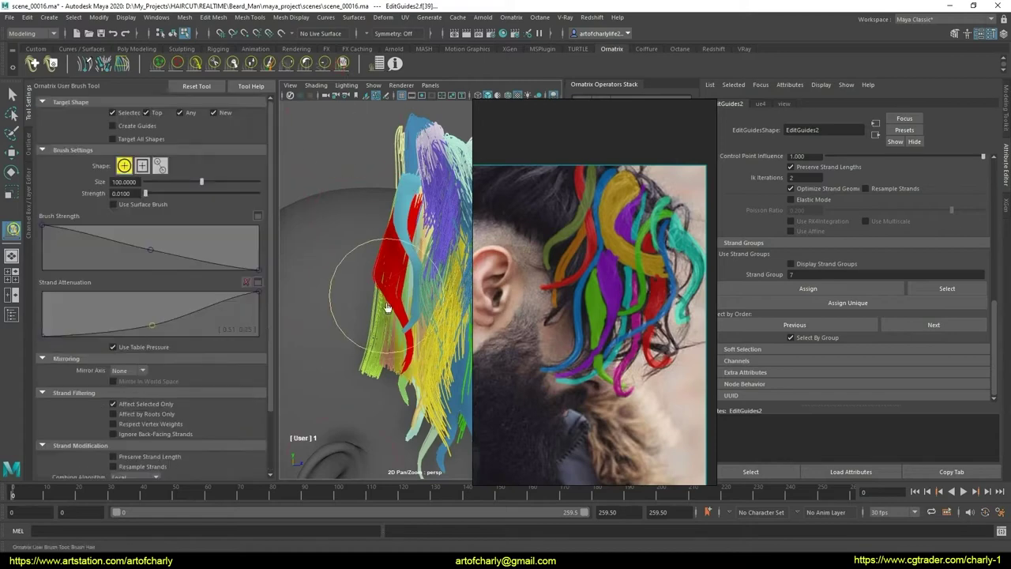
{"action": "left_click", "coordinate": [195, 64]}
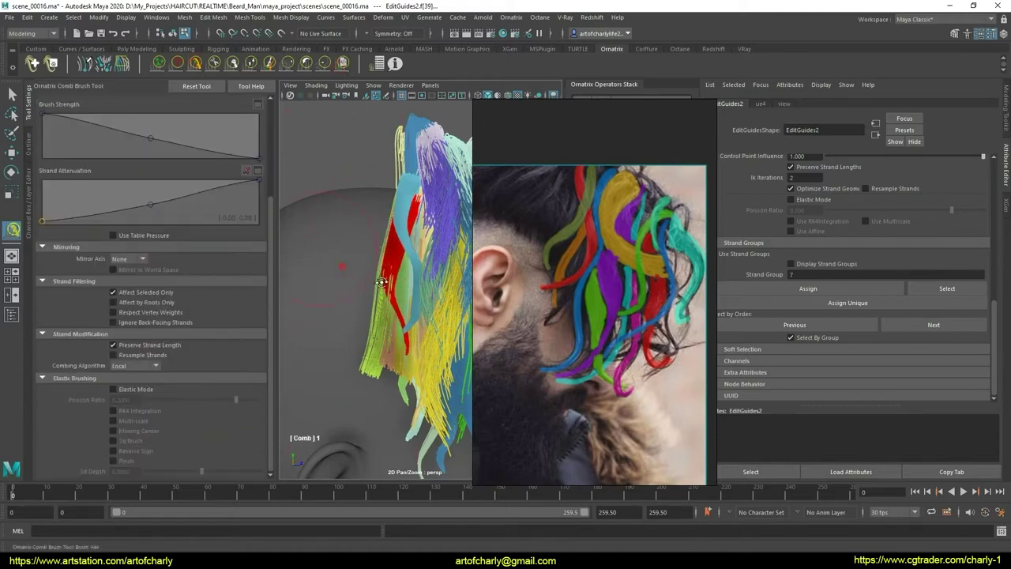
{"action": "left_click_drag", "start_coordinate": [381, 282], "coordinate": [363, 291], "text": "alt"}
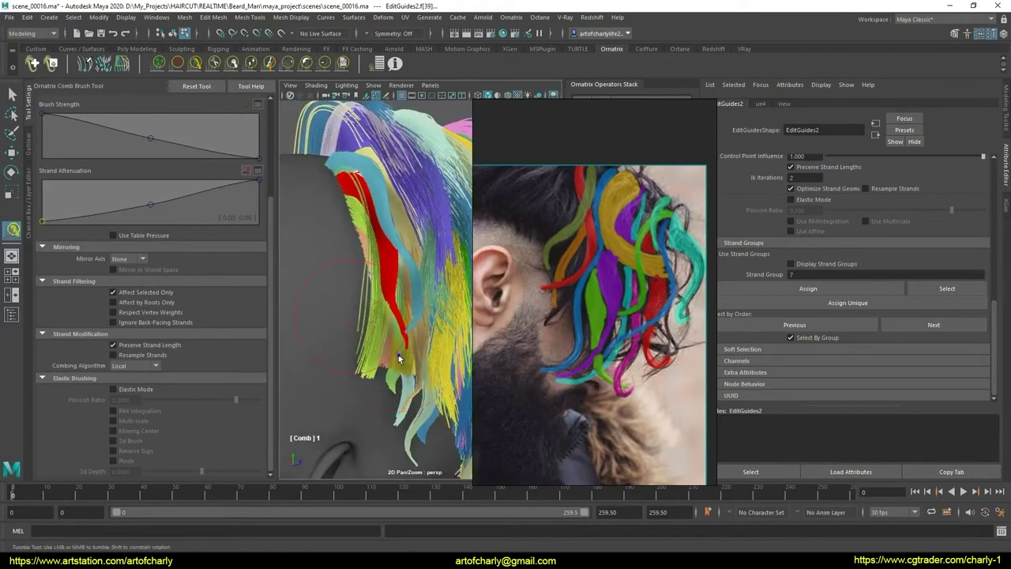
{"action": "mouse_move", "coordinate": [408, 316]}
{"action": "left_mouse_down", "text": "alt"}
{"action": "mouse_move", "coordinate": [396, 348]}
{"action": "mouse_move", "coordinate": [368, 334]}
{"action": "mouse_move", "coordinate": [389, 322]}
{"action": "mouse_move", "coordinate": [380, 321]}
{"action": "mouse_move", "coordinate": [411, 271]}
{"action": "mouse_move", "coordinate": [444, 261]}
{"action": "left_mouse_up", "text": "alt"}
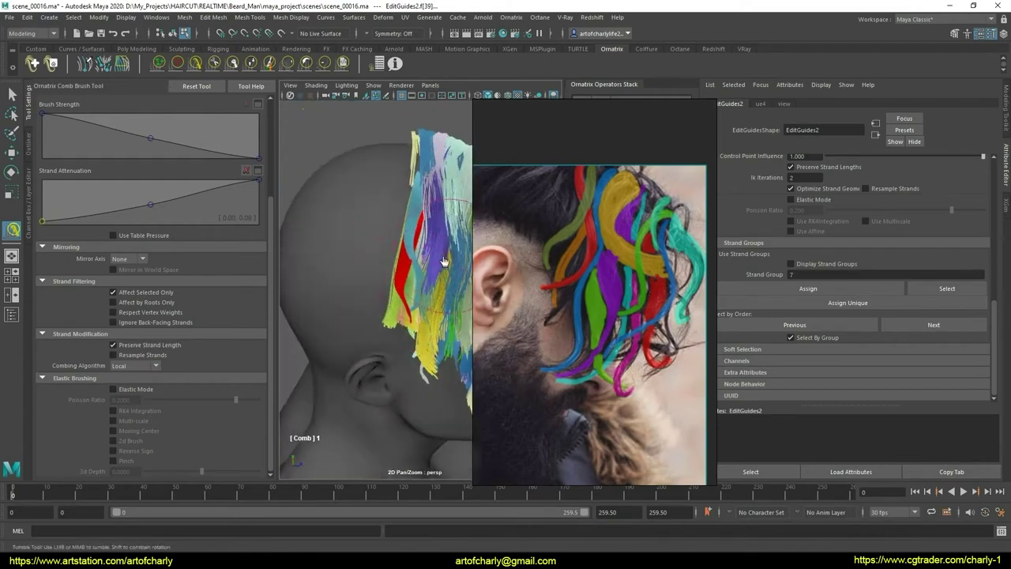
{"action": "mouse_move", "coordinate": [398, 316]}
{"action": "left_mouse_down", "text": "alt"}
{"action": "mouse_move", "coordinate": [388, 264]}
{"action": "mouse_move", "coordinate": [395, 294]}
{"action": "left_mouse_up", "text": "alt"}
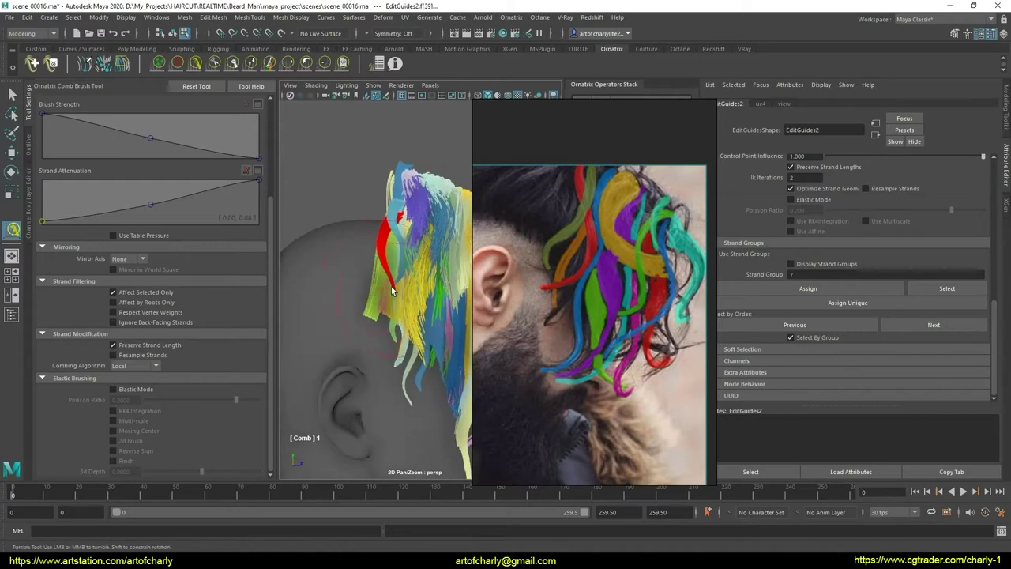
{"action": "mouse_move", "coordinate": [395, 293]}
{"action": "right_mouse_down", "text": "alt"}
{"action": "mouse_move", "coordinate": [399, 323]}
{"action": "mouse_move", "coordinate": [388, 311]}
{"action": "mouse_move", "coordinate": [398, 322]}
{"action": "right_mouse_up", "text": "alt"}
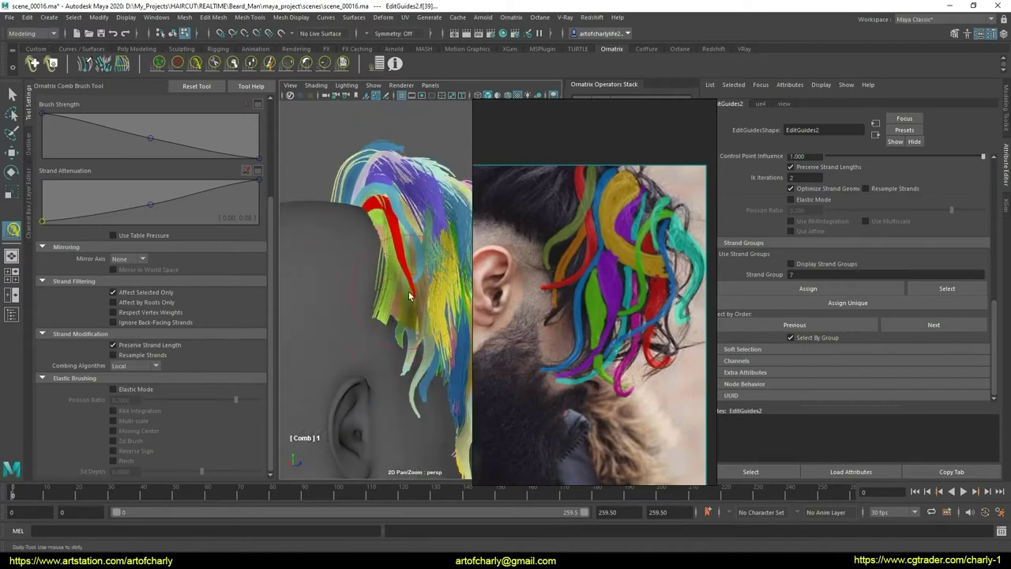
{"action": "left_click_drag", "start_coordinate": [409, 295], "coordinate": [361, 304], "text": "alt"}
{"action": "middle_click_drag", "start_coordinate": [377, 325], "coordinate": [385, 322], "text": "alt"}
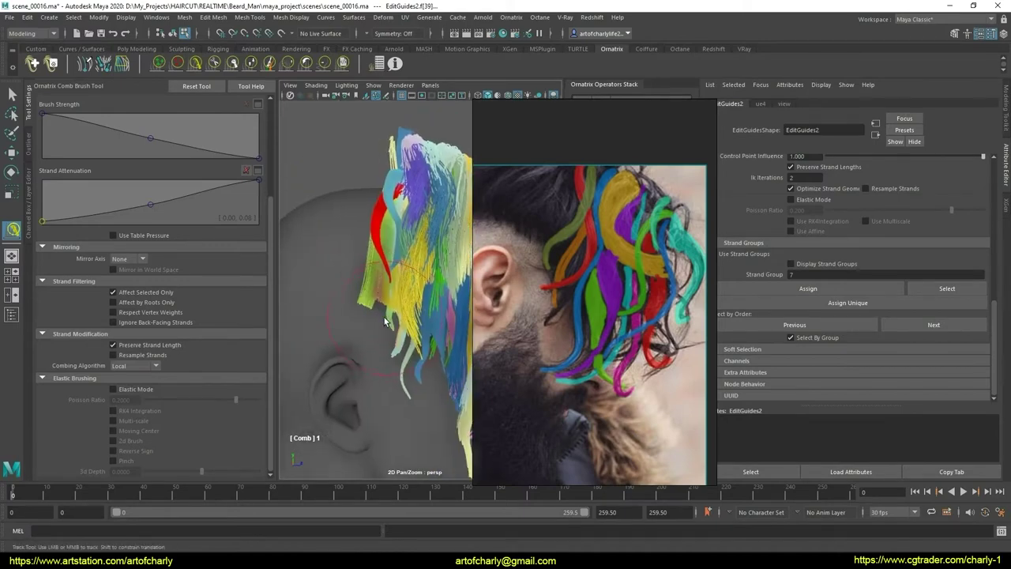
Step: Adjust the side strands with the GrowShrink and User brushes, then review from around the head
{"action": "left_click", "coordinate": [252, 68]}
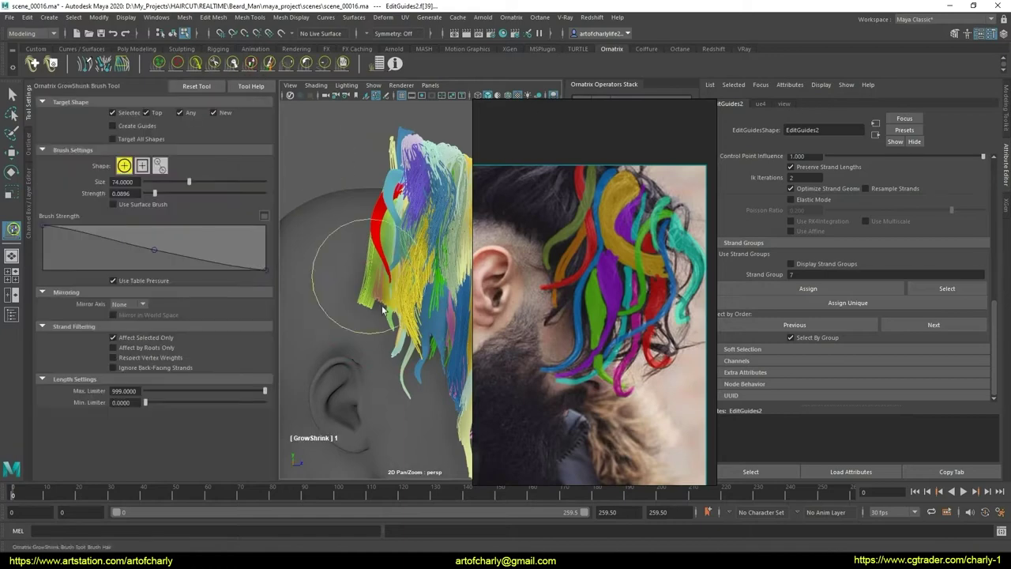
{"action": "left_click_drag", "start_coordinate": [395, 316], "coordinate": [414, 271], "text": "alt"}
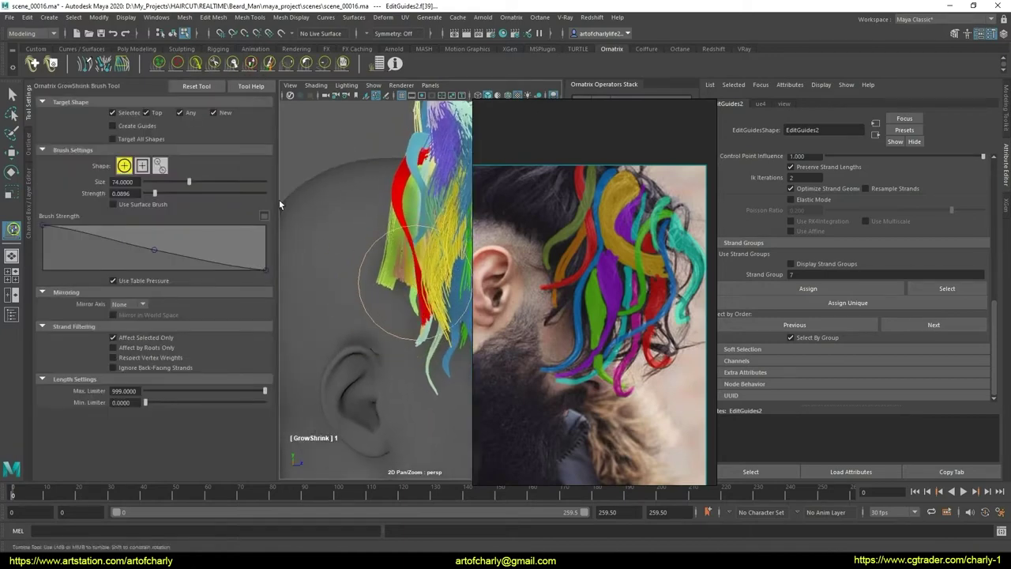
{"action": "left_click", "coordinate": [341, 65]}
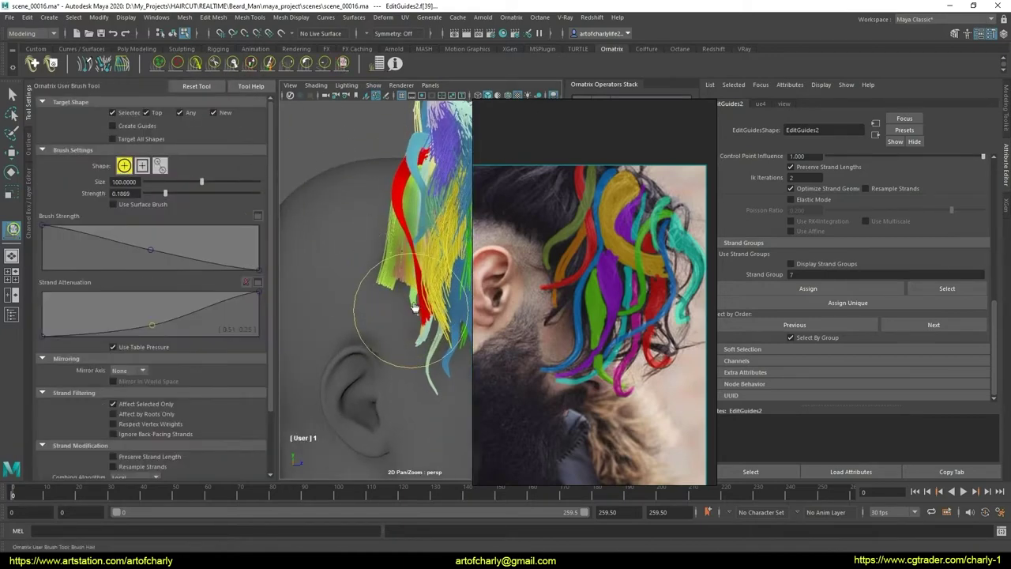
{"action": "left_click", "coordinate": [203, 69]}
{"action": "mouse_move", "coordinate": [395, 324]}
{"action": "left_mouse_down", "text": "alt"}
{"action": "mouse_move", "coordinate": [447, 303]}
{"action": "mouse_move", "coordinate": [422, 298]}
{"action": "left_mouse_up", "text": "alt"}
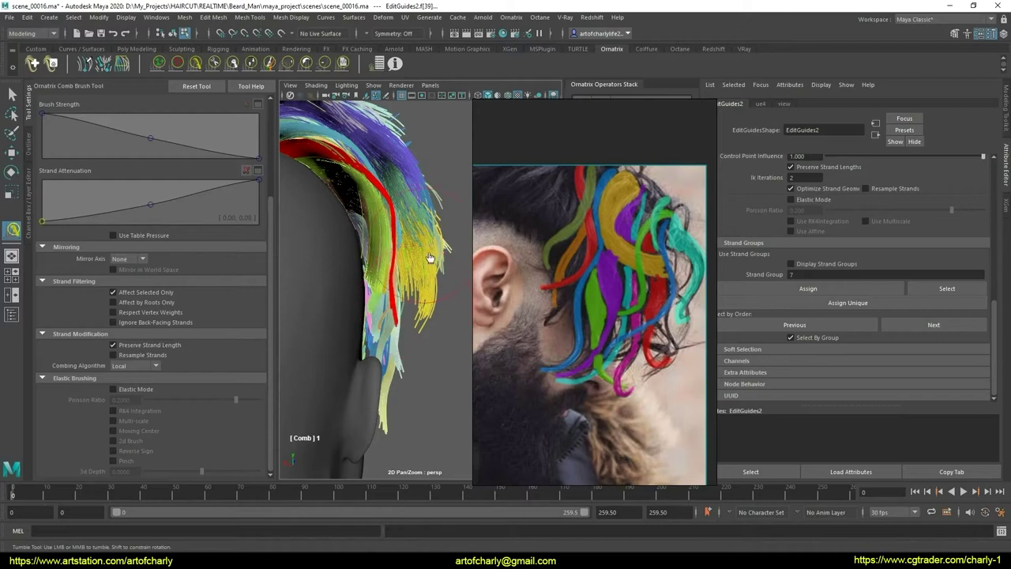
{"action": "mouse_move", "coordinate": [430, 258]}
{"action": "left_mouse_down", "text": "alt"}
{"action": "mouse_move", "coordinate": [364, 279]}
{"action": "mouse_move", "coordinate": [384, 242]}
{"action": "left_mouse_up", "text": "alt"}
{"action": "left_click", "coordinate": [341, 64]}
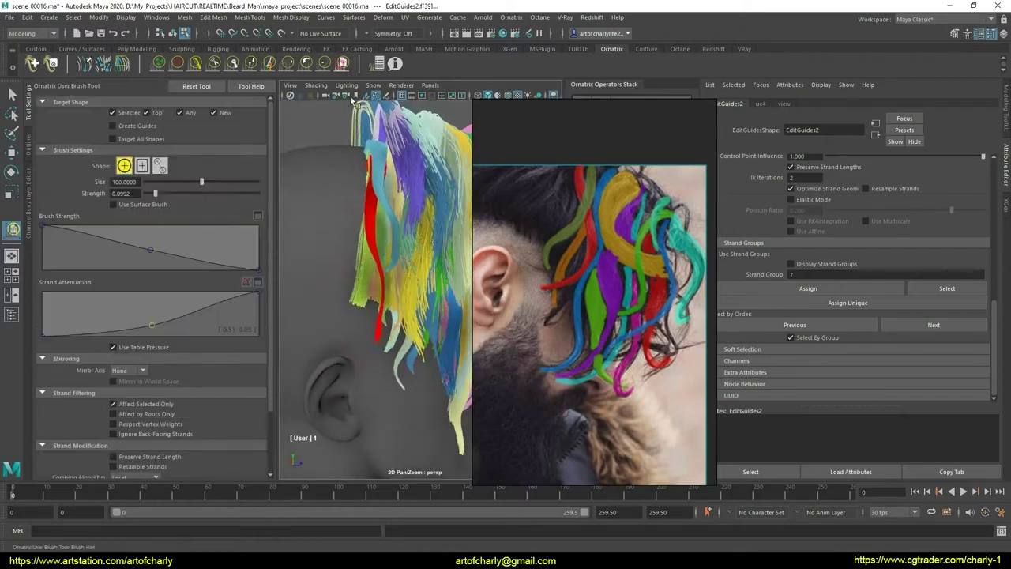
{"action": "left_click_drag", "start_coordinate": [376, 332], "coordinate": [386, 357], "text": "alt"}
{"action": "mouse_move", "coordinate": [406, 309]}
{"action": "left_mouse_down", "text": "alt"}
{"action": "mouse_move", "coordinate": [421, 304]}
{"action": "mouse_move", "coordinate": [393, 375]}
{"action": "mouse_move", "coordinate": [361, 336]}
{"action": "mouse_move", "coordinate": [386, 348]}
{"action": "mouse_move", "coordinate": [372, 334]}
{"action": "left_mouse_up", "text": "alt"}
{"action": "key", "text": "q"}
{"action": "middle_click_drag", "start_coordinate": [372, 334], "coordinate": [345, 305], "text": "alt"}
{"action": "mouse_move", "coordinate": [344, 305]}
{"action": "left_mouse_down", "text": "alt"}
{"action": "mouse_move", "coordinate": [337, 330]}
{"action": "mouse_move", "coordinate": [366, 334]}
{"action": "mouse_move", "coordinate": [448, 308]}
{"action": "mouse_move", "coordinate": [417, 312]}
{"action": "left_mouse_up", "text": "alt"}
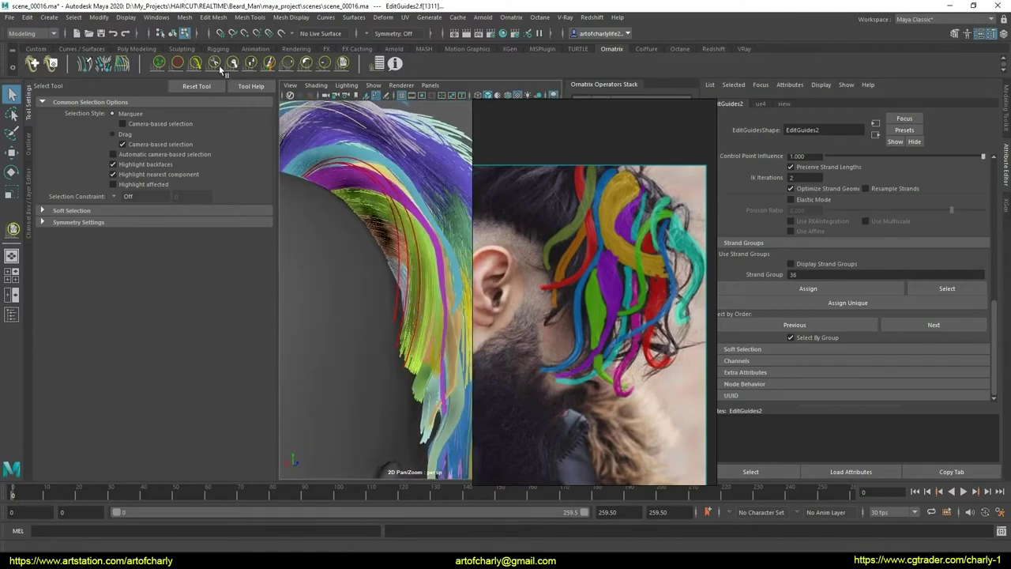
Step: Orbit around the head and select the red strand group on its side
{"action": "left_click", "coordinate": [195, 63]}
{"action": "left_click_drag", "start_coordinate": [348, 284], "coordinate": [376, 280], "text": "alt"}
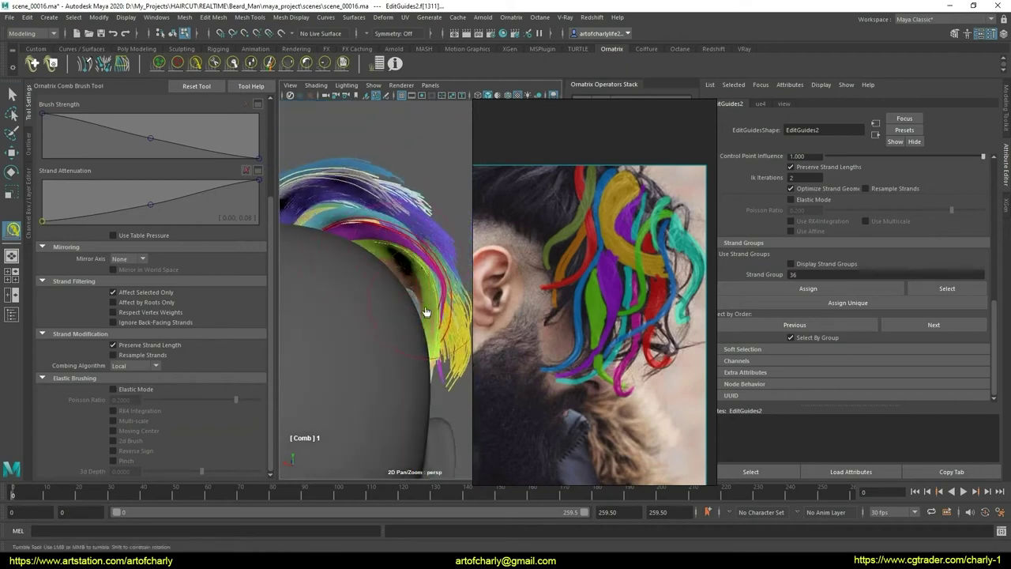
{"action": "mouse_move", "coordinate": [426, 312]}
{"action": "left_mouse_down", "text": "alt"}
{"action": "mouse_move", "coordinate": [350, 318]}
{"action": "mouse_move", "coordinate": [402, 327]}
{"action": "mouse_move", "coordinate": [372, 324]}
{"action": "mouse_move", "coordinate": [395, 328]}
{"action": "mouse_move", "coordinate": [407, 296]}
{"action": "left_mouse_up", "text": "alt"}
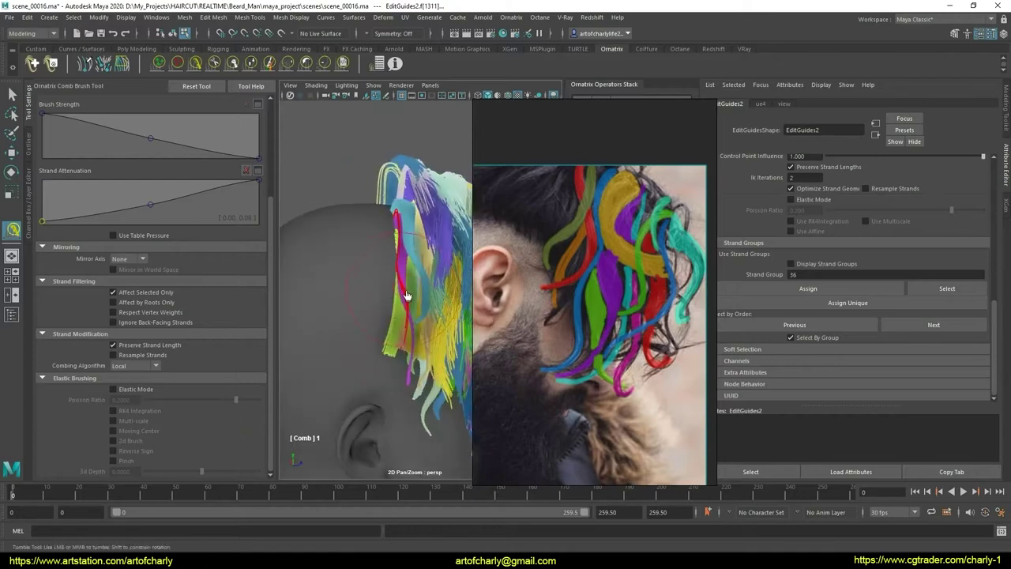
{"action": "mouse_move", "coordinate": [376, 332]}
{"action": "left_mouse_down", "text": "alt"}
{"action": "mouse_move", "coordinate": [406, 316]}
{"action": "mouse_move", "coordinate": [360, 324]}
{"action": "mouse_move", "coordinate": [378, 331]}
{"action": "mouse_move", "coordinate": [361, 309]}
{"action": "mouse_move", "coordinate": [370, 267]}
{"action": "mouse_move", "coordinate": [359, 306]}
{"action": "mouse_move", "coordinate": [313, 283]}
{"action": "mouse_move", "coordinate": [407, 328]}
{"action": "mouse_move", "coordinate": [350, 286]}
{"action": "mouse_move", "coordinate": [309, 282]}
{"action": "mouse_move", "coordinate": [371, 316]}
{"action": "left_mouse_up", "text": "alt"}
{"action": "key", "text": "q"}
{"action": "left_click", "coordinate": [410, 330]}
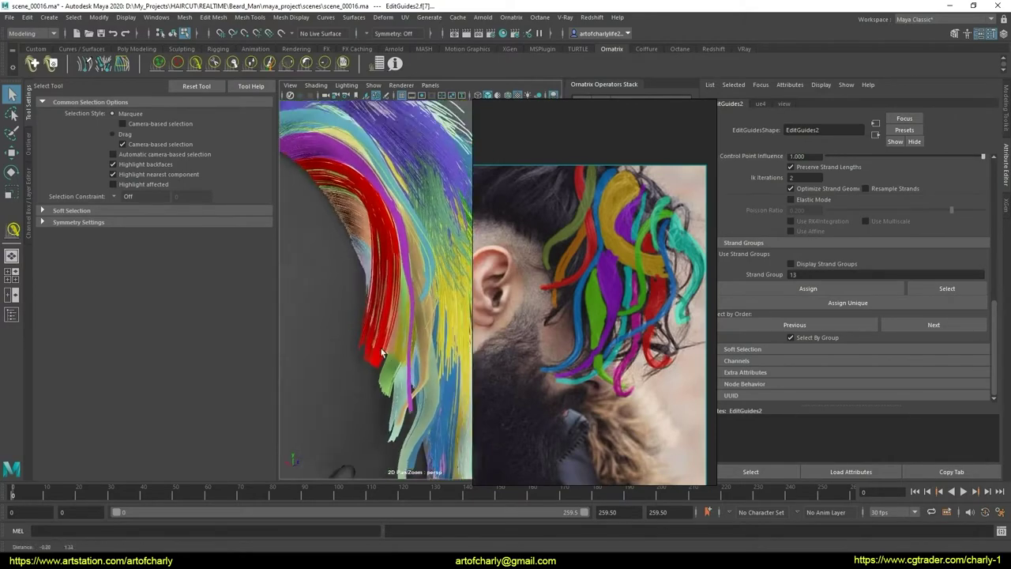
Step: Zoom in on the guides and select the lime strand group and strand group 135
{"action": "middle_click_drag", "start_coordinate": [371, 316], "coordinate": [392, 330], "text": "alt"}
{"action": "mouse_move", "coordinate": [392, 330]}
{"action": "left_mouse_down", "text": "alt"}
{"action": "mouse_move", "coordinate": [385, 317]}
{"action": "mouse_move", "coordinate": [356, 311]}
{"action": "left_mouse_up", "text": "alt"}
{"action": "scroll", "coordinate": [356, 311], "scroll_direction": "up", "scroll_amount": 3}
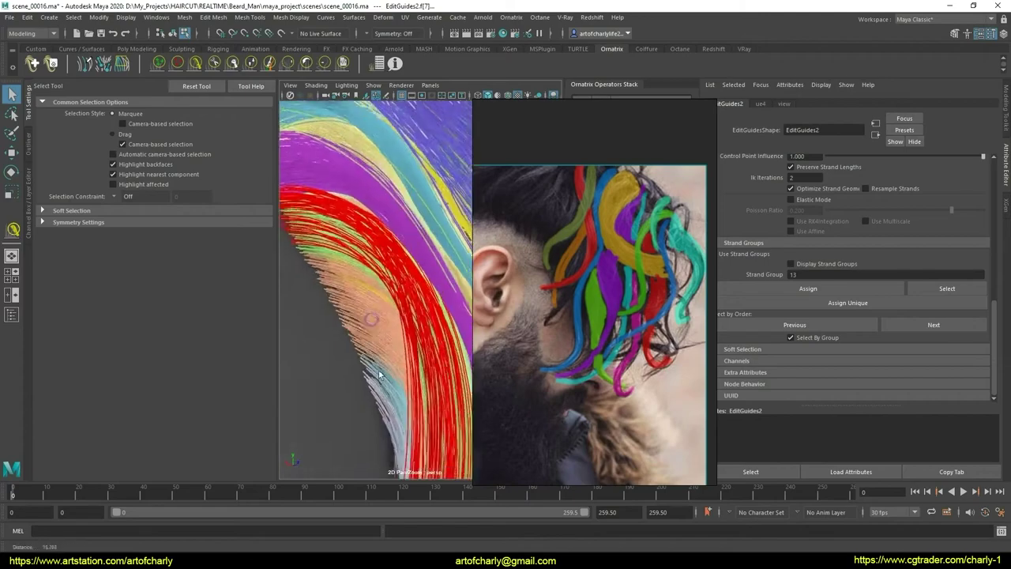
{"action": "scroll", "coordinate": [357, 304], "scroll_direction": "up", "scroll_amount": 2}
{"action": "mouse_move", "coordinate": [384, 371]}
{"action": "left_mouse_down", "text": "alt"}
{"action": "mouse_move", "coordinate": [354, 312]}
{"action": "mouse_move", "coordinate": [331, 300]}
{"action": "mouse_move", "coordinate": [373, 344]}
{"action": "mouse_move", "coordinate": [359, 289]}
{"action": "mouse_move", "coordinate": [352, 343]}
{"action": "mouse_move", "coordinate": [374, 343]}
{"action": "mouse_move", "coordinate": [309, 300]}
{"action": "mouse_move", "coordinate": [396, 315]}
{"action": "left_mouse_up", "text": "alt"}
{"action": "left_click", "coordinate": [373, 344]}
{"action": "left_click", "coordinate": [359, 289]}
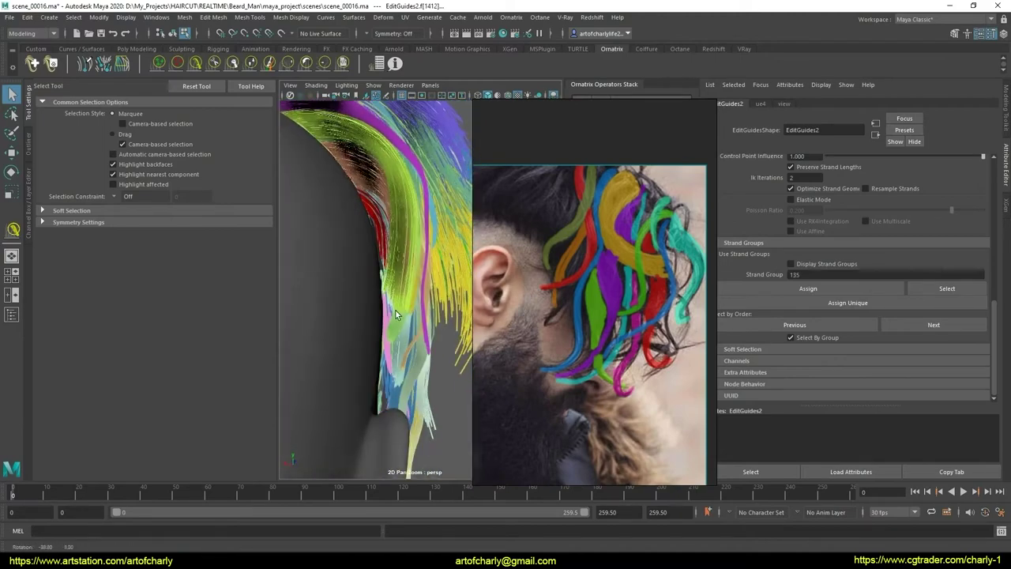
Step: Comb the red strand group into a new curve with the Ornatrix Comb Brush
{"action": "left_click_drag", "start_coordinate": [286, 222], "coordinate": [370, 319], "text": "alt"}
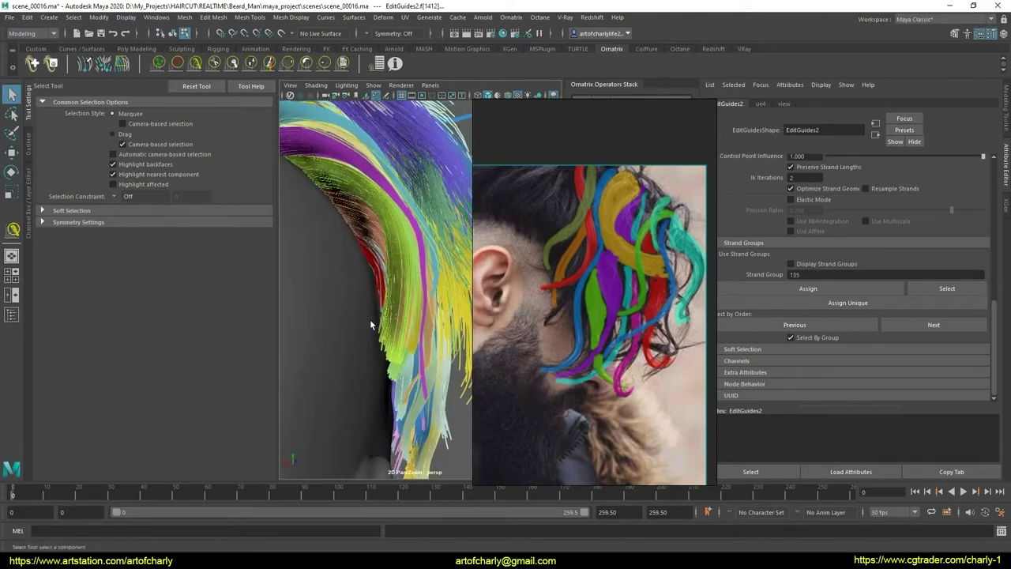
{"action": "mouse_move", "coordinate": [370, 320]}
{"action": "right_mouse_down", "text": "alt"}
{"action": "mouse_move", "coordinate": [320, 351]}
{"action": "mouse_move", "coordinate": [341, 329]}
{"action": "right_mouse_up", "text": "alt"}
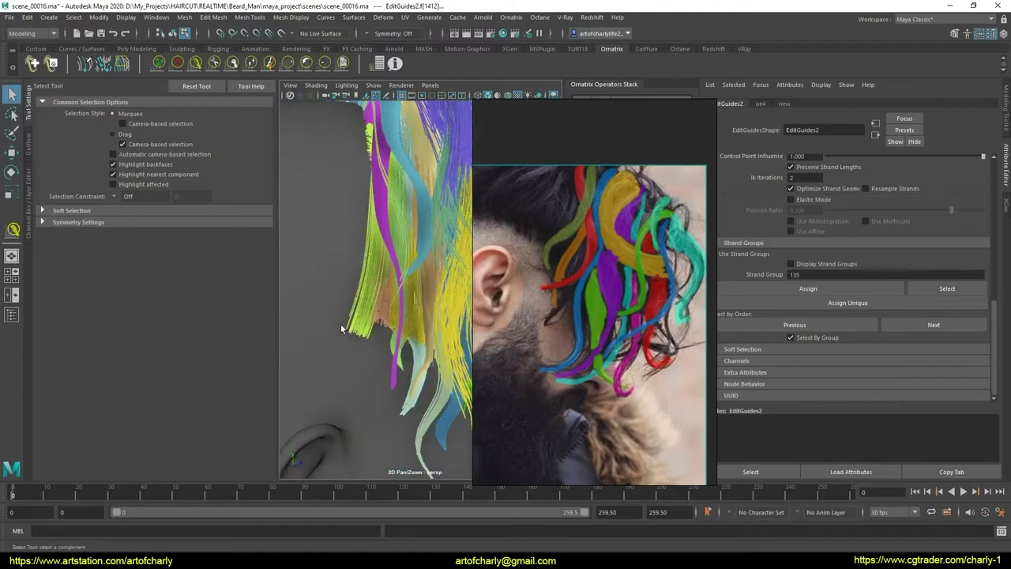
{"action": "mouse_move", "coordinate": [346, 342]}
{"action": "left_mouse_down", "text": "alt"}
{"action": "mouse_move", "coordinate": [355, 331]}
{"action": "mouse_move", "coordinate": [327, 322]}
{"action": "mouse_move", "coordinate": [393, 325]}
{"action": "mouse_move", "coordinate": [340, 261]}
{"action": "left_mouse_up", "text": "alt"}
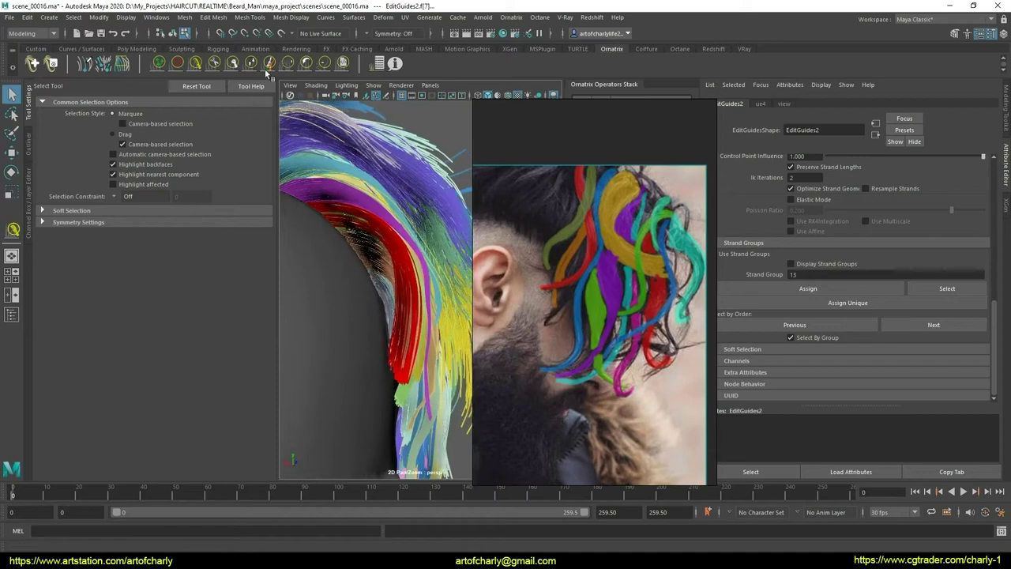
{"action": "left_click", "coordinate": [340, 65]}
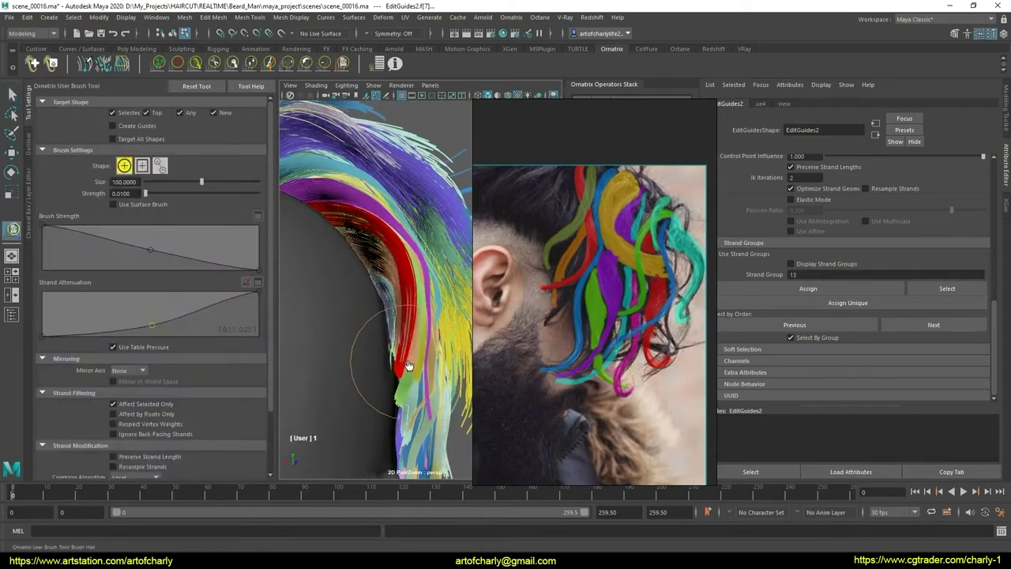
{"action": "left_click", "coordinate": [197, 66]}
{"action": "left_click_drag", "start_coordinate": [395, 309], "coordinate": [421, 293], "text": "alt"}
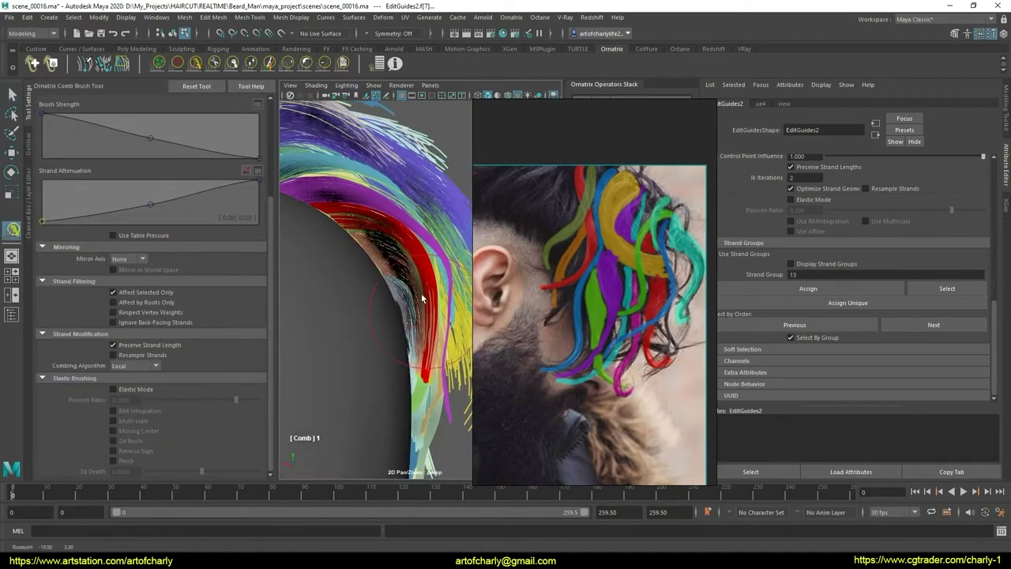
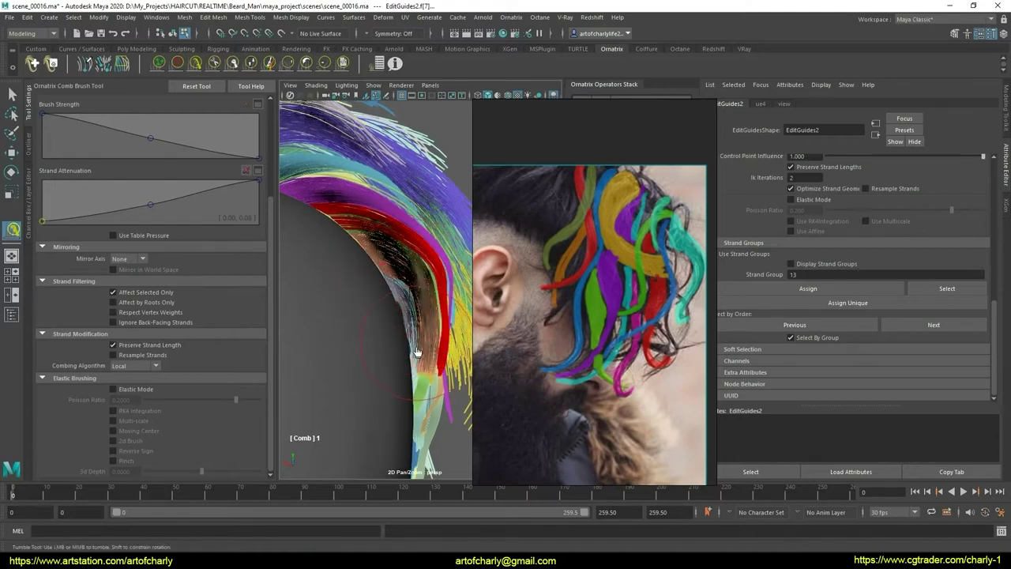
Step: Comb the red guide group back along the side of the head, checking from several angles
{"action": "mouse_move", "coordinate": [417, 352]}
{"action": "left_mouse_down", "text": "alt"}
{"action": "mouse_move", "coordinate": [345, 336]}
{"action": "mouse_move", "coordinate": [338, 273]}
{"action": "left_mouse_up", "text": "alt"}
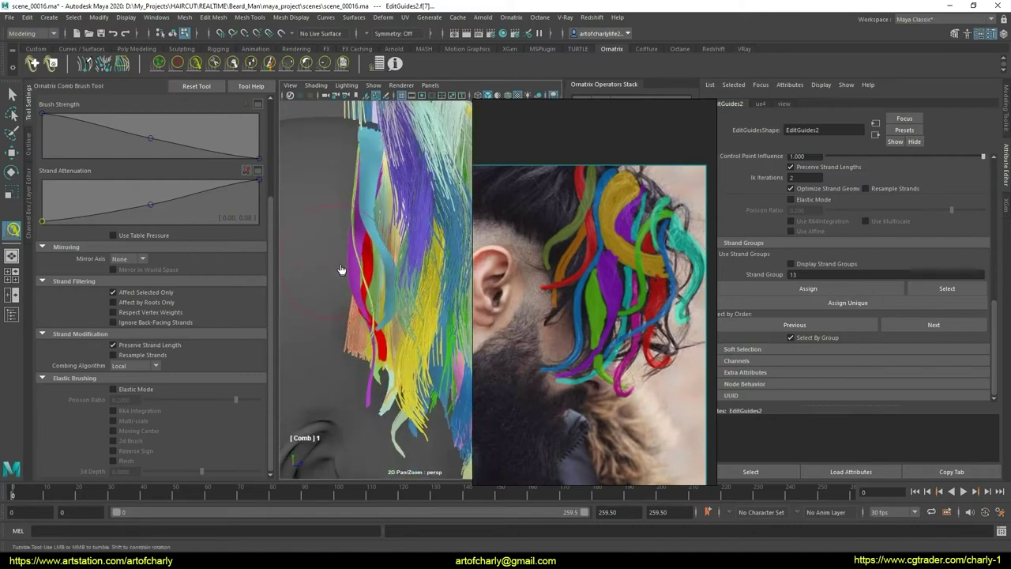
{"action": "left_click_drag", "start_coordinate": [373, 339], "coordinate": [387, 339], "text": "alt"}
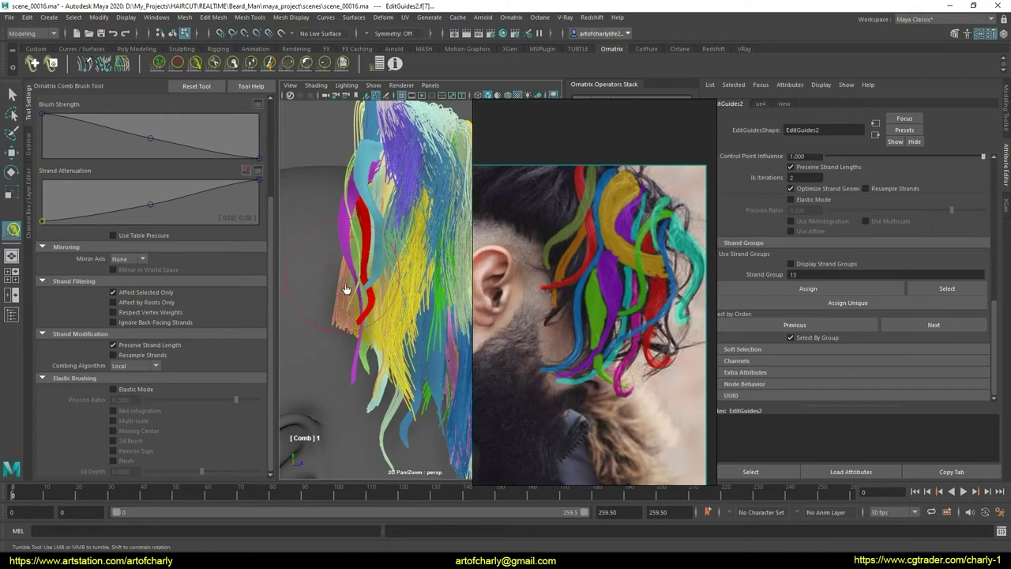
{"action": "mouse_move", "coordinate": [345, 289]}
{"action": "left_mouse_down", "text": "alt"}
{"action": "mouse_move", "coordinate": [352, 367]}
{"action": "mouse_move", "coordinate": [355, 335]}
{"action": "mouse_move", "coordinate": [397, 422]}
{"action": "mouse_move", "coordinate": [379, 355]}
{"action": "mouse_move", "coordinate": [388, 394]}
{"action": "mouse_move", "coordinate": [371, 339]}
{"action": "mouse_move", "coordinate": [343, 305]}
{"action": "mouse_move", "coordinate": [356, 372]}
{"action": "left_mouse_up", "text": "alt"}
{"action": "key", "text": "q"}
{"action": "middle_click_drag", "start_coordinate": [355, 371], "coordinate": [390, 385], "text": "alt"}
{"action": "left_click_drag", "start_coordinate": [390, 385], "coordinate": [396, 321], "text": "alt"}
Step: Alternate the User and Comb brushes to smooth the coloured guide groups down over the back of the head
{"action": "left_click", "coordinate": [342, 65]}
{"action": "left_click_drag", "start_coordinate": [361, 222], "coordinate": [402, 354], "text": "alt"}
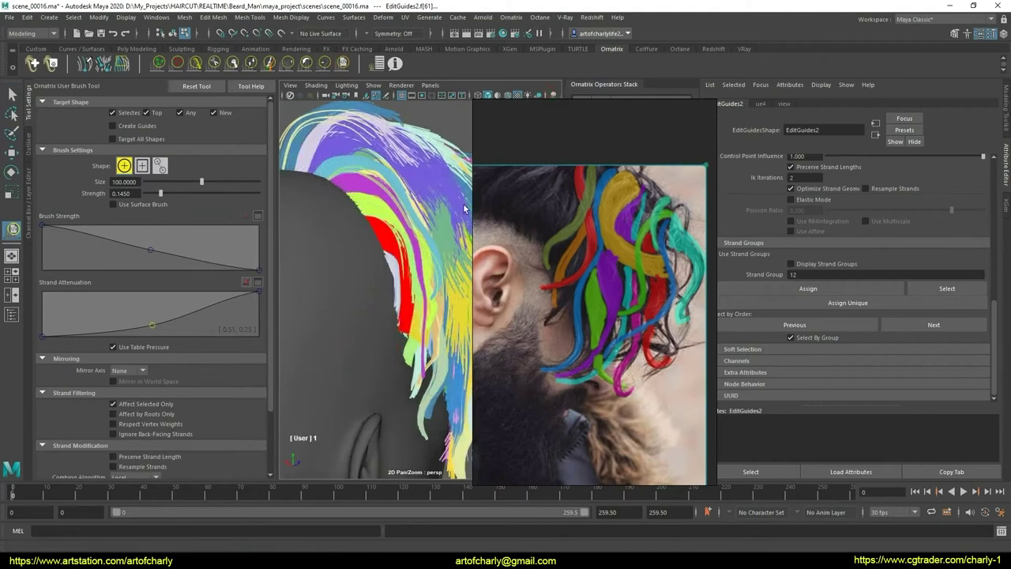
{"action": "left_click_drag", "start_coordinate": [361, 267], "coordinate": [383, 338], "text": "alt"}
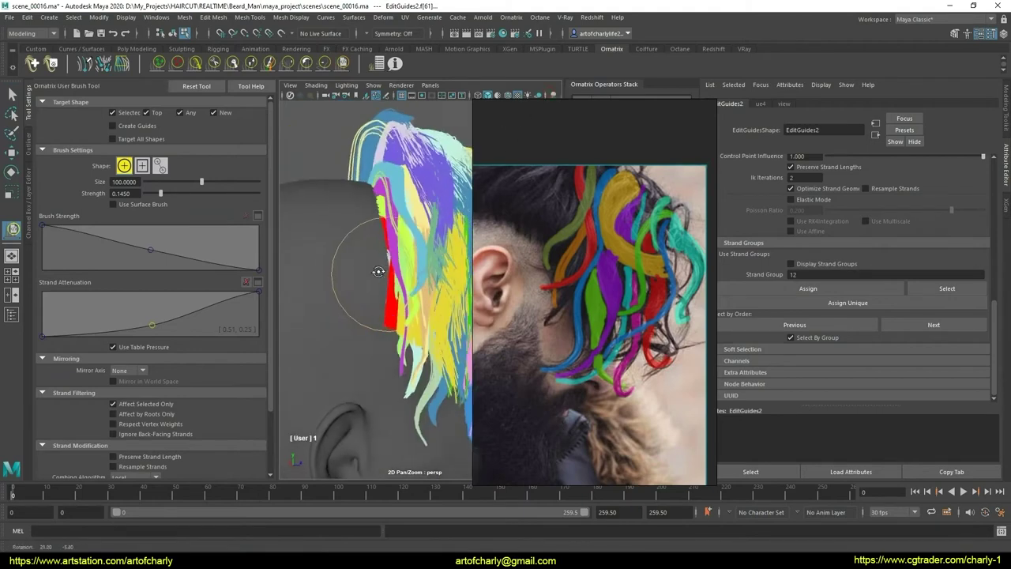
{"action": "left_click", "coordinate": [195, 63]}
{"action": "left_click_drag", "start_coordinate": [379, 237], "coordinate": [420, 282], "text": "alt"}
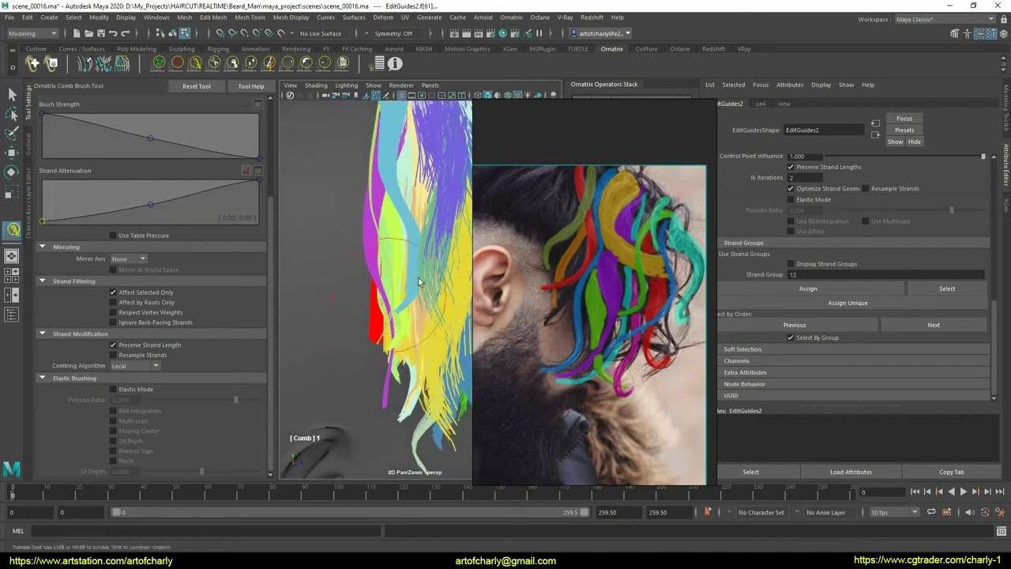
{"action": "left_click_drag", "start_coordinate": [378, 318], "coordinate": [379, 290], "text": "alt"}
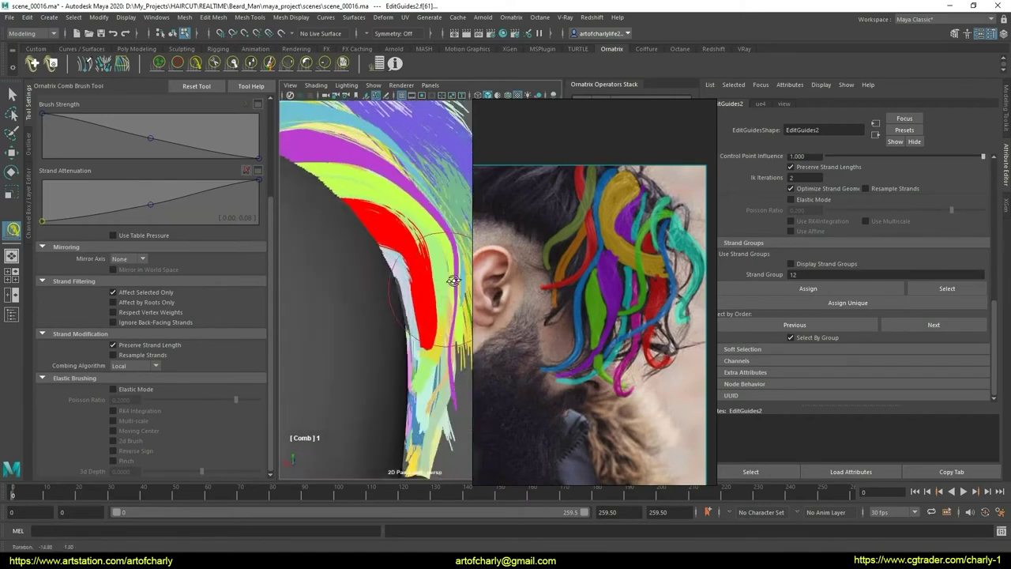
{"action": "left_click", "coordinate": [343, 63]}
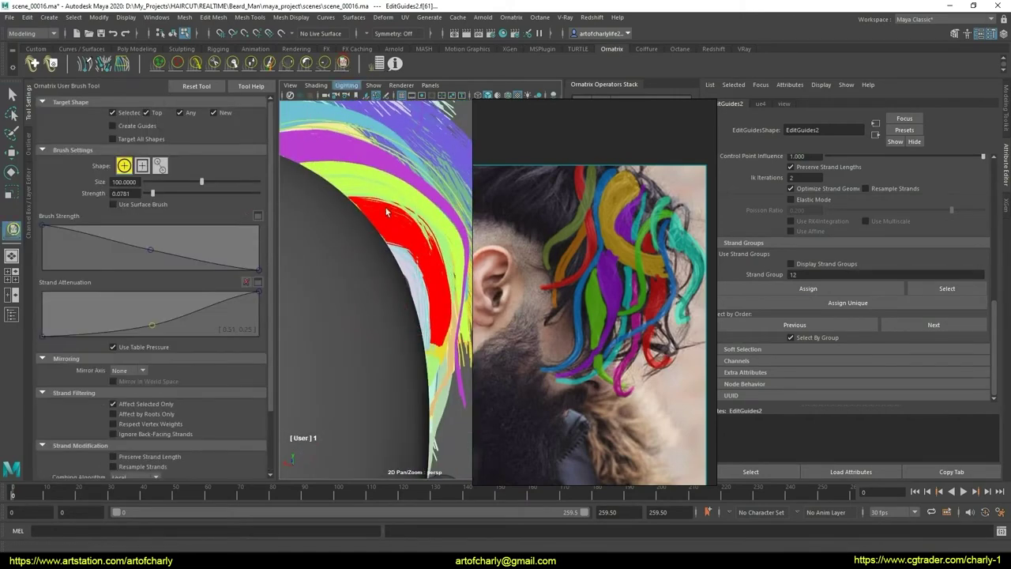
{"action": "mouse_move", "coordinate": [412, 282]}
{"action": "left_mouse_down", "text": "alt"}
{"action": "mouse_move", "coordinate": [316, 293]}
{"action": "mouse_move", "coordinate": [373, 316]}
{"action": "mouse_move", "coordinate": [317, 289]}
{"action": "mouse_move", "coordinate": [339, 271]}
{"action": "mouse_move", "coordinate": [342, 289]}
{"action": "mouse_move", "coordinate": [361, 294]}
{"action": "left_mouse_up", "text": "alt"}
{"action": "mouse_move", "coordinate": [361, 293]}
{"action": "middle_mouse_down", "text": "alt"}
{"action": "mouse_move", "coordinate": [416, 333]}
{"action": "mouse_move", "coordinate": [408, 297]}
{"action": "mouse_move", "coordinate": [371, 273]}
{"action": "middle_mouse_up", "text": "alt"}
Step: Comb the side guide strands around the ear and back of the head further down
{"action": "key", "text": "q"}
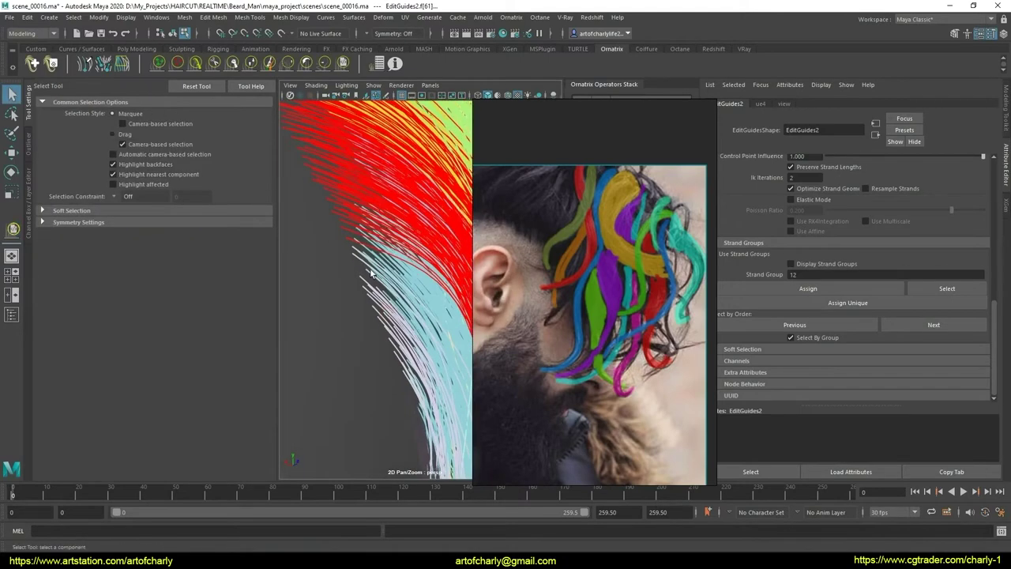
{"action": "mouse_move", "coordinate": [404, 306]}
{"action": "left_mouse_down", "text": "alt"}
{"action": "mouse_move", "coordinate": [345, 266]}
{"action": "mouse_move", "coordinate": [395, 336]}
{"action": "mouse_move", "coordinate": [379, 308]}
{"action": "left_mouse_up", "text": "alt"}
{"action": "key", "text": "y"}
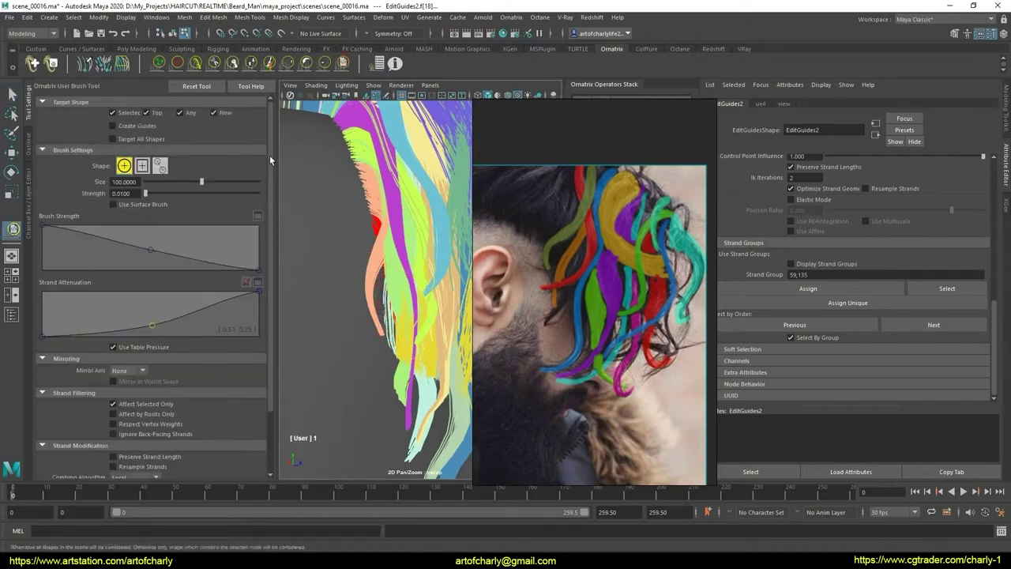
{"action": "left_click", "coordinate": [196, 65]}
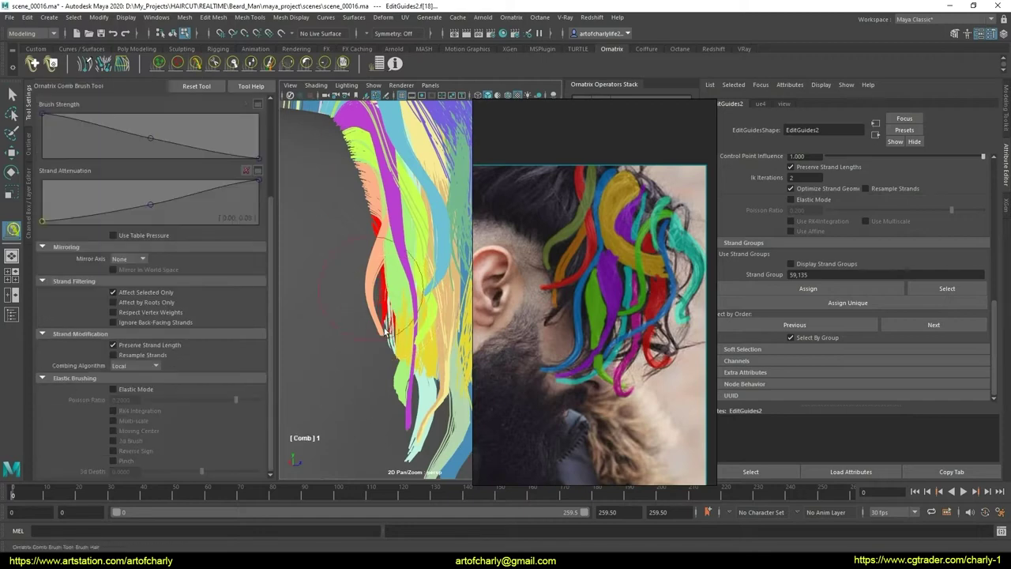
{"action": "left_click_drag", "start_coordinate": [356, 276], "coordinate": [384, 307], "text": "alt"}
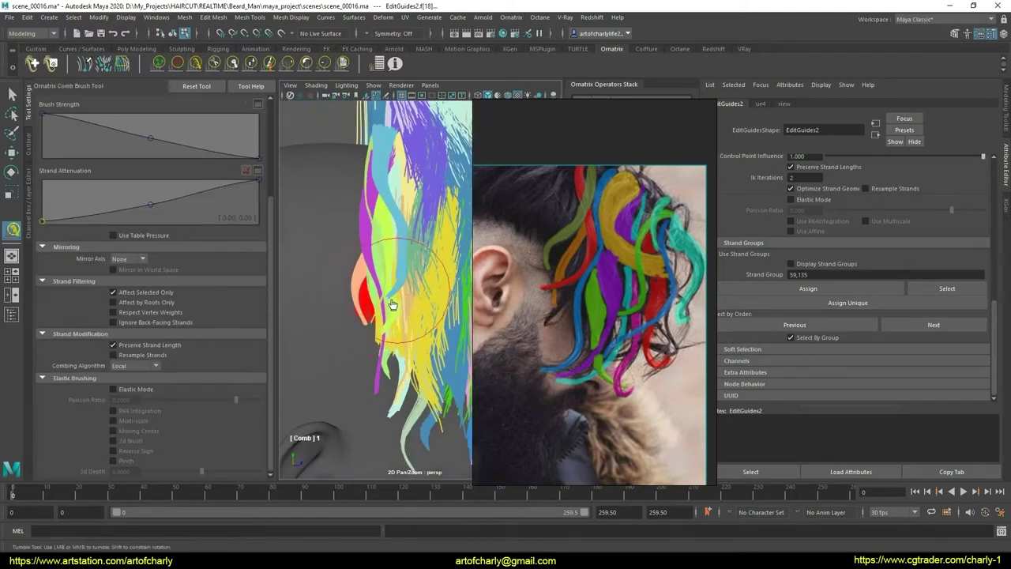
{"action": "right_click_drag", "start_coordinate": [393, 305], "coordinate": [350, 316], "text": "alt"}
{"action": "middle_click_drag", "start_coordinate": [350, 316], "coordinate": [305, 305], "text": "alt"}
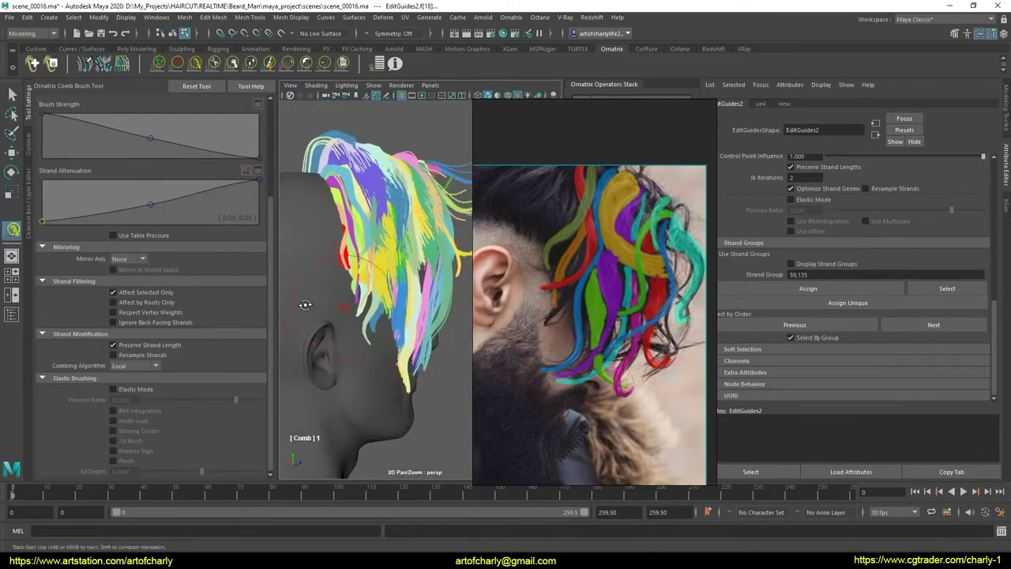
{"action": "mouse_move", "coordinate": [305, 305]}
{"action": "left_mouse_down", "text": "alt"}
{"action": "mouse_move", "coordinate": [366, 314]}
{"action": "mouse_move", "coordinate": [416, 345]}
{"action": "mouse_move", "coordinate": [365, 295]}
{"action": "left_mouse_up", "text": "alt"}
{"action": "scroll", "coordinate": [332, 309], "scroll_direction": "up", "scroll_amount": 3}
Step: Marquee-select the block of guide strands on top of the head
{"action": "key", "text": "q"}
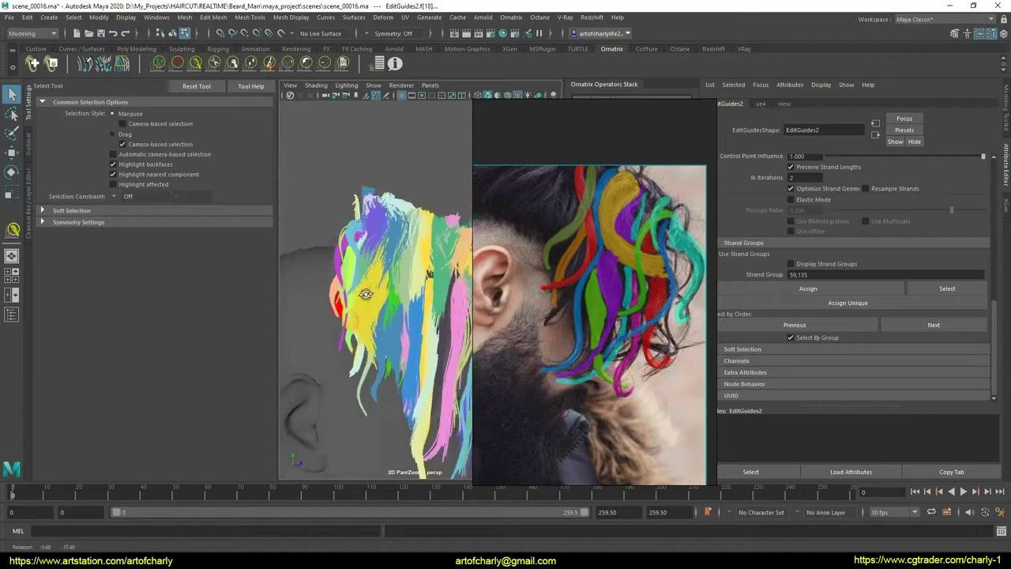
{"action": "scroll", "coordinate": [365, 294], "scroll_direction": "up", "scroll_amount": 2}
{"action": "scroll", "coordinate": [368, 316], "scroll_direction": "up", "scroll_amount": 1}
{"action": "scroll", "coordinate": [350, 387], "scroll_direction": "up", "scroll_amount": 1}
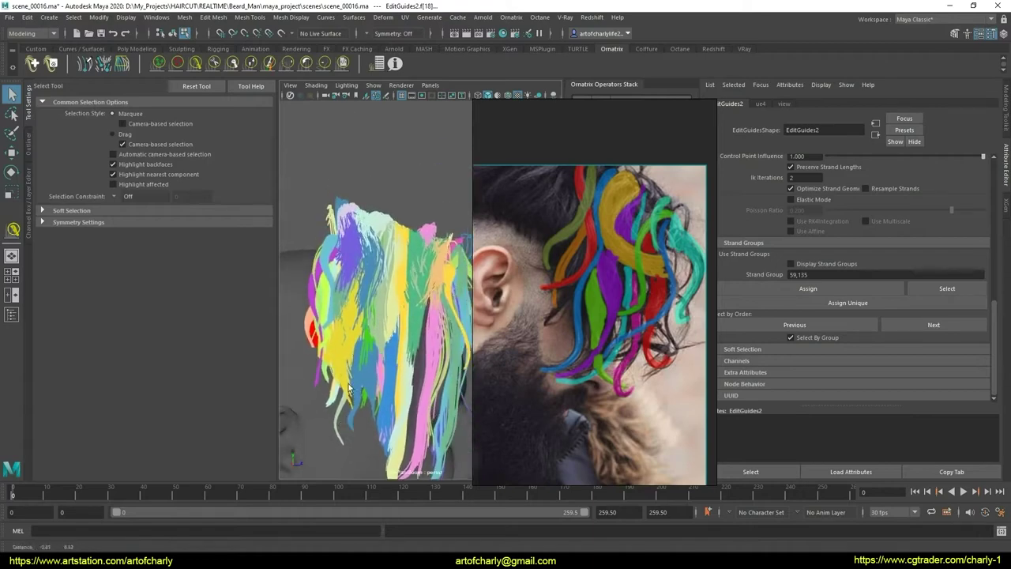
{"action": "scroll", "coordinate": [350, 387], "scroll_direction": "up", "scroll_amount": 1}
{"action": "left_click_drag", "start_coordinate": [428, 288], "coordinate": [403, 265], "text": "alt"}
Step: Hide the selected top block and a second large strand group, then select one group
{"action": "scroll", "coordinate": [813, 257], "scroll_direction": "up", "scroll_amount": 4}
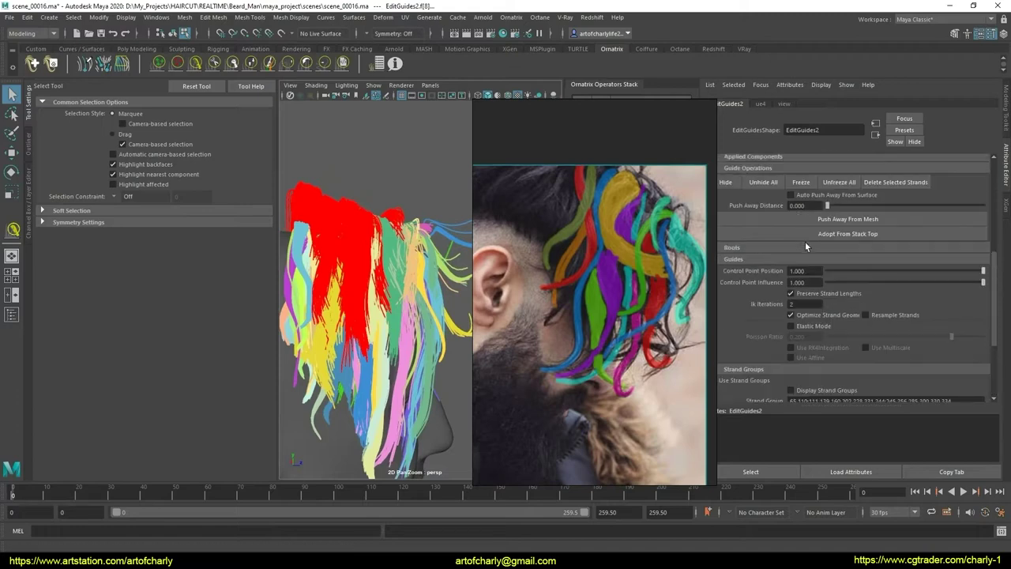
{"action": "left_click", "coordinate": [726, 190]}
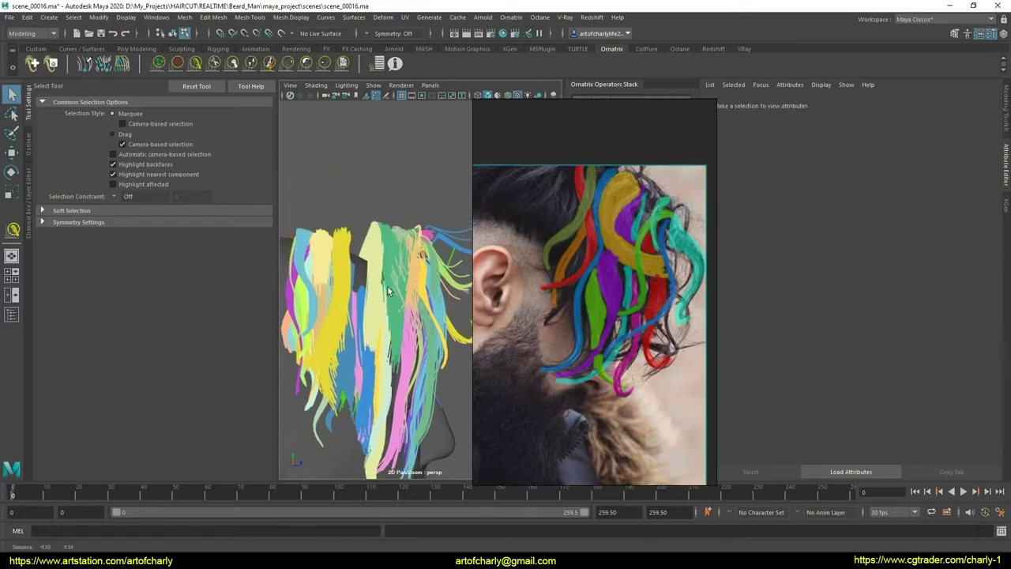
{"action": "left_click_drag", "start_coordinate": [387, 285], "coordinate": [350, 203], "text": "alt"}
{"action": "left_click", "coordinate": [444, 248]}
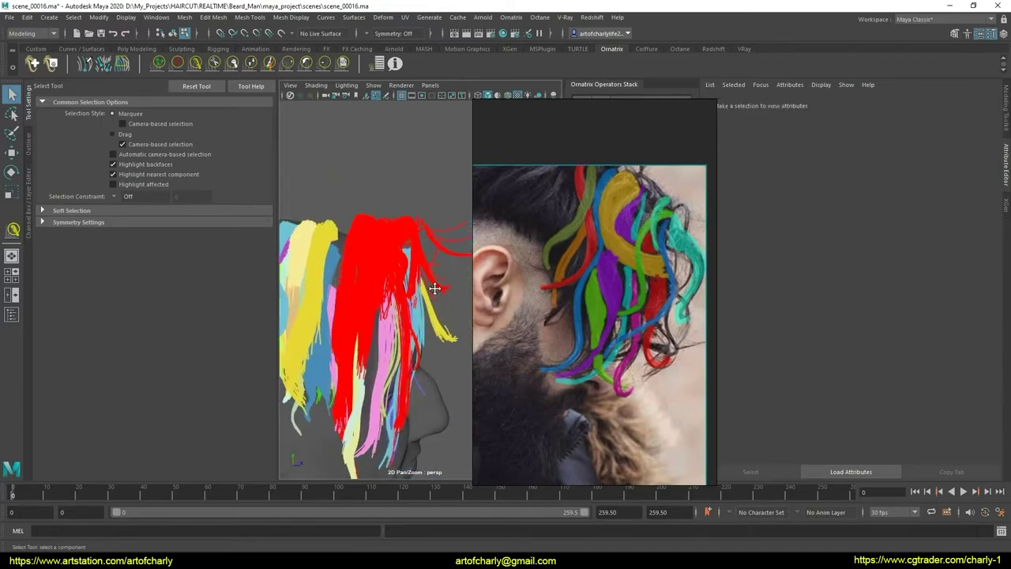
{"action": "left_click", "coordinate": [350, 345]}
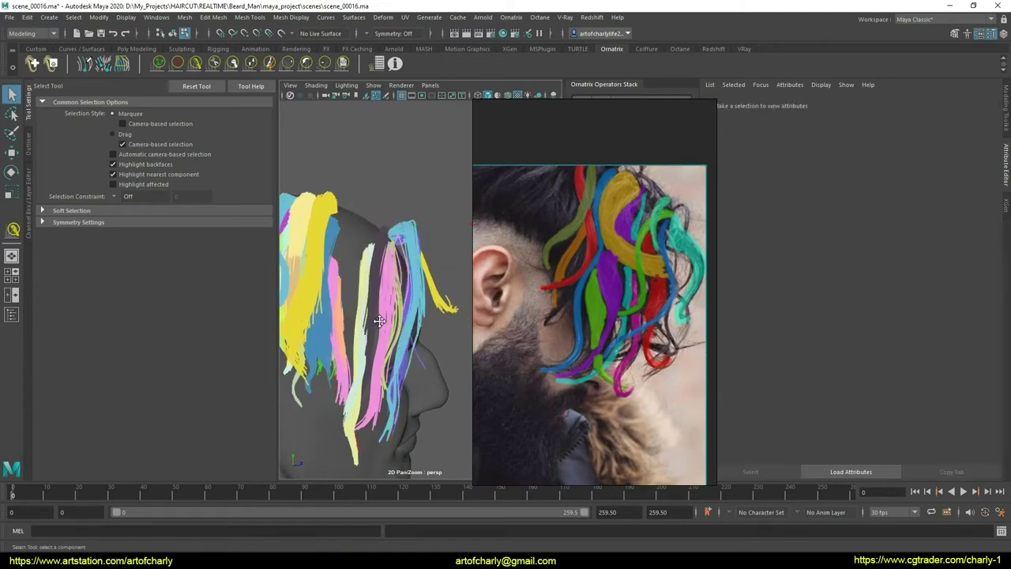
{"action": "mouse_move", "coordinate": [350, 345]}
{"action": "left_mouse_down", "text": "alt"}
{"action": "mouse_move", "coordinate": [466, 335]}
{"action": "mouse_move", "coordinate": [375, 331]}
{"action": "mouse_move", "coordinate": [371, 293]}
{"action": "mouse_move", "coordinate": [388, 345]}
{"action": "left_mouse_up", "text": "alt"}
{"action": "left_click", "coordinate": [417, 144]}
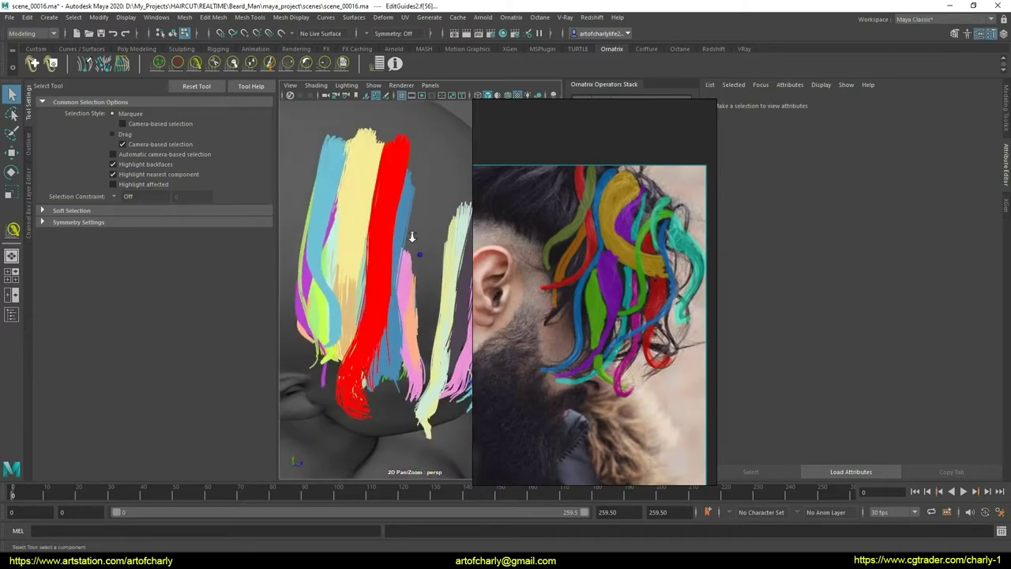
{"action": "mouse_move", "coordinate": [417, 145]}
{"action": "left_mouse_down", "text": "alt"}
{"action": "mouse_move", "coordinate": [467, 204]}
{"action": "mouse_move", "coordinate": [289, 190]}
{"action": "mouse_move", "coordinate": [400, 192]}
{"action": "mouse_move", "coordinate": [395, 207]}
{"action": "mouse_move", "coordinate": [350, 193]}
{"action": "left_mouse_up", "text": "alt"}
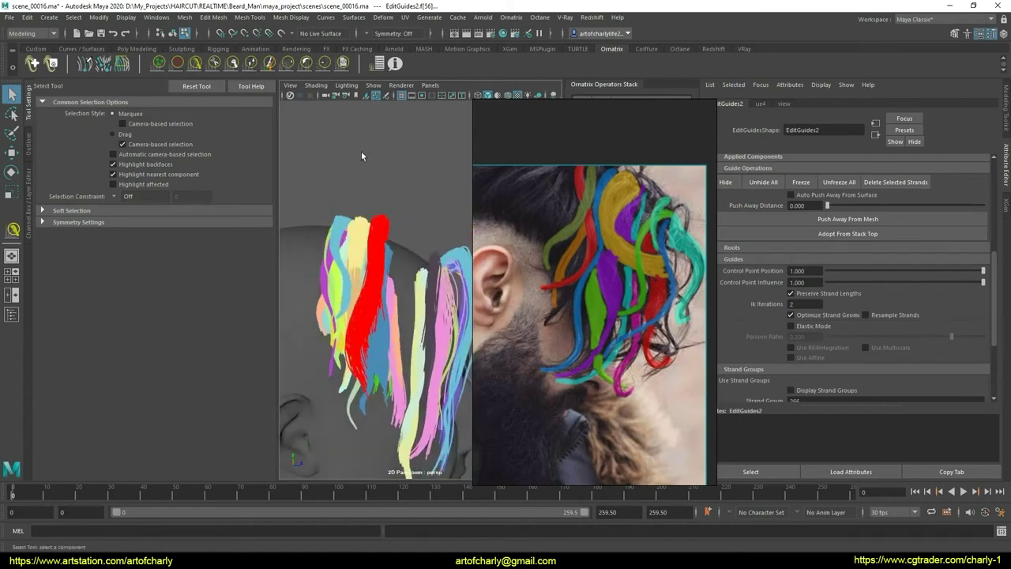
Step: Comb the remaining red and side guide groups down into wavier, separated locks
{"action": "left_click", "coordinate": [343, 63]}
{"action": "right_click_drag", "start_coordinate": [350, 192], "coordinate": [420, 345], "text": "alt"}
{"action": "mouse_move", "coordinate": [420, 345]}
{"action": "left_mouse_down", "text": "alt"}
{"action": "mouse_move", "coordinate": [395, 368]}
{"action": "mouse_move", "coordinate": [394, 341]}
{"action": "left_mouse_up", "text": "alt"}
{"action": "left_click", "coordinate": [195, 63]}
{"action": "left_click_drag", "start_coordinate": [286, 210], "coordinate": [371, 313], "text": "alt"}
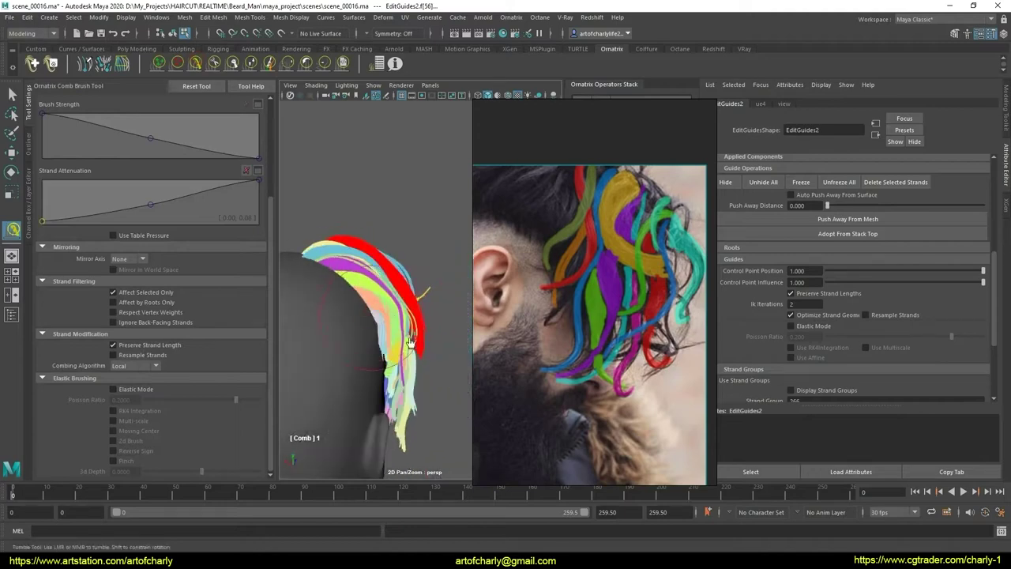
{"action": "mouse_move", "coordinate": [410, 341]}
{"action": "left_mouse_down", "text": "alt"}
{"action": "mouse_move", "coordinate": [351, 344]}
{"action": "mouse_move", "coordinate": [434, 338]}
{"action": "mouse_move", "coordinate": [332, 353]}
{"action": "left_mouse_up", "text": "alt"}
{"action": "left_click_drag", "start_coordinate": [345, 296], "coordinate": [354, 272], "text": "alt"}
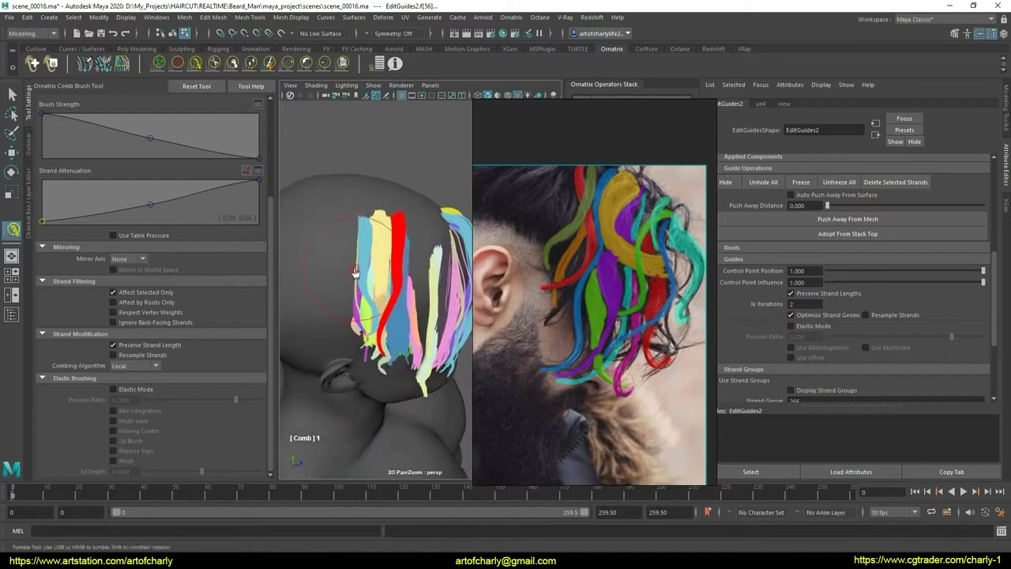
{"action": "mouse_move", "coordinate": [376, 305]}
{"action": "left_mouse_down", "text": "alt"}
{"action": "mouse_move", "coordinate": [418, 346]}
{"action": "mouse_move", "coordinate": [398, 329]}
{"action": "mouse_move", "coordinate": [421, 319]}
{"action": "mouse_move", "coordinate": [395, 369]}
{"action": "mouse_move", "coordinate": [375, 255]}
{"action": "mouse_move", "coordinate": [371, 313]}
{"action": "mouse_move", "coordinate": [373, 304]}
{"action": "mouse_move", "coordinate": [420, 335]}
{"action": "left_mouse_up", "text": "alt"}
{"action": "key", "text": "q"}
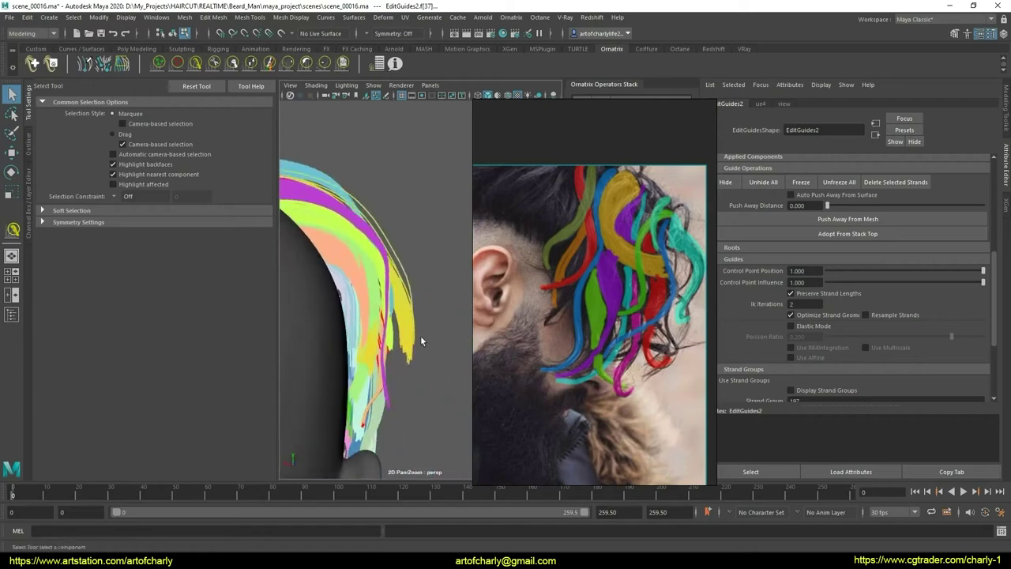
{"action": "left_click", "coordinate": [343, 66]}
{"action": "mouse_move", "coordinate": [436, 328]}
{"action": "left_mouse_down", "text": "alt"}
{"action": "mouse_move", "coordinate": [364, 351]}
{"action": "mouse_move", "coordinate": [388, 293]}
{"action": "mouse_move", "coordinate": [358, 164]}
{"action": "mouse_move", "coordinate": [388, 294]}
{"action": "mouse_move", "coordinate": [331, 250]}
{"action": "mouse_move", "coordinate": [381, 258]}
{"action": "mouse_move", "coordinate": [371, 265]}
{"action": "left_mouse_up", "text": "alt"}
{"action": "key", "text": "q"}
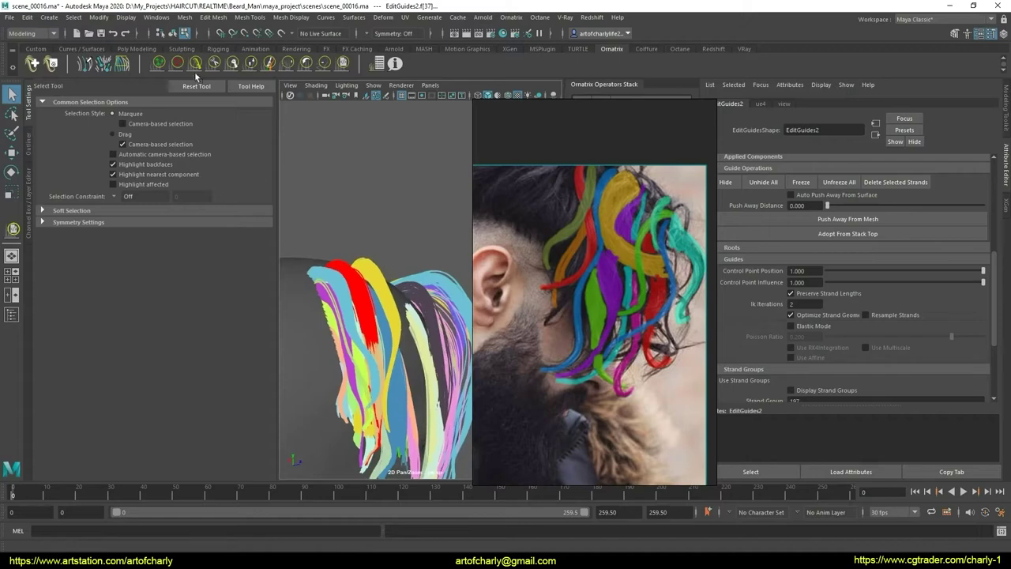
Step: Comb the guide groups at the back of the head downward with the Comb Brush
{"action": "left_click", "coordinate": [195, 68]}
{"action": "middle_click_drag", "start_coordinate": [331, 300], "coordinate": [354, 330], "text": "alt"}
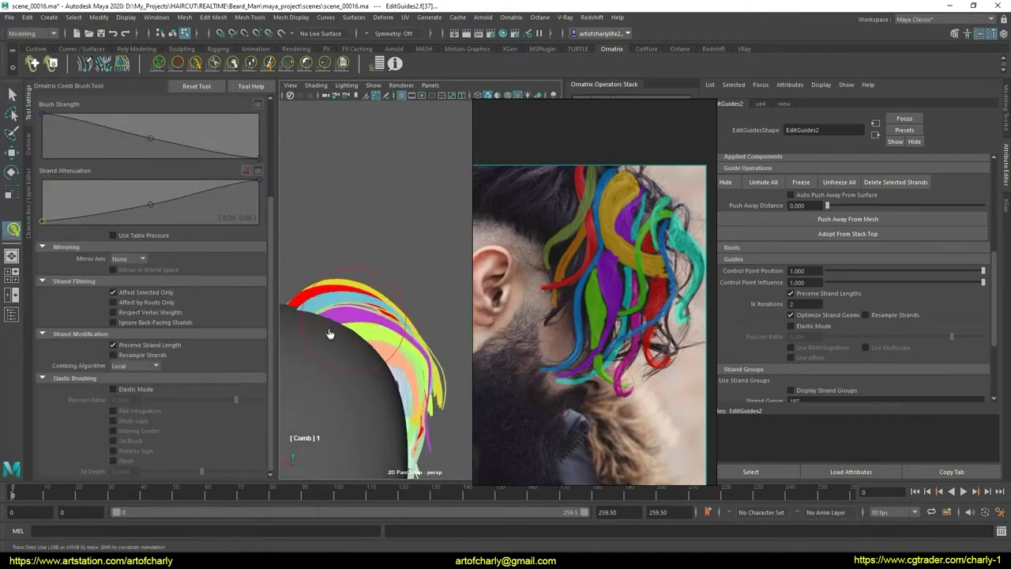
{"action": "mouse_move", "coordinate": [360, 345]}
{"action": "left_mouse_down", "text": "alt"}
{"action": "mouse_move", "coordinate": [296, 348]}
{"action": "mouse_move", "coordinate": [384, 332]}
{"action": "mouse_move", "coordinate": [375, 327]}
{"action": "mouse_move", "coordinate": [390, 344]}
{"action": "mouse_move", "coordinate": [473, 342]}
{"action": "left_mouse_up", "text": "alt"}
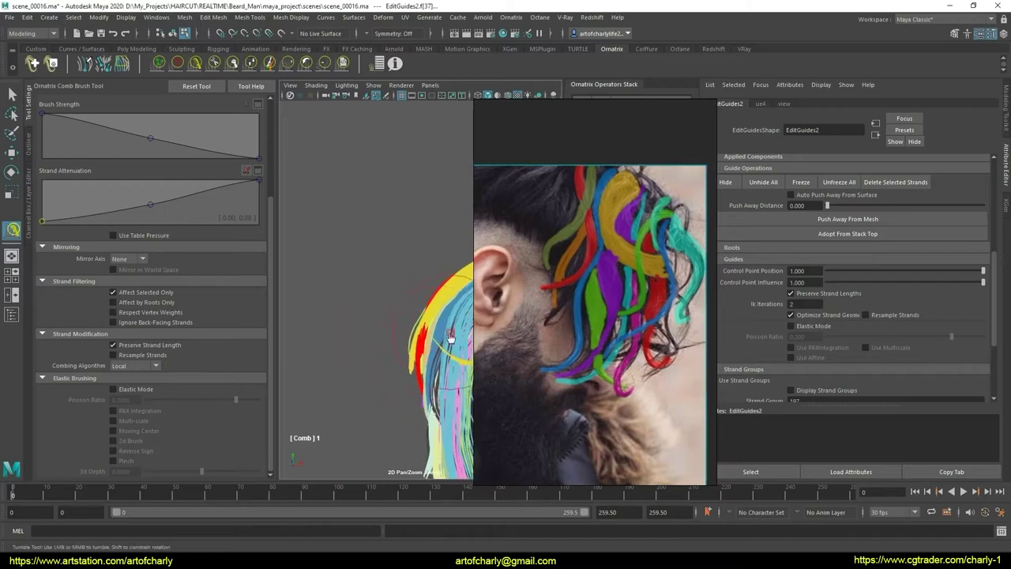
{"action": "mouse_move", "coordinate": [380, 351]}
{"action": "left_mouse_down", "text": "alt"}
{"action": "mouse_move", "coordinate": [411, 329]}
{"action": "mouse_move", "coordinate": [363, 302]}
{"action": "left_mouse_up", "text": "alt"}
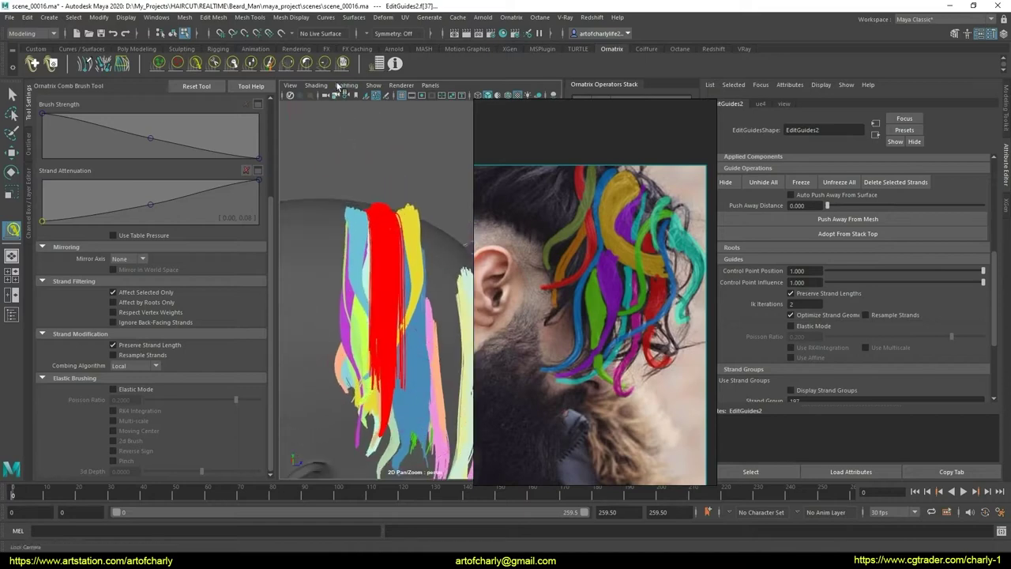
{"action": "left_click", "coordinate": [343, 63]}
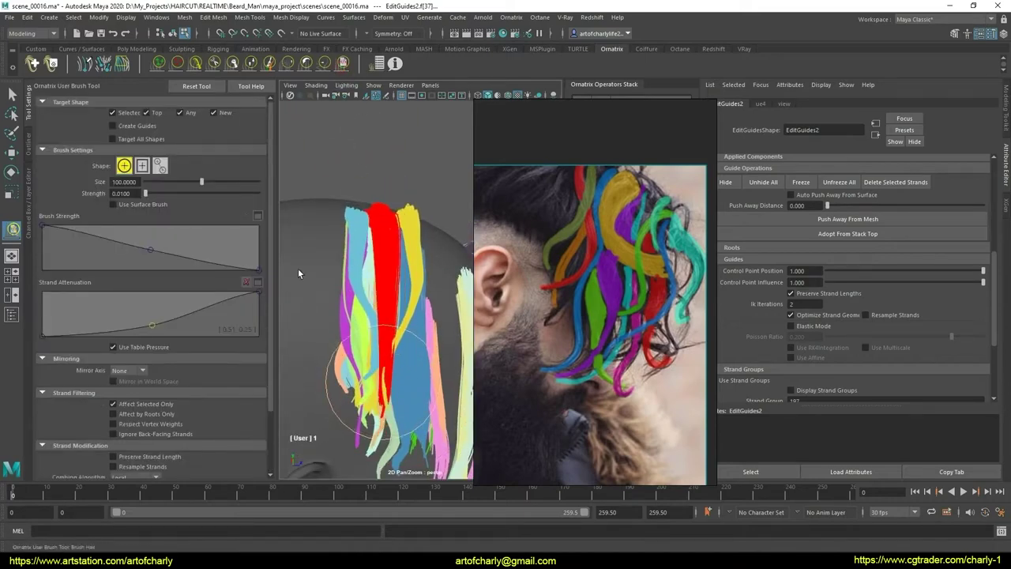
{"action": "left_click", "coordinate": [214, 64]}
{"action": "mouse_move", "coordinate": [405, 340]}
{"action": "left_mouse_down", "text": "alt"}
{"action": "mouse_move", "coordinate": [395, 348]}
{"action": "mouse_move", "coordinate": [430, 349]}
{"action": "mouse_move", "coordinate": [370, 316]}
{"action": "mouse_move", "coordinate": [358, 323]}
{"action": "mouse_move", "coordinate": [376, 337]}
{"action": "mouse_move", "coordinate": [397, 328]}
{"action": "mouse_move", "coordinate": [399, 351]}
{"action": "mouse_move", "coordinate": [376, 357]}
{"action": "left_mouse_up", "text": "alt"}
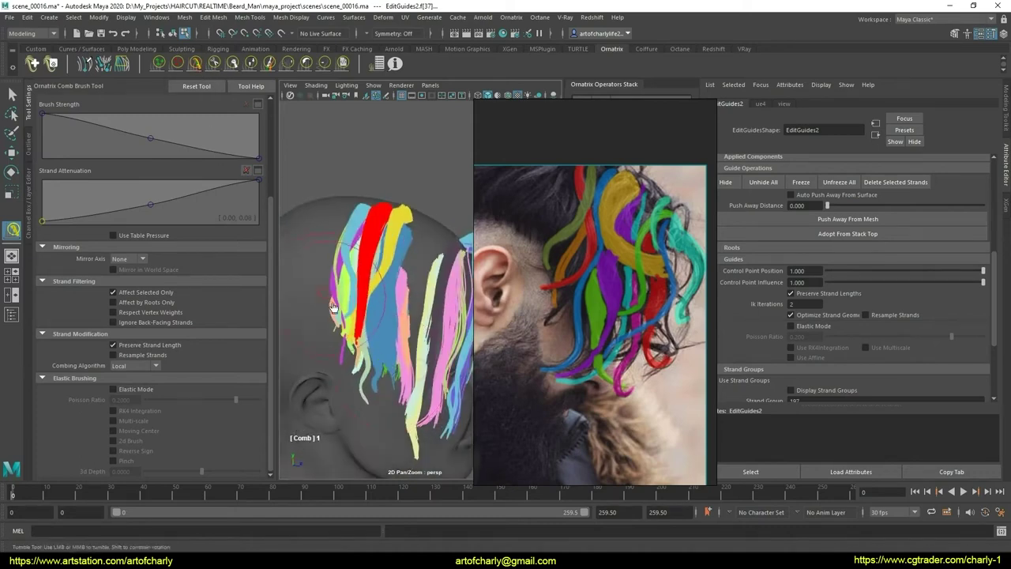
{"action": "mouse_move", "coordinate": [413, 310]}
{"action": "left_mouse_down", "text": "alt"}
{"action": "mouse_move", "coordinate": [371, 315]}
{"action": "mouse_move", "coordinate": [411, 297]}
{"action": "mouse_move", "coordinate": [373, 320]}
{"action": "mouse_move", "coordinate": [339, 316]}
{"action": "mouse_move", "coordinate": [339, 355]}
{"action": "mouse_move", "coordinate": [421, 312]}
{"action": "left_mouse_up", "text": "alt"}
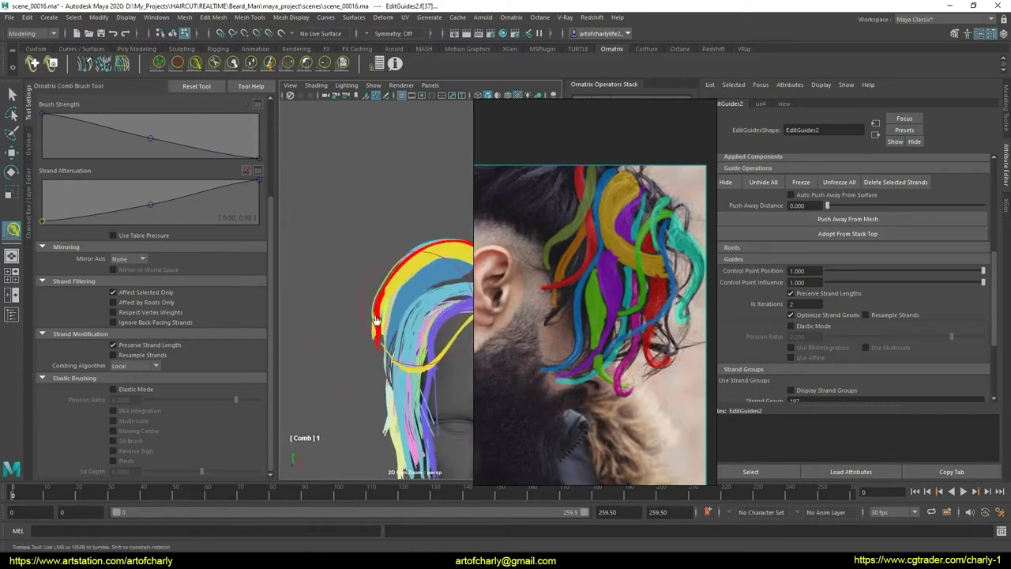
Step: Zoom in and comb the side guide strands into longer downward-flowing locks
{"action": "scroll", "coordinate": [393, 312], "scroll_direction": "up", "scroll_amount": 3}
{"action": "scroll", "coordinate": [360, 292], "scroll_direction": "up", "scroll_amount": 3}
{"action": "key", "text": "q"}
{"action": "scroll", "coordinate": [360, 346], "scroll_direction": "up", "scroll_amount": 2}
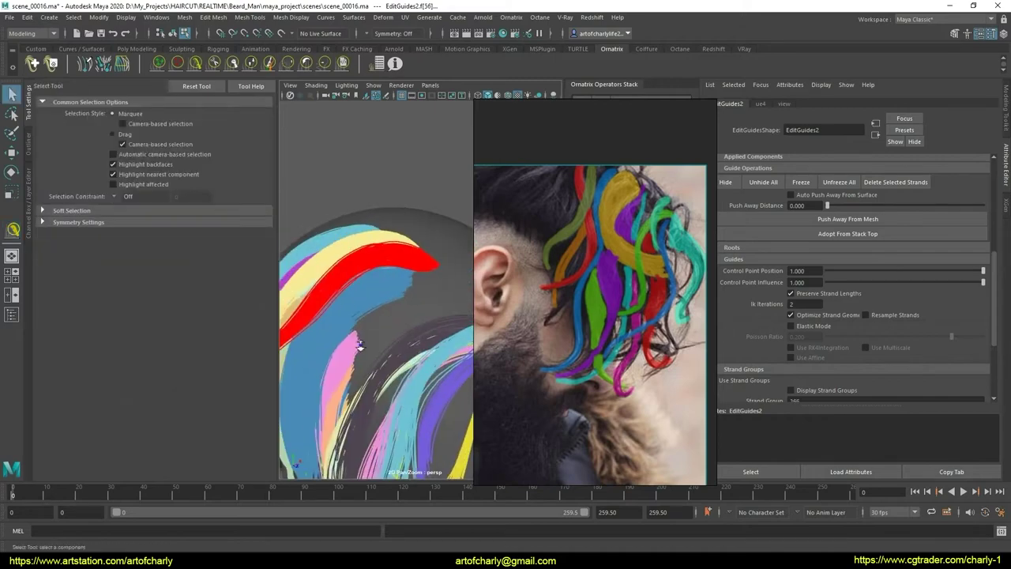
{"action": "scroll", "coordinate": [359, 345], "scroll_direction": "down", "scroll_amount": 3}
{"action": "scroll", "coordinate": [360, 346], "scroll_direction": "down", "scroll_amount": 2}
{"action": "left_click", "coordinate": [195, 63]}
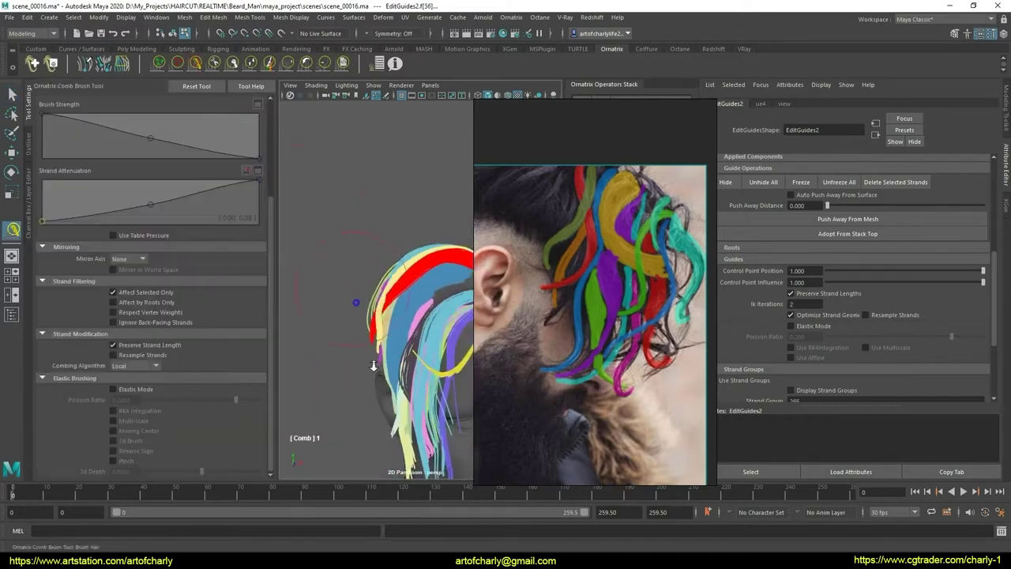
{"action": "scroll", "coordinate": [325, 302], "scroll_direction": "up", "scroll_amount": 2}
{"action": "scroll", "coordinate": [325, 302], "scroll_direction": "up", "scroll_amount": 2}
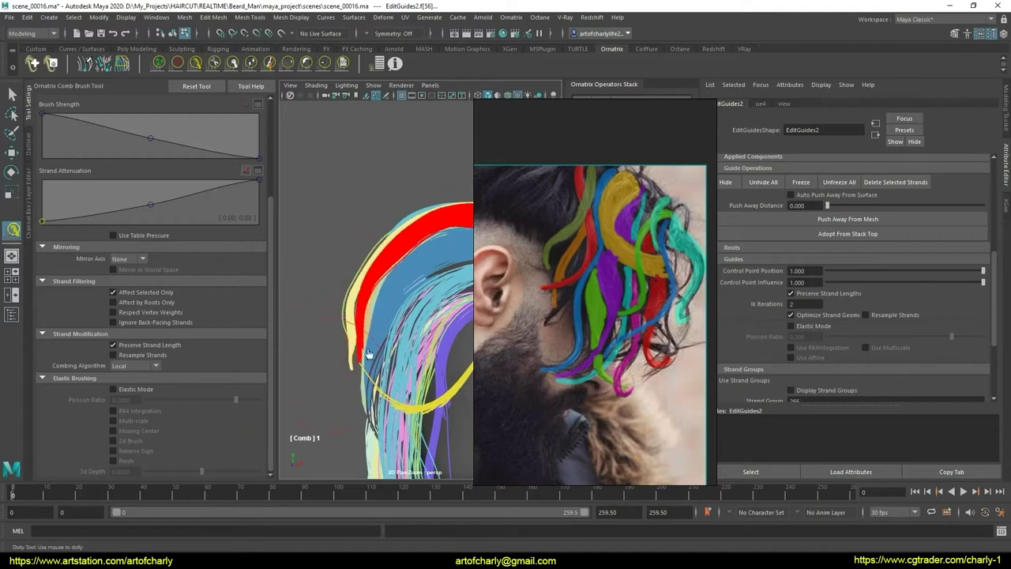
Step: Keep combing the back and side strands downward, checking from the ear and rear views
{"action": "left_click_drag", "start_coordinate": [368, 355], "coordinate": [371, 335], "text": "alt"}
{"action": "middle_click_drag", "start_coordinate": [371, 336], "coordinate": [377, 324], "text": "alt"}
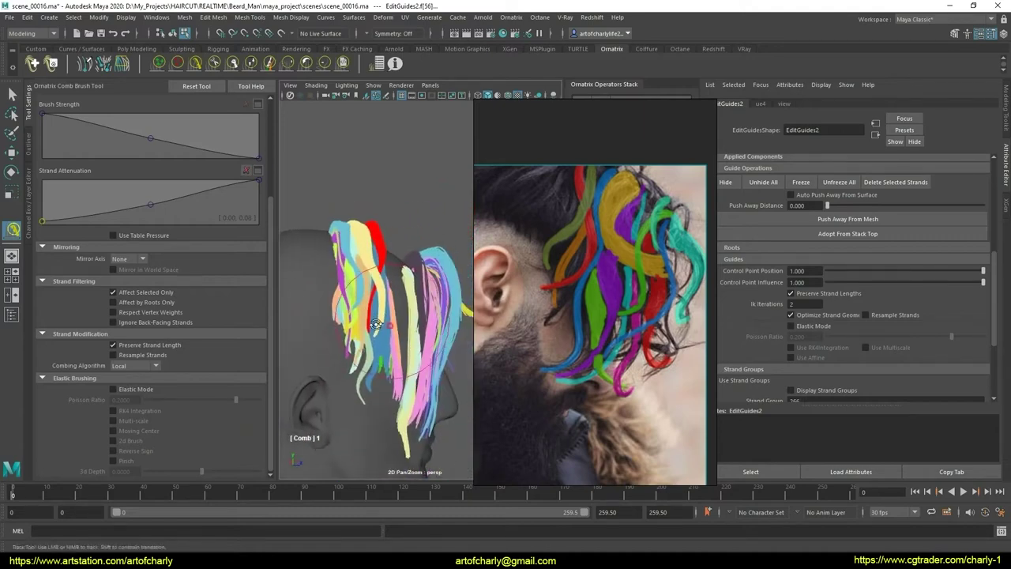
{"action": "right_click_drag", "start_coordinate": [376, 324], "coordinate": [383, 360], "text": "alt"}
{"action": "mouse_move", "coordinate": [385, 313]}
{"action": "left_mouse_down", "text": "alt"}
{"action": "mouse_move", "coordinate": [360, 283]}
{"action": "mouse_move", "coordinate": [380, 300]}
{"action": "mouse_move", "coordinate": [368, 354]}
{"action": "left_mouse_up", "text": "alt"}
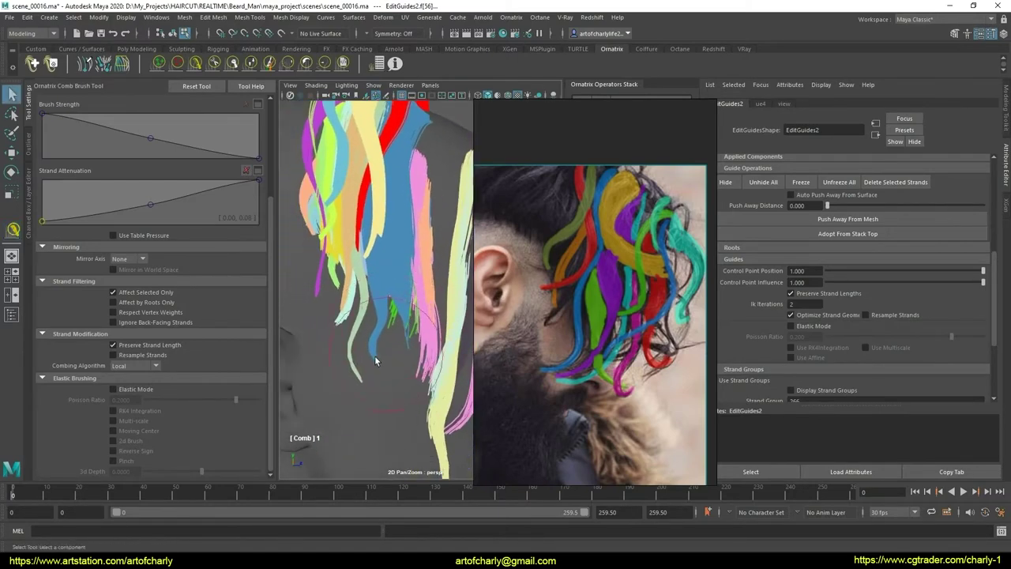
{"action": "key", "text": "q"}
{"action": "middle_click_drag", "start_coordinate": [368, 355], "coordinate": [333, 356], "text": "alt"}
{"action": "mouse_move", "coordinate": [333, 356]}
{"action": "left_mouse_down", "text": "alt"}
{"action": "mouse_move", "coordinate": [369, 390]}
{"action": "mouse_move", "coordinate": [348, 363]}
{"action": "left_mouse_up", "text": "alt"}
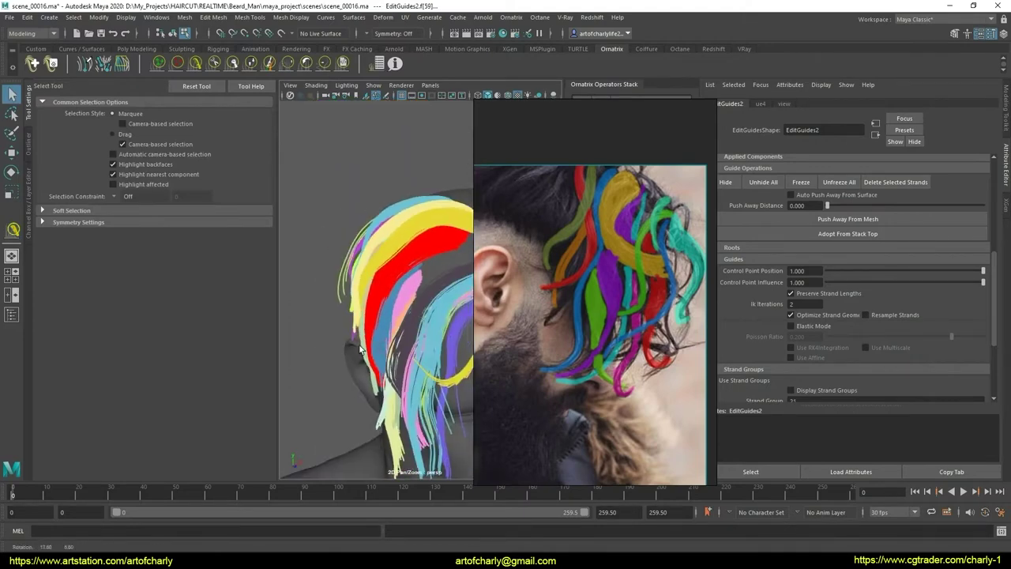
{"action": "left_click", "coordinate": [195, 67]}
{"action": "mouse_move", "coordinate": [395, 331]}
{"action": "left_mouse_down", "text": "alt"}
{"action": "mouse_move", "coordinate": [434, 316]}
{"action": "mouse_move", "coordinate": [346, 322]}
{"action": "left_mouse_up", "text": "alt"}
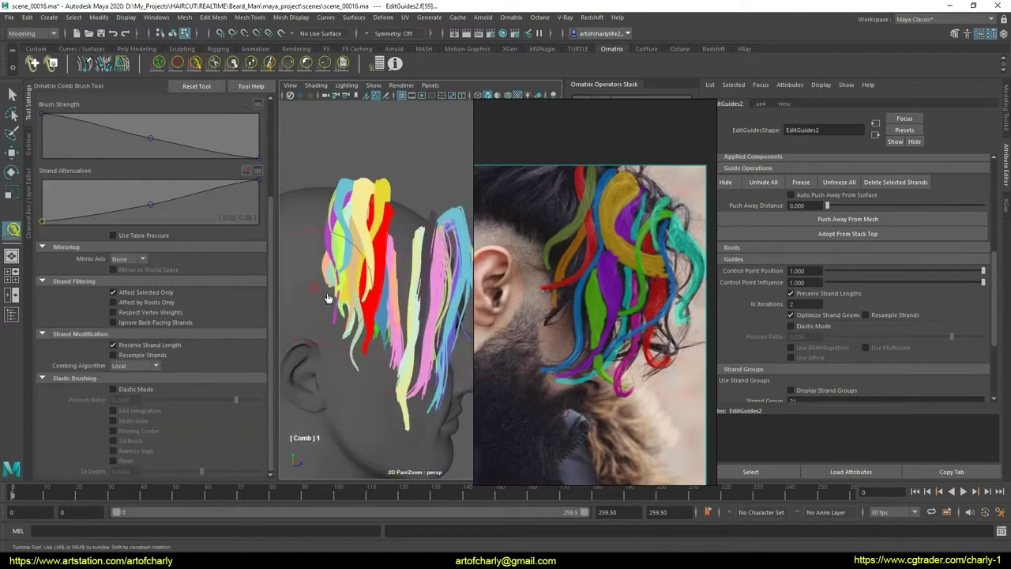
{"action": "left_click_drag", "start_coordinate": [411, 292], "coordinate": [426, 258], "text": "alt"}
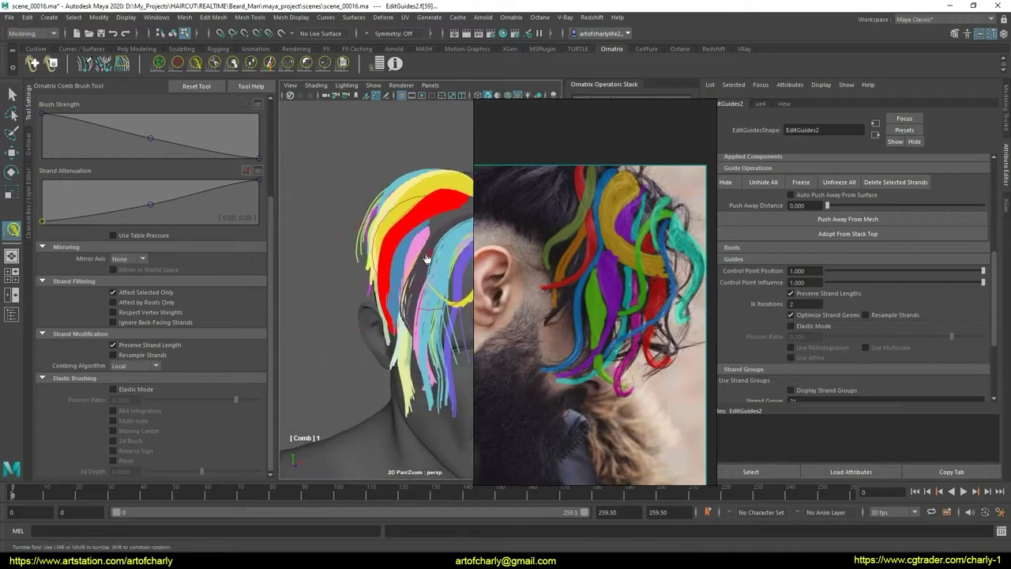
{"action": "mouse_move", "coordinate": [410, 297]}
{"action": "left_mouse_down", "text": "alt"}
{"action": "mouse_move", "coordinate": [442, 288]}
{"action": "mouse_move", "coordinate": [411, 312]}
{"action": "mouse_move", "coordinate": [441, 327]}
{"action": "mouse_move", "coordinate": [565, 228]}
{"action": "left_mouse_up", "text": "alt"}
Step: Preview the HairShape1 hair over the guides, then hide it again
{"action": "left_click", "coordinate": [602, 117]}
{"action": "left_click", "coordinate": [602, 117]}
{"action": "mouse_move", "coordinate": [411, 316]}
{"action": "left_mouse_down", "text": "alt"}
{"action": "mouse_move", "coordinate": [435, 315]}
{"action": "mouse_move", "coordinate": [411, 292]}
{"action": "left_mouse_up", "text": "alt"}
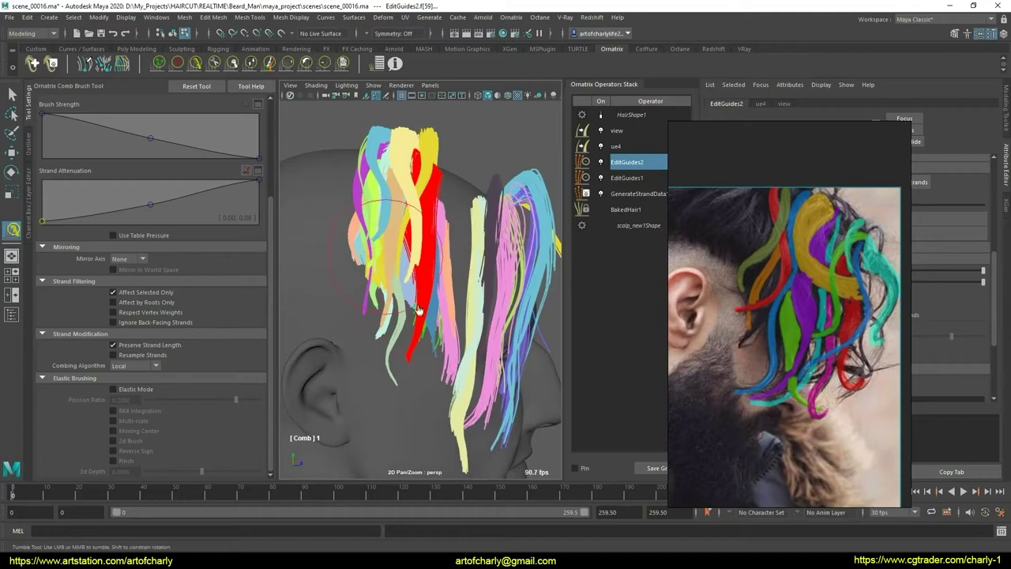
{"action": "scroll", "coordinate": [415, 310], "scroll_direction": "up", "scroll_amount": 4}
{"action": "scroll", "coordinate": [407, 308], "scroll_direction": "up", "scroll_amount": 4}
{"action": "key", "text": "q"}
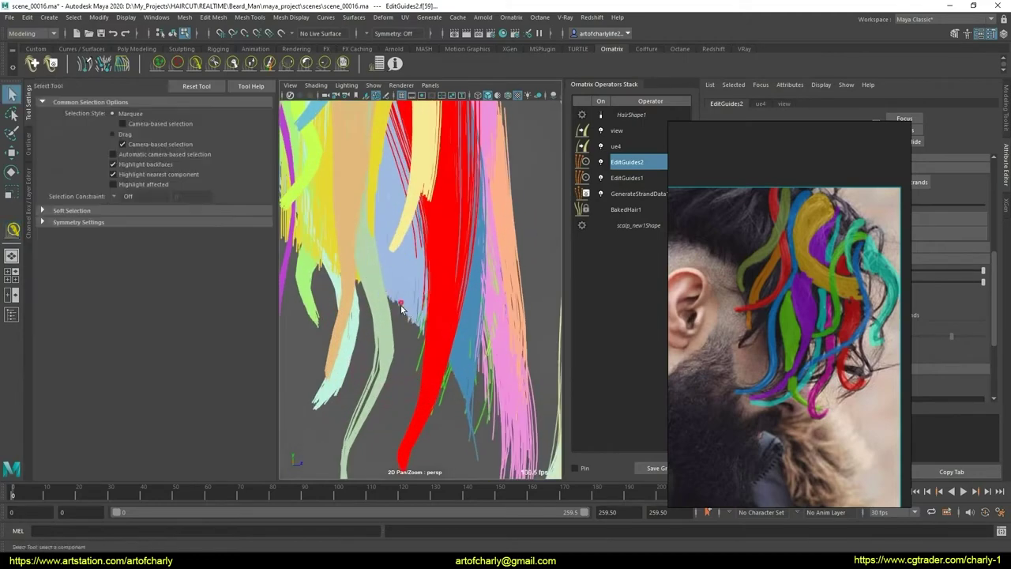
{"action": "mouse_move", "coordinate": [402, 308]}
{"action": "left_mouse_down", "text": "alt"}
{"action": "mouse_move", "coordinate": [355, 302]}
{"action": "mouse_move", "coordinate": [418, 316]}
{"action": "mouse_move", "coordinate": [424, 358]}
{"action": "mouse_move", "coordinate": [436, 327]}
{"action": "left_mouse_up", "text": "alt"}
Step: Lengthen and comb the back strands downward, then drag the reference photo to the right
{"action": "left_click", "coordinate": [345, 66]}
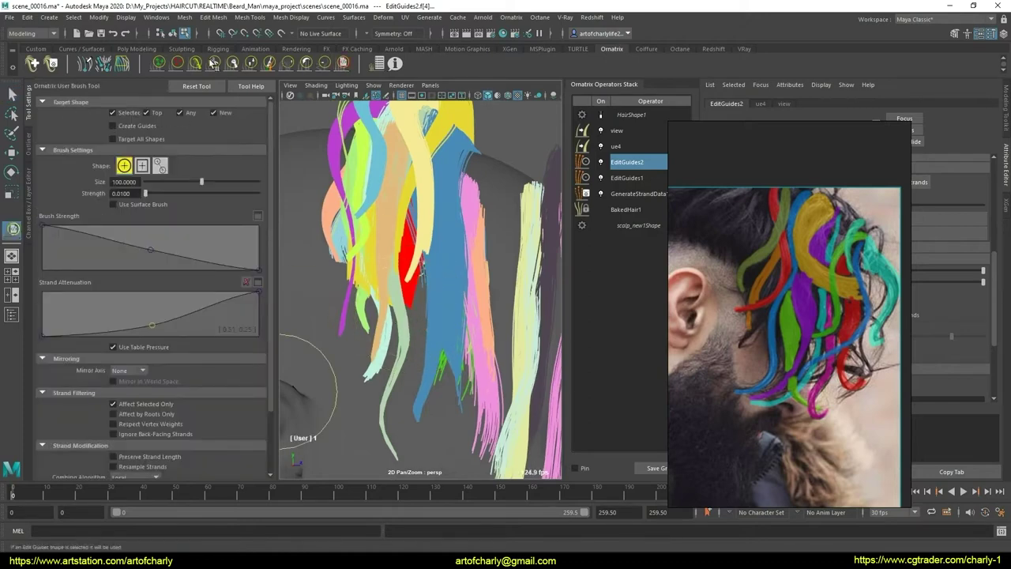
{"action": "left_click", "coordinate": [251, 65]}
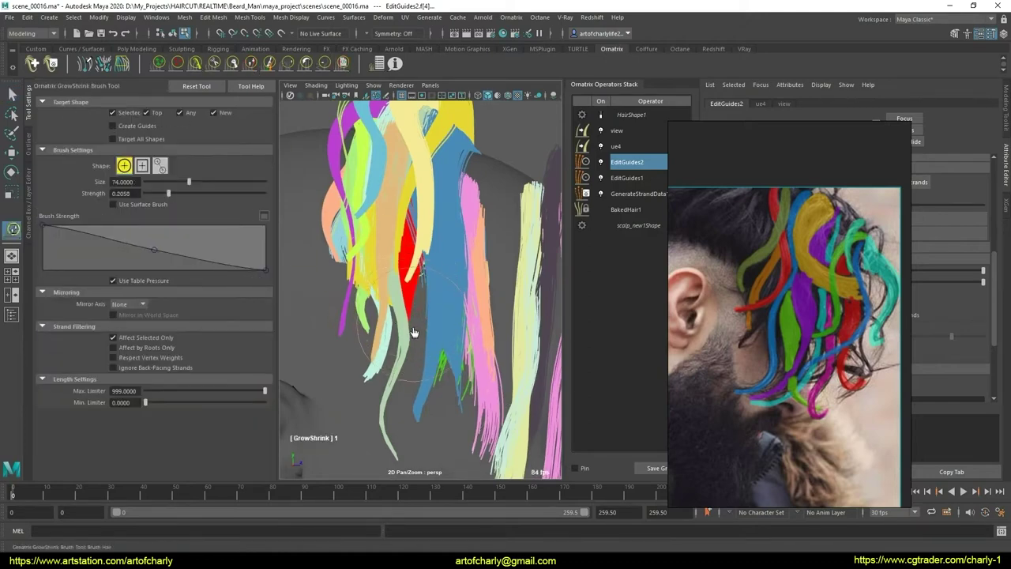
{"action": "left_click", "coordinate": [213, 63]}
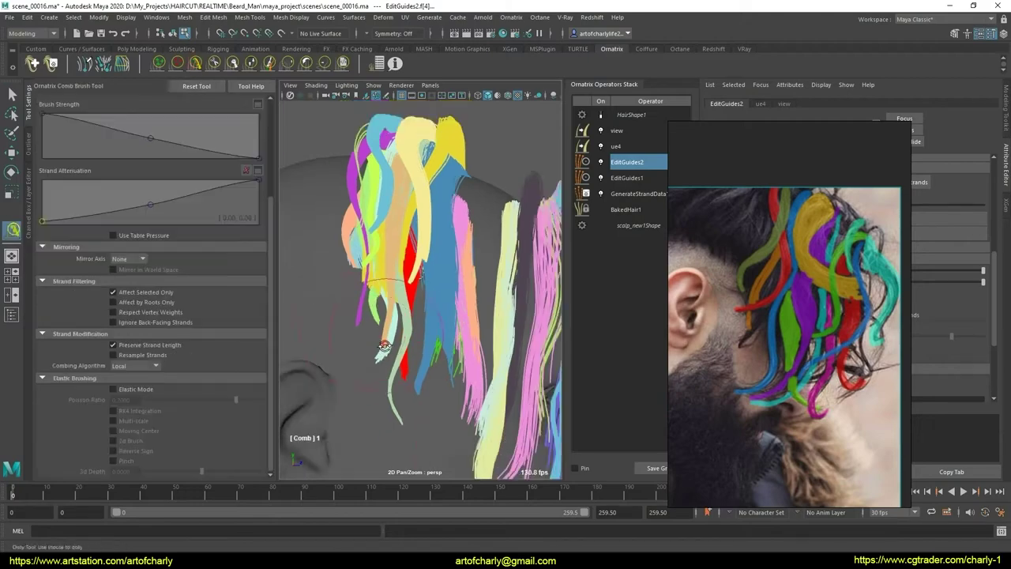
{"action": "left_click_drag", "start_coordinate": [379, 309], "coordinate": [366, 334], "text": "alt"}
{"action": "mouse_move", "coordinate": [439, 361]}
{"action": "left_mouse_down", "text": "alt"}
{"action": "mouse_move", "coordinate": [420, 325]}
{"action": "mouse_move", "coordinate": [405, 396]}
{"action": "mouse_move", "coordinate": [407, 347]}
{"action": "left_mouse_up", "text": "alt"}
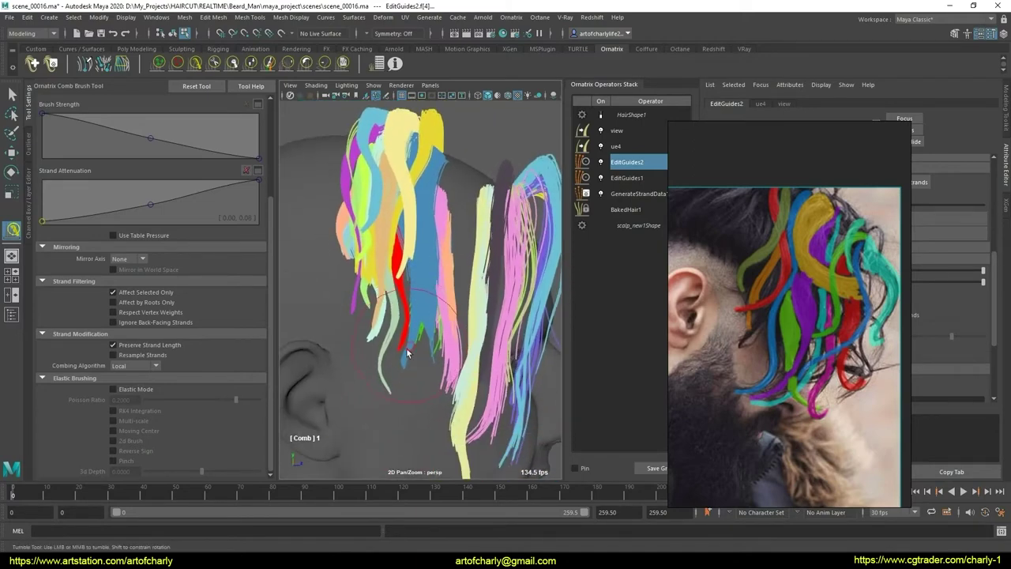
{"action": "key", "text": "q"}
{"action": "mouse_move", "coordinate": [406, 347]}
{"action": "left_mouse_down", "text": "alt"}
{"action": "mouse_move", "coordinate": [402, 419]}
{"action": "mouse_move", "coordinate": [342, 378]}
{"action": "mouse_move", "coordinate": [398, 330]}
{"action": "left_mouse_up", "text": "alt"}
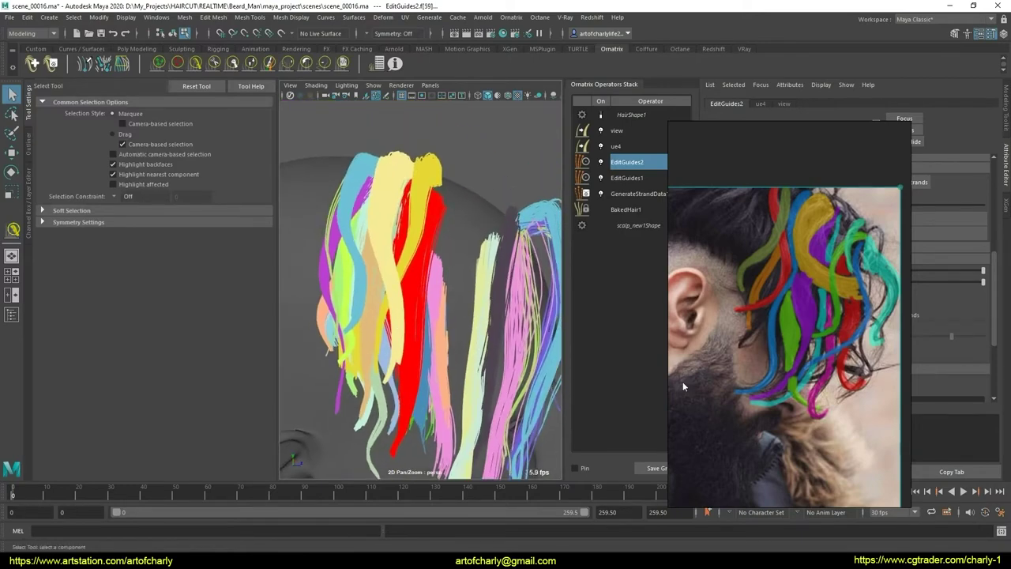
{"action": "left_click_drag", "start_coordinate": [794, 308], "coordinate": [914, 306]}
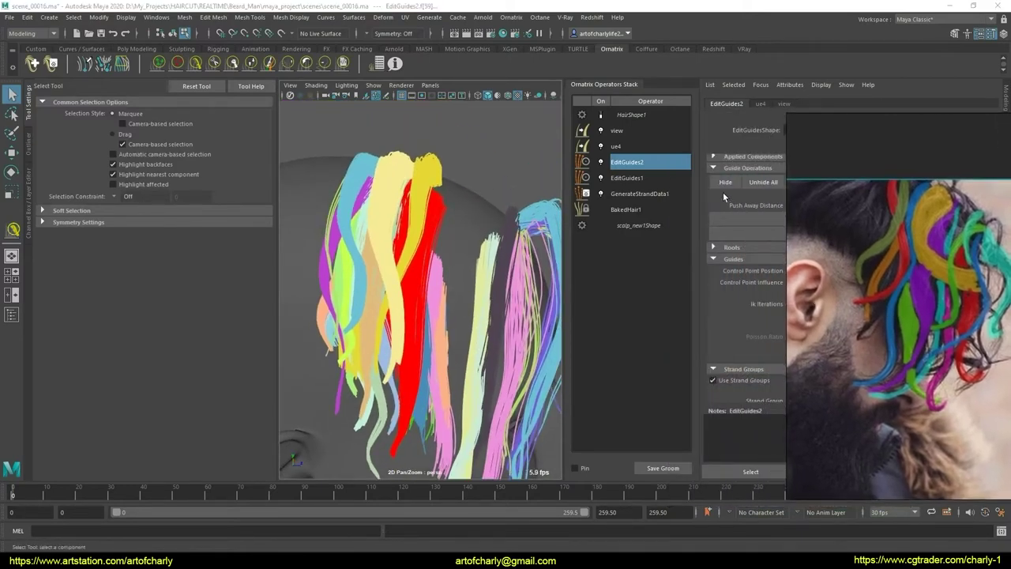
Step: Hide the front group of guides via Guide Operations, then reselect EditGuides2 in the Operators Stack
{"action": "left_click", "coordinate": [443, 237]}
{"action": "left_click_drag", "start_coordinate": [443, 237], "coordinate": [311, 161], "text": "alt"}
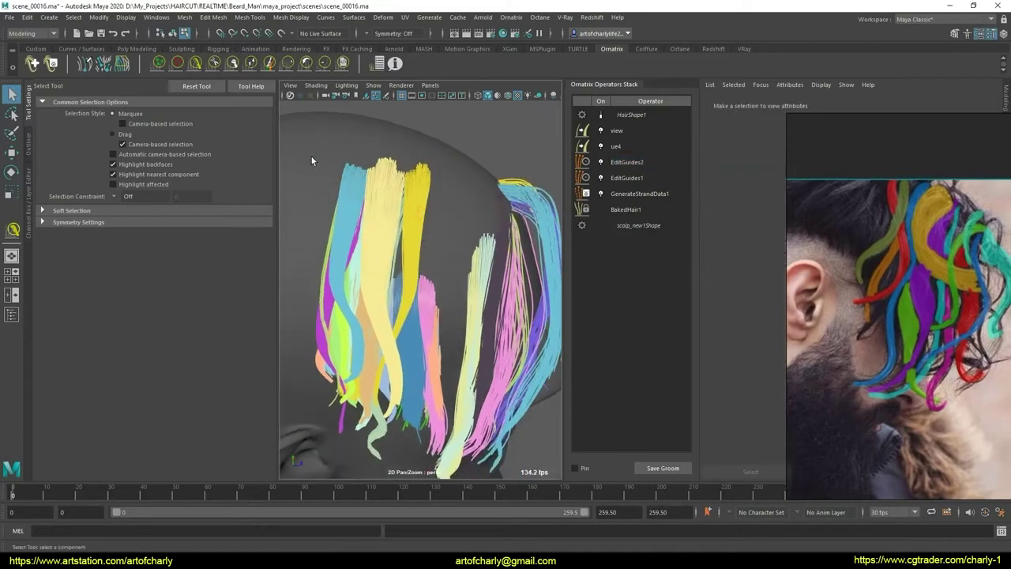
{"action": "key", "text": "ctrl+z"}
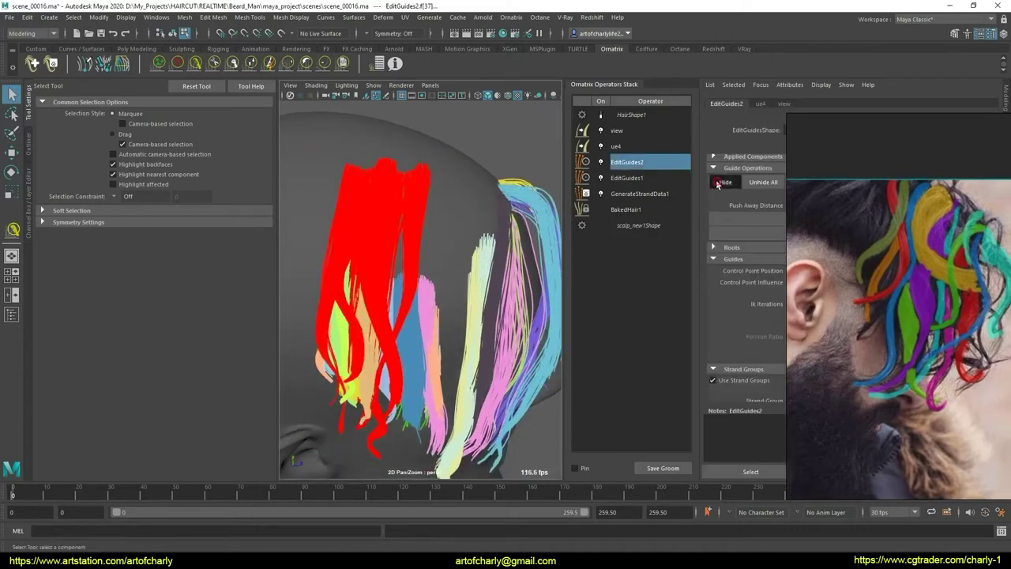
{"action": "left_click", "coordinate": [718, 184]}
{"action": "left_click", "coordinate": [399, 276]}
{"action": "mouse_move", "coordinate": [399, 276]}
{"action": "left_mouse_down", "text": "alt"}
{"action": "mouse_move", "coordinate": [375, 219]}
{"action": "mouse_move", "coordinate": [456, 233]}
{"action": "mouse_move", "coordinate": [395, 282]}
{"action": "mouse_move", "coordinate": [417, 192]}
{"action": "left_mouse_up", "text": "alt"}
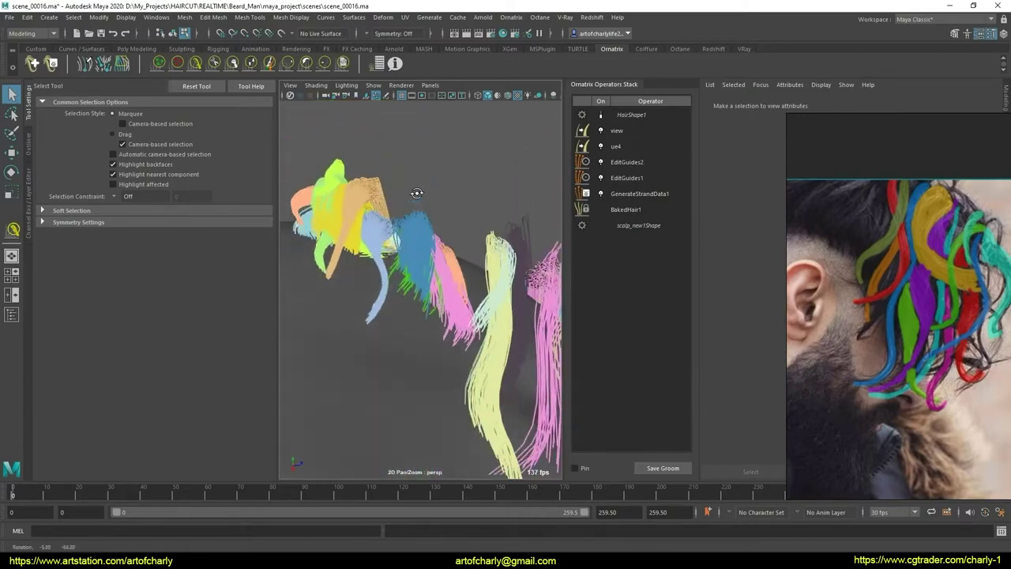
{"action": "right_click_drag", "start_coordinate": [417, 193], "coordinate": [407, 257], "text": "alt"}
{"action": "mouse_move", "coordinate": [408, 257]}
{"action": "left_mouse_down", "text": "alt"}
{"action": "mouse_move", "coordinate": [392, 180]}
{"action": "mouse_move", "coordinate": [410, 137]}
{"action": "mouse_move", "coordinate": [416, 158]}
{"action": "mouse_move", "coordinate": [335, 221]}
{"action": "mouse_move", "coordinate": [318, 255]}
{"action": "mouse_move", "coordinate": [419, 228]}
{"action": "mouse_move", "coordinate": [410, 206]}
{"action": "mouse_move", "coordinate": [379, 203]}
{"action": "mouse_move", "coordinate": [443, 153]}
{"action": "mouse_move", "coordinate": [424, 200]}
{"action": "left_mouse_up", "text": "alt"}
{"action": "left_click", "coordinate": [413, 186]}
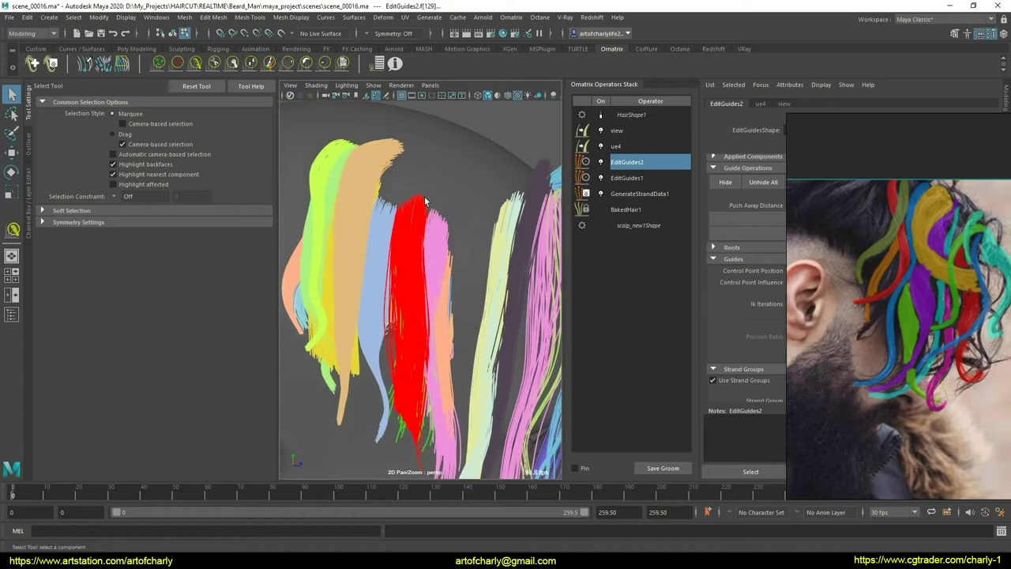
Step: Comb the red and right-side guide strands down over the side of the head
{"action": "left_click", "coordinate": [345, 63]}
{"action": "scroll", "coordinate": [411, 348], "scroll_direction": "down", "scroll_amount": 3}
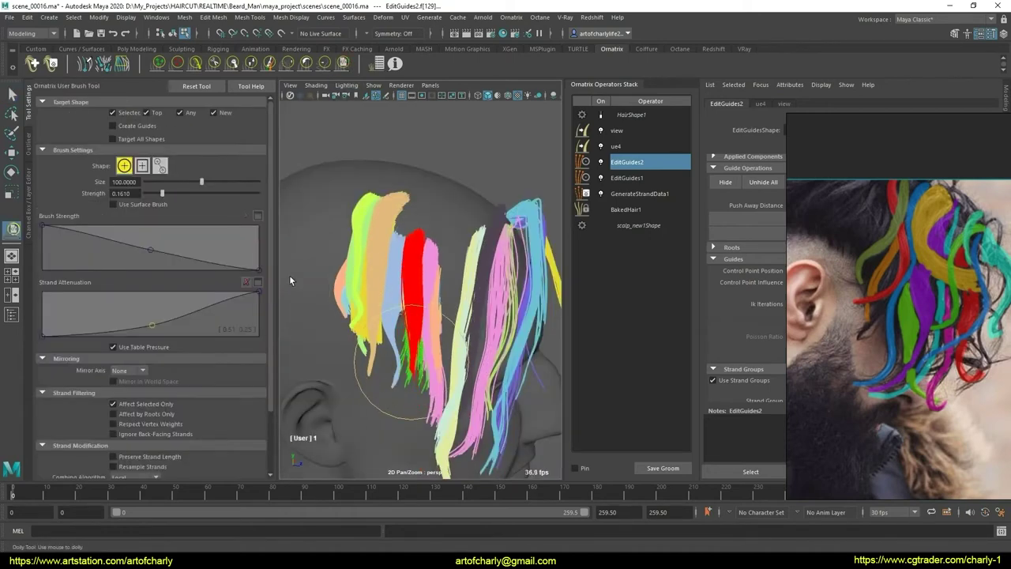
{"action": "left_click", "coordinate": [197, 64]}
{"action": "scroll", "coordinate": [437, 340], "scroll_direction": "up", "scroll_amount": 3}
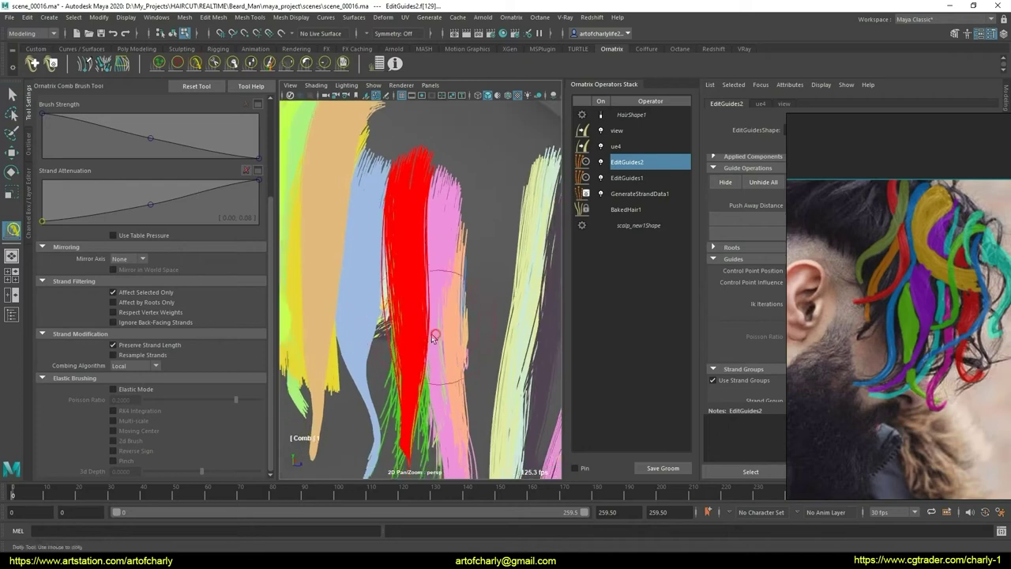
{"action": "scroll", "coordinate": [430, 317], "scroll_direction": "down", "scroll_amount": 2}
{"action": "left_click_drag", "start_coordinate": [431, 320], "coordinate": [451, 278], "text": "alt"}
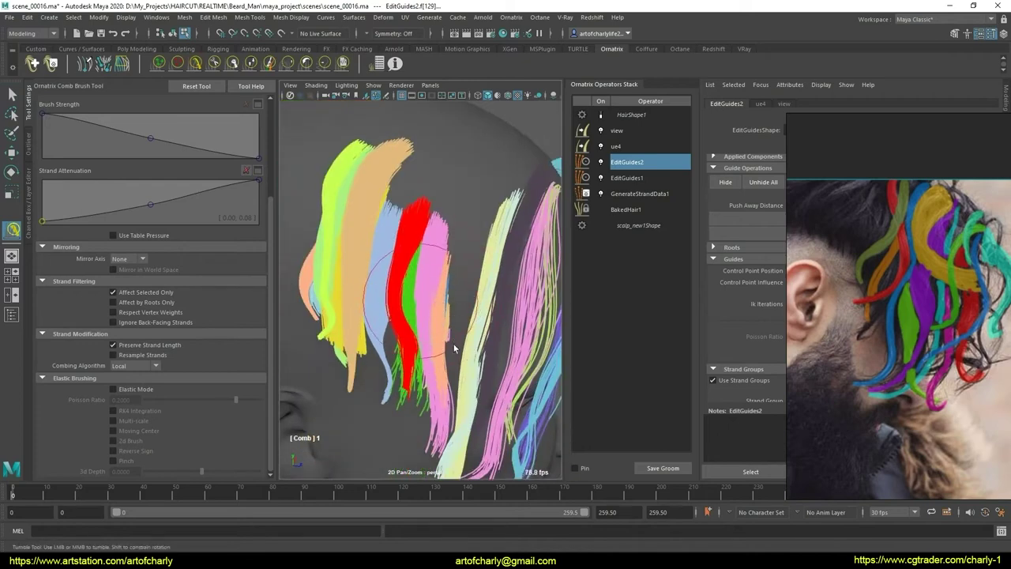
{"action": "mouse_move", "coordinate": [454, 348]}
{"action": "left_mouse_down", "text": "alt"}
{"action": "mouse_move", "coordinate": [418, 302]}
{"action": "mouse_move", "coordinate": [438, 340]}
{"action": "left_mouse_up", "text": "alt"}
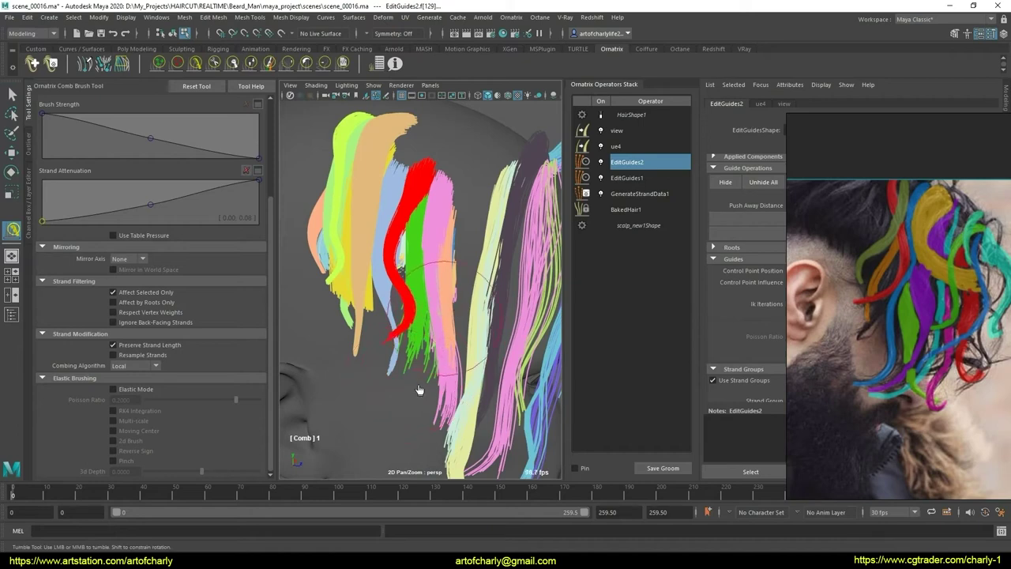
{"action": "left_click_drag", "start_coordinate": [419, 390], "coordinate": [440, 346], "text": "alt"}
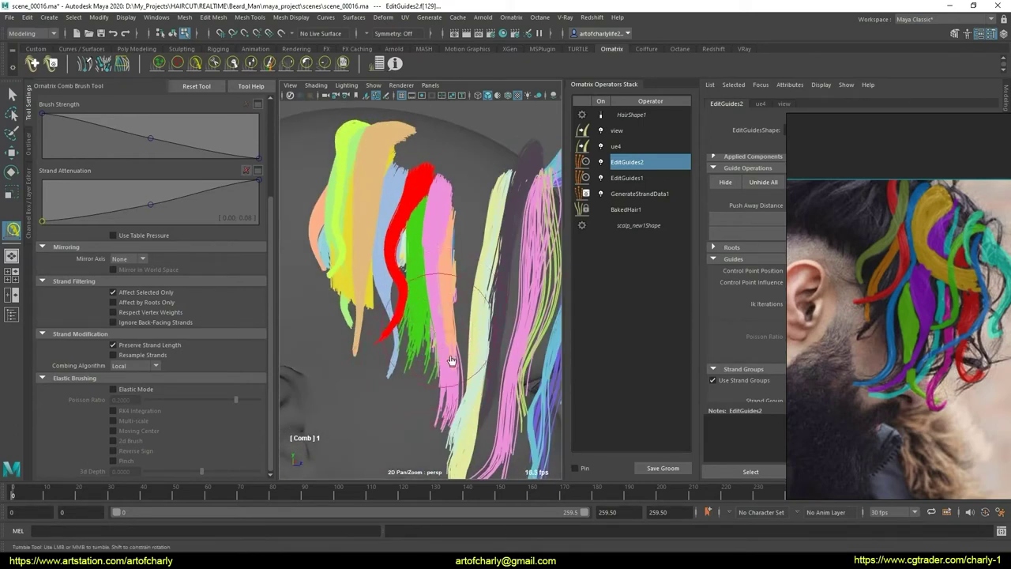
{"action": "mouse_move", "coordinate": [451, 361]}
{"action": "left_mouse_down", "text": "alt"}
{"action": "mouse_move", "coordinate": [402, 327]}
{"action": "mouse_move", "coordinate": [431, 267]}
{"action": "left_mouse_up", "text": "alt"}
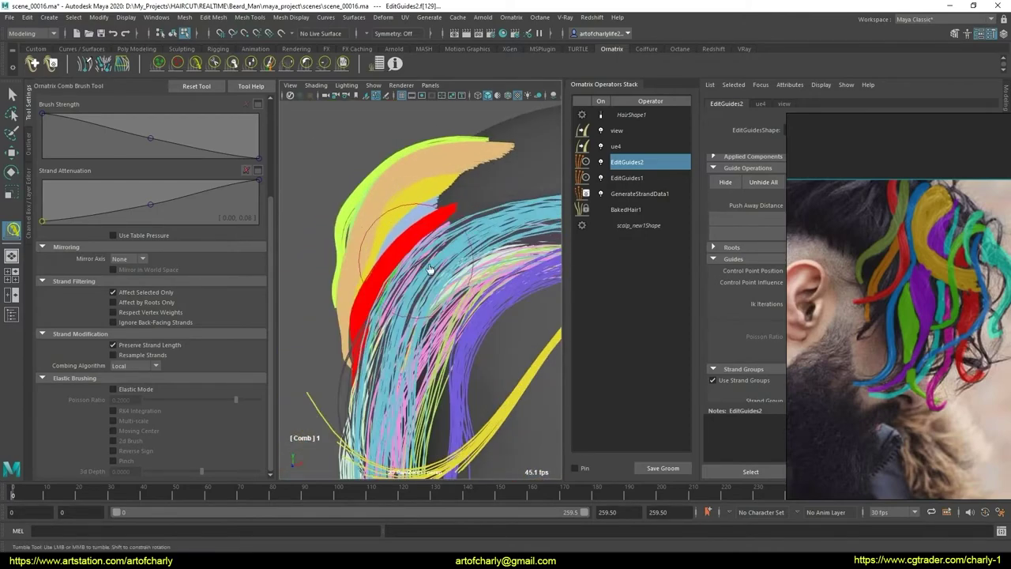
{"action": "mouse_move", "coordinate": [406, 324]}
{"action": "left_mouse_down", "text": "alt"}
{"action": "mouse_move", "coordinate": [446, 293]}
{"action": "mouse_move", "coordinate": [408, 357]}
{"action": "mouse_move", "coordinate": [421, 335]}
{"action": "left_mouse_up", "text": "alt"}
{"action": "key", "text": "q"}
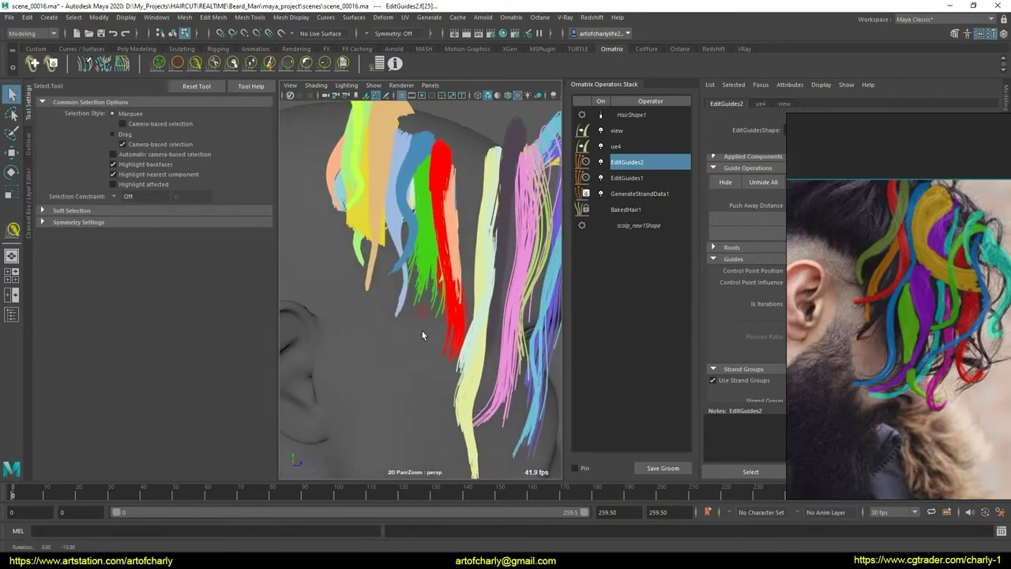
Step: Lengthen the red guide strands with GrowShrink and comb them downward
{"action": "left_click", "coordinate": [343, 63]}
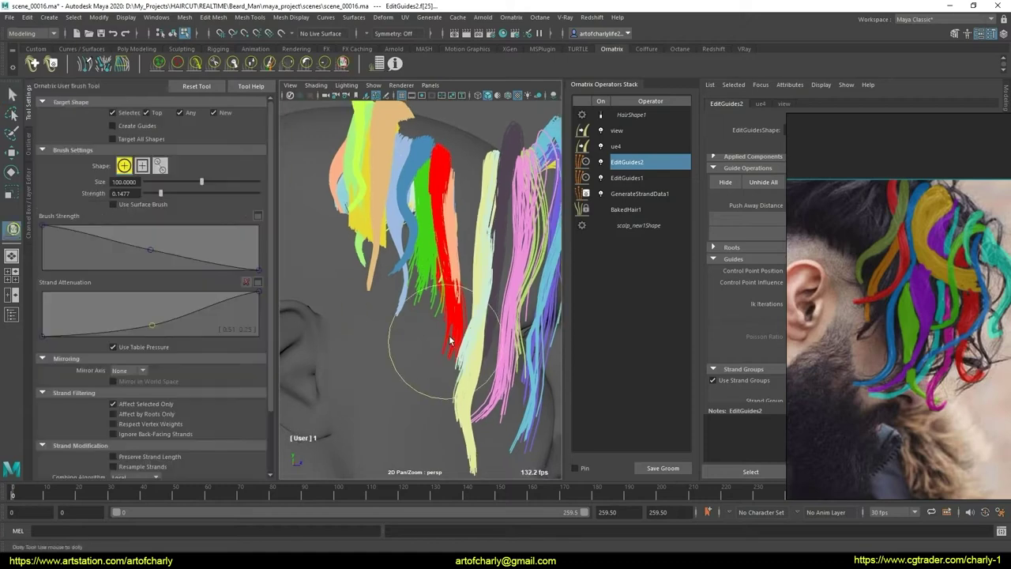
{"action": "left_click", "coordinate": [239, 63]}
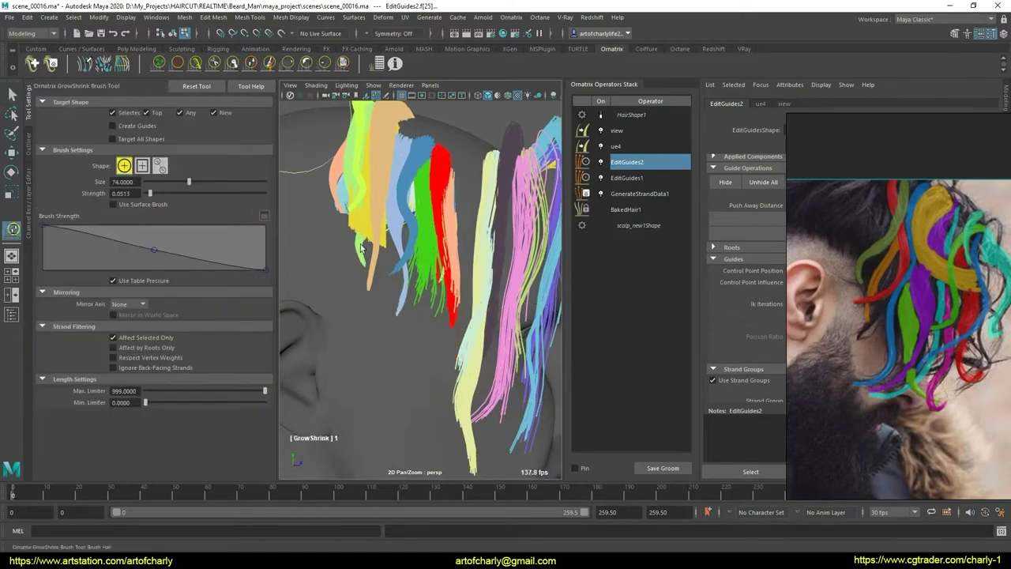
{"action": "left_click", "coordinate": [343, 63]}
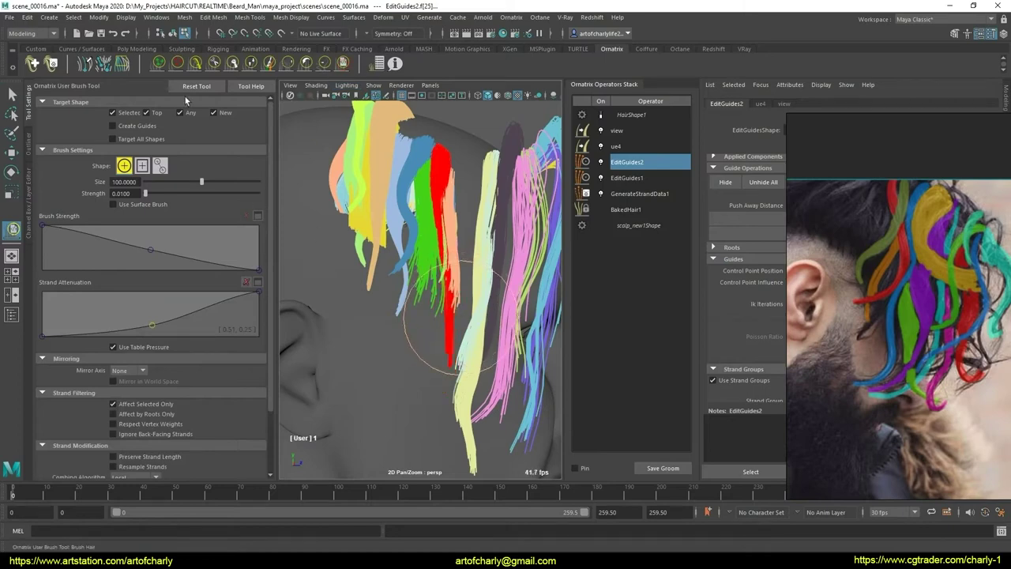
{"action": "left_click", "coordinate": [214, 63]}
{"action": "left_click_drag", "start_coordinate": [427, 300], "coordinate": [469, 307], "text": "alt"}
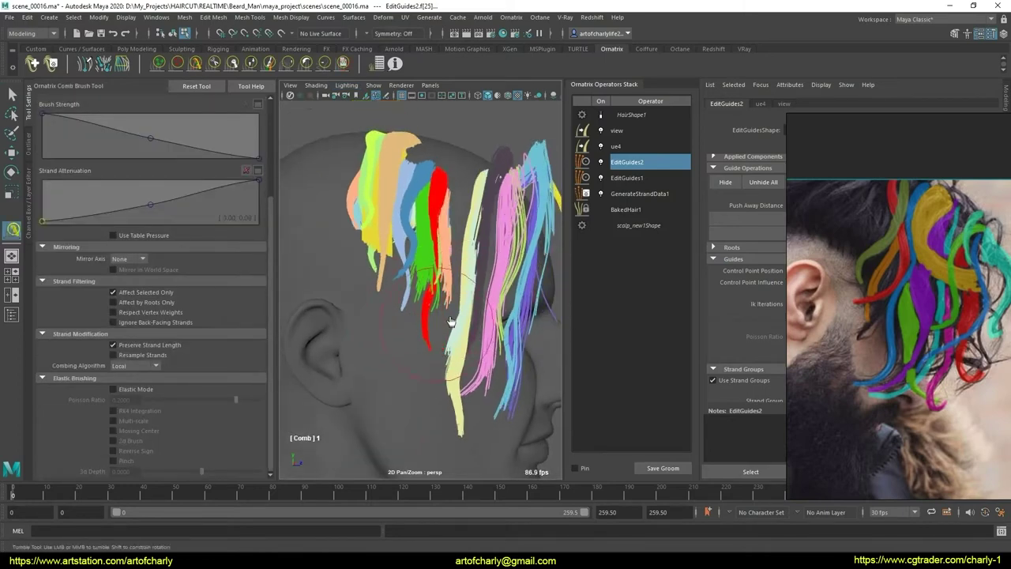
{"action": "scroll", "coordinate": [436, 340], "scroll_direction": "up", "scroll_amount": 1}
{"action": "scroll", "coordinate": [433, 347], "scroll_direction": "up", "scroll_amount": 2}
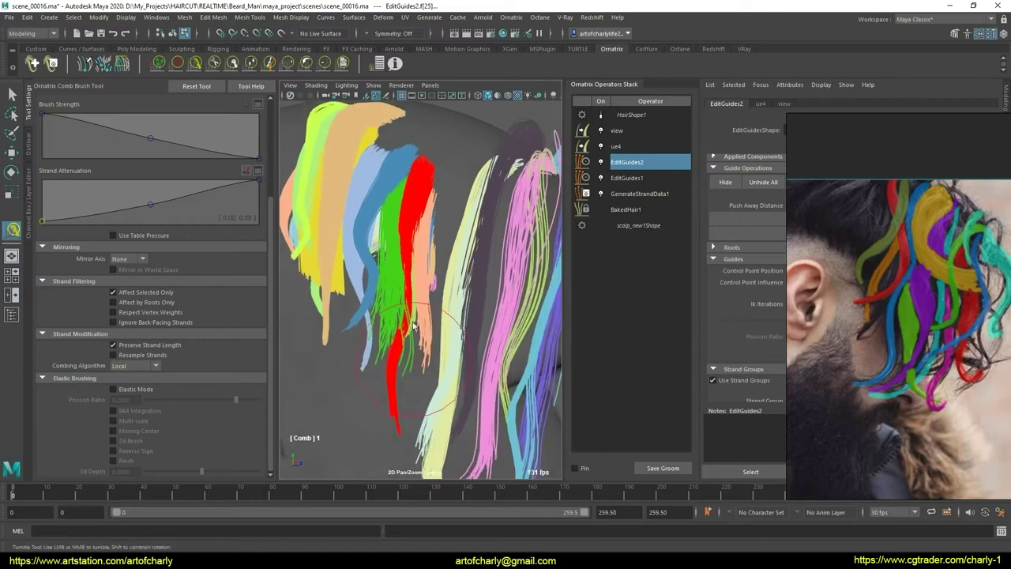
{"action": "scroll", "coordinate": [430, 356], "scroll_direction": "up", "scroll_amount": 3}
{"action": "scroll", "coordinate": [425, 363], "scroll_direction": "up", "scroll_amount": 2}
{"action": "key", "text": "q"}
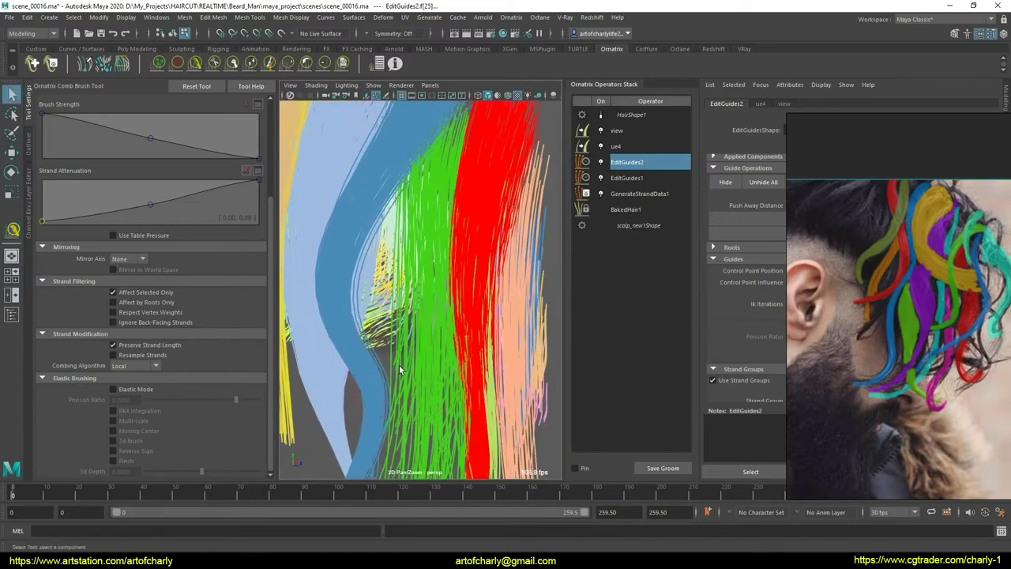
Step: Extend and comb the red strand further into a longer wavy lock
{"action": "scroll", "coordinate": [415, 337], "scroll_direction": "down", "scroll_amount": 2}
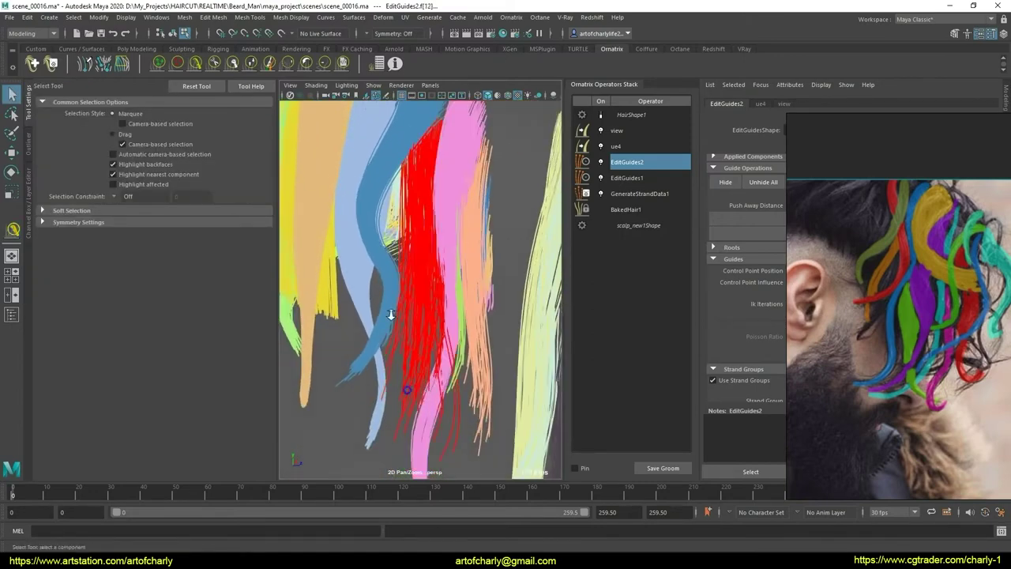
{"action": "scroll", "coordinate": [387, 316], "scroll_direction": "down", "scroll_amount": 3}
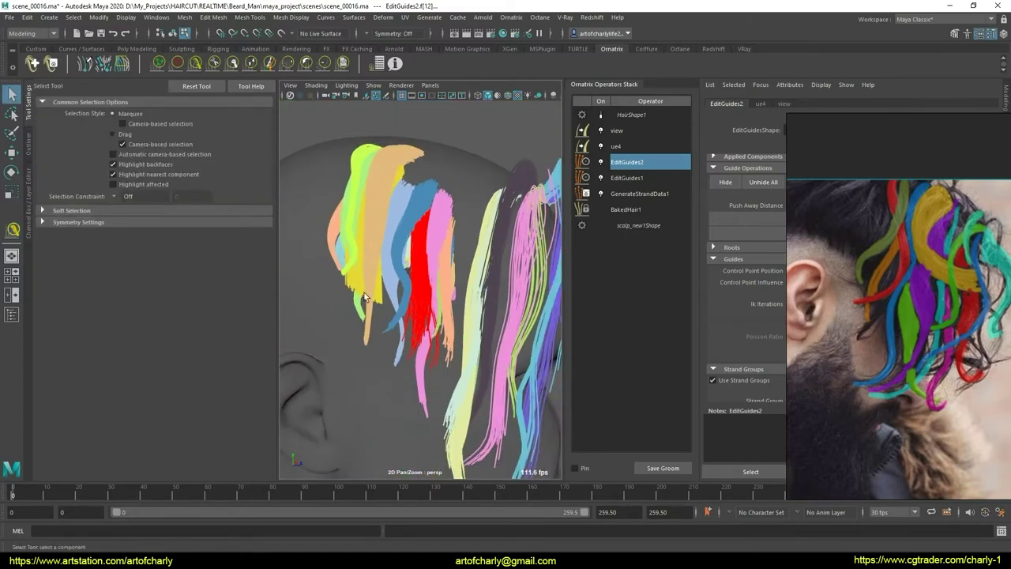
{"action": "left_click", "coordinate": [253, 63]}
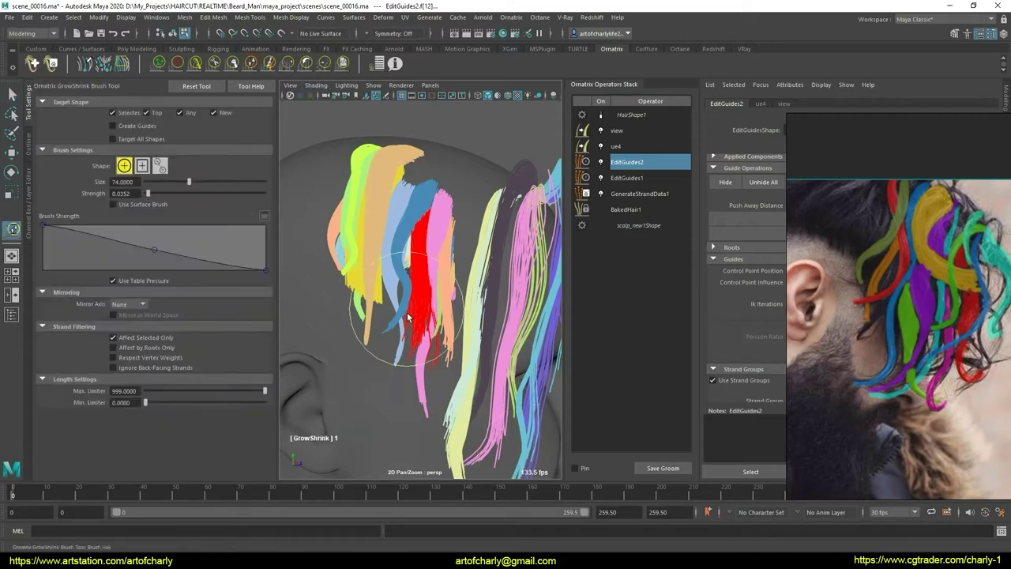
{"action": "left_click", "coordinate": [213, 64]}
{"action": "left_click", "coordinate": [343, 63]}
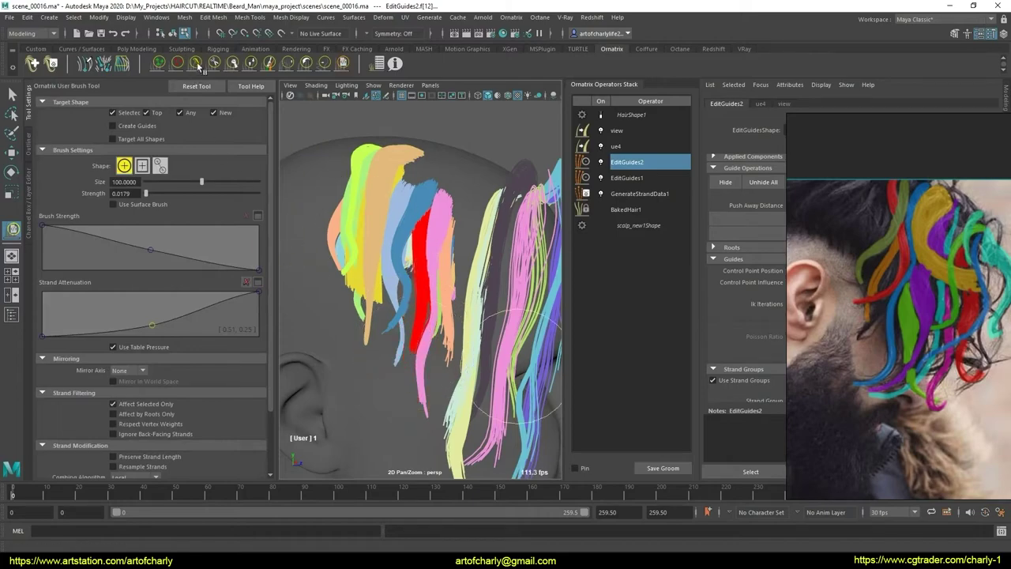
{"action": "left_click", "coordinate": [196, 65]}
{"action": "scroll", "coordinate": [441, 328], "scroll_direction": "up", "scroll_amount": 2}
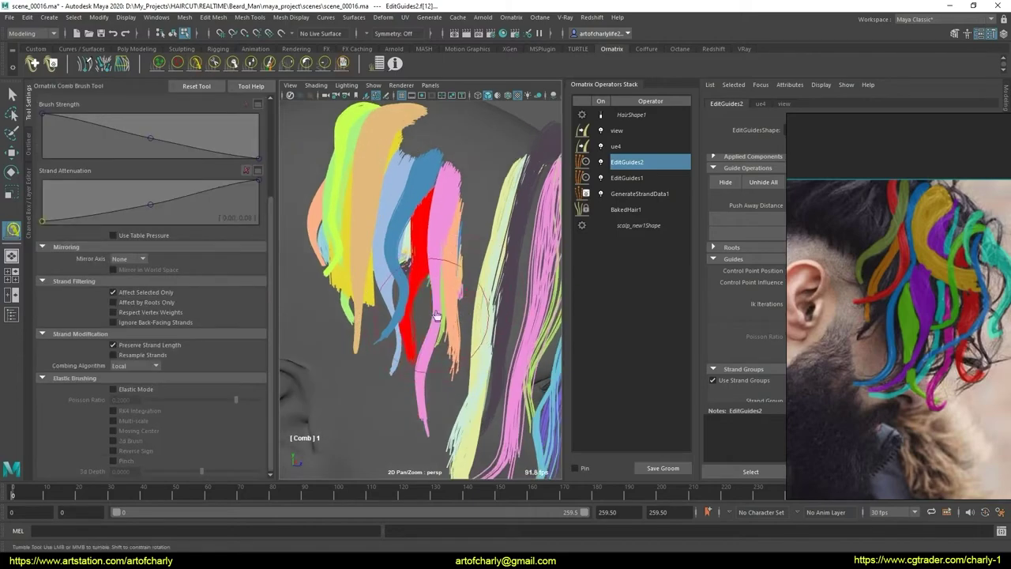
{"action": "mouse_move", "coordinate": [436, 316]}
{"action": "left_mouse_down", "text": "alt"}
{"action": "mouse_move", "coordinate": [417, 289]}
{"action": "mouse_move", "coordinate": [372, 296]}
{"action": "left_mouse_up", "text": "alt"}
{"action": "left_click_drag", "start_coordinate": [491, 304], "coordinate": [269, 186], "text": "alt"}
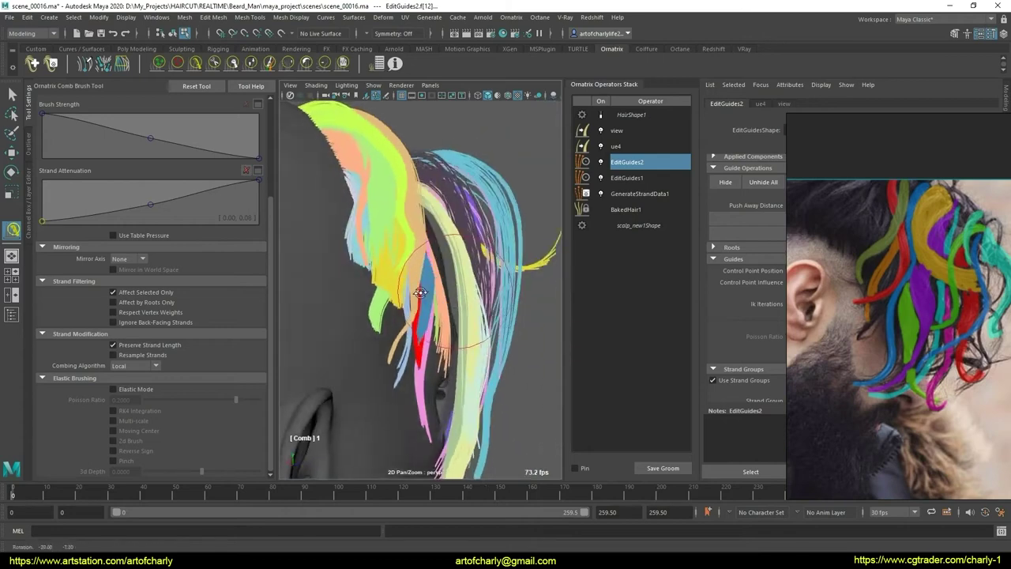
Step: Shape the red lock with GrowShrink and Comb brushes to sweep down toward the ear
{"action": "left_click", "coordinate": [268, 67]}
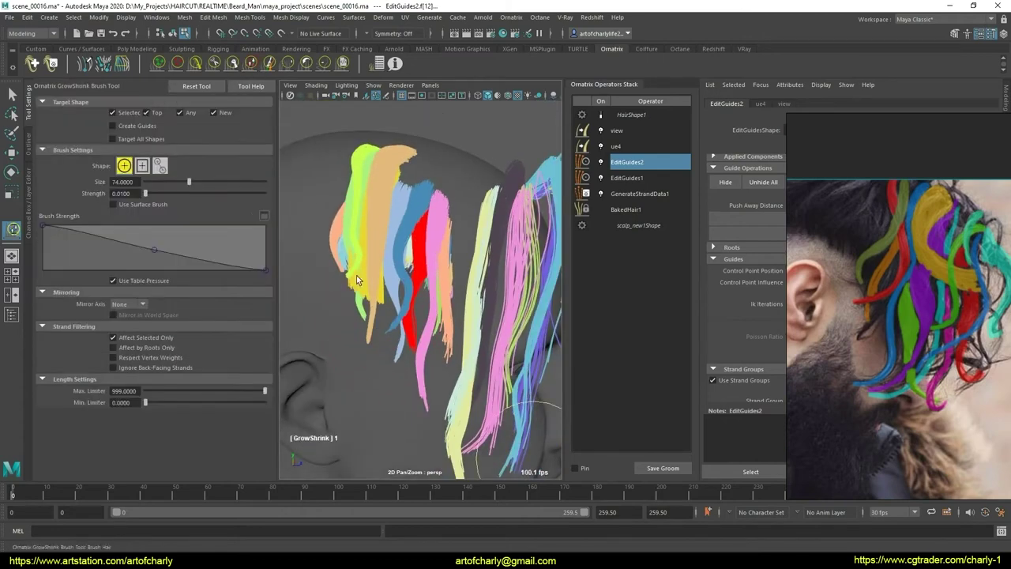
{"action": "left_click", "coordinate": [199, 68]}
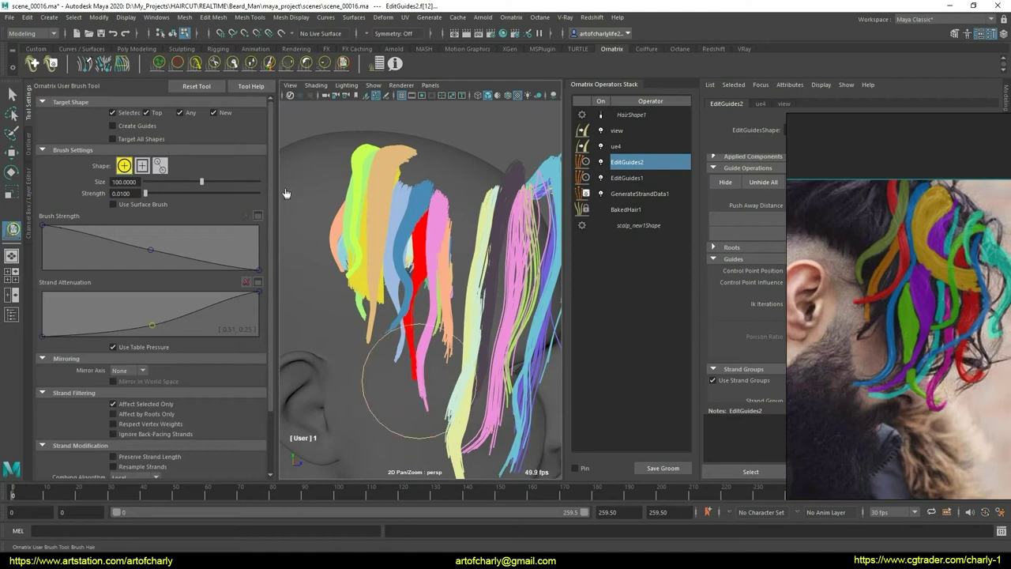
{"action": "left_click", "coordinate": [212, 64]}
{"action": "scroll", "coordinate": [411, 324], "scroll_direction": "up", "scroll_amount": 2}
{"action": "scroll", "coordinate": [411, 323], "scroll_direction": "up", "scroll_amount": 2}
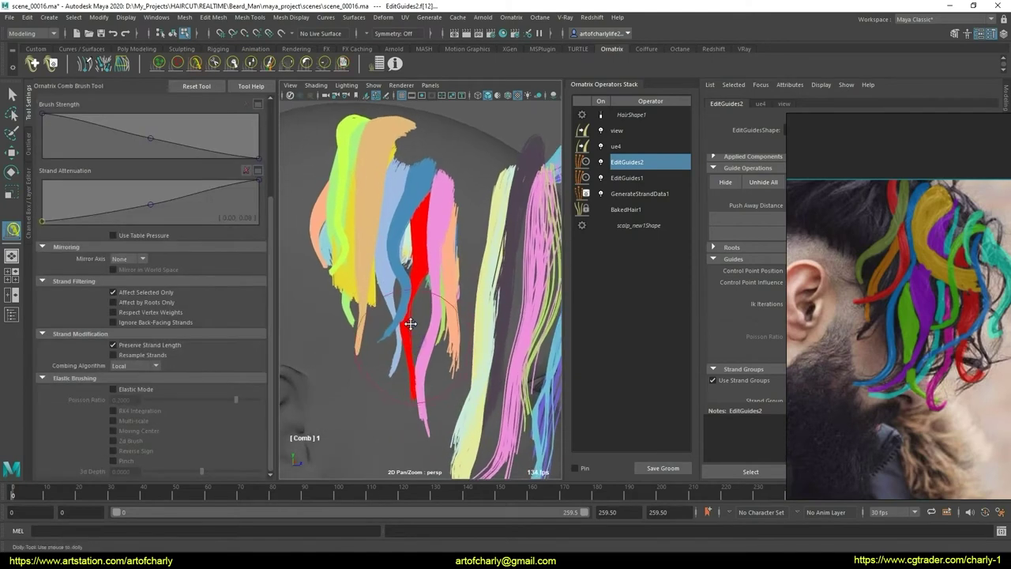
{"action": "mouse_move", "coordinate": [411, 323]}
{"action": "left_mouse_down", "text": "alt"}
{"action": "mouse_move", "coordinate": [443, 348]}
{"action": "mouse_move", "coordinate": [447, 309]}
{"action": "left_mouse_up", "text": "alt"}
Step: Save the scene as a new incremental version and zoom in on the coloured guides
{"action": "key", "text": "q"}
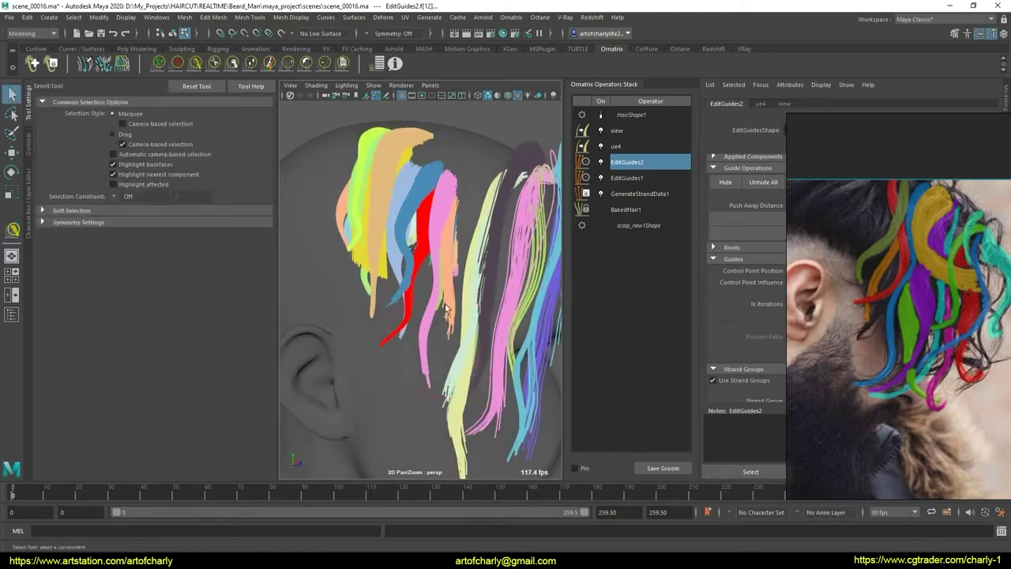
{"action": "key", "text": "ctrl+alt+s"}
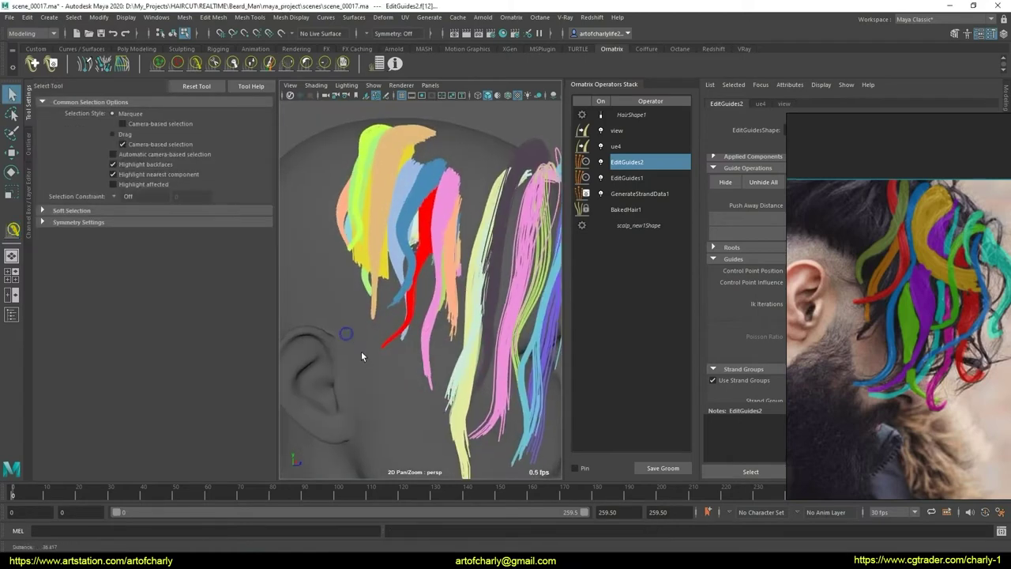
{"action": "mouse_move", "coordinate": [361, 351]}
{"action": "right_mouse_down", "text": "alt"}
{"action": "mouse_move", "coordinate": [400, 346]}
{"action": "mouse_move", "coordinate": [416, 393]}
{"action": "right_mouse_up", "text": "alt"}
{"action": "mouse_move", "coordinate": [415, 393]}
{"action": "left_mouse_down", "text": "alt"}
{"action": "mouse_move", "coordinate": [406, 305]}
{"action": "mouse_move", "coordinate": [412, 312]}
{"action": "left_mouse_up", "text": "alt"}
{"action": "mouse_move", "coordinate": [427, 372]}
{"action": "left_mouse_down", "text": "alt"}
{"action": "mouse_move", "coordinate": [418, 316]}
{"action": "mouse_move", "coordinate": [387, 324]}
{"action": "mouse_move", "coordinate": [342, 311]}
{"action": "mouse_move", "coordinate": [430, 313]}
{"action": "left_mouse_up", "text": "alt"}
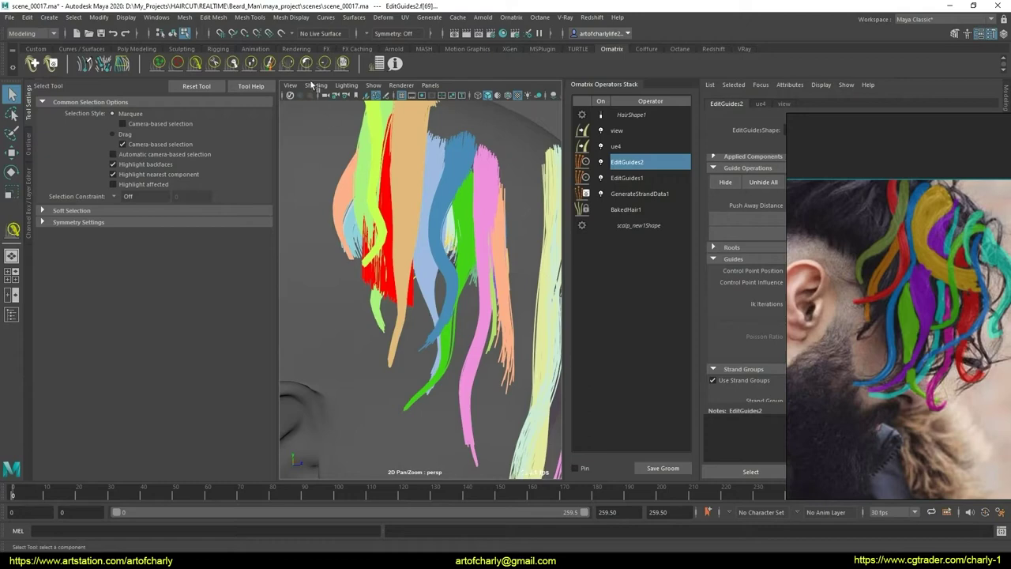
Step: Shorten the peach guide over the red guides and comb the front strands into curves
{"action": "left_click", "coordinate": [251, 65]}
{"action": "mouse_move", "coordinate": [377, 219]}
{"action": "left_mouse_down", "text": "alt"}
{"action": "mouse_move", "coordinate": [395, 221]}
{"action": "mouse_move", "coordinate": [372, 248]}
{"action": "left_mouse_up", "text": "alt"}
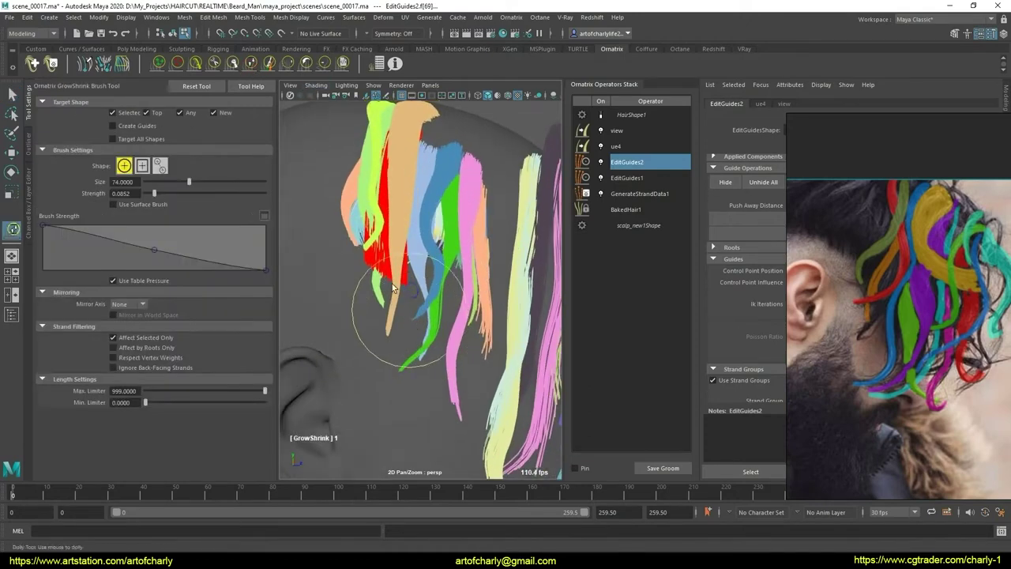
{"action": "mouse_move", "coordinate": [381, 282]}
{"action": "left_mouse_down"}
{"action": "mouse_move", "coordinate": [395, 264]}
{"action": "mouse_move", "coordinate": [393, 304]}
{"action": "mouse_move", "coordinate": [506, 372]}
{"action": "left_mouse_up"}
{"action": "left_click", "coordinate": [342, 63]}
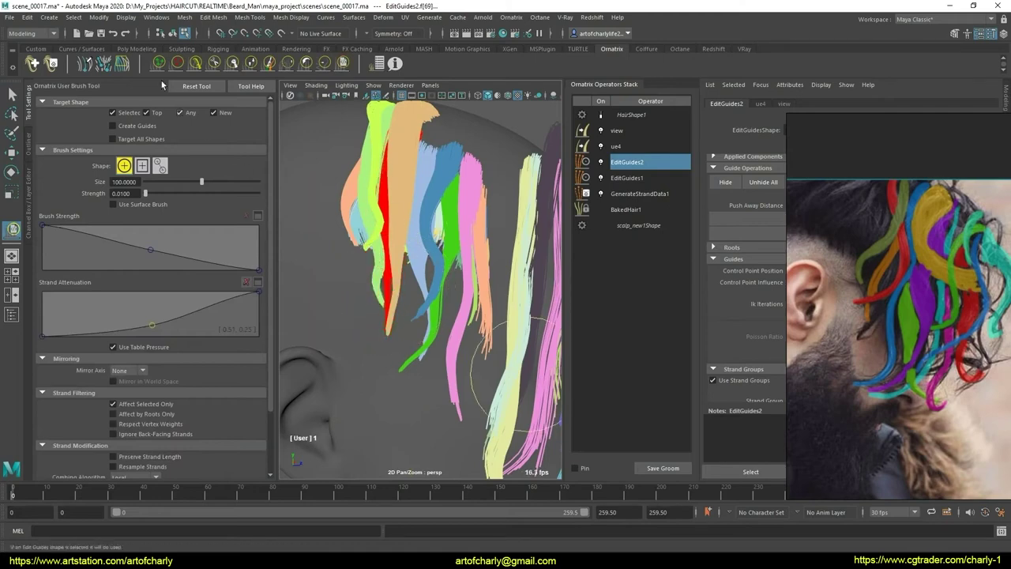
{"action": "left_click", "coordinate": [177, 63]}
{"action": "left_click_drag", "start_coordinate": [279, 192], "coordinate": [358, 284], "text": "alt"}
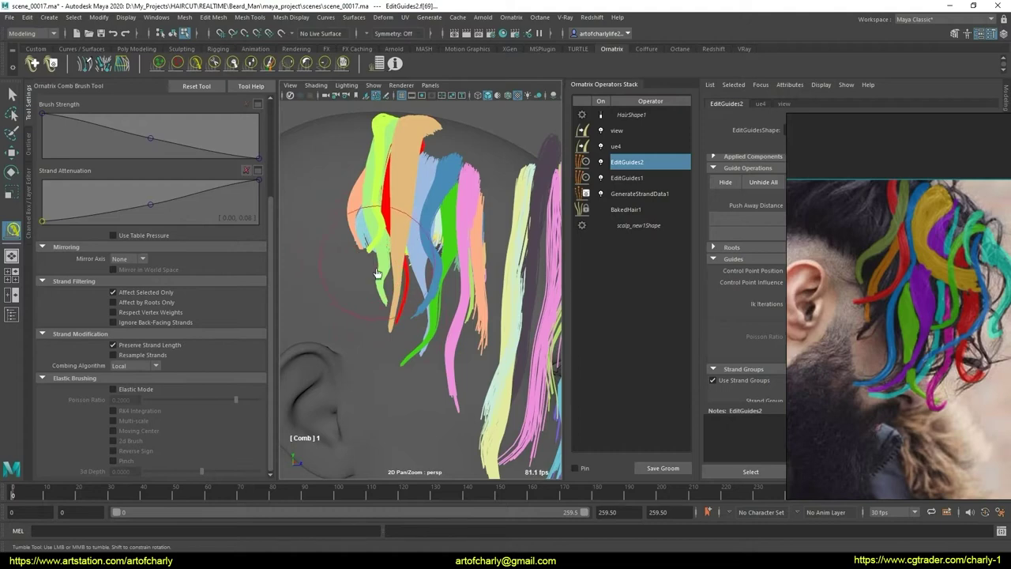
{"action": "left_click_drag", "start_coordinate": [397, 301], "coordinate": [371, 335], "text": "alt"}
{"action": "key", "text": "q"}
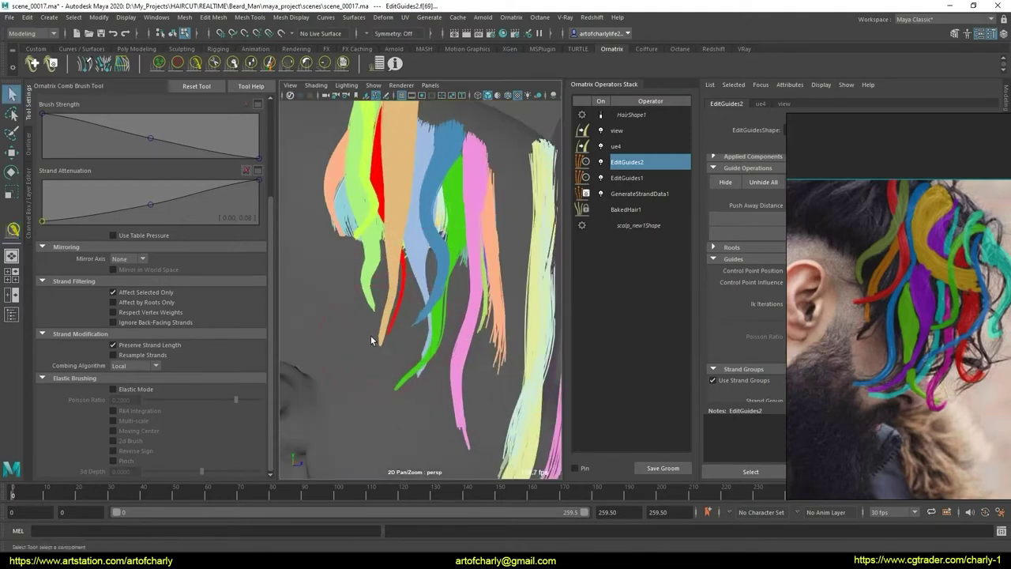
Step: Comb several guide strands beside the face into new wavy shapes
{"action": "left_click", "coordinate": [196, 64]}
{"action": "mouse_move", "coordinate": [332, 221]}
{"action": "left_mouse_down", "text": "alt"}
{"action": "mouse_move", "coordinate": [355, 241]}
{"action": "mouse_move", "coordinate": [446, 274]}
{"action": "left_mouse_up", "text": "alt"}
{"action": "mouse_move", "coordinate": [423, 339]}
{"action": "left_mouse_down", "text": "alt"}
{"action": "mouse_move", "coordinate": [350, 318]}
{"action": "mouse_move", "coordinate": [372, 316]}
{"action": "mouse_move", "coordinate": [348, 308]}
{"action": "left_mouse_up", "text": "alt"}
{"action": "mouse_move", "coordinate": [347, 308]}
{"action": "right_mouse_down", "text": "alt"}
{"action": "mouse_move", "coordinate": [444, 370]}
{"action": "mouse_move", "coordinate": [404, 294]}
{"action": "right_mouse_up", "text": "alt"}
{"action": "key", "text": "q"}
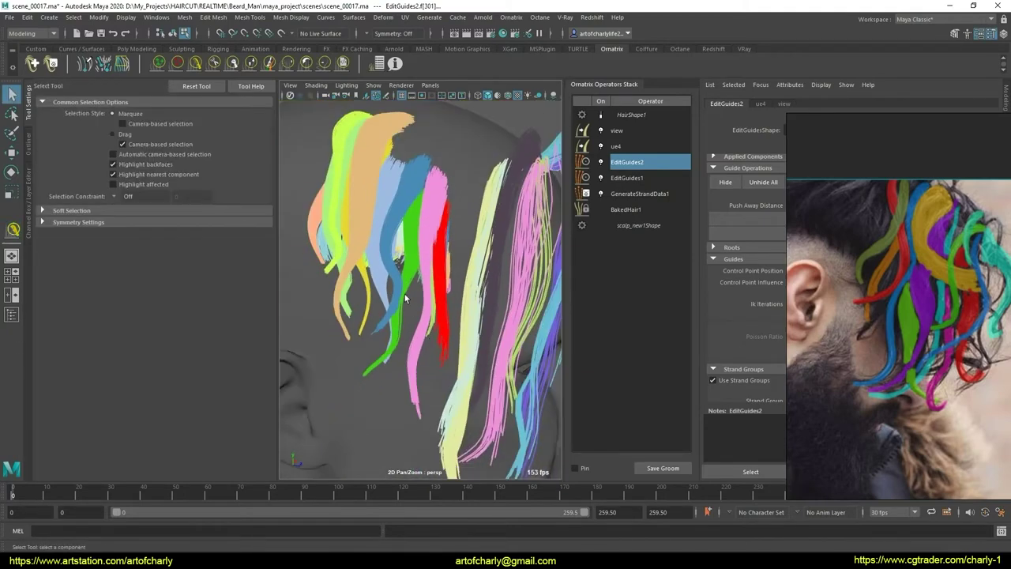
{"action": "left_click", "coordinate": [250, 63]}
{"action": "middle_click_drag", "start_coordinate": [410, 275], "coordinate": [419, 295], "text": "alt"}
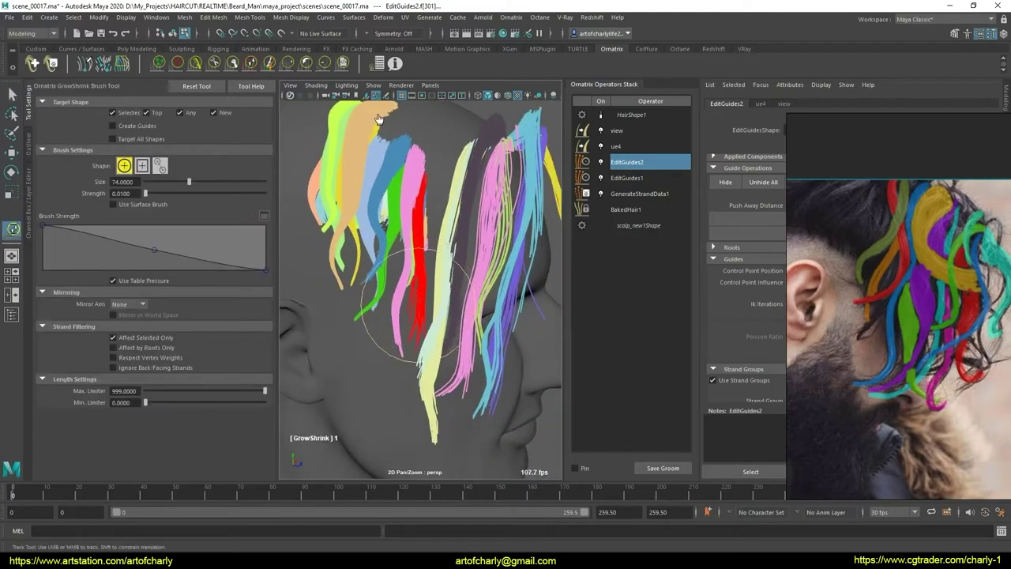
{"action": "key", "text": "y"}
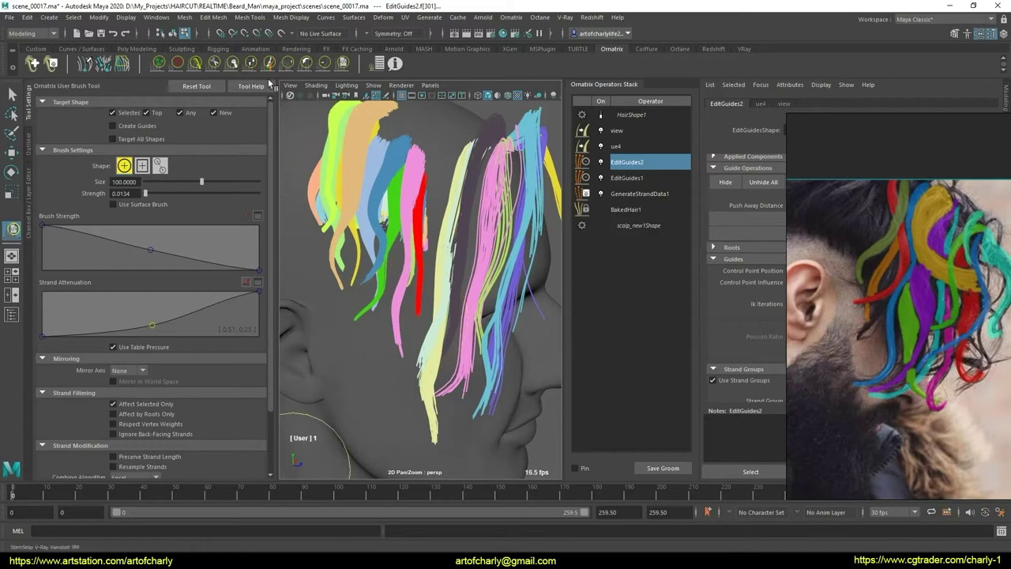
{"action": "left_click", "coordinate": [250, 69]}
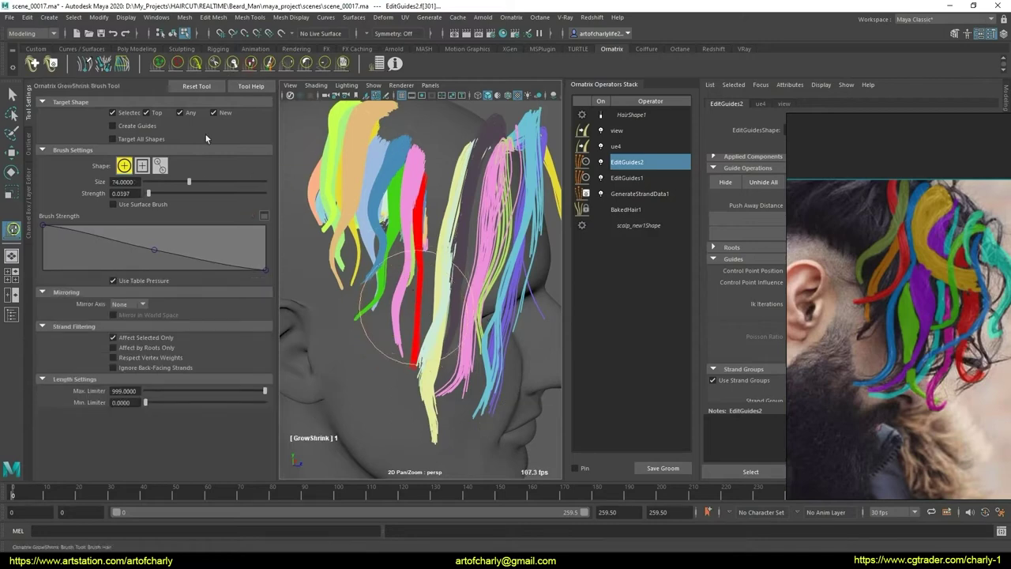
{"action": "left_click", "coordinate": [195, 63]}
{"action": "mouse_move", "coordinate": [474, 237]}
{"action": "left_mouse_down"}
{"action": "mouse_move", "coordinate": [425, 296]}
{"action": "mouse_move", "coordinate": [424, 331]}
{"action": "left_mouse_up"}
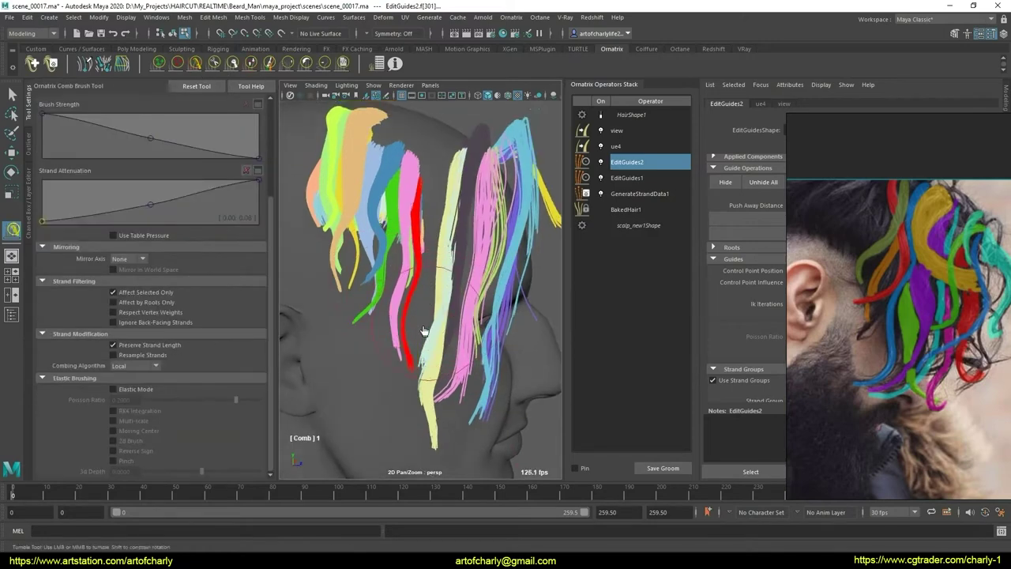
{"action": "scroll", "coordinate": [417, 366], "scroll_direction": "up", "scroll_amount": 3}
{"action": "scroll", "coordinate": [406, 361], "scroll_direction": "up", "scroll_amount": 2}
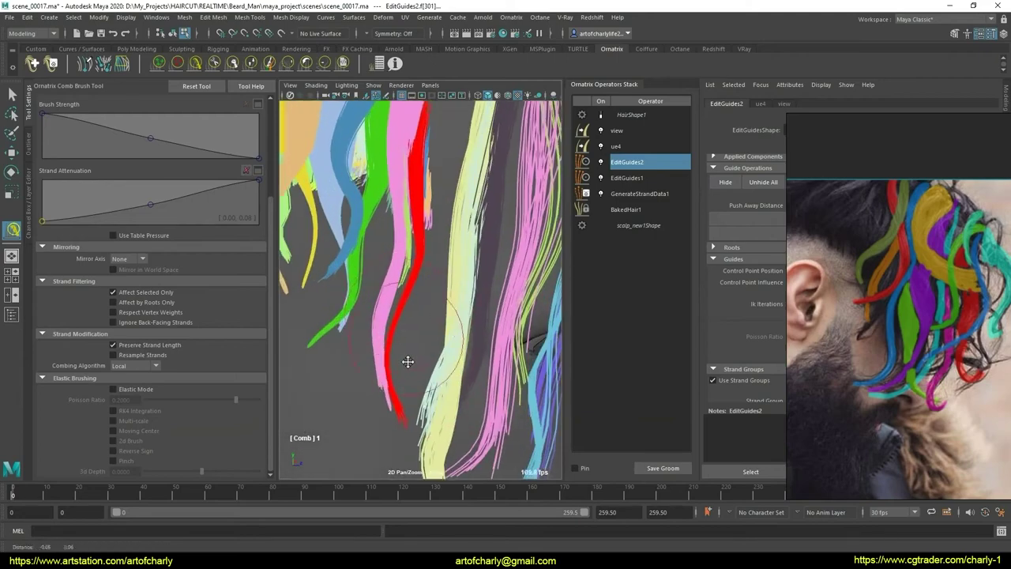
{"action": "scroll", "coordinate": [372, 330], "scroll_direction": "up", "scroll_amount": 2}
{"action": "scroll", "coordinate": [371, 331], "scroll_direction": "up", "scroll_amount": 2}
{"action": "scroll", "coordinate": [379, 328], "scroll_direction": "up", "scroll_amount": 2}
{"action": "scroll", "coordinate": [391, 324], "scroll_direction": "up", "scroll_amount": 2}
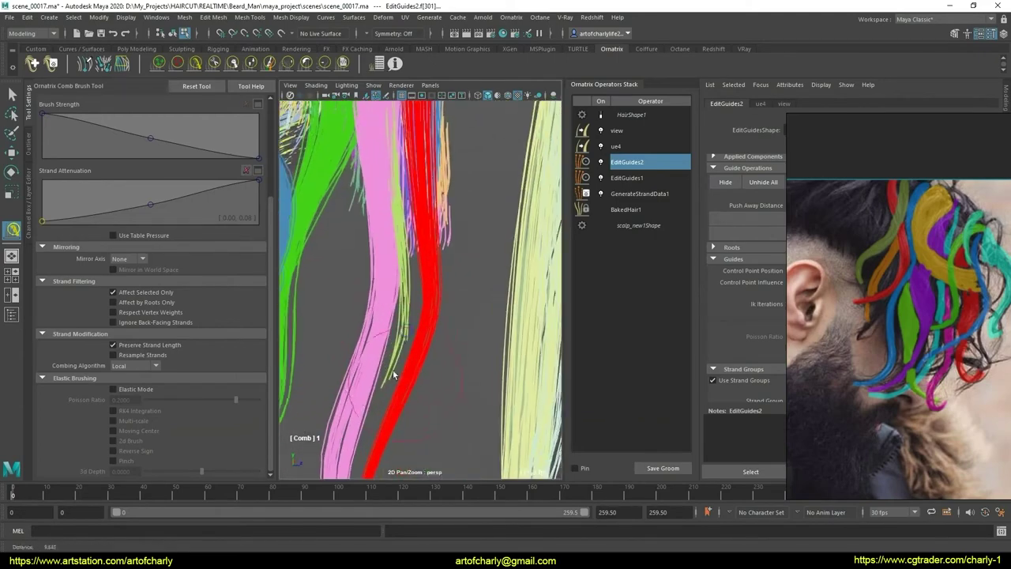
Step: Assign the selected front guides to strand group 6
{"action": "key", "text": "q"}
{"action": "scroll", "coordinate": [395, 322], "scroll_direction": "down", "scroll_amount": 1}
{"action": "scroll", "coordinate": [400, 316], "scroll_direction": "down", "scroll_amount": 6}
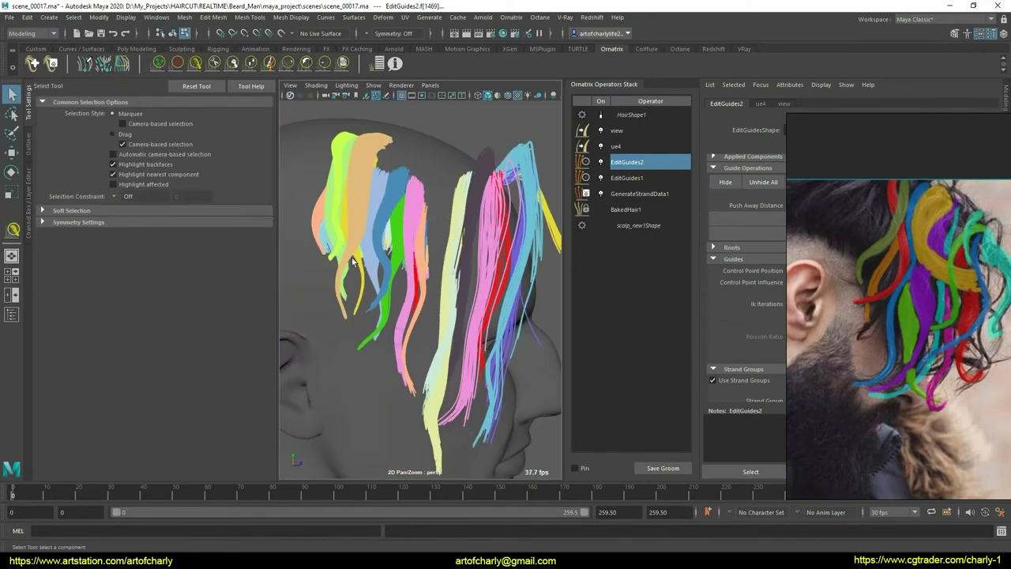
{"action": "left_click_drag", "start_coordinate": [354, 262], "coordinate": [455, 295], "text": "alt"}
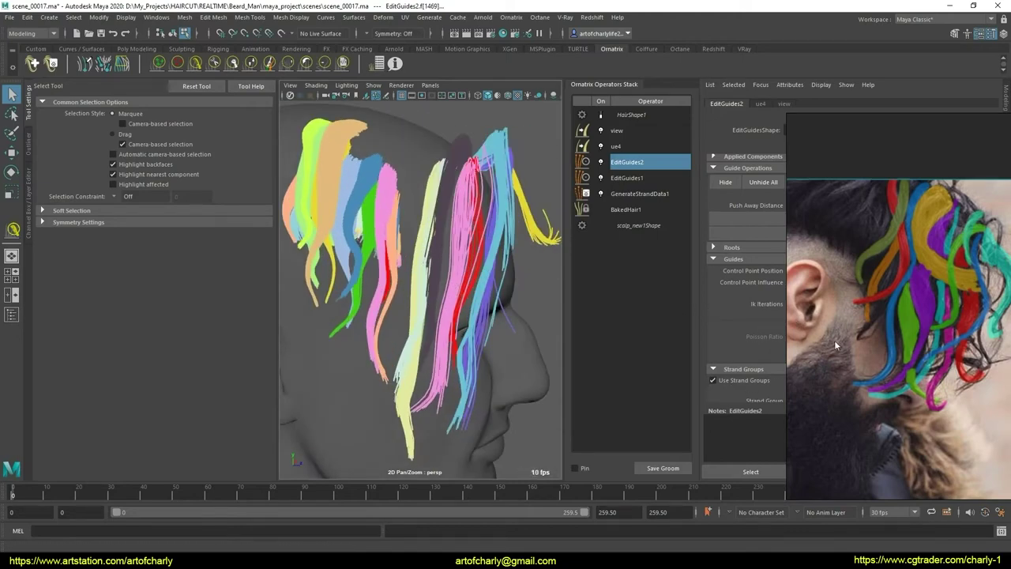
{"action": "scroll", "coordinate": [790, 360], "scroll_direction": "down", "scroll_amount": 2}
{"action": "scroll", "coordinate": [814, 361], "scroll_direction": "down", "scroll_amount": 2}
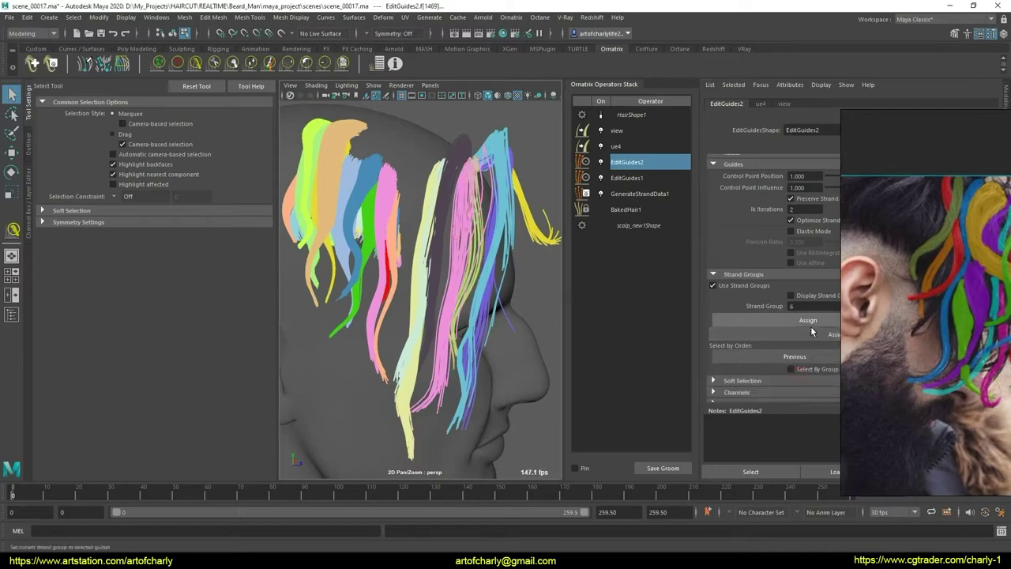
{"action": "left_click", "coordinate": [815, 334]}
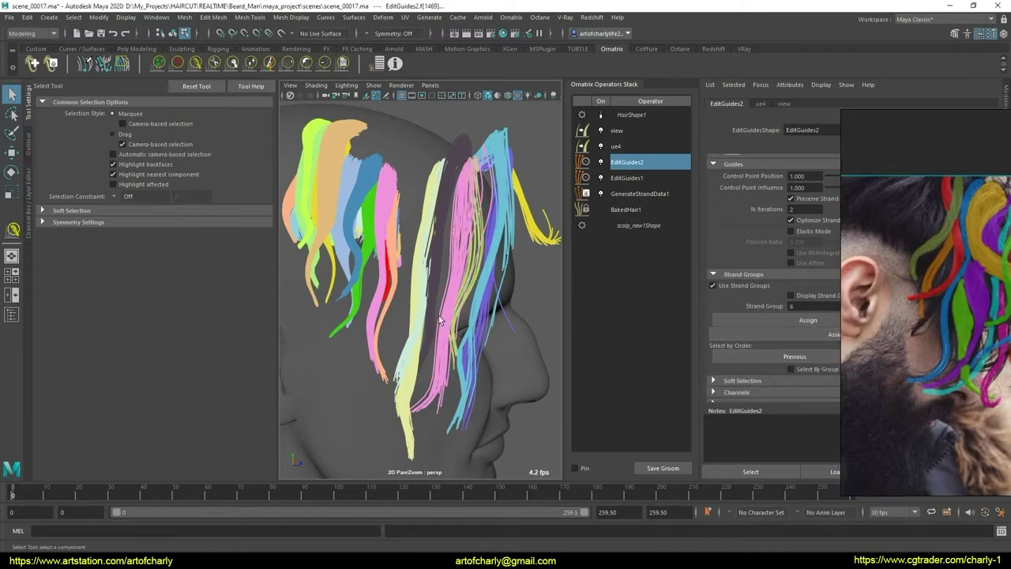
Step: Shape the new group into a wavy lock with the GrowShrink, User and Comb brushes
{"action": "scroll", "coordinate": [457, 278], "scroll_direction": "up", "scroll_amount": 3}
{"action": "scroll", "coordinate": [324, 220], "scroll_direction": "up", "scroll_amount": 1}
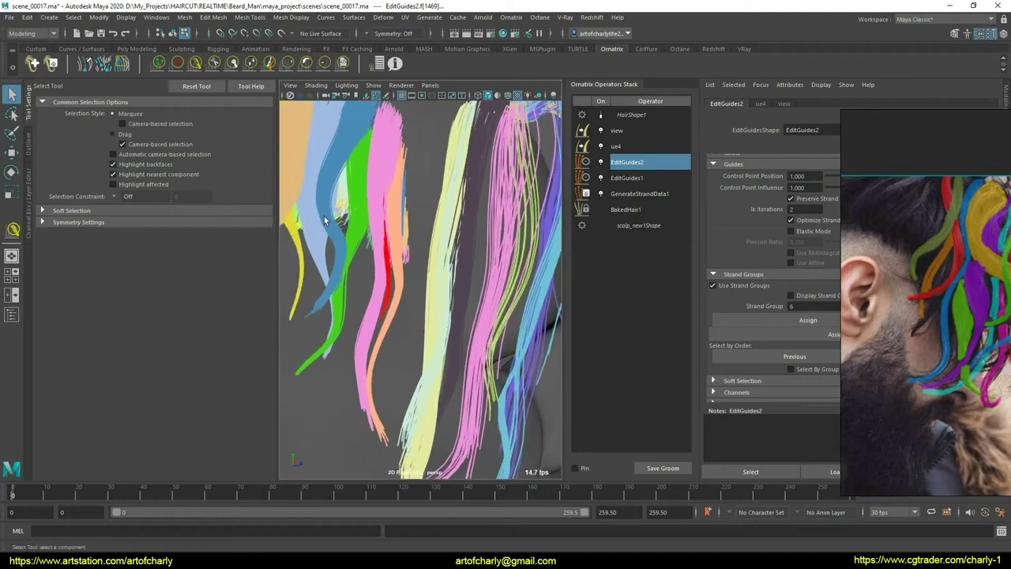
{"action": "left_click", "coordinate": [252, 64]}
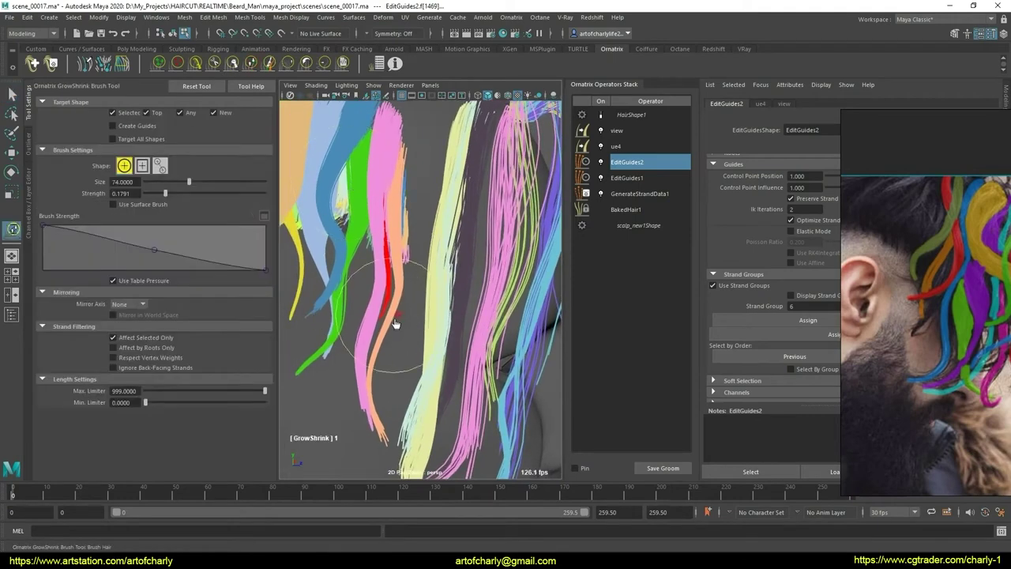
{"action": "left_click", "coordinate": [341, 67]}
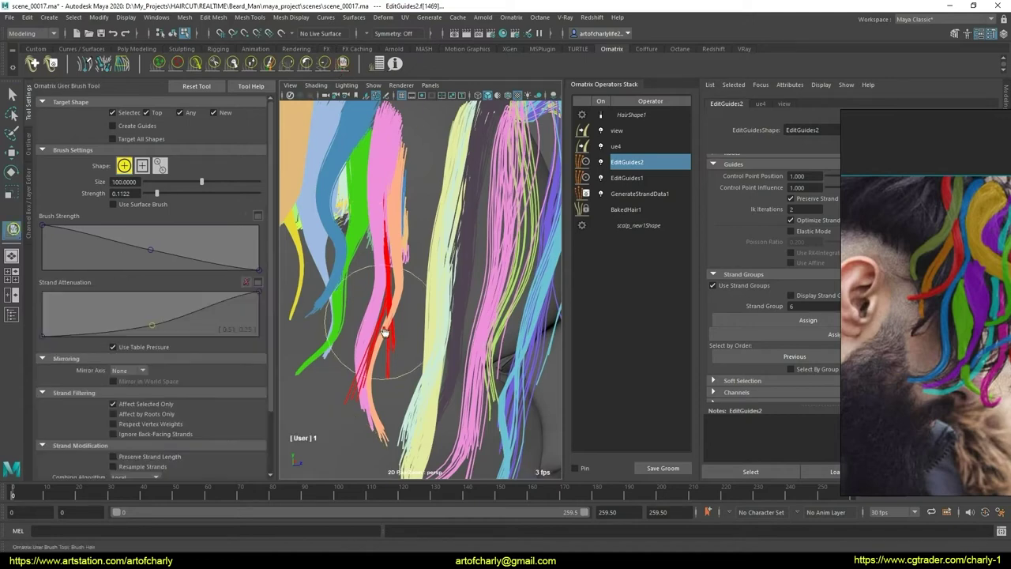
{"action": "left_click", "coordinate": [177, 64]}
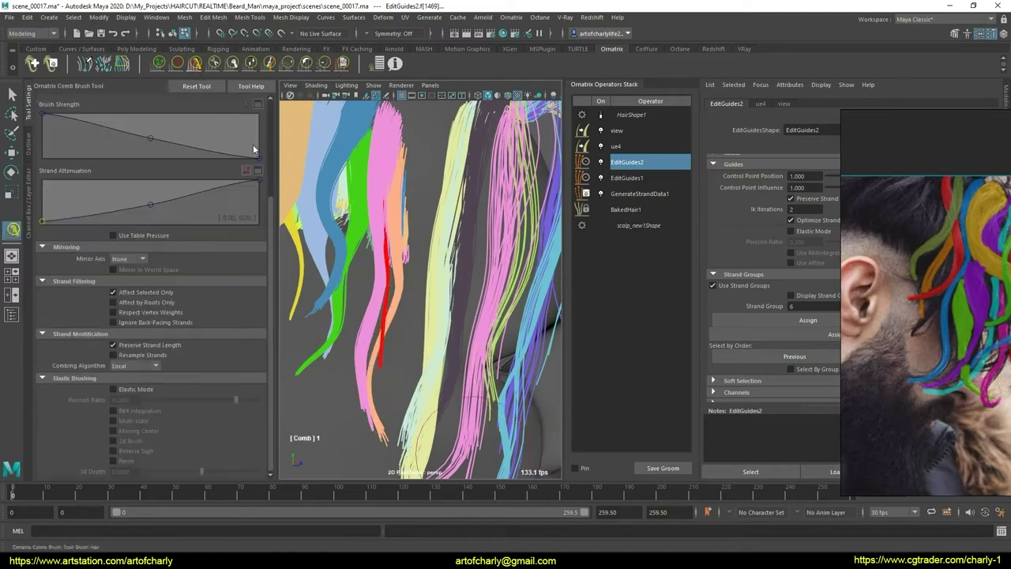
{"action": "mouse_move", "coordinate": [388, 304]}
{"action": "left_mouse_down"}
{"action": "mouse_move", "coordinate": [449, 301]}
{"action": "mouse_move", "coordinate": [384, 300]}
{"action": "mouse_move", "coordinate": [381, 348]}
{"action": "left_mouse_up"}
{"action": "scroll", "coordinate": [375, 322], "scroll_direction": "down", "scroll_amount": 5}
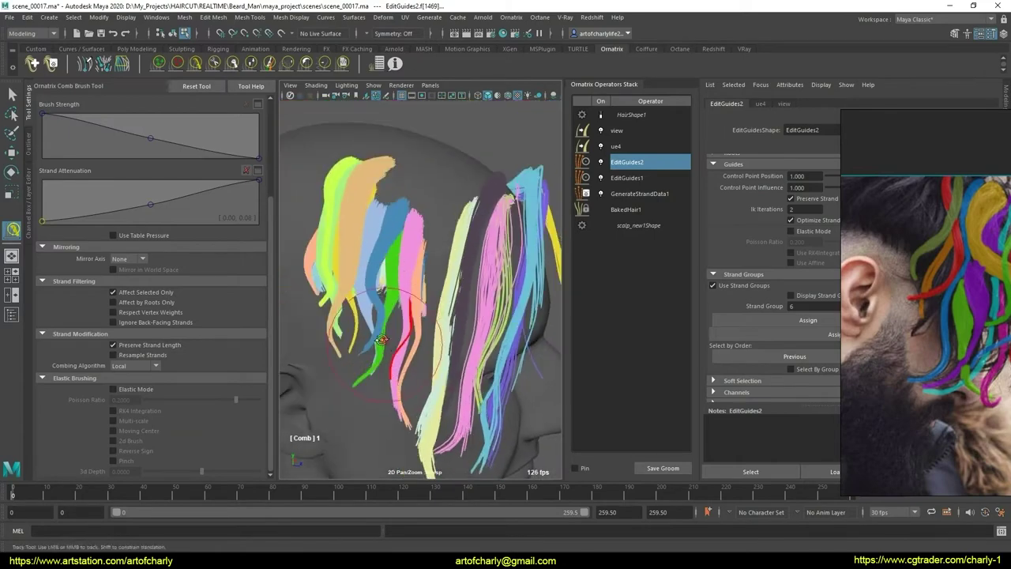
{"action": "key", "text": "q"}
Step: Orbit to three-quarter and near-front views to check the combed strands
{"action": "mouse_move", "coordinate": [379, 304]}
{"action": "left_mouse_down", "text": "alt"}
{"action": "mouse_move", "coordinate": [402, 270]}
{"action": "mouse_move", "coordinate": [302, 306]}
{"action": "mouse_move", "coordinate": [338, 316]}
{"action": "left_mouse_up", "text": "alt"}
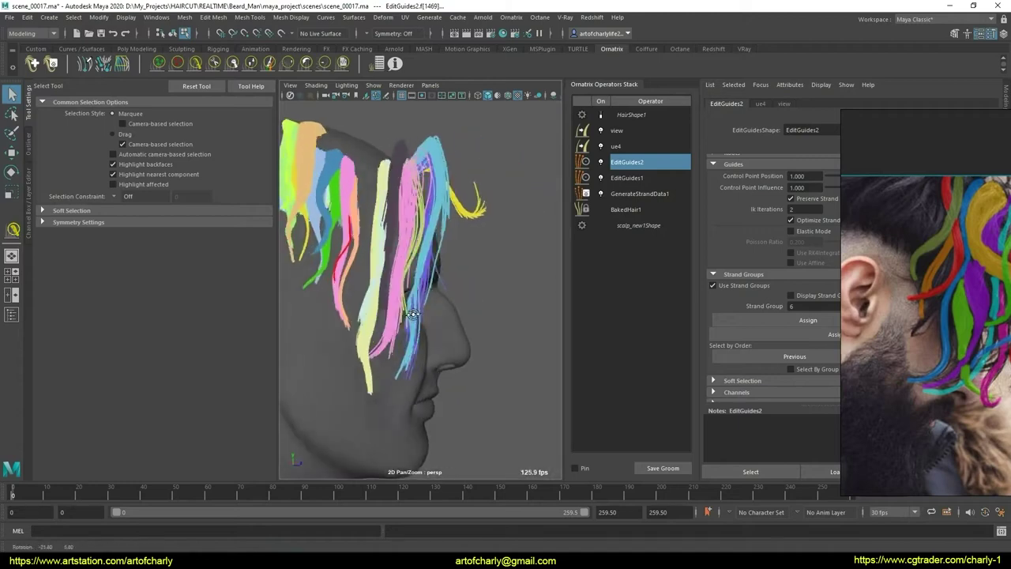
{"action": "mouse_move", "coordinate": [338, 317]}
{"action": "right_mouse_down", "text": "alt"}
{"action": "mouse_move", "coordinate": [424, 368]}
{"action": "mouse_move", "coordinate": [451, 299]}
{"action": "mouse_move", "coordinate": [406, 255]}
{"action": "right_mouse_up", "text": "alt"}
{"action": "mouse_move", "coordinate": [406, 255]}
{"action": "left_mouse_down", "text": "alt"}
{"action": "mouse_move", "coordinate": [415, 315]}
{"action": "mouse_move", "coordinate": [380, 308]}
{"action": "mouse_move", "coordinate": [362, 290]}
{"action": "mouse_move", "coordinate": [386, 296]}
{"action": "mouse_move", "coordinate": [348, 279]}
{"action": "left_mouse_up", "text": "alt"}
{"action": "scroll", "coordinate": [379, 308], "scroll_direction": "up", "scroll_amount": 5}
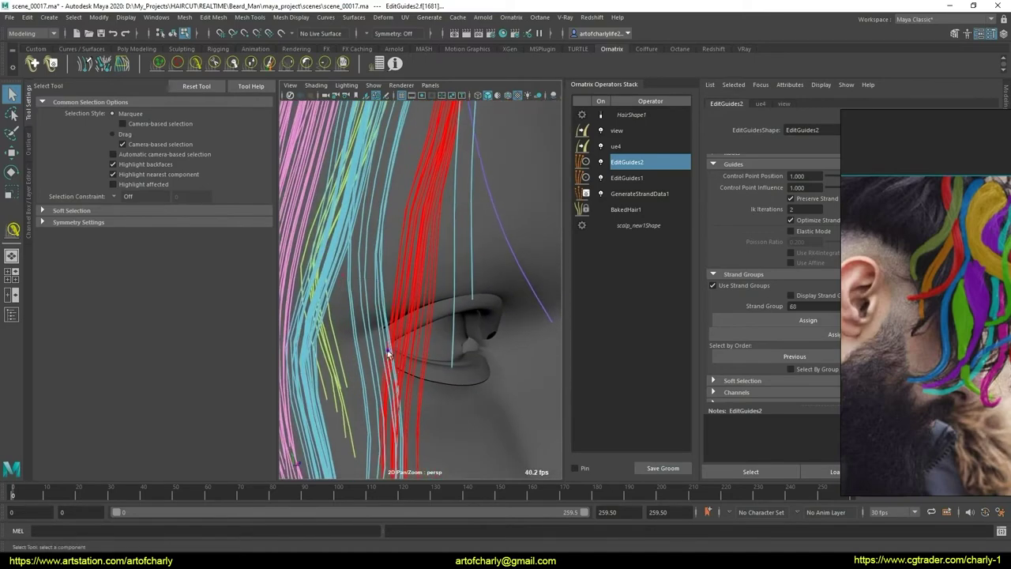
{"action": "scroll", "coordinate": [387, 350], "scroll_direction": "down", "scroll_amount": 5}
{"action": "left_click", "coordinate": [199, 63]}
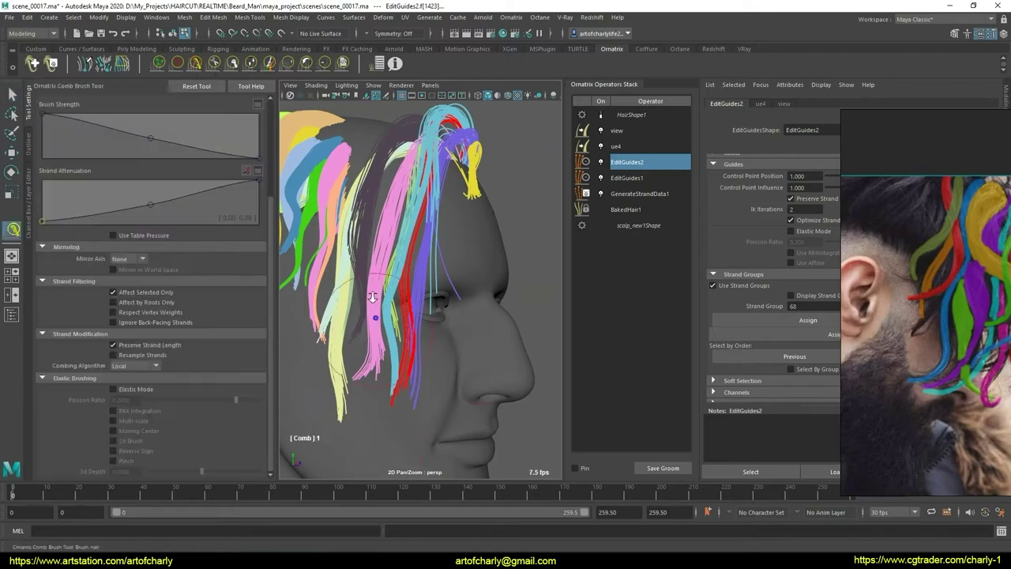
{"action": "mouse_move", "coordinate": [373, 298]}
{"action": "left_mouse_down", "text": "alt"}
{"action": "mouse_move", "coordinate": [427, 293]}
{"action": "mouse_move", "coordinate": [434, 323]}
{"action": "mouse_move", "coordinate": [457, 282]}
{"action": "left_mouse_up", "text": "alt"}
{"action": "scroll", "coordinate": [438, 293], "scroll_direction": "up", "scroll_amount": 3}
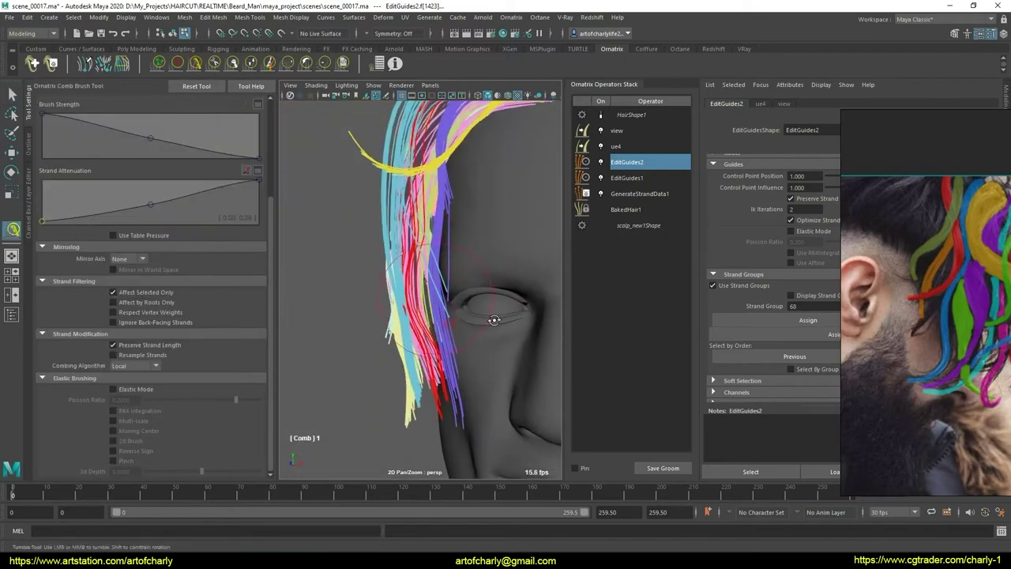
{"action": "mouse_move", "coordinate": [493, 320]}
{"action": "left_mouse_down", "text": "alt"}
{"action": "mouse_move", "coordinate": [452, 342]}
{"action": "mouse_move", "coordinate": [379, 331]}
{"action": "mouse_move", "coordinate": [436, 361]}
{"action": "mouse_move", "coordinate": [418, 339]}
{"action": "mouse_move", "coordinate": [357, 335]}
{"action": "mouse_move", "coordinate": [380, 372]}
{"action": "mouse_move", "coordinate": [411, 341]}
{"action": "mouse_move", "coordinate": [421, 358]}
{"action": "mouse_move", "coordinate": [409, 368]}
{"action": "mouse_move", "coordinate": [403, 337]}
{"action": "left_mouse_up", "text": "alt"}
{"action": "key", "text": "q"}
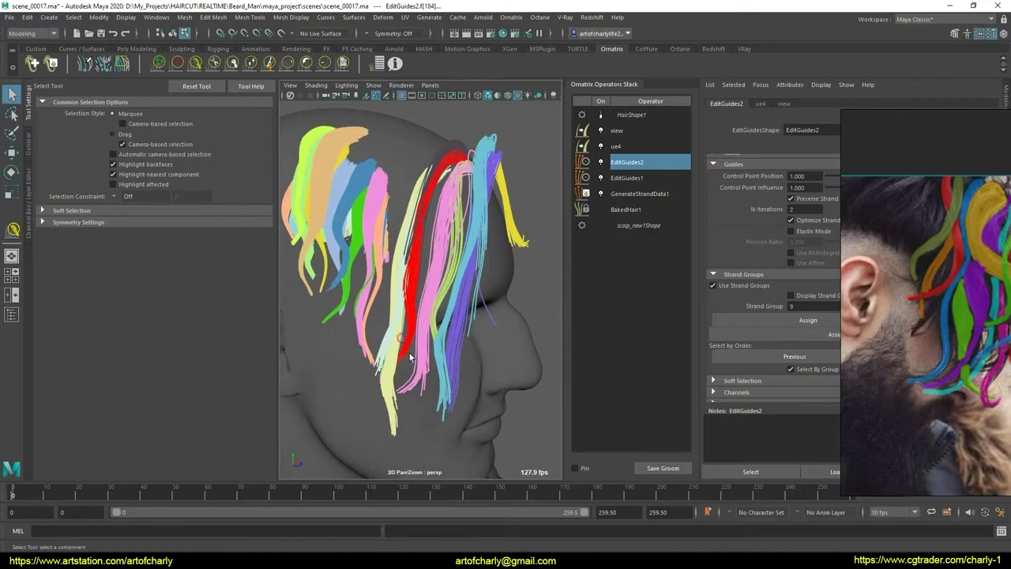
Step: Lengthen the red strands downward with the GrowShrink brush
{"action": "mouse_move", "coordinate": [426, 357]}
{"action": "left_mouse_down", "text": "alt"}
{"action": "mouse_move", "coordinate": [516, 353]}
{"action": "mouse_move", "coordinate": [398, 357]}
{"action": "mouse_move", "coordinate": [510, 351]}
{"action": "mouse_move", "coordinate": [388, 387]}
{"action": "mouse_move", "coordinate": [452, 361]}
{"action": "mouse_move", "coordinate": [496, 368]}
{"action": "mouse_move", "coordinate": [445, 350]}
{"action": "mouse_move", "coordinate": [429, 388]}
{"action": "mouse_move", "coordinate": [411, 364]}
{"action": "mouse_move", "coordinate": [372, 357]}
{"action": "mouse_move", "coordinate": [411, 417]}
{"action": "mouse_move", "coordinate": [546, 377]}
{"action": "mouse_move", "coordinate": [508, 359]}
{"action": "mouse_move", "coordinate": [402, 354]}
{"action": "mouse_move", "coordinate": [413, 419]}
{"action": "mouse_move", "coordinate": [435, 385]}
{"action": "mouse_move", "coordinate": [489, 355]}
{"action": "left_mouse_up", "text": "alt"}
{"action": "scroll", "coordinate": [474, 356], "scroll_direction": "up", "scroll_amount": 3}
{"action": "scroll", "coordinate": [474, 356], "scroll_direction": "up", "scroll_amount": 3}
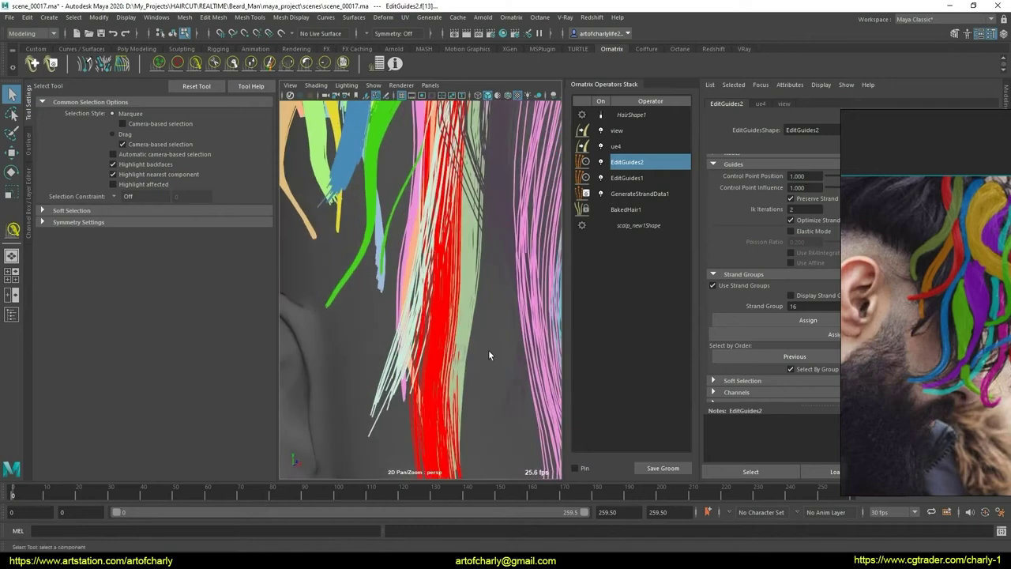
{"action": "scroll", "coordinate": [463, 341], "scroll_direction": "down", "scroll_amount": 5}
{"action": "scroll", "coordinate": [411, 300], "scroll_direction": "down", "scroll_amount": 4}
{"action": "scroll", "coordinate": [316, 181], "scroll_direction": "down", "scroll_amount": 2}
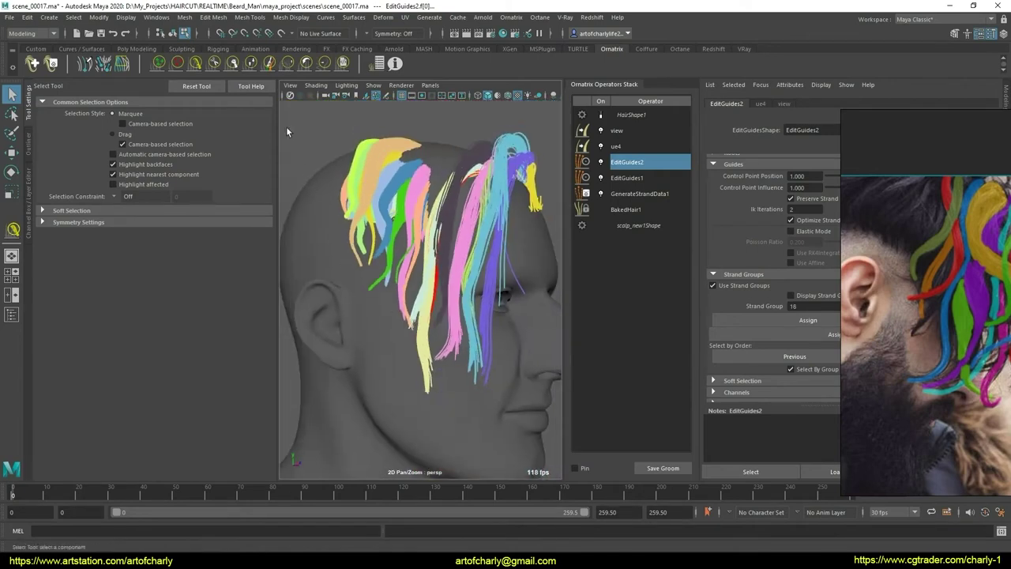
{"action": "left_click", "coordinate": [196, 63]}
{"action": "mouse_move", "coordinate": [403, 297]}
{"action": "left_mouse_down", "text": "alt"}
{"action": "mouse_move", "coordinate": [508, 311]}
{"action": "mouse_move", "coordinate": [435, 326]}
{"action": "mouse_move", "coordinate": [457, 322]}
{"action": "left_mouse_up", "text": "alt"}
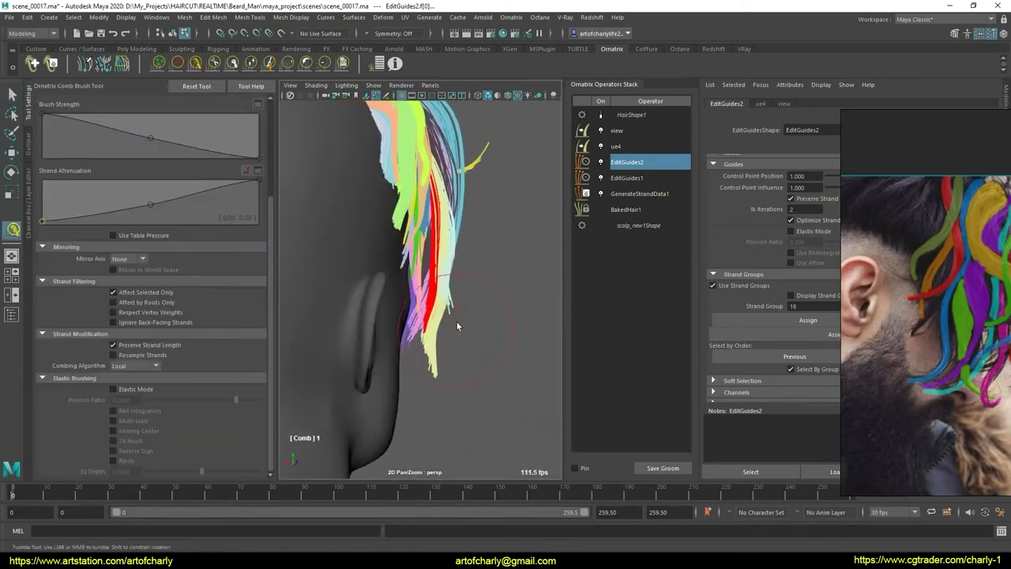
{"action": "left_click", "coordinate": [269, 63]}
{"action": "left_click_drag", "start_coordinate": [406, 305], "coordinate": [415, 342]}
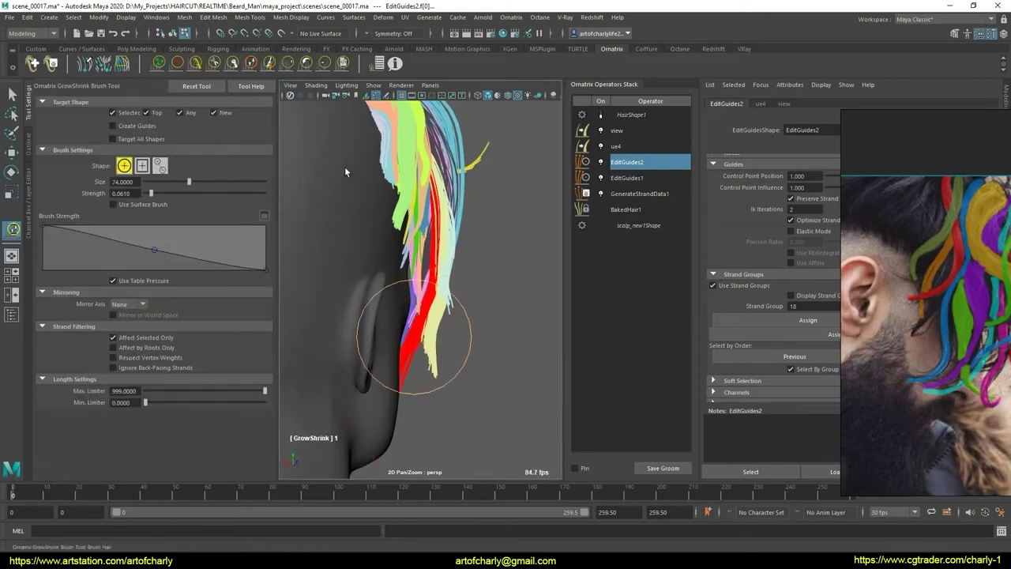
Step: Smooth the red strands with the User and Comb brushes, then check from the rear
{"action": "left_click", "coordinate": [345, 67]}
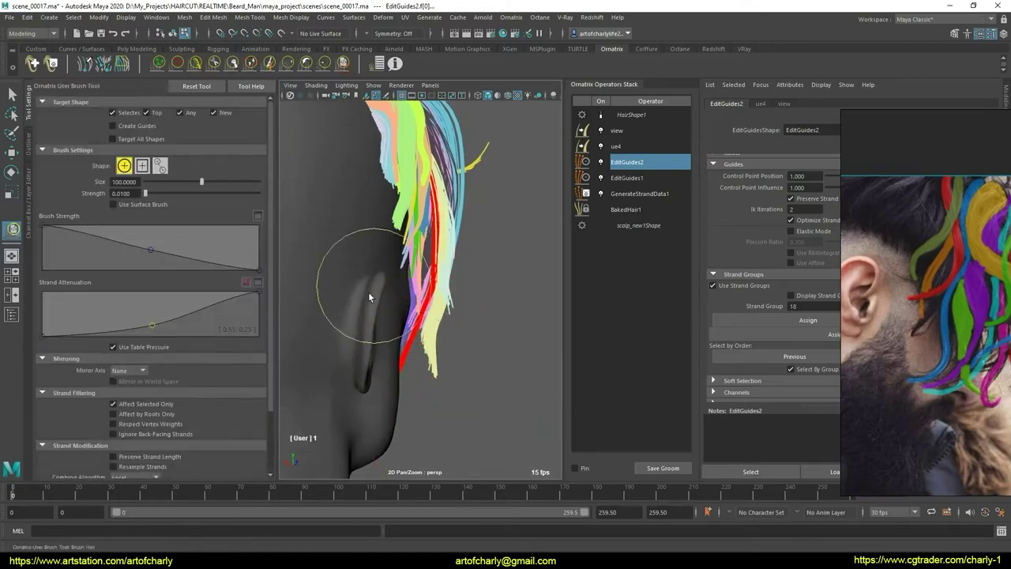
{"action": "left_click", "coordinate": [196, 63]}
{"action": "left_click_drag", "start_coordinate": [370, 308], "coordinate": [401, 335], "text": "alt"}
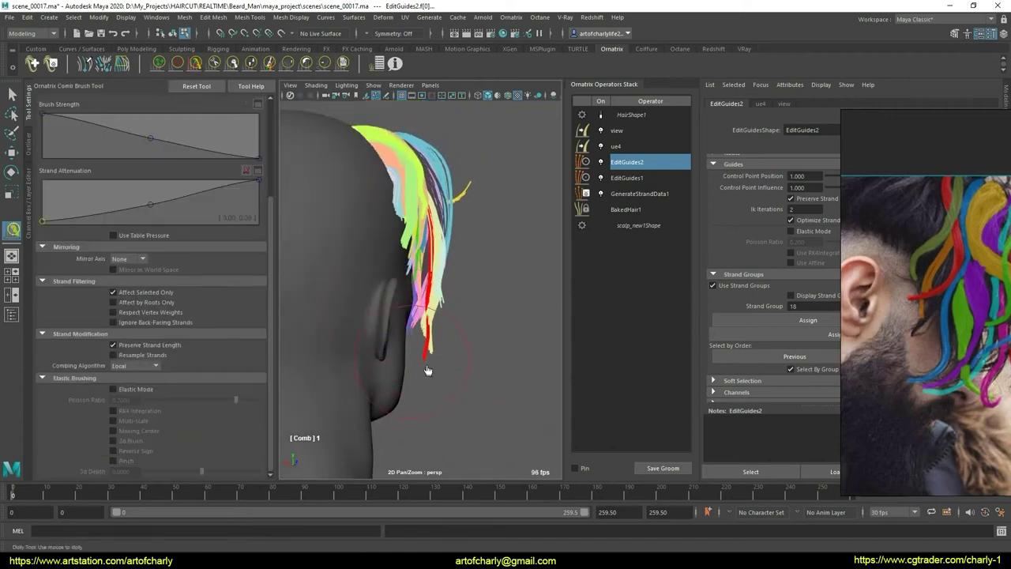
{"action": "mouse_move", "coordinate": [427, 371]}
{"action": "left_mouse_down", "text": "alt"}
{"action": "mouse_move", "coordinate": [451, 355]}
{"action": "mouse_move", "coordinate": [454, 338]}
{"action": "mouse_move", "coordinate": [452, 355]}
{"action": "mouse_move", "coordinate": [405, 361]}
{"action": "mouse_move", "coordinate": [379, 351]}
{"action": "mouse_move", "coordinate": [427, 324]}
{"action": "mouse_move", "coordinate": [462, 362]}
{"action": "mouse_move", "coordinate": [448, 377]}
{"action": "mouse_move", "coordinate": [450, 351]}
{"action": "left_mouse_up", "text": "alt"}
{"action": "scroll", "coordinate": [447, 346], "scroll_direction": "up", "scroll_amount": 3}
{"action": "key", "text": "q"}
{"action": "scroll", "coordinate": [450, 351], "scroll_direction": "down", "scroll_amount": 3}
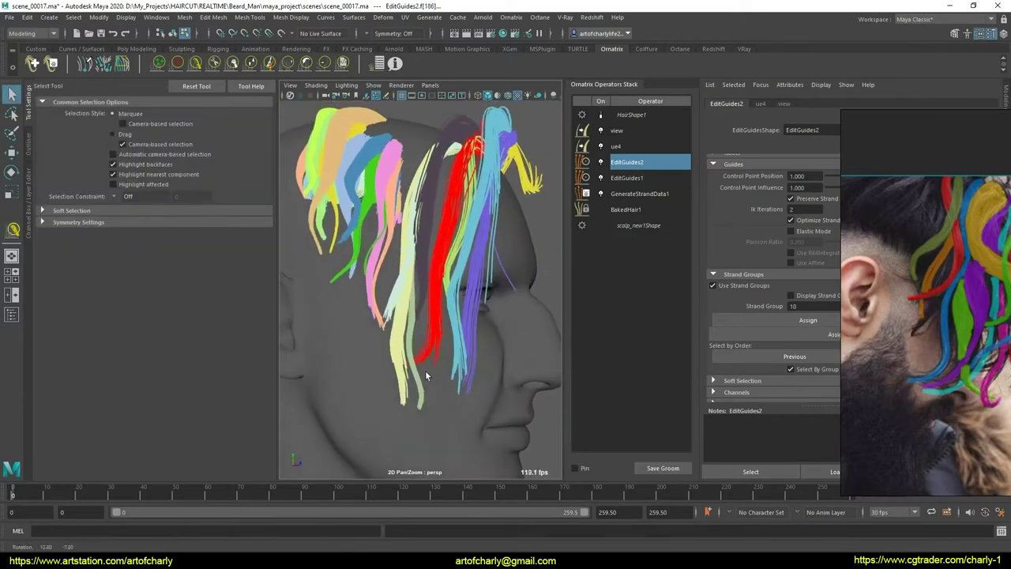
{"action": "scroll", "coordinate": [450, 351], "scroll_direction": "down", "scroll_amount": 3}
{"action": "scroll", "coordinate": [420, 363], "scroll_direction": "up", "scroll_amount": 2}
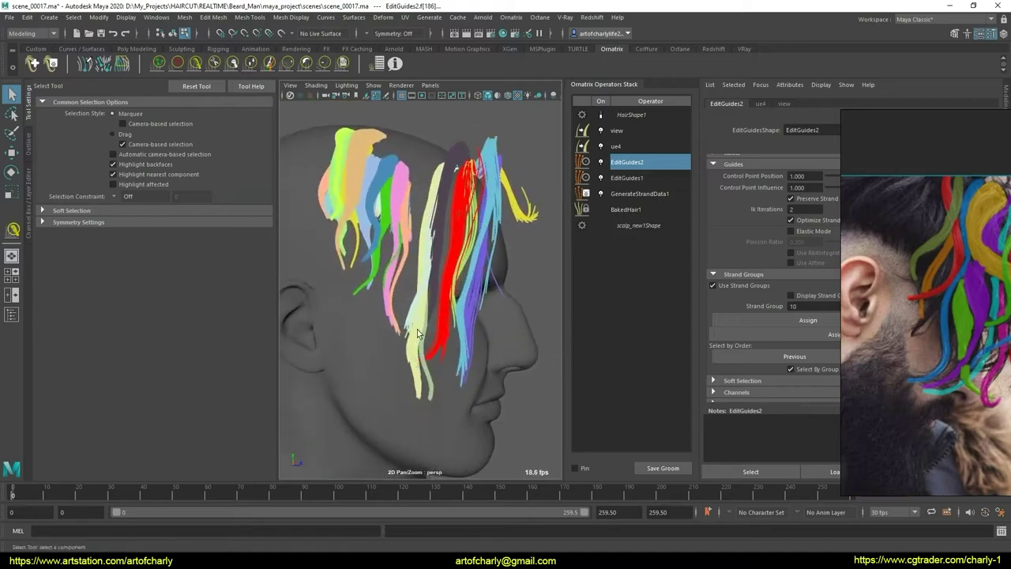
{"action": "scroll", "coordinate": [777, 272], "scroll_direction": "up", "scroll_amount": 4}
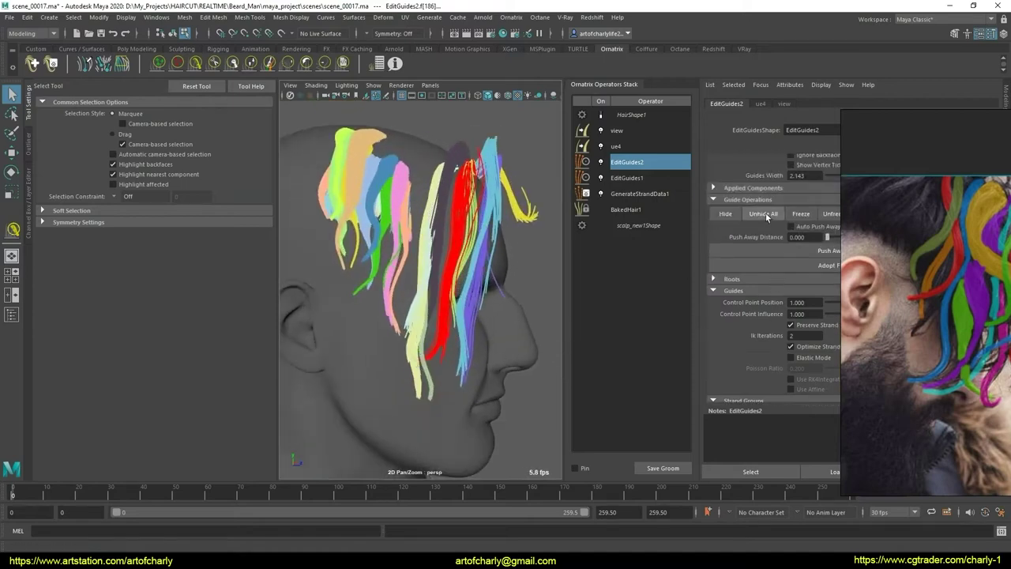
Step: Orbit around the groom through three-quarter, back and side-profile views to inspect it
{"action": "scroll", "coordinate": [420, 316], "scroll_direction": "down", "scroll_amount": 2}
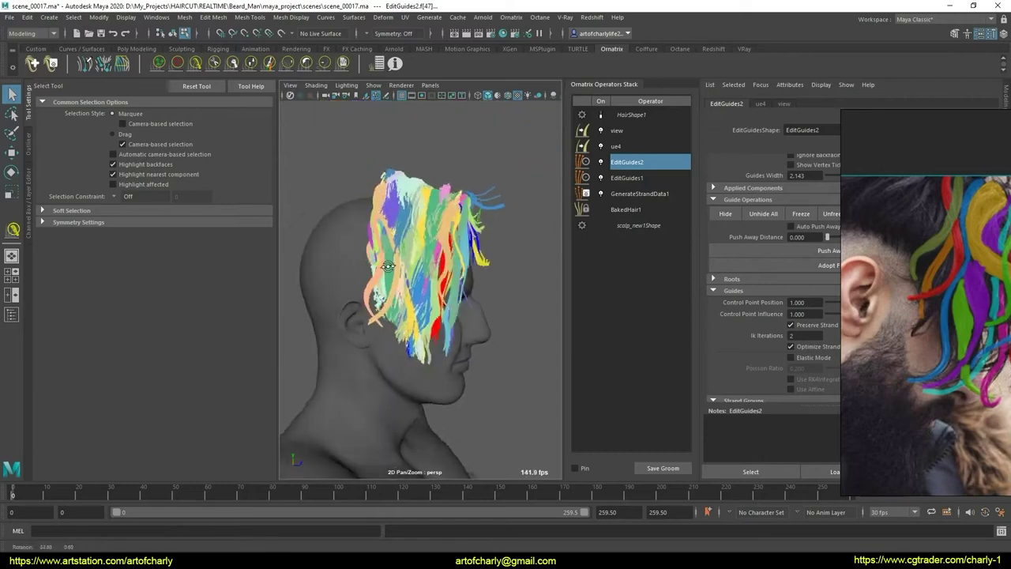
{"action": "scroll", "coordinate": [421, 330], "scroll_direction": "up", "scroll_amount": 2}
{"action": "left_click_drag", "start_coordinate": [422, 330], "coordinate": [423, 312], "text": "alt"}
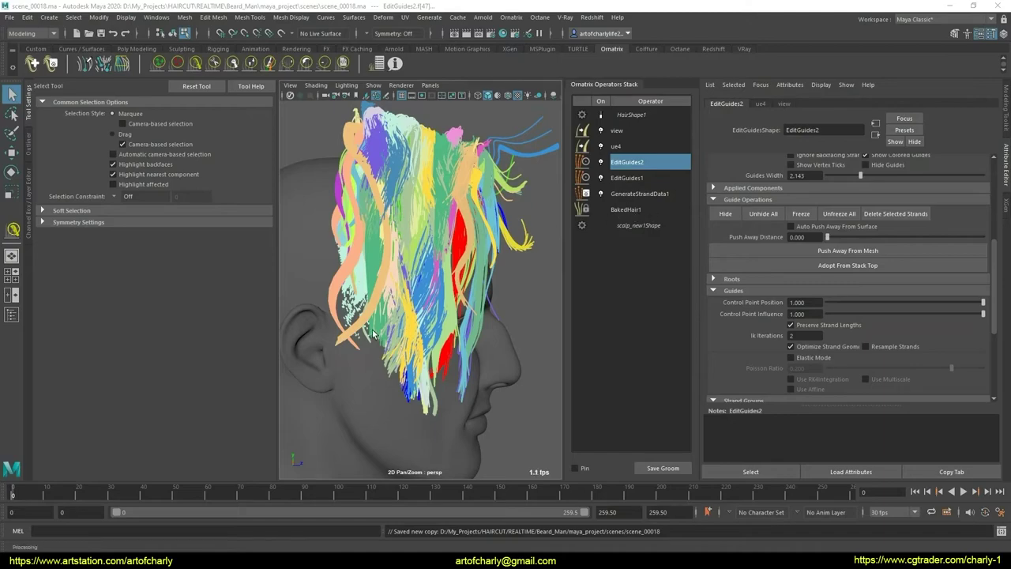
{"action": "mouse_move", "coordinate": [372, 333]}
{"action": "left_mouse_down", "text": "alt"}
{"action": "mouse_move", "coordinate": [275, 278]}
{"action": "mouse_move", "coordinate": [380, 306]}
{"action": "mouse_move", "coordinate": [425, 156]}
{"action": "left_mouse_up", "text": "alt"}
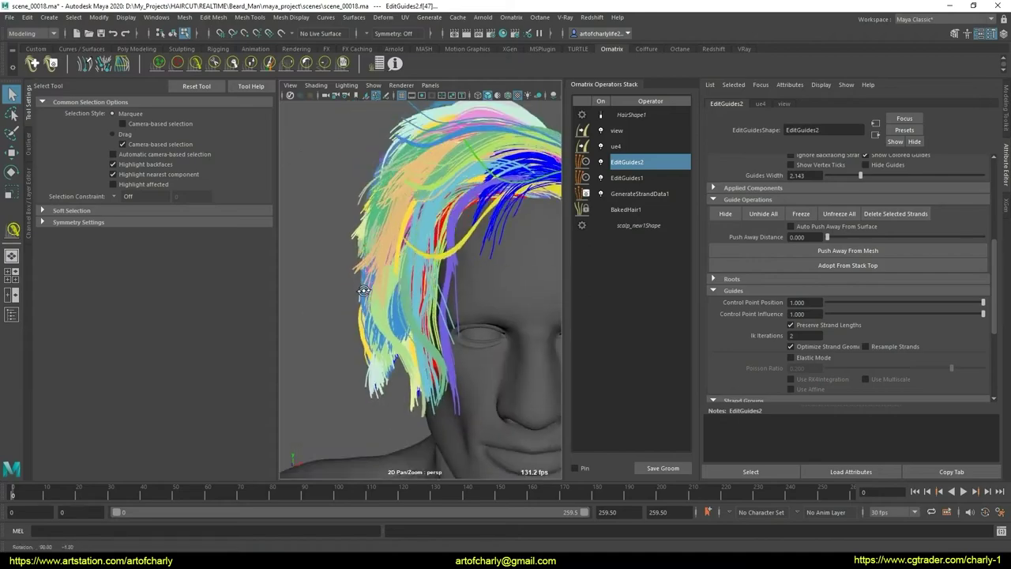
{"action": "mouse_move", "coordinate": [459, 279]}
{"action": "left_mouse_down", "text": "alt"}
{"action": "mouse_move", "coordinate": [449, 297]}
{"action": "mouse_move", "coordinate": [461, 272]}
{"action": "mouse_move", "coordinate": [472, 283]}
{"action": "left_mouse_up", "text": "alt"}
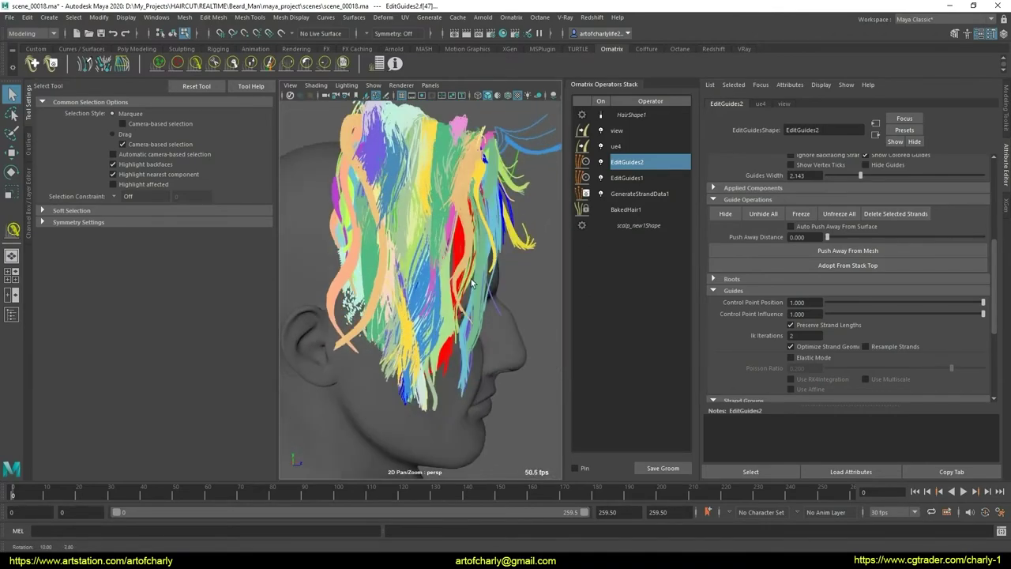
{"action": "mouse_move", "coordinate": [404, 278]}
{"action": "left_mouse_down", "text": "alt"}
{"action": "mouse_move", "coordinate": [453, 312]}
{"action": "mouse_move", "coordinate": [434, 294]}
{"action": "left_mouse_up", "text": "alt"}
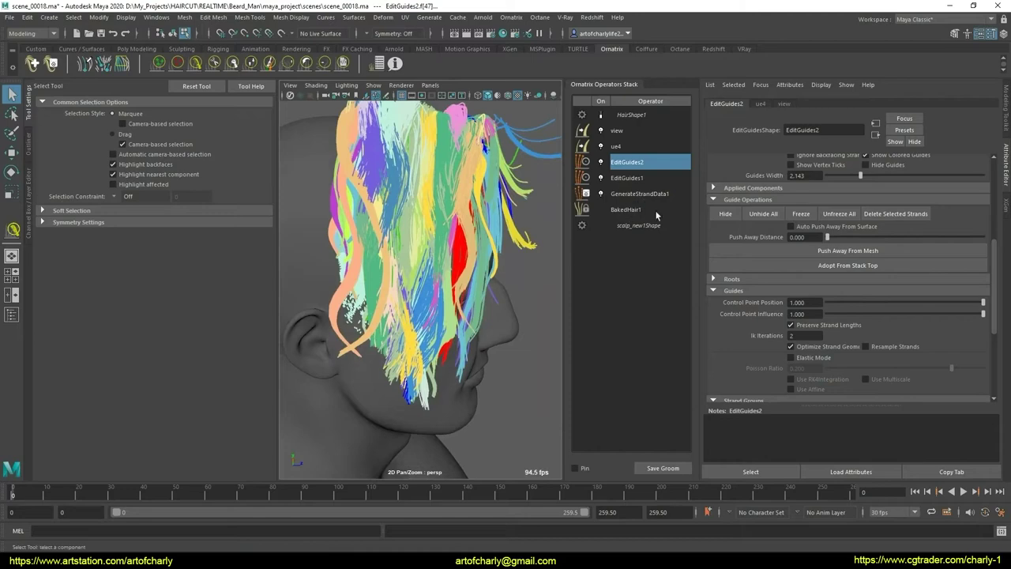
{"action": "mouse_move", "coordinate": [415, 294]}
{"action": "left_mouse_down", "text": "alt"}
{"action": "mouse_move", "coordinate": [503, 276]}
{"action": "mouse_move", "coordinate": [407, 269]}
{"action": "left_mouse_up", "text": "alt"}
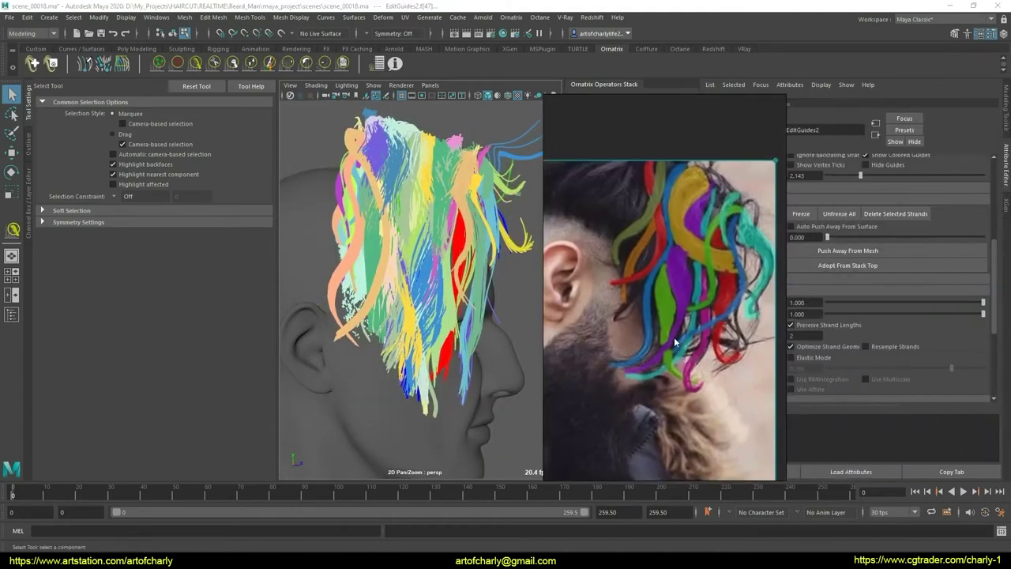
Step: Turn to the back of the head and marquee-select the crown hair guides
{"action": "scroll", "coordinate": [671, 303], "scroll_direction": "up", "scroll_amount": 3}
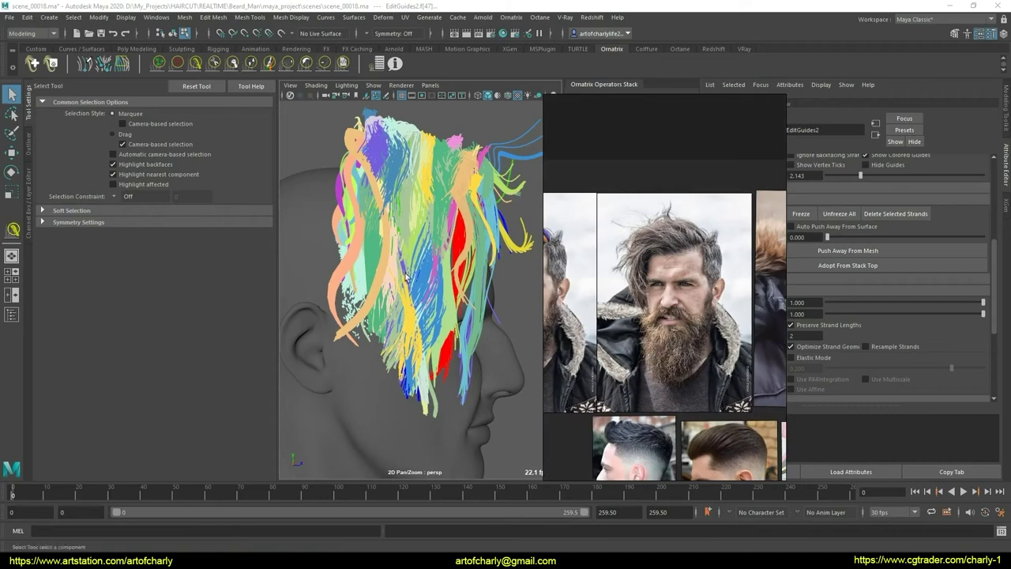
{"action": "mouse_move", "coordinate": [407, 278]}
{"action": "left_mouse_down", "text": "alt"}
{"action": "mouse_move", "coordinate": [386, 289]}
{"action": "mouse_move", "coordinate": [381, 178]}
{"action": "mouse_move", "coordinate": [636, 241]}
{"action": "mouse_move", "coordinate": [429, 286]}
{"action": "mouse_move", "coordinate": [344, 173]}
{"action": "left_mouse_up", "text": "alt"}
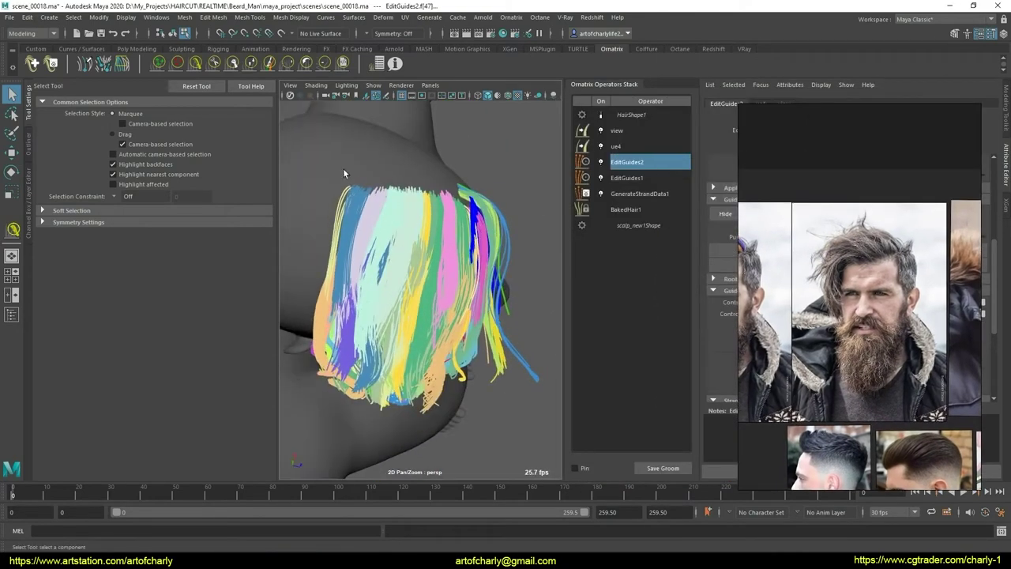
{"action": "left_click_drag", "start_coordinate": [524, 220], "coordinate": [530, 226]}
{"action": "mouse_move", "coordinate": [445, 248]}
{"action": "left_mouse_down", "text": "alt"}
{"action": "mouse_move", "coordinate": [434, 199]}
{"action": "mouse_move", "coordinate": [537, 253]}
{"action": "mouse_move", "coordinate": [803, 216]}
{"action": "left_mouse_up", "text": "alt"}
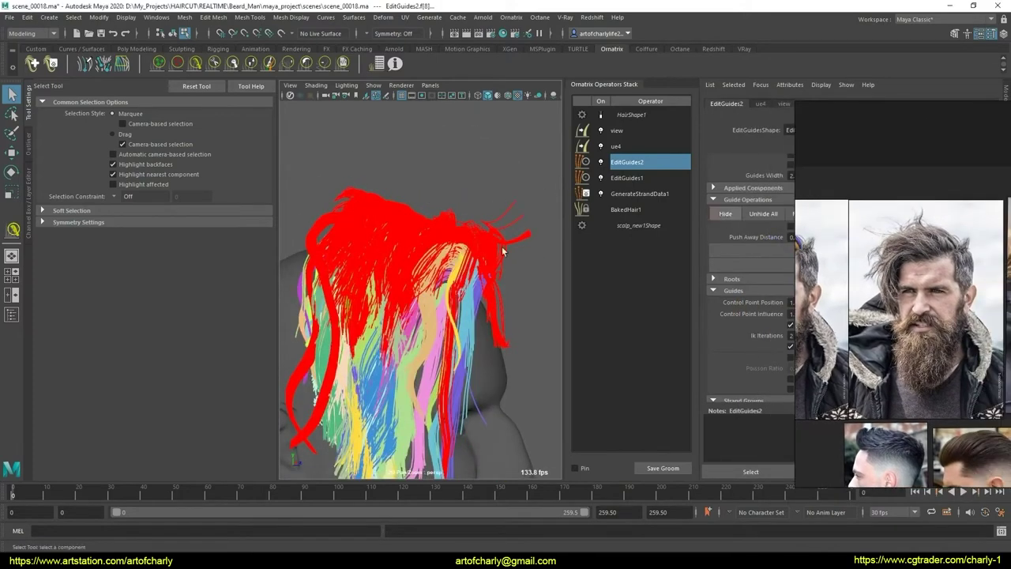
Step: Select and clear several hair guide groups from a rear side view of the head
{"action": "left_click", "coordinate": [506, 257]}
{"action": "mouse_move", "coordinate": [506, 257]}
{"action": "left_mouse_down", "text": "alt"}
{"action": "mouse_move", "coordinate": [429, 298]}
{"action": "mouse_move", "coordinate": [328, 210]}
{"action": "left_mouse_up", "text": "alt"}
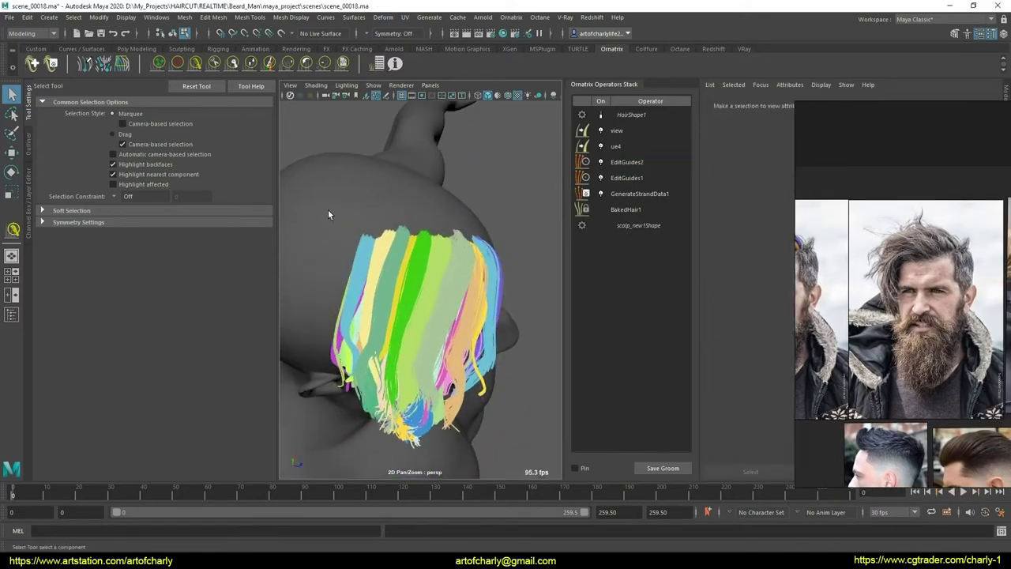
{"action": "mouse_move", "coordinate": [521, 266]}
{"action": "left_mouse_down"}
{"action": "mouse_move", "coordinate": [484, 301]}
{"action": "mouse_move", "coordinate": [492, 271]}
{"action": "mouse_move", "coordinate": [553, 261]}
{"action": "mouse_move", "coordinate": [332, 255]}
{"action": "mouse_move", "coordinate": [421, 318]}
{"action": "mouse_move", "coordinate": [462, 262]}
{"action": "mouse_move", "coordinate": [449, 242]}
{"action": "mouse_move", "coordinate": [402, 226]}
{"action": "mouse_move", "coordinate": [540, 299]}
{"action": "left_mouse_up"}
{"action": "left_click", "coordinate": [514, 261]}
{"action": "mouse_move", "coordinate": [464, 289]}
{"action": "left_mouse_down", "text": "alt"}
{"action": "mouse_move", "coordinate": [435, 291]}
{"action": "mouse_move", "coordinate": [369, 258]}
{"action": "mouse_move", "coordinate": [346, 301]}
{"action": "mouse_move", "coordinate": [498, 263]}
{"action": "mouse_move", "coordinate": [442, 256]}
{"action": "mouse_move", "coordinate": [455, 253]}
{"action": "mouse_move", "coordinate": [492, 267]}
{"action": "left_mouse_up", "text": "alt"}
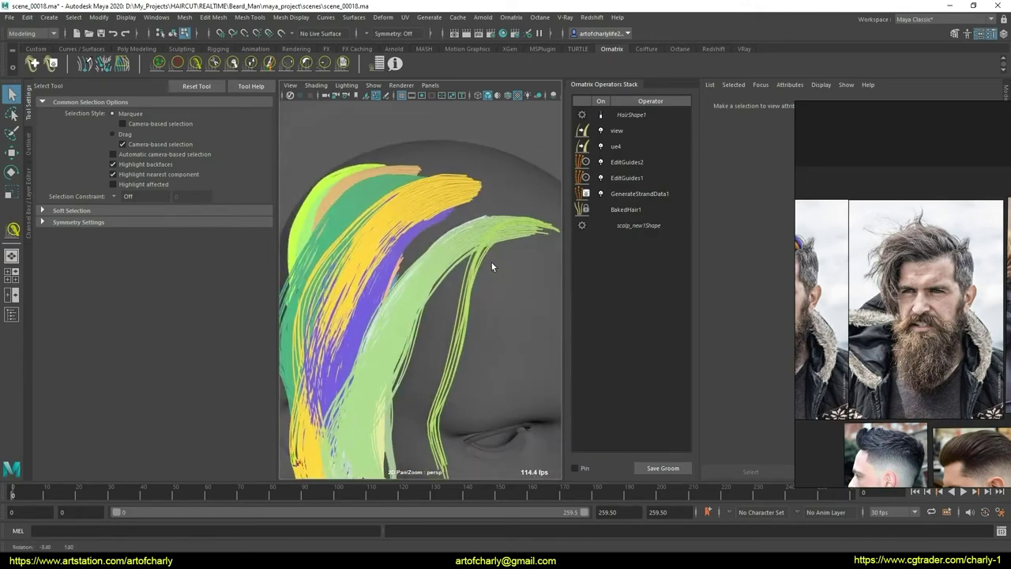
{"action": "left_click_drag", "start_coordinate": [476, 332], "coordinate": [479, 336]}
{"action": "mouse_move", "coordinate": [479, 336]}
{"action": "left_mouse_down", "text": "alt"}
{"action": "mouse_move", "coordinate": [492, 350]}
{"action": "mouse_move", "coordinate": [505, 284]}
{"action": "mouse_move", "coordinate": [463, 345]}
{"action": "mouse_move", "coordinate": [456, 282]}
{"action": "mouse_move", "coordinate": [447, 293]}
{"action": "mouse_move", "coordinate": [426, 275]}
{"action": "mouse_move", "coordinate": [435, 279]}
{"action": "mouse_move", "coordinate": [395, 330]}
{"action": "left_mouse_up", "text": "alt"}
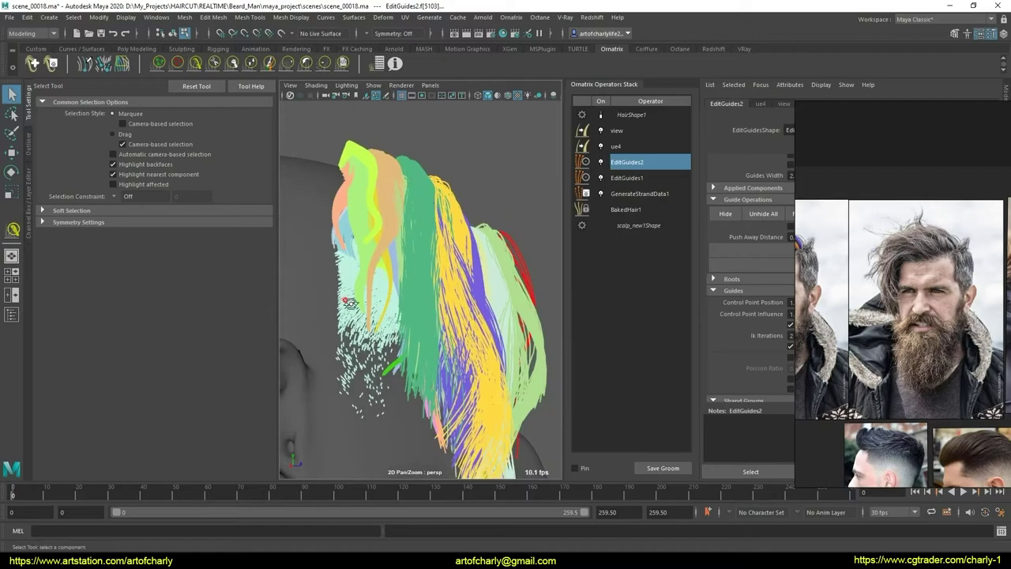
Step: Pick strand group 304 near the ear, then clear the selection and orbit around
{"action": "mouse_move", "coordinate": [349, 301]}
{"action": "left_mouse_down", "text": "alt"}
{"action": "mouse_move", "coordinate": [416, 334]}
{"action": "mouse_move", "coordinate": [380, 316]}
{"action": "mouse_move", "coordinate": [426, 329]}
{"action": "mouse_move", "coordinate": [451, 290]}
{"action": "mouse_move", "coordinate": [399, 282]}
{"action": "left_mouse_up", "text": "alt"}
{"action": "scroll", "coordinate": [379, 317], "scroll_direction": "up", "scroll_amount": 3}
{"action": "scroll", "coordinate": [375, 318], "scroll_direction": "up", "scroll_amount": 3}
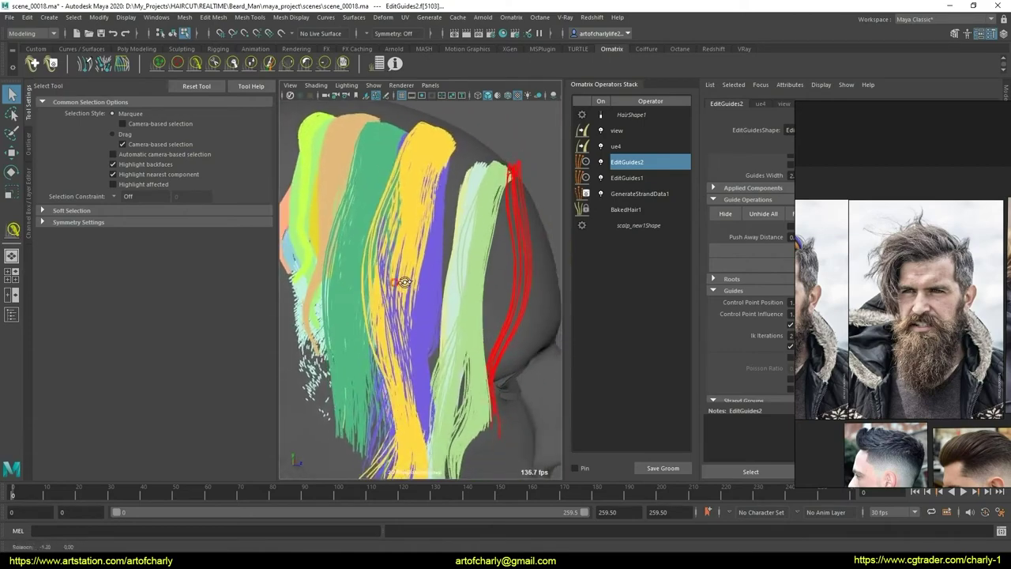
{"action": "mouse_move", "coordinate": [353, 310]}
{"action": "left_mouse_down", "text": "alt"}
{"action": "mouse_move", "coordinate": [362, 322]}
{"action": "mouse_move", "coordinate": [408, 305]}
{"action": "mouse_move", "coordinate": [424, 314]}
{"action": "mouse_move", "coordinate": [372, 305]}
{"action": "mouse_move", "coordinate": [449, 314]}
{"action": "mouse_move", "coordinate": [424, 298]}
{"action": "mouse_move", "coordinate": [411, 271]}
{"action": "mouse_move", "coordinate": [339, 312]}
{"action": "mouse_move", "coordinate": [343, 349]}
{"action": "left_mouse_up", "text": "alt"}
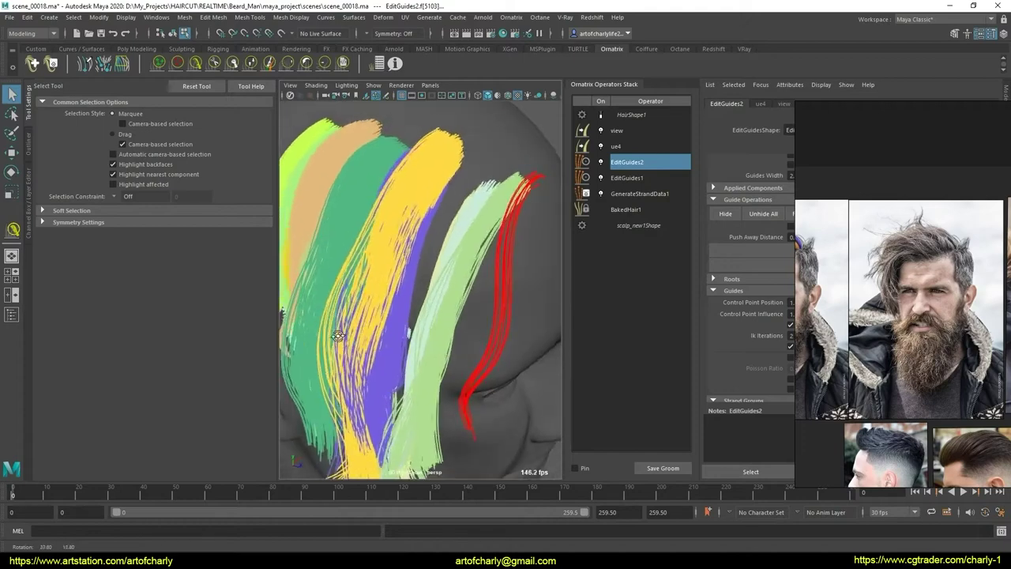
{"action": "mouse_move", "coordinate": [435, 155]}
{"action": "left_mouse_down", "text": "alt"}
{"action": "mouse_move", "coordinate": [462, 227]}
{"action": "mouse_move", "coordinate": [408, 212]}
{"action": "mouse_move", "coordinate": [439, 253]}
{"action": "left_mouse_up", "text": "alt"}
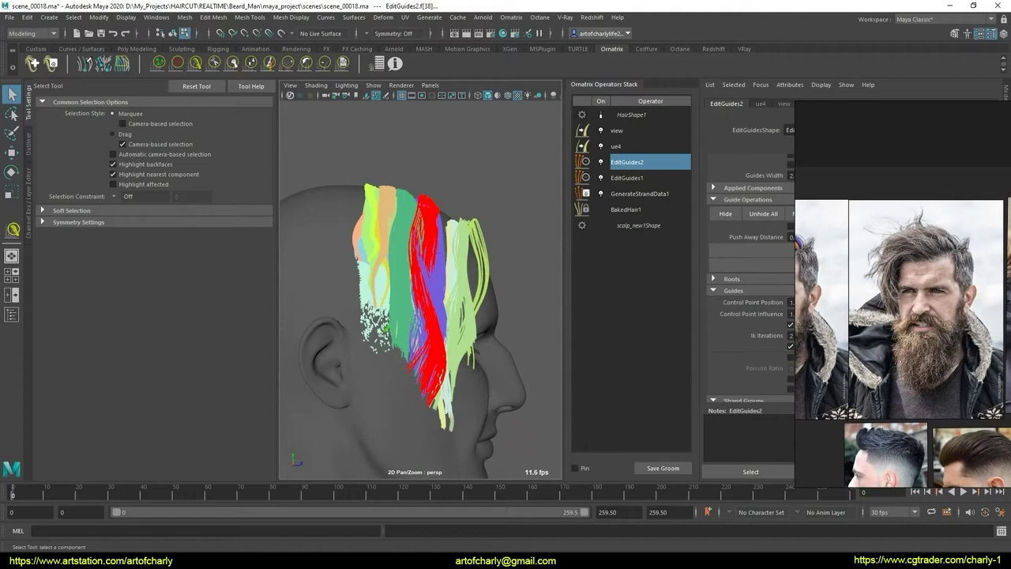
{"action": "scroll", "coordinate": [756, 296], "scroll_direction": "down", "scroll_amount": 5}
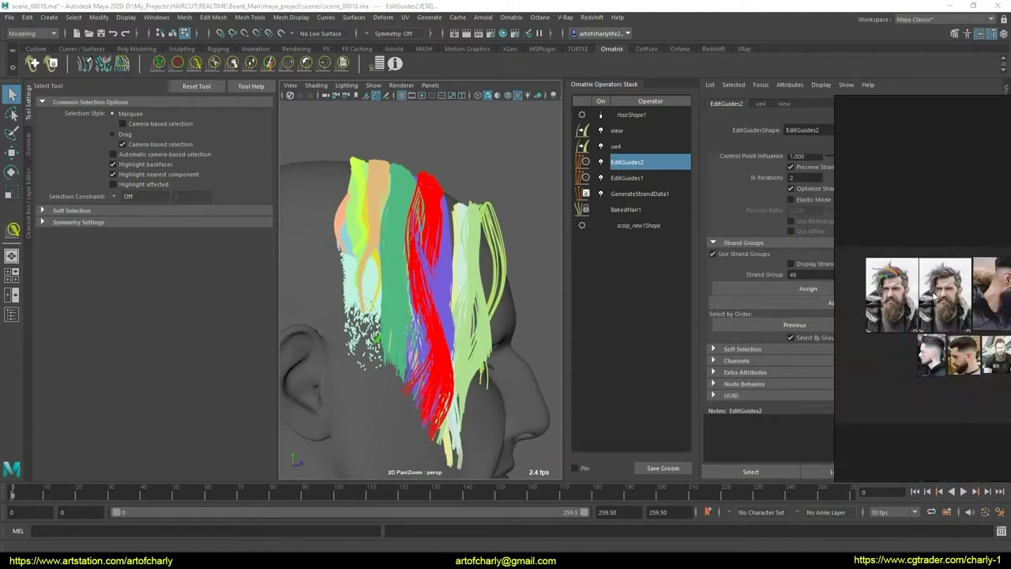
{"action": "scroll", "coordinate": [940, 298], "scroll_direction": "up", "scroll_amount": 4}
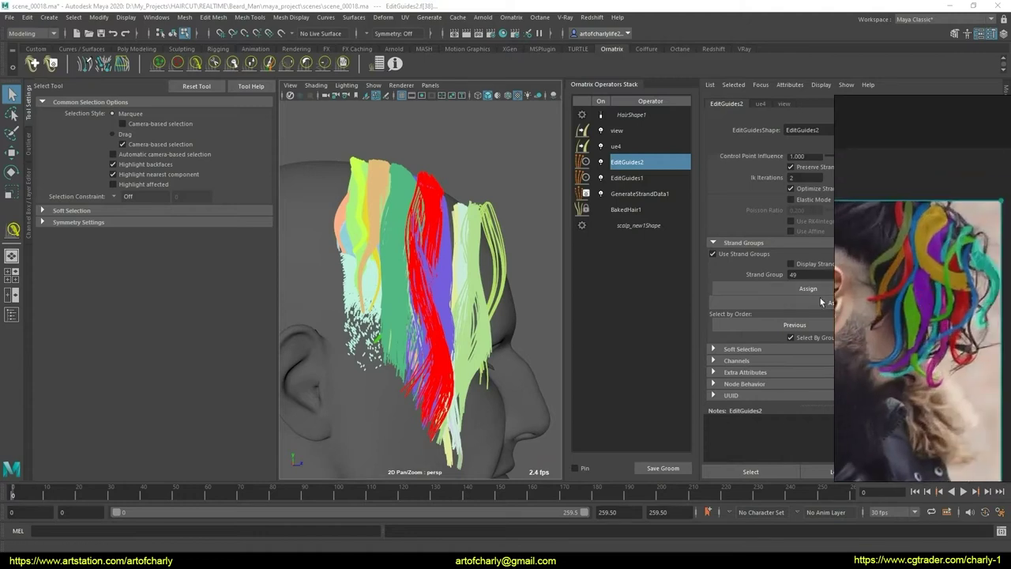
{"action": "left_click_drag", "start_coordinate": [408, 317], "coordinate": [372, 329], "text": "alt"}
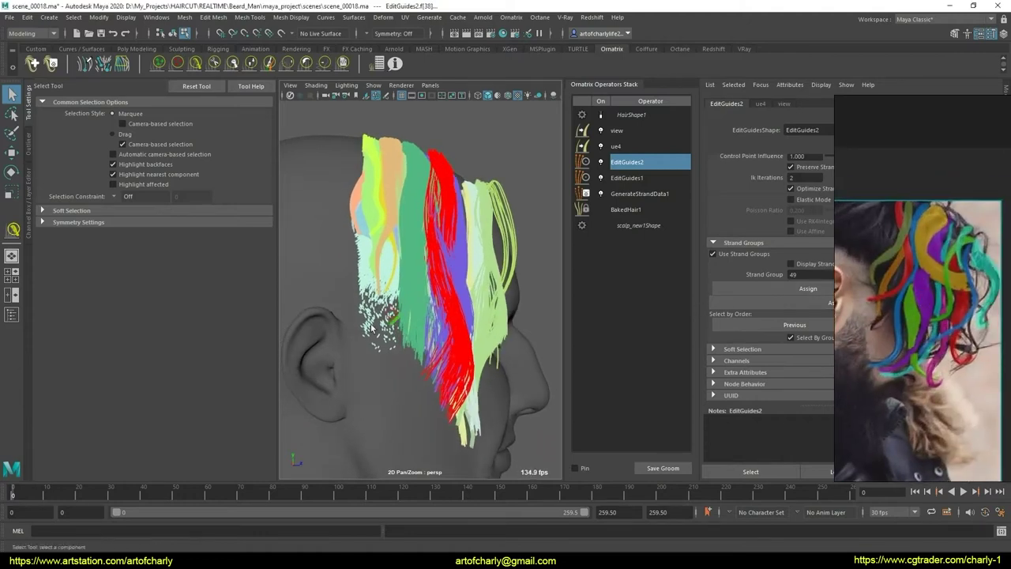
{"action": "left_click", "coordinate": [363, 332]}
{"action": "scroll", "coordinate": [743, 261], "scroll_direction": "up", "scroll_amount": 3}
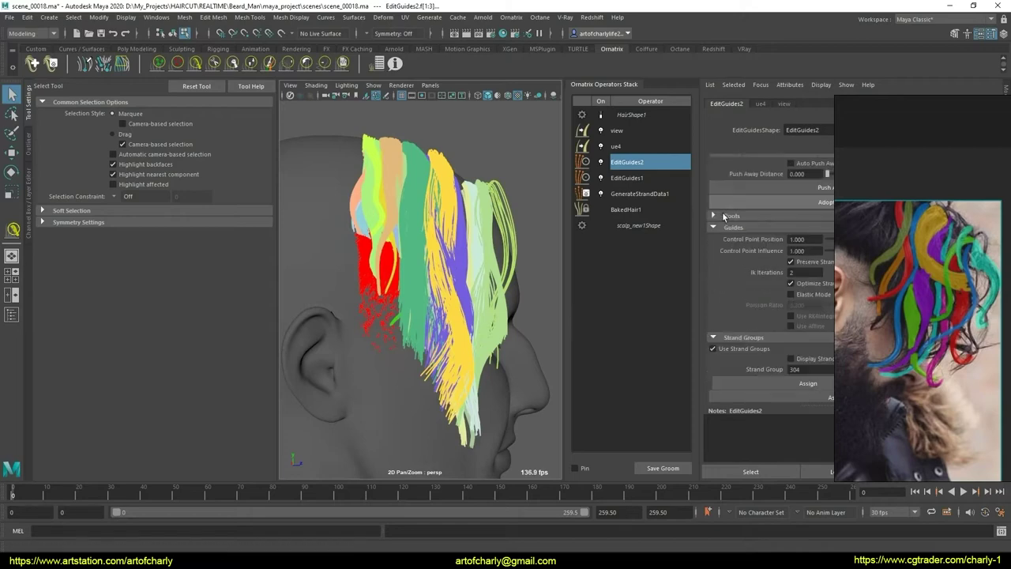
{"action": "scroll", "coordinate": [726, 228], "scroll_direction": "up", "scroll_amount": 2}
{"action": "left_click", "coordinate": [557, 267]}
{"action": "mouse_move", "coordinate": [514, 300]}
{"action": "left_mouse_down", "text": "alt"}
{"action": "mouse_move", "coordinate": [441, 345]}
{"action": "mouse_move", "coordinate": [382, 253]}
{"action": "mouse_move", "coordinate": [434, 279]}
{"action": "mouse_move", "coordinate": [434, 256]}
{"action": "mouse_move", "coordinate": [409, 229]}
{"action": "left_mouse_up", "text": "alt"}
{"action": "scroll", "coordinate": [447, 252], "scroll_direction": "up", "scroll_amount": 5}
{"action": "scroll", "coordinate": [448, 252], "scroll_direction": "down", "scroll_amount": 5}
{"action": "scroll", "coordinate": [408, 221], "scroll_direction": "up", "scroll_amount": 3}
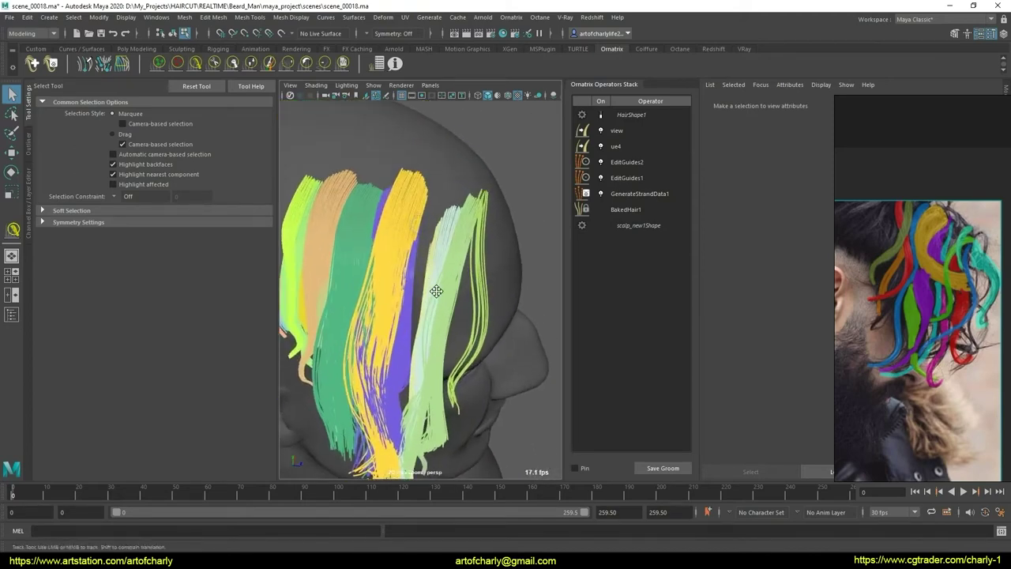
{"action": "scroll", "coordinate": [409, 215], "scroll_direction": "up", "scroll_amount": 3}
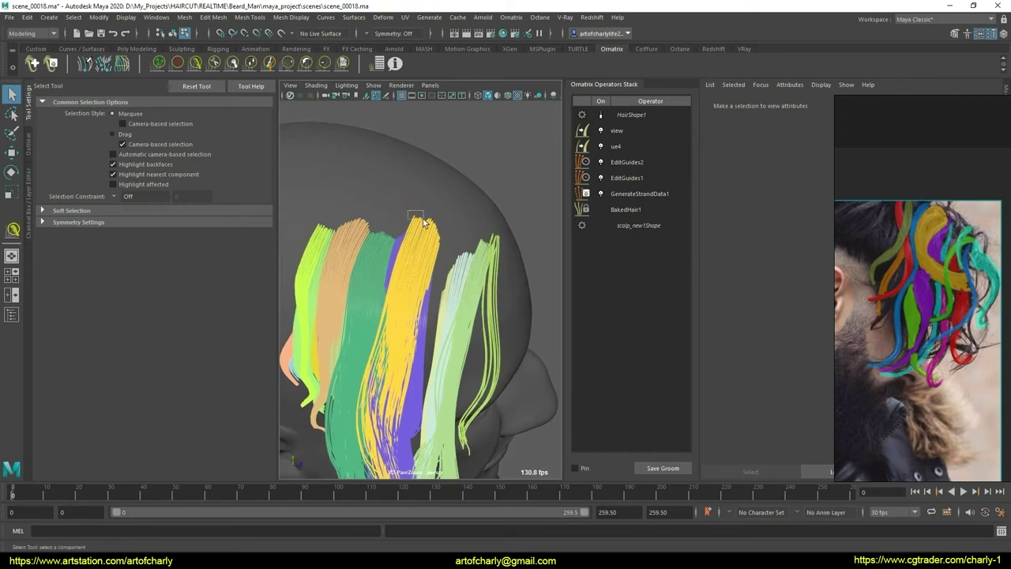
Step: Select the yellow strand group on top of the head
{"action": "left_click", "coordinate": [427, 226]}
{"action": "left_click_drag", "start_coordinate": [451, 289], "coordinate": [468, 293], "text": "alt"}
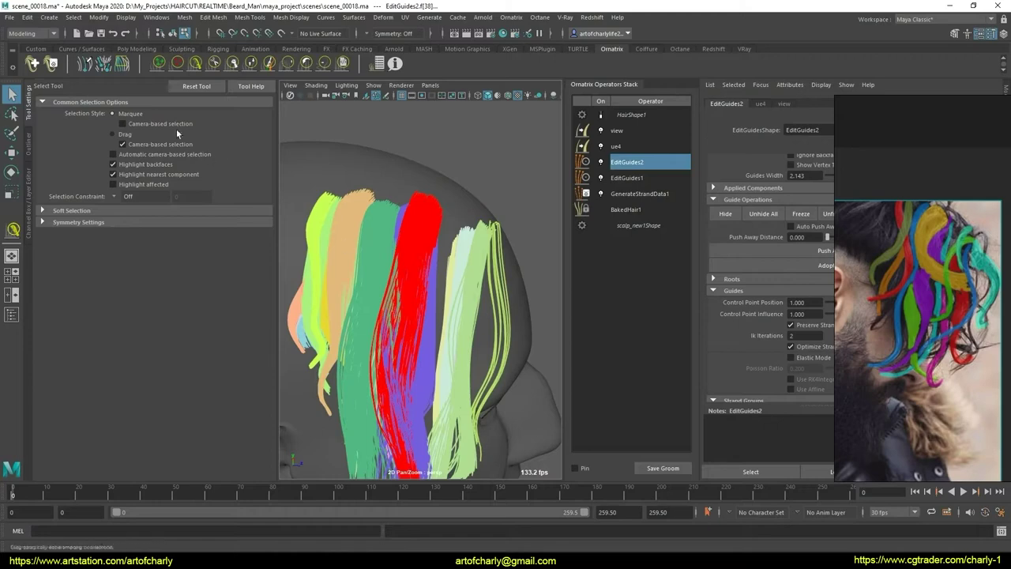
{"action": "left_click", "coordinate": [195, 64]}
{"action": "left_click_drag", "start_coordinate": [449, 328], "coordinate": [419, 240], "text": "alt"}
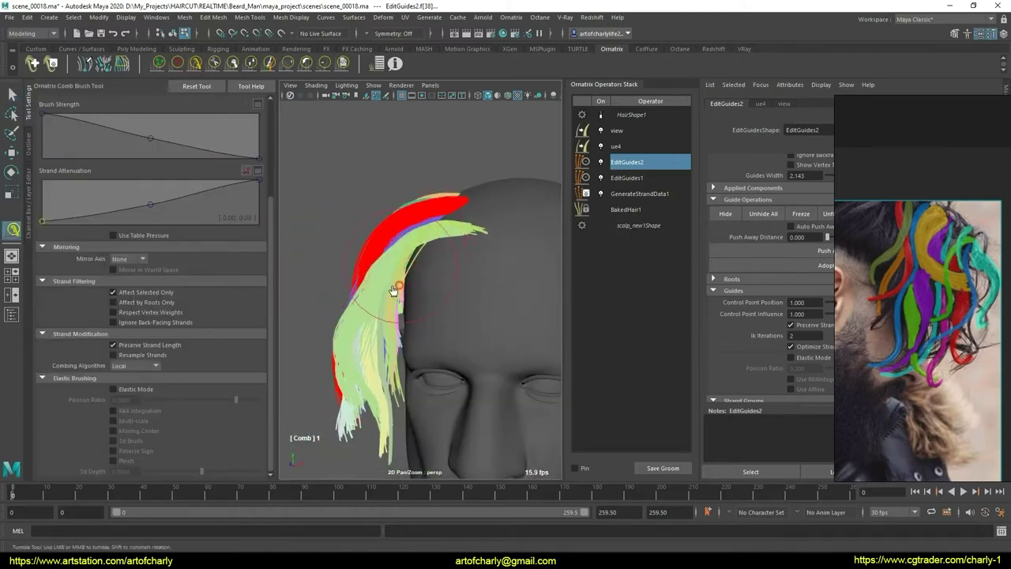
{"action": "left_click_drag", "start_coordinate": [478, 342], "coordinate": [466, 341], "text": "alt"}
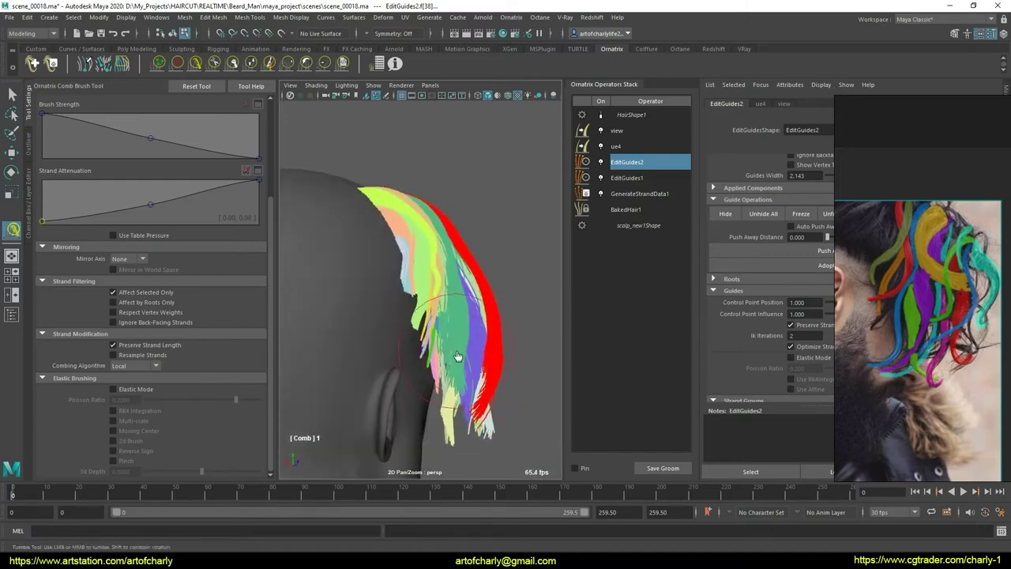
{"action": "mouse_move", "coordinate": [475, 381]}
{"action": "left_mouse_down", "text": "alt"}
{"action": "mouse_move", "coordinate": [404, 379]}
{"action": "mouse_move", "coordinate": [477, 335]}
{"action": "left_mouse_up", "text": "alt"}
{"action": "scroll", "coordinate": [459, 356], "scroll_direction": "up", "scroll_amount": 2}
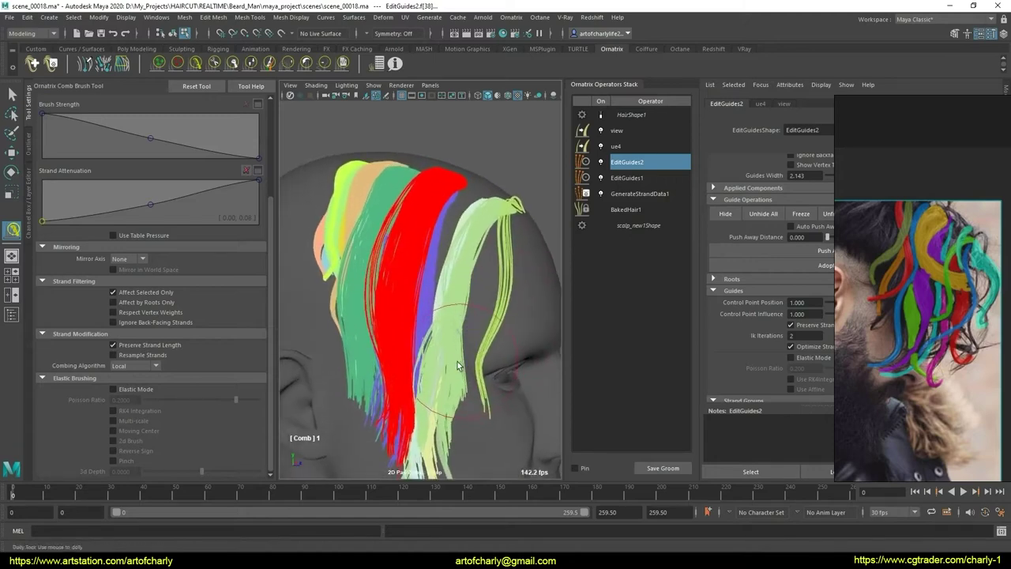
{"action": "middle_click_drag", "start_coordinate": [458, 361], "coordinate": [441, 362], "text": "alt"}
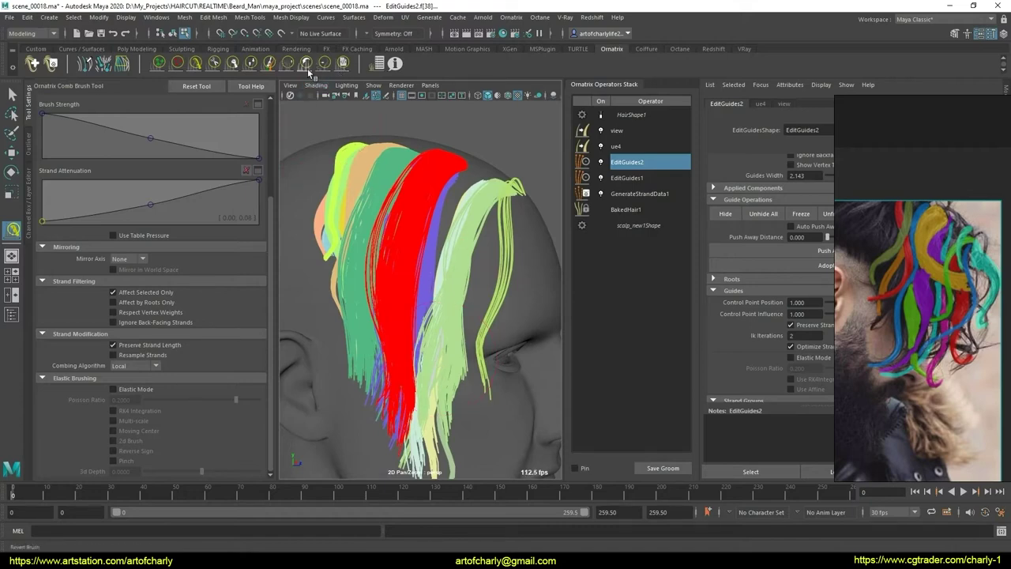
Step: Shape the group into a curving side lock with User, GrowShrink and Comb brushes, then hide it
{"action": "left_click", "coordinate": [342, 63]}
{"action": "middle_click_drag", "start_coordinate": [347, 379], "coordinate": [372, 351], "text": "alt"}
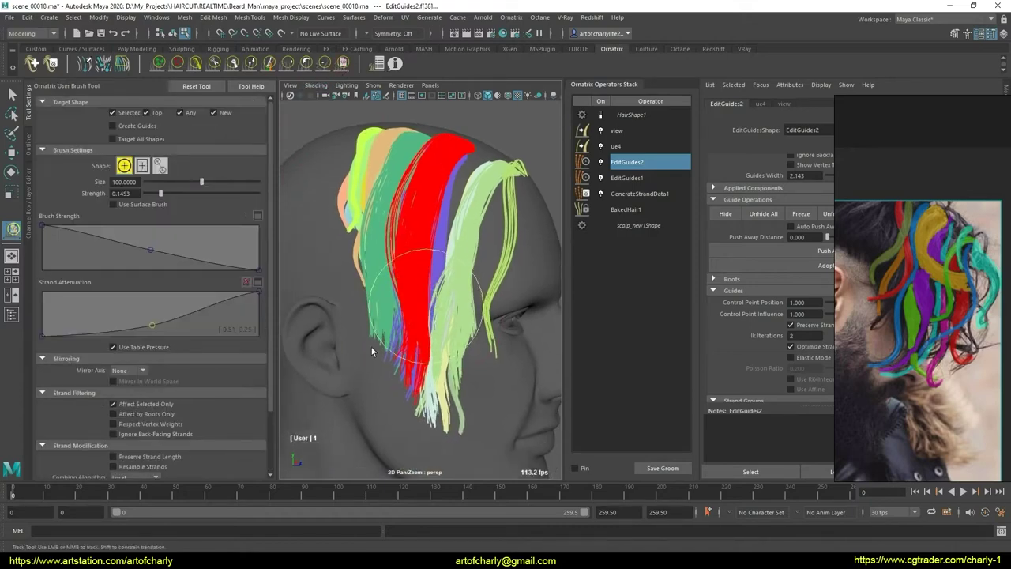
{"action": "left_click_drag", "start_coordinate": [272, 389], "coordinate": [269, 433]}
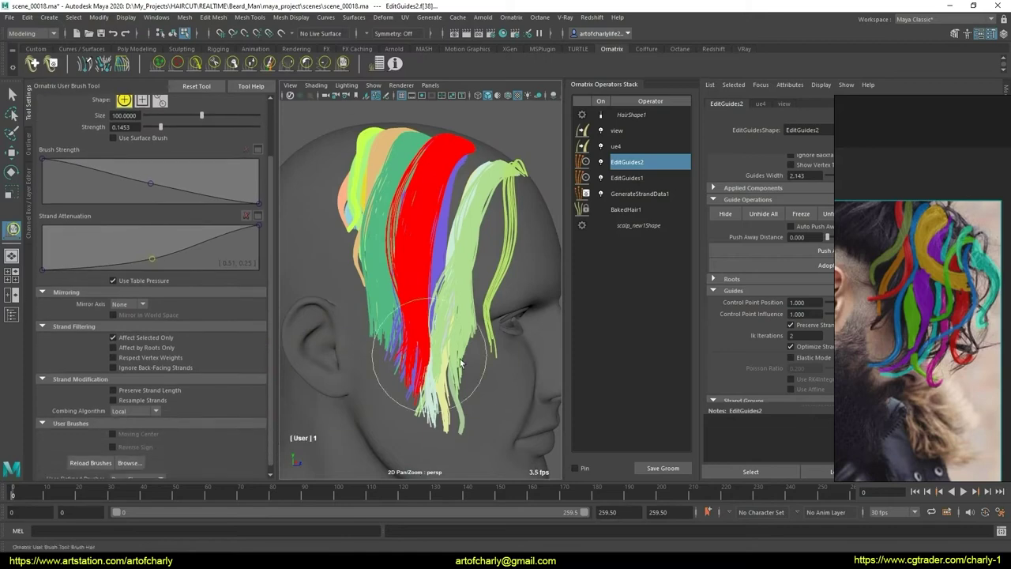
{"action": "mouse_move", "coordinate": [435, 344]}
{"action": "left_mouse_down", "text": "alt"}
{"action": "mouse_move", "coordinate": [478, 319]}
{"action": "mouse_move", "coordinate": [340, 265]}
{"action": "left_mouse_up", "text": "alt"}
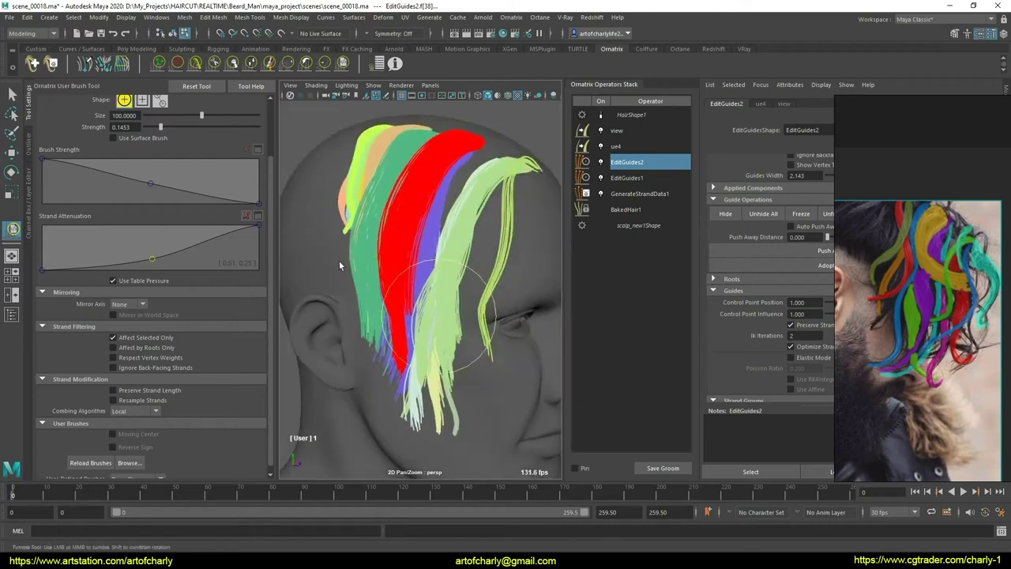
{"action": "left_click", "coordinate": [249, 66]}
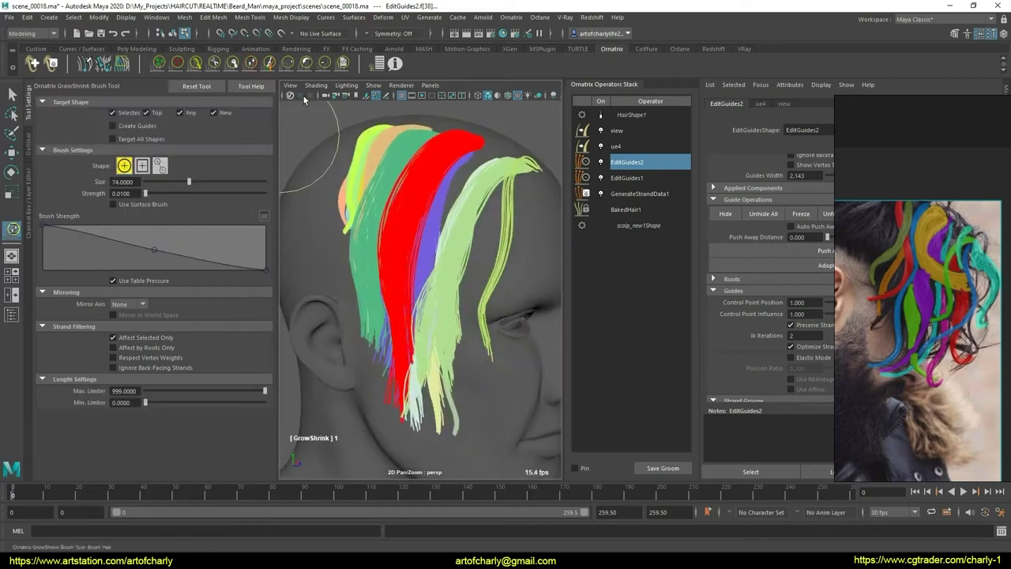
{"action": "left_click", "coordinate": [342, 64]}
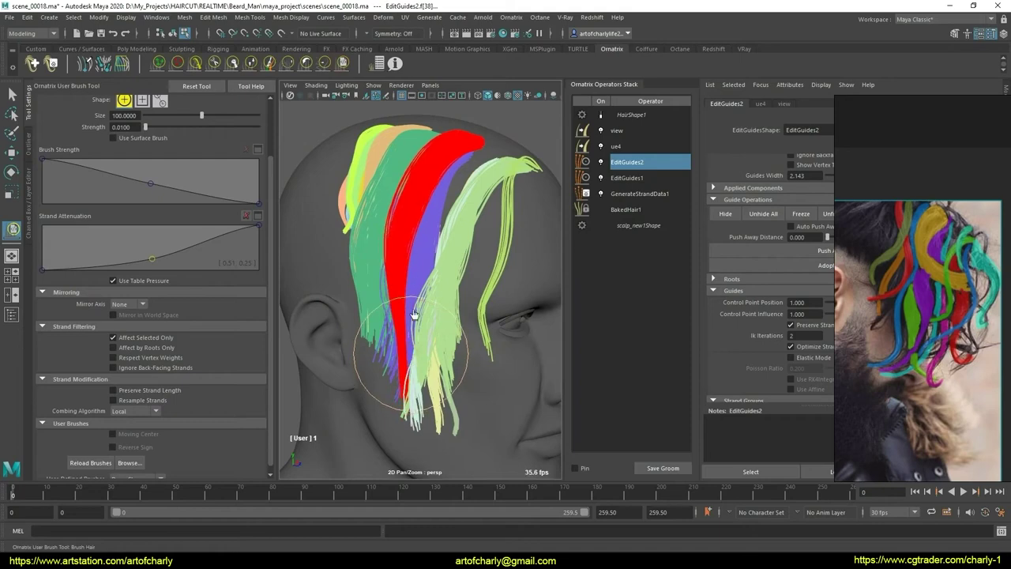
{"action": "left_click", "coordinate": [214, 63]}
{"action": "mouse_move", "coordinate": [335, 224]}
{"action": "left_mouse_down", "text": "alt"}
{"action": "mouse_move", "coordinate": [446, 314]}
{"action": "mouse_move", "coordinate": [372, 286]}
{"action": "left_mouse_up", "text": "alt"}
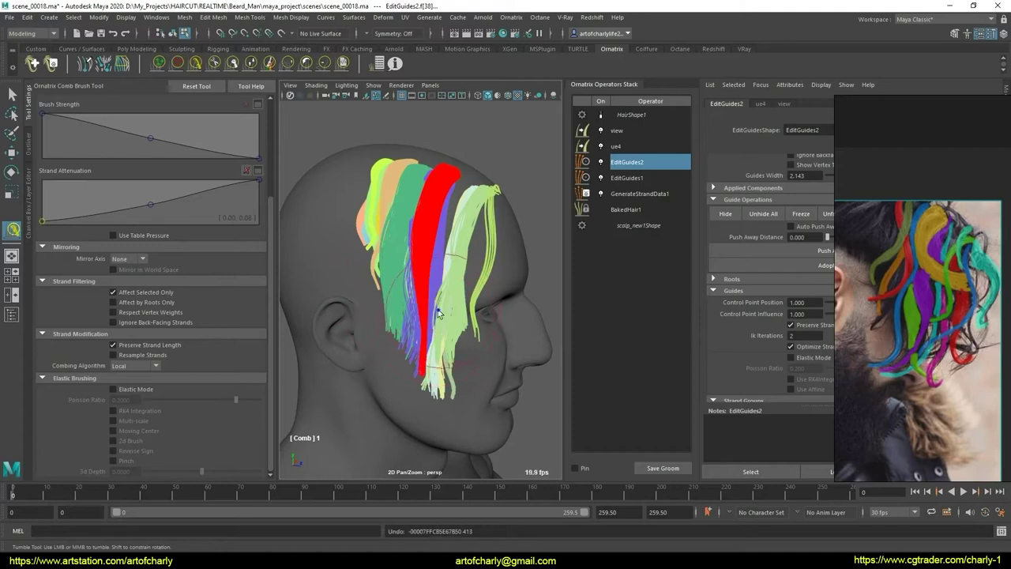
{"action": "right_click_drag", "start_coordinate": [440, 310], "coordinate": [426, 302], "text": "alt"}
{"action": "mouse_move", "coordinate": [427, 302]}
{"action": "left_mouse_down", "text": "alt"}
{"action": "mouse_move", "coordinate": [394, 320]}
{"action": "mouse_move", "coordinate": [454, 237]}
{"action": "mouse_move", "coordinate": [446, 248]}
{"action": "left_mouse_up", "text": "alt"}
{"action": "left_click_drag", "start_coordinate": [456, 314], "coordinate": [468, 317], "text": "alt"}
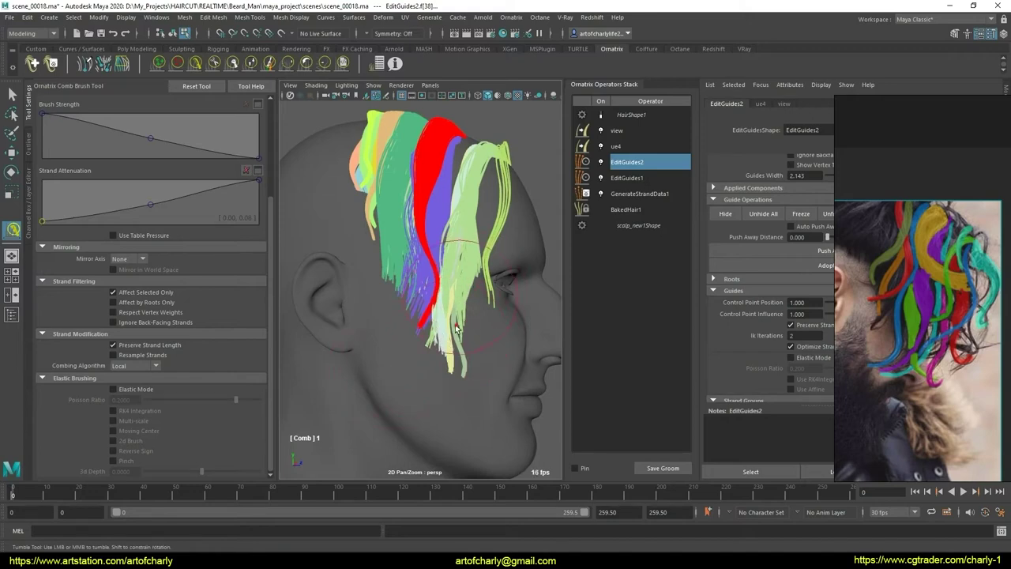
{"action": "left_click_drag", "start_coordinate": [456, 328], "coordinate": [444, 346], "text": "alt"}
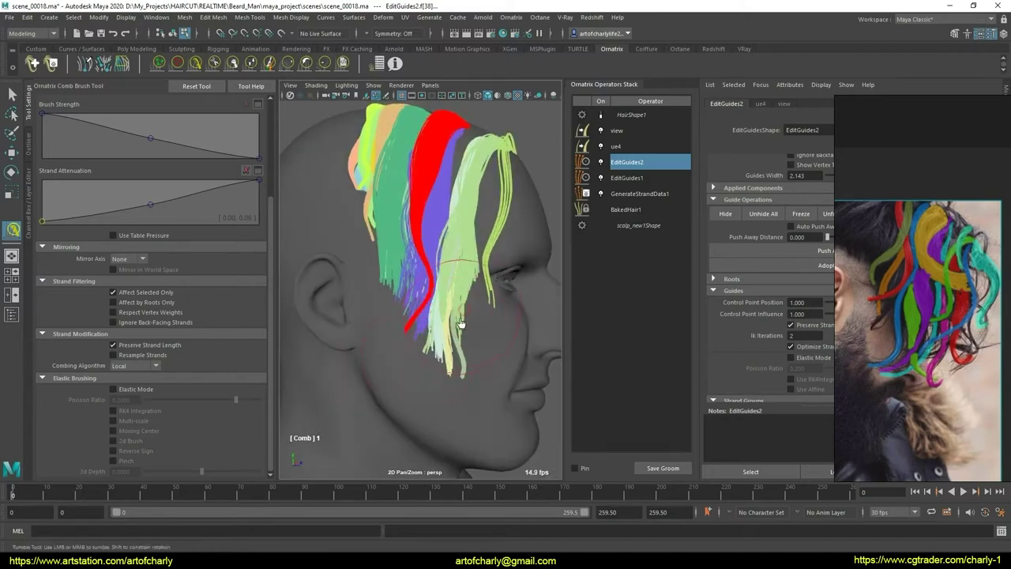
{"action": "mouse_move", "coordinate": [388, 392]}
{"action": "left_mouse_down", "text": "alt"}
{"action": "mouse_move", "coordinate": [548, 329]}
{"action": "mouse_move", "coordinate": [418, 316]}
{"action": "mouse_move", "coordinate": [468, 336]}
{"action": "left_mouse_up", "text": "alt"}
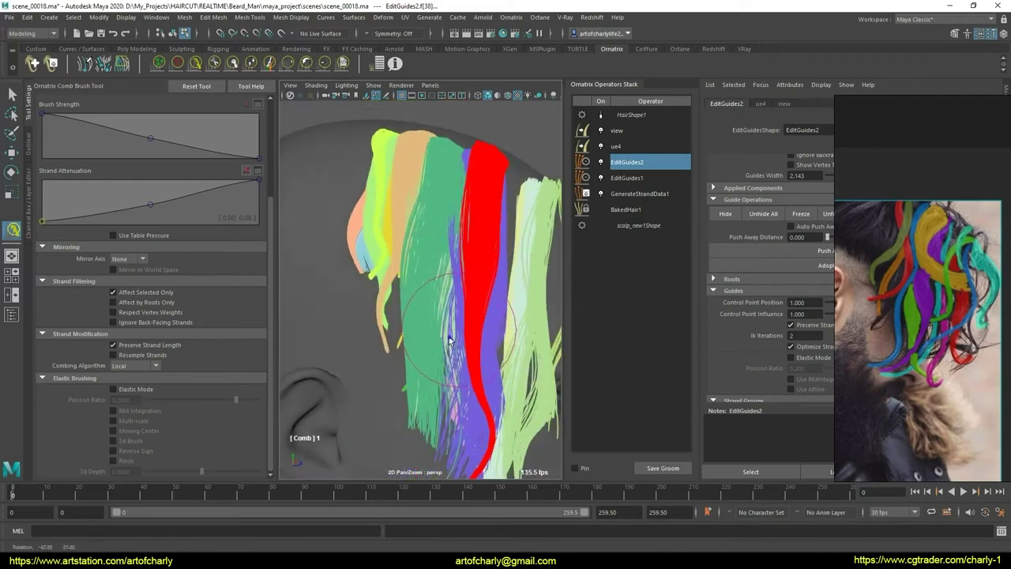
{"action": "left_click", "coordinate": [722, 217]}
Step: Enable Select Hair in EditGuides2 to pick out the purple guide group
{"action": "left_click_drag", "start_coordinate": [445, 305], "coordinate": [460, 276], "text": "alt"}
{"action": "key", "text": "q"}
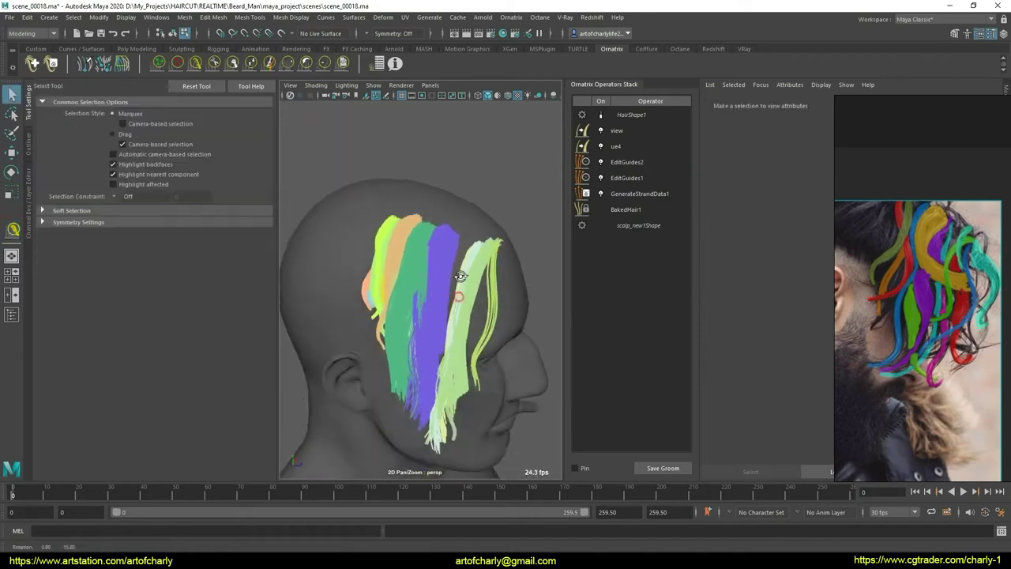
{"action": "right_click_drag", "start_coordinate": [460, 276], "coordinate": [553, 270], "text": "alt"}
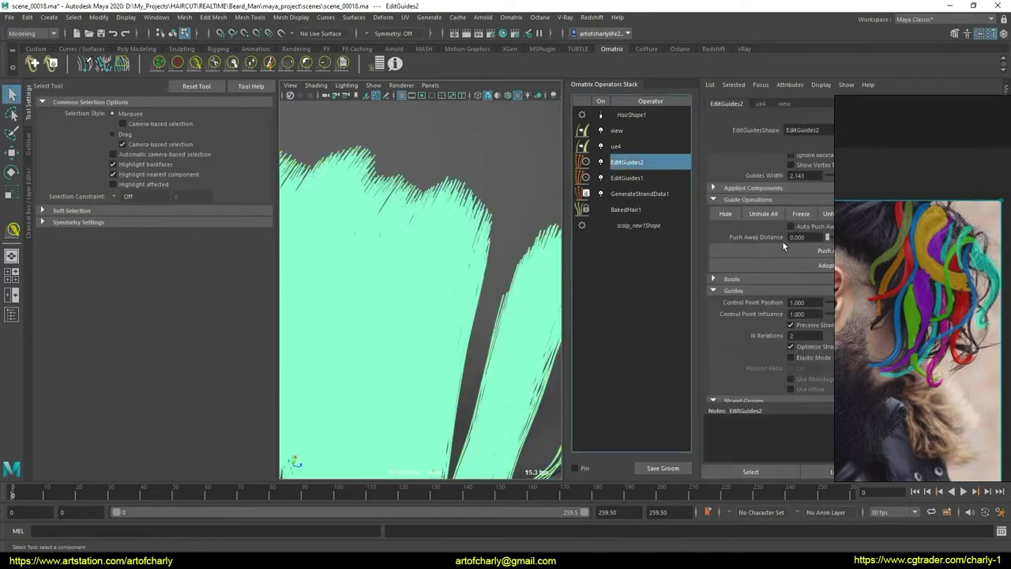
{"action": "scroll", "coordinate": [771, 221], "scroll_direction": "up", "scroll_amount": 5}
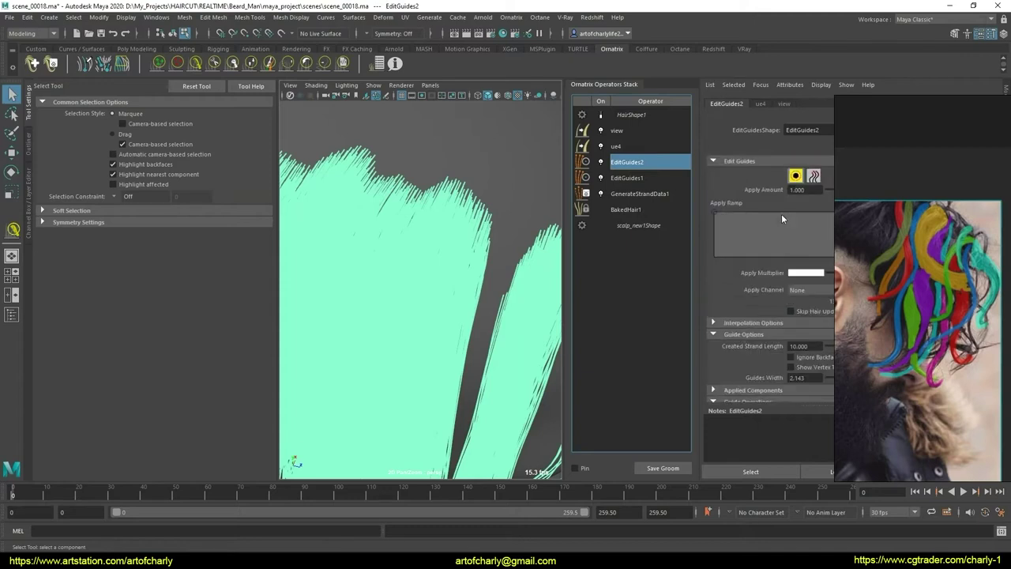
{"action": "left_click", "coordinate": [797, 176]}
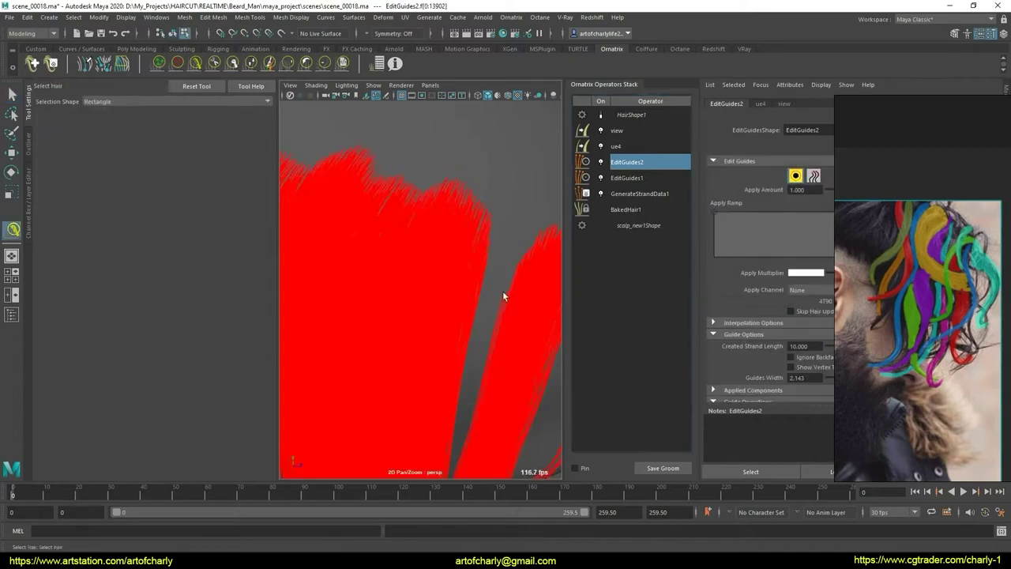
{"action": "scroll", "coordinate": [503, 295], "scroll_direction": "down", "scroll_amount": 5}
{"action": "left_click_drag", "start_coordinate": [491, 365], "coordinate": [326, 290], "text": "alt"}
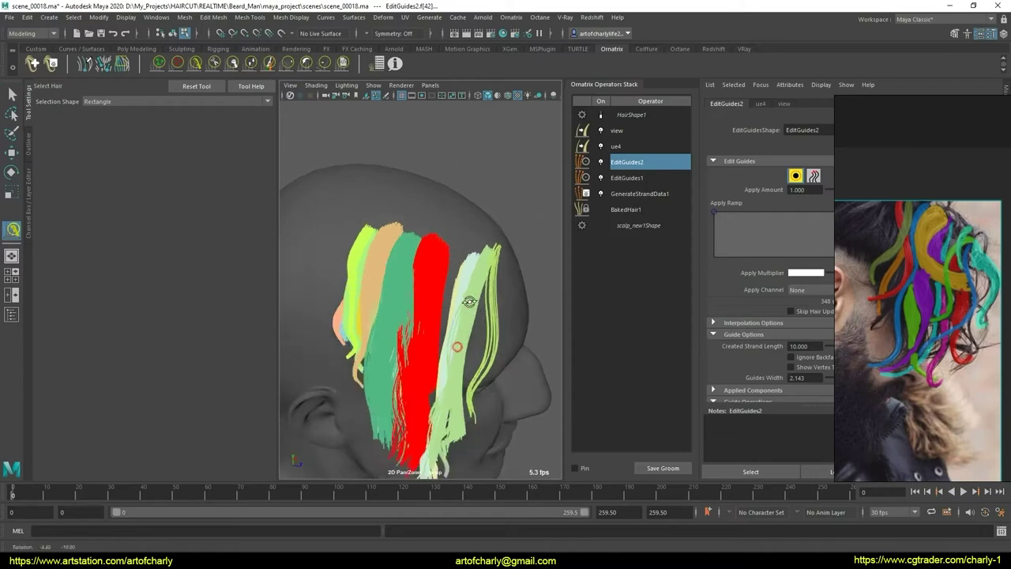
Step: Shape the purple guides into a long S-shaped wave with the Comb, User and GrowShrink brushes
{"action": "left_click", "coordinate": [197, 71]}
{"action": "mouse_move", "coordinate": [423, 266]}
{"action": "left_mouse_down", "text": "alt"}
{"action": "mouse_move", "coordinate": [385, 262]}
{"action": "mouse_move", "coordinate": [433, 312]}
{"action": "left_mouse_up", "text": "alt"}
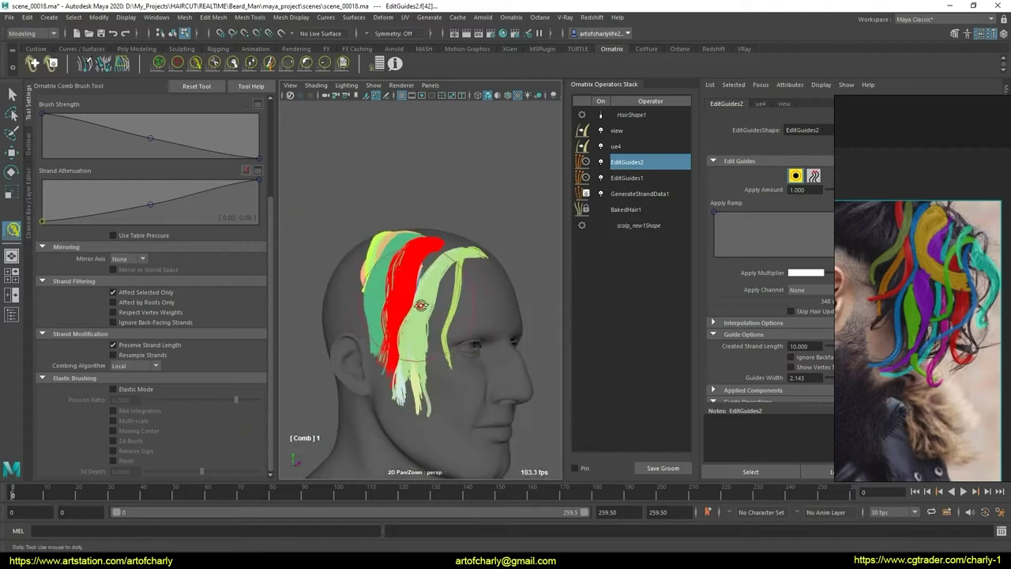
{"action": "right_click_drag", "start_coordinate": [433, 313], "coordinate": [344, 222], "text": "alt"}
{"action": "left_click", "coordinate": [344, 67]}
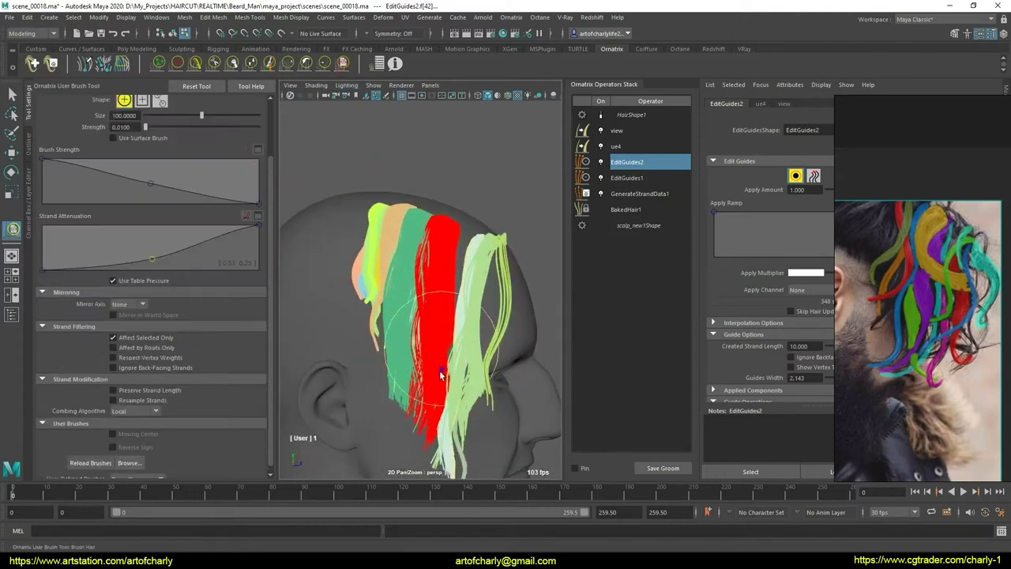
{"action": "scroll", "coordinate": [413, 340], "scroll_direction": "down", "scroll_amount": 3}
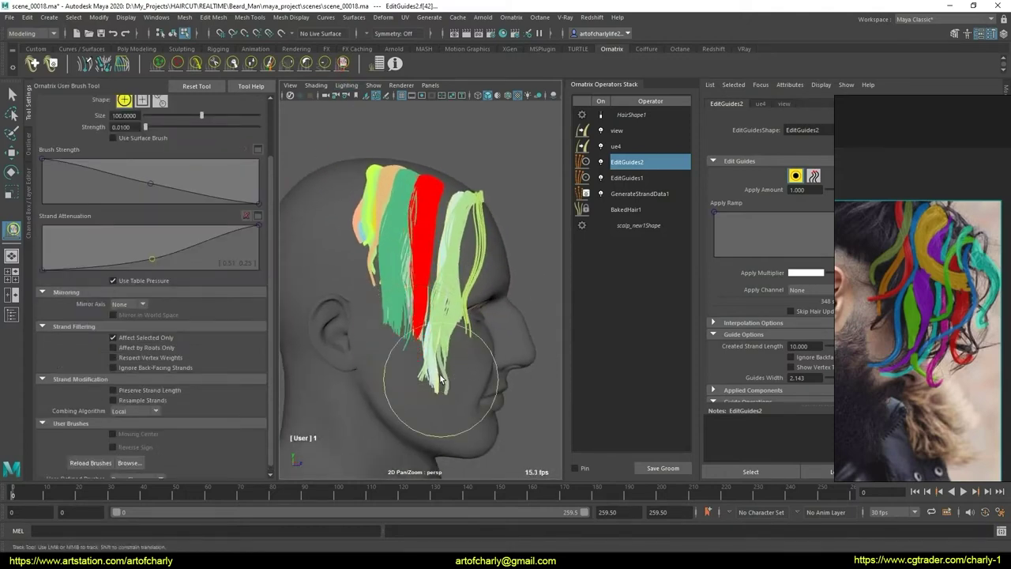
{"action": "left_click", "coordinate": [250, 63]}
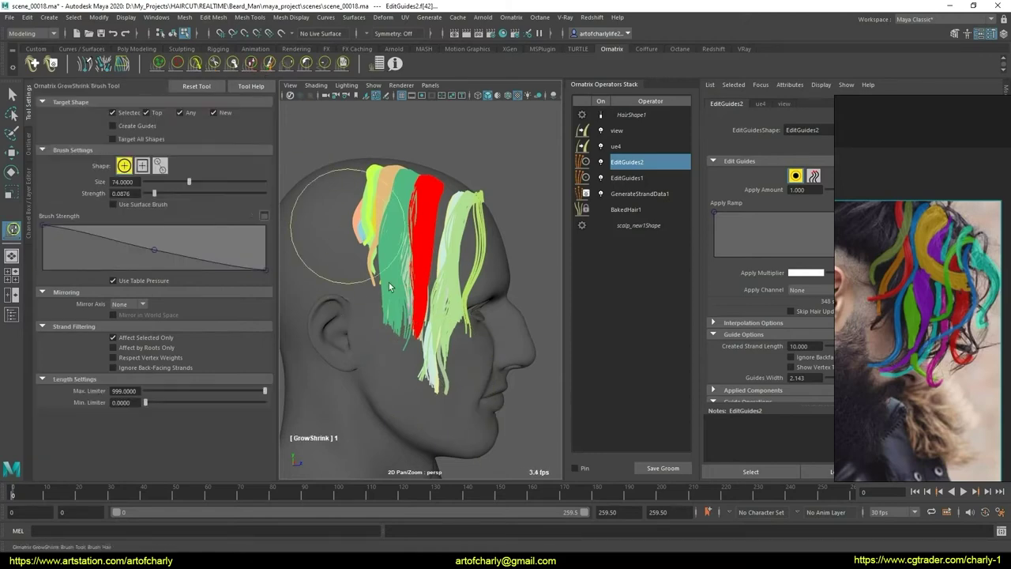
{"action": "left_click", "coordinate": [195, 63]}
Step: Check the wave from behind and the side, then hide the purple strand group
{"action": "mouse_move", "coordinate": [417, 306]}
{"action": "left_mouse_down", "text": "alt"}
{"action": "mouse_move", "coordinate": [456, 311]}
{"action": "mouse_move", "coordinate": [451, 293]}
{"action": "mouse_move", "coordinate": [388, 264]}
{"action": "mouse_move", "coordinate": [414, 227]}
{"action": "left_mouse_up", "text": "alt"}
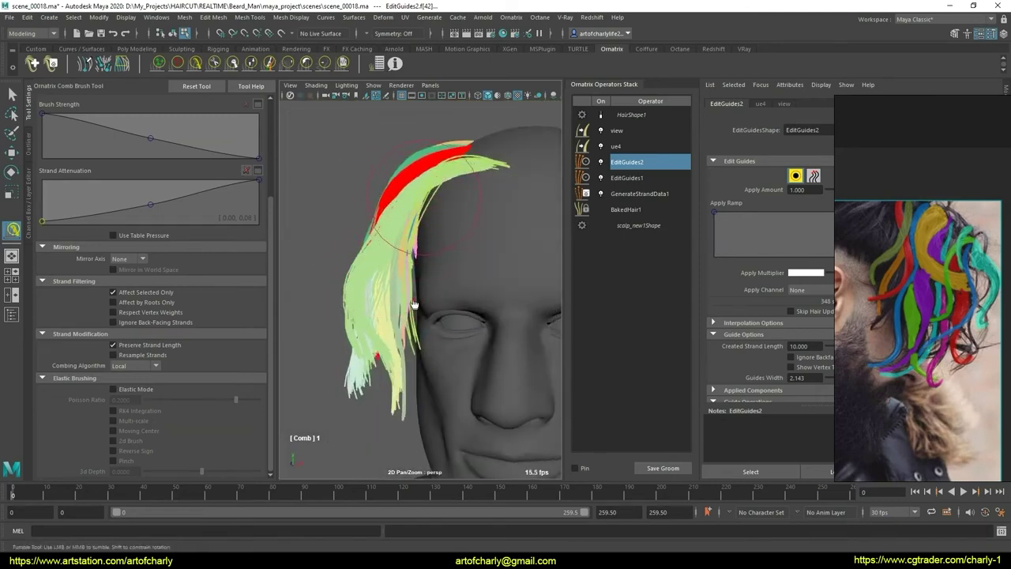
{"action": "mouse_move", "coordinate": [414, 304]}
{"action": "left_mouse_down", "text": "alt"}
{"action": "mouse_move", "coordinate": [475, 380]}
{"action": "mouse_move", "coordinate": [464, 344]}
{"action": "left_mouse_up", "text": "alt"}
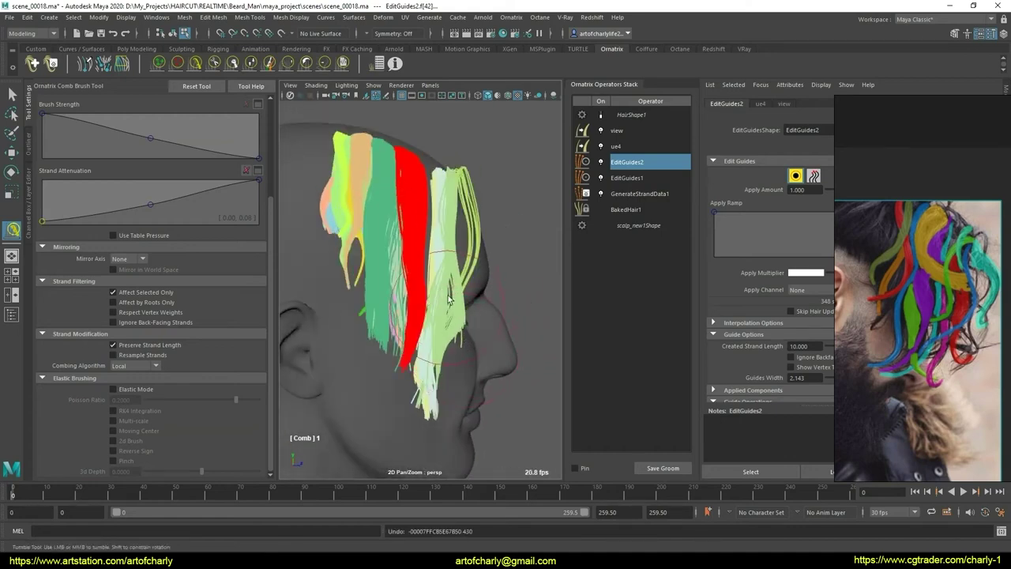
{"action": "left_click_drag", "start_coordinate": [447, 298], "coordinate": [499, 272], "text": "alt"}
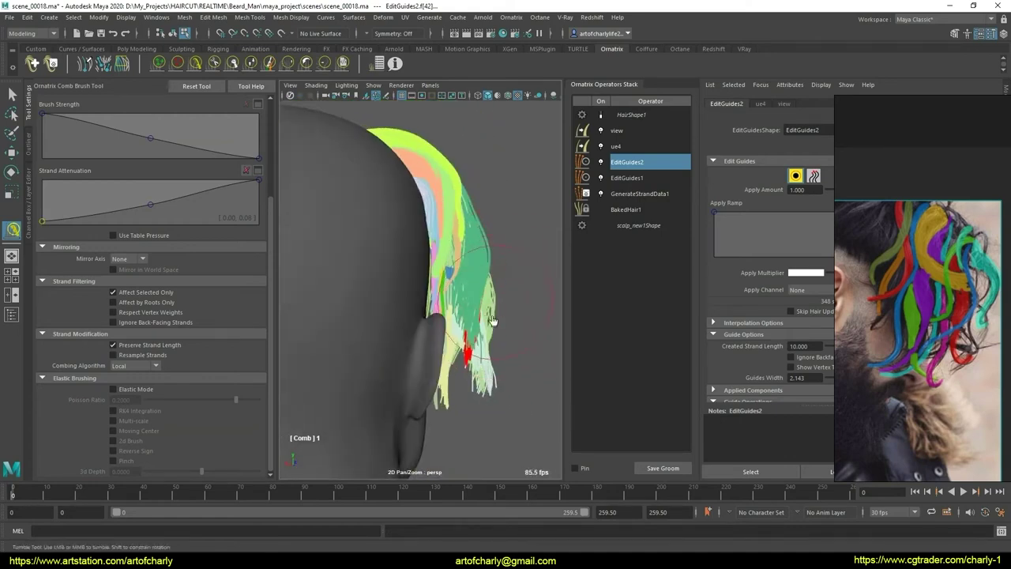
{"action": "mouse_move", "coordinate": [486, 368]}
{"action": "left_mouse_down", "text": "alt"}
{"action": "mouse_move", "coordinate": [406, 339]}
{"action": "mouse_move", "coordinate": [336, 235]}
{"action": "mouse_move", "coordinate": [395, 253]}
{"action": "mouse_move", "coordinate": [362, 369]}
{"action": "left_mouse_up", "text": "alt"}
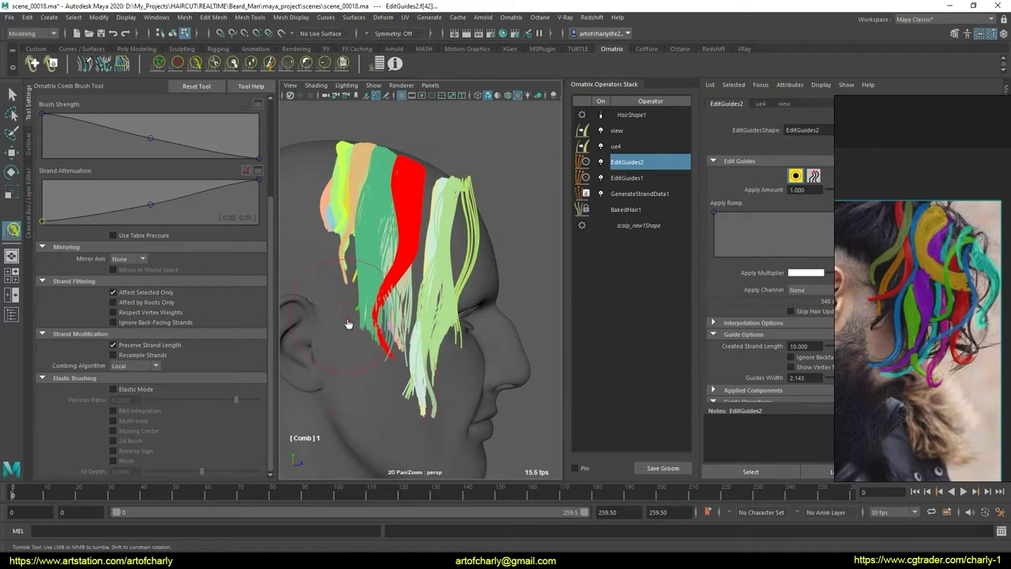
{"action": "left_click_drag", "start_coordinate": [380, 310], "coordinate": [395, 316], "text": "alt"}
{"action": "scroll", "coordinate": [403, 320], "scroll_direction": "up", "scroll_amount": 3}
{"action": "scroll", "coordinate": [417, 327], "scroll_direction": "up", "scroll_amount": 2}
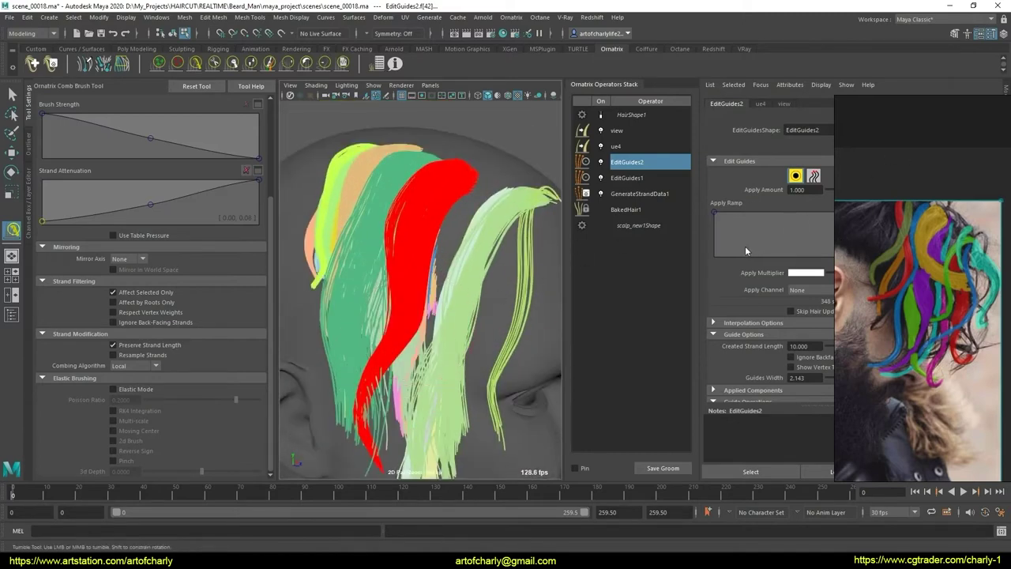
{"action": "scroll", "coordinate": [753, 225], "scroll_direction": "down", "scroll_amount": 3}
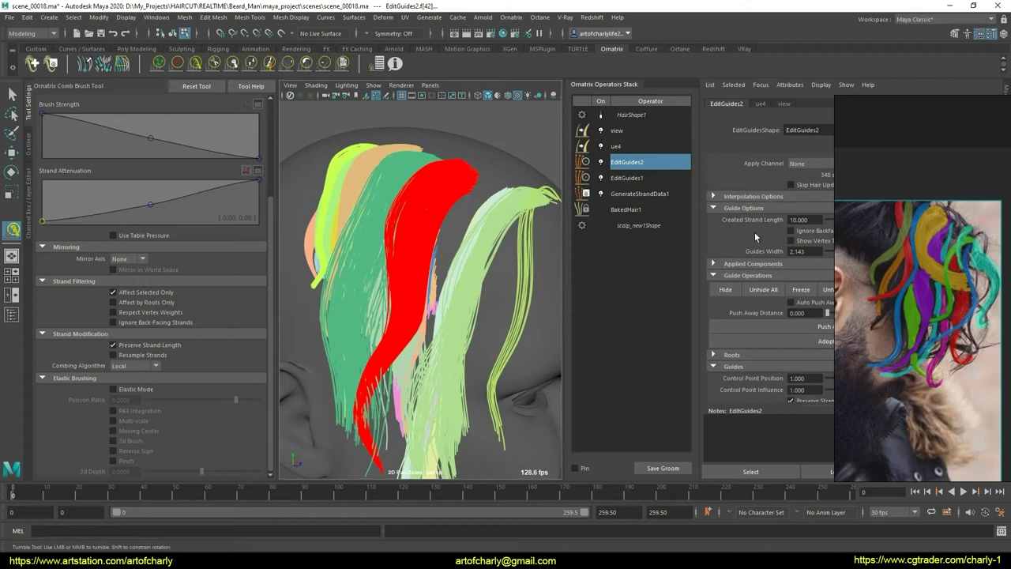
{"action": "left_click", "coordinate": [724, 290]}
Step: Reselect EditGuides2 to restore the guide editing settings for the green group
{"action": "left_click_drag", "start_coordinate": [466, 279], "coordinate": [480, 248], "text": "alt"}
{"action": "key", "text": "q"}
{"action": "scroll", "coordinate": [481, 249], "scroll_direction": "up", "scroll_amount": 3}
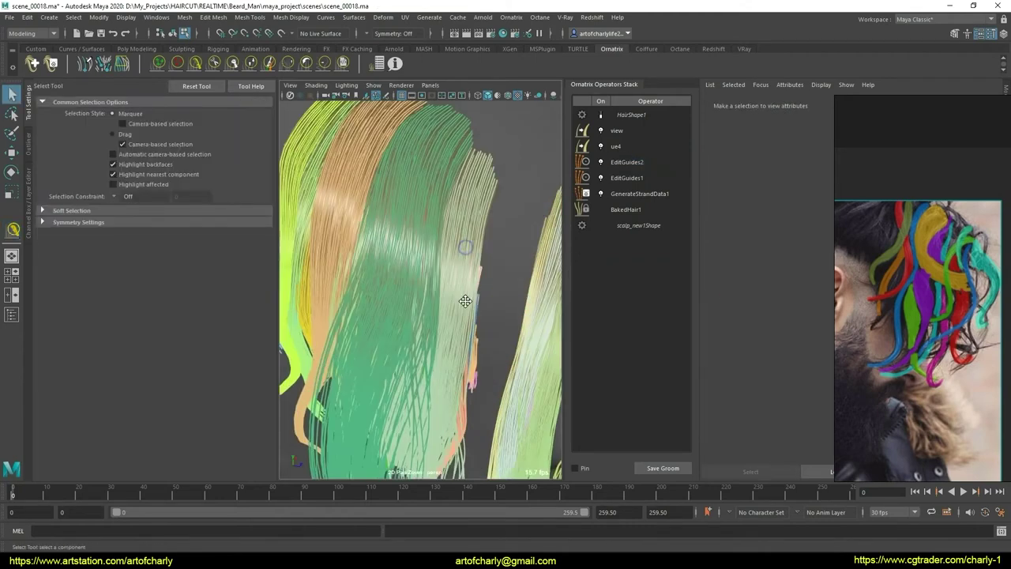
{"action": "scroll", "coordinate": [459, 296], "scroll_direction": "down", "scroll_amount": 1}
{"action": "left_click", "coordinate": [482, 273]}
{"action": "scroll", "coordinate": [482, 272], "scroll_direction": "down", "scroll_amount": 3}
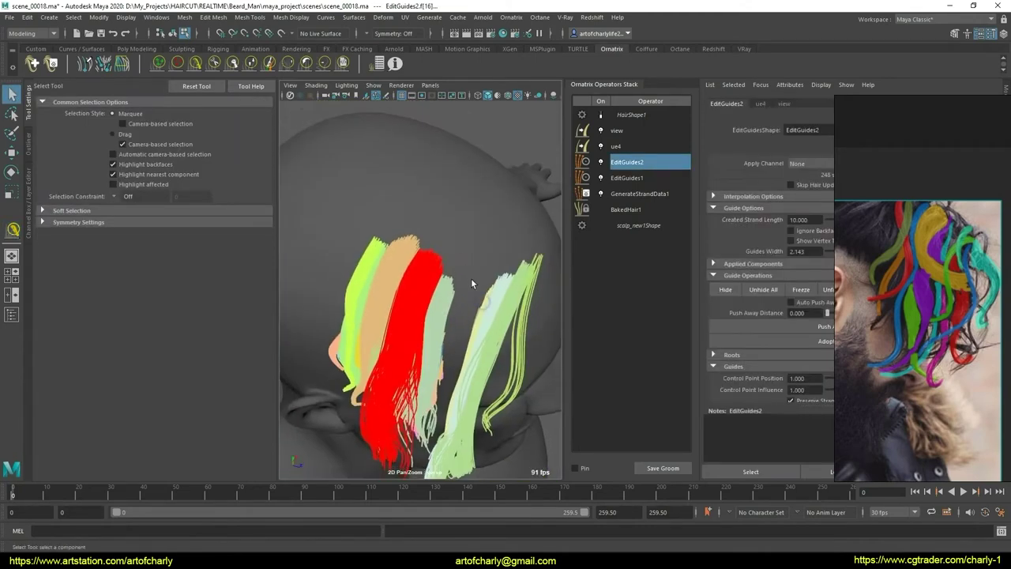
{"action": "mouse_move", "coordinate": [471, 279]}
{"action": "left_mouse_down", "text": "alt"}
{"action": "mouse_move", "coordinate": [458, 231]}
{"action": "mouse_move", "coordinate": [484, 213]}
{"action": "left_mouse_up", "text": "alt"}
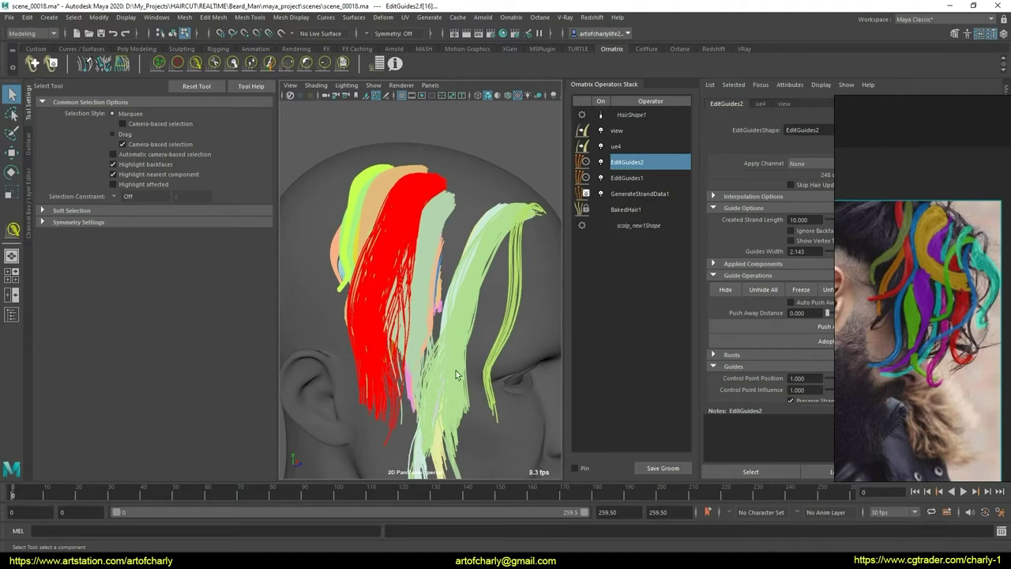
{"action": "scroll", "coordinate": [454, 288], "scroll_direction": "down", "scroll_amount": 3}
{"action": "scroll", "coordinate": [420, 385], "scroll_direction": "up", "scroll_amount": 3}
{"action": "scroll", "coordinate": [430, 385], "scroll_direction": "down", "scroll_amount": 3}
{"action": "scroll", "coordinate": [417, 381], "scroll_direction": "up", "scroll_amount": 3}
Step: Comb and lengthen the green guides into a lock sweeping back behind the ear, then hide it
{"action": "key", "text": "y"}
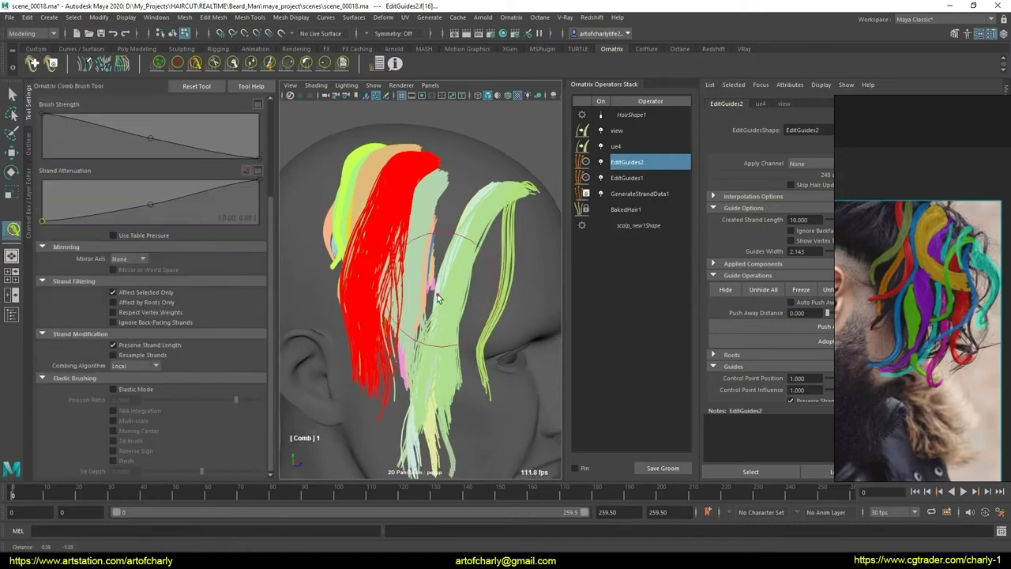
{"action": "mouse_move", "coordinate": [379, 261]}
{"action": "left_mouse_down", "text": "alt"}
{"action": "mouse_move", "coordinate": [452, 276]}
{"action": "mouse_move", "coordinate": [403, 279]}
{"action": "left_mouse_up", "text": "alt"}
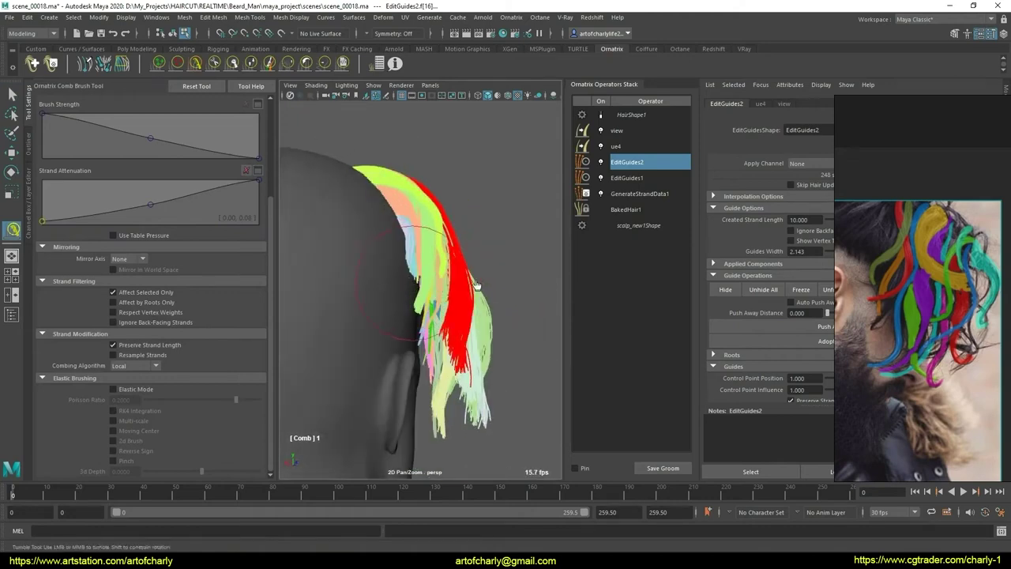
{"action": "mouse_move", "coordinate": [477, 284]}
{"action": "left_mouse_down", "text": "alt"}
{"action": "mouse_move", "coordinate": [397, 302]}
{"action": "mouse_move", "coordinate": [466, 275]}
{"action": "left_mouse_up", "text": "alt"}
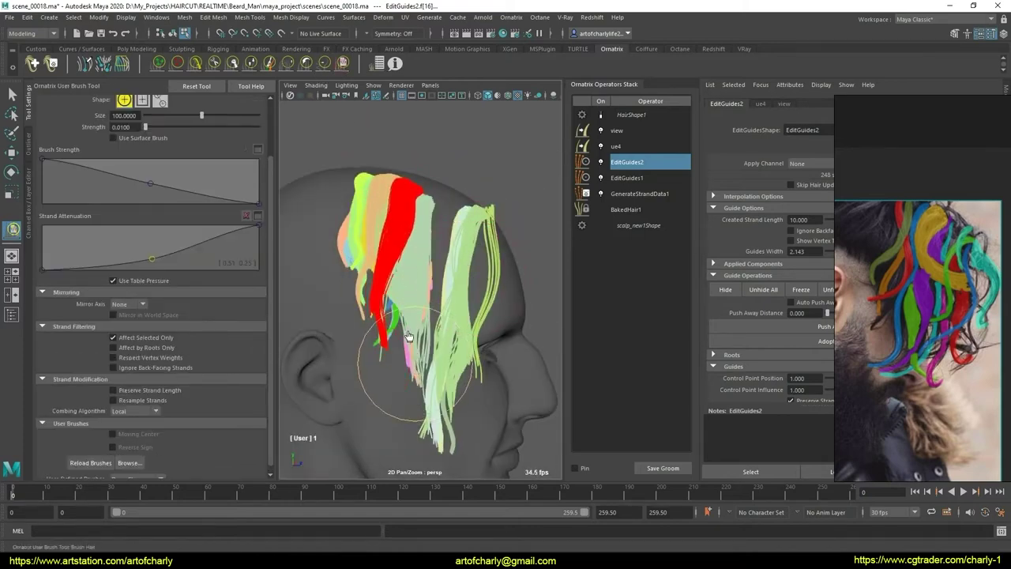
{"action": "left_click", "coordinate": [250, 63]}
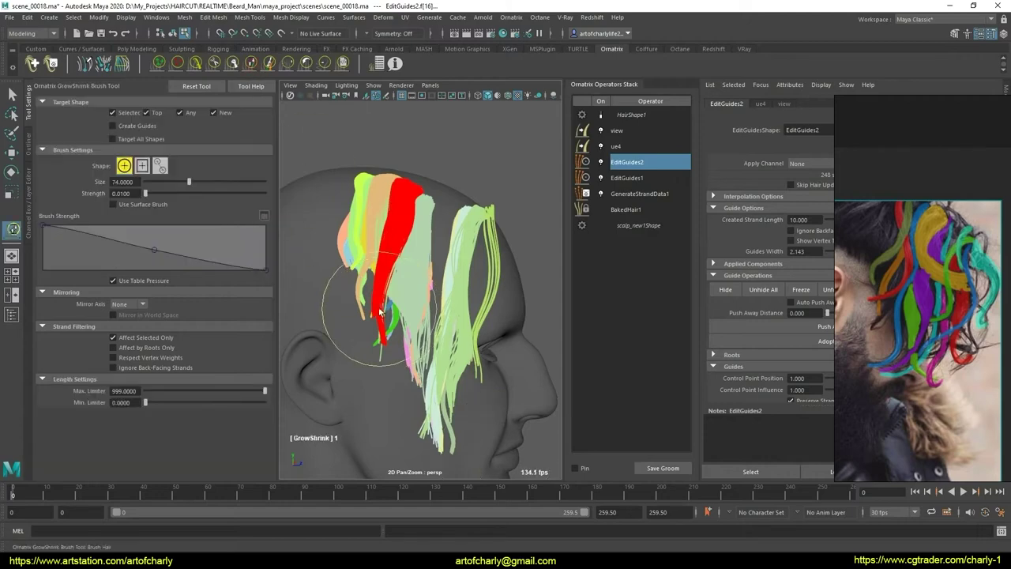
{"action": "left_click", "coordinate": [195, 62]}
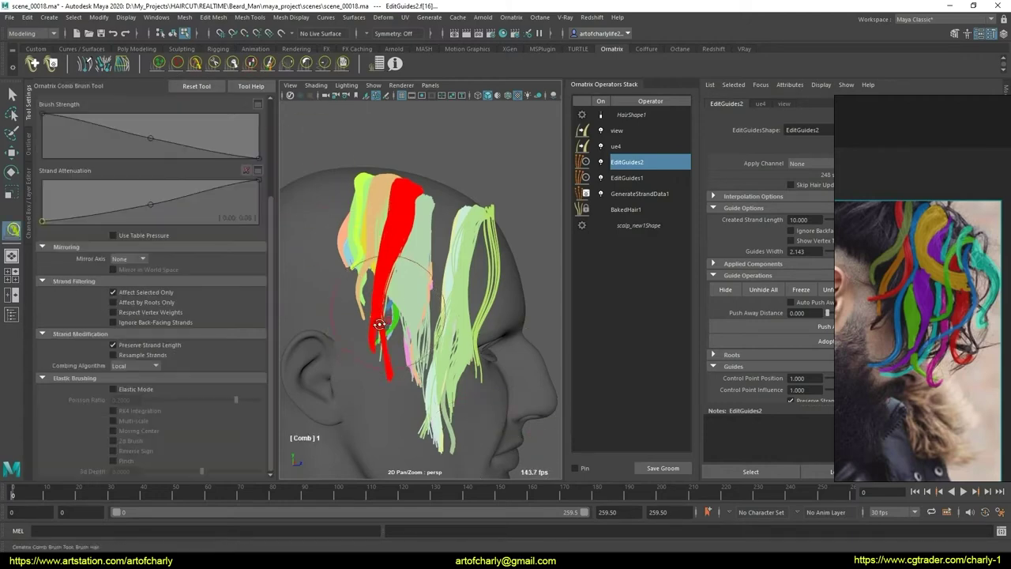
{"action": "left_click_drag", "start_coordinate": [383, 324], "coordinate": [360, 304], "text": "alt"}
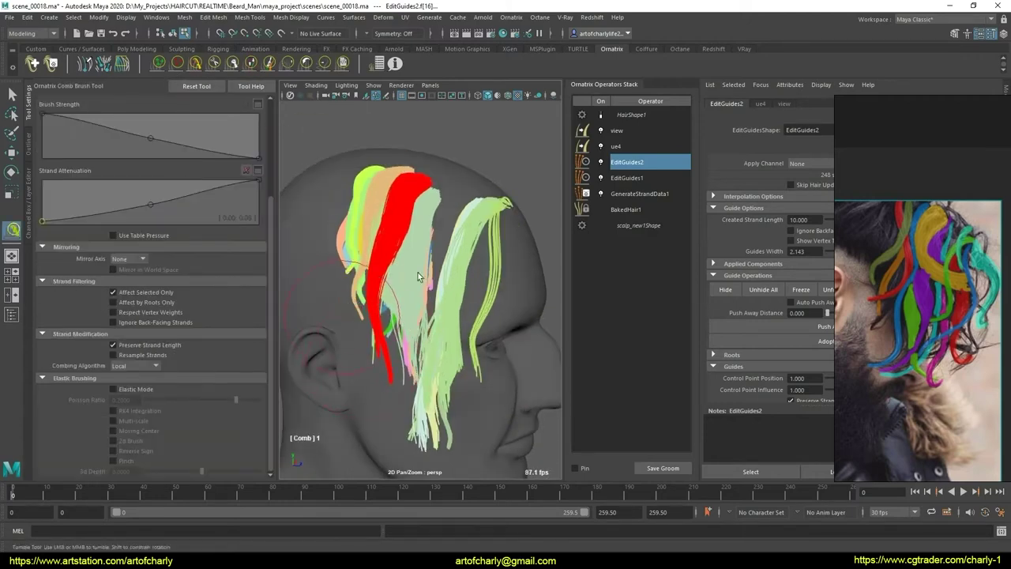
{"action": "left_click_drag", "start_coordinate": [418, 273], "coordinate": [395, 268], "text": "alt"}
{"action": "mouse_move", "coordinate": [464, 269]}
{"action": "left_mouse_down", "text": "alt"}
{"action": "mouse_move", "coordinate": [374, 255]}
{"action": "mouse_move", "coordinate": [435, 236]}
{"action": "left_mouse_up", "text": "alt"}
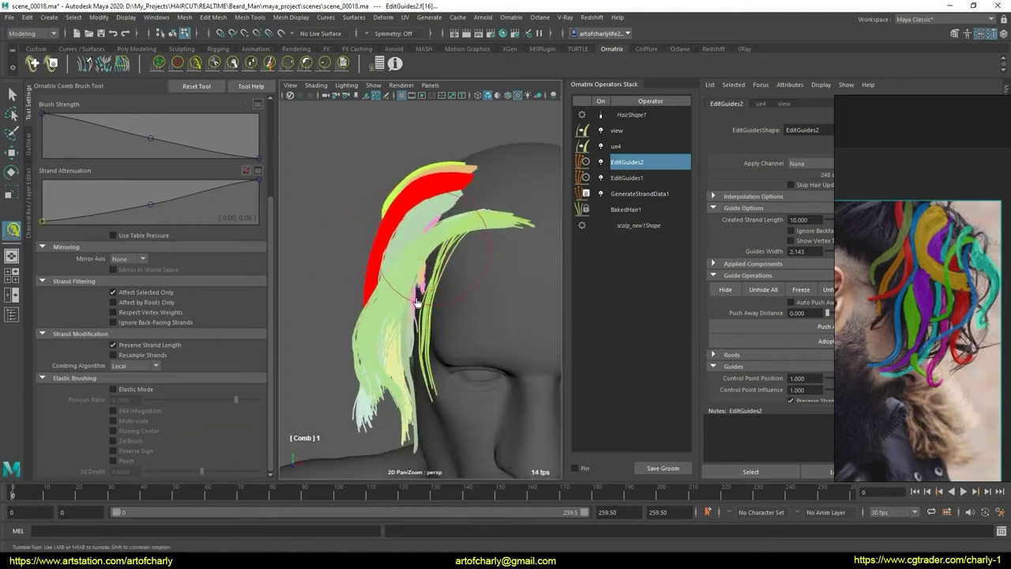
{"action": "left_click_drag", "start_coordinate": [416, 302], "coordinate": [460, 252], "text": "alt"}
{"action": "key", "text": "q"}
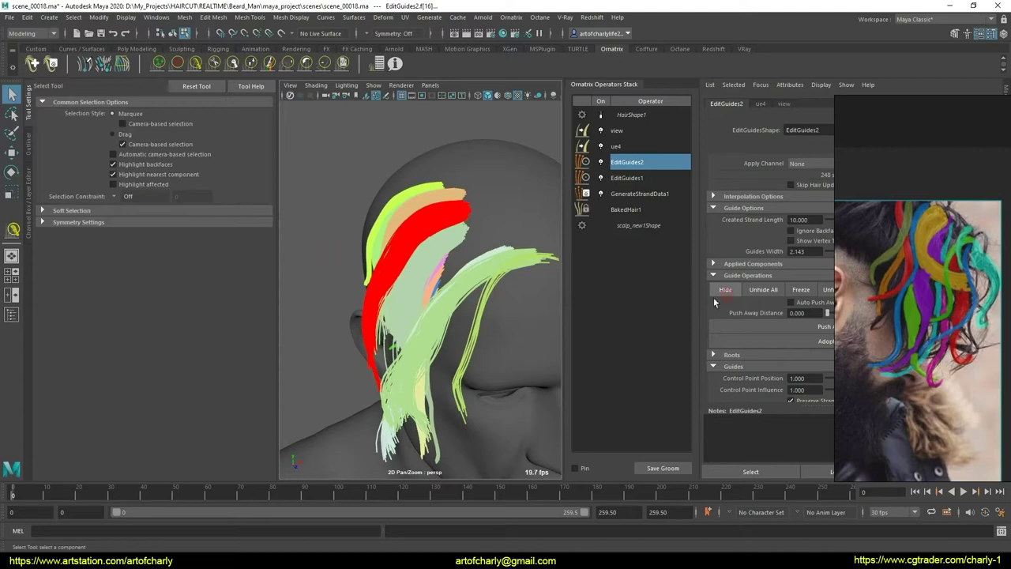
{"action": "left_click", "coordinate": [436, 272]}
Step: Reselect EditGuides2 and lengthen the red guide group downward with GrowShrink
{"action": "mouse_move", "coordinate": [440, 289]}
{"action": "left_mouse_down", "text": "alt"}
{"action": "mouse_move", "coordinate": [500, 298]}
{"action": "mouse_move", "coordinate": [451, 280]}
{"action": "mouse_move", "coordinate": [458, 237]}
{"action": "mouse_move", "coordinate": [455, 270]}
{"action": "left_mouse_up", "text": "alt"}
{"action": "mouse_move", "coordinate": [454, 269]}
{"action": "right_mouse_down", "text": "alt"}
{"action": "mouse_move", "coordinate": [469, 336]}
{"action": "mouse_move", "coordinate": [442, 260]}
{"action": "right_mouse_up", "text": "alt"}
{"action": "left_click", "coordinate": [476, 316]}
{"action": "mouse_move", "coordinate": [443, 261]}
{"action": "left_mouse_down", "text": "alt"}
{"action": "mouse_move", "coordinate": [451, 226]}
{"action": "mouse_move", "coordinate": [545, 247]}
{"action": "mouse_move", "coordinate": [446, 245]}
{"action": "left_mouse_up", "text": "alt"}
{"action": "left_click", "coordinate": [250, 63]}
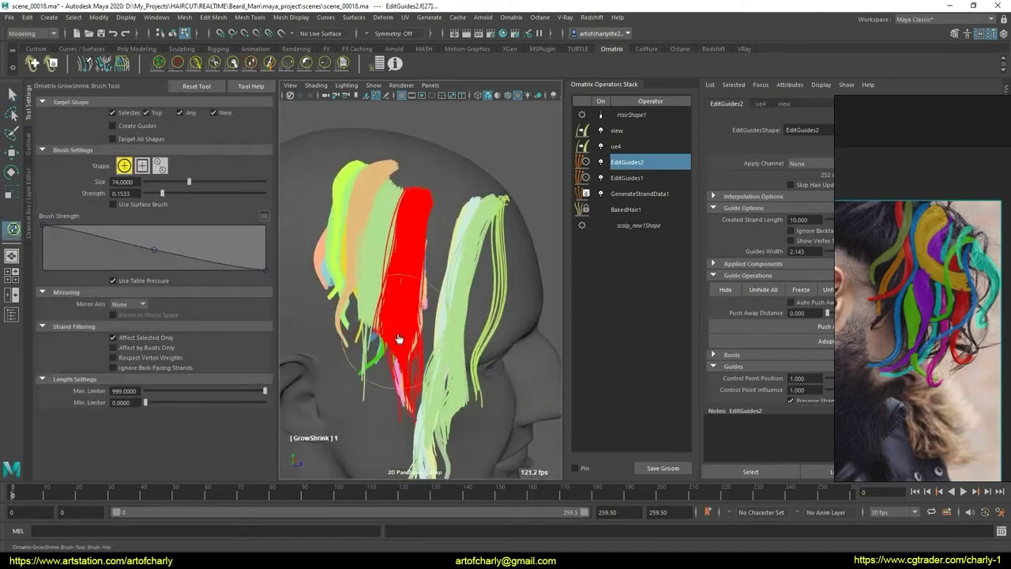
{"action": "left_click_drag", "start_coordinate": [399, 338], "coordinate": [401, 350]}
Step: Refine the red lock with the User and Comb brushes so it hangs down the head's side
{"action": "left_click_drag", "start_coordinate": [424, 308], "coordinate": [400, 258], "text": "alt"}
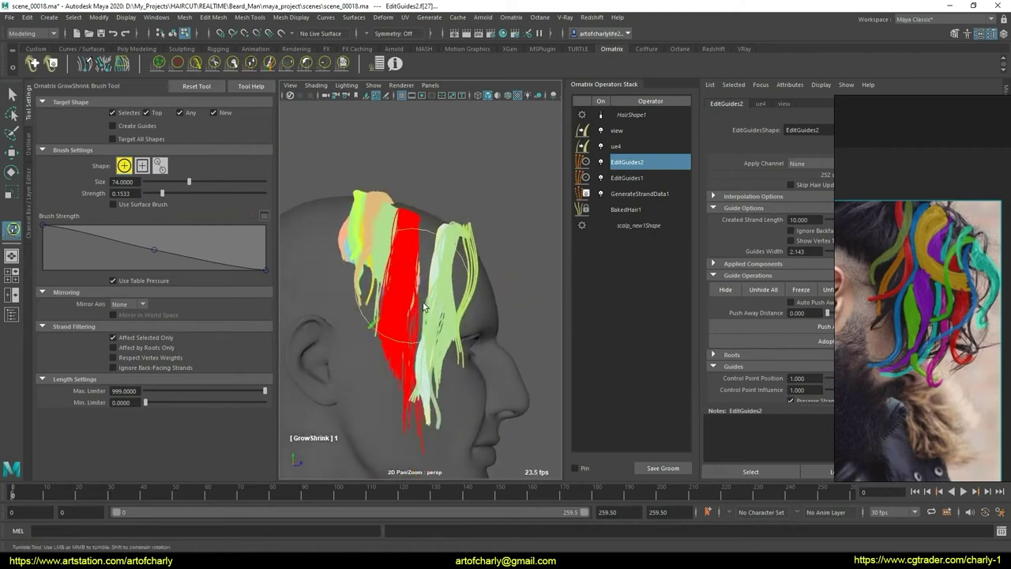
{"action": "right_click_drag", "start_coordinate": [400, 258], "coordinate": [285, 123], "text": "alt"}
{"action": "left_click", "coordinate": [342, 64]}
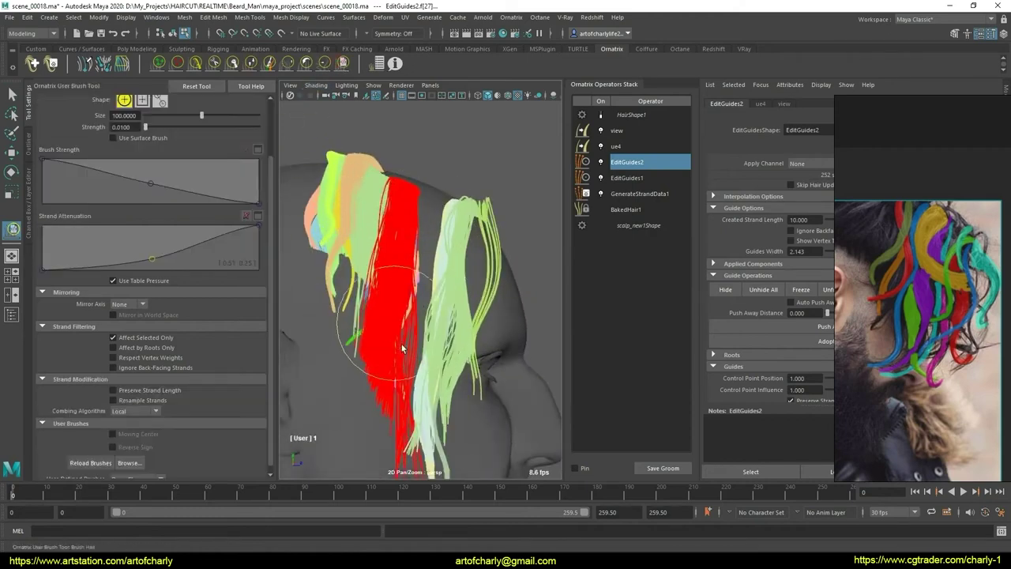
{"action": "left_click_drag", "start_coordinate": [401, 344], "coordinate": [425, 310]}
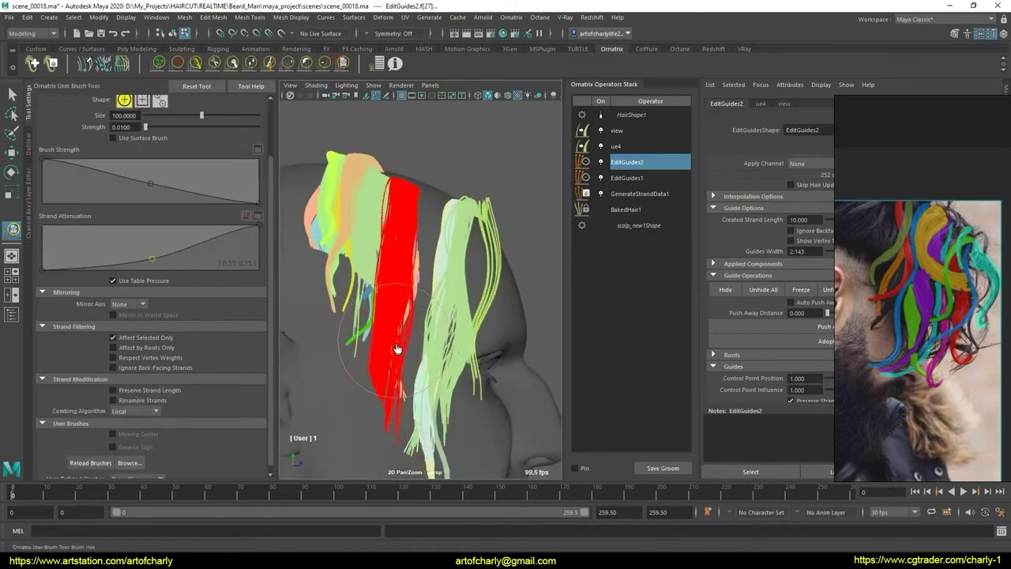
{"action": "left_click", "coordinate": [217, 68]}
{"action": "left_click_drag", "start_coordinate": [299, 165], "coordinate": [387, 292], "text": "alt"}
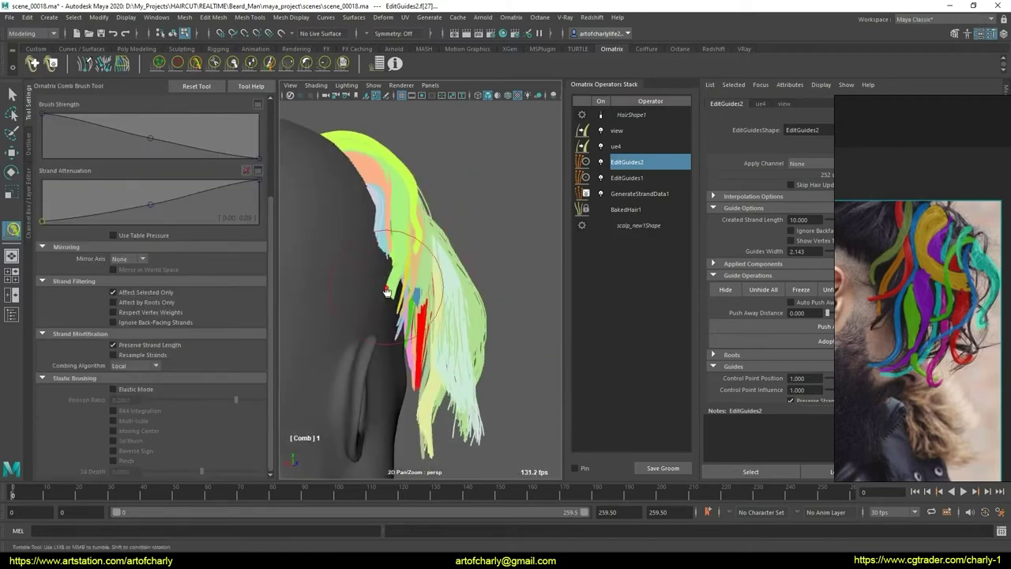
{"action": "left_click_drag", "start_coordinate": [455, 296], "coordinate": [391, 317], "text": "alt"}
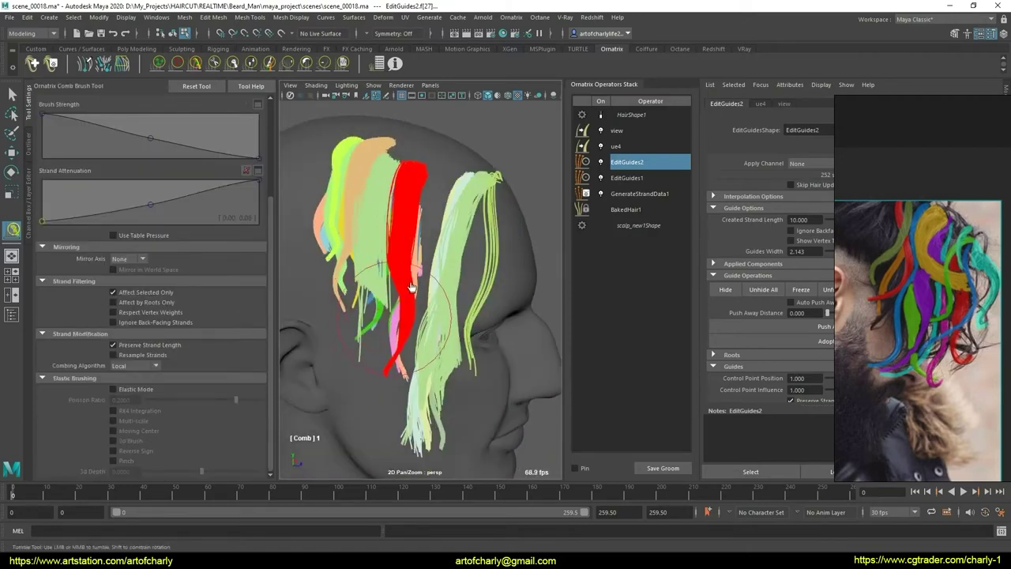
{"action": "middle_click_drag", "start_coordinate": [403, 312], "coordinate": [421, 308], "text": "alt"}
{"action": "left_click_drag", "start_coordinate": [421, 308], "coordinate": [565, 229], "text": "alt"}
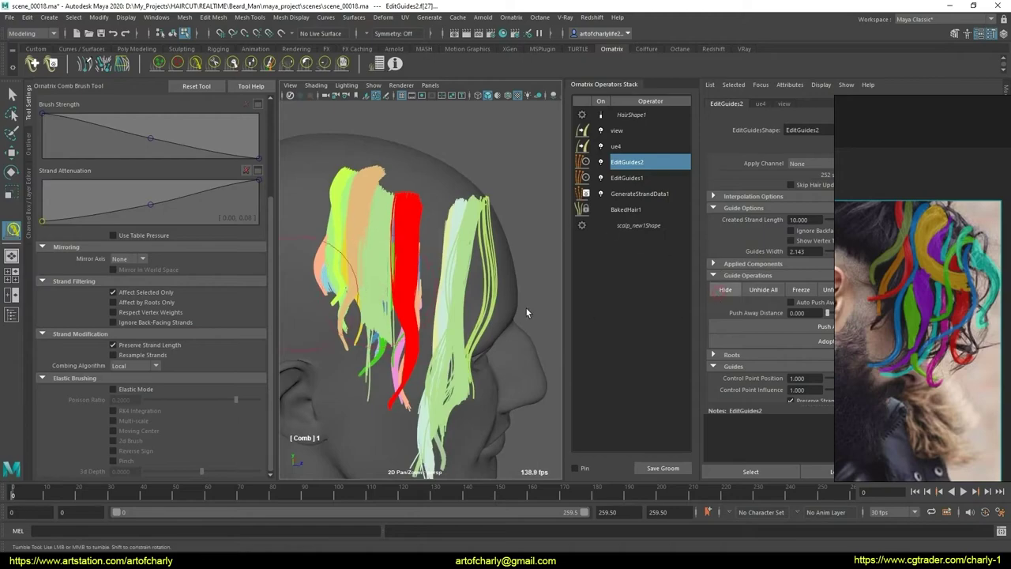
{"action": "mouse_move", "coordinate": [527, 312]}
{"action": "left_mouse_down", "text": "alt"}
{"action": "mouse_move", "coordinate": [419, 310]}
{"action": "mouse_move", "coordinate": [443, 330]}
{"action": "mouse_move", "coordinate": [419, 345]}
{"action": "mouse_move", "coordinate": [465, 306]}
{"action": "mouse_move", "coordinate": [446, 387]}
{"action": "mouse_move", "coordinate": [409, 269]}
{"action": "mouse_move", "coordinate": [446, 282]}
{"action": "mouse_move", "coordinate": [471, 353]}
{"action": "mouse_move", "coordinate": [453, 211]}
{"action": "left_mouse_up", "text": "alt"}
Step: Return to component selection, select the EditGuides2 guides and clear the current guide selection
{"action": "key", "text": "q"}
{"action": "scroll", "coordinate": [388, 322], "scroll_direction": "up", "scroll_amount": 3}
{"action": "left_click", "coordinate": [628, 162]}
{"action": "left_click", "coordinate": [452, 356]}
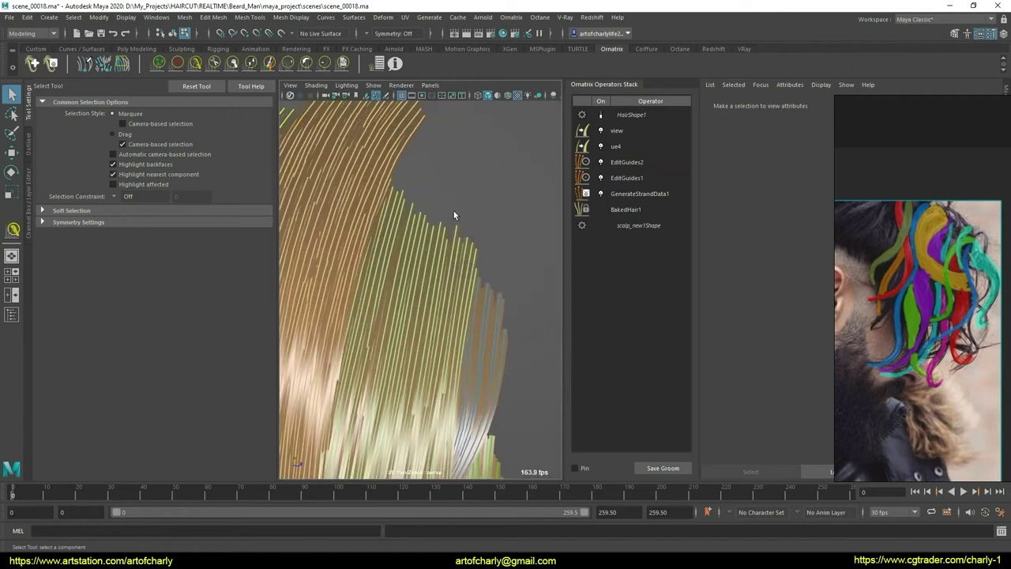
Step: Select the red and blue guides for editing
{"action": "left_click", "coordinate": [462, 254]}
{"action": "scroll", "coordinate": [462, 254], "scroll_direction": "down", "scroll_amount": 5}
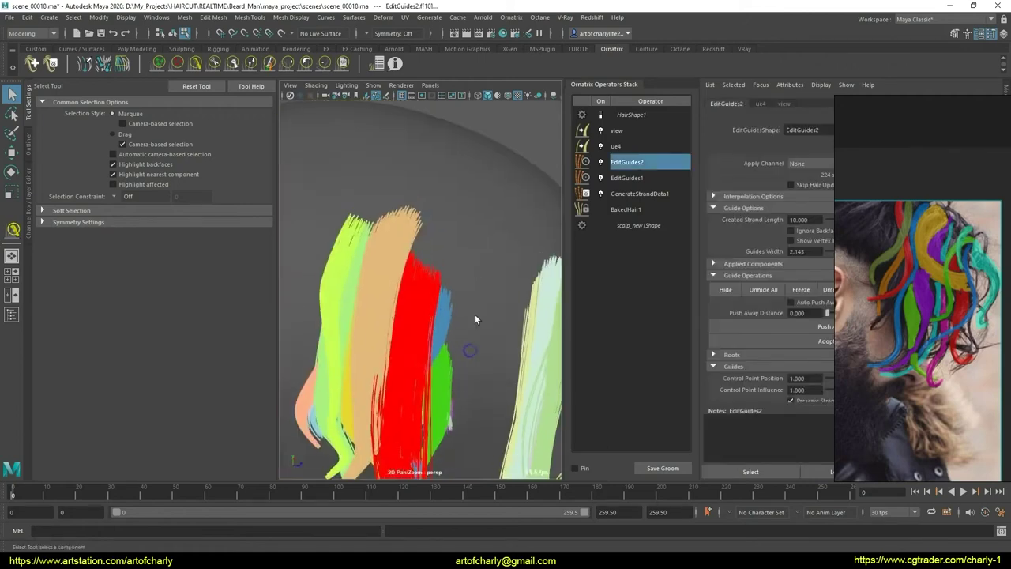
{"action": "scroll", "coordinate": [475, 313], "scroll_direction": "down", "scroll_amount": 3}
{"action": "mouse_move", "coordinate": [461, 264]}
{"action": "left_mouse_down", "text": "alt"}
{"action": "mouse_move", "coordinate": [492, 233]}
{"action": "mouse_move", "coordinate": [475, 312]}
{"action": "left_mouse_up", "text": "alt"}
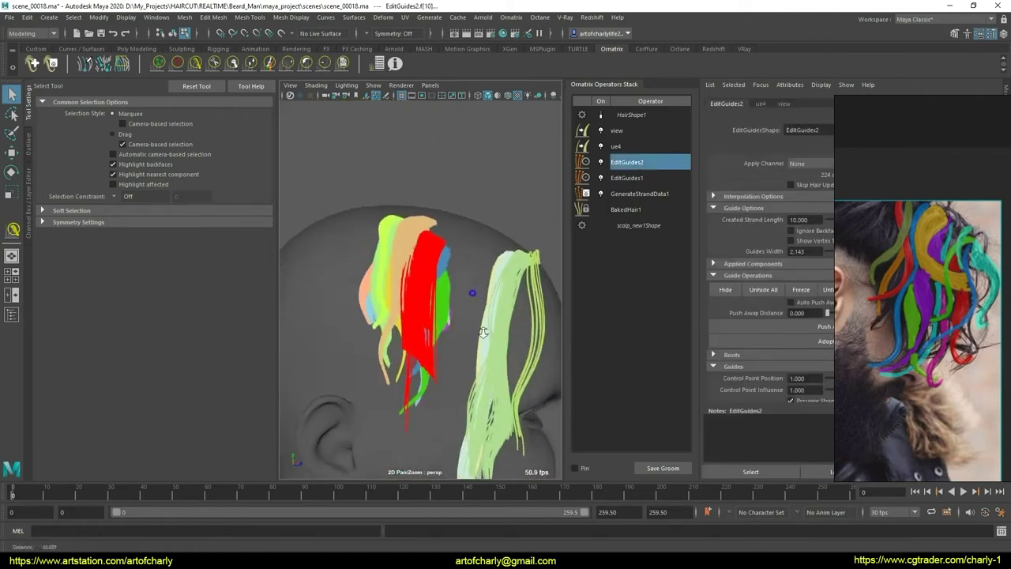
{"action": "scroll", "coordinate": [475, 312], "scroll_direction": "up", "scroll_amount": 3}
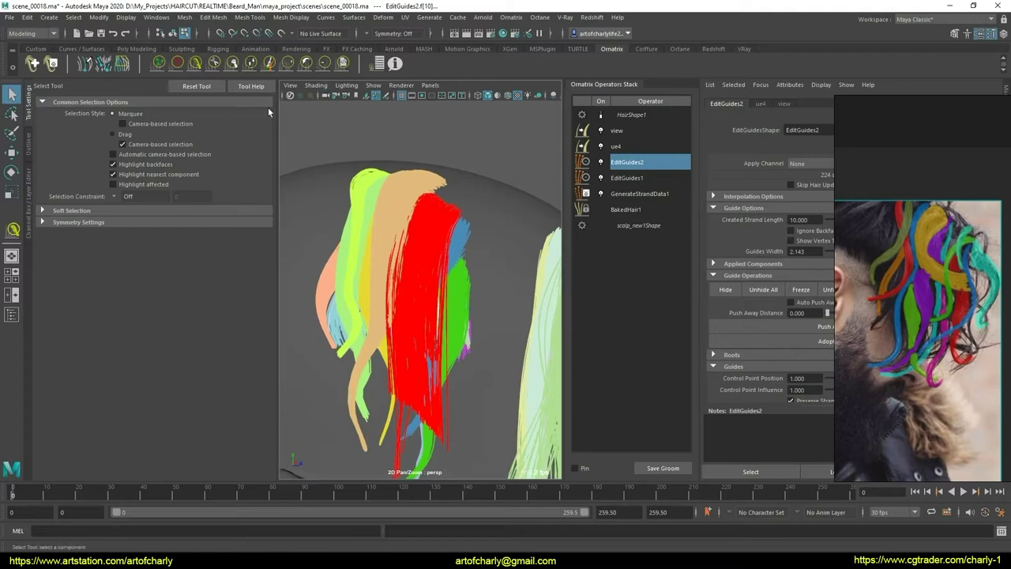
Step: Trim and comb the red and blue strands into wavy downward locks with GrowShrink, Cut, User and Comb
{"action": "left_click", "coordinate": [253, 68]}
{"action": "scroll", "coordinate": [416, 361], "scroll_direction": "down", "scroll_amount": 2}
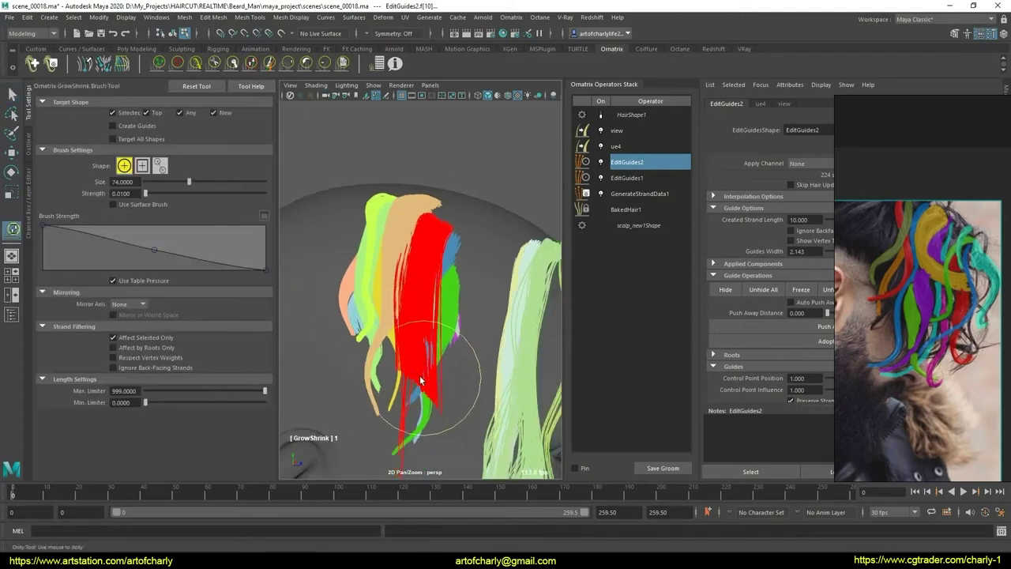
{"action": "mouse_move", "coordinate": [416, 343]}
{"action": "left_mouse_down", "text": "alt"}
{"action": "mouse_move", "coordinate": [440, 289]}
{"action": "mouse_move", "coordinate": [474, 261]}
{"action": "left_mouse_up", "text": "alt"}
{"action": "left_click", "coordinate": [216, 65]}
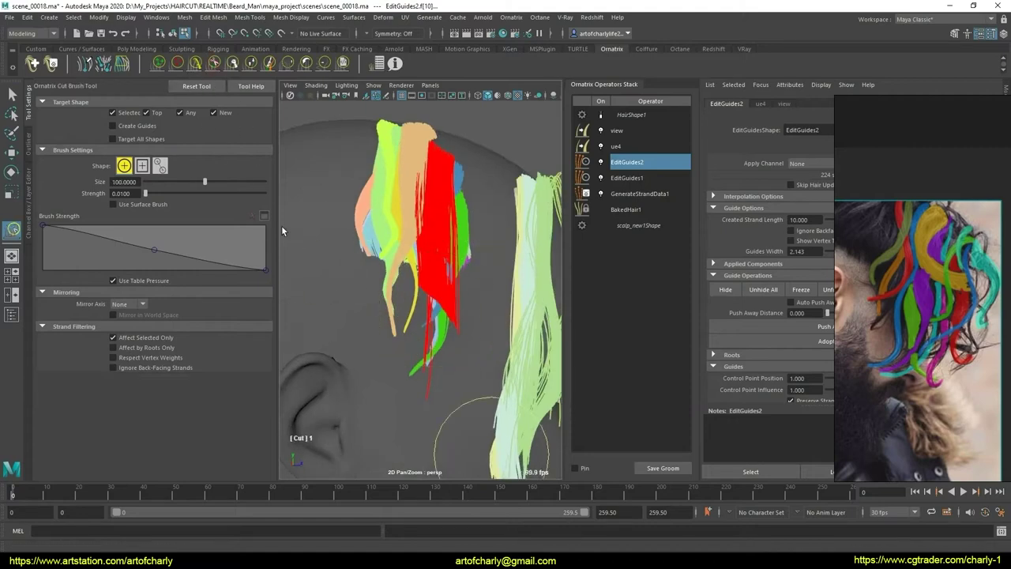
{"action": "left_click_drag", "start_coordinate": [281, 225], "coordinate": [395, 361], "text": "alt"}
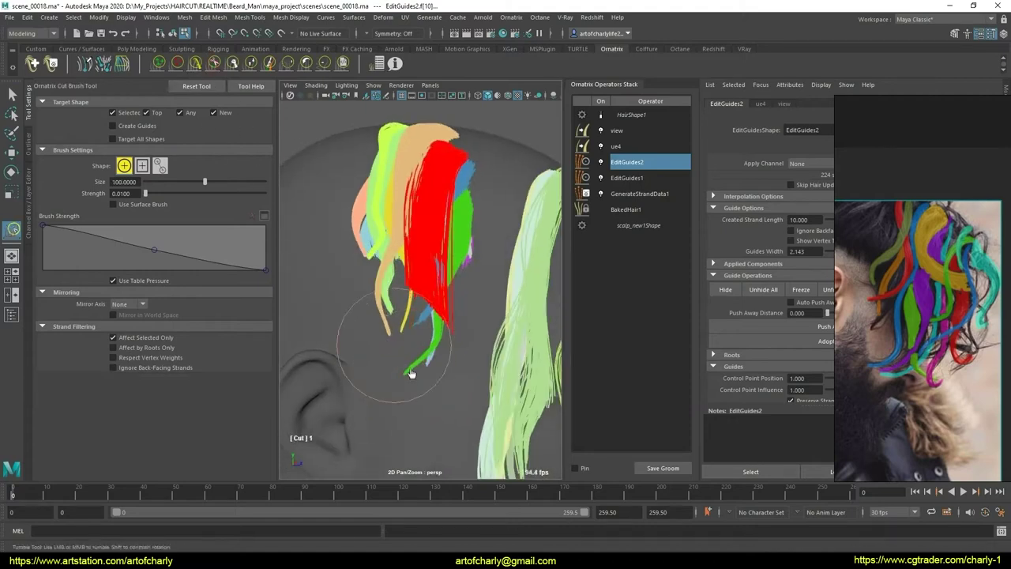
{"action": "left_click", "coordinate": [343, 65]}
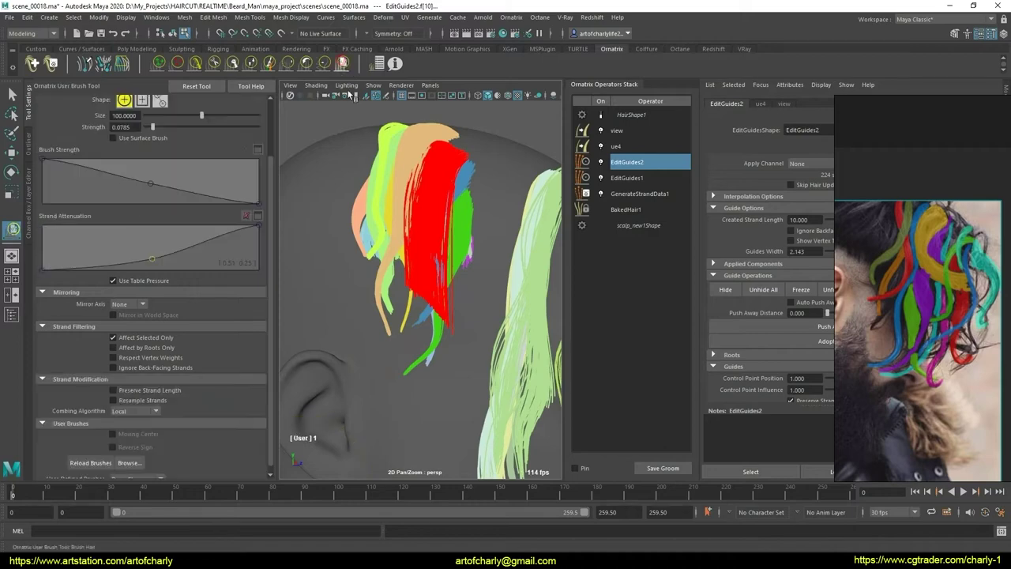
{"action": "mouse_move", "coordinate": [418, 255]}
{"action": "left_mouse_down"}
{"action": "mouse_move", "coordinate": [413, 293]}
{"action": "mouse_move", "coordinate": [432, 298]}
{"action": "left_mouse_up"}
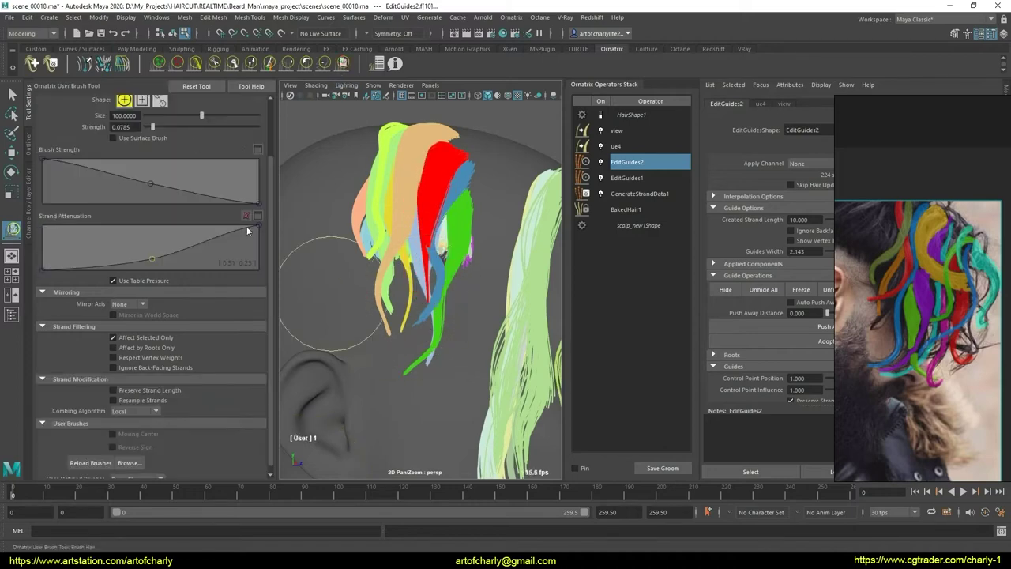
{"action": "left_click", "coordinate": [194, 64]}
{"action": "mouse_move", "coordinate": [474, 244]}
{"action": "left_mouse_down", "text": "alt"}
{"action": "mouse_move", "coordinate": [403, 257]}
{"action": "mouse_move", "coordinate": [419, 236]}
{"action": "mouse_move", "coordinate": [438, 278]}
{"action": "left_mouse_up", "text": "alt"}
Step: Hide the selected finished guide strands
{"action": "key", "text": "q"}
{"action": "scroll", "coordinate": [403, 382], "scroll_direction": "up", "scroll_amount": 5}
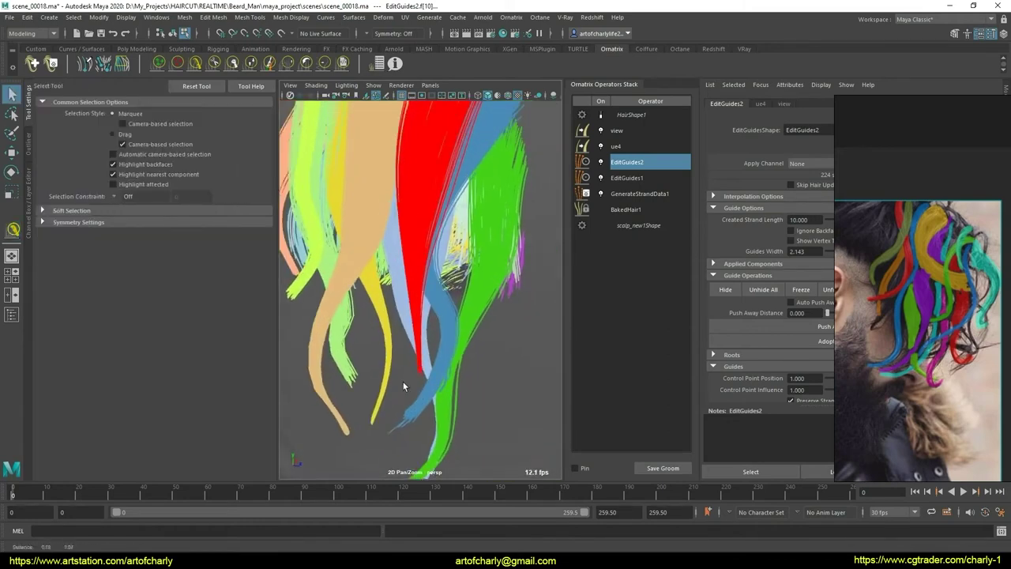
{"action": "scroll", "coordinate": [403, 382], "scroll_direction": "up", "scroll_amount": 2}
{"action": "left_click_drag", "start_coordinate": [474, 268], "coordinate": [434, 234], "text": "alt"}
{"action": "left_click", "coordinate": [434, 234]}
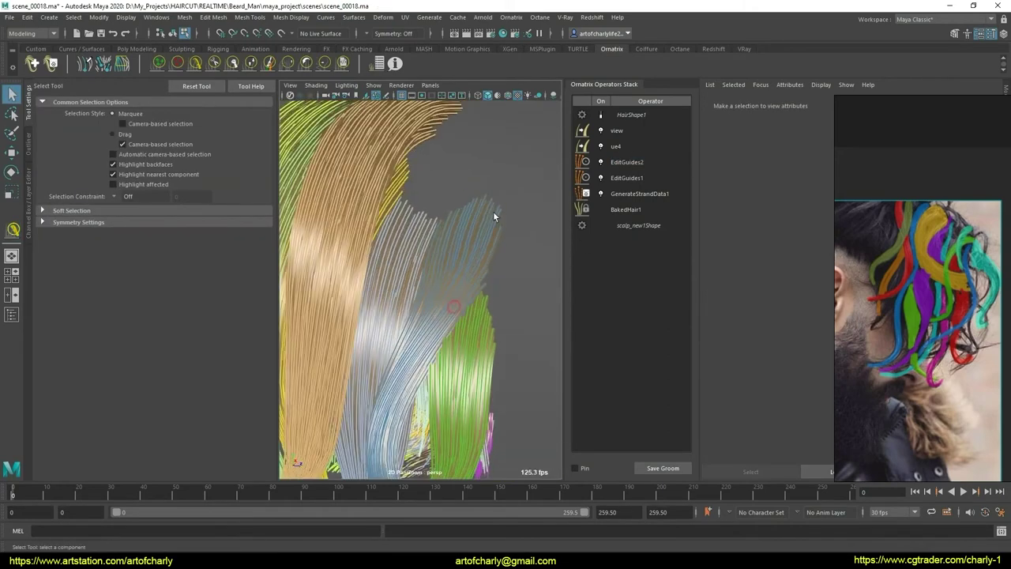
{"action": "mouse_move", "coordinate": [501, 288]}
{"action": "left_mouse_down", "text": "alt"}
{"action": "mouse_move", "coordinate": [452, 249]}
{"action": "mouse_move", "coordinate": [613, 222]}
{"action": "left_mouse_up", "text": "alt"}
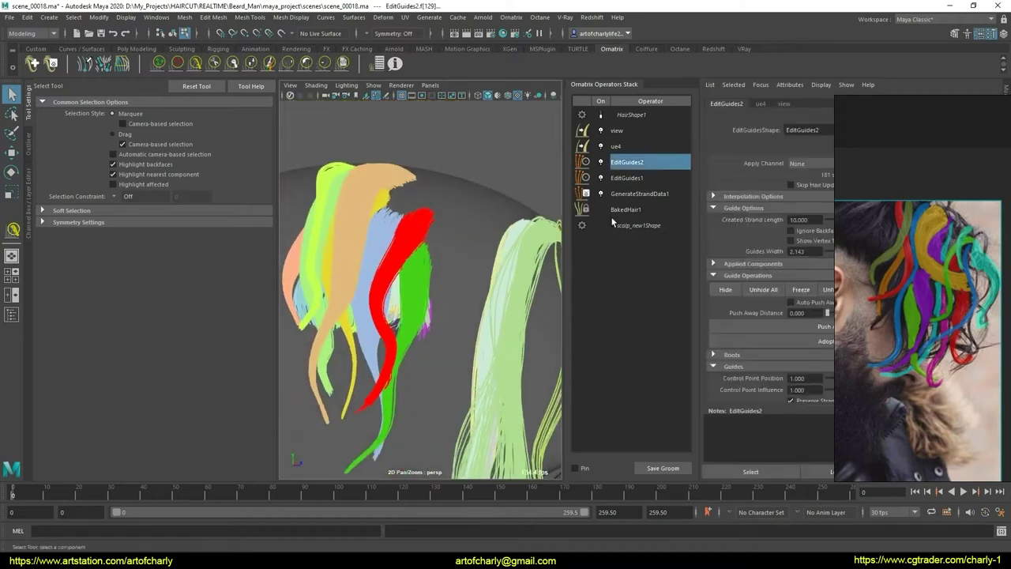
{"action": "left_click", "coordinate": [720, 292]}
{"action": "left_click", "coordinate": [433, 286]}
Step: Box-select and hide the remaining finished coloured groups, then select the next guides
{"action": "mouse_move", "coordinate": [433, 286]}
{"action": "right_mouse_down", "text": "alt"}
{"action": "mouse_move", "coordinate": [439, 267]}
{"action": "mouse_move", "coordinate": [448, 287]}
{"action": "right_mouse_up", "text": "alt"}
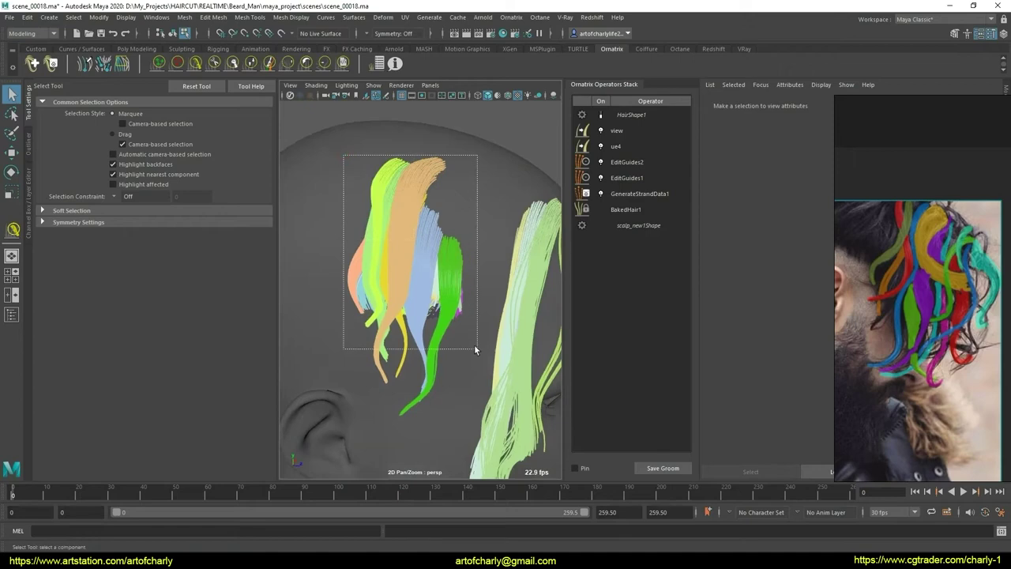
{"action": "left_click_drag", "start_coordinate": [475, 349], "coordinate": [476, 349]}
{"action": "left_click", "coordinate": [725, 289]}
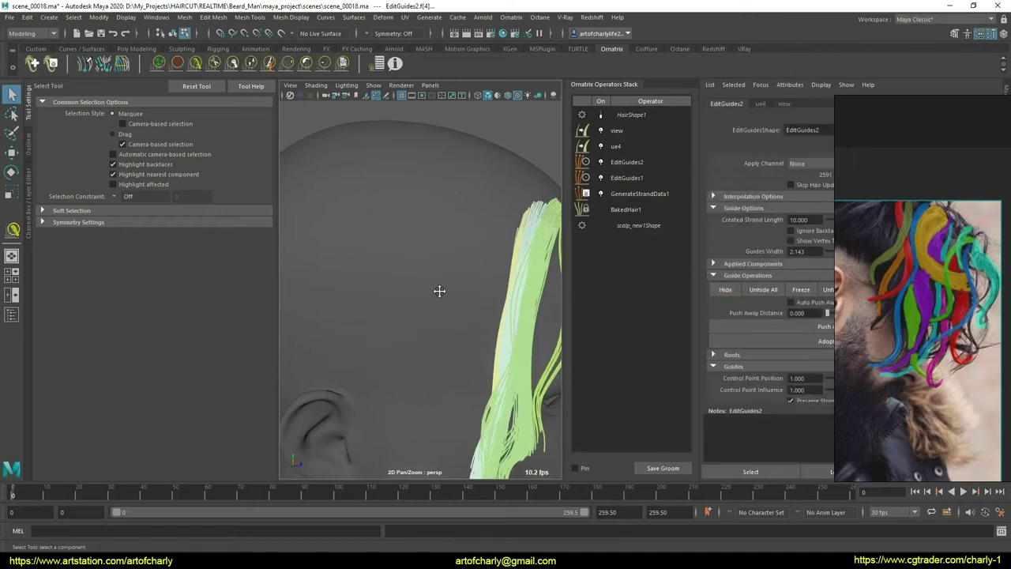
{"action": "left_click", "coordinate": [438, 290]}
{"action": "mouse_move", "coordinate": [437, 289]}
{"action": "left_mouse_down", "text": "alt"}
{"action": "mouse_move", "coordinate": [508, 331]}
{"action": "mouse_move", "coordinate": [438, 298]}
{"action": "mouse_move", "coordinate": [508, 293]}
{"action": "mouse_move", "coordinate": [458, 319]}
{"action": "mouse_move", "coordinate": [478, 337]}
{"action": "left_mouse_up", "text": "alt"}
{"action": "left_click", "coordinate": [507, 332]}
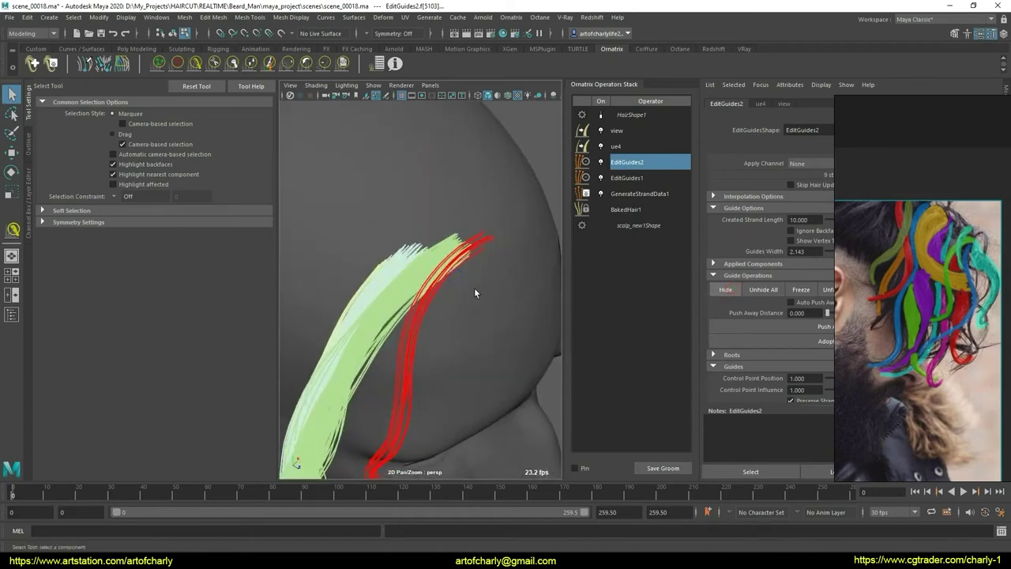
Step: Select the front strand group
{"action": "left_click", "coordinate": [474, 293]}
{"action": "left_click", "coordinate": [508, 295]}
{"action": "mouse_move", "coordinate": [508, 295]}
{"action": "left_mouse_down", "text": "alt"}
{"action": "mouse_move", "coordinate": [463, 304]}
{"action": "mouse_move", "coordinate": [501, 270]}
{"action": "mouse_move", "coordinate": [433, 298]}
{"action": "mouse_move", "coordinate": [486, 284]}
{"action": "left_mouse_up", "text": "alt"}
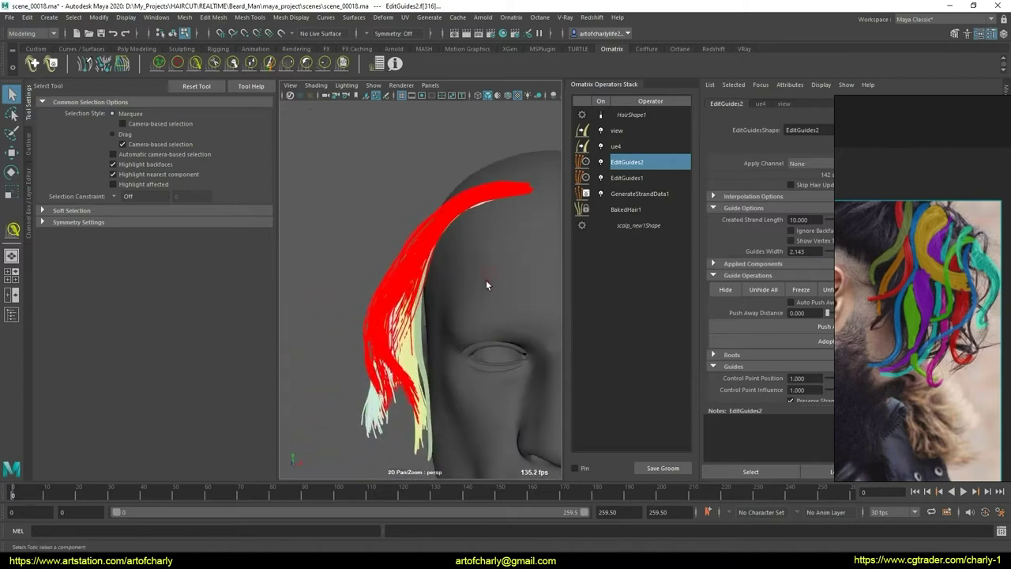
Step: Curve the front red strands back and down past the temple with the Smooth, User and Comb brushes
{"action": "left_click", "coordinate": [312, 68]}
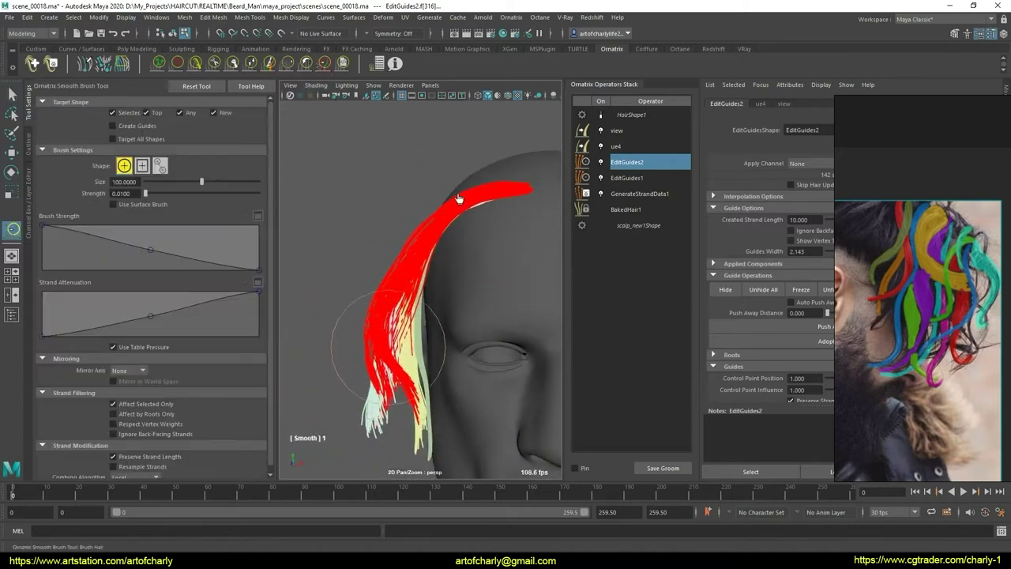
{"action": "left_click", "coordinate": [324, 63]}
{"action": "mouse_move", "coordinate": [372, 361]}
{"action": "left_mouse_down"}
{"action": "mouse_move", "coordinate": [391, 350]}
{"action": "mouse_move", "coordinate": [350, 317]}
{"action": "mouse_move", "coordinate": [429, 237]}
{"action": "mouse_move", "coordinate": [468, 442]}
{"action": "left_mouse_up"}
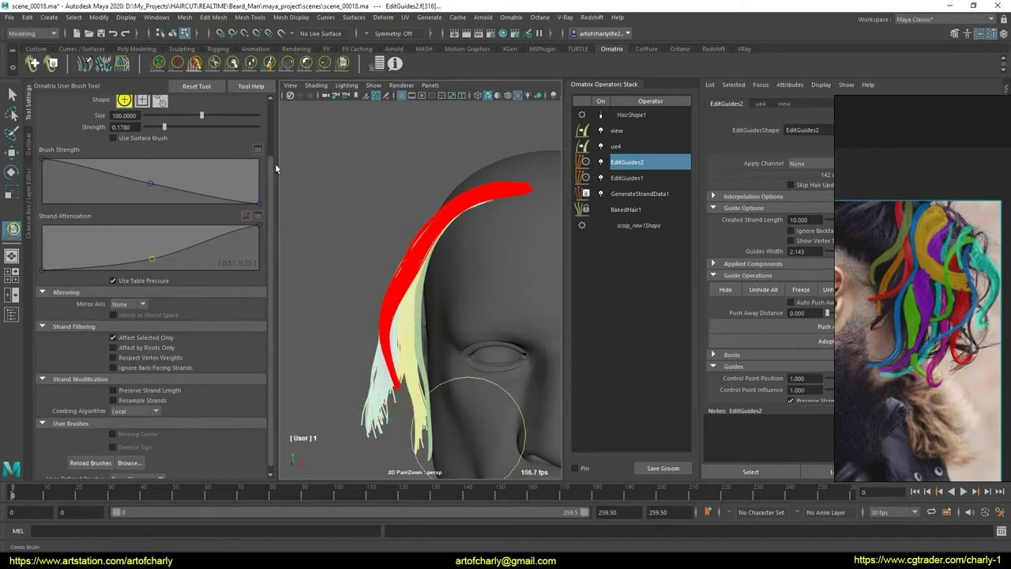
{"action": "key", "text": "y"}
{"action": "mouse_move", "coordinate": [316, 206]}
{"action": "left_mouse_down", "text": "alt"}
{"action": "mouse_move", "coordinate": [514, 266]}
{"action": "mouse_move", "coordinate": [458, 250]}
{"action": "mouse_move", "coordinate": [469, 268]}
{"action": "left_mouse_up", "text": "alt"}
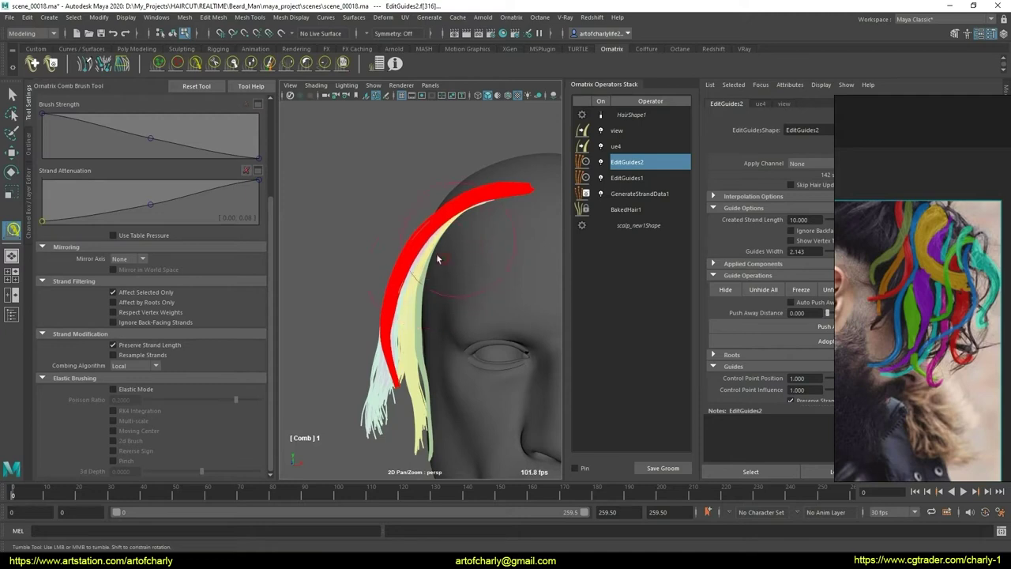
{"action": "mouse_move", "coordinate": [412, 304]}
{"action": "left_mouse_down", "text": "alt"}
{"action": "mouse_move", "coordinate": [497, 309]}
{"action": "mouse_move", "coordinate": [395, 305]}
{"action": "left_mouse_up", "text": "alt"}
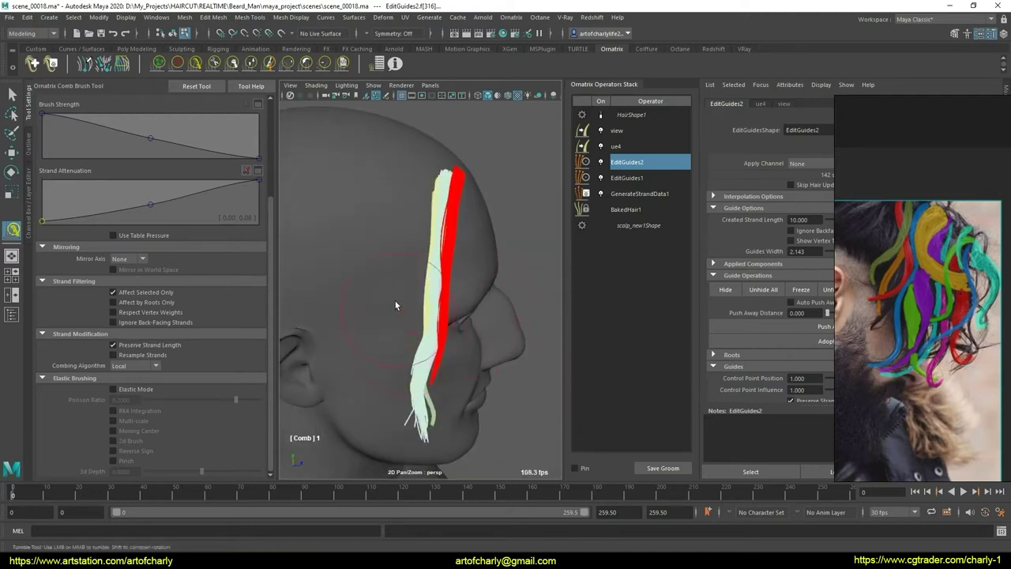
{"action": "left_click_drag", "start_coordinate": [455, 312], "coordinate": [442, 281], "text": "alt"}
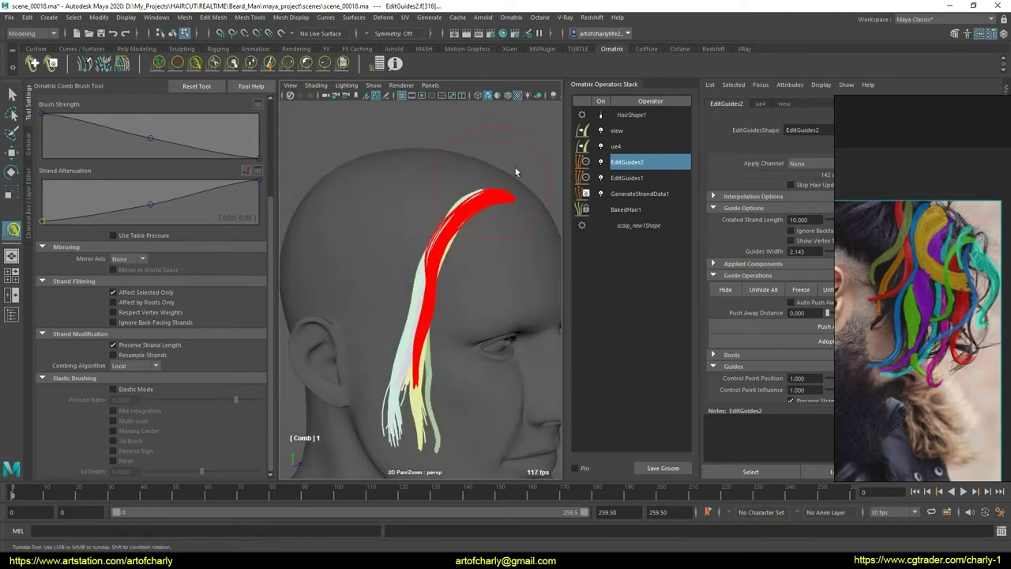
Step: Clear the selection and pick a single guide strand, closing in on it
{"action": "left_click", "coordinate": [725, 293]}
{"action": "scroll", "coordinate": [432, 314], "scroll_direction": "up", "scroll_amount": 5}
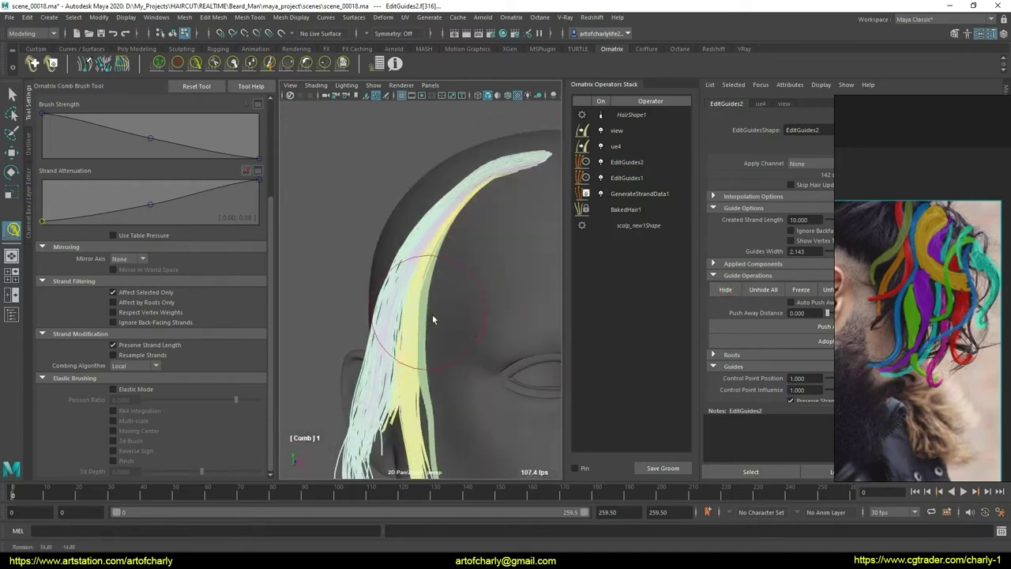
{"action": "key", "text": "q"}
{"action": "scroll", "coordinate": [448, 297], "scroll_direction": "down", "scroll_amount": 5}
{"action": "mouse_move", "coordinate": [448, 297]}
{"action": "left_mouse_down", "text": "alt"}
{"action": "mouse_move", "coordinate": [443, 342]}
{"action": "mouse_move", "coordinate": [519, 339]}
{"action": "left_mouse_up", "text": "alt"}
{"action": "left_click", "coordinate": [425, 347]}
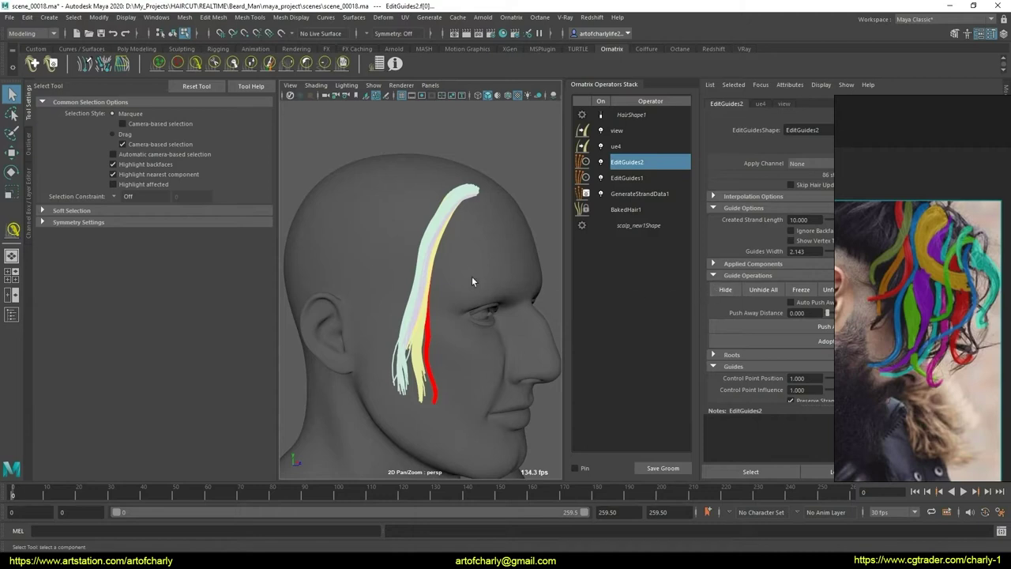
{"action": "left_click_drag", "start_coordinate": [472, 281], "coordinate": [395, 285], "text": "alt"}
{"action": "scroll", "coordinate": [414, 352], "scroll_direction": "up", "scroll_amount": 4}
{"action": "mouse_move", "coordinate": [414, 353]}
{"action": "left_mouse_down", "text": "alt"}
{"action": "mouse_move", "coordinate": [458, 245]}
{"action": "mouse_move", "coordinate": [485, 298]}
{"action": "mouse_move", "coordinate": [490, 337]}
{"action": "left_mouse_up", "text": "alt"}
{"action": "scroll", "coordinate": [463, 294], "scroll_direction": "down", "scroll_amount": 3}
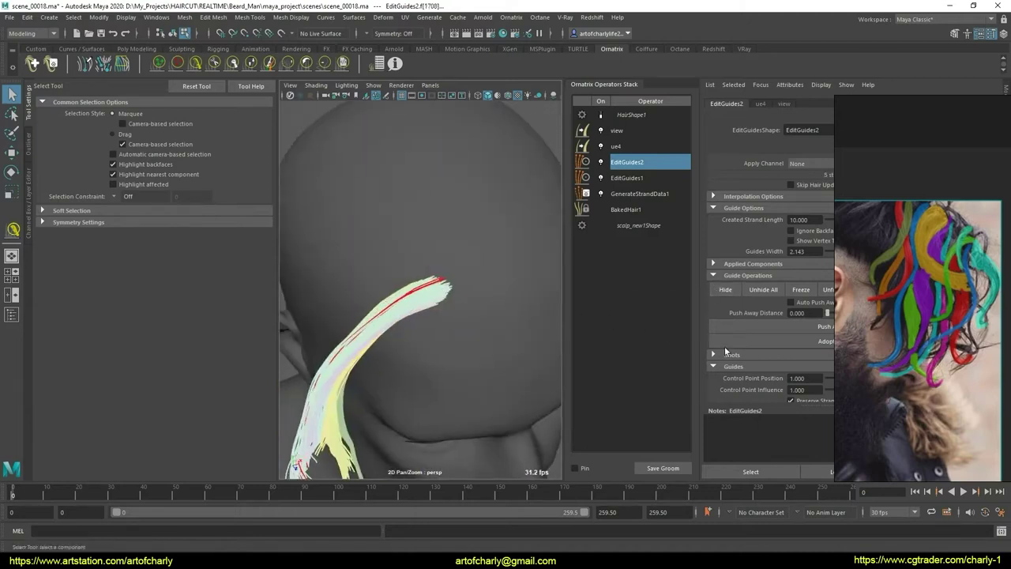
Step: Frame the hair guides and select different bands of strands across the head
{"action": "scroll", "coordinate": [837, 269], "scroll_direction": "down", "scroll_amount": 5}
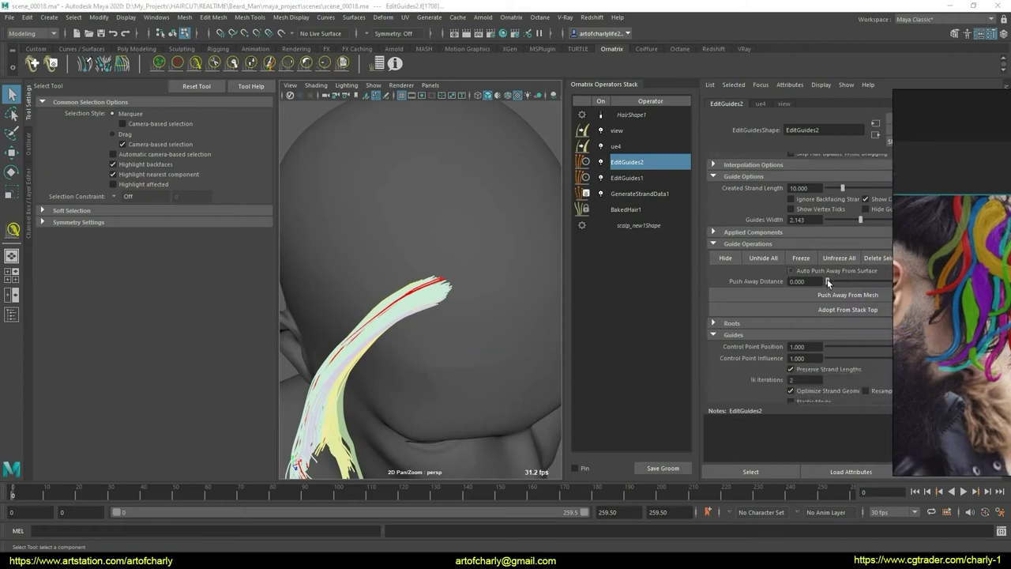
{"action": "key", "text": "f"}
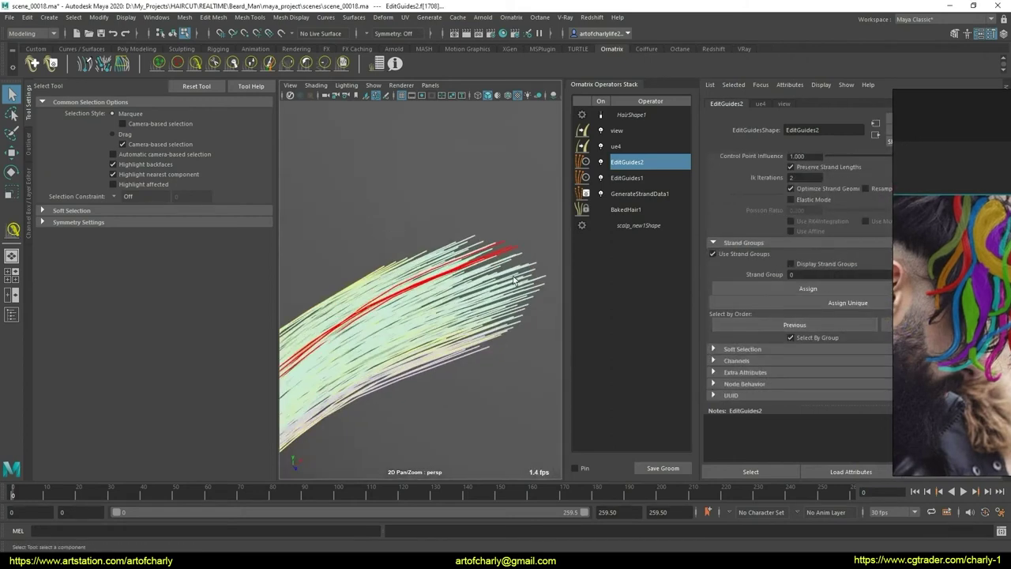
{"action": "left_click", "coordinate": [522, 321]}
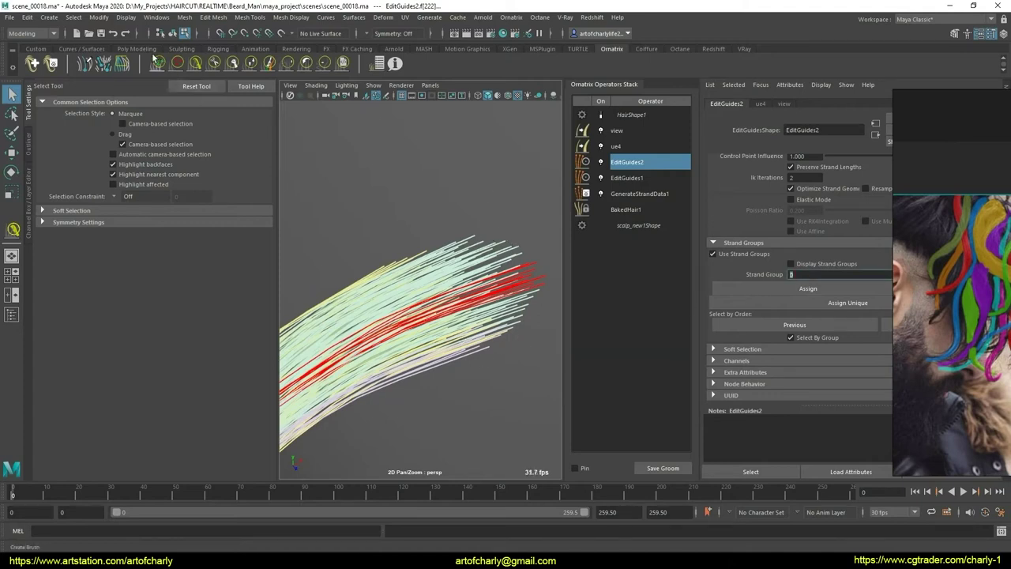
{"action": "left_click", "coordinate": [519, 252]}
{"action": "left_click", "coordinate": [794, 325]}
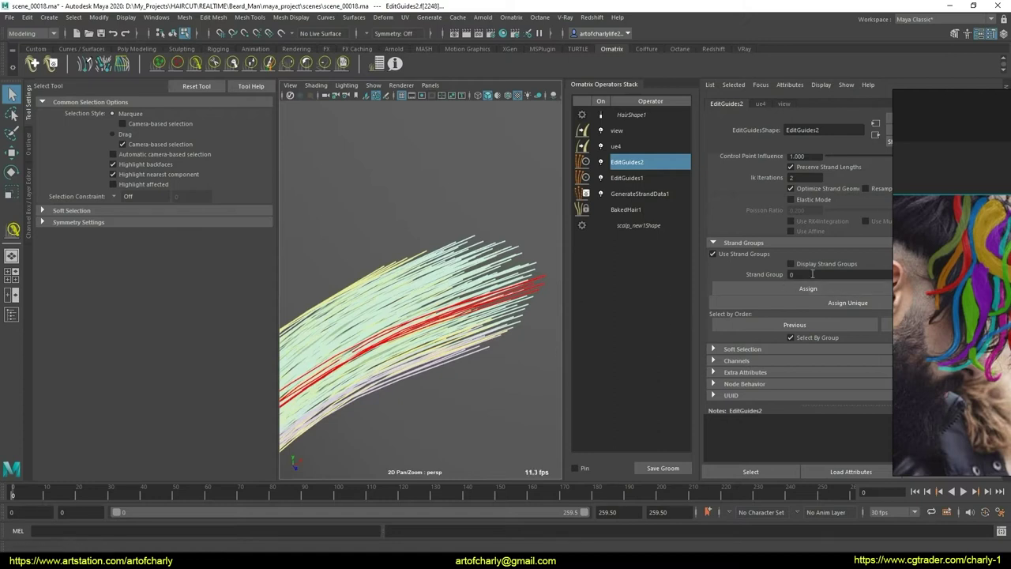
{"action": "left_click", "coordinate": [482, 235]}
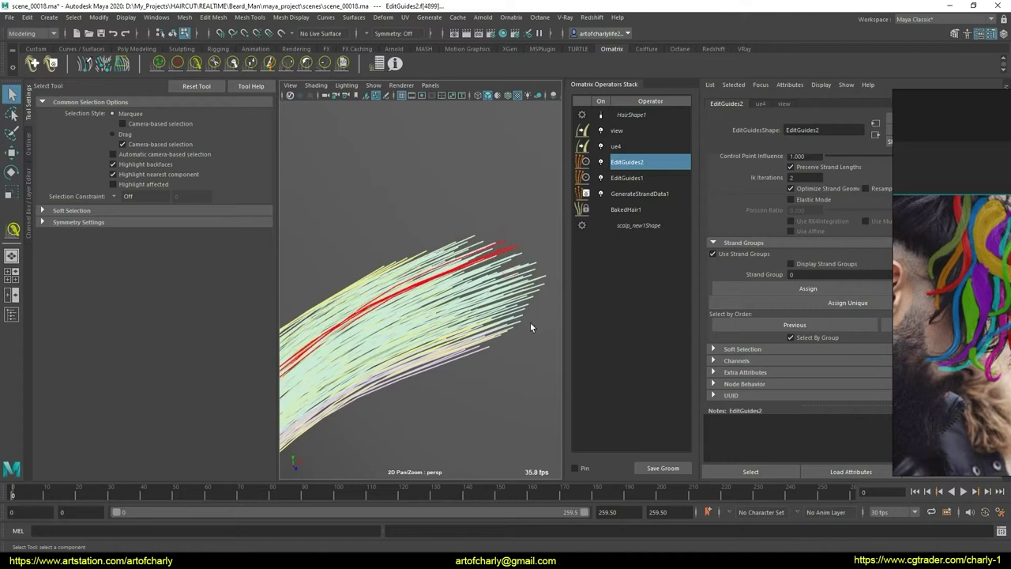
{"action": "left_click", "coordinate": [495, 337]}
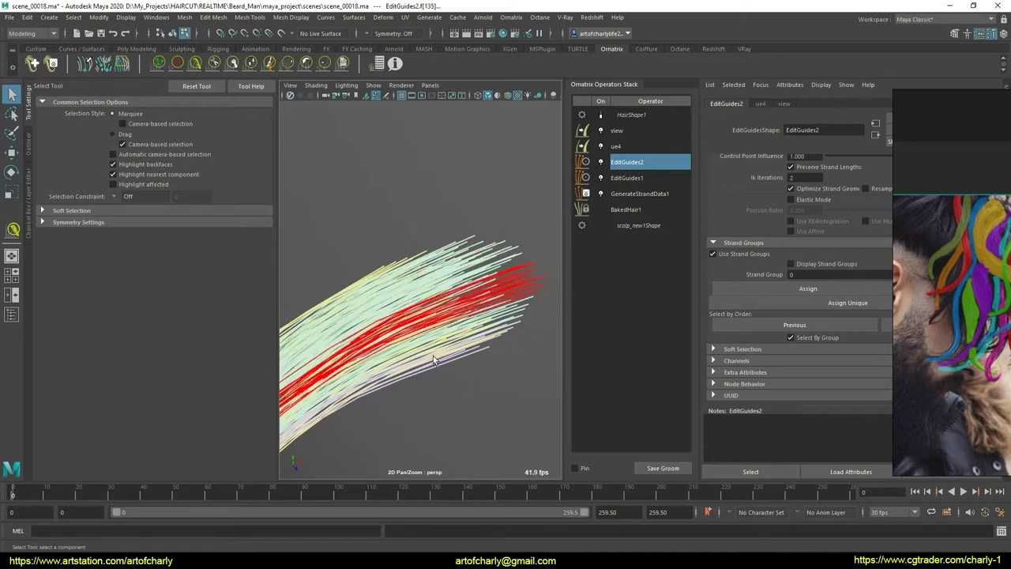
Step: Select and deselect the lower inner guides to isolate a single lock
{"action": "left_click_drag", "start_coordinate": [433, 360], "coordinate": [327, 462], "text": "alt"}
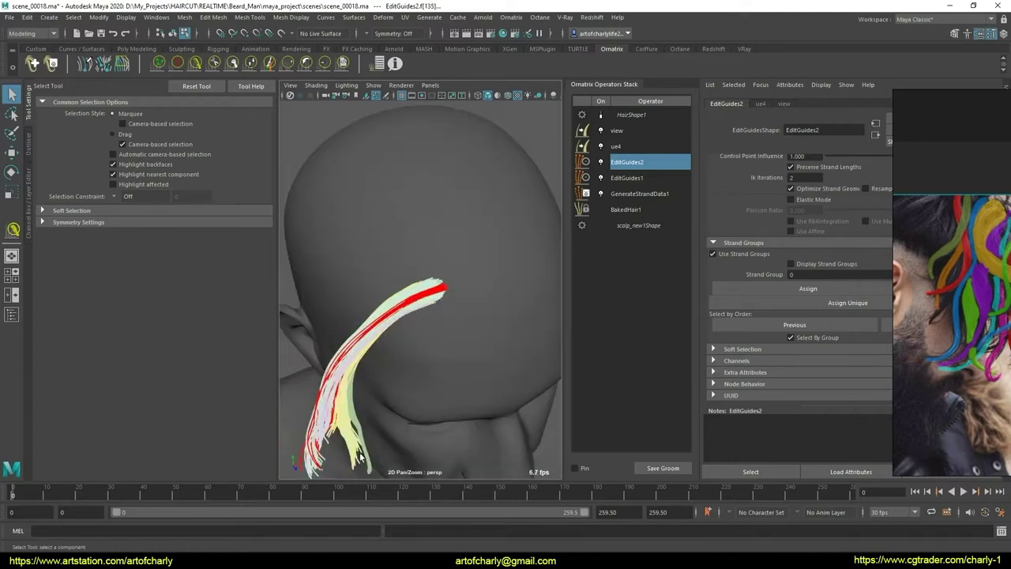
{"action": "left_click", "coordinate": [357, 427]}
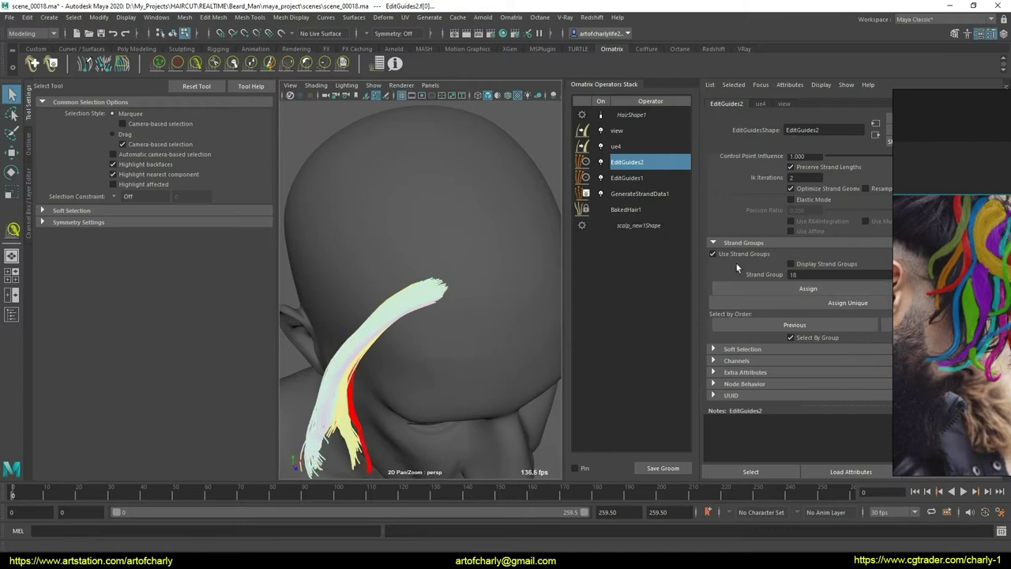
{"action": "scroll", "coordinate": [752, 216], "scroll_direction": "up", "scroll_amount": 5}
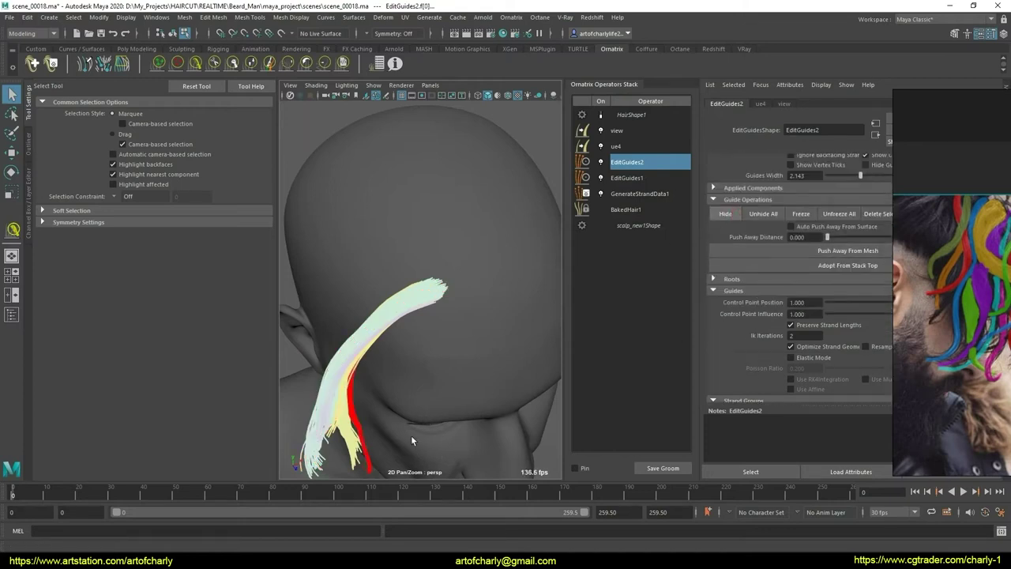
{"action": "left_click", "coordinate": [366, 445]}
{"action": "left_click", "coordinate": [365, 452]}
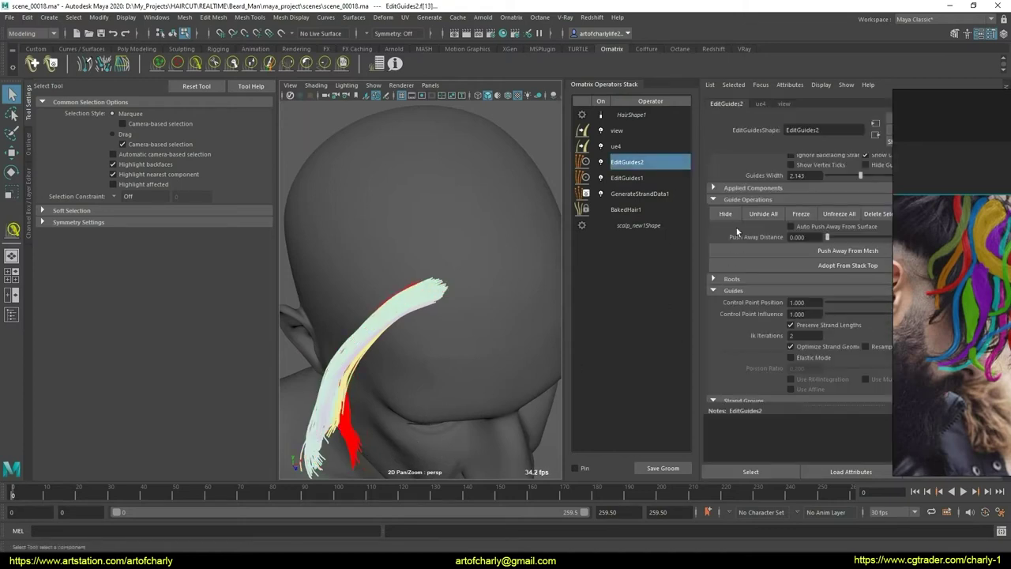
{"action": "left_click", "coordinate": [373, 438]}
{"action": "scroll", "coordinate": [356, 395], "scroll_direction": "up", "scroll_amount": 5}
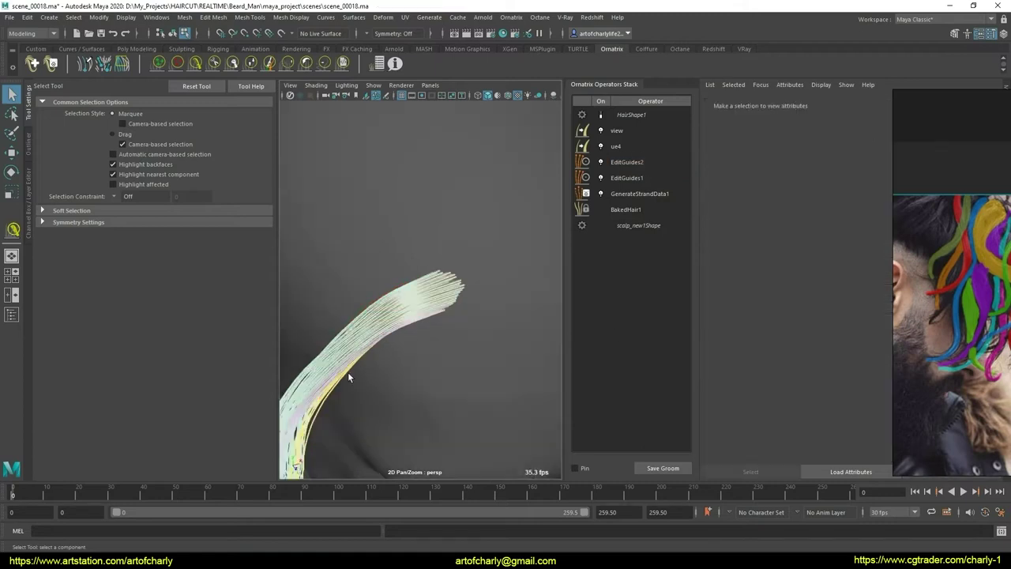
{"action": "left_click", "coordinate": [314, 421]}
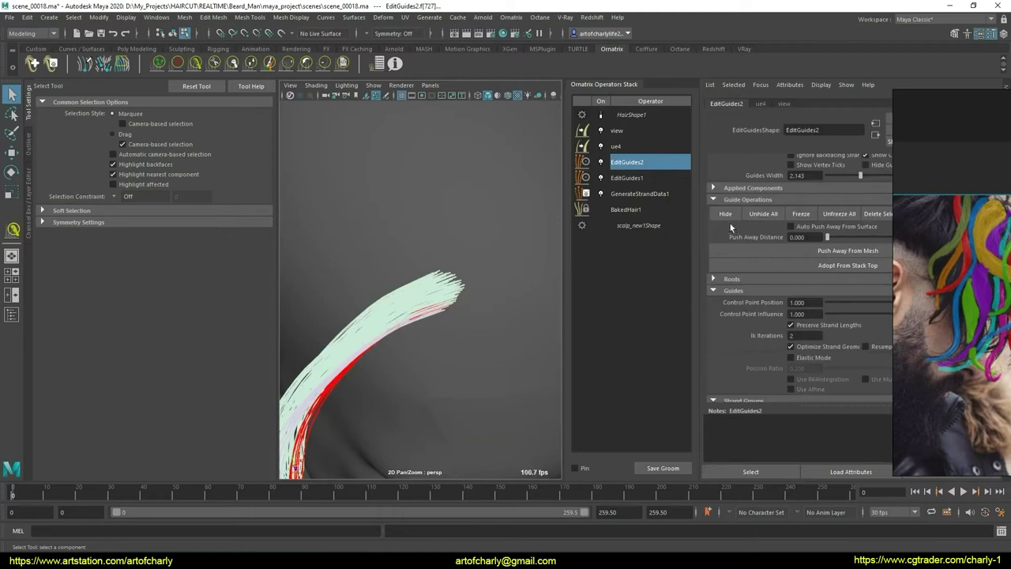
{"action": "left_click", "coordinate": [527, 335]}
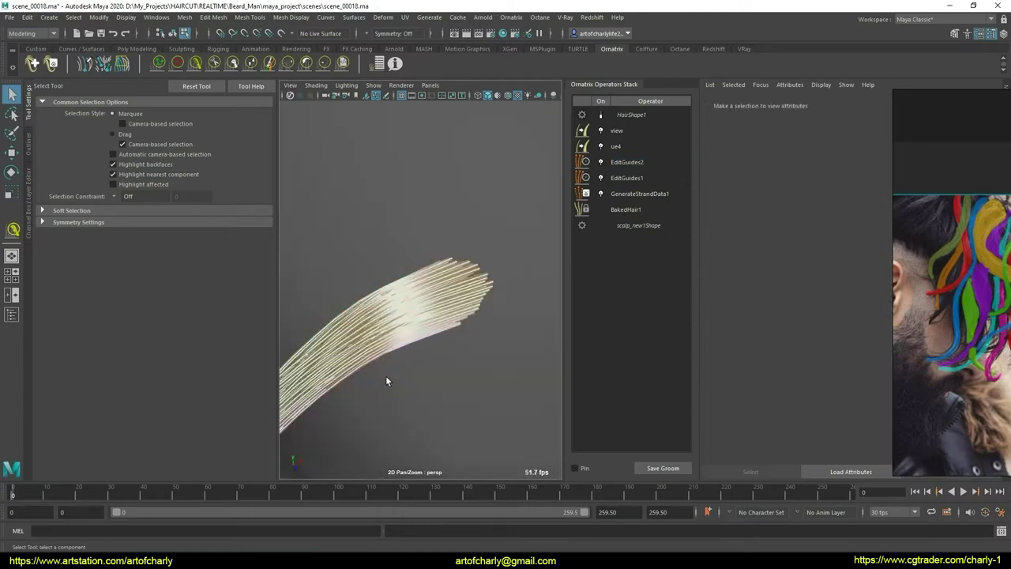
{"action": "left_click", "coordinate": [463, 288]}
Step: Marquee-select the isolated guides and give them a unique strand group
{"action": "scroll", "coordinate": [830, 348], "scroll_direction": "down", "scroll_amount": 5}
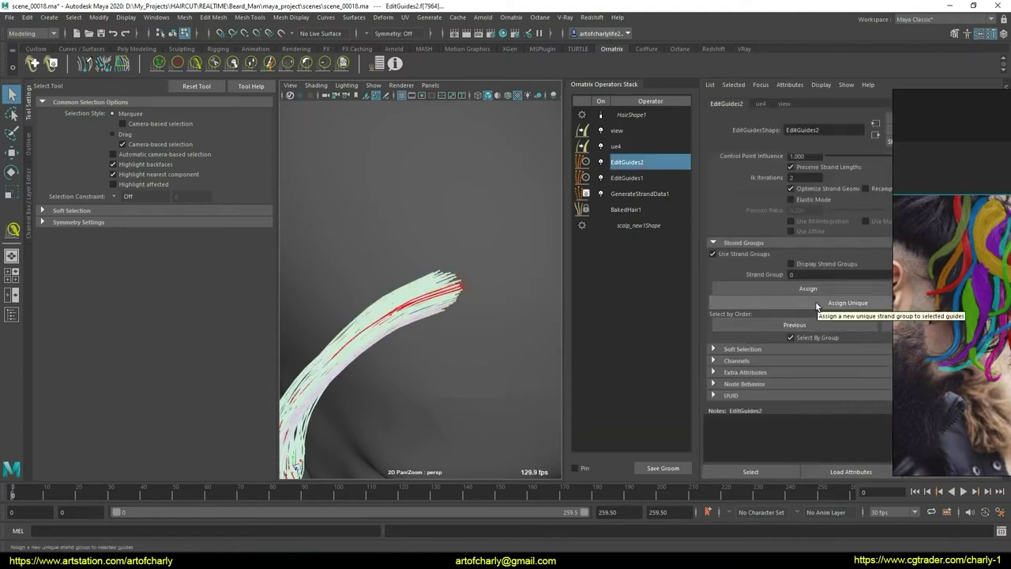
{"action": "mouse_move", "coordinate": [376, 359]}
{"action": "left_mouse_down", "text": "alt"}
{"action": "mouse_move", "coordinate": [407, 340]}
{"action": "mouse_move", "coordinate": [380, 199]}
{"action": "mouse_move", "coordinate": [374, 222]}
{"action": "left_mouse_up", "text": "alt"}
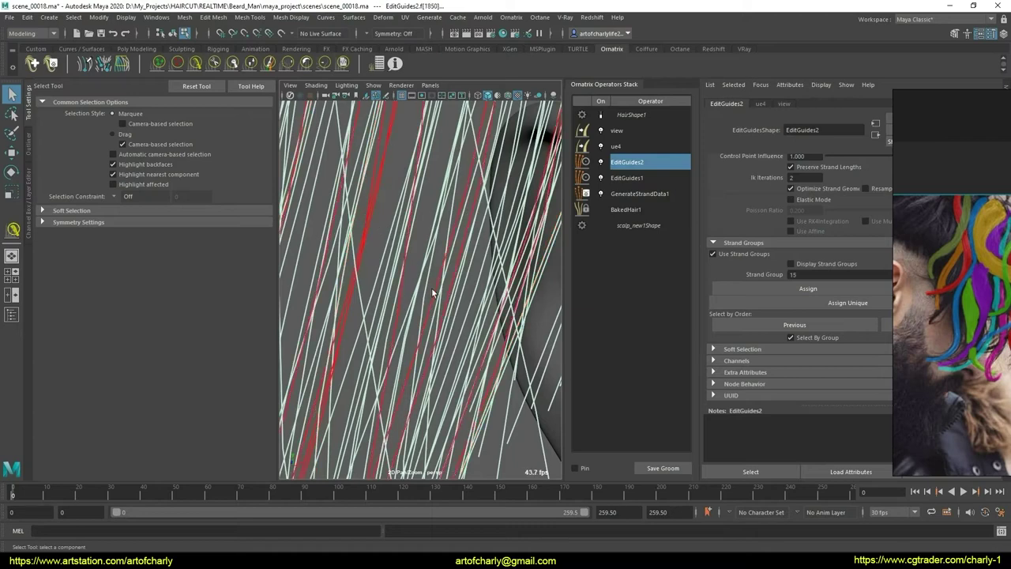
{"action": "scroll", "coordinate": [432, 288], "scroll_direction": "down", "scroll_amount": 10}
{"action": "left_click_drag", "start_coordinate": [431, 288], "coordinate": [707, 276], "text": "alt"}
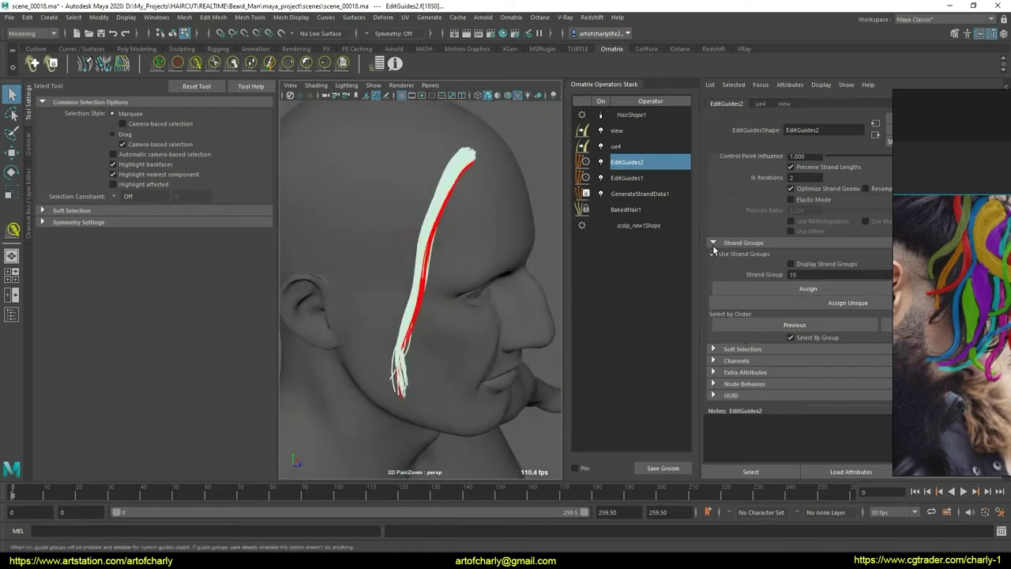
{"action": "scroll", "coordinate": [713, 245], "scroll_direction": "up", "scroll_amount": 3}
{"action": "scroll", "coordinate": [726, 230], "scroll_direction": "up", "scroll_amount": 3}
{"action": "left_click_drag", "start_coordinate": [478, 276], "coordinate": [463, 305], "text": "alt"}
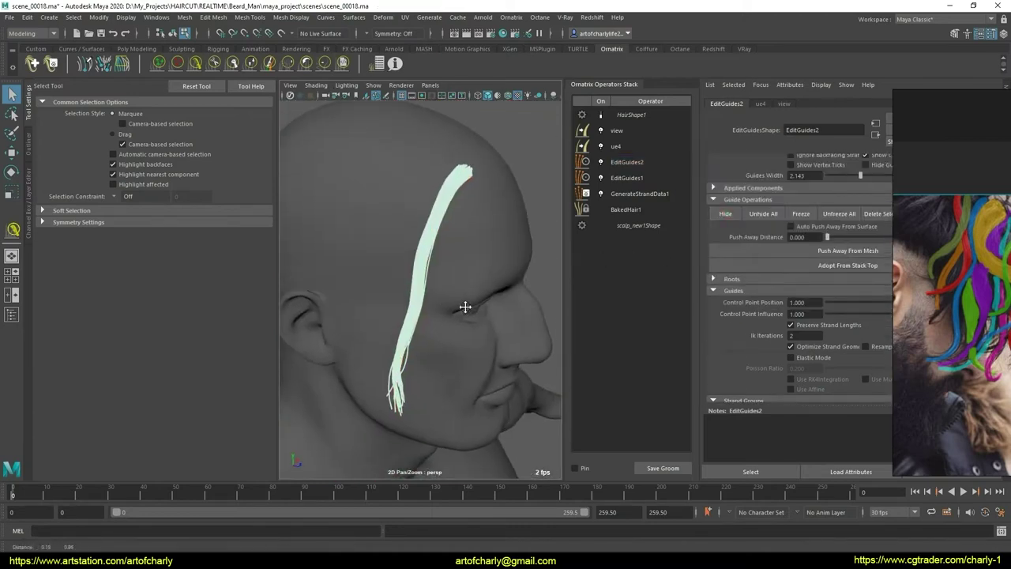
{"action": "left_click_drag", "start_coordinate": [338, 271], "coordinate": [427, 316]}
{"action": "scroll", "coordinate": [794, 261], "scroll_direction": "down", "scroll_amount": 5}
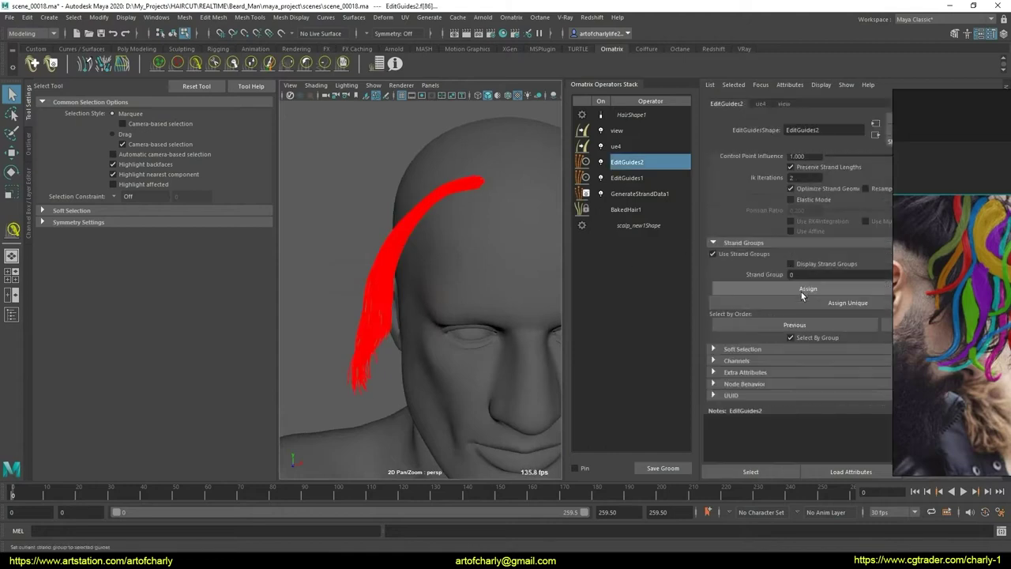
{"action": "left_click", "coordinate": [848, 303]}
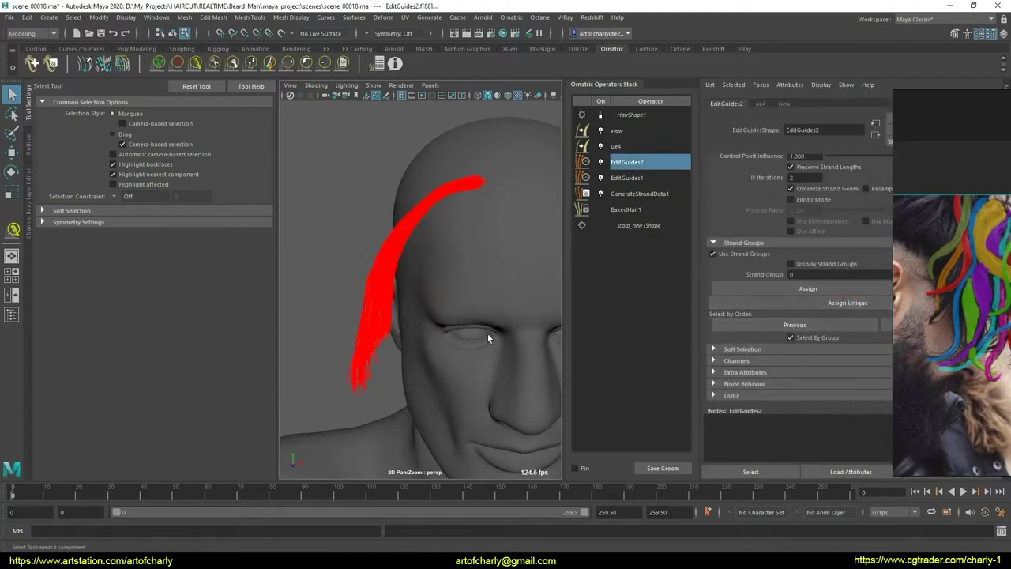
Step: Comb the red lock's tip into a narrow strand down the side of the head
{"action": "mouse_move", "coordinate": [488, 335]}
{"action": "left_mouse_down", "text": "alt"}
{"action": "mouse_move", "coordinate": [461, 289]}
{"action": "mouse_move", "coordinate": [362, 204]}
{"action": "left_mouse_up", "text": "alt"}
{"action": "left_click", "coordinate": [345, 64]}
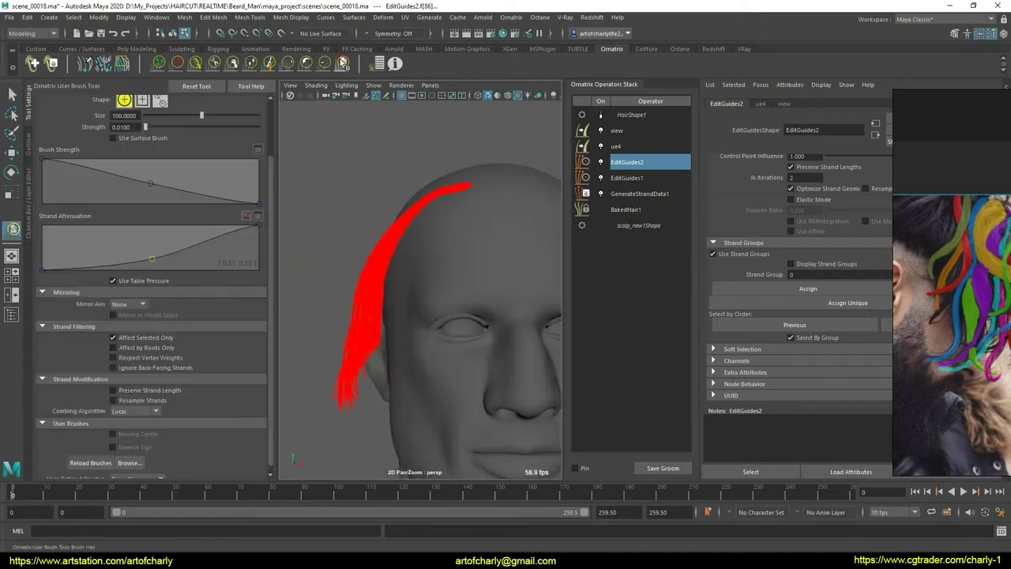
{"action": "mouse_move", "coordinate": [337, 279]}
{"action": "left_mouse_down"}
{"action": "mouse_move", "coordinate": [339, 357]}
{"action": "mouse_move", "coordinate": [478, 357]}
{"action": "mouse_move", "coordinate": [440, 372]}
{"action": "left_mouse_up"}
{"action": "key", "text": "q"}
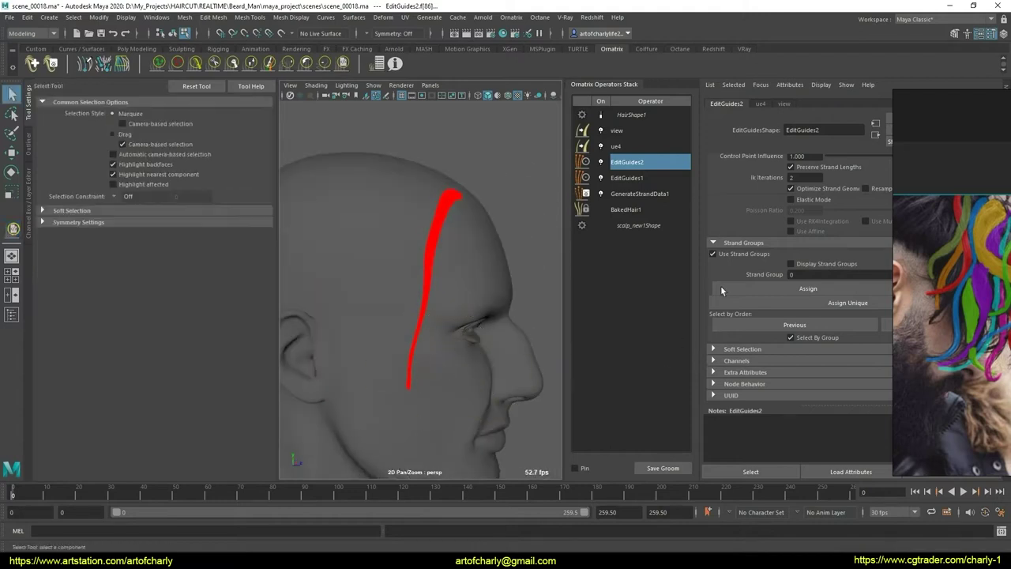
{"action": "scroll", "coordinate": [765, 265], "scroll_direction": "up", "scroll_amount": 4}
{"action": "scroll", "coordinate": [765, 264], "scroll_direction": "up", "scroll_amount": 2}
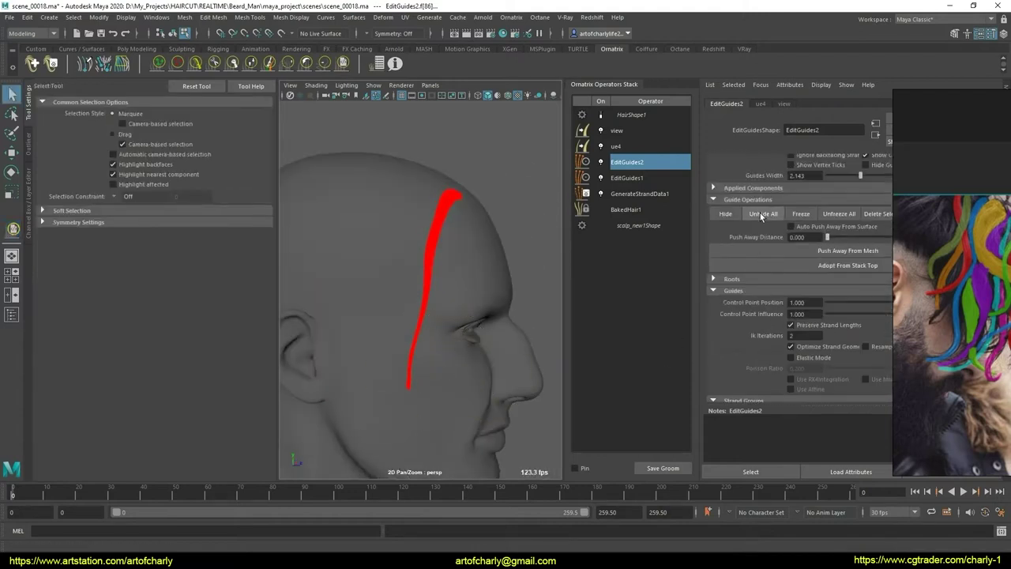
Step: Unhide all the hair guides and orbit to a front view of the head
{"action": "left_click", "coordinate": [760, 213]}
{"action": "mouse_move", "coordinate": [443, 339]}
{"action": "left_mouse_down", "text": "alt"}
{"action": "mouse_move", "coordinate": [484, 339]}
{"action": "mouse_move", "coordinate": [463, 406]}
{"action": "mouse_move", "coordinate": [519, 356]}
{"action": "left_mouse_up", "text": "alt"}
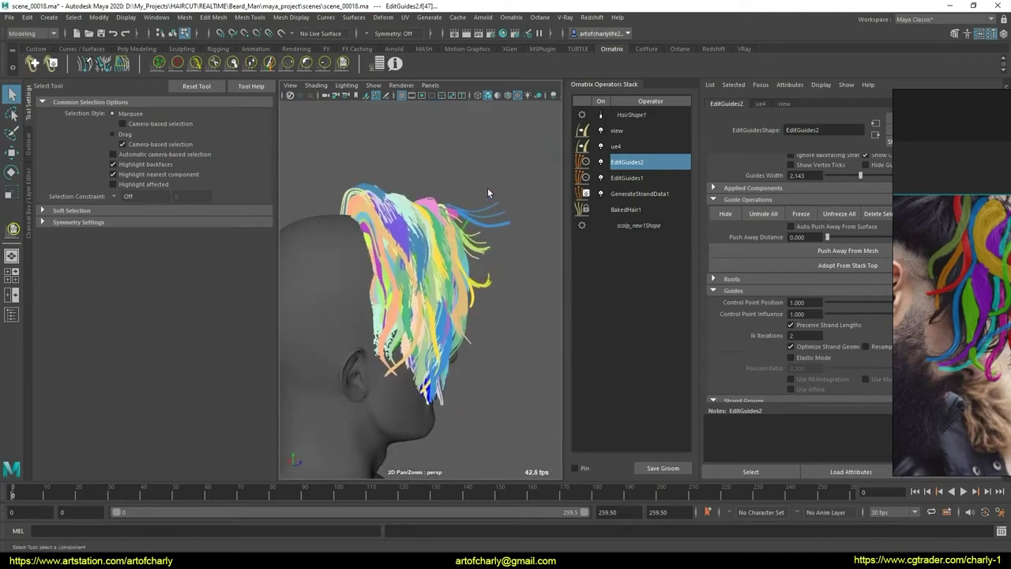
{"action": "mouse_move", "coordinate": [504, 255]}
{"action": "left_mouse_down", "text": "alt"}
{"action": "mouse_move", "coordinate": [300, 260]}
{"action": "mouse_move", "coordinate": [369, 249]}
{"action": "left_mouse_up", "text": "alt"}
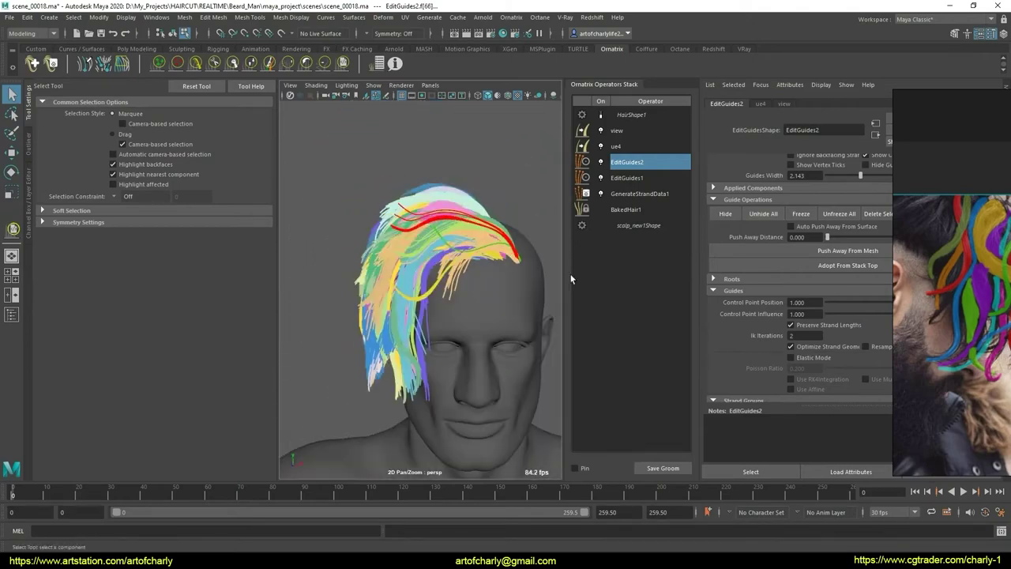
{"action": "scroll", "coordinate": [747, 235], "scroll_direction": "up", "scroll_amount": 3}
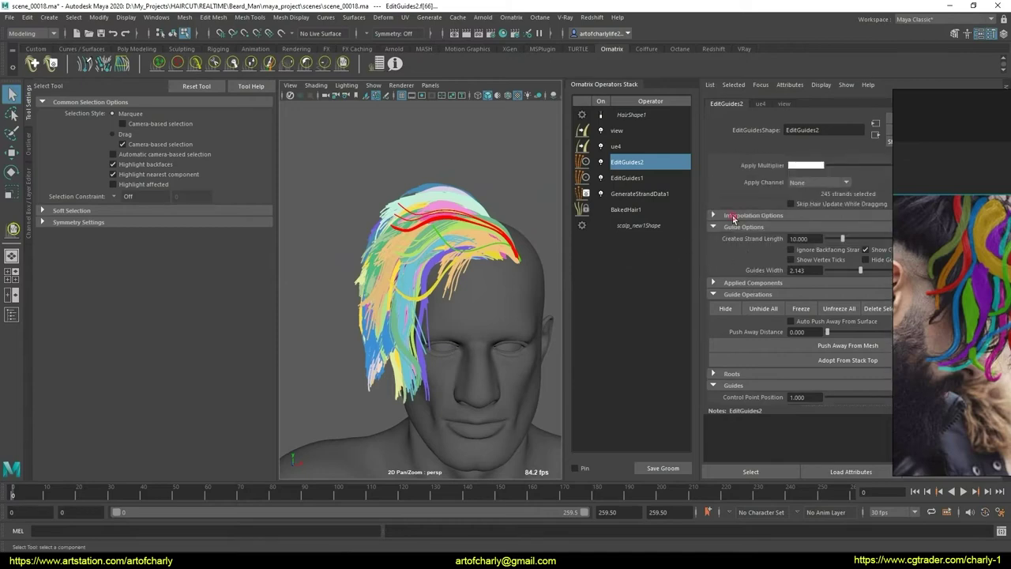
{"action": "left_click", "coordinate": [734, 216]}
{"action": "left_click", "coordinate": [734, 218]}
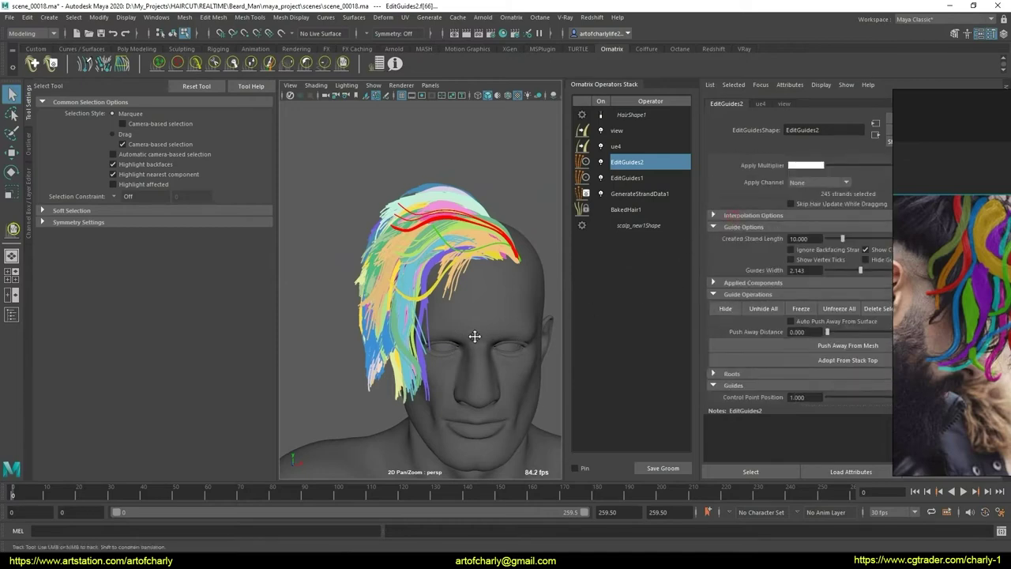
{"action": "mouse_move", "coordinate": [474, 337]}
{"action": "left_mouse_down", "text": "alt"}
{"action": "mouse_move", "coordinate": [372, 334]}
{"action": "mouse_move", "coordinate": [440, 413]}
{"action": "mouse_move", "coordinate": [450, 302]}
{"action": "left_mouse_up", "text": "alt"}
{"action": "scroll", "coordinate": [443, 335], "scroll_direction": "up", "scroll_amount": 5}
{"action": "scroll", "coordinate": [450, 302], "scroll_direction": "up", "scroll_amount": 3}
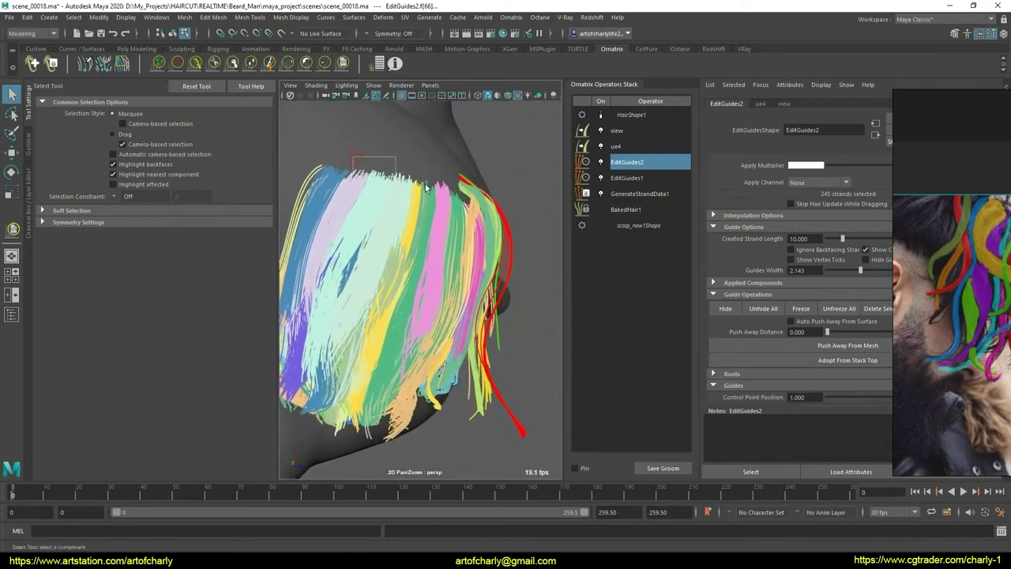
Step: Marquee-select a large block of guides over the crown
{"action": "left_click_drag", "start_coordinate": [353, 156], "coordinate": [447, 192]}
{"action": "scroll", "coordinate": [849, 285], "scroll_direction": "down", "scroll_amount": 5}
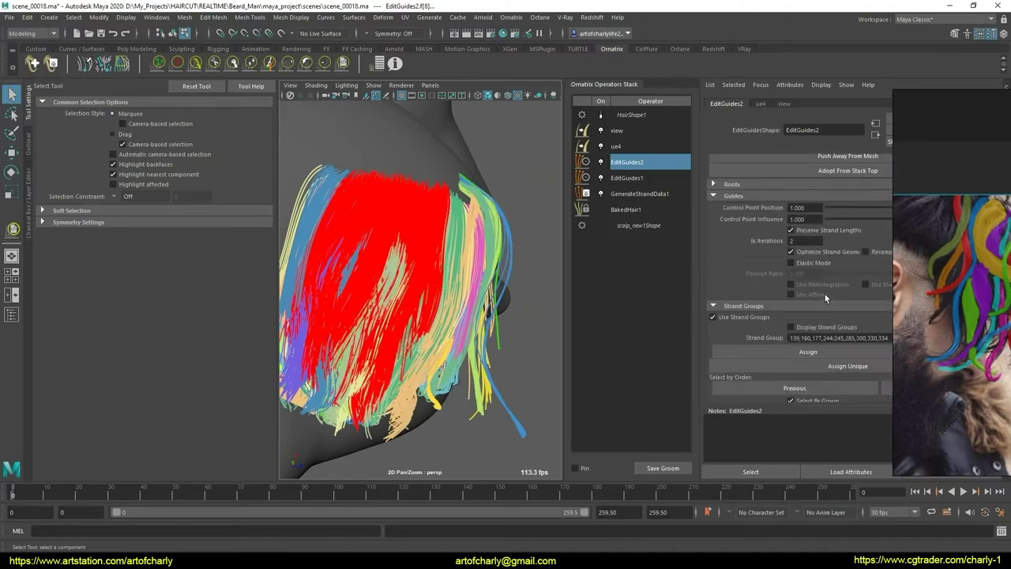
{"action": "mouse_move", "coordinate": [359, 308]}
{"action": "left_mouse_down", "text": "alt"}
{"action": "mouse_move", "coordinate": [355, 289]}
{"action": "mouse_move", "coordinate": [459, 316]}
{"action": "left_mouse_up", "text": "alt"}
{"action": "scroll", "coordinate": [354, 289], "scroll_direction": "down", "scroll_amount": 3}
{"action": "scroll", "coordinate": [426, 316], "scroll_direction": "up", "scroll_amount": 5}
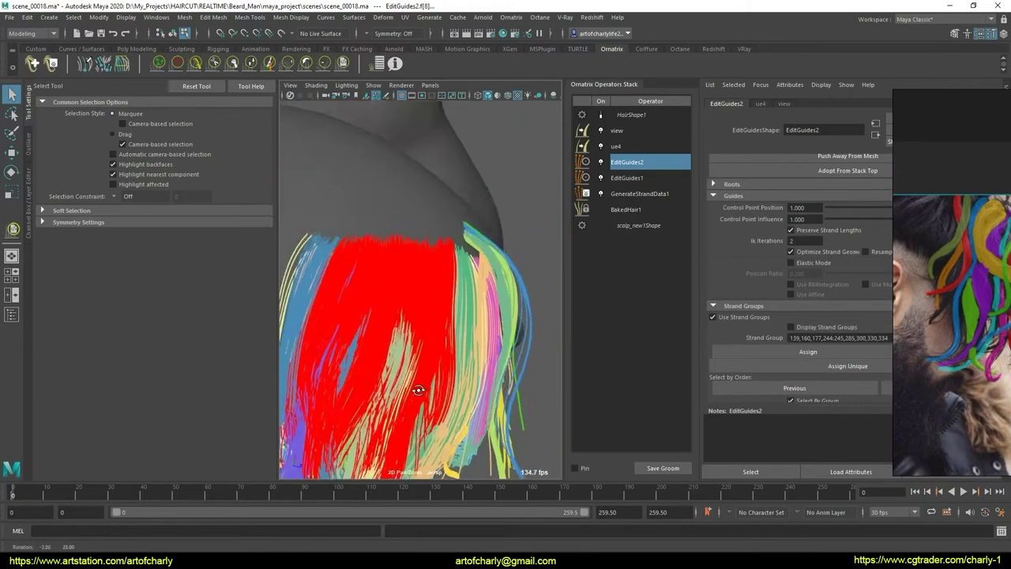
{"action": "mouse_move", "coordinate": [483, 273]}
{"action": "left_mouse_down", "text": "alt"}
{"action": "mouse_move", "coordinate": [429, 262]}
{"action": "mouse_move", "coordinate": [435, 244]}
{"action": "mouse_move", "coordinate": [406, 230]}
{"action": "mouse_move", "coordinate": [451, 233]}
{"action": "mouse_move", "coordinate": [451, 282]}
{"action": "mouse_move", "coordinate": [385, 252]}
{"action": "mouse_move", "coordinate": [398, 255]}
{"action": "mouse_move", "coordinate": [418, 237]}
{"action": "mouse_move", "coordinate": [395, 203]}
{"action": "mouse_move", "coordinate": [365, 261]}
{"action": "mouse_move", "coordinate": [347, 244]}
{"action": "left_mouse_up", "text": "alt"}
{"action": "scroll", "coordinate": [405, 276], "scroll_direction": "up", "scroll_amount": 3}
Step: Comb the red strands back up over the crown with the Ornatrix brush
{"action": "left_click", "coordinate": [343, 63]}
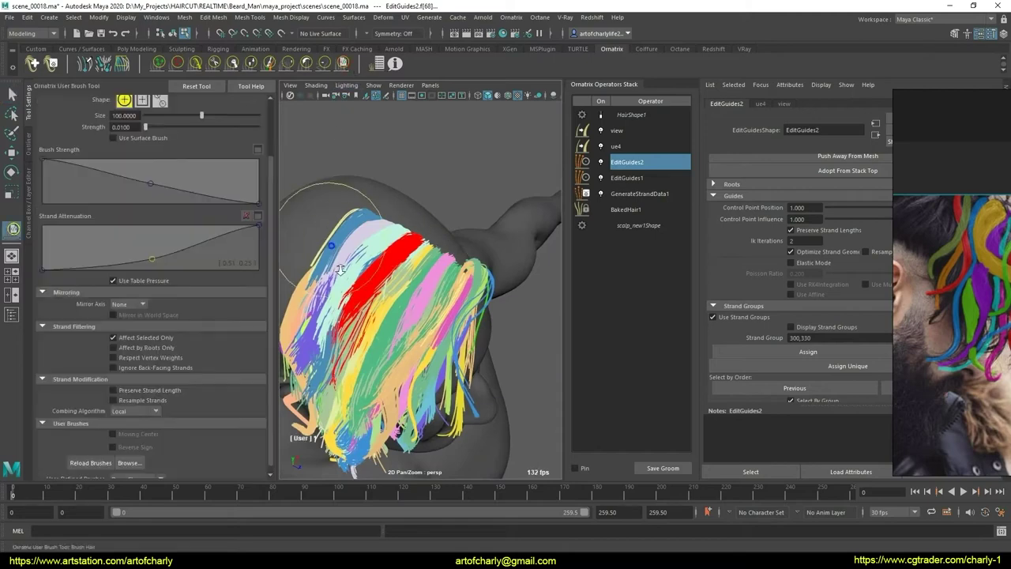
{"action": "scroll", "coordinate": [341, 269], "scroll_direction": "up", "scroll_amount": 2}
{"action": "middle_click_drag", "start_coordinate": [341, 270], "coordinate": [403, 248], "text": "alt"}
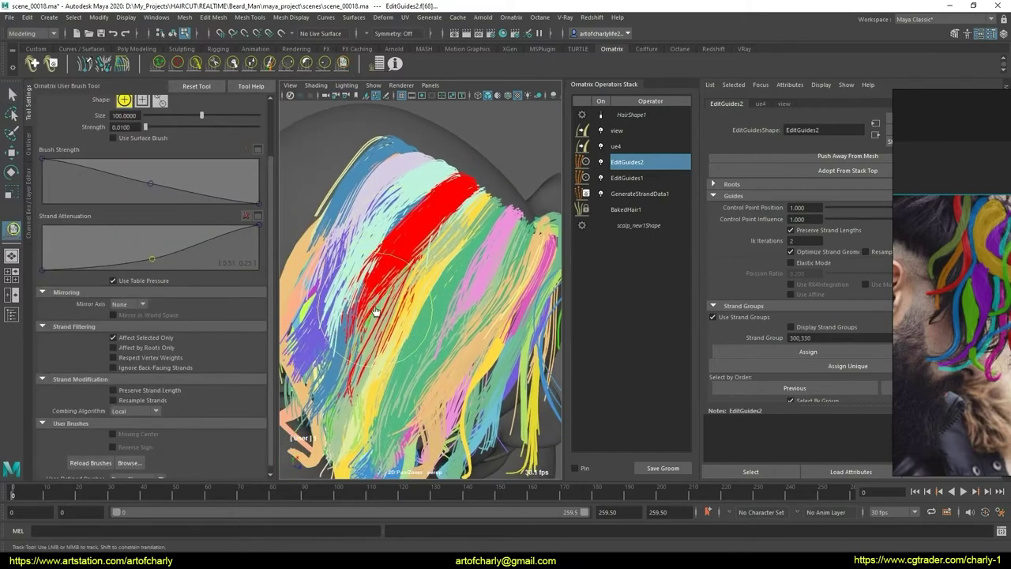
{"action": "mouse_move", "coordinate": [385, 291]}
{"action": "left_mouse_down"}
{"action": "mouse_move", "coordinate": [436, 241]}
{"action": "mouse_move", "coordinate": [435, 301]}
{"action": "left_mouse_up"}
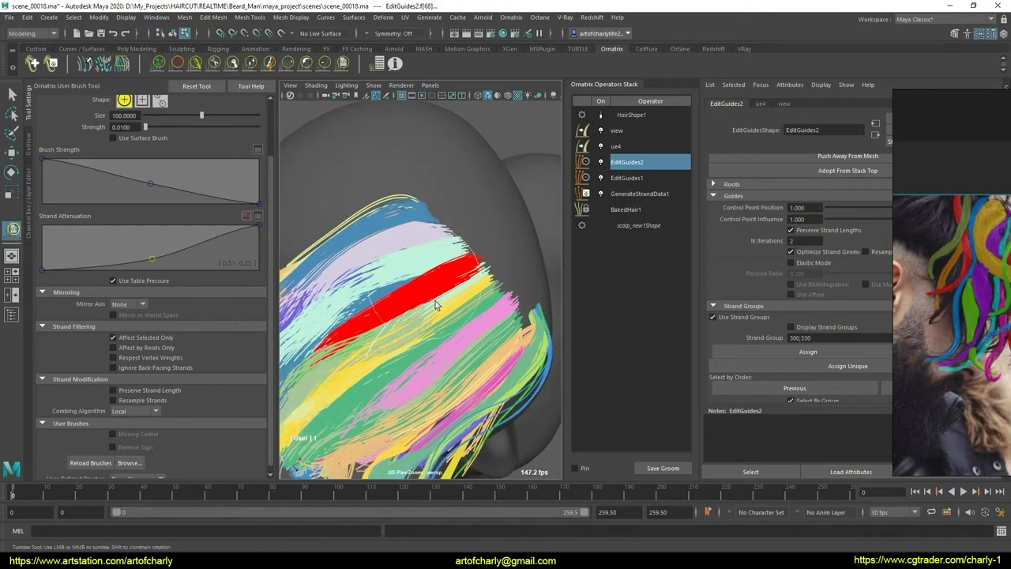
{"action": "left_click", "coordinate": [196, 63]}
{"action": "mouse_move", "coordinate": [395, 206]}
{"action": "left_mouse_down", "text": "alt"}
{"action": "mouse_move", "coordinate": [420, 262]}
{"action": "mouse_move", "coordinate": [376, 262]}
{"action": "mouse_move", "coordinate": [424, 258]}
{"action": "mouse_move", "coordinate": [427, 284]}
{"action": "mouse_move", "coordinate": [474, 316]}
{"action": "left_mouse_up", "text": "alt"}
{"action": "right_click_drag", "start_coordinate": [474, 316], "coordinate": [491, 331], "text": "alt"}
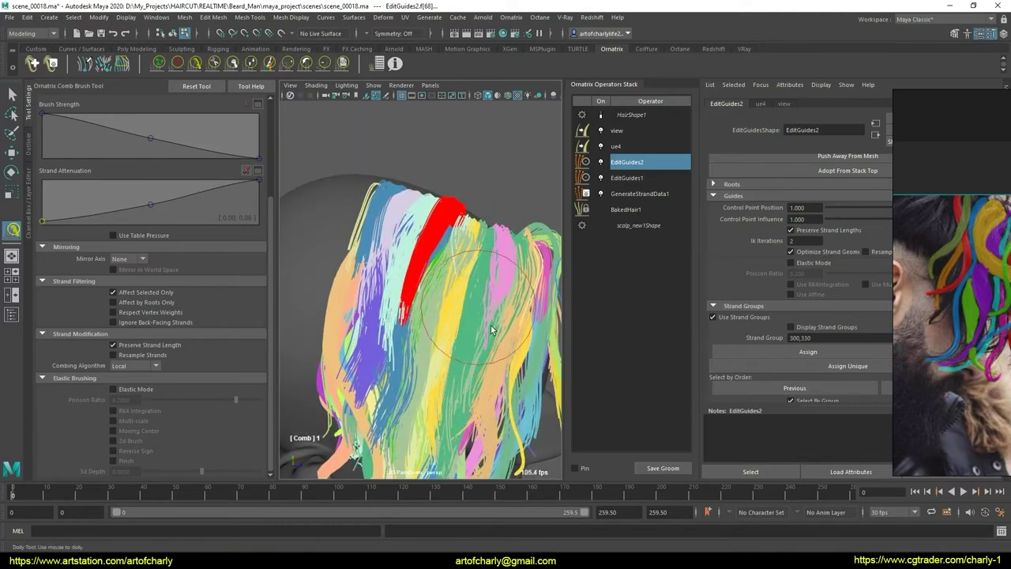
{"action": "mouse_move", "coordinate": [455, 303]}
{"action": "left_mouse_down", "text": "alt"}
{"action": "mouse_move", "coordinate": [324, 228]}
{"action": "mouse_move", "coordinate": [374, 233]}
{"action": "left_mouse_up", "text": "alt"}
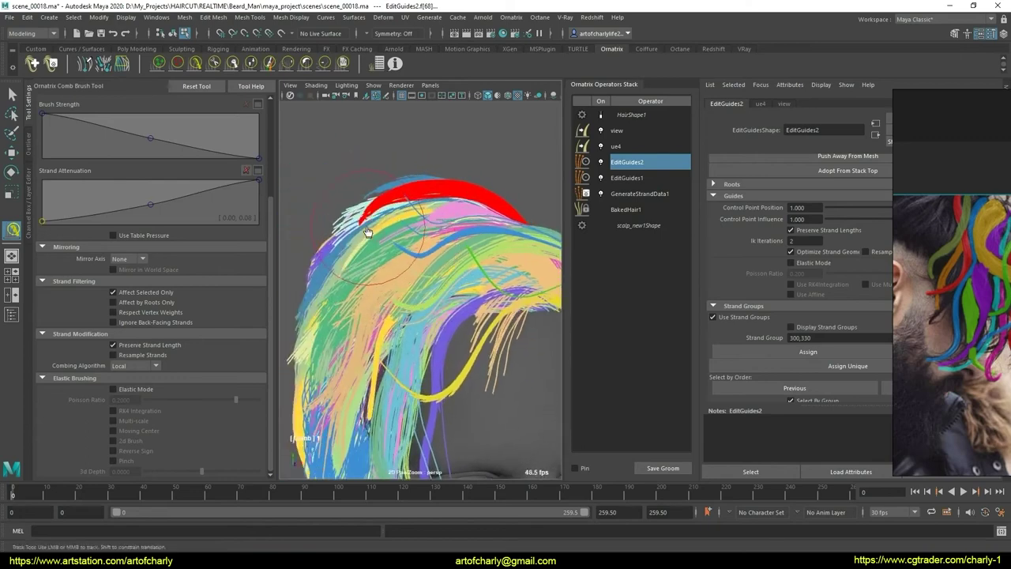
{"action": "left_click_drag", "start_coordinate": [467, 276], "coordinate": [720, 217], "text": "alt"}
{"action": "key", "text": "q"}
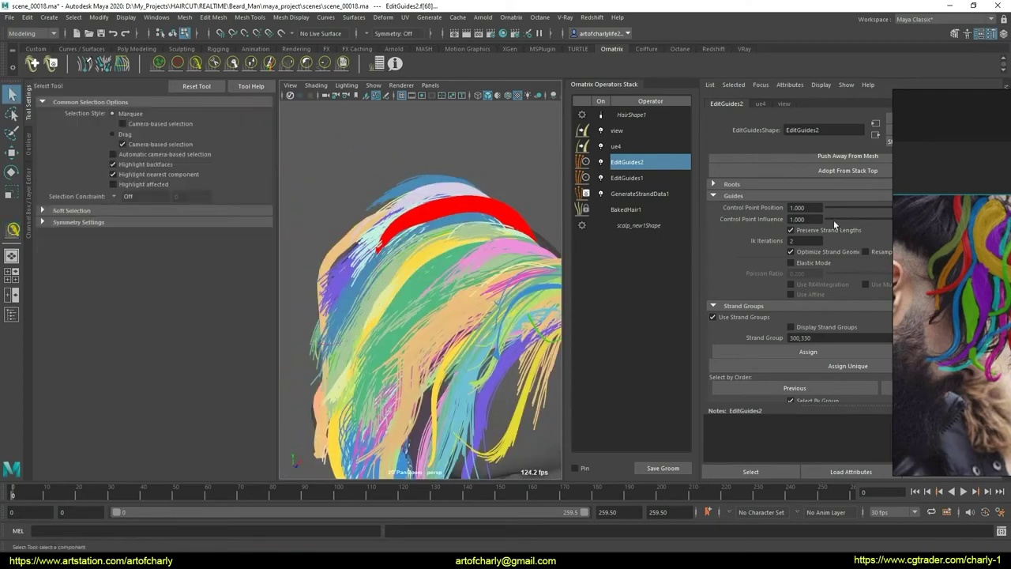
{"action": "scroll", "coordinate": [843, 296], "scroll_direction": "up", "scroll_amount": 5}
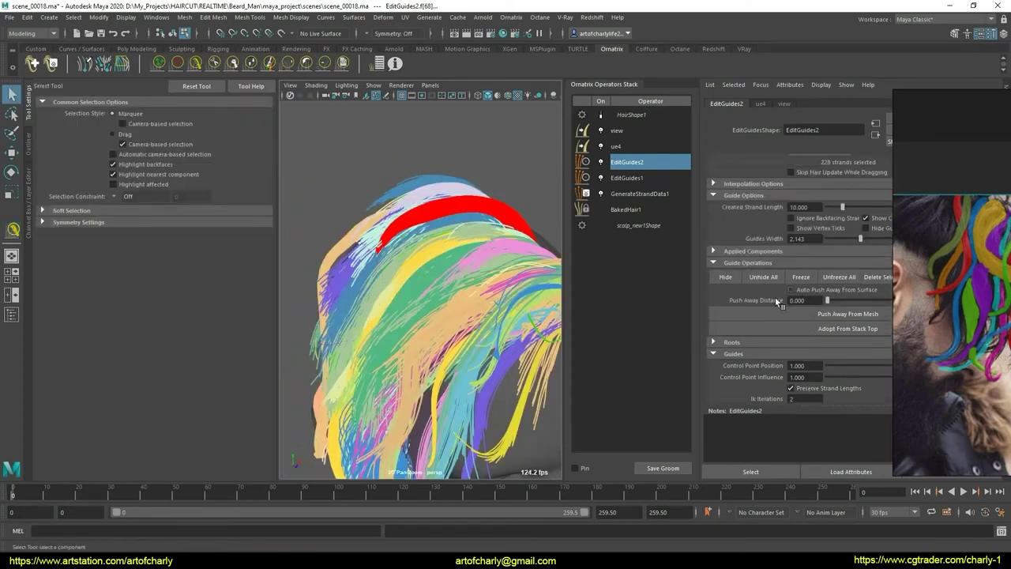
Step: Hide the selected guides and reselect EditGuides2 in the Operators Stack
{"action": "left_click", "coordinate": [725, 279]}
{"action": "mouse_move", "coordinate": [418, 261]}
{"action": "left_mouse_down", "text": "alt"}
{"action": "mouse_move", "coordinate": [444, 316]}
{"action": "mouse_move", "coordinate": [496, 307]}
{"action": "mouse_move", "coordinate": [449, 269]}
{"action": "left_mouse_up", "text": "alt"}
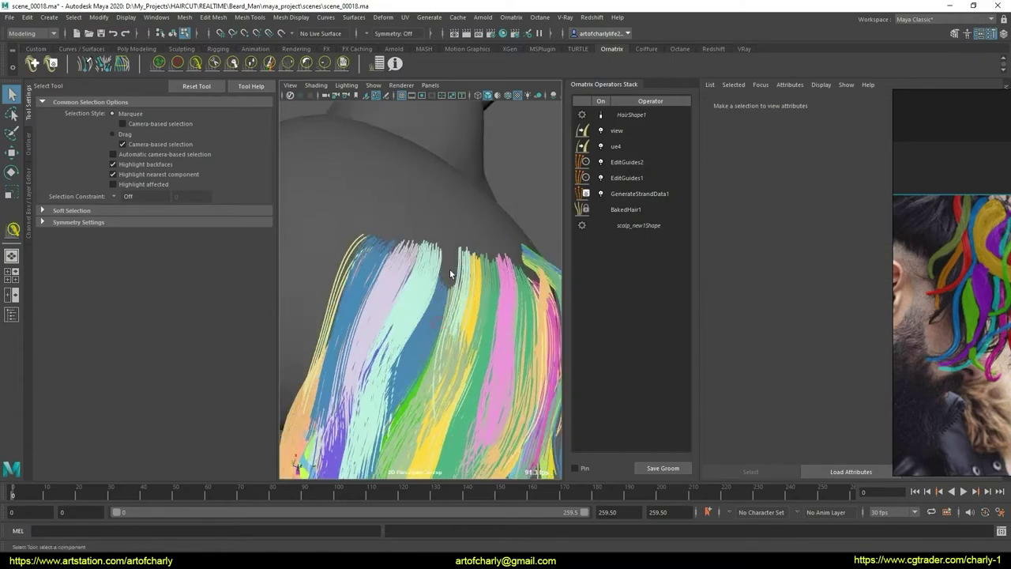
{"action": "right_click_drag", "start_coordinate": [450, 269], "coordinate": [458, 340], "text": "alt"}
{"action": "left_click_drag", "start_coordinate": [458, 340], "coordinate": [451, 241], "text": "alt"}
{"action": "left_click", "coordinate": [626, 162]}
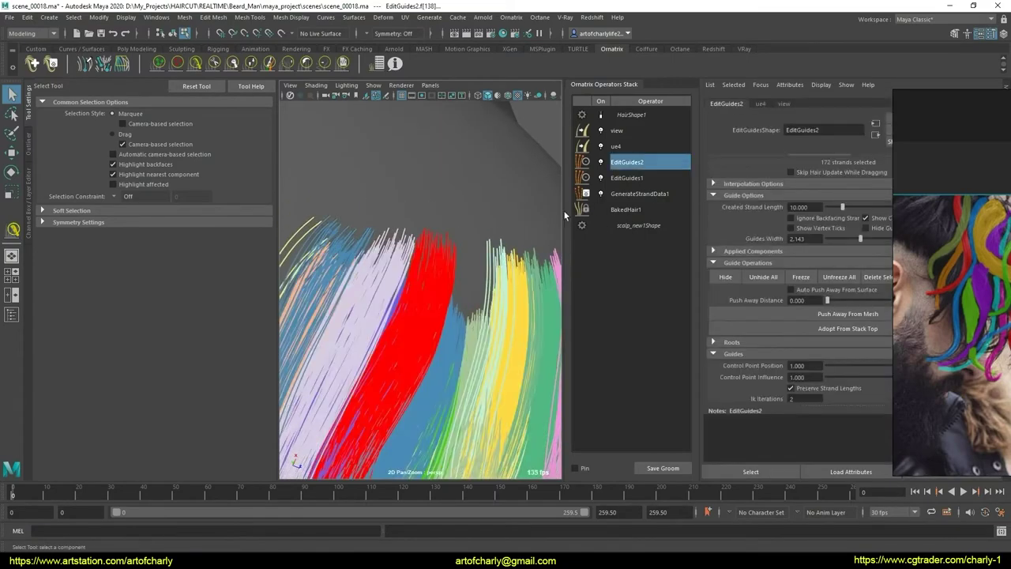
{"action": "mouse_move", "coordinate": [564, 214]}
{"action": "left_mouse_down", "text": "alt"}
{"action": "mouse_move", "coordinate": [395, 293]}
{"action": "mouse_move", "coordinate": [388, 244]}
{"action": "mouse_move", "coordinate": [452, 201]}
{"action": "left_mouse_up", "text": "alt"}
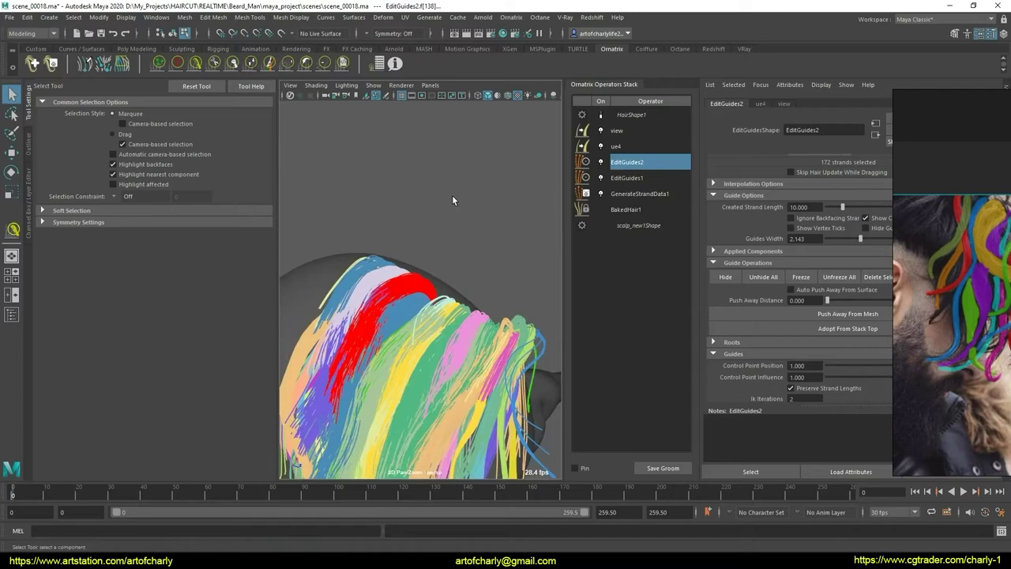
Step: Recomb the crown guides with the User Brush and Comb Brush tools
{"action": "left_click", "coordinate": [344, 63]}
{"action": "mouse_move", "coordinate": [351, 356]}
{"action": "left_mouse_down", "text": "alt"}
{"action": "mouse_move", "coordinate": [445, 322]}
{"action": "mouse_move", "coordinate": [397, 353]}
{"action": "mouse_move", "coordinate": [419, 335]}
{"action": "mouse_move", "coordinate": [395, 301]}
{"action": "mouse_move", "coordinate": [402, 276]}
{"action": "mouse_move", "coordinate": [372, 332]}
{"action": "mouse_move", "coordinate": [447, 324]}
{"action": "mouse_move", "coordinate": [495, 249]}
{"action": "left_mouse_up", "text": "alt"}
{"action": "left_click", "coordinate": [197, 63]}
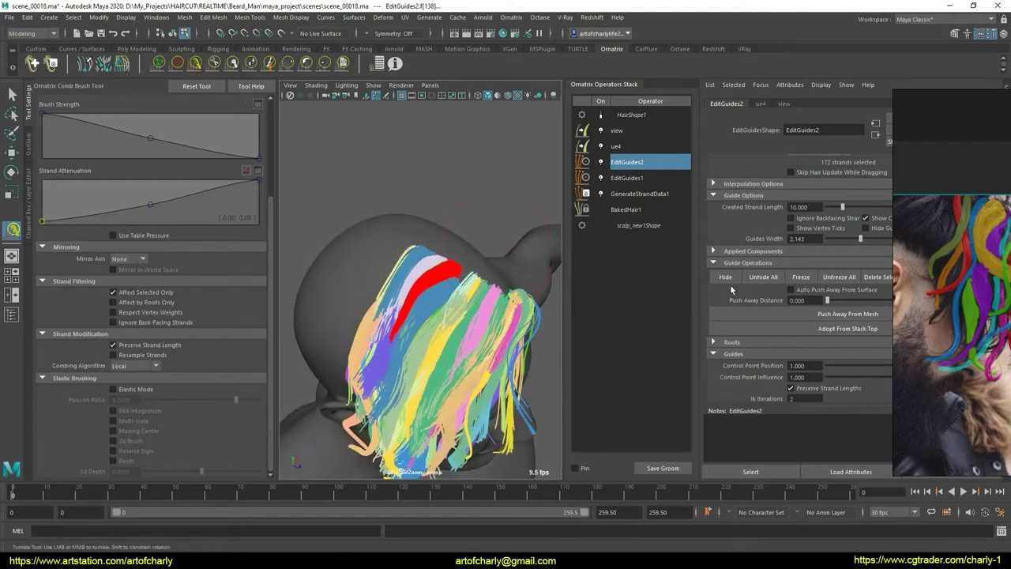
{"action": "mouse_move", "coordinate": [440, 286]}
{"action": "left_mouse_down", "text": "alt"}
{"action": "mouse_move", "coordinate": [443, 339]}
{"action": "mouse_move", "coordinate": [443, 324]}
{"action": "left_mouse_up", "text": "alt"}
{"action": "key", "text": "q"}
{"action": "scroll", "coordinate": [443, 339], "scroll_direction": "up", "scroll_amount": 5}
{"action": "scroll", "coordinate": [443, 324], "scroll_direction": "down", "scroll_amount": 3}
Step: Reselect EditGuides2 and recomb the red group into a thin band over the top
{"action": "left_click", "coordinate": [406, 213]}
{"action": "left_click_drag", "start_coordinate": [407, 214], "coordinate": [445, 273], "text": "alt"}
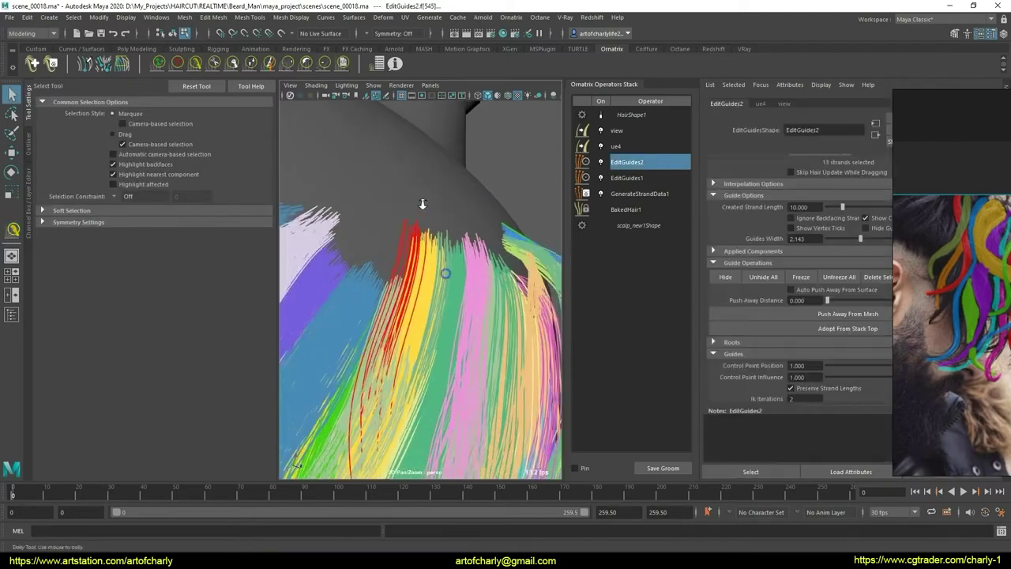
{"action": "scroll", "coordinate": [734, 276], "scroll_direction": "down", "scroll_amount": 3}
{"action": "scroll", "coordinate": [775, 276], "scroll_direction": "down", "scroll_amount": 3}
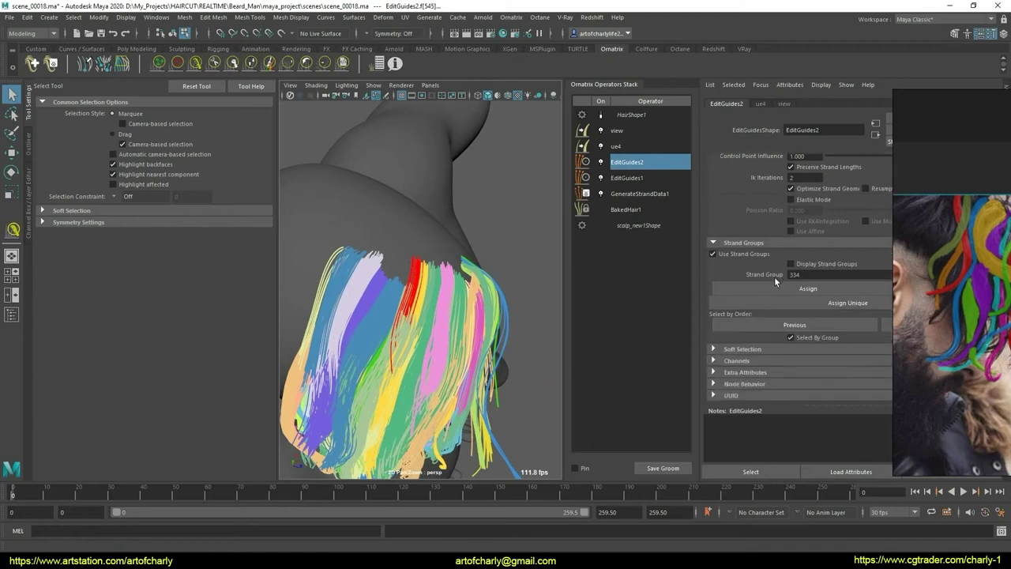
{"action": "left_click_drag", "start_coordinate": [411, 269], "coordinate": [326, 93], "text": "alt"}
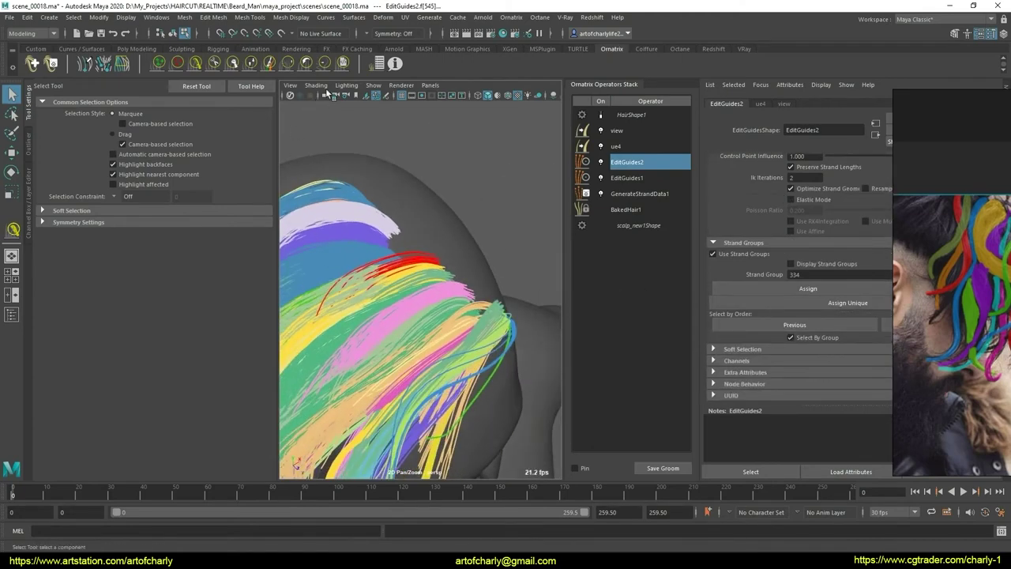
{"action": "left_click", "coordinate": [342, 63]}
{"action": "mouse_move", "coordinate": [356, 316]}
{"action": "left_mouse_down", "text": "alt"}
{"action": "mouse_move", "coordinate": [384, 331]}
{"action": "mouse_move", "coordinate": [440, 311]}
{"action": "mouse_move", "coordinate": [390, 290]}
{"action": "mouse_move", "coordinate": [356, 288]}
{"action": "mouse_move", "coordinate": [347, 300]}
{"action": "mouse_move", "coordinate": [340, 286]}
{"action": "mouse_move", "coordinate": [491, 264]}
{"action": "left_mouse_up", "text": "alt"}
{"action": "left_click", "coordinate": [195, 64]}
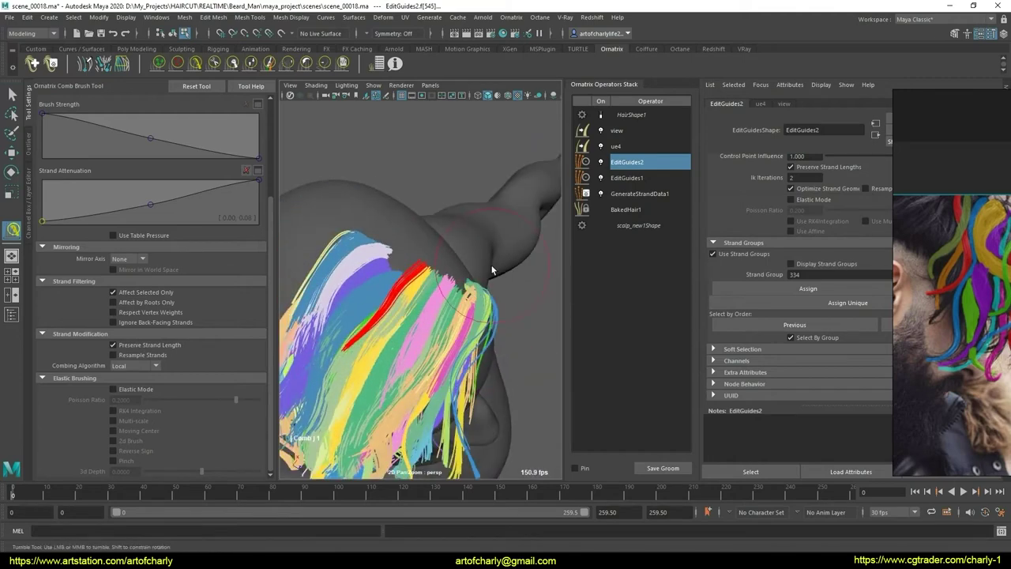
Step: Clear the selection, reselect EditGuides2, and comb the guides from several angles
{"action": "key", "text": "q"}
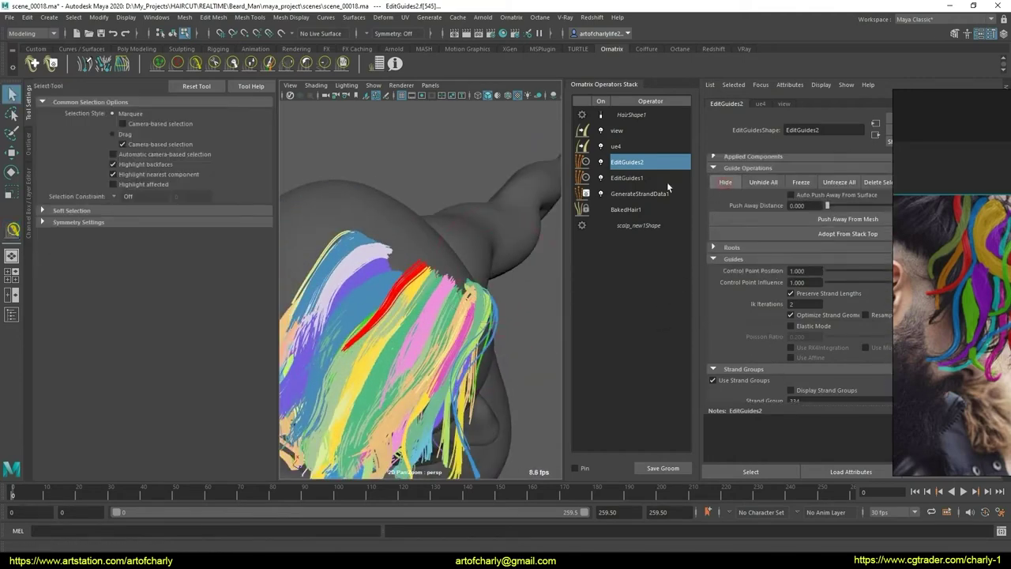
{"action": "left_click", "coordinate": [426, 269]}
{"action": "mouse_move", "coordinate": [426, 269]}
{"action": "left_mouse_down", "text": "alt"}
{"action": "mouse_move", "coordinate": [425, 318]}
{"action": "mouse_move", "coordinate": [429, 253]}
{"action": "mouse_move", "coordinate": [417, 250]}
{"action": "left_mouse_up", "text": "alt"}
{"action": "left_click", "coordinate": [429, 259]}
{"action": "left_click", "coordinate": [196, 64]}
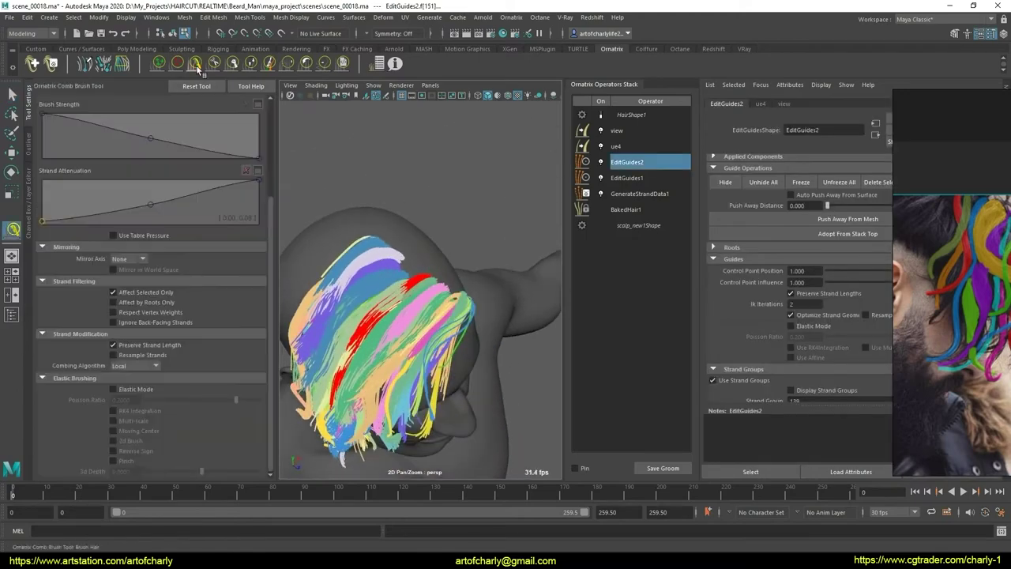
{"action": "left_click_drag", "start_coordinate": [443, 357], "coordinate": [412, 303], "text": "alt"}
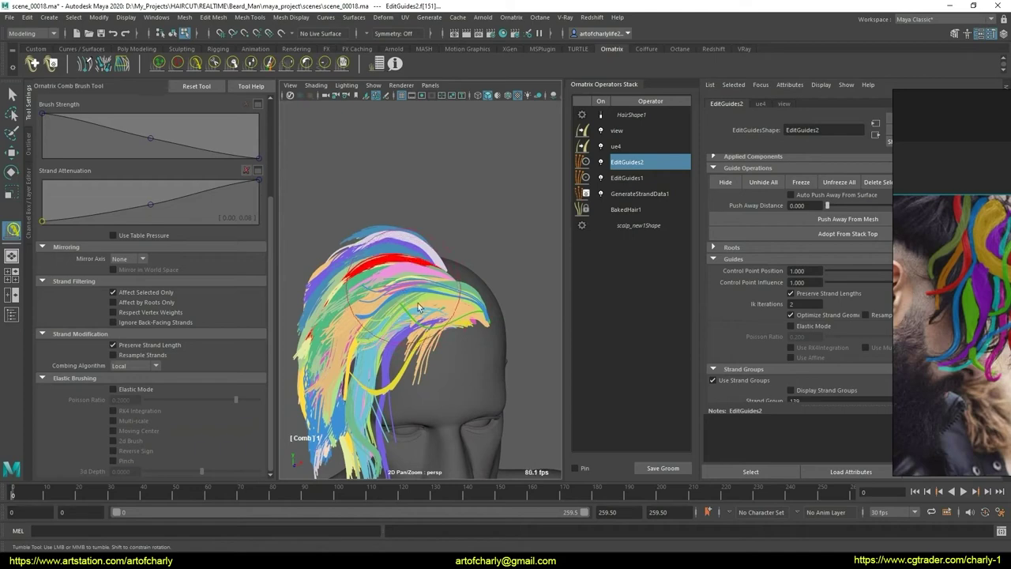
{"action": "left_click_drag", "start_coordinate": [399, 299], "coordinate": [344, 326], "text": "alt"}
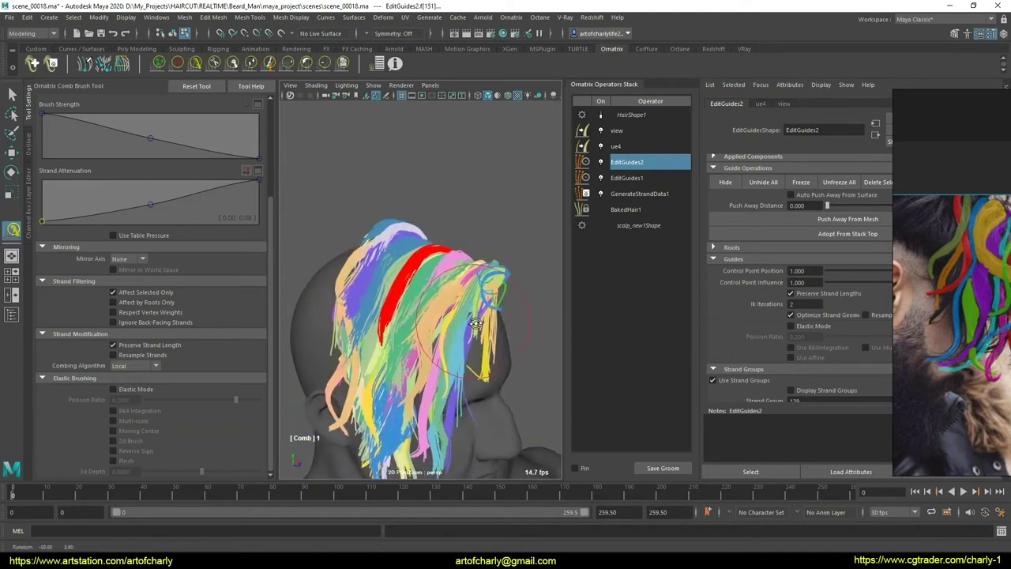
{"action": "mouse_move", "coordinate": [465, 329]}
{"action": "left_mouse_down", "text": "alt"}
{"action": "mouse_move", "coordinate": [421, 317]}
{"action": "mouse_move", "coordinate": [458, 293]}
{"action": "mouse_move", "coordinate": [854, 250]}
{"action": "left_mouse_up", "text": "alt"}
{"action": "left_click_drag", "start_coordinate": [553, 268], "coordinate": [452, 309], "text": "alt"}
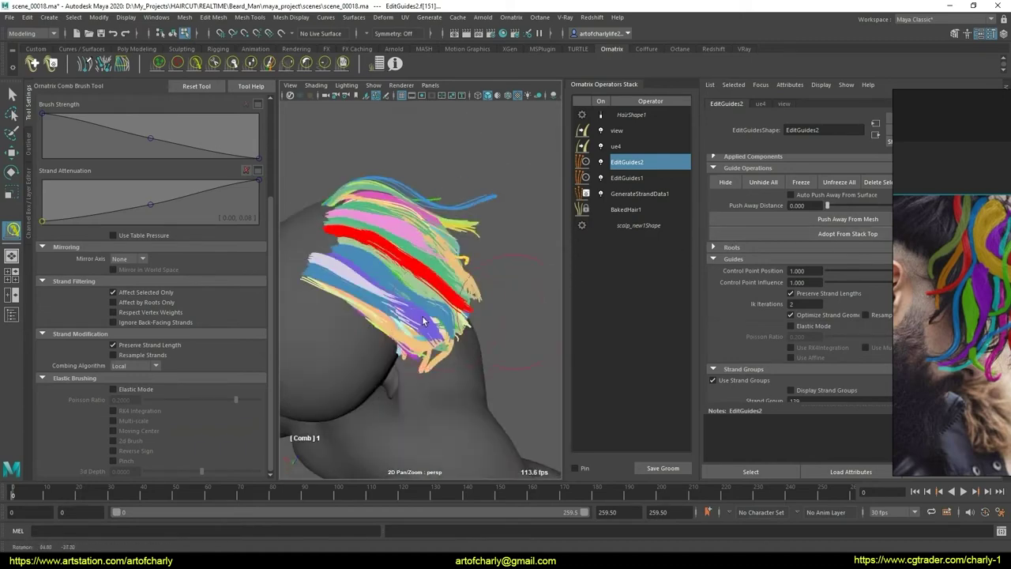
{"action": "scroll", "coordinate": [452, 309], "scroll_direction": "up", "scroll_amount": 5}
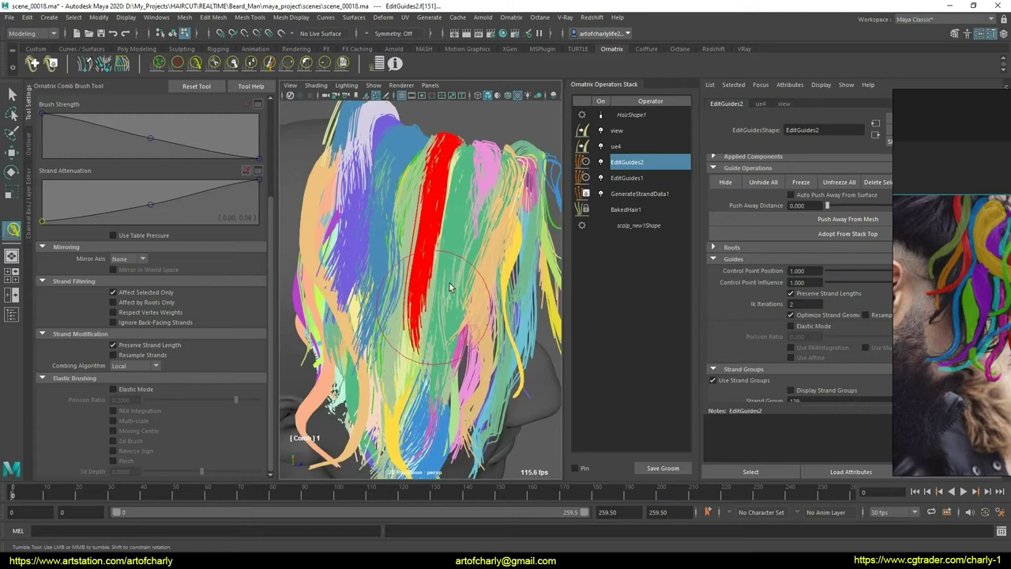
{"action": "left_click", "coordinate": [387, 97]}
Step: Reshape the lower part of the red strand with the User Brush
{"action": "left_click", "coordinate": [346, 65]}
{"action": "left_click", "coordinate": [382, 63]}
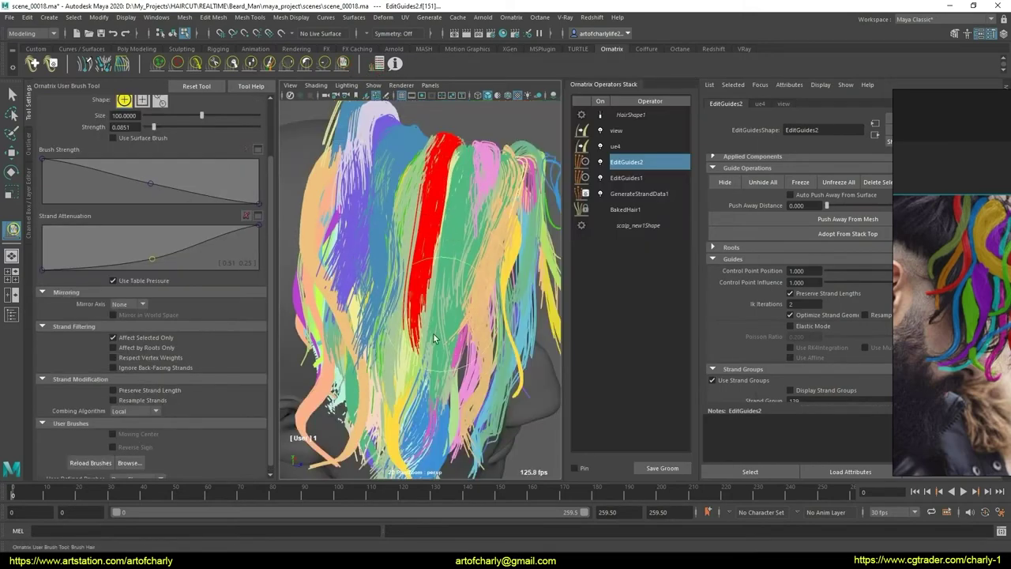
{"action": "left_click_drag", "start_coordinate": [420, 312], "coordinate": [451, 300]}
{"action": "key", "text": "q"}
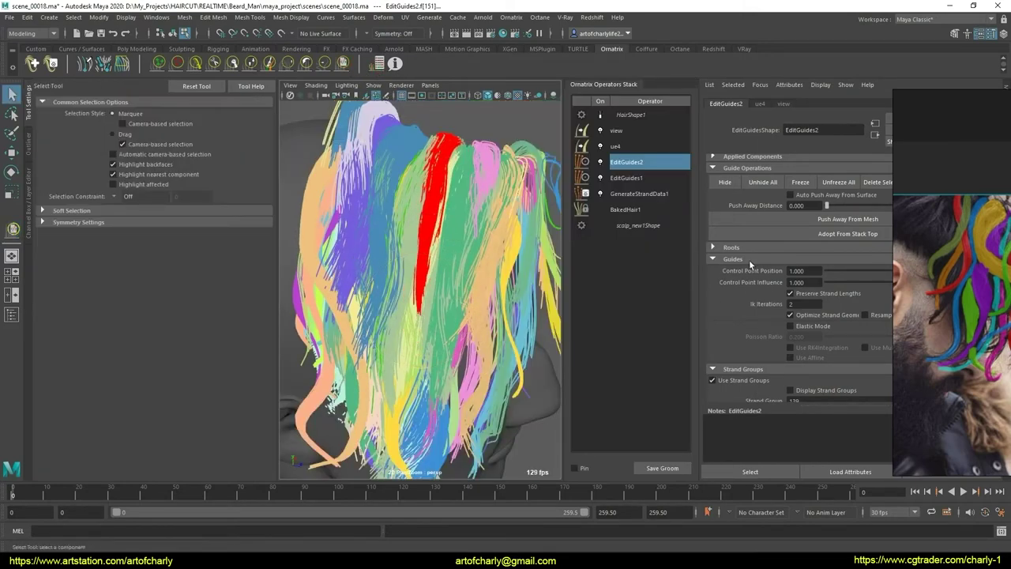
{"action": "left_click", "coordinate": [483, 241]}
{"action": "scroll", "coordinate": [443, 332], "scroll_direction": "down", "scroll_amount": 3}
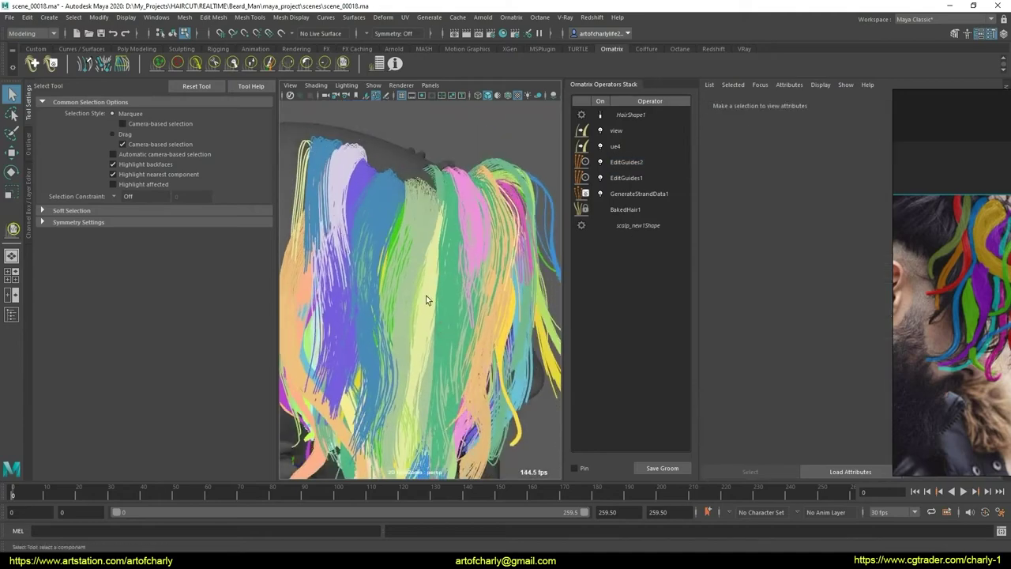
{"action": "middle_click_drag", "start_coordinate": [426, 296], "coordinate": [419, 319], "text": "alt"}
{"action": "mouse_move", "coordinate": [418, 319]}
{"action": "left_mouse_down", "text": "alt"}
{"action": "mouse_move", "coordinate": [411, 223]}
{"action": "mouse_move", "coordinate": [425, 277]}
{"action": "mouse_move", "coordinate": [358, 275]}
{"action": "mouse_move", "coordinate": [348, 284]}
{"action": "left_mouse_up", "text": "alt"}
Step: Push the red guides down behind the blue hair at the back of the head
{"action": "left_click", "coordinate": [411, 224]}
{"action": "left_click", "coordinate": [197, 69]}
{"action": "mouse_move", "coordinate": [281, 198]}
{"action": "left_mouse_down", "text": "alt"}
{"action": "mouse_move", "coordinate": [439, 272]}
{"action": "mouse_move", "coordinate": [395, 205]}
{"action": "left_mouse_up", "text": "alt"}
{"action": "left_click", "coordinate": [342, 63]}
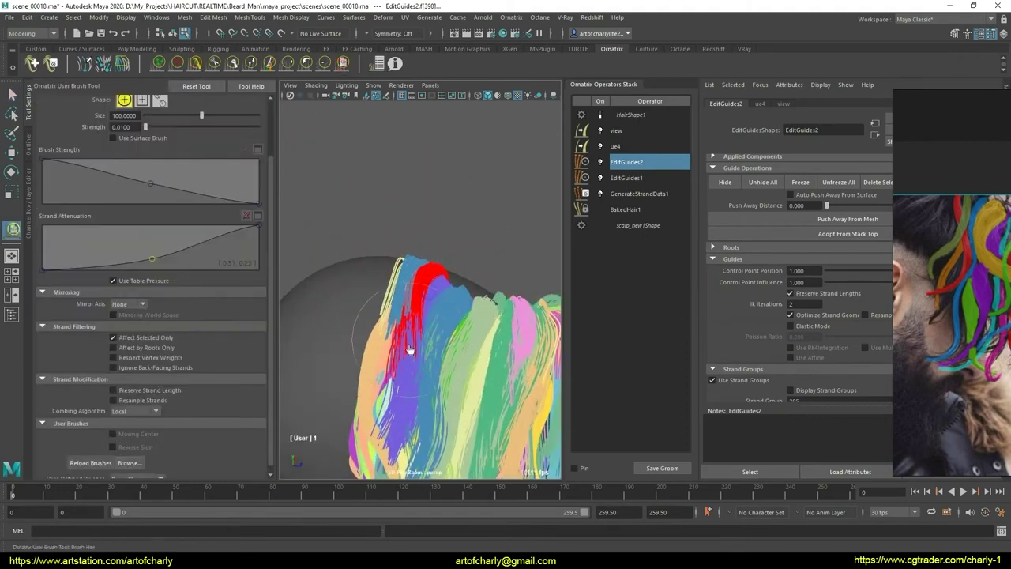
{"action": "left_click_drag", "start_coordinate": [409, 350], "coordinate": [379, 313]}
{"action": "left_click_drag", "start_coordinate": [393, 332], "coordinate": [379, 285], "text": "alt"}
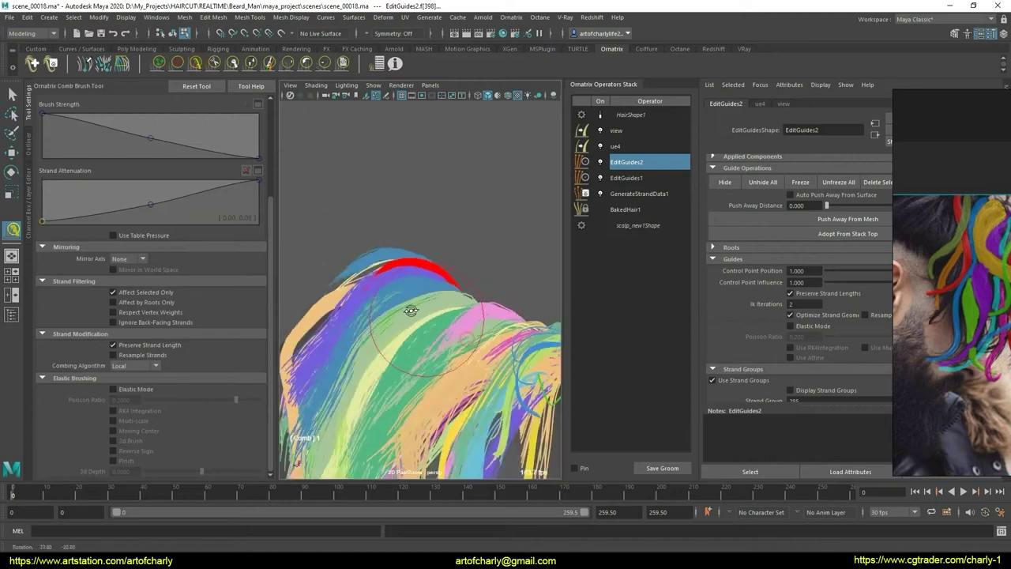
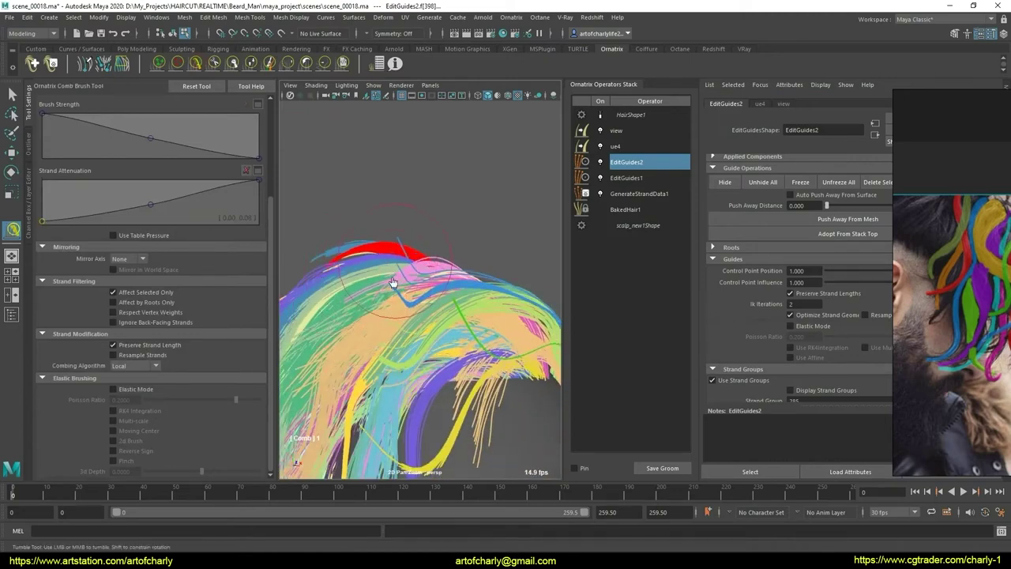
Step: Look down on the crown and comb the crown guide strands backward
{"action": "mouse_move", "coordinate": [353, 302]}
{"action": "left_mouse_down", "text": "alt"}
{"action": "mouse_move", "coordinate": [423, 318]}
{"action": "mouse_move", "coordinate": [474, 300]}
{"action": "left_mouse_up", "text": "alt"}
{"action": "key", "text": "q"}
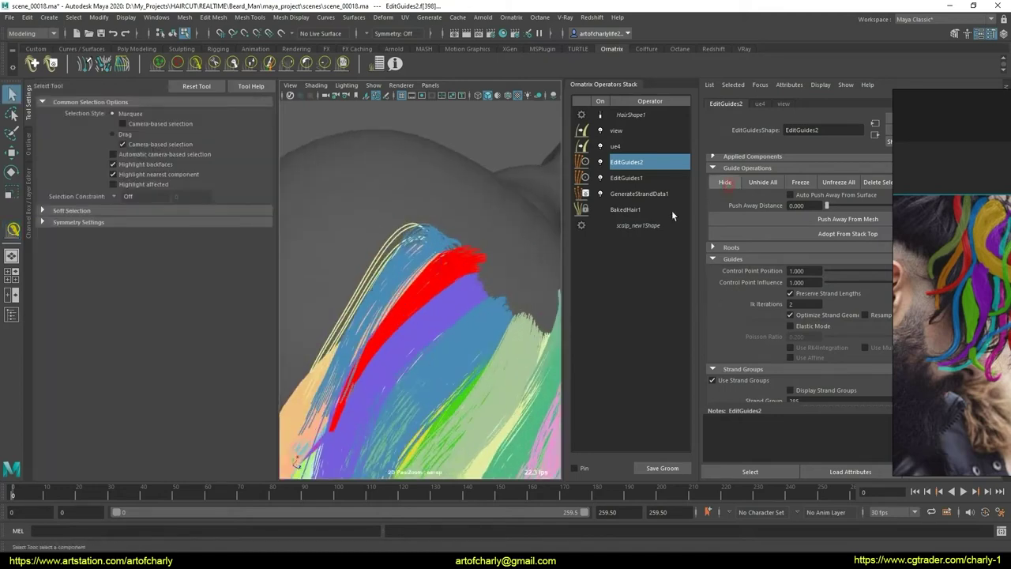
{"action": "left_click_drag", "start_coordinate": [545, 245], "coordinate": [487, 271], "text": "alt"}
{"action": "mouse_move", "coordinate": [470, 210]}
{"action": "left_mouse_down", "text": "alt"}
{"action": "mouse_move", "coordinate": [453, 292]}
{"action": "mouse_move", "coordinate": [422, 251]}
{"action": "mouse_move", "coordinate": [370, 253]}
{"action": "mouse_move", "coordinate": [428, 271]}
{"action": "mouse_move", "coordinate": [399, 269]}
{"action": "left_mouse_up", "text": "alt"}
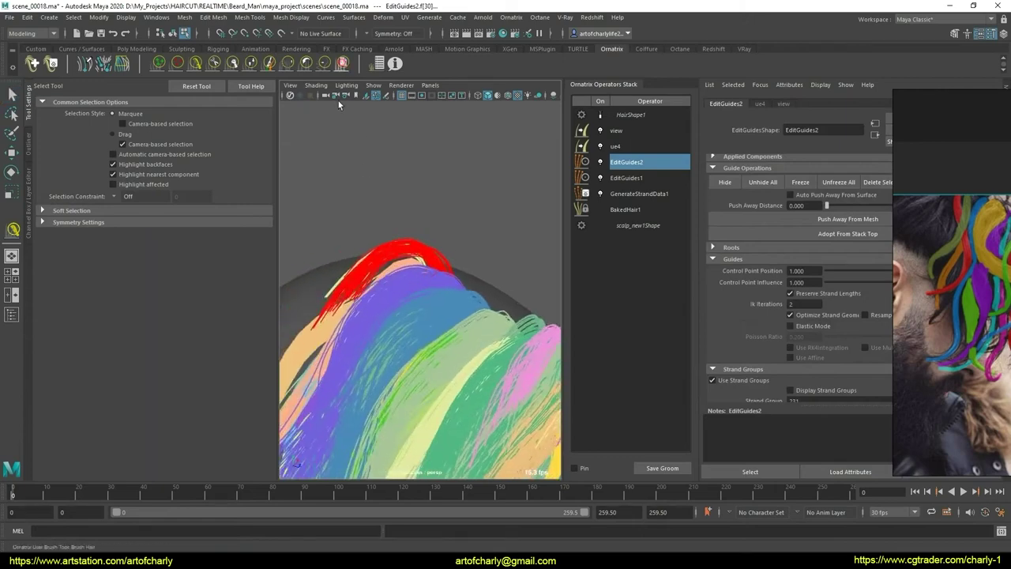
{"action": "key", "text": "y"}
{"action": "left_click", "coordinate": [197, 68]}
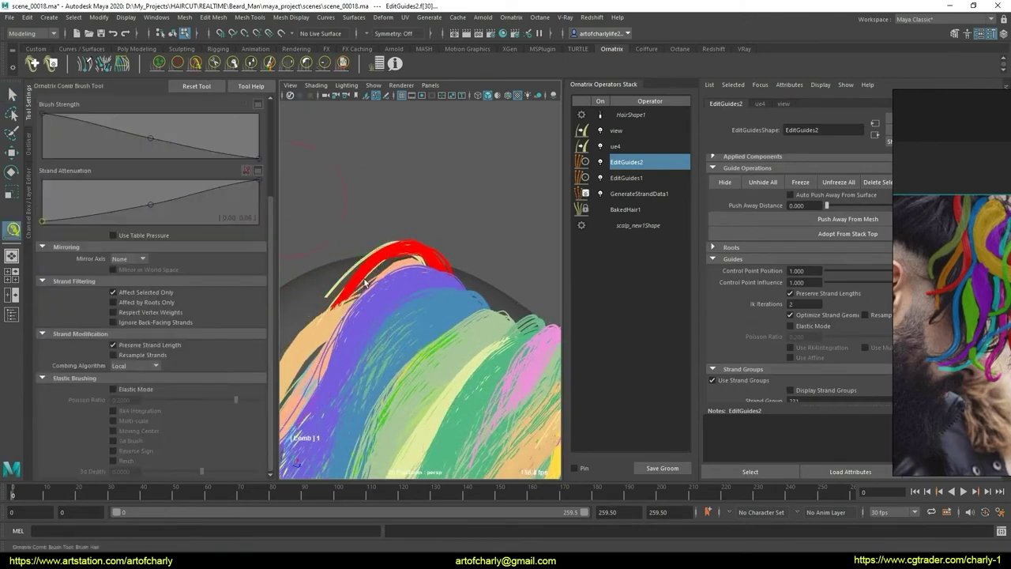
Step: Select the crown guide strands in EditGuides2 and shape them with the User Brush
{"action": "left_click_drag", "start_coordinate": [349, 286], "coordinate": [344, 272], "text": "alt"}
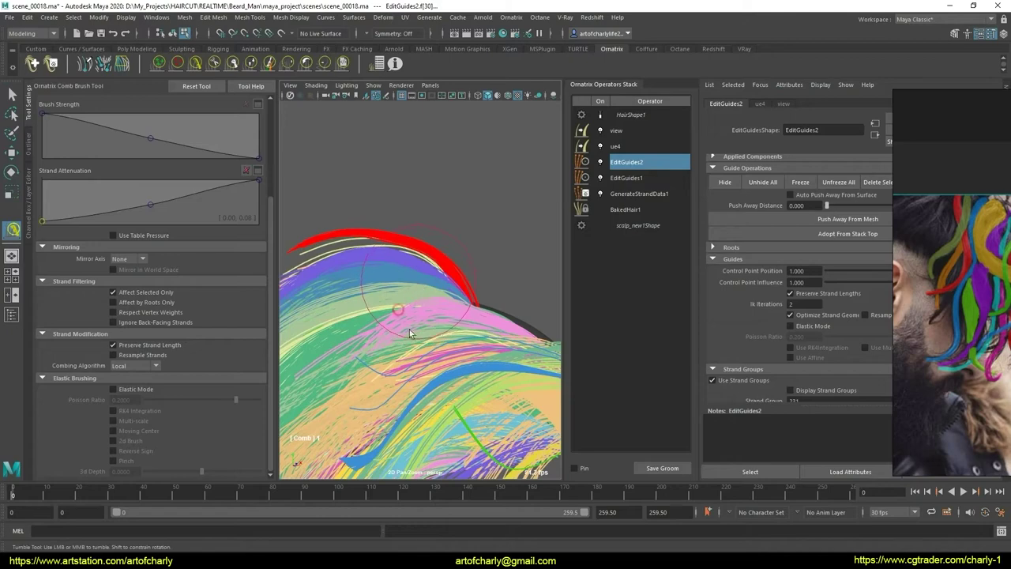
{"action": "left_click_drag", "start_coordinate": [409, 329], "coordinate": [442, 316], "text": "alt"}
{"action": "key", "text": "q"}
{"action": "mouse_move", "coordinate": [444, 273]}
{"action": "left_mouse_down", "text": "alt"}
{"action": "mouse_move", "coordinate": [472, 309]}
{"action": "mouse_move", "coordinate": [375, 278]}
{"action": "mouse_move", "coordinate": [400, 254]}
{"action": "left_mouse_up", "text": "alt"}
{"action": "left_click", "coordinate": [422, 289]}
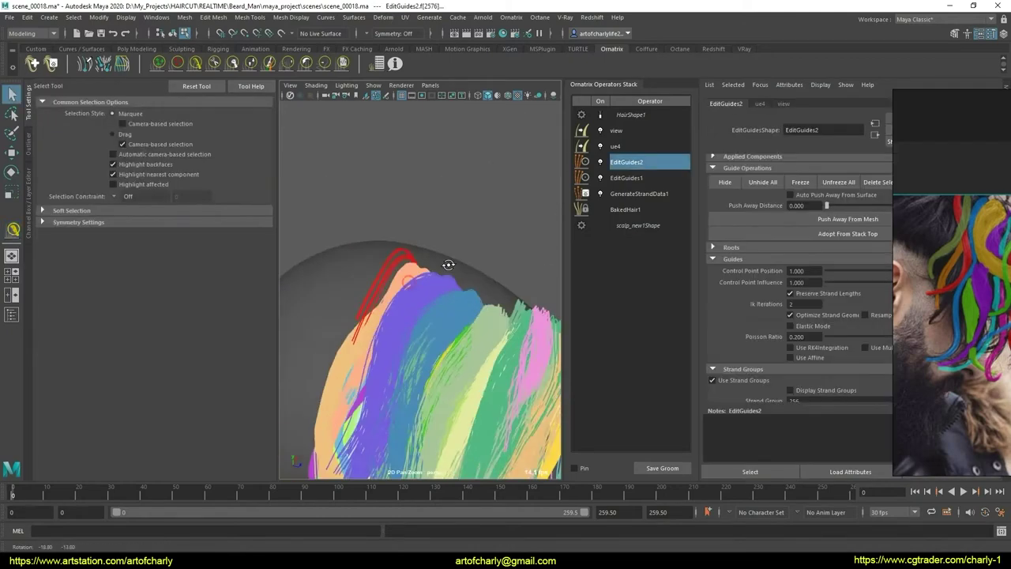
{"action": "left_click", "coordinate": [343, 65]}
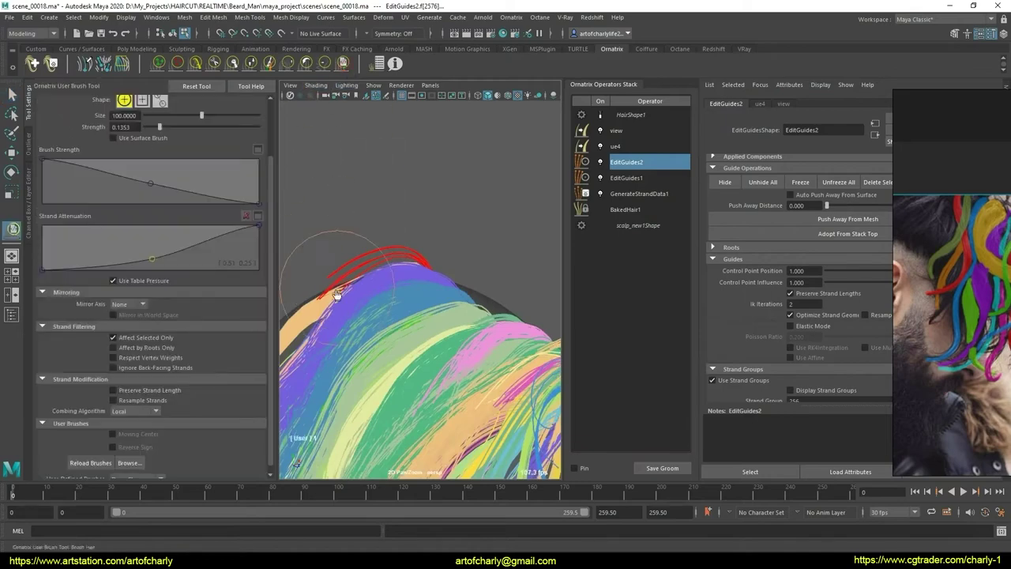
{"action": "key", "text": "q"}
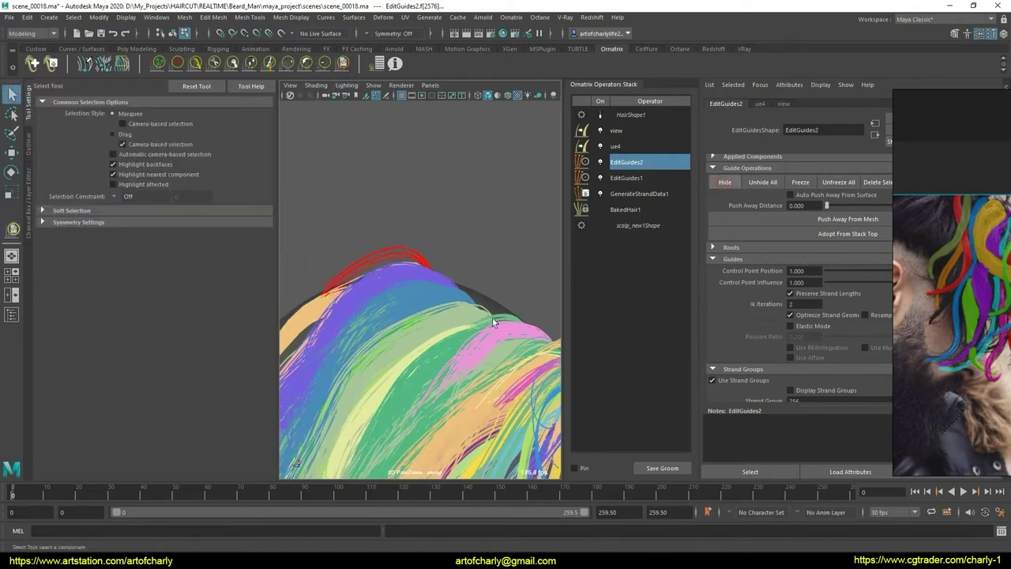
{"action": "left_click", "coordinate": [406, 348]}
Step: Reselect the edited guides and comb the red lock back across the crown
{"action": "mouse_move", "coordinate": [406, 348]}
{"action": "left_mouse_down", "text": "alt"}
{"action": "mouse_move", "coordinate": [405, 370]}
{"action": "mouse_move", "coordinate": [429, 234]}
{"action": "left_mouse_up", "text": "alt"}
{"action": "left_click", "coordinate": [458, 274]}
{"action": "mouse_move", "coordinate": [413, 283]}
{"action": "left_mouse_down", "text": "alt"}
{"action": "mouse_move", "coordinate": [417, 306]}
{"action": "mouse_move", "coordinate": [241, 174]}
{"action": "left_mouse_up", "text": "alt"}
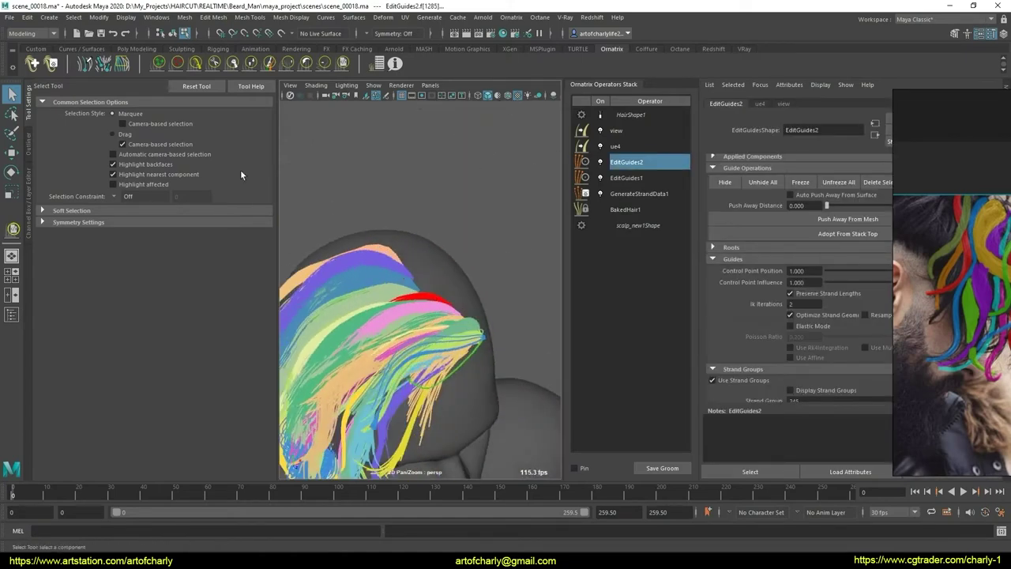
{"action": "left_click", "coordinate": [195, 63]}
{"action": "mouse_move", "coordinate": [371, 340]}
{"action": "left_mouse_down", "text": "alt"}
{"action": "mouse_move", "coordinate": [397, 316]}
{"action": "mouse_move", "coordinate": [361, 326]}
{"action": "left_mouse_up", "text": "alt"}
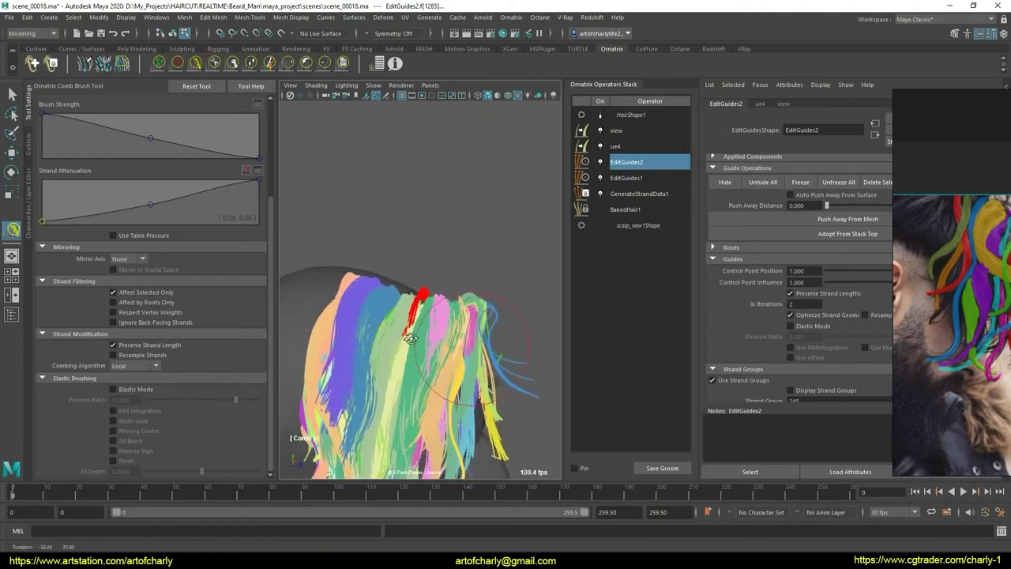
{"action": "left_click", "coordinate": [612, 234]}
Step: Reselect the edited guide strands and check the back of the groom
{"action": "left_click_drag", "start_coordinate": [482, 268], "coordinate": [379, 318], "text": "alt"}
{"action": "key", "text": "q"}
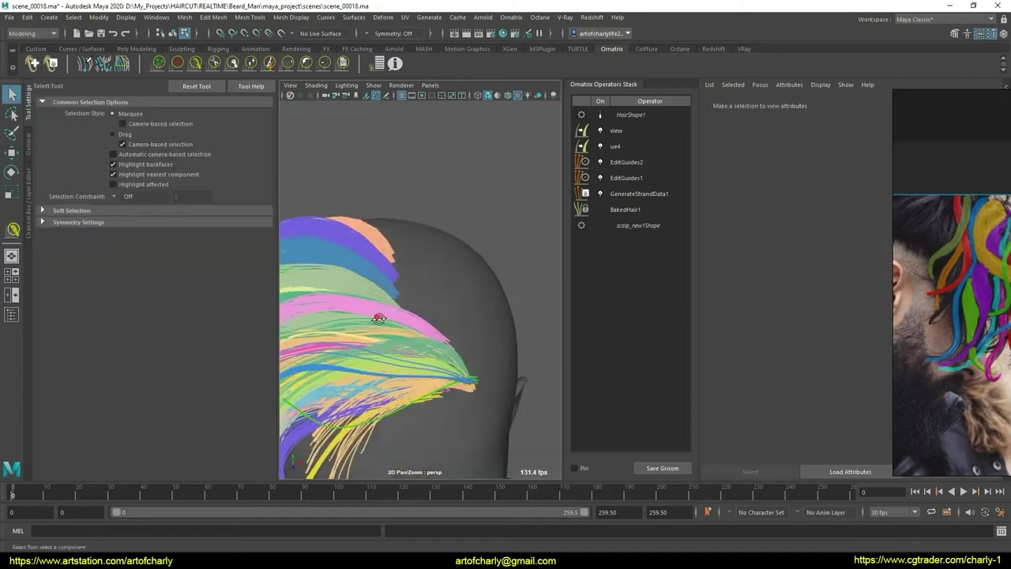
{"action": "mouse_move", "coordinate": [379, 319]}
{"action": "left_mouse_down", "text": "alt"}
{"action": "mouse_move", "coordinate": [418, 381]}
{"action": "mouse_move", "coordinate": [415, 187]}
{"action": "left_mouse_up", "text": "alt"}
{"action": "left_click", "coordinate": [423, 290]}
{"action": "mouse_move", "coordinate": [423, 290]}
{"action": "left_mouse_down", "text": "alt"}
{"action": "mouse_move", "coordinate": [381, 267]}
{"action": "mouse_move", "coordinate": [410, 261]}
{"action": "mouse_move", "coordinate": [400, 271]}
{"action": "mouse_move", "coordinate": [401, 330]}
{"action": "mouse_move", "coordinate": [401, 260]}
{"action": "mouse_move", "coordinate": [361, 276]}
{"action": "mouse_move", "coordinate": [340, 198]}
{"action": "left_mouse_up", "text": "alt"}
Step: Brush the strands around the red lock into place and comb them back
{"action": "key", "text": "y"}
{"action": "left_click_drag", "start_coordinate": [357, 326], "coordinate": [376, 310]}
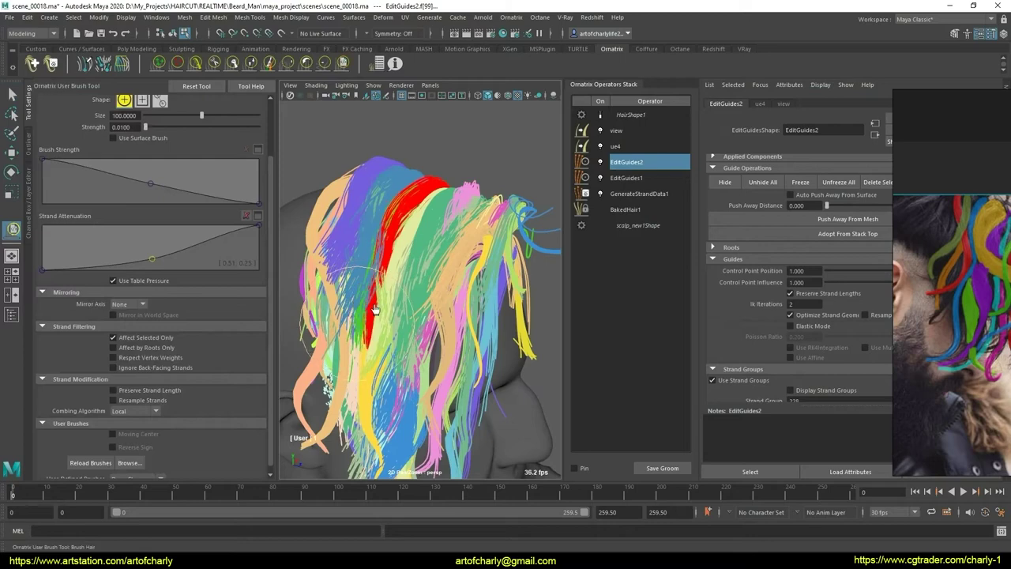
{"action": "left_click", "coordinate": [196, 63]}
{"action": "left_click_drag", "start_coordinate": [350, 260], "coordinate": [434, 276], "text": "alt"}
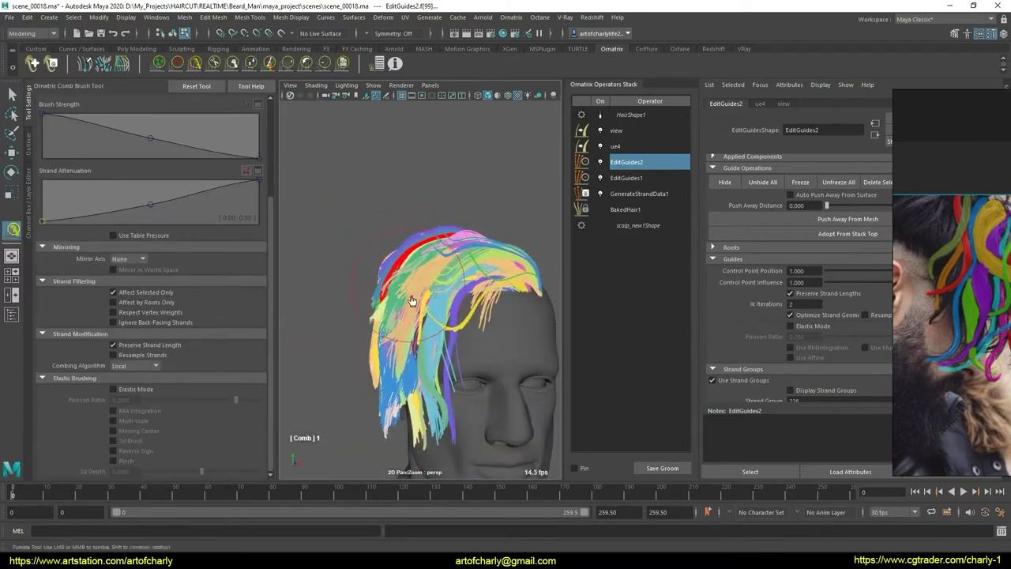
{"action": "mouse_move", "coordinate": [419, 304]}
{"action": "left_mouse_down", "text": "alt"}
{"action": "mouse_move", "coordinate": [418, 321]}
{"action": "mouse_move", "coordinate": [434, 286]}
{"action": "left_mouse_up", "text": "alt"}
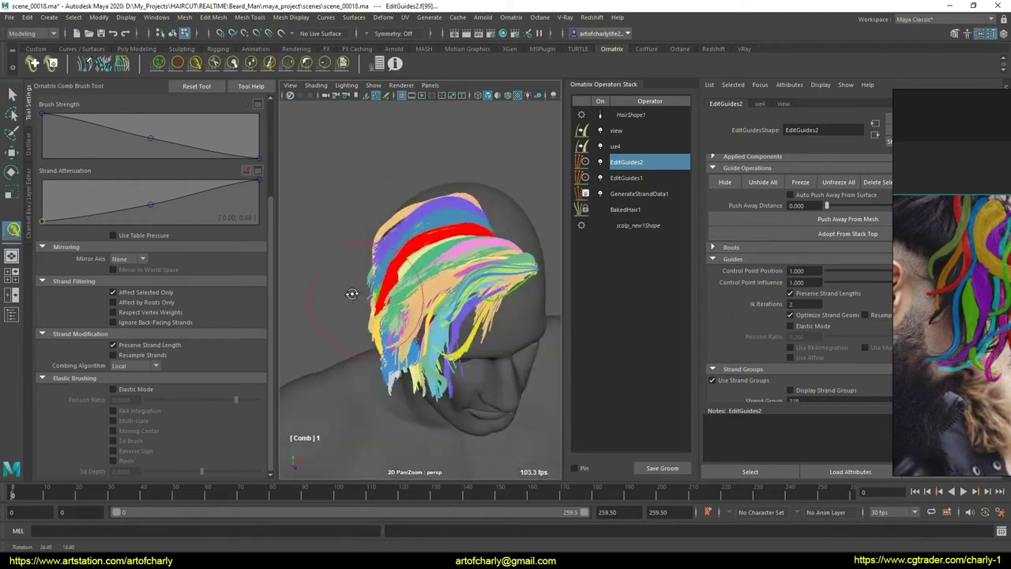
{"action": "left_click_drag", "start_coordinate": [411, 320], "coordinate": [405, 360], "text": "alt"}
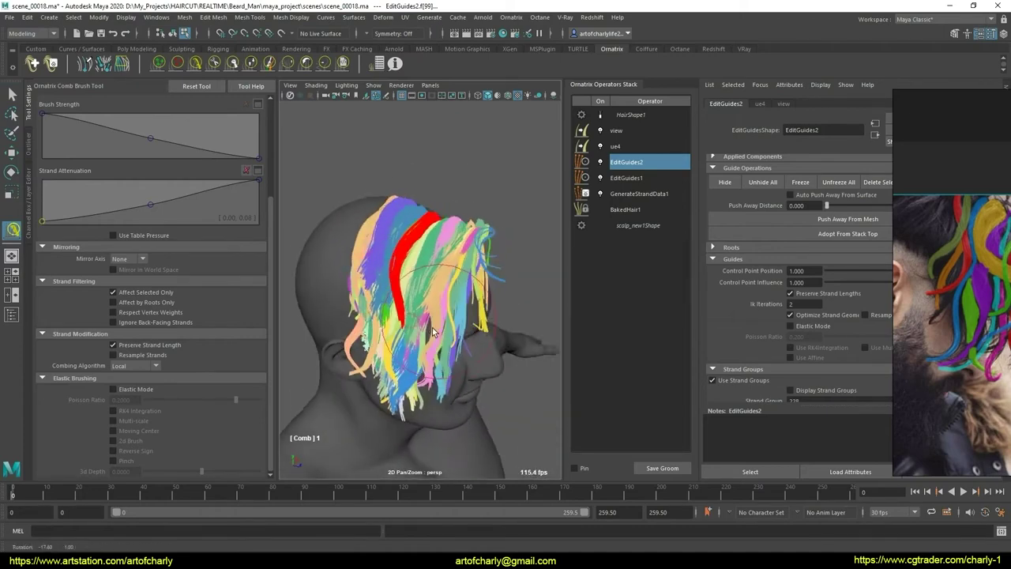
{"action": "left_click_drag", "start_coordinate": [386, 279], "coordinate": [420, 275], "text": "alt"}
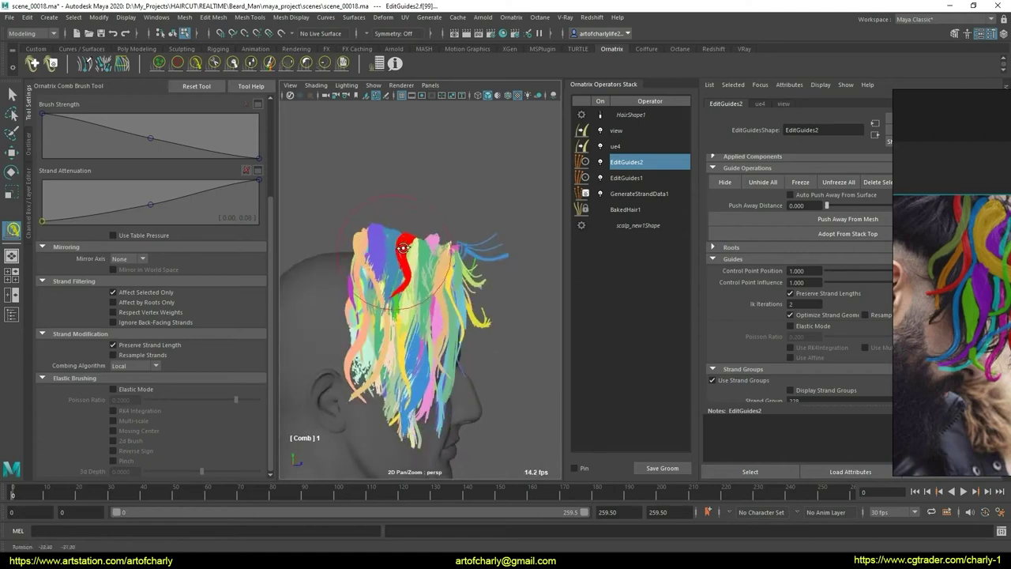
Step: Reselect the guides from the top-rear and push the red and blue strands backward
{"action": "key", "text": "q"}
{"action": "scroll", "coordinate": [405, 316], "scroll_direction": "up", "scroll_amount": 2}
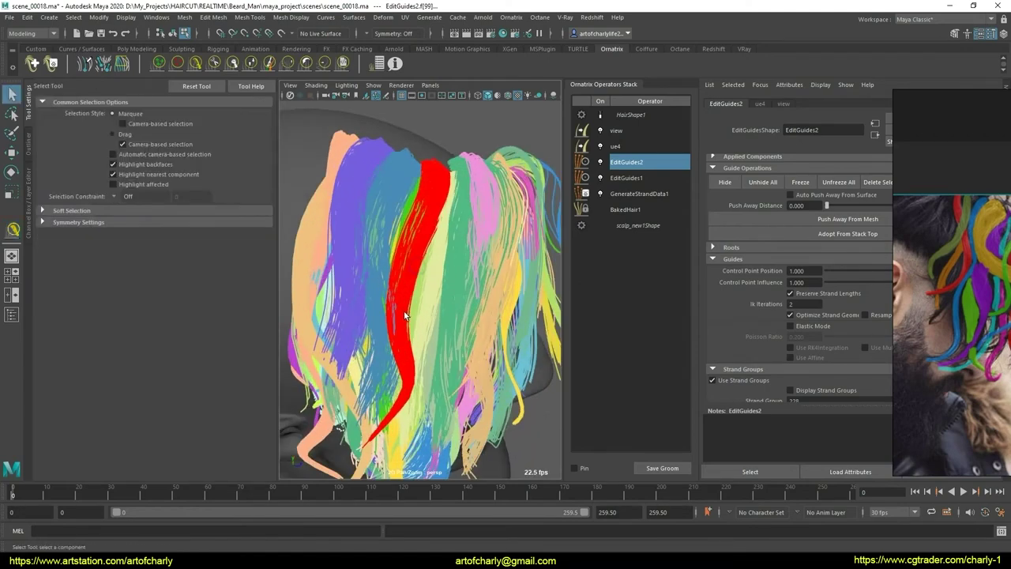
{"action": "left_click", "coordinate": [553, 254]}
{"action": "scroll", "coordinate": [420, 275], "scroll_direction": "up", "scroll_amount": 2}
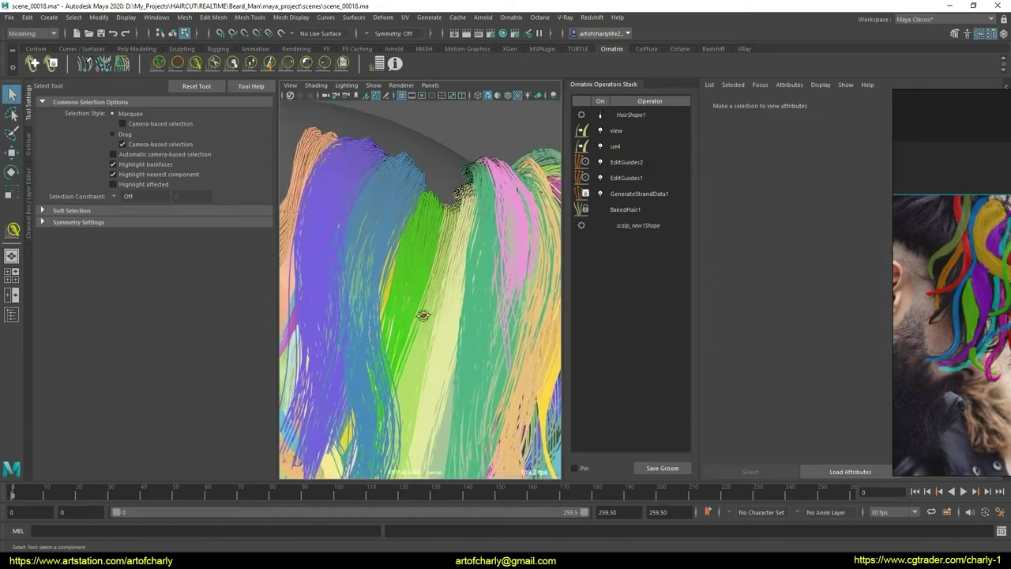
{"action": "mouse_move", "coordinate": [422, 312]}
{"action": "left_mouse_down", "text": "alt"}
{"action": "mouse_move", "coordinate": [429, 290]}
{"action": "mouse_move", "coordinate": [415, 203]}
{"action": "left_mouse_up", "text": "alt"}
{"action": "left_click", "coordinate": [432, 223]}
{"action": "scroll", "coordinate": [433, 317], "scroll_direction": "down", "scroll_amount": 3}
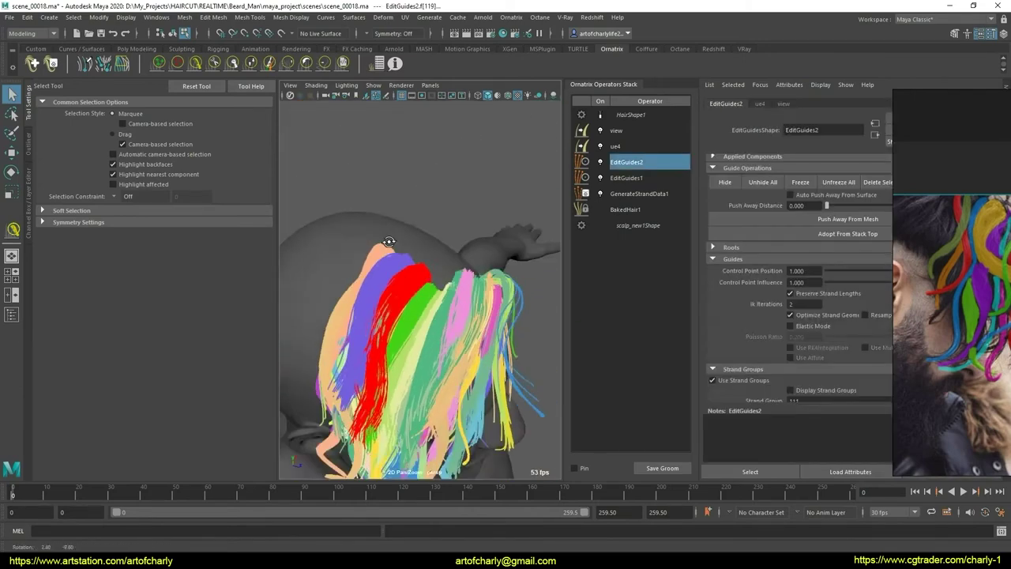
{"action": "left_click_drag", "start_coordinate": [433, 316], "coordinate": [402, 326], "text": "alt"}
{"action": "left_click", "coordinate": [343, 63]}
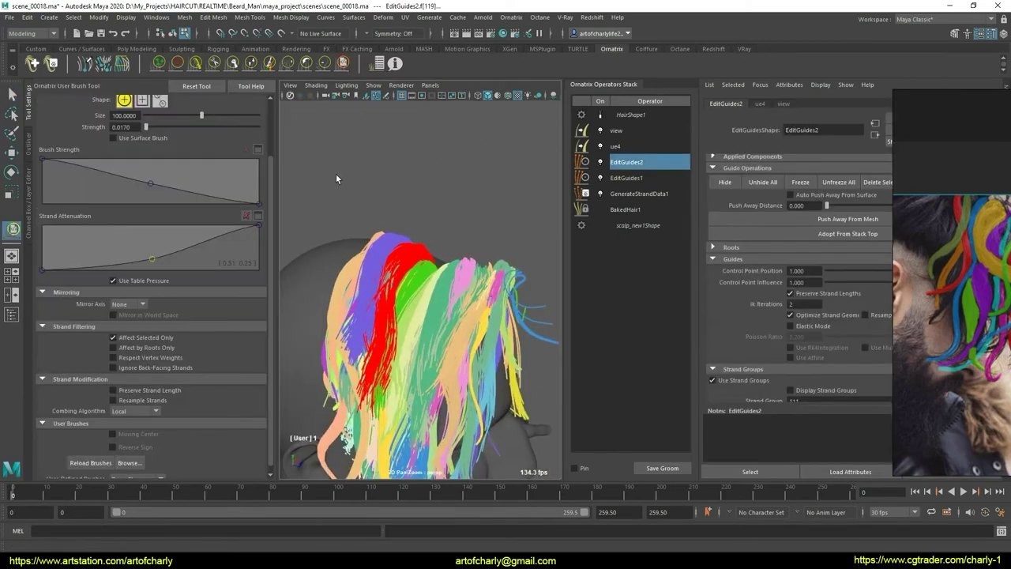
{"action": "left_click_drag", "start_coordinate": [365, 366], "coordinate": [368, 378]}
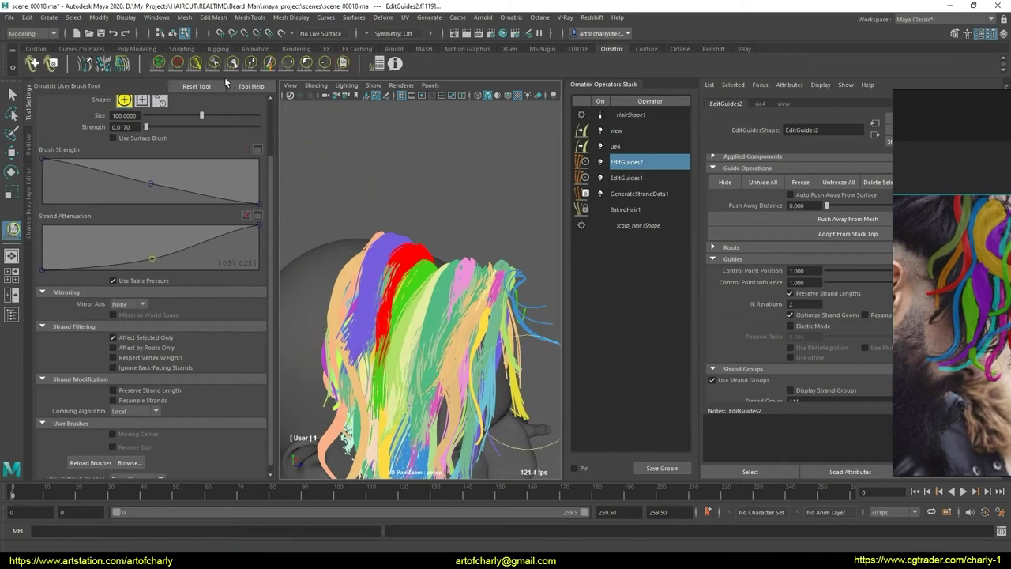
Step: Comb the front strands back, then reselect the edited guides from a side view
{"action": "left_click", "coordinate": [195, 63]}
{"action": "left_click_drag", "start_coordinate": [332, 304], "coordinate": [416, 303], "text": "alt"}
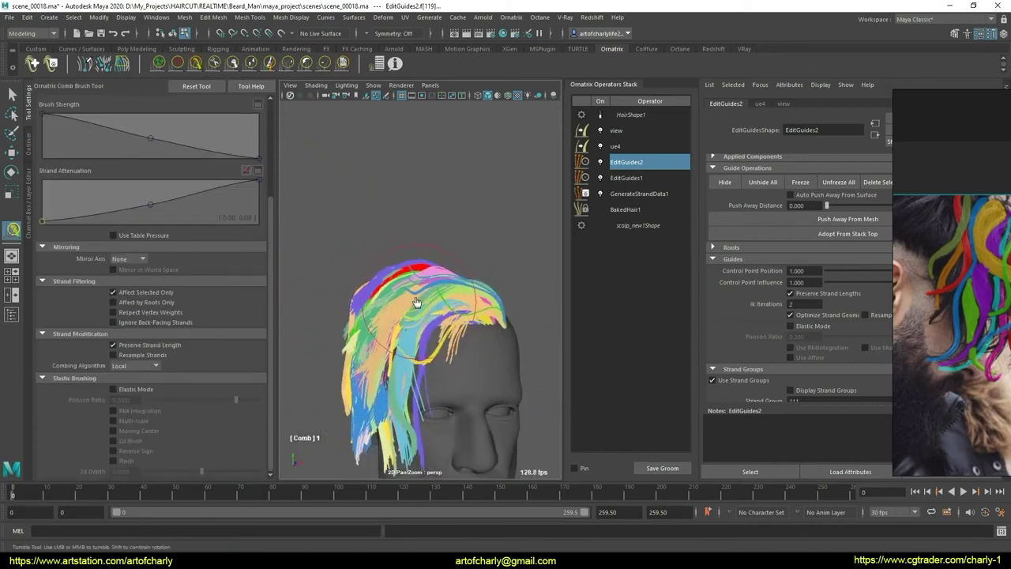
{"action": "mouse_move", "coordinate": [387, 335]}
{"action": "left_mouse_down", "text": "alt"}
{"action": "mouse_move", "coordinate": [431, 342]}
{"action": "mouse_move", "coordinate": [390, 323]}
{"action": "mouse_move", "coordinate": [404, 345]}
{"action": "left_mouse_up", "text": "alt"}
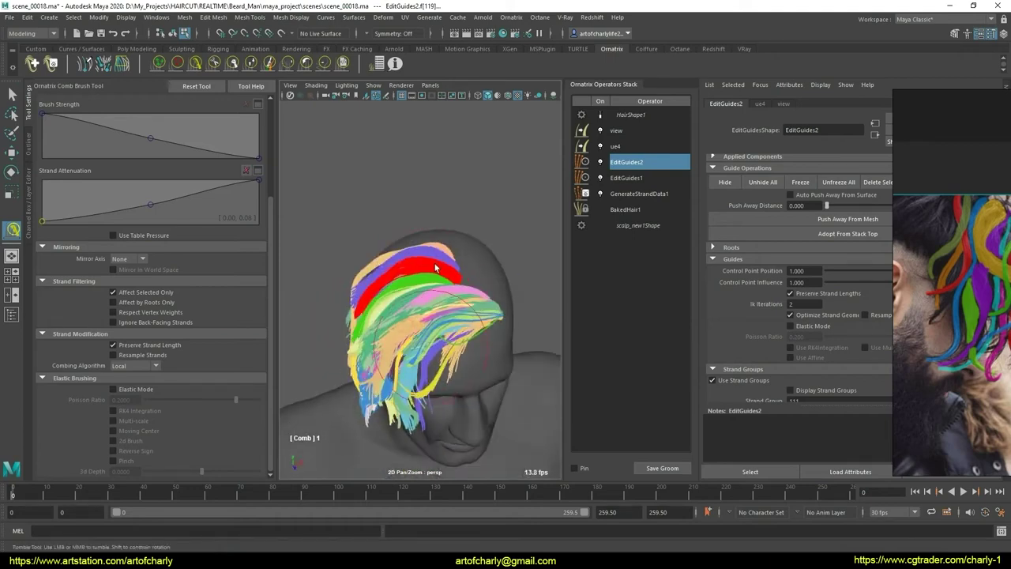
{"action": "scroll", "coordinate": [404, 345], "scroll_direction": "up", "scroll_amount": 5}
{"action": "left_click", "coordinate": [343, 63]}
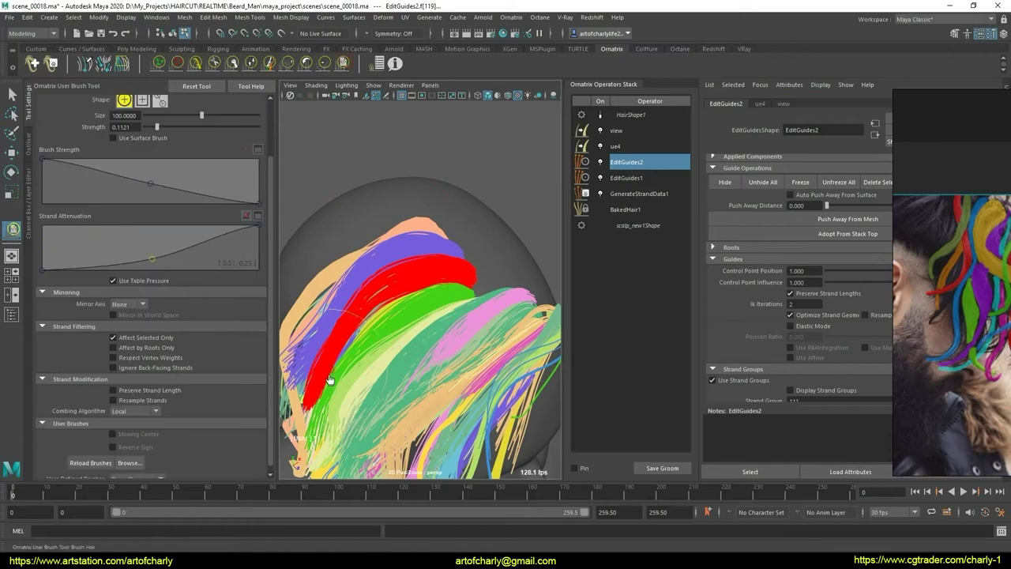
{"action": "key", "text": "q"}
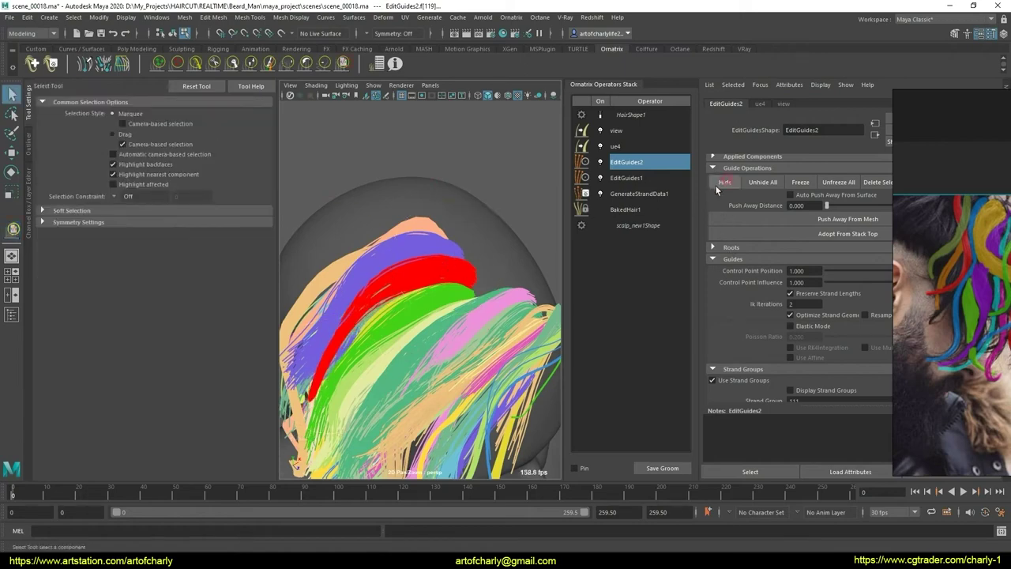
{"action": "left_click", "coordinate": [417, 303]}
{"action": "mouse_move", "coordinate": [417, 303]}
{"action": "left_mouse_down", "text": "alt"}
{"action": "mouse_move", "coordinate": [440, 247]}
{"action": "mouse_move", "coordinate": [419, 221]}
{"action": "left_mouse_up", "text": "alt"}
{"action": "scroll", "coordinate": [415, 213], "scroll_direction": "up", "scroll_amount": 5}
{"action": "scroll", "coordinate": [409, 204], "scroll_direction": "up", "scroll_amount": 5}
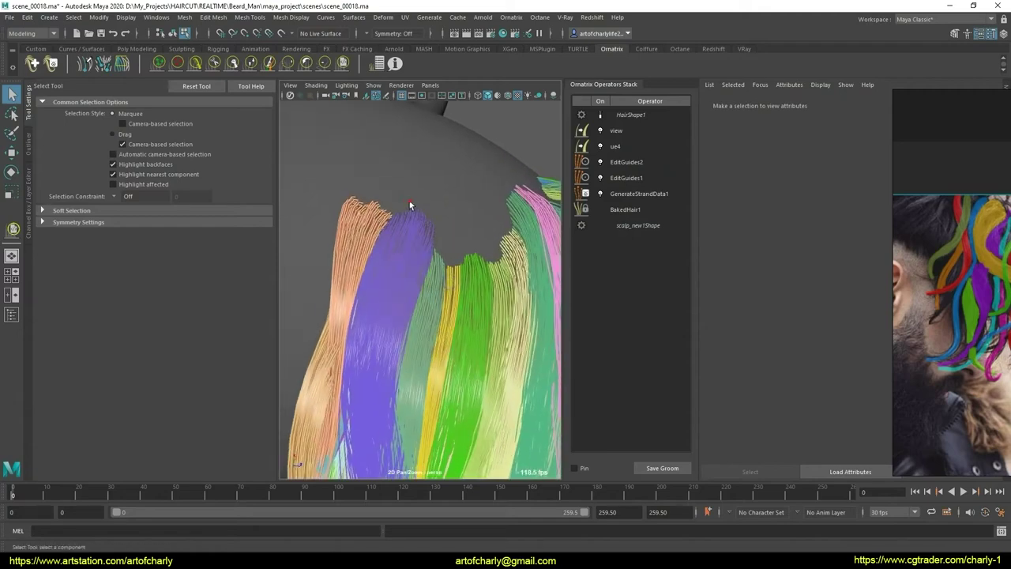
{"action": "left_click", "coordinate": [409, 201]}
{"action": "scroll", "coordinate": [423, 332], "scroll_direction": "down", "scroll_amount": 5}
Step: Brush the red lock back so the orange strands cover the side of the head
{"action": "left_click_drag", "start_coordinate": [384, 226], "coordinate": [319, 199], "text": "alt"}
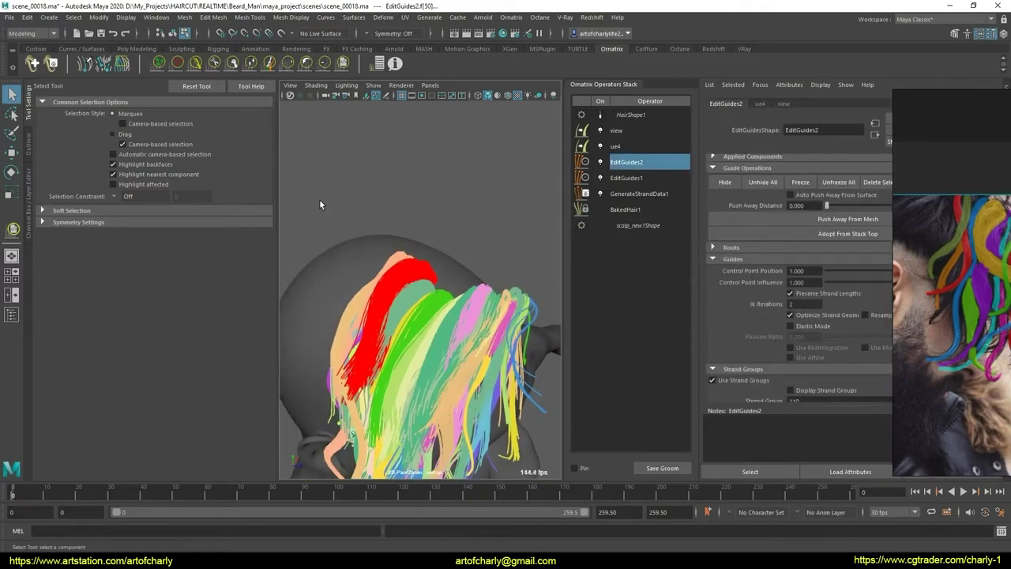
{"action": "left_click", "coordinate": [324, 63]}
{"action": "left_click_drag", "start_coordinate": [378, 378], "coordinate": [378, 386]}
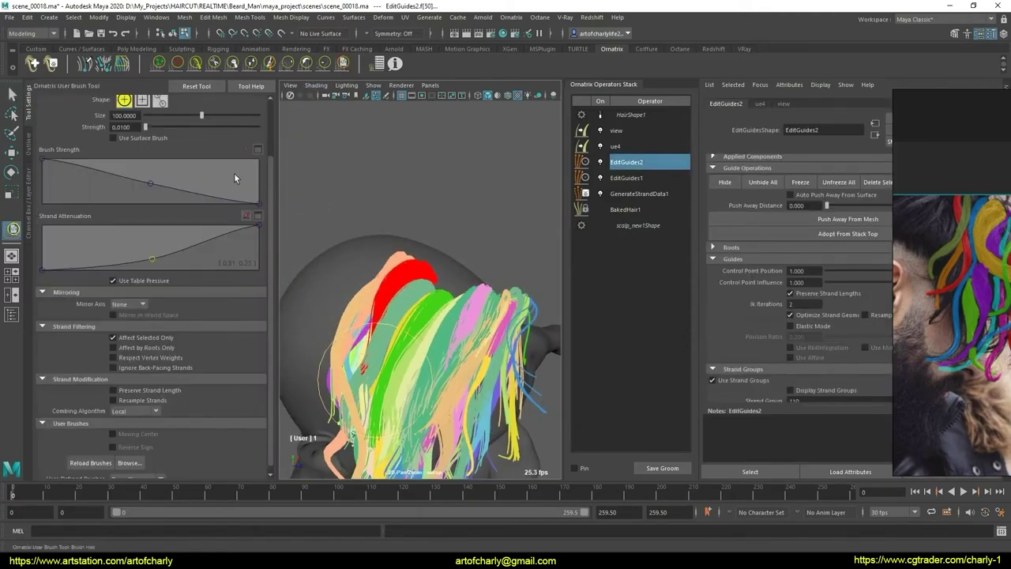
{"action": "left_click", "coordinate": [195, 63]}
{"action": "mouse_move", "coordinate": [355, 323]}
{"action": "left_mouse_down", "text": "alt"}
{"action": "mouse_move", "coordinate": [396, 323]}
{"action": "mouse_move", "coordinate": [380, 315]}
{"action": "mouse_move", "coordinate": [571, 264]}
{"action": "left_mouse_up", "text": "alt"}
{"action": "key", "text": "q"}
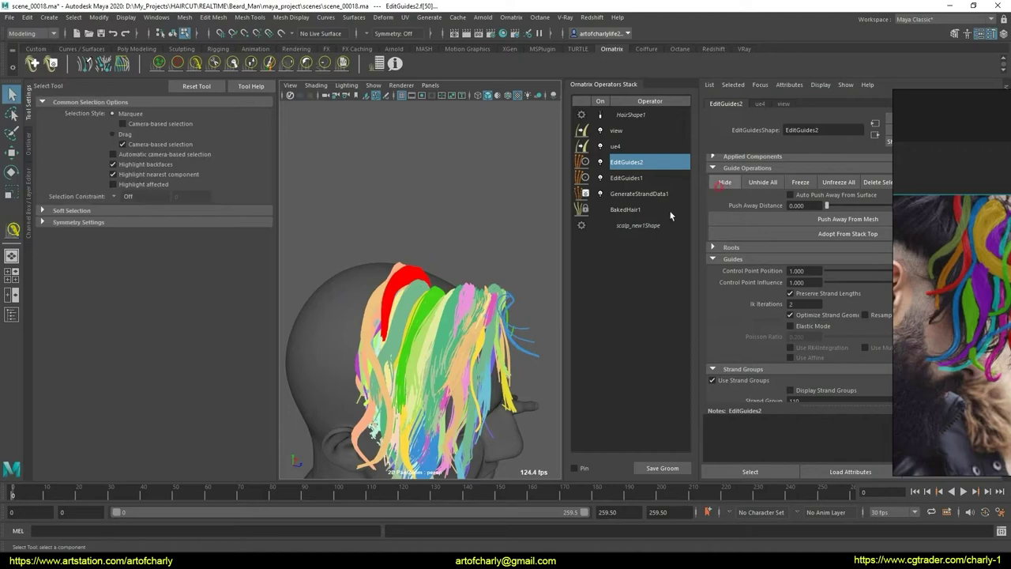
{"action": "left_click", "coordinate": [419, 332]}
{"action": "scroll", "coordinate": [418, 332], "scroll_direction": "up", "scroll_amount": 5}
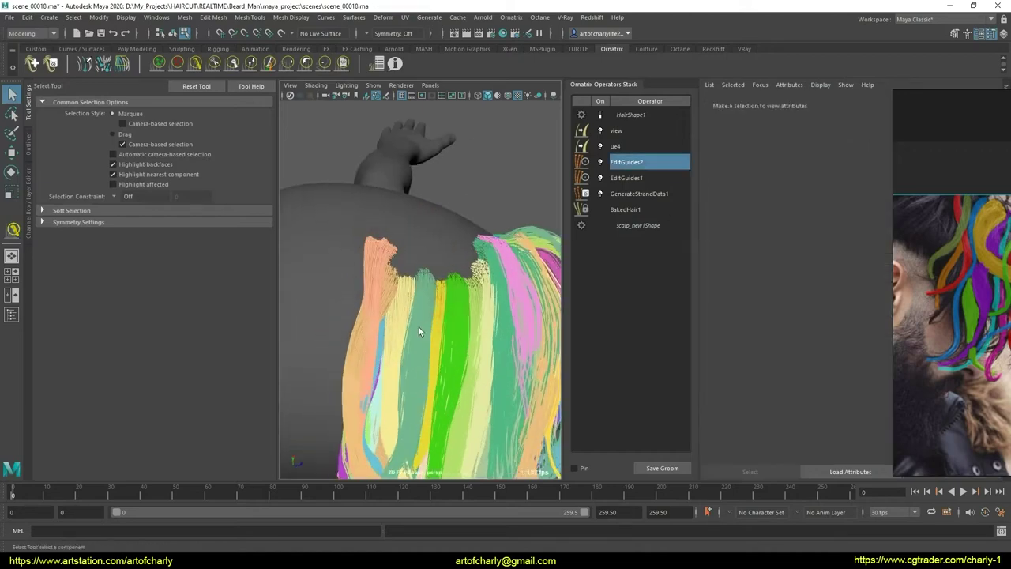
{"action": "left_click", "coordinate": [419, 332]}
{"action": "scroll", "coordinate": [418, 332], "scroll_direction": "down", "scroll_amount": 5}
{"action": "mouse_move", "coordinate": [419, 332]}
{"action": "left_mouse_down", "text": "alt"}
{"action": "mouse_move", "coordinate": [457, 237]}
{"action": "mouse_move", "coordinate": [275, 165]}
{"action": "left_mouse_up", "text": "alt"}
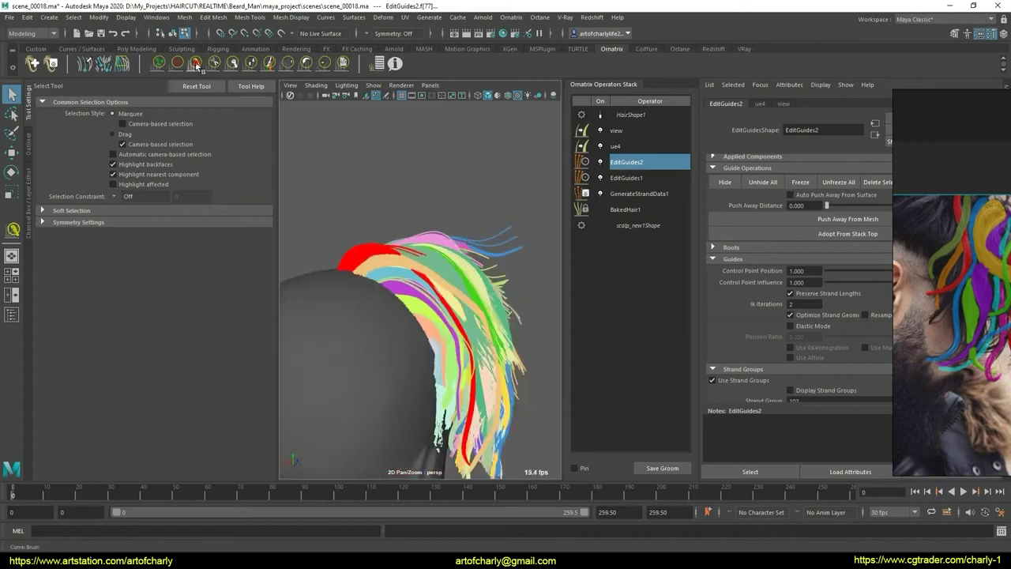
Step: Comb the guides so the hair sits behind the head
{"action": "left_click", "coordinate": [196, 66]}
{"action": "mouse_move", "coordinate": [426, 273]}
{"action": "left_mouse_down", "text": "alt"}
{"action": "mouse_move", "coordinate": [413, 299]}
{"action": "mouse_move", "coordinate": [441, 312]}
{"action": "left_mouse_up", "text": "alt"}
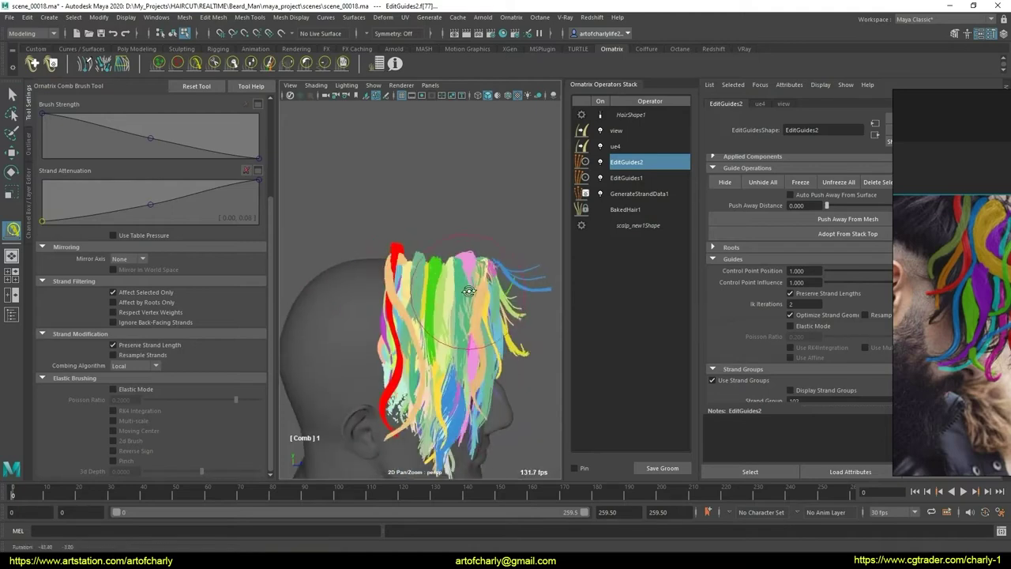
{"action": "key", "text": "q"}
{"action": "scroll", "coordinate": [438, 296], "scroll_direction": "up", "scroll_amount": 3}
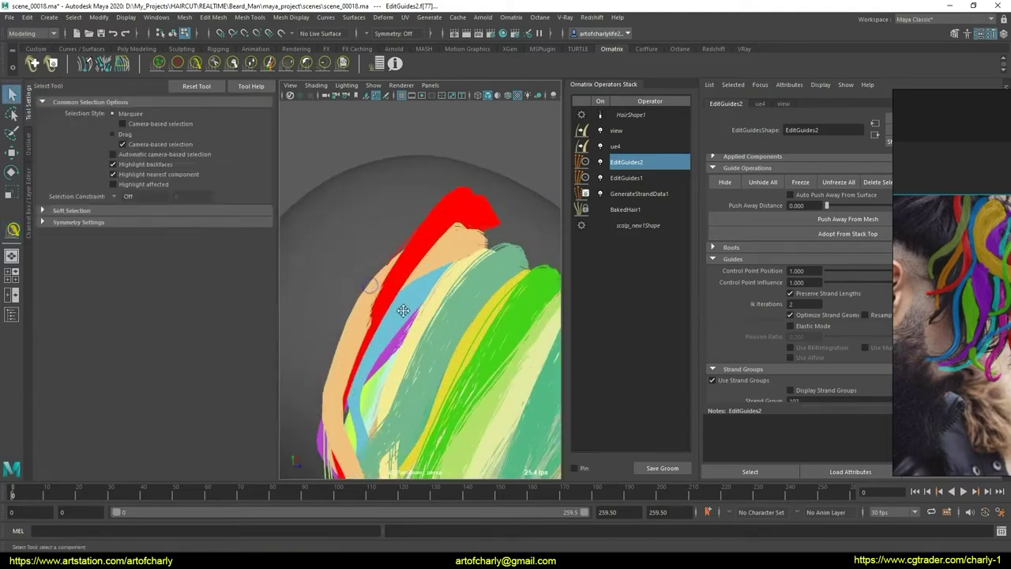
{"action": "scroll", "coordinate": [402, 305], "scroll_direction": "up", "scroll_amount": 3}
{"action": "scroll", "coordinate": [372, 276], "scroll_direction": "up", "scroll_amount": 2}
{"action": "left_click_drag", "start_coordinate": [361, 339], "coordinate": [340, 267], "text": "alt"}
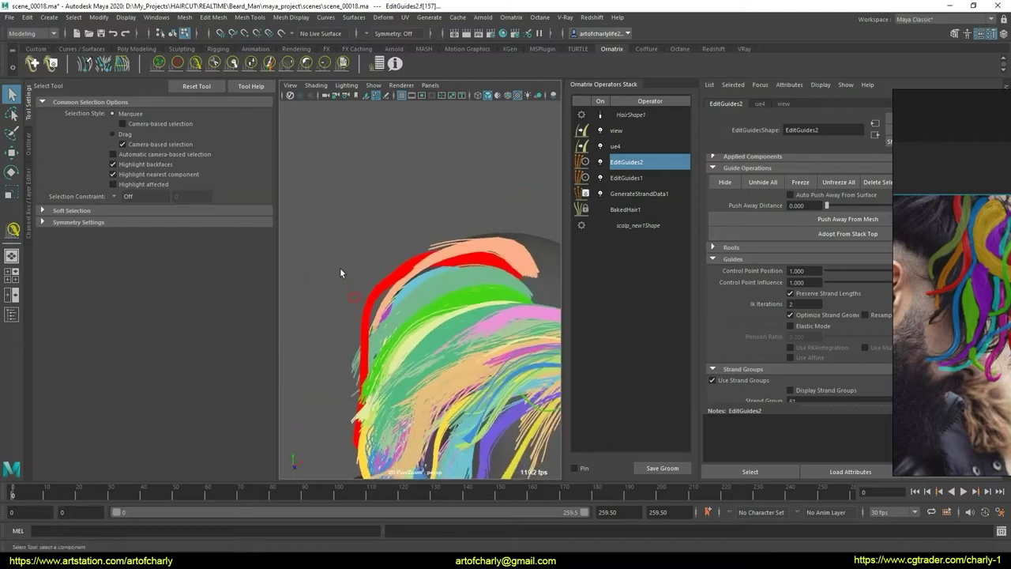
Step: Comb the orange lock on top toward the upper left, then select it
{"action": "left_click", "coordinate": [196, 64]}
{"action": "left_click_drag", "start_coordinate": [430, 280], "coordinate": [424, 246]}
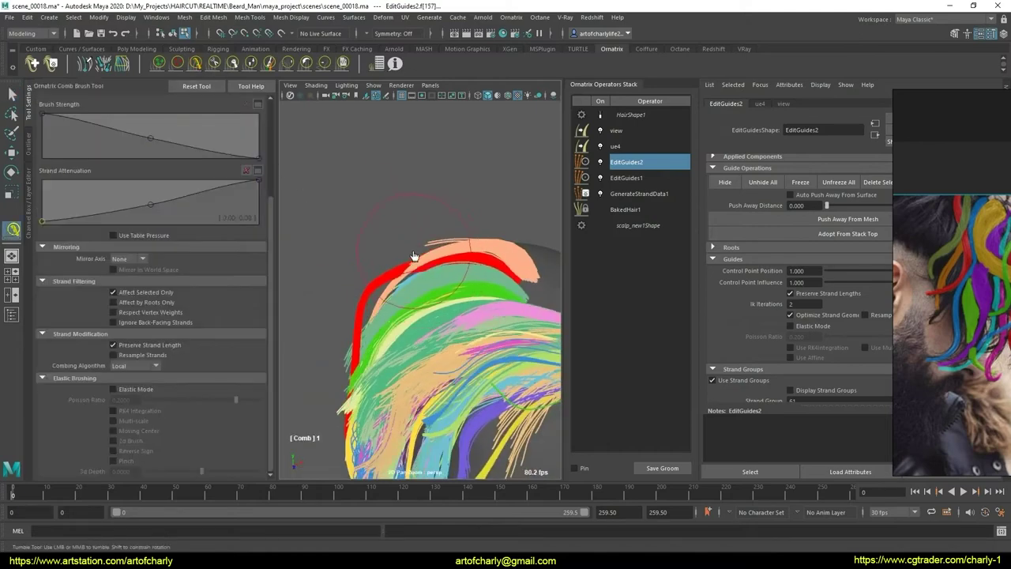
{"action": "left_click_drag", "start_coordinate": [356, 299], "coordinate": [365, 273], "text": "alt"}
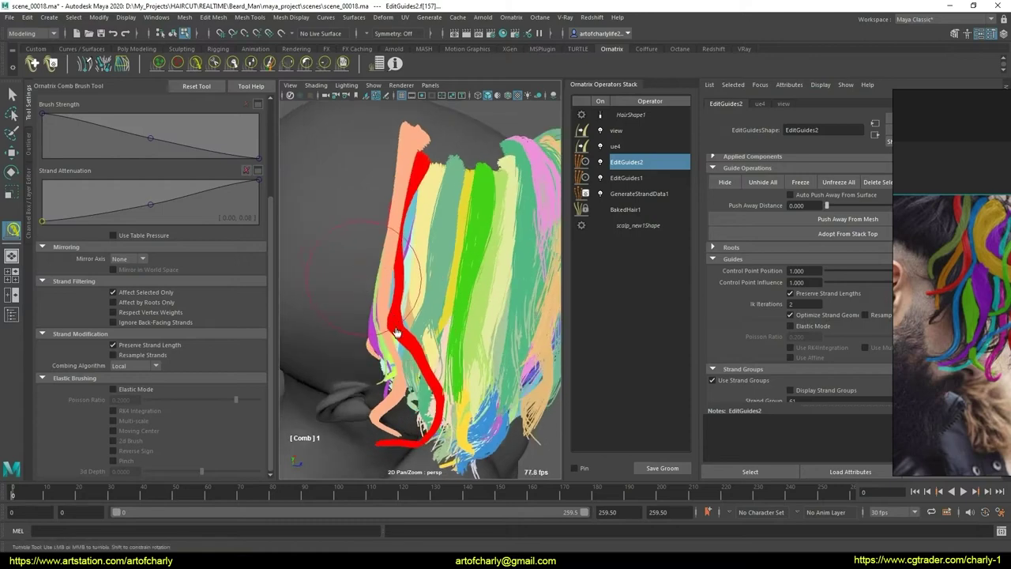
{"action": "left_click_drag", "start_coordinate": [397, 331], "coordinate": [433, 271], "text": "alt"}
{"action": "key", "text": "q"}
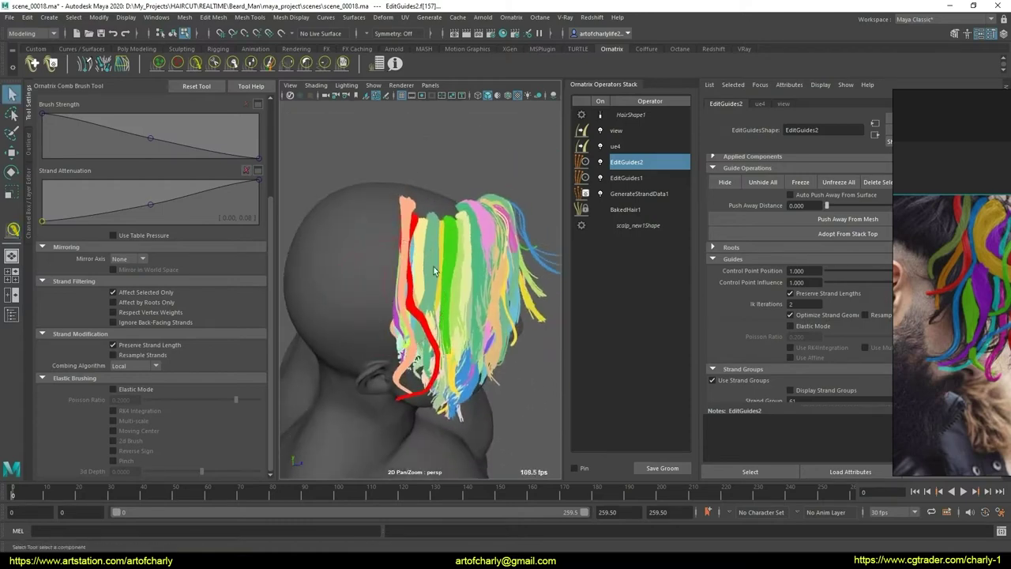
{"action": "scroll", "coordinate": [433, 271], "scroll_direction": "up", "scroll_amount": 5}
{"action": "left_click_drag", "start_coordinate": [457, 199], "coordinate": [457, 200]}
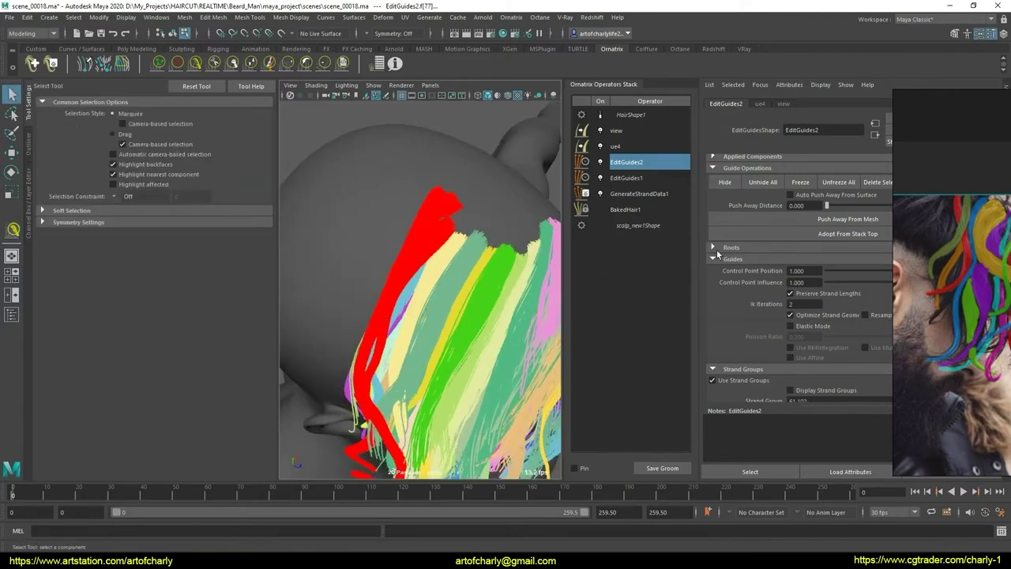
{"action": "scroll", "coordinate": [419, 380], "scroll_direction": "down", "scroll_amount": 4}
{"action": "left_click_drag", "start_coordinate": [419, 380], "coordinate": [421, 252], "text": "alt"}
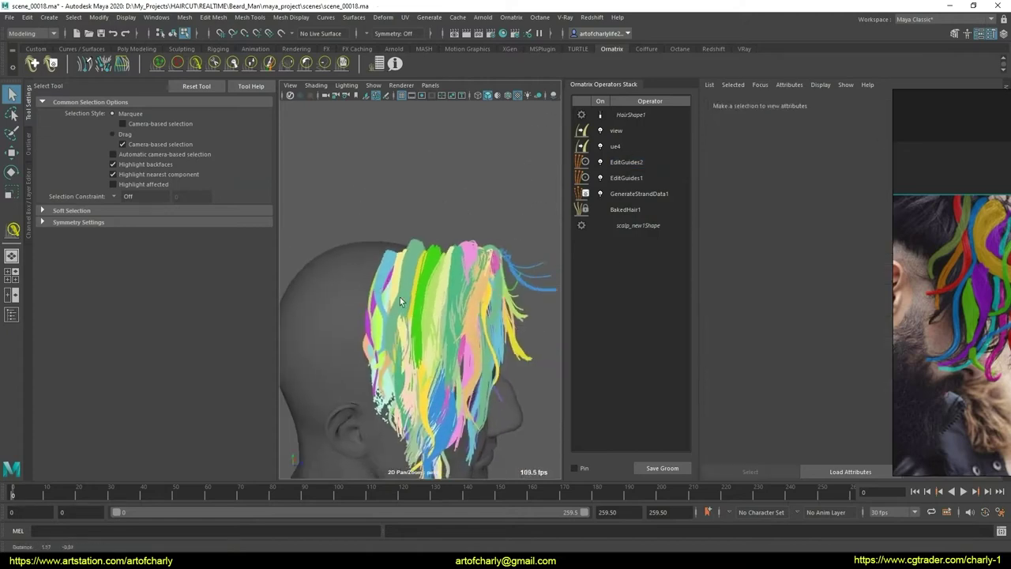
Step: Select a guide lock on the back of the hair and comb it over the crown
{"action": "scroll", "coordinate": [422, 255], "scroll_direction": "up", "scroll_amount": 3}
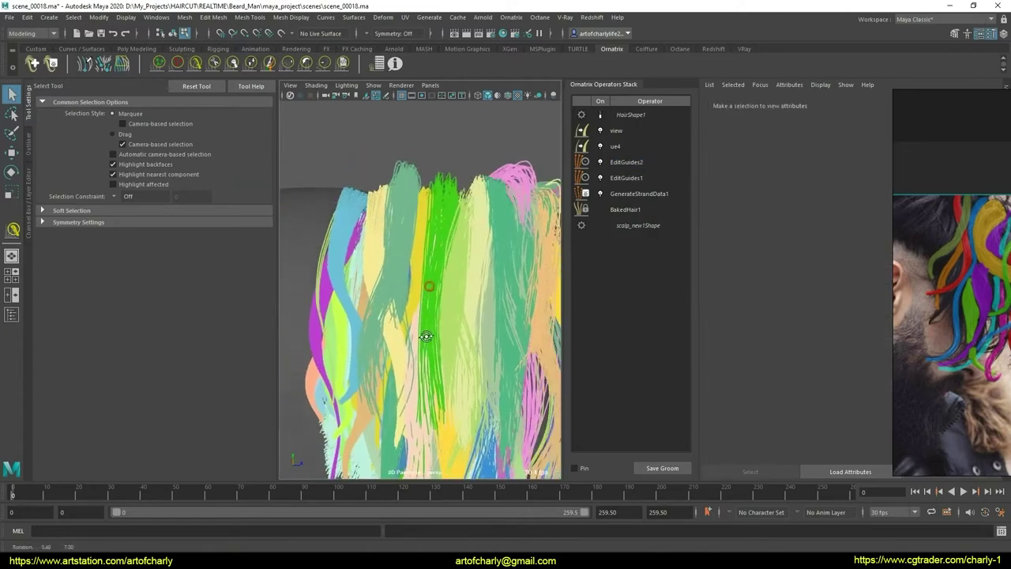
{"action": "scroll", "coordinate": [426, 259], "scroll_direction": "up", "scroll_amount": 3}
{"action": "scroll", "coordinate": [432, 285], "scroll_direction": "up", "scroll_amount": 3}
{"action": "left_click", "coordinate": [404, 235]}
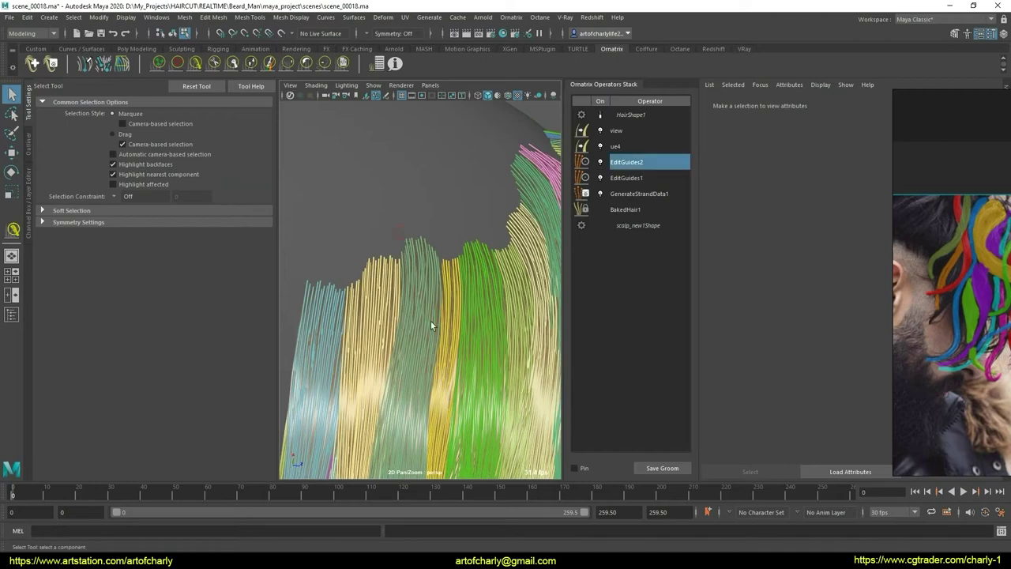
{"action": "key", "text": "f"}
{"action": "left_click", "coordinate": [342, 64]}
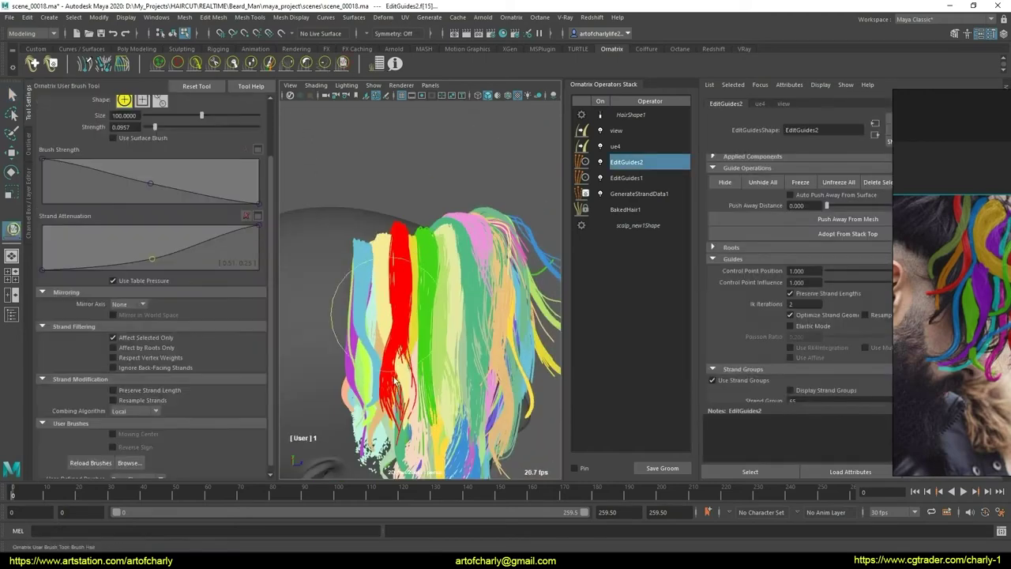
{"action": "left_click", "coordinate": [195, 63]}
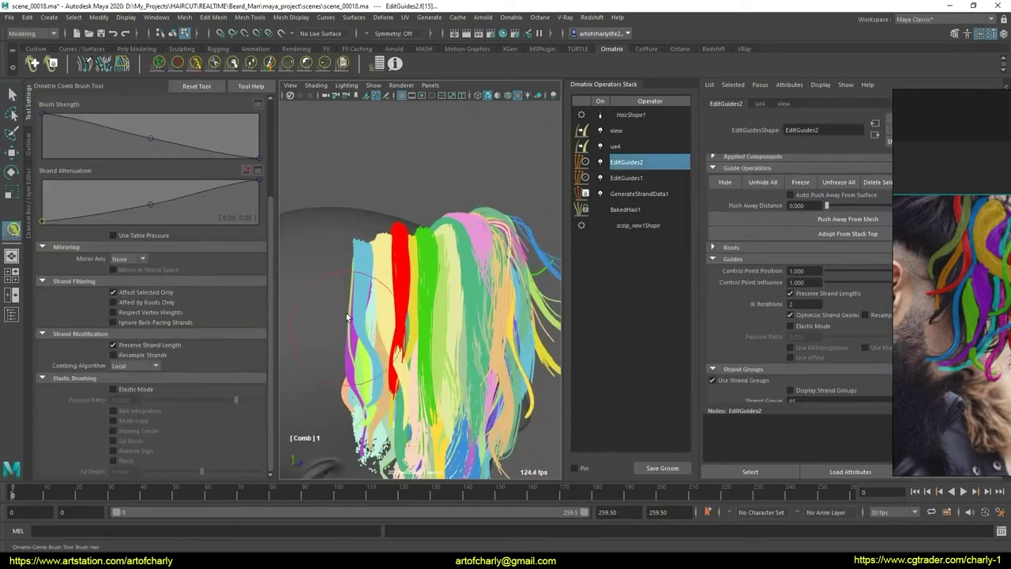
{"action": "mouse_move", "coordinate": [368, 316]}
{"action": "left_mouse_down", "text": "alt"}
{"action": "mouse_move", "coordinate": [456, 300]}
{"action": "mouse_move", "coordinate": [462, 332]}
{"action": "left_mouse_up", "text": "alt"}
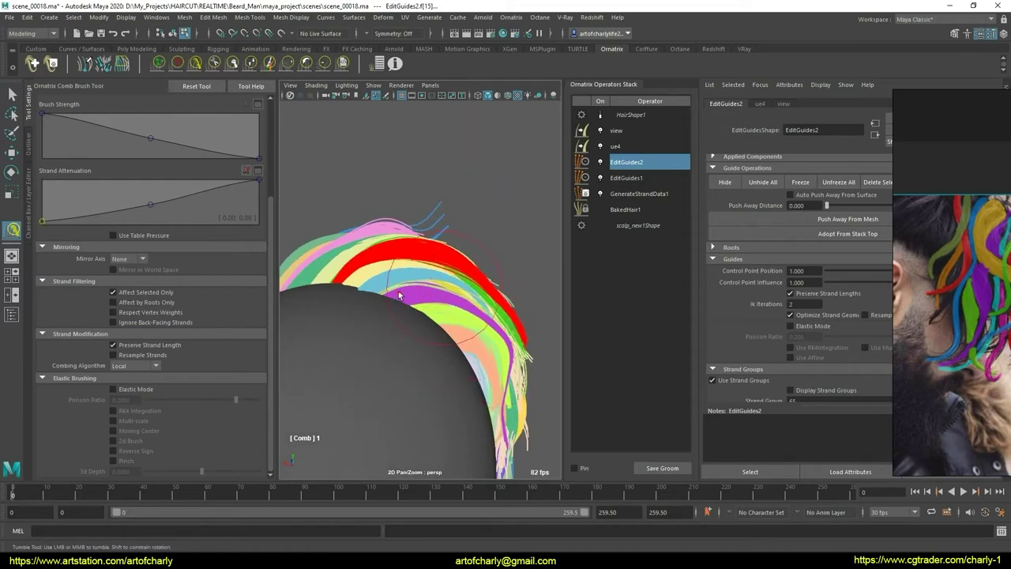
{"action": "left_click_drag", "start_coordinate": [423, 300], "coordinate": [595, 261], "text": "alt"}
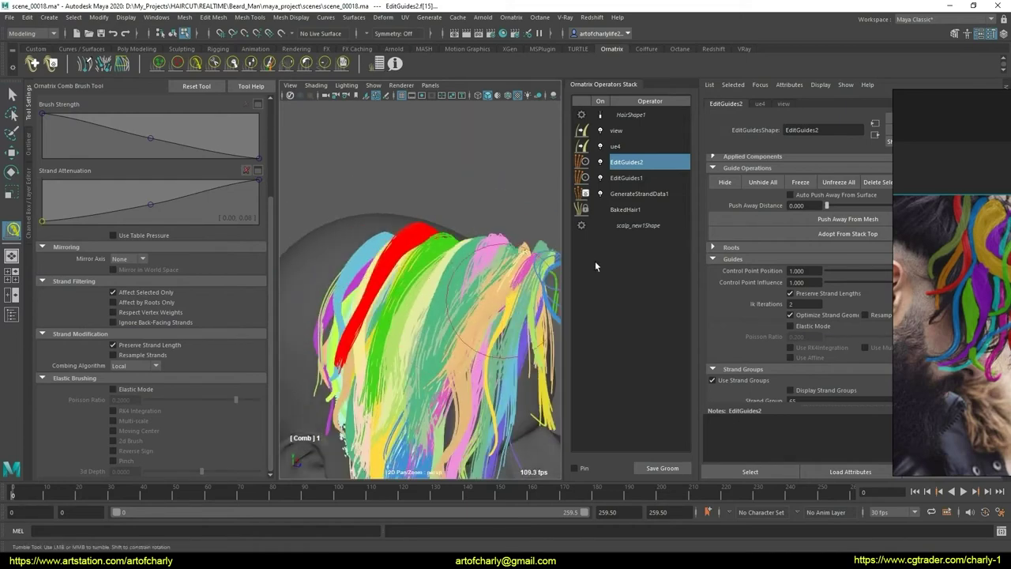
Step: Select another lock on the back of the head and comb it back
{"action": "key", "text": "q"}
{"action": "left_click", "coordinate": [403, 267]}
{"action": "mouse_move", "coordinate": [404, 267]}
{"action": "left_mouse_down", "text": "alt"}
{"action": "mouse_move", "coordinate": [413, 313]}
{"action": "mouse_move", "coordinate": [410, 180]}
{"action": "left_mouse_up", "text": "alt"}
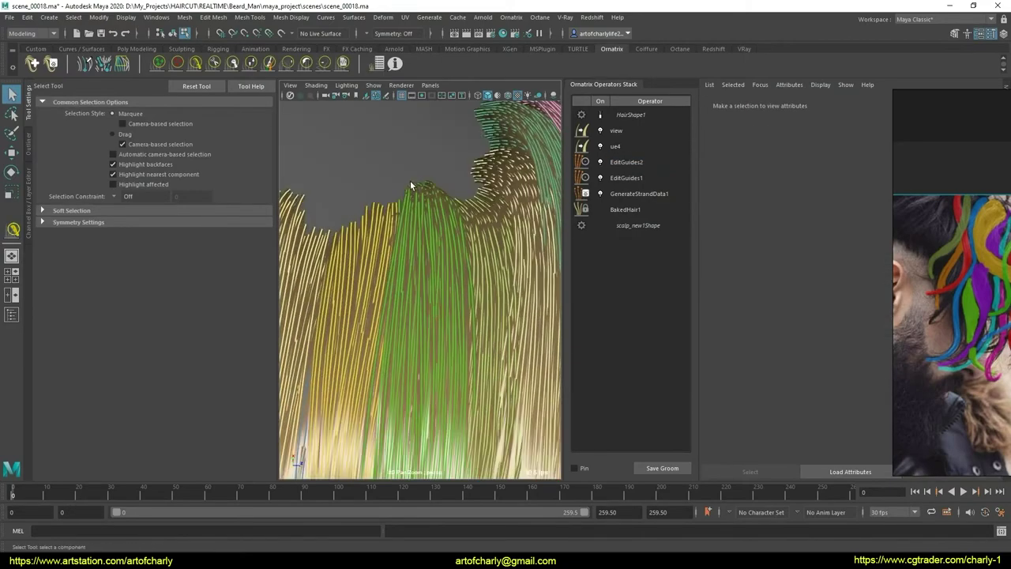
{"action": "left_click", "coordinate": [410, 180]}
{"action": "mouse_move", "coordinate": [444, 224]}
{"action": "left_mouse_down", "text": "alt"}
{"action": "mouse_move", "coordinate": [377, 188]}
{"action": "mouse_move", "coordinate": [433, 360]}
{"action": "left_mouse_up", "text": "alt"}
{"action": "key", "text": "y"}
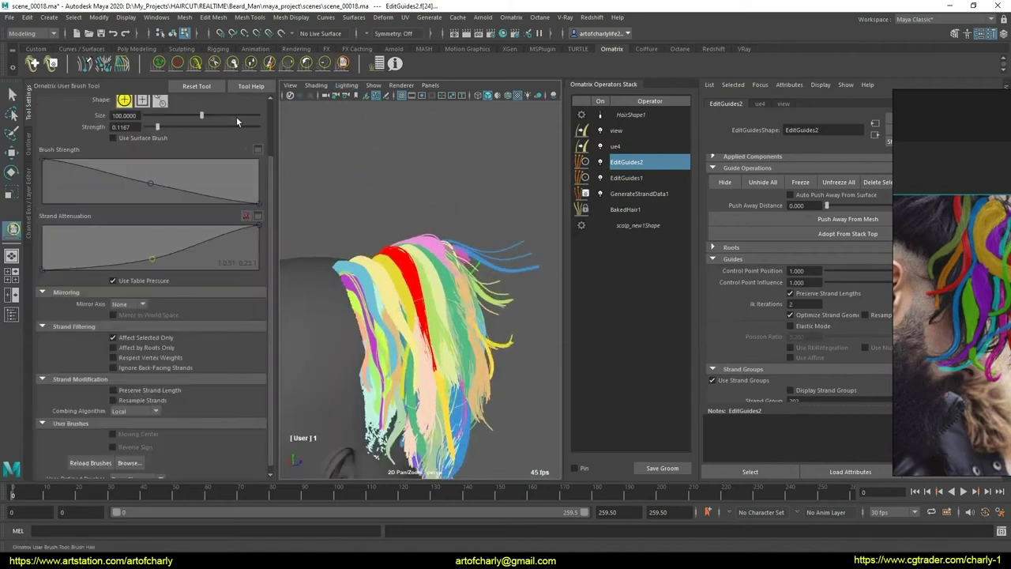
{"action": "left_click", "coordinate": [196, 63]}
{"action": "left_click_drag", "start_coordinate": [372, 332], "coordinate": [422, 334], "text": "alt"}
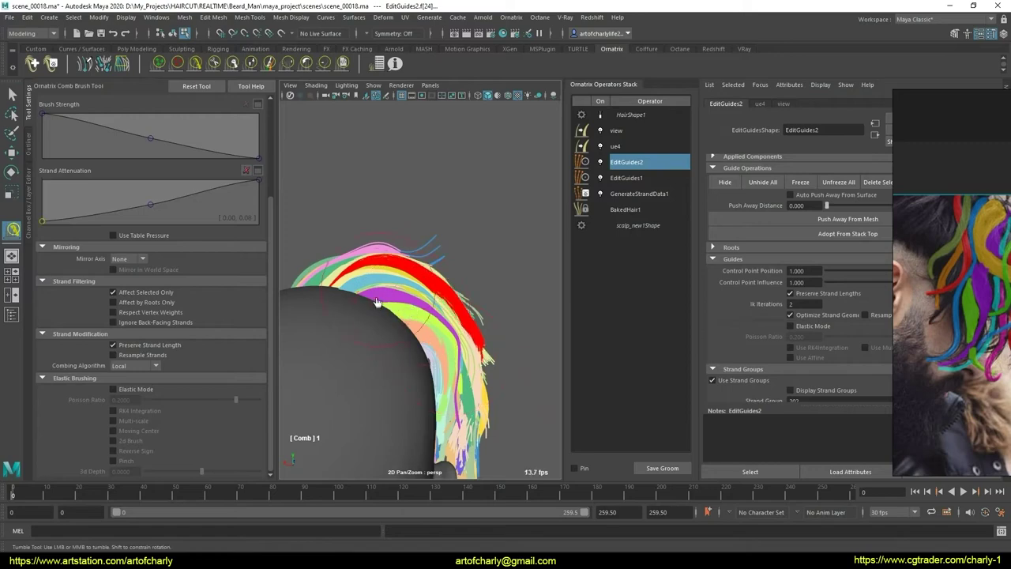
{"action": "left_click_drag", "start_coordinate": [383, 346], "coordinate": [529, 312], "text": "alt"}
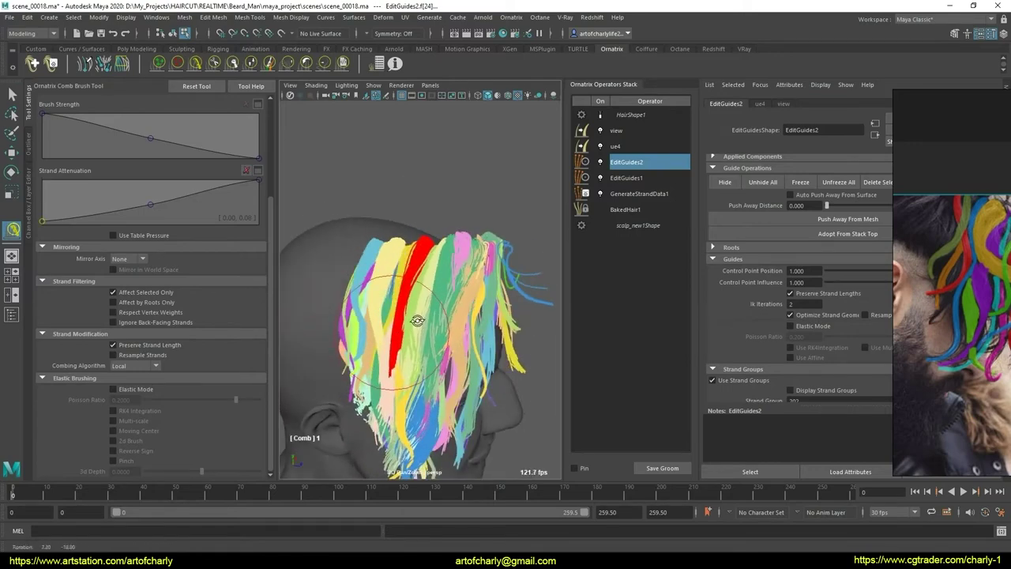
{"action": "left_click", "coordinate": [344, 65]}
Step: Select a lock of guides near the front of the hair
{"action": "key", "text": "q"}
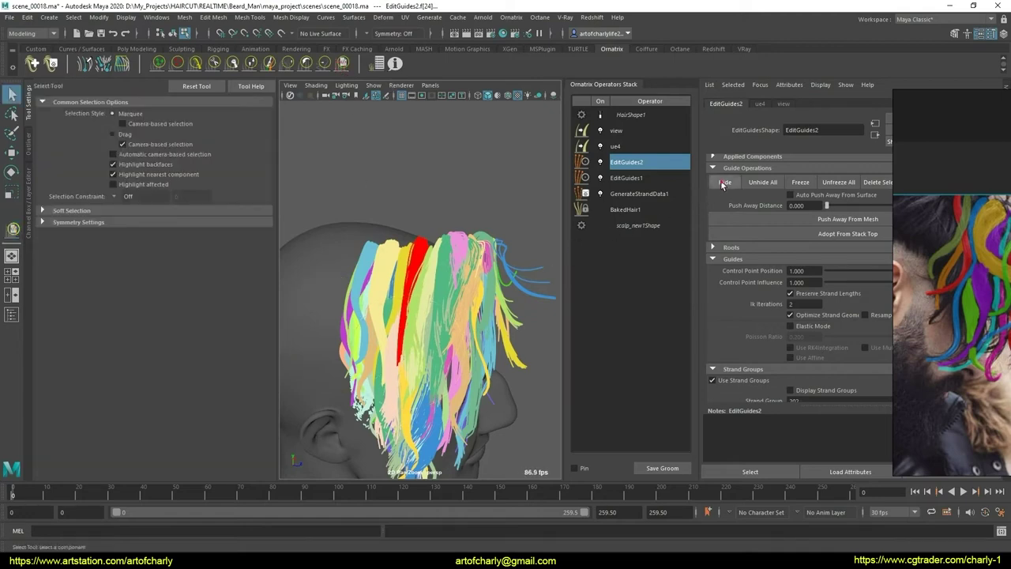
{"action": "left_click", "coordinate": [363, 289]}
{"action": "left_click_drag", "start_coordinate": [363, 289], "coordinate": [403, 332], "text": "alt"}
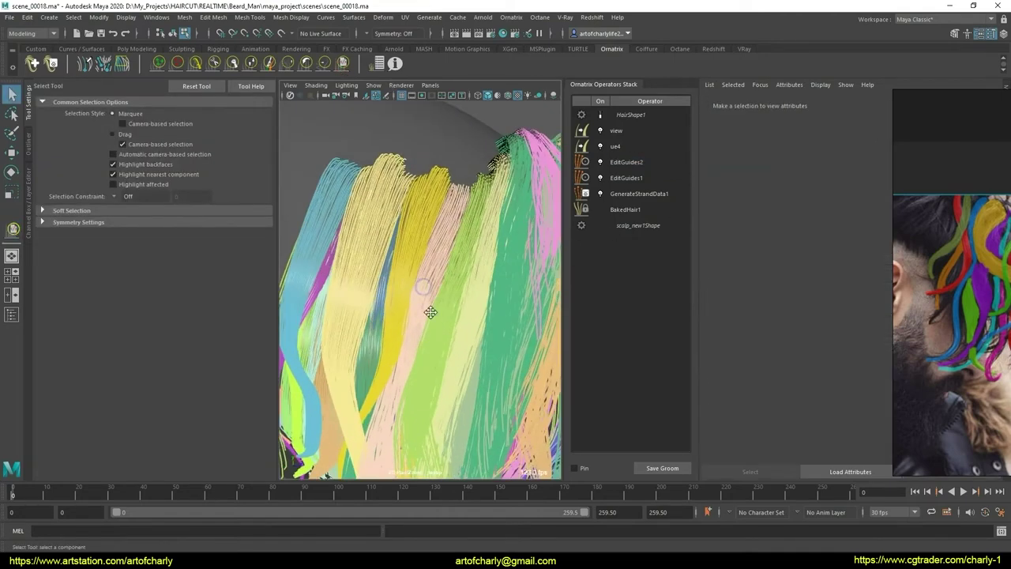
{"action": "right_click_drag", "start_coordinate": [402, 326], "coordinate": [403, 262], "text": "alt"}
{"action": "left_click_drag", "start_coordinate": [403, 262], "coordinate": [443, 316], "text": "alt"}
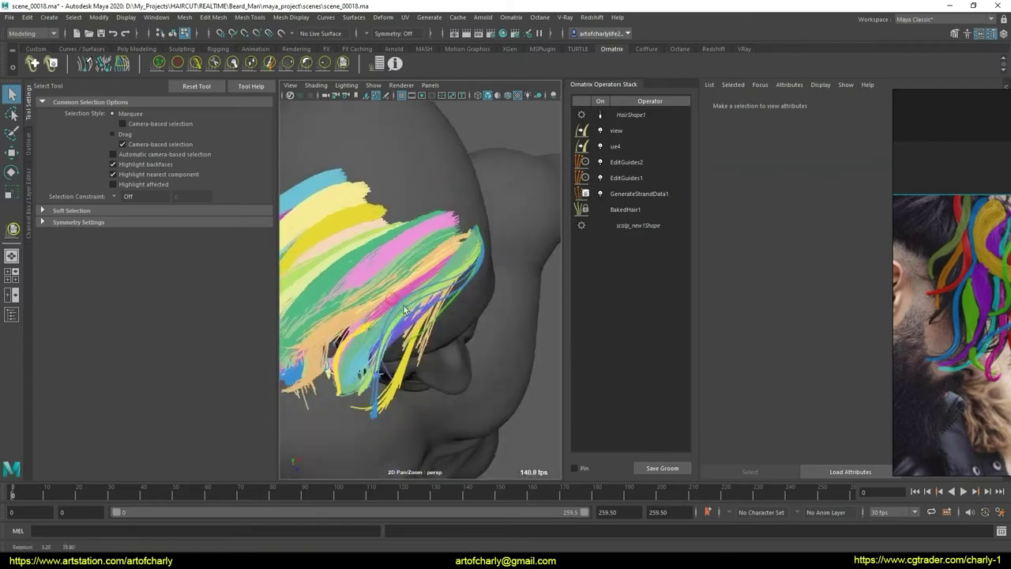
{"action": "mouse_move", "coordinate": [442, 316]}
{"action": "right_mouse_down", "text": "alt"}
{"action": "mouse_move", "coordinate": [435, 380]}
{"action": "mouse_move", "coordinate": [496, 236]}
{"action": "right_mouse_up", "text": "alt"}
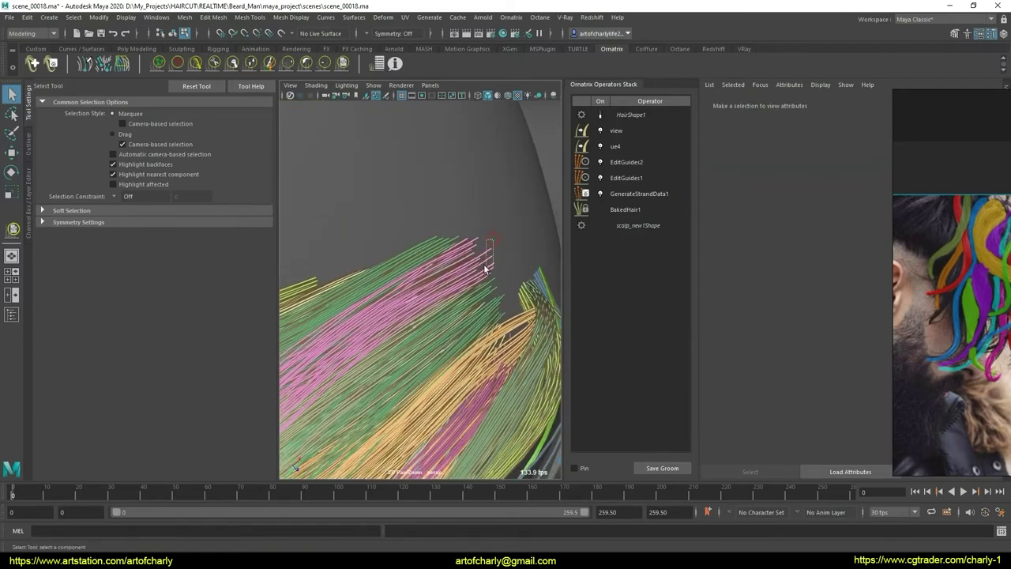
{"action": "left_click_drag", "start_coordinate": [485, 269], "coordinate": [485, 270]}
{"action": "right_click_drag", "start_coordinate": [485, 270], "coordinate": [419, 232], "text": "alt"}
{"action": "left_click_drag", "start_coordinate": [419, 232], "coordinate": [263, 203], "text": "alt"}
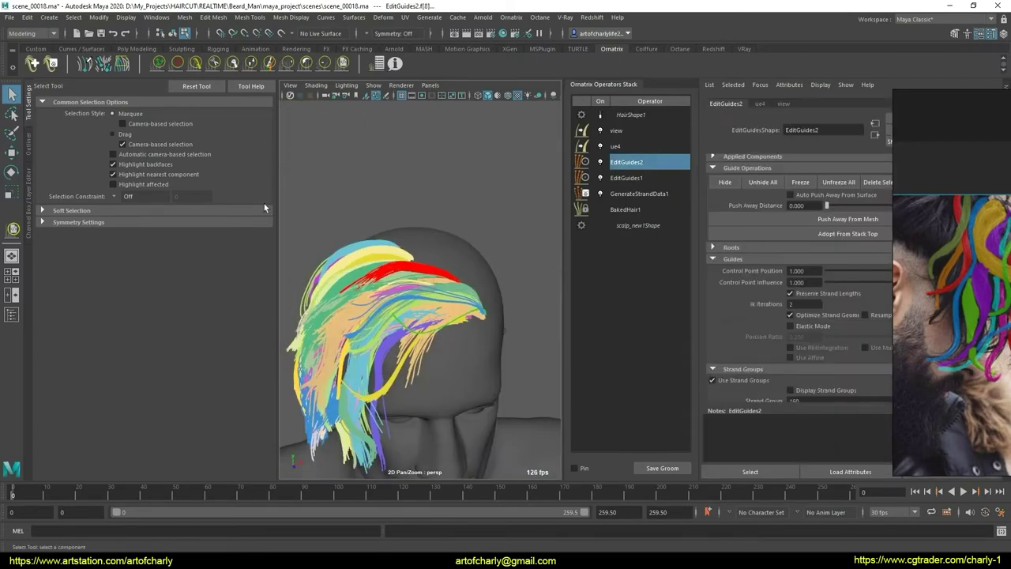
Step: Comb the front lock, then select another guide lock on the hair
{"action": "left_click", "coordinate": [196, 65]}
{"action": "left_click_drag", "start_coordinate": [355, 303], "coordinate": [361, 299], "text": "alt"}
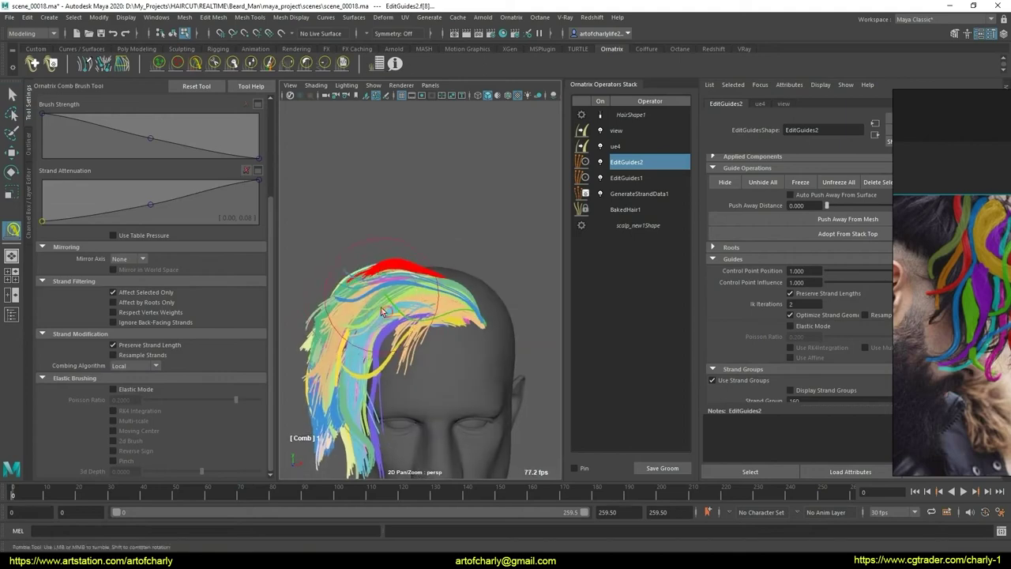
{"action": "left_click_drag", "start_coordinate": [438, 320], "coordinate": [474, 345], "text": "alt"}
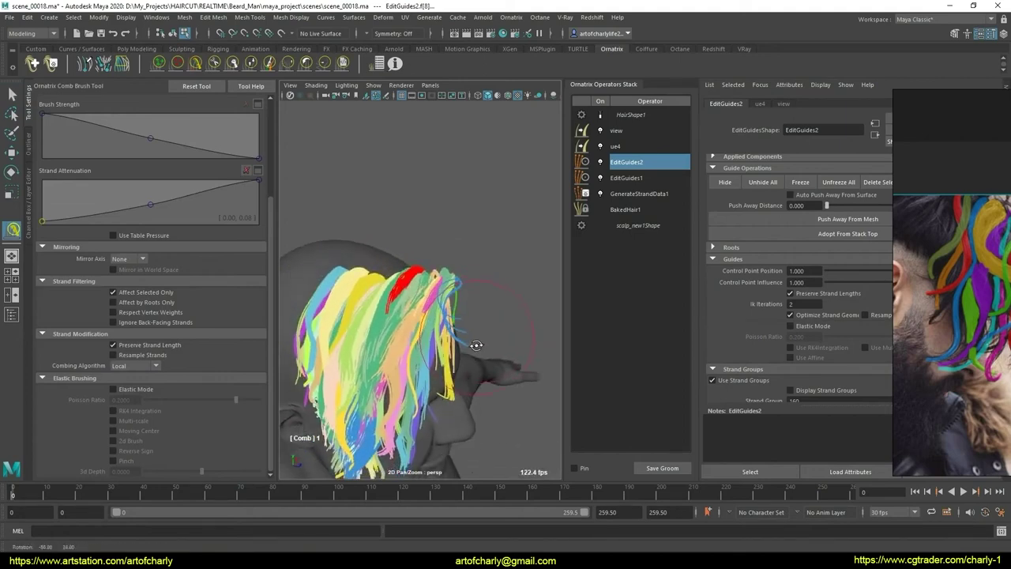
{"action": "key", "text": "q"}
{"action": "left_click", "coordinate": [425, 339]}
{"action": "right_click_drag", "start_coordinate": [426, 339], "coordinate": [429, 350], "text": "alt"}
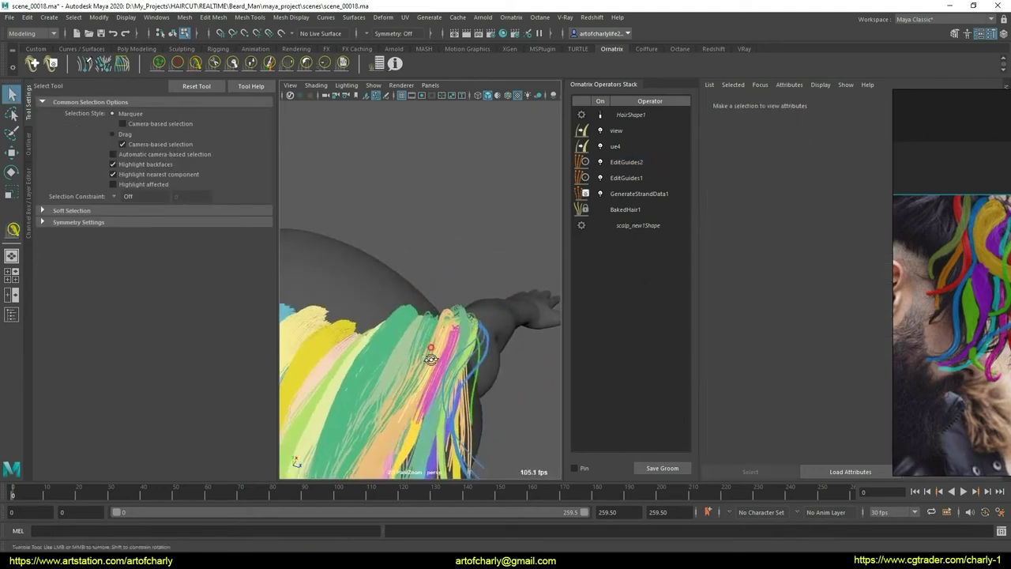
{"action": "mouse_move", "coordinate": [429, 350]}
{"action": "left_mouse_down", "text": "alt"}
{"action": "mouse_move", "coordinate": [422, 321]}
{"action": "mouse_move", "coordinate": [477, 276]}
{"action": "mouse_move", "coordinate": [421, 349]}
{"action": "left_mouse_up", "text": "alt"}
{"action": "right_click_drag", "start_coordinate": [421, 348], "coordinate": [387, 330]}
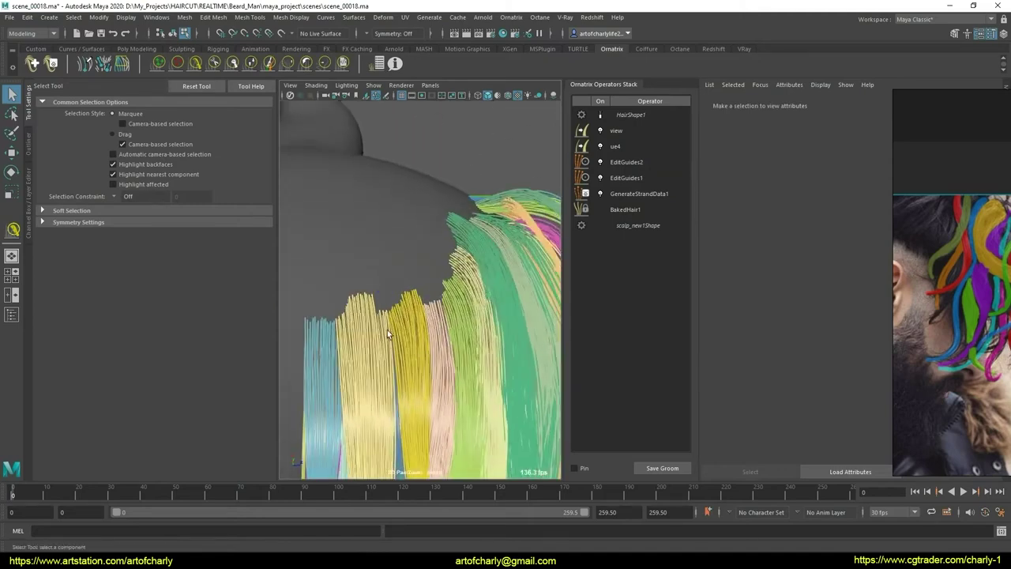
{"action": "left_click", "coordinate": [402, 372]}
{"action": "mouse_move", "coordinate": [402, 372]}
{"action": "left_mouse_down", "text": "alt"}
{"action": "mouse_move", "coordinate": [400, 255]}
{"action": "mouse_move", "coordinate": [458, 275]}
{"action": "mouse_move", "coordinate": [357, 275]}
{"action": "left_mouse_up", "text": "alt"}
Step: Select the guide locks at the top of the back of the head
{"action": "left_click", "coordinate": [357, 275]}
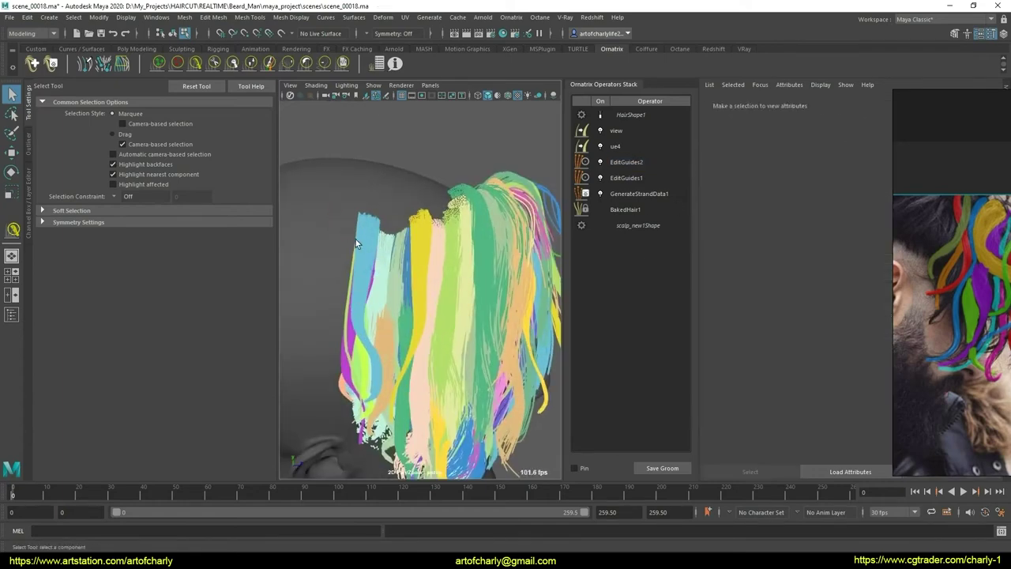
{"action": "mouse_move", "coordinate": [380, 251]}
{"action": "right_mouse_down", "text": "alt"}
{"action": "mouse_move", "coordinate": [388, 276]}
{"action": "mouse_move", "coordinate": [418, 235]}
{"action": "right_mouse_up", "text": "alt"}
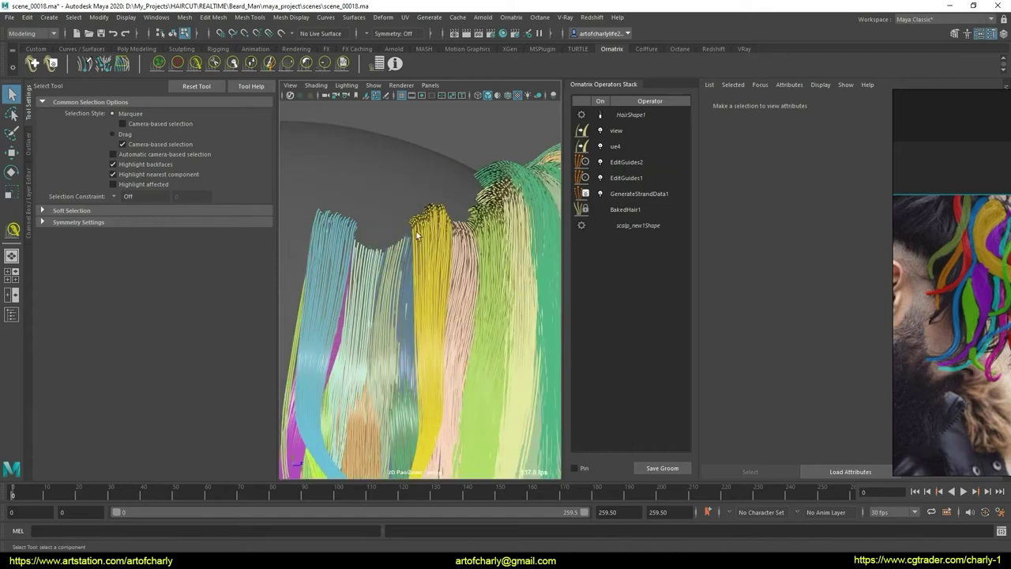
{"action": "left_click", "coordinate": [626, 162]}
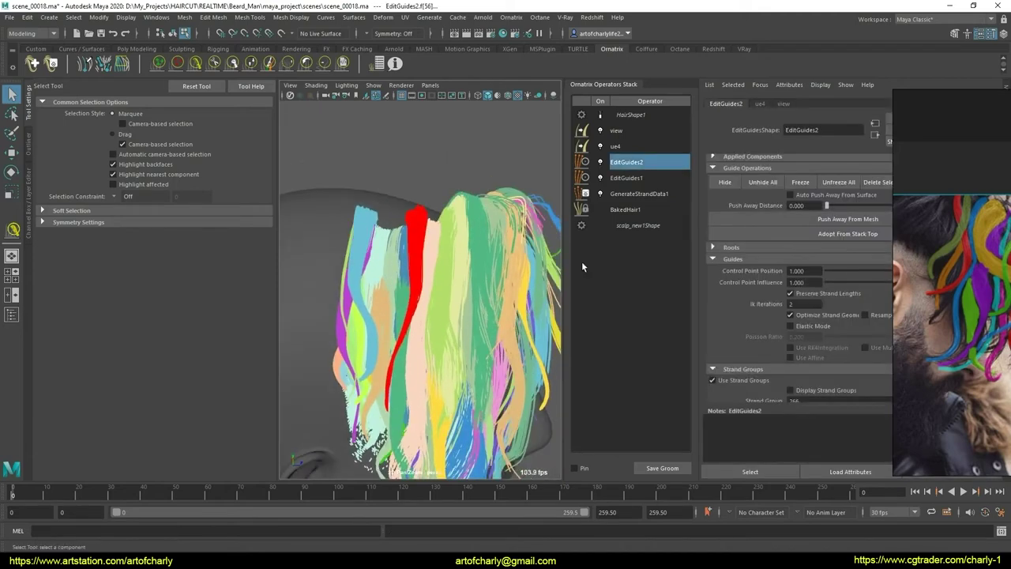
{"action": "left_click", "coordinate": [437, 326]}
{"action": "mouse_move", "coordinate": [437, 326]}
{"action": "left_mouse_down", "text": "alt"}
{"action": "mouse_move", "coordinate": [394, 370]}
{"action": "mouse_move", "coordinate": [435, 245]}
{"action": "left_mouse_up", "text": "alt"}
{"action": "left_click", "coordinate": [435, 245]}
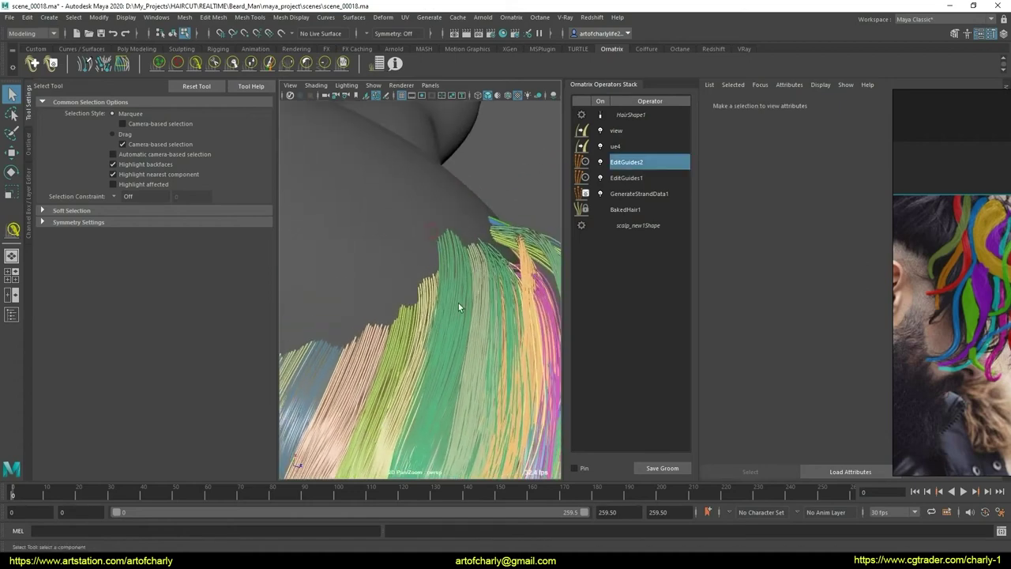
{"action": "left_click_drag", "start_coordinate": [417, 350], "coordinate": [331, 255], "text": "alt"}
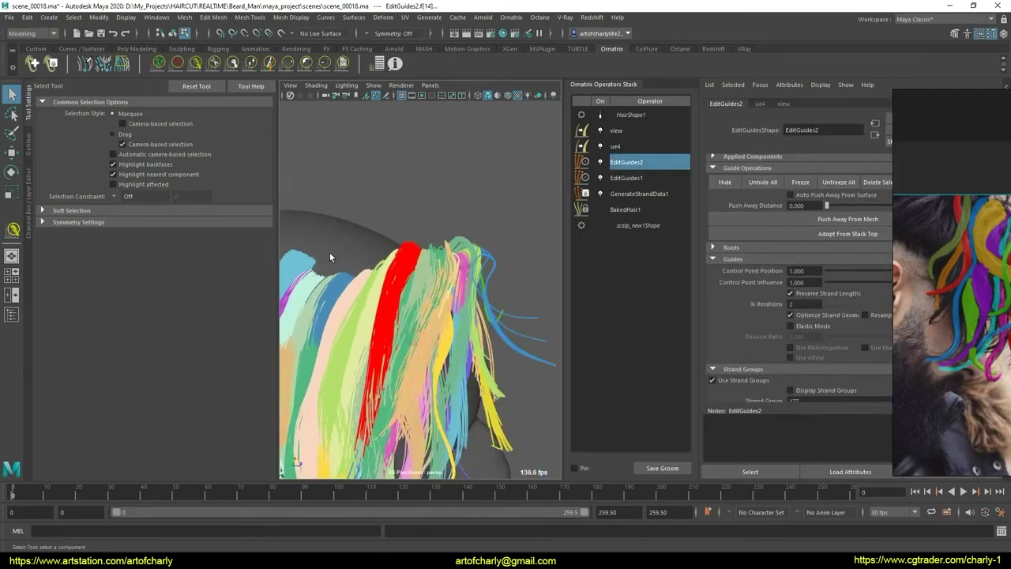
Step: Comb the upper-left strands down and back, sweeping the red lock's left end lower
{"action": "left_click", "coordinate": [345, 63]}
{"action": "right_click_drag", "start_coordinate": [384, 334], "coordinate": [372, 372], "text": "alt"}
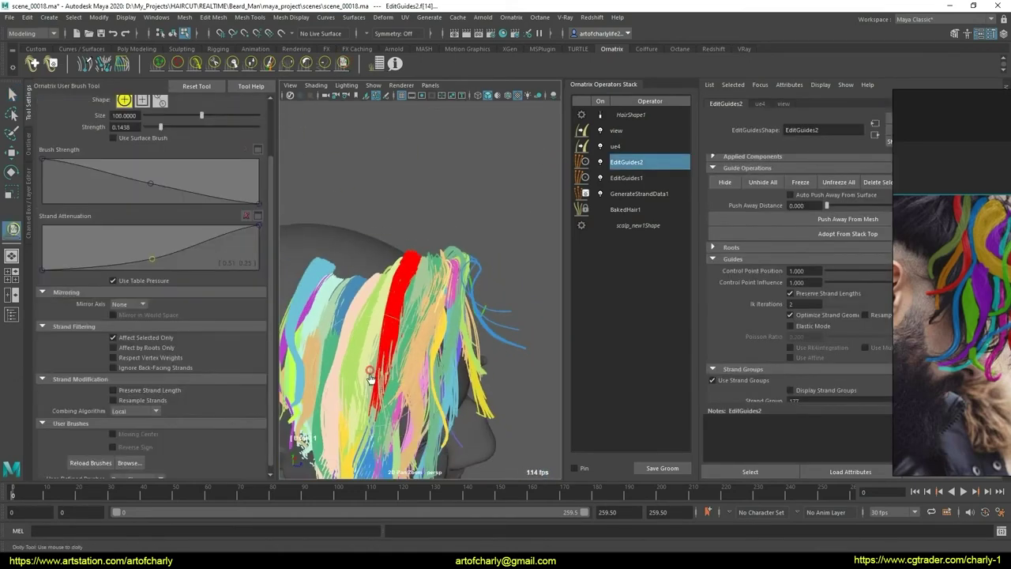
{"action": "left_click", "coordinate": [195, 63]}
{"action": "left_click_drag", "start_coordinate": [352, 272], "coordinate": [392, 320], "text": "alt"}
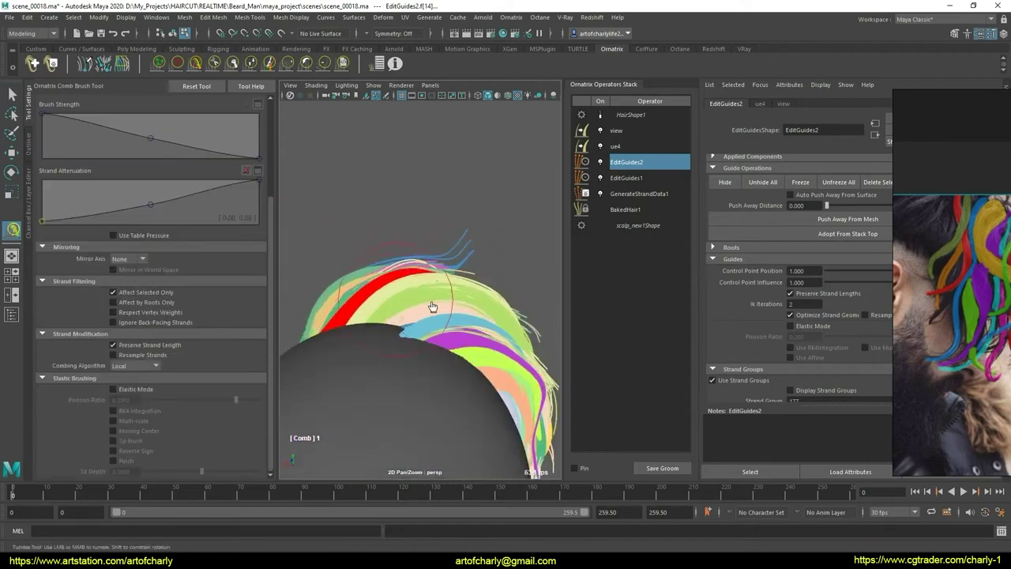
{"action": "left_click_drag", "start_coordinate": [480, 318], "coordinate": [356, 320], "text": "alt"}
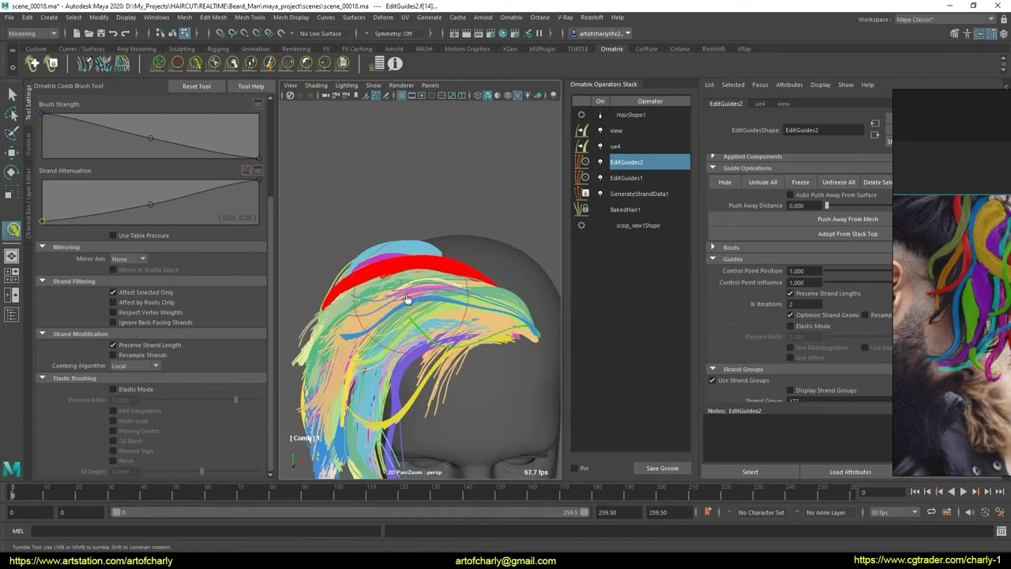
{"action": "left_click_drag", "start_coordinate": [366, 317], "coordinate": [345, 335]}
{"action": "key", "text": "q"}
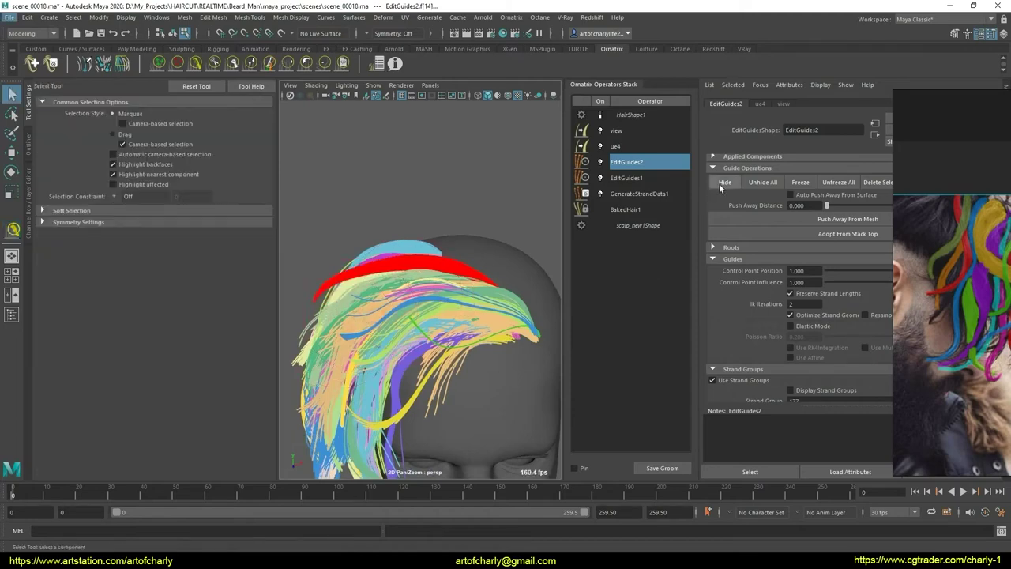
{"action": "left_click", "coordinate": [513, 198]}
Step: Select the hair guides at the back of the head and try the User Brush and Comb Brush on them
{"action": "mouse_move", "coordinate": [505, 237]}
{"action": "left_mouse_down", "text": "alt"}
{"action": "mouse_move", "coordinate": [438, 393]}
{"action": "mouse_move", "coordinate": [424, 259]}
{"action": "left_mouse_up", "text": "alt"}
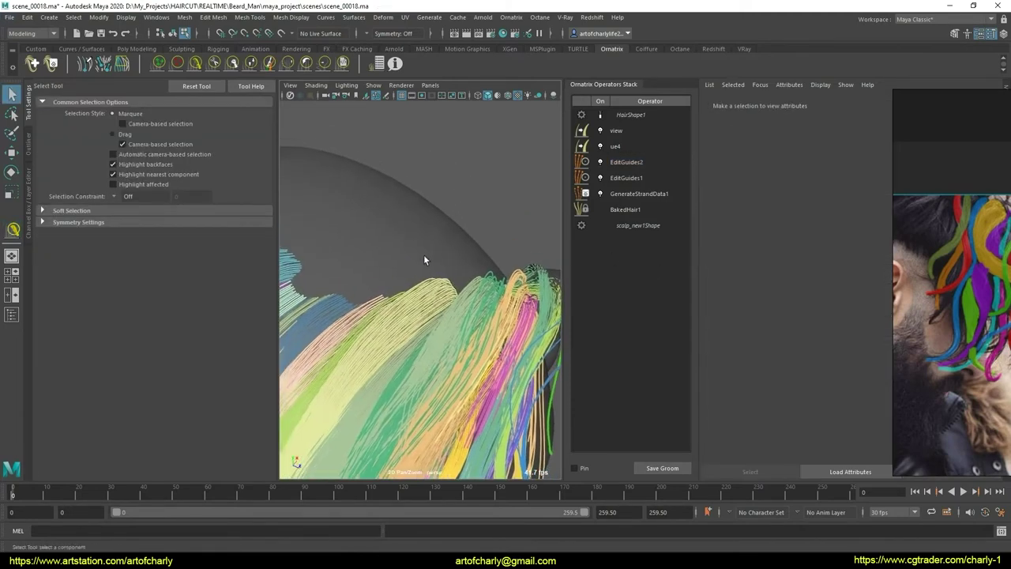
{"action": "left_click_drag", "start_coordinate": [457, 293], "coordinate": [406, 306], "text": "alt"}
{"action": "scroll", "coordinate": [430, 301], "scroll_direction": "down", "scroll_amount": 3}
{"action": "left_click", "coordinate": [430, 300]}
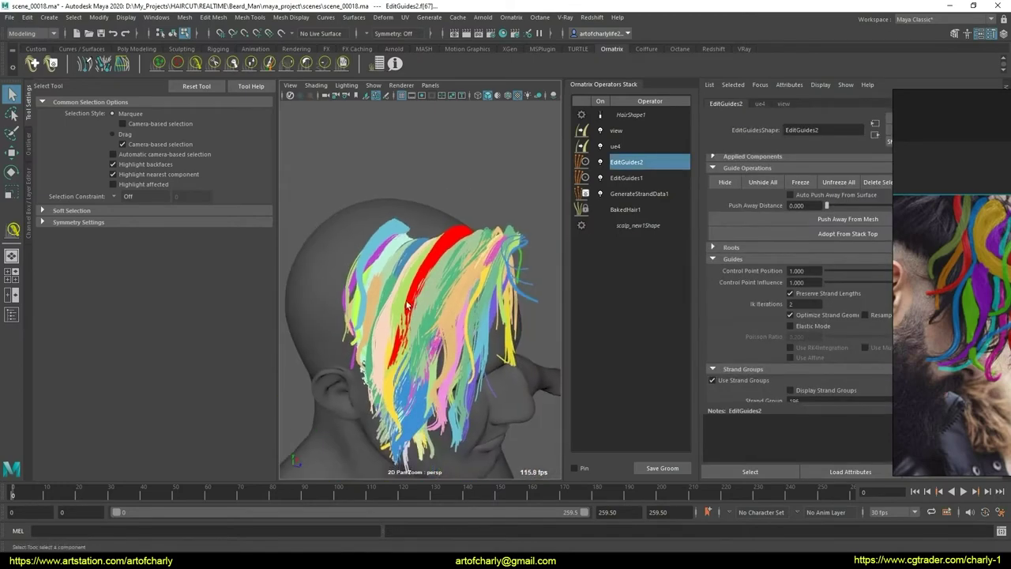
{"action": "left_click", "coordinate": [343, 66]}
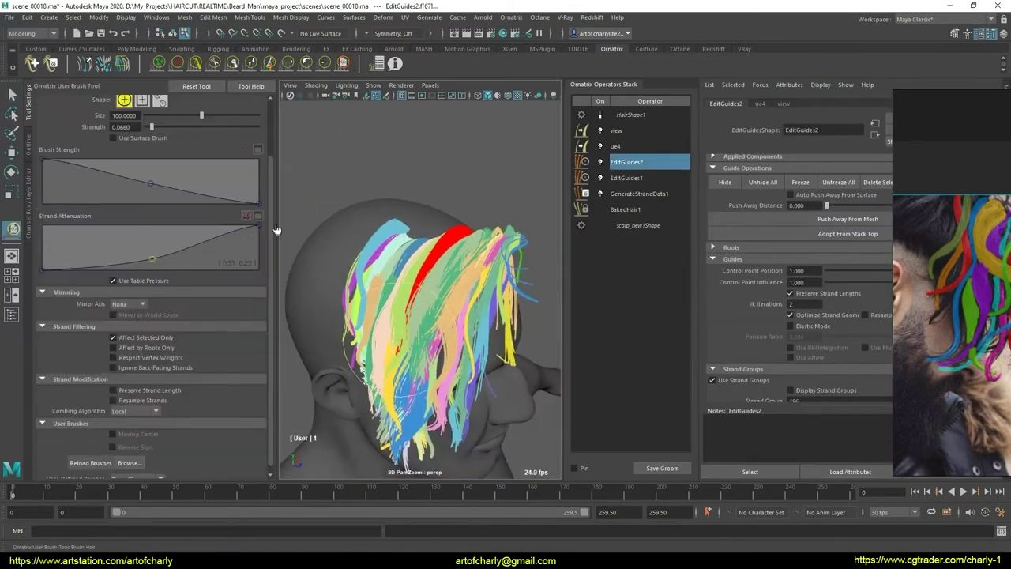
{"action": "left_click", "coordinate": [197, 65]}
{"action": "mouse_move", "coordinate": [429, 293]}
{"action": "left_mouse_down", "text": "alt"}
{"action": "mouse_move", "coordinate": [455, 304]}
{"action": "mouse_move", "coordinate": [420, 302]}
{"action": "mouse_move", "coordinate": [419, 313]}
{"action": "left_mouse_up", "text": "alt"}
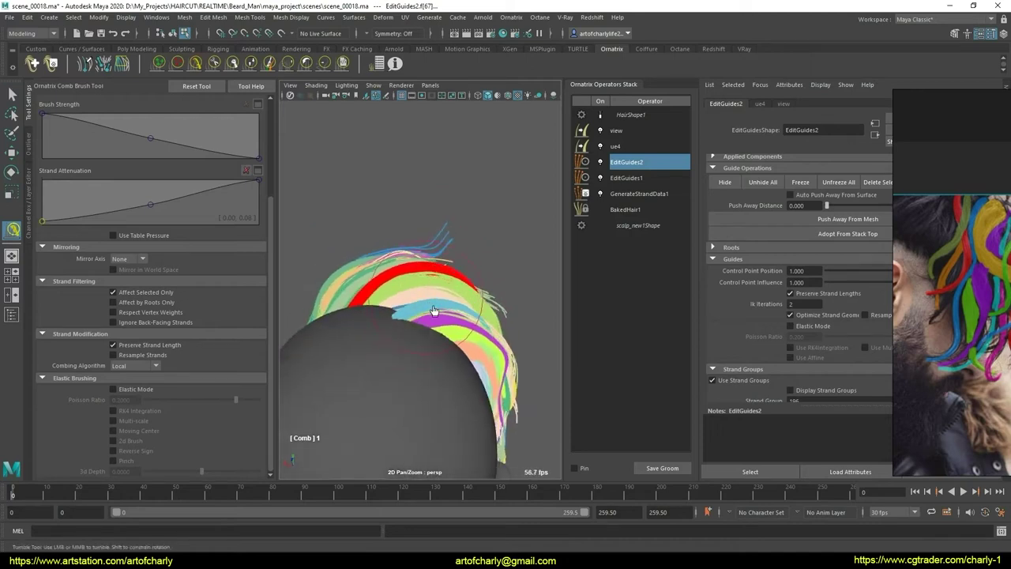
{"action": "mouse_move", "coordinate": [494, 335]}
{"action": "left_mouse_down", "text": "alt"}
{"action": "mouse_move", "coordinate": [472, 353]}
{"action": "mouse_move", "coordinate": [411, 348]}
{"action": "left_mouse_up", "text": "alt"}
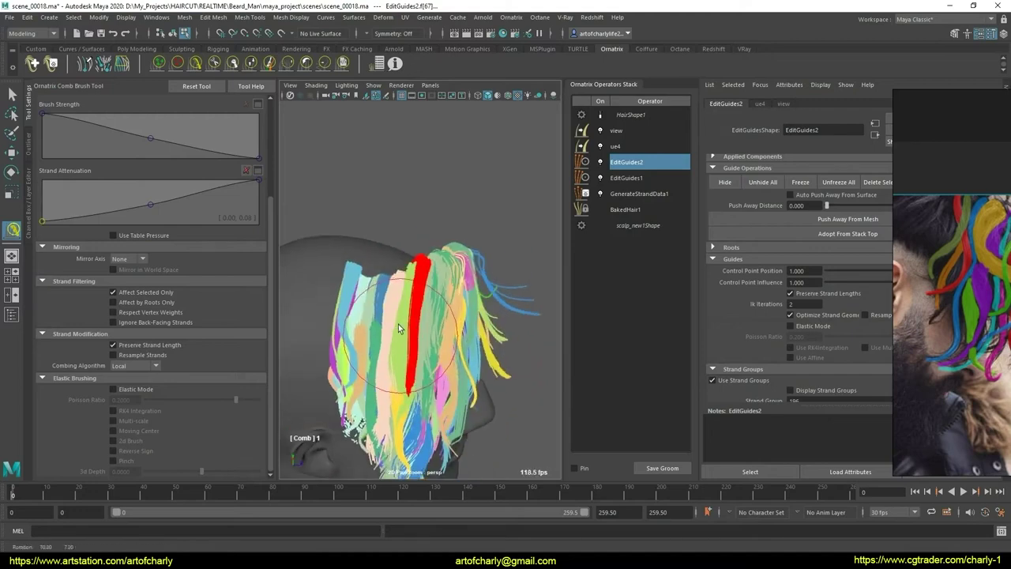
{"action": "left_click", "coordinate": [342, 63]}
{"action": "key", "text": "q"}
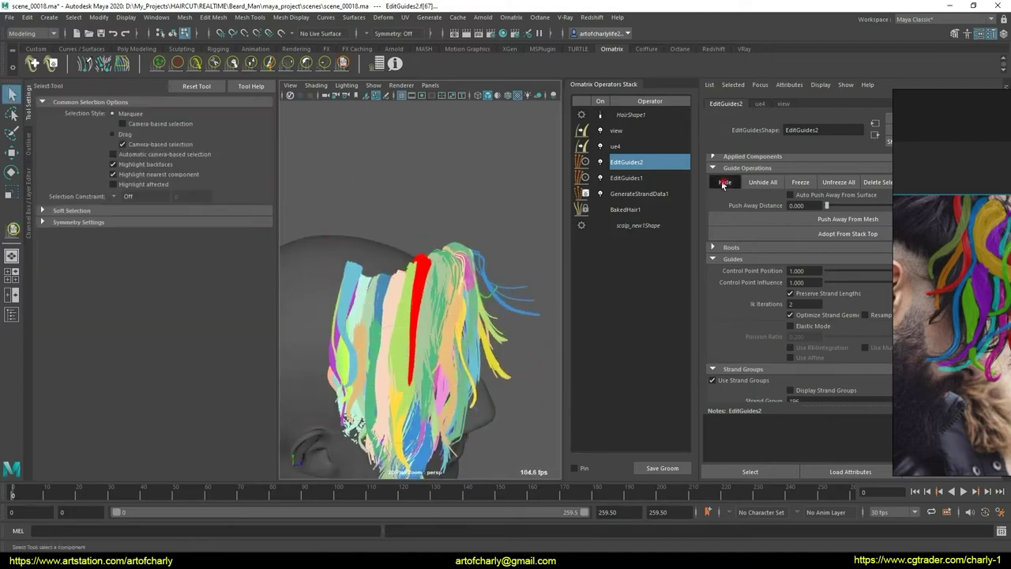
Step: Reshape the red lock with the User Brush and comb the crown strands so they end higher
{"action": "mouse_move", "coordinate": [405, 328]}
{"action": "left_mouse_down"}
{"action": "mouse_move", "coordinate": [418, 354]}
{"action": "mouse_move", "coordinate": [413, 377]}
{"action": "mouse_move", "coordinate": [397, 226]}
{"action": "left_mouse_up"}
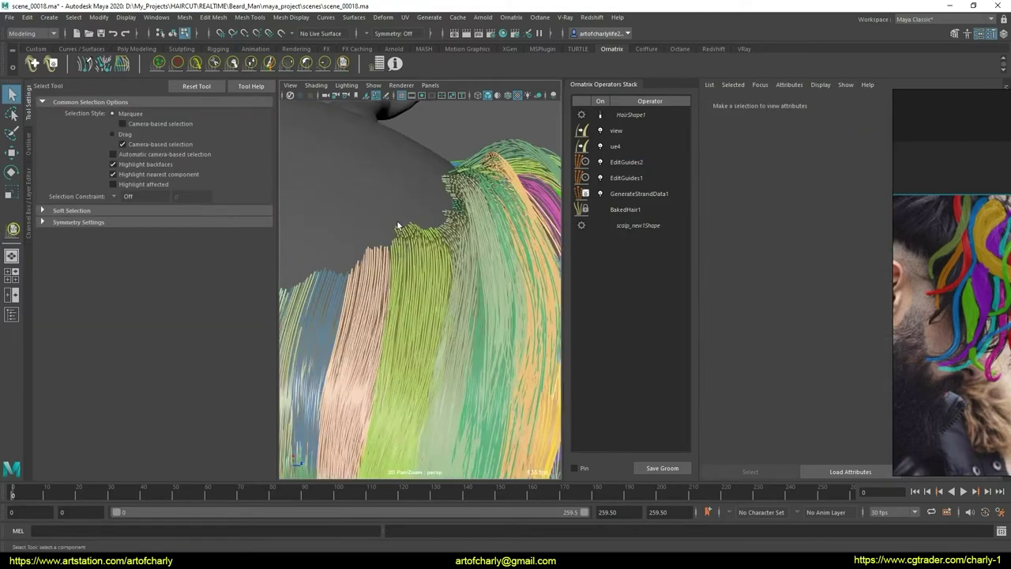
{"action": "left_click", "coordinate": [425, 248]}
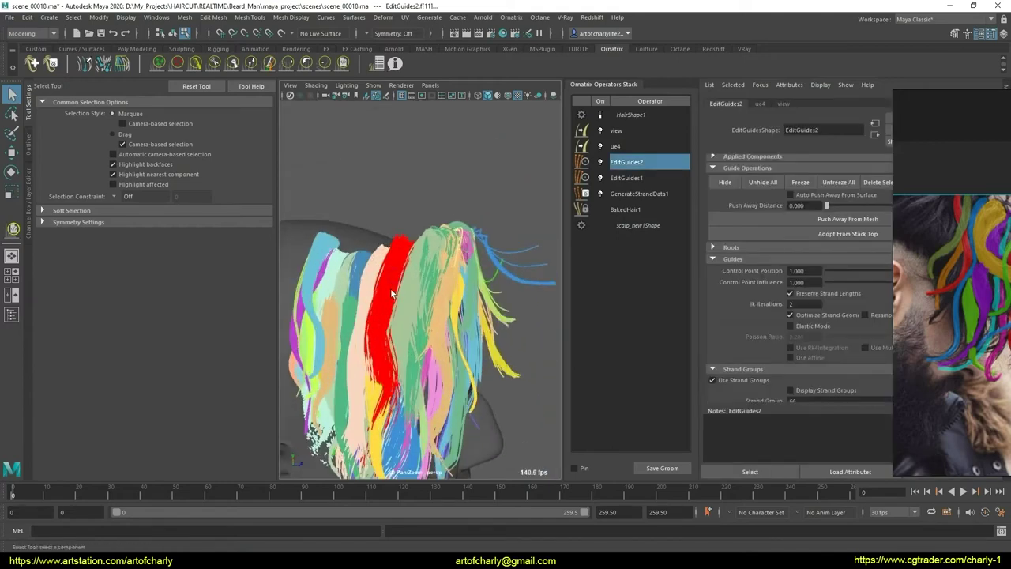
{"action": "left_click", "coordinate": [343, 64]}
{"action": "left_click_drag", "start_coordinate": [381, 392], "coordinate": [383, 403]}
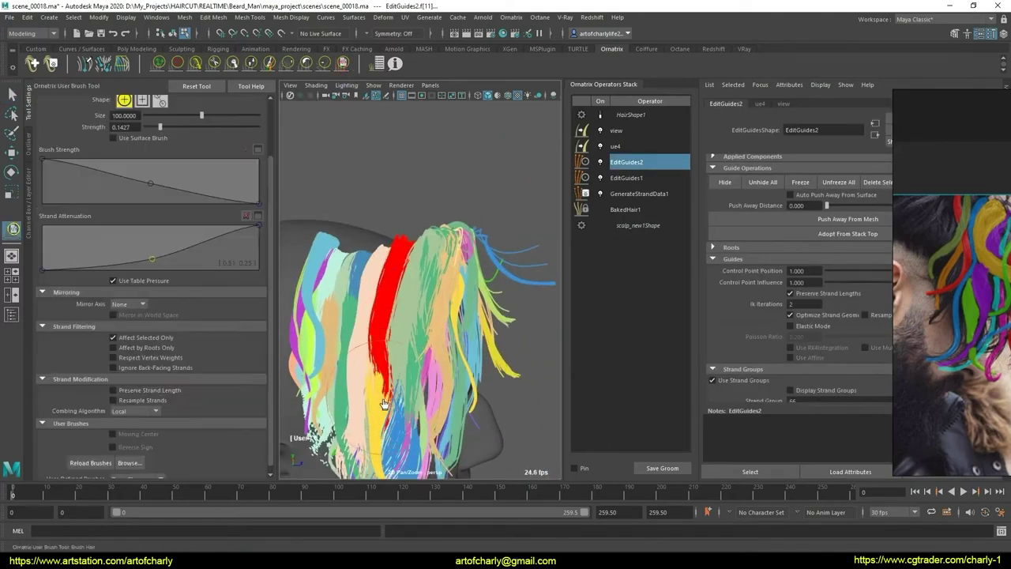
{"action": "mouse_move", "coordinate": [340, 308]}
{"action": "left_mouse_down", "text": "alt"}
{"action": "mouse_move", "coordinate": [389, 366]}
{"action": "mouse_move", "coordinate": [436, 348]}
{"action": "mouse_move", "coordinate": [423, 338]}
{"action": "left_mouse_up", "text": "alt"}
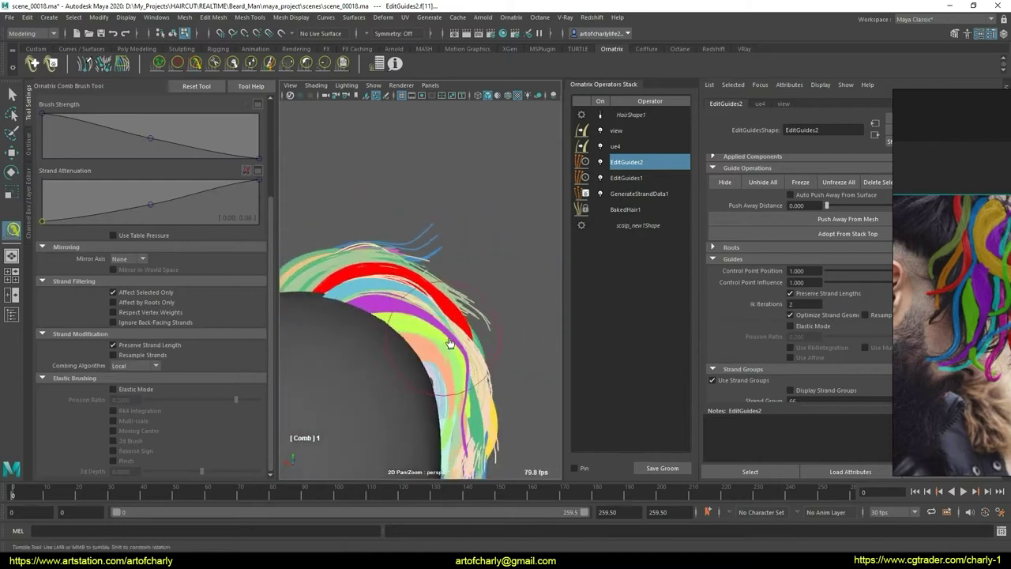
{"action": "mouse_move", "coordinate": [444, 373]}
{"action": "left_mouse_down"}
{"action": "mouse_move", "coordinate": [443, 388]}
{"action": "mouse_move", "coordinate": [455, 381]}
{"action": "mouse_move", "coordinate": [447, 356]}
{"action": "mouse_move", "coordinate": [427, 379]}
{"action": "left_mouse_up"}
{"action": "right_click_drag", "start_coordinate": [426, 380], "coordinate": [399, 398], "text": "alt"}
{"action": "left_click", "coordinate": [343, 63]}
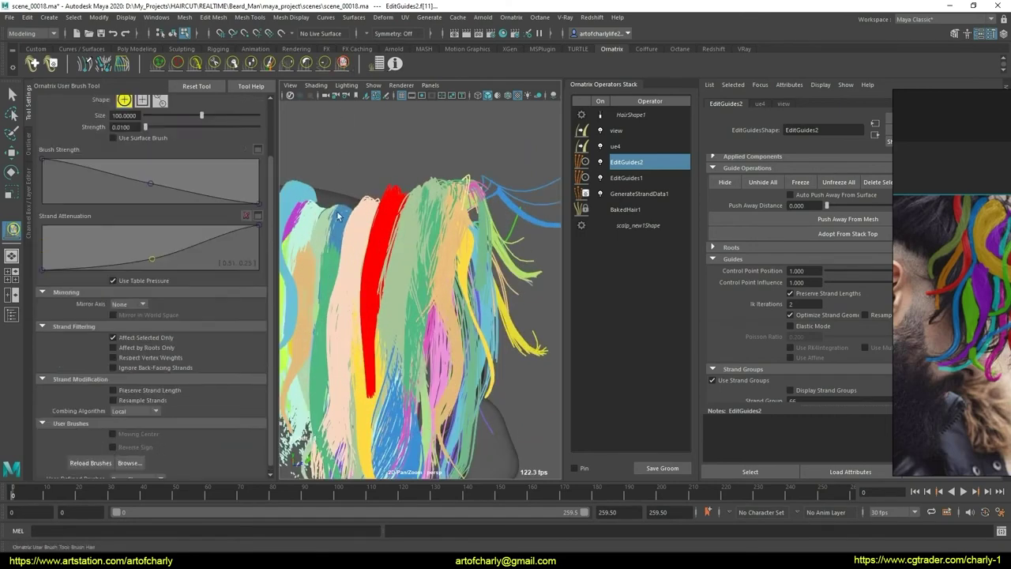
{"action": "key", "text": "q"}
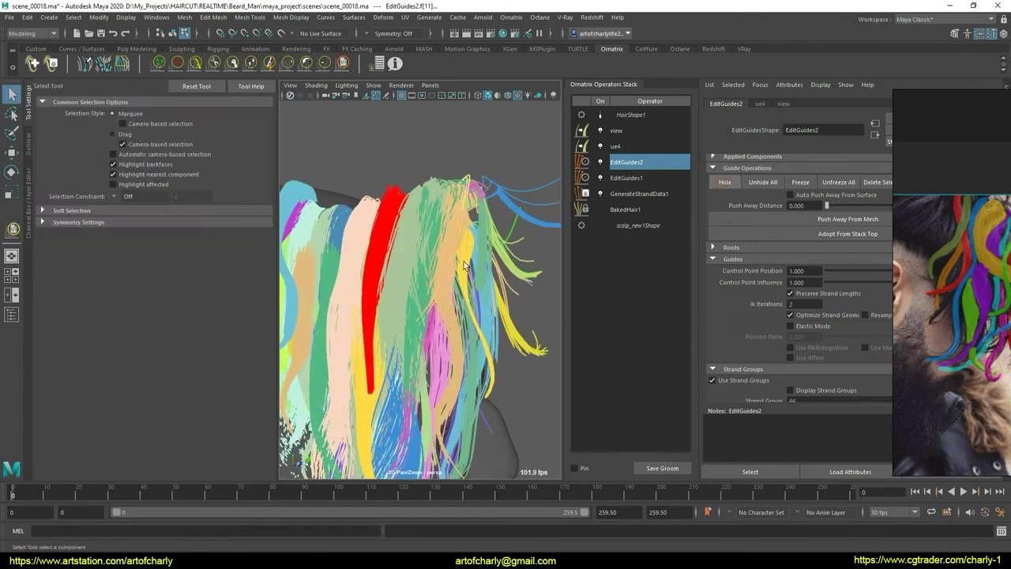
{"action": "left_click", "coordinate": [467, 267]}
{"action": "left_click_drag", "start_coordinate": [466, 266], "coordinate": [412, 283], "text": "alt"}
{"action": "left_click", "coordinate": [434, 192]}
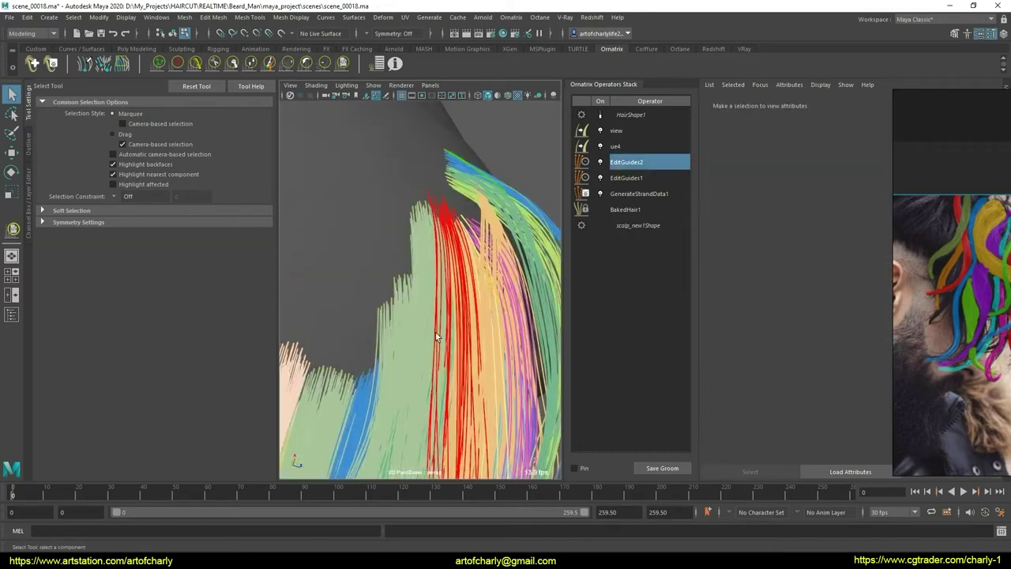
{"action": "mouse_move", "coordinate": [434, 192]}
{"action": "left_mouse_down", "text": "alt"}
{"action": "mouse_move", "coordinate": [385, 241]}
{"action": "mouse_move", "coordinate": [354, 115]}
{"action": "left_mouse_up", "text": "alt"}
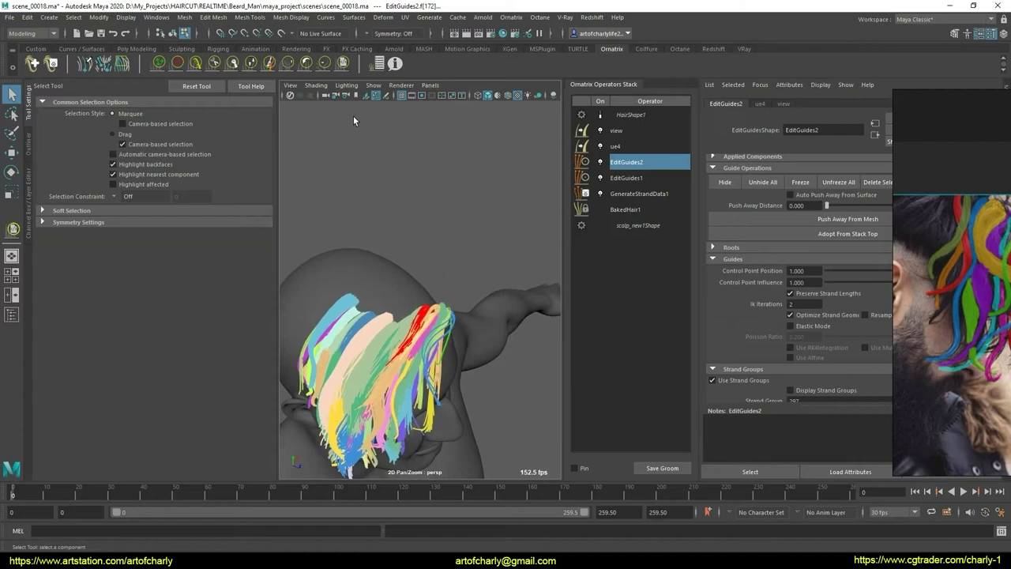
{"action": "left_click", "coordinate": [342, 63]}
{"action": "left_click", "coordinate": [195, 63]}
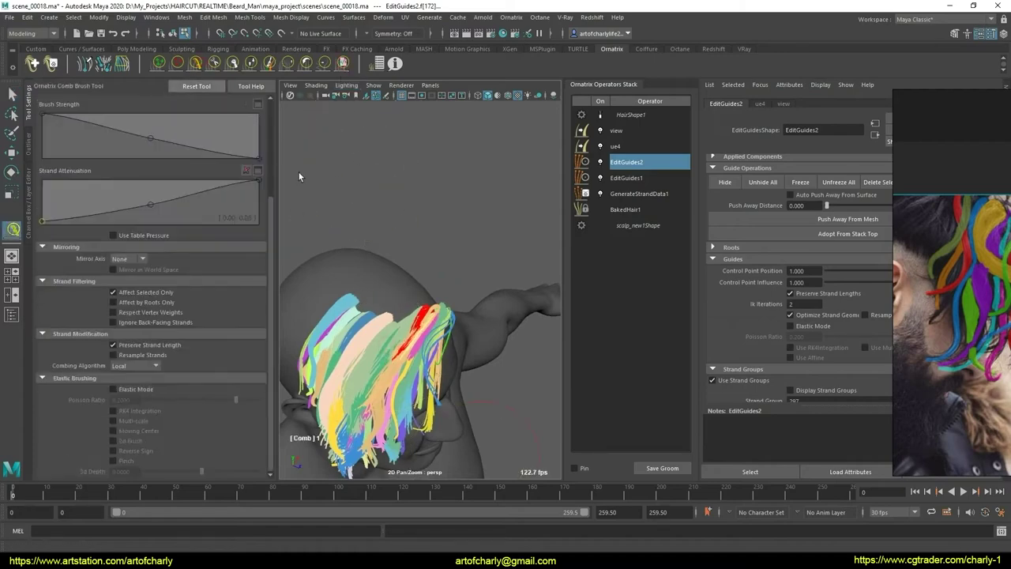
{"action": "scroll", "coordinate": [435, 346], "scroll_direction": "up", "scroll_amount": 5}
{"action": "left_click_drag", "start_coordinate": [436, 347], "coordinate": [411, 316], "text": "alt"}
{"action": "middle_click_drag", "start_coordinate": [410, 316], "coordinate": [440, 321], "text": "alt"}
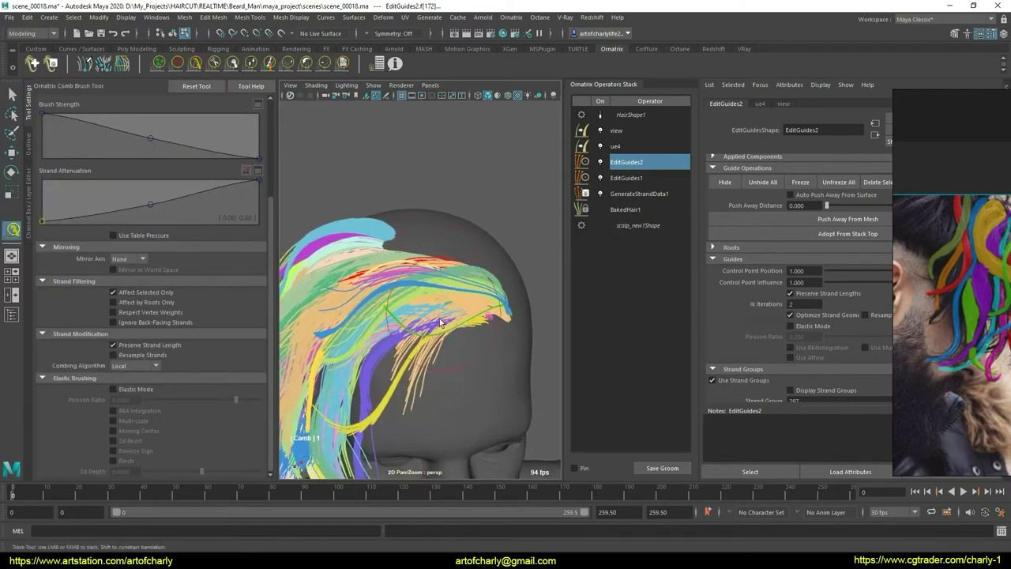
{"action": "left_click_drag", "start_coordinate": [369, 333], "coordinate": [428, 328], "text": "alt"}
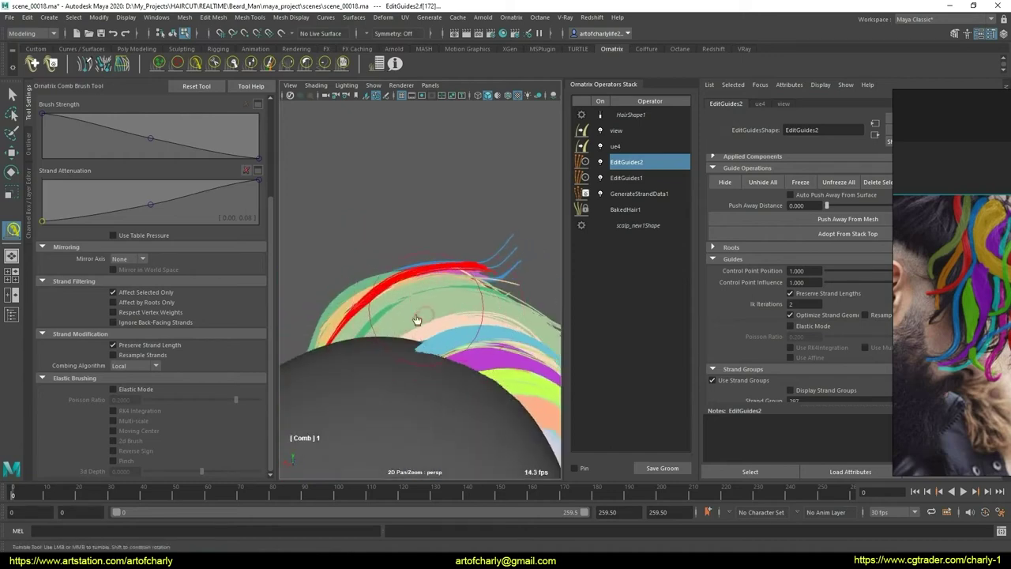
{"action": "key", "text": "q"}
{"action": "left_click", "coordinate": [522, 280]}
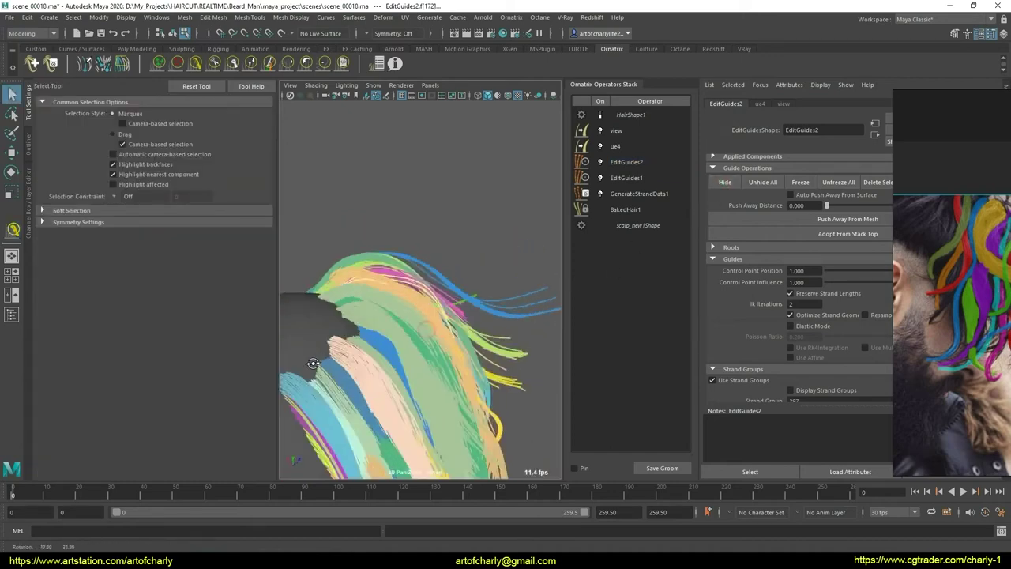
{"action": "left_click_drag", "start_coordinate": [522, 281], "coordinate": [403, 309], "text": "alt"}
{"action": "right_click_drag", "start_coordinate": [403, 309], "coordinate": [463, 316], "text": "alt"}
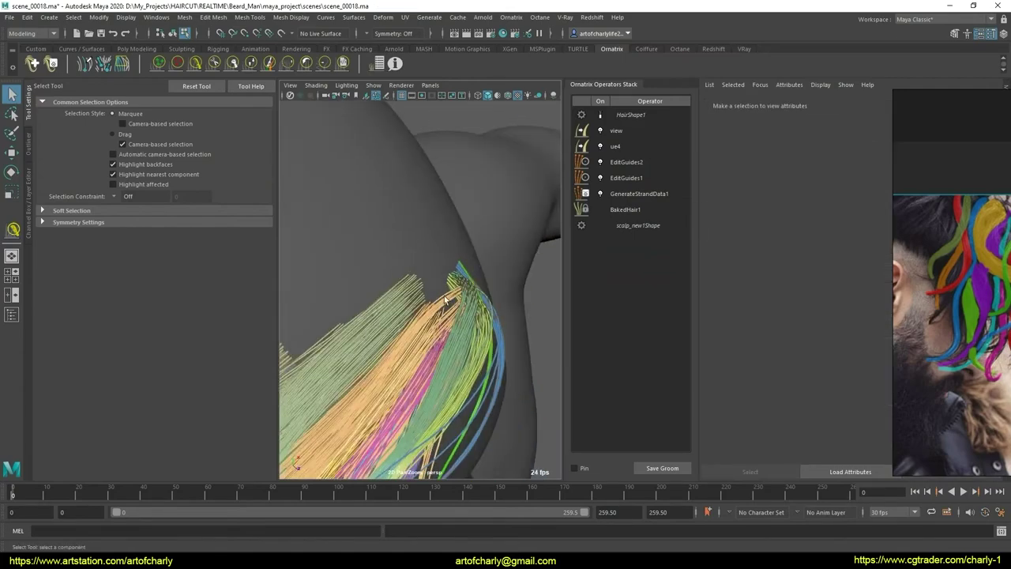
{"action": "left_click", "coordinate": [468, 324]}
{"action": "mouse_move", "coordinate": [468, 323]}
{"action": "left_mouse_down", "text": "alt"}
{"action": "mouse_move", "coordinate": [522, 327]}
{"action": "mouse_move", "coordinate": [443, 308]}
{"action": "mouse_move", "coordinate": [342, 233]}
{"action": "left_mouse_up", "text": "alt"}
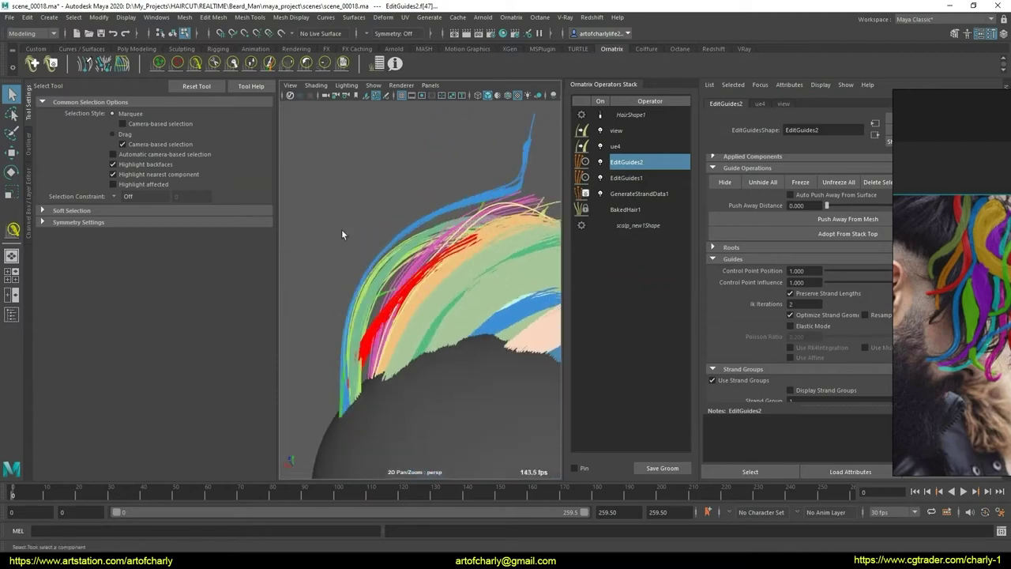
Step: Comb the red front lock up and back over the top of the head, undoing one stroke
{"action": "left_click", "coordinate": [196, 65]}
{"action": "mouse_move", "coordinate": [361, 344]}
{"action": "left_mouse_down", "text": "alt"}
{"action": "mouse_move", "coordinate": [385, 355]}
{"action": "mouse_move", "coordinate": [474, 334]}
{"action": "mouse_move", "coordinate": [402, 355]}
{"action": "mouse_move", "coordinate": [406, 327]}
{"action": "mouse_move", "coordinate": [417, 342]}
{"action": "mouse_move", "coordinate": [397, 342]}
{"action": "left_mouse_up", "text": "alt"}
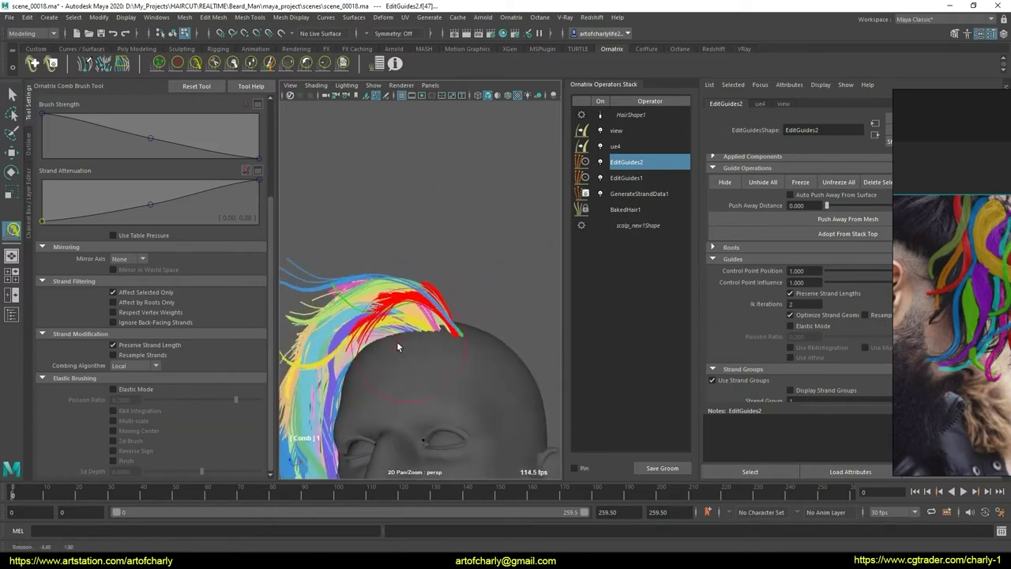
{"action": "left_click_drag", "start_coordinate": [389, 297], "coordinate": [402, 345]}
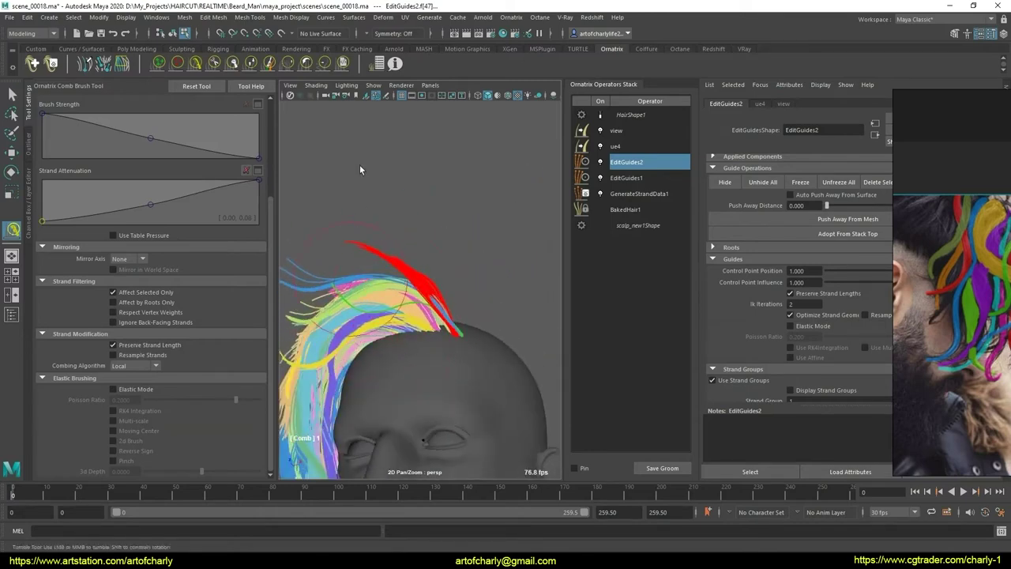
{"action": "left_click", "coordinate": [342, 65]}
{"action": "mouse_move", "coordinate": [360, 300]}
{"action": "left_mouse_down", "text": "alt"}
{"action": "mouse_move", "coordinate": [371, 282]}
{"action": "mouse_move", "coordinate": [371, 311]}
{"action": "left_mouse_up", "text": "alt"}
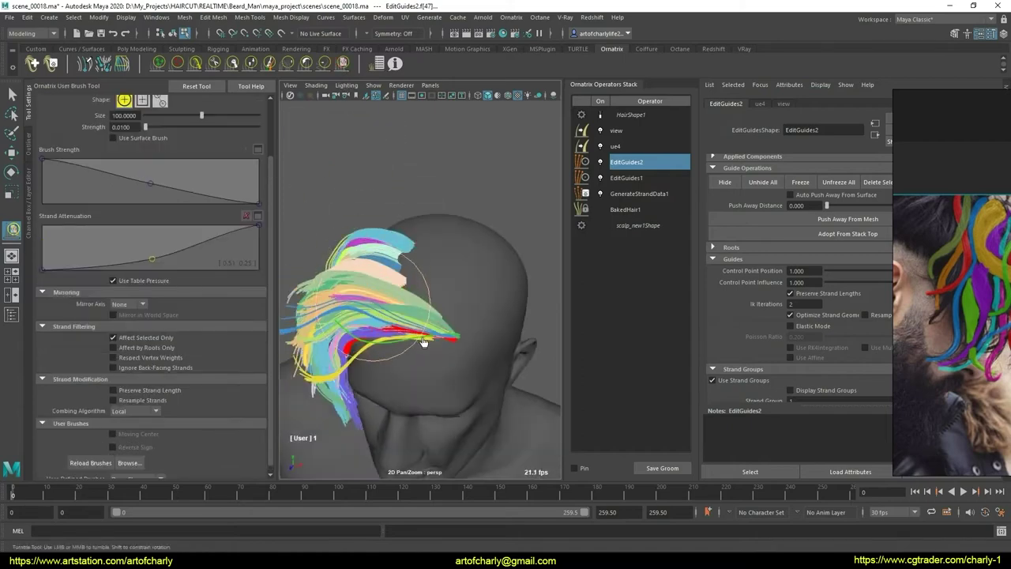
{"action": "mouse_move", "coordinate": [424, 341]}
{"action": "left_mouse_down", "text": "alt"}
{"action": "mouse_move", "coordinate": [415, 298]}
{"action": "mouse_move", "coordinate": [355, 334]}
{"action": "mouse_move", "coordinate": [387, 316]}
{"action": "mouse_move", "coordinate": [403, 328]}
{"action": "mouse_move", "coordinate": [353, 365]}
{"action": "mouse_move", "coordinate": [388, 361]}
{"action": "mouse_move", "coordinate": [388, 375]}
{"action": "mouse_move", "coordinate": [388, 330]}
{"action": "mouse_move", "coordinate": [357, 313]}
{"action": "left_mouse_up", "text": "alt"}
{"action": "key", "text": "ctrl+z"}
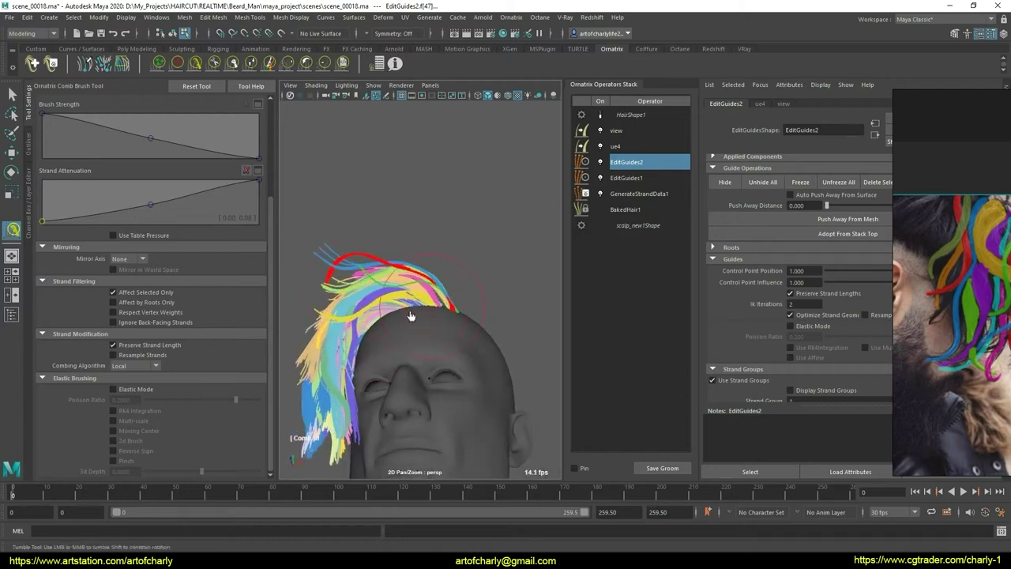
{"action": "mouse_move", "coordinate": [427, 321]}
{"action": "left_mouse_down", "text": "alt"}
{"action": "mouse_move", "coordinate": [441, 332]}
{"action": "mouse_move", "coordinate": [413, 354]}
{"action": "mouse_move", "coordinate": [413, 342]}
{"action": "mouse_move", "coordinate": [293, 284]}
{"action": "left_mouse_up", "text": "alt"}
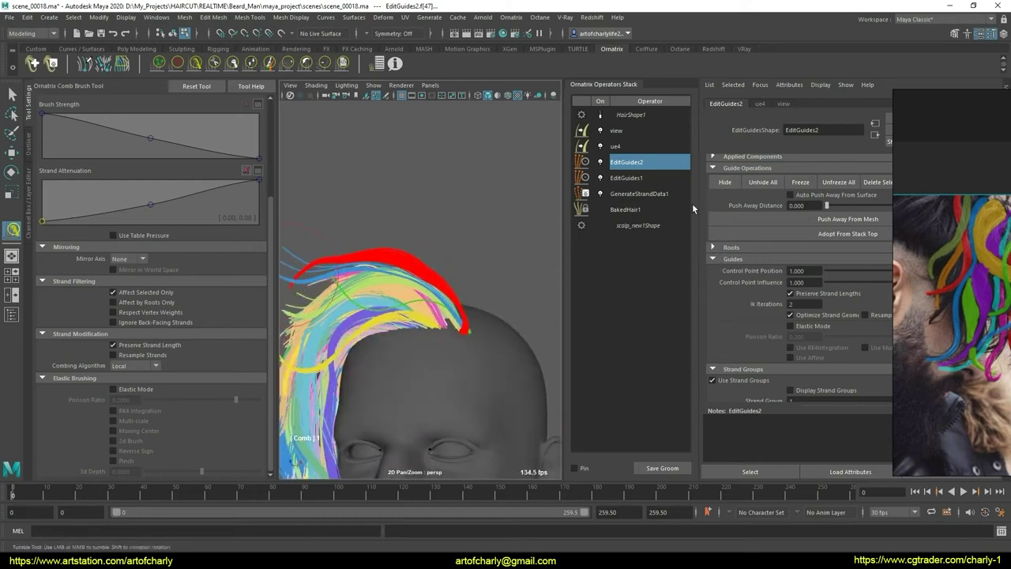
{"action": "left_click", "coordinate": [411, 332]}
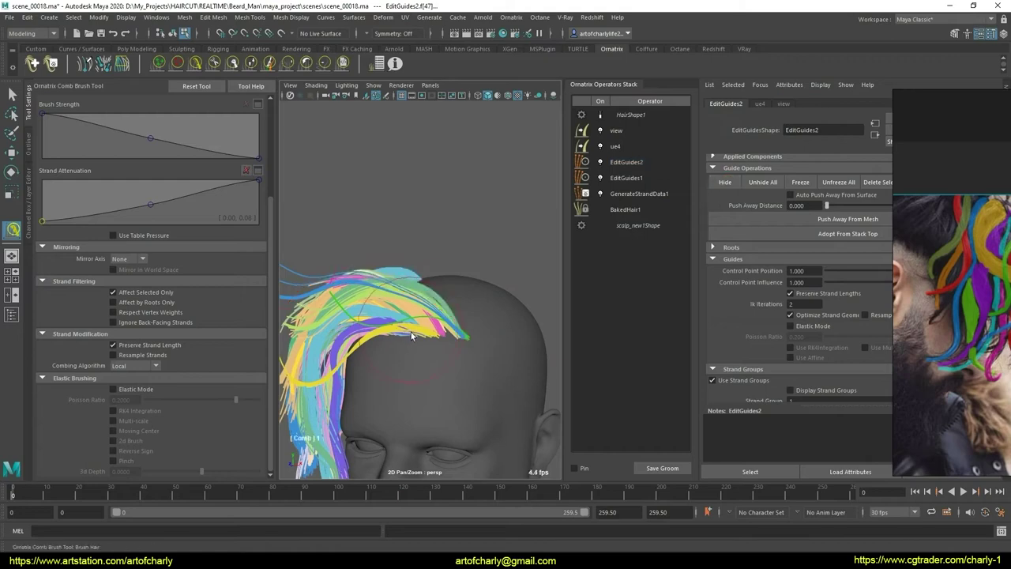
{"action": "key", "text": "q"}
{"action": "mouse_move", "coordinate": [427, 341]}
{"action": "left_mouse_down", "text": "alt"}
{"action": "mouse_move", "coordinate": [415, 334]}
{"action": "mouse_move", "coordinate": [464, 369]}
{"action": "mouse_move", "coordinate": [501, 359]}
{"action": "mouse_move", "coordinate": [450, 400]}
{"action": "mouse_move", "coordinate": [402, 364]}
{"action": "mouse_move", "coordinate": [392, 327]}
{"action": "mouse_move", "coordinate": [409, 335]}
{"action": "mouse_move", "coordinate": [427, 327]}
{"action": "mouse_move", "coordinate": [477, 373]}
{"action": "mouse_move", "coordinate": [418, 281]}
{"action": "left_mouse_up", "text": "alt"}
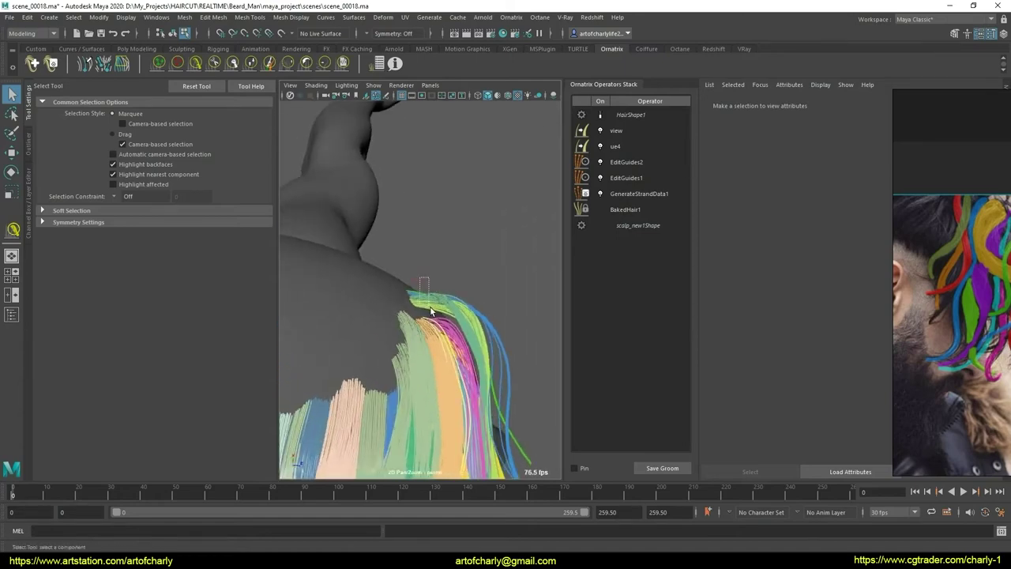
Step: Select the back-of-crown guide lock and brush it to lie along the neighbouring swept strands
{"action": "left_click", "coordinate": [627, 162]}
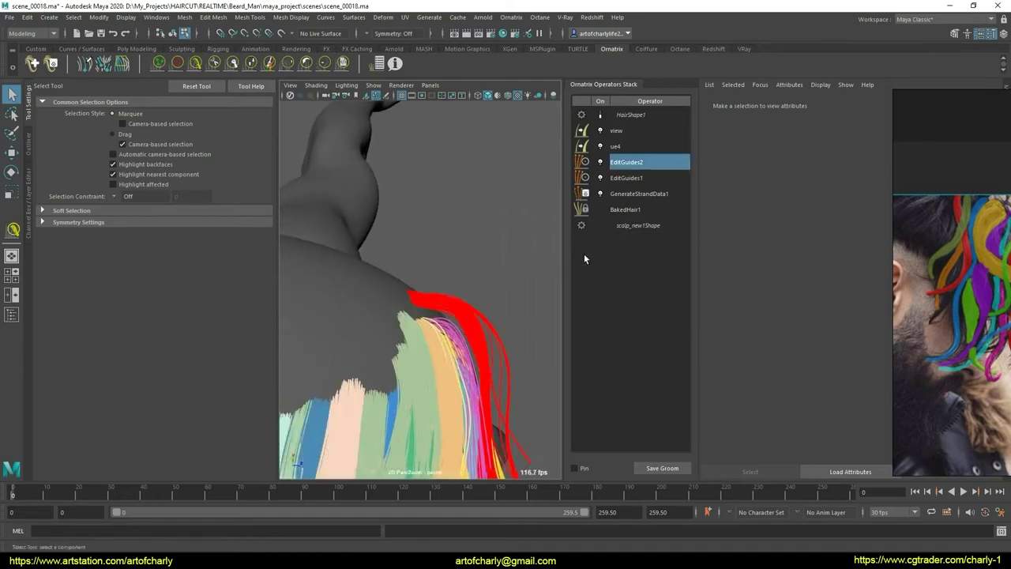
{"action": "left_click", "coordinate": [437, 338]}
{"action": "mouse_move", "coordinate": [437, 338]}
{"action": "left_mouse_down", "text": "alt"}
{"action": "mouse_move", "coordinate": [434, 293]}
{"action": "mouse_move", "coordinate": [463, 334]}
{"action": "mouse_move", "coordinate": [463, 417]}
{"action": "mouse_move", "coordinate": [417, 258]}
{"action": "mouse_move", "coordinate": [435, 232]}
{"action": "left_mouse_up", "text": "alt"}
{"action": "left_click", "coordinate": [465, 293]}
{"action": "mouse_move", "coordinate": [464, 293]}
{"action": "left_mouse_down", "text": "alt"}
{"action": "mouse_move", "coordinate": [395, 233]}
{"action": "mouse_move", "coordinate": [442, 315]}
{"action": "left_mouse_up", "text": "alt"}
{"action": "left_click", "coordinate": [196, 65]}
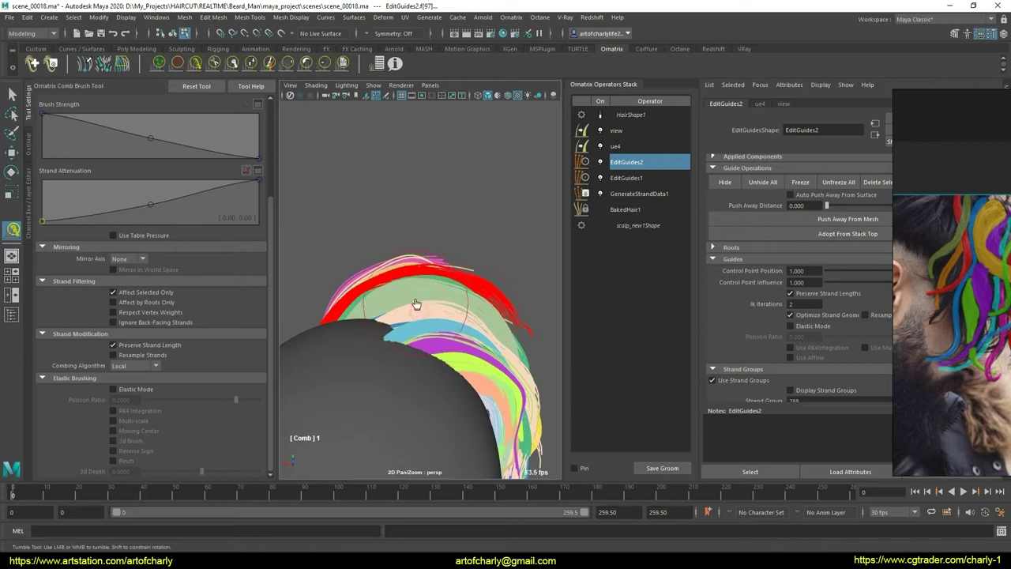
{"action": "left_click_drag", "start_coordinate": [444, 315], "coordinate": [414, 313], "text": "alt"}
{"action": "left_click", "coordinate": [343, 63]}
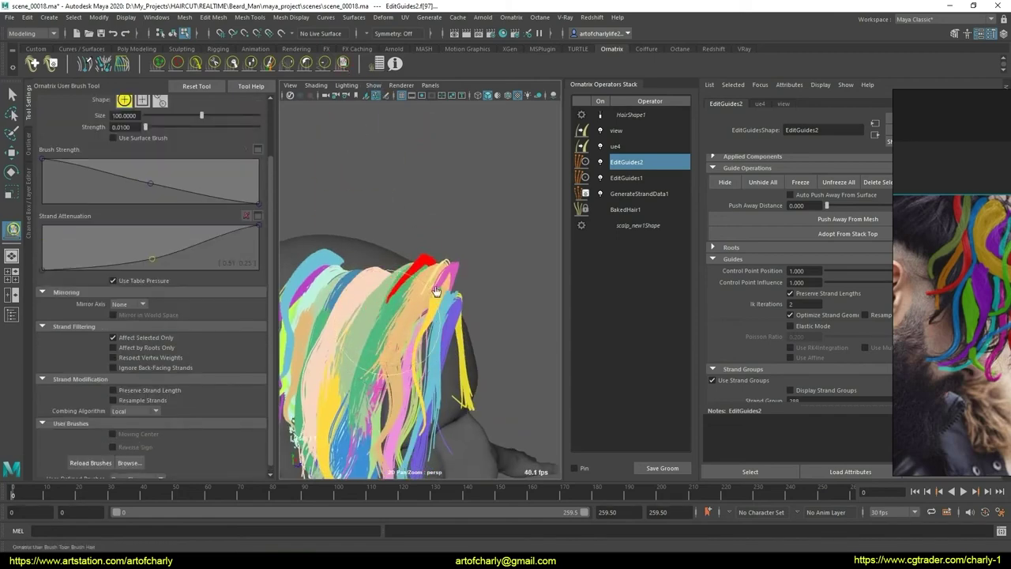
{"action": "mouse_move", "coordinate": [436, 291]}
{"action": "left_mouse_down", "text": "alt"}
{"action": "mouse_move", "coordinate": [539, 278]}
{"action": "mouse_move", "coordinate": [436, 304]}
{"action": "mouse_move", "coordinate": [466, 300]}
{"action": "left_mouse_up", "text": "alt"}
{"action": "key", "text": "q"}
{"action": "left_click", "coordinate": [489, 267]}
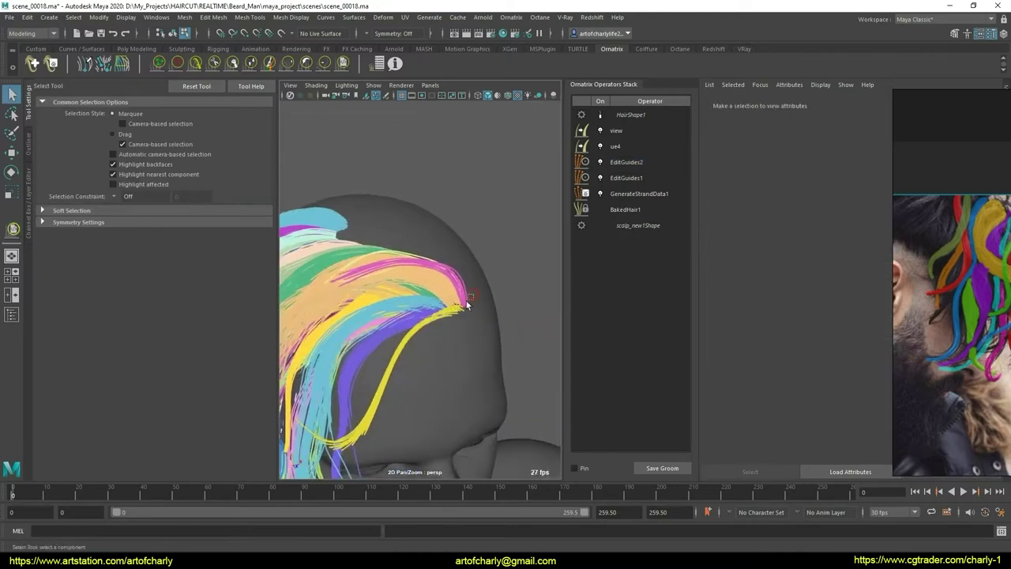
Step: Select strand group 121 on top of the head and brush the red lock toward the right
{"action": "left_click", "coordinate": [467, 305]}
{"action": "left_click", "coordinate": [632, 245]}
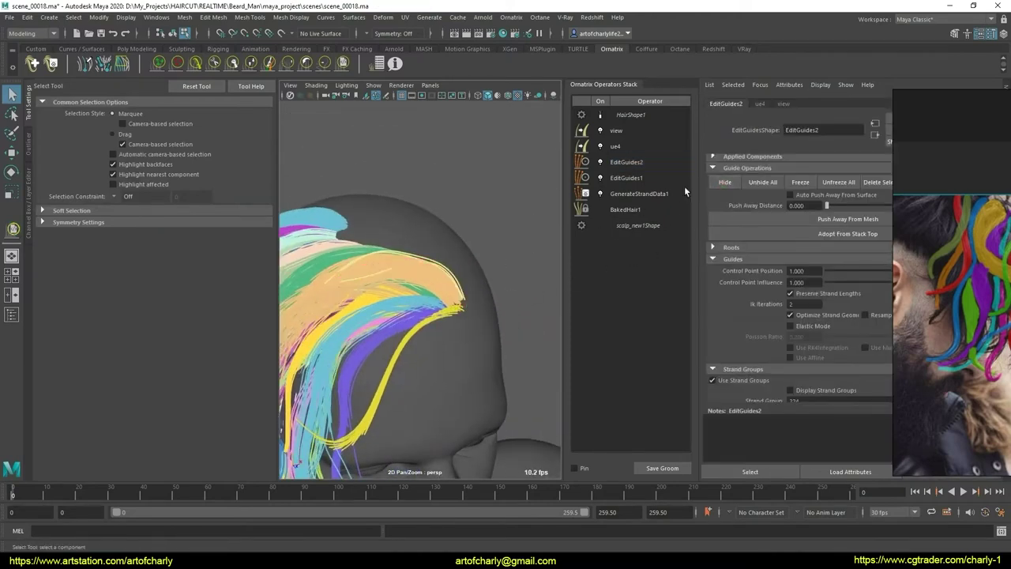
{"action": "mouse_move", "coordinate": [391, 316]}
{"action": "left_mouse_down", "text": "alt"}
{"action": "mouse_move", "coordinate": [491, 288]}
{"action": "mouse_move", "coordinate": [508, 295]}
{"action": "mouse_move", "coordinate": [289, 461]}
{"action": "mouse_move", "coordinate": [370, 325]}
{"action": "mouse_move", "coordinate": [435, 309]}
{"action": "mouse_move", "coordinate": [413, 335]}
{"action": "mouse_move", "coordinate": [467, 293]}
{"action": "mouse_move", "coordinate": [420, 375]}
{"action": "mouse_move", "coordinate": [457, 294]}
{"action": "mouse_move", "coordinate": [488, 291]}
{"action": "left_mouse_up", "text": "alt"}
{"action": "left_click", "coordinate": [471, 302]}
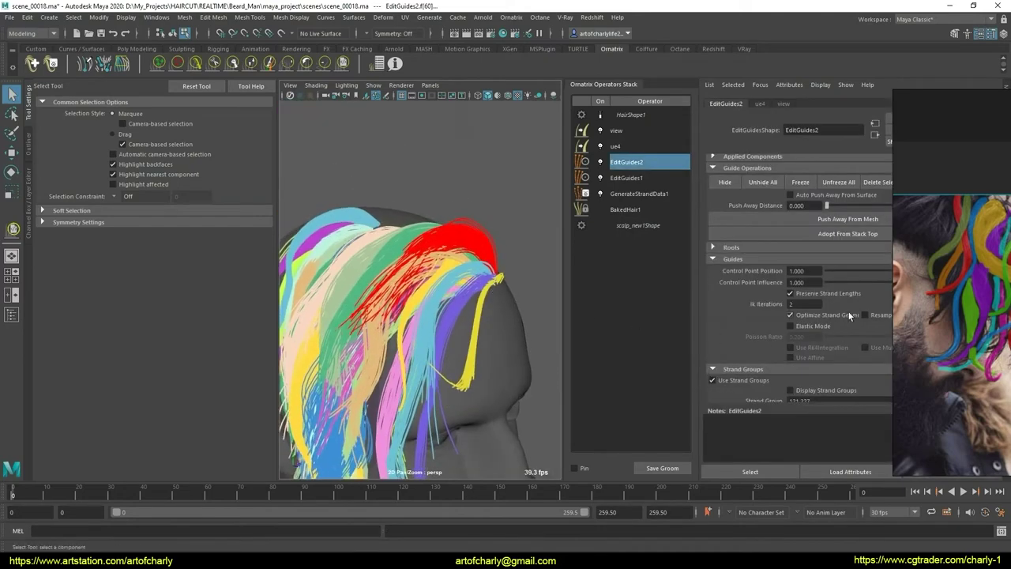
{"action": "scroll", "coordinate": [834, 288], "scroll_direction": "down", "scroll_amount": 1}
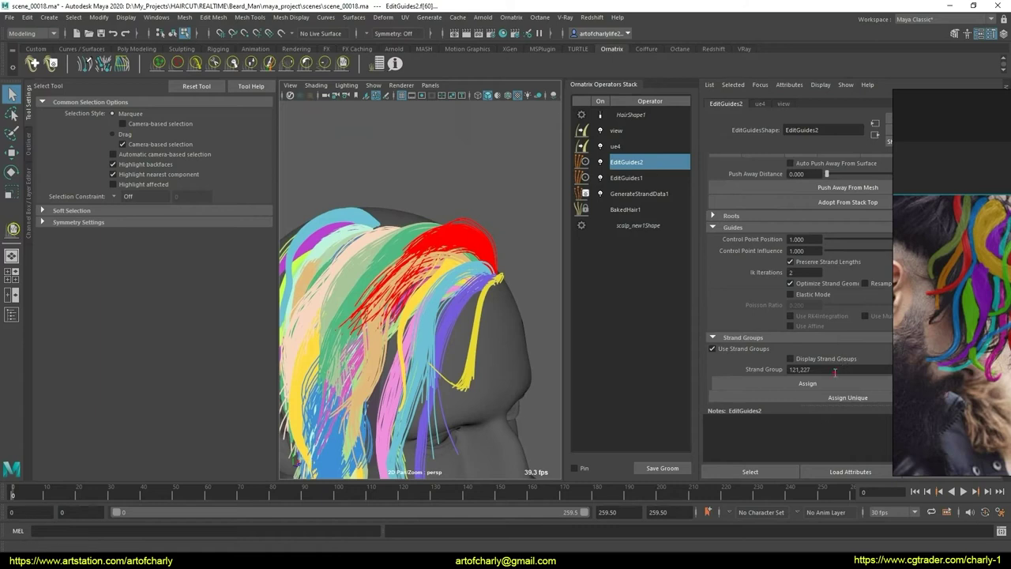
{"action": "left_click", "coordinate": [343, 64]}
{"action": "left_click_drag", "start_coordinate": [364, 294], "coordinate": [395, 289]}
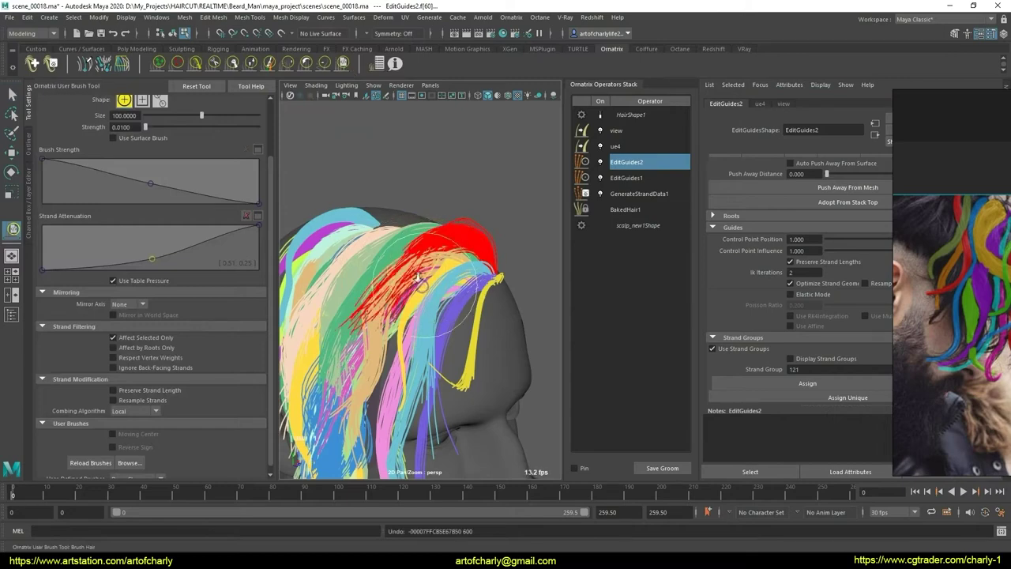
{"action": "left_click_drag", "start_coordinate": [440, 266], "coordinate": [403, 263], "text": "alt"}
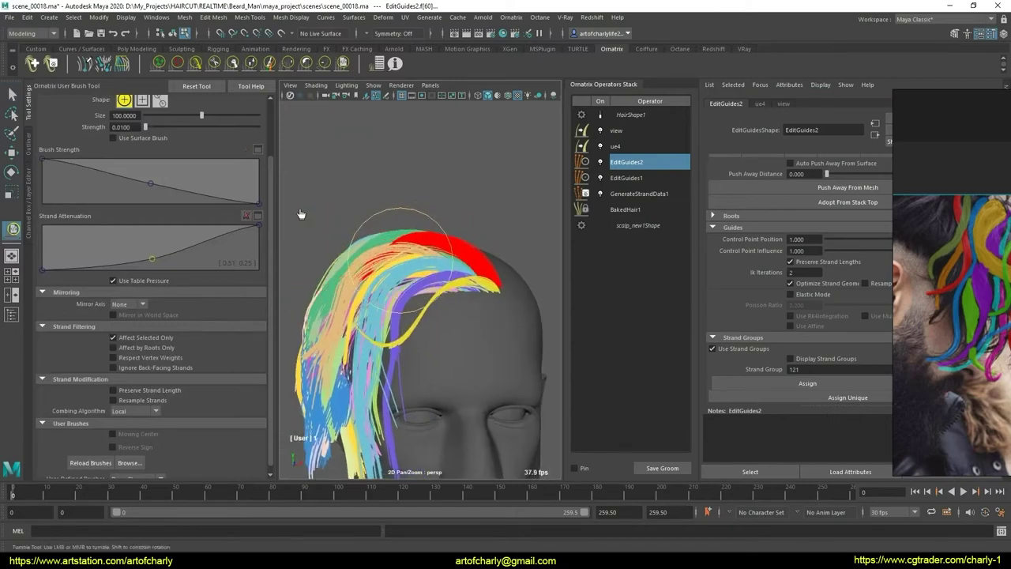
Step: Comb the red lock back over the crown in a smooth arc, then deselect the guides
{"action": "left_click", "coordinate": [251, 65]}
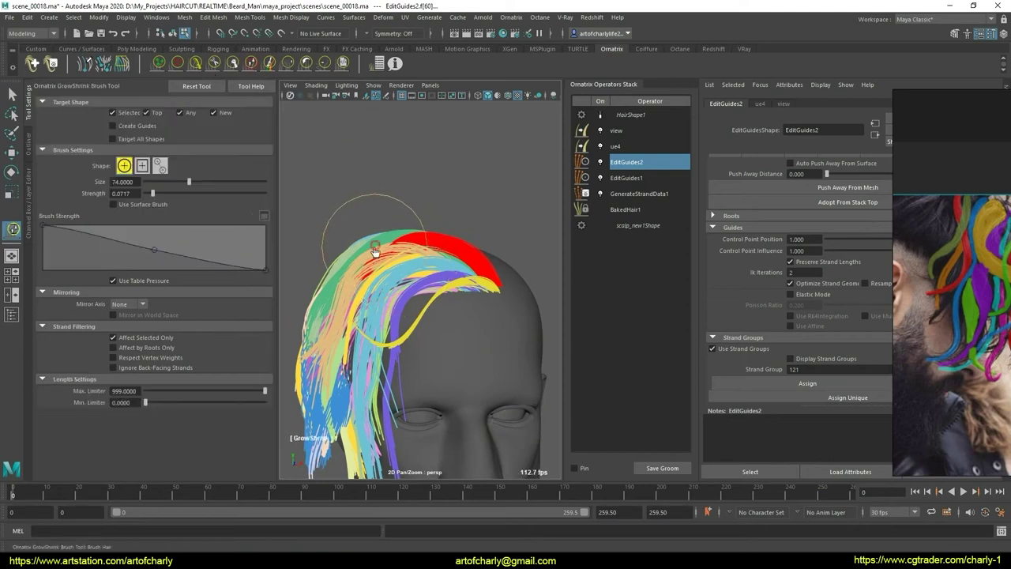
{"action": "left_click", "coordinate": [345, 64]}
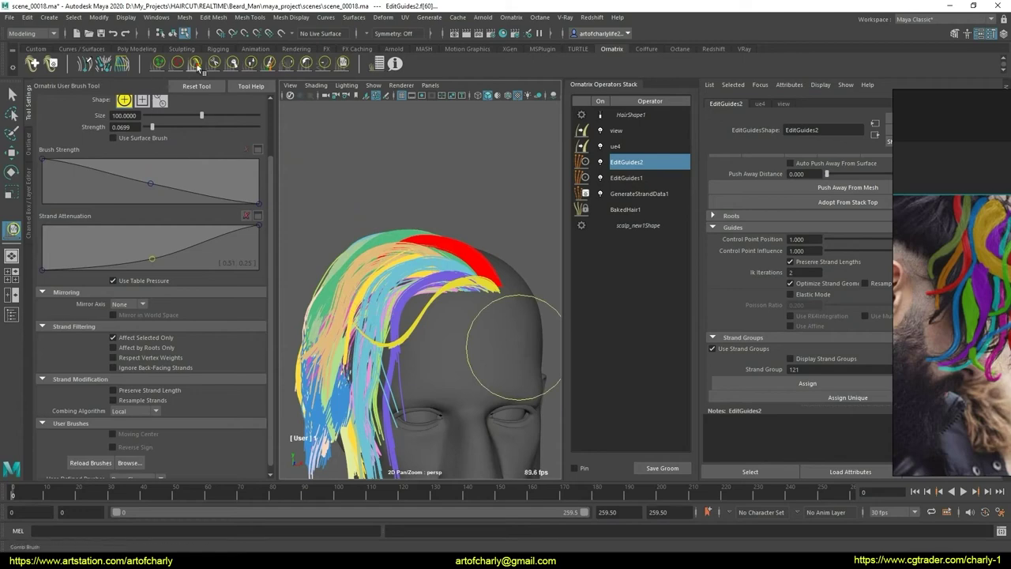
{"action": "left_click", "coordinate": [196, 65]}
{"action": "left_click_drag", "start_coordinate": [377, 278], "coordinate": [401, 257], "text": "alt"}
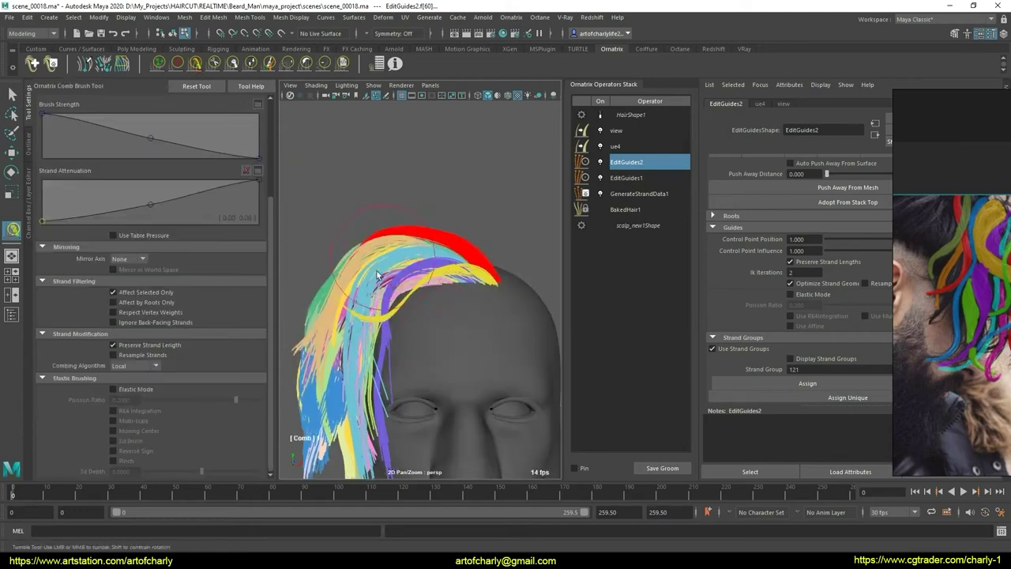
{"action": "mouse_move", "coordinate": [461, 298]}
{"action": "left_mouse_down", "text": "alt"}
{"action": "mouse_move", "coordinate": [510, 330]}
{"action": "mouse_move", "coordinate": [553, 316]}
{"action": "left_mouse_up", "text": "alt"}
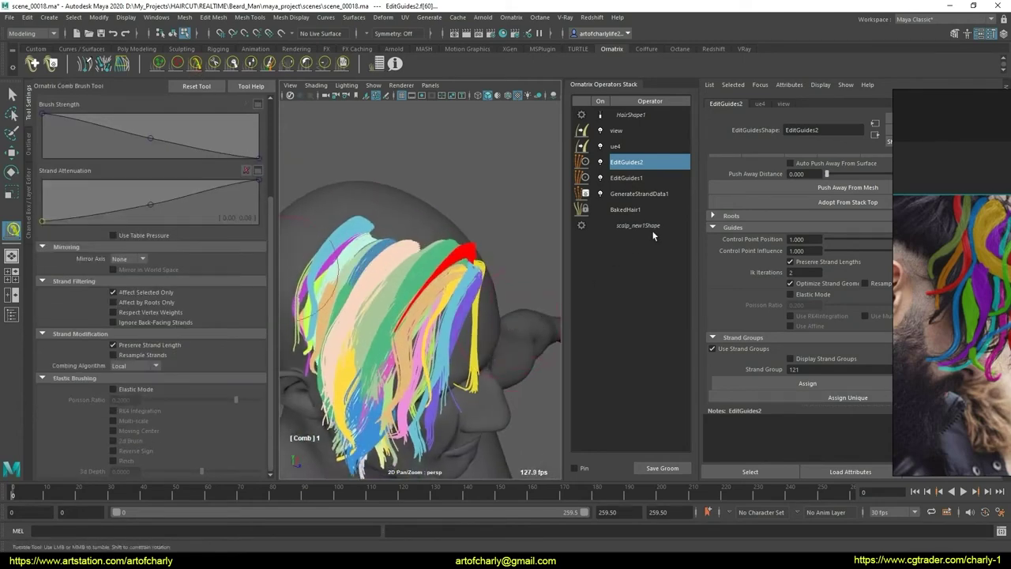
{"action": "key", "text": "q"}
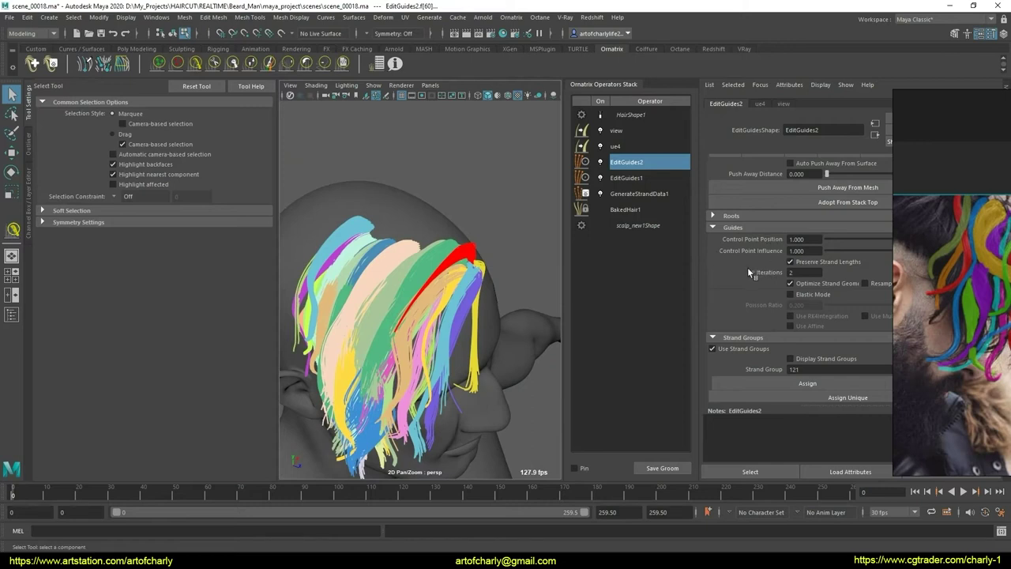
{"action": "left_click", "coordinate": [734, 228]}
{"action": "scroll", "coordinate": [751, 292], "scroll_direction": "up", "scroll_amount": 2}
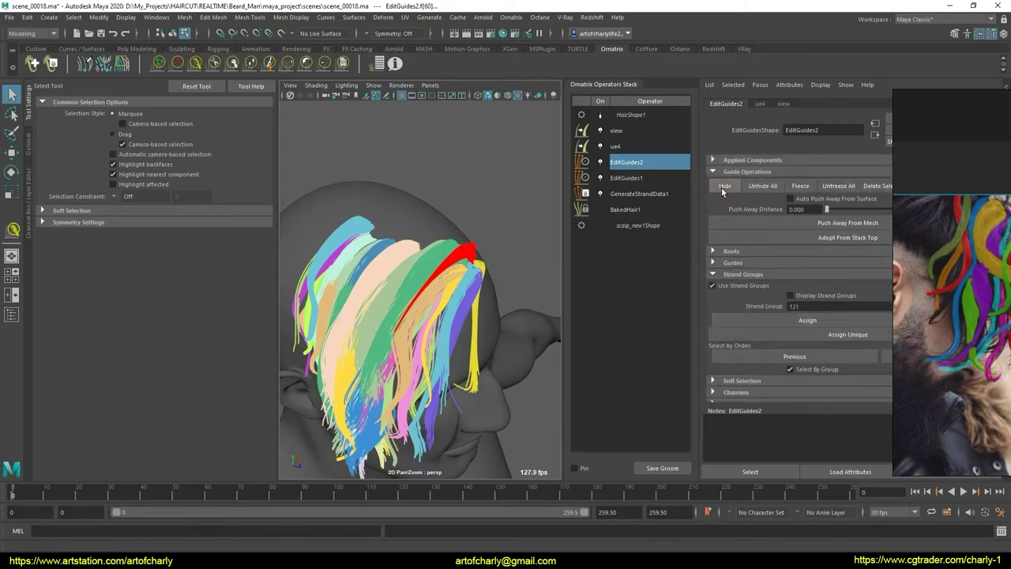
{"action": "left_click", "coordinate": [426, 259]}
{"action": "right_click_drag", "start_coordinate": [426, 259], "coordinate": [497, 251], "text": "alt"}
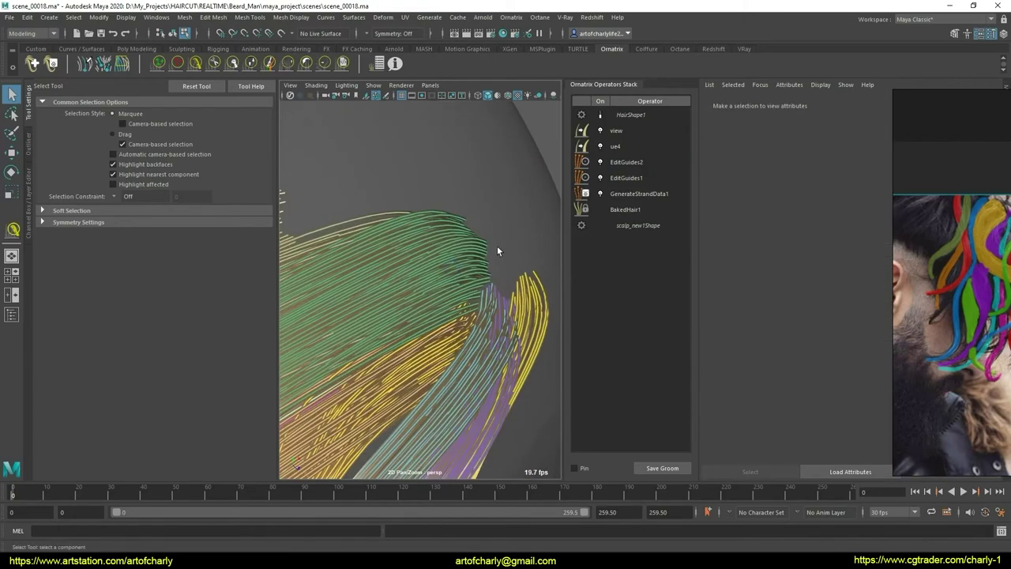
Step: Select strand group 87 on top of the head and comb it back with the Comb Brush
{"action": "left_click", "coordinate": [478, 323]}
{"action": "right_click_drag", "start_coordinate": [454, 356], "coordinate": [453, 267], "text": "alt"}
{"action": "mouse_move", "coordinate": [454, 267]}
{"action": "left_mouse_down", "text": "alt"}
{"action": "mouse_move", "coordinate": [494, 234]}
{"action": "mouse_move", "coordinate": [395, 186]}
{"action": "left_mouse_up", "text": "alt"}
{"action": "left_click", "coordinate": [343, 65]}
{"action": "mouse_move", "coordinate": [347, 237]}
{"action": "left_mouse_down", "text": "alt"}
{"action": "mouse_move", "coordinate": [374, 304]}
{"action": "mouse_move", "coordinate": [518, 357]}
{"action": "left_mouse_up", "text": "alt"}
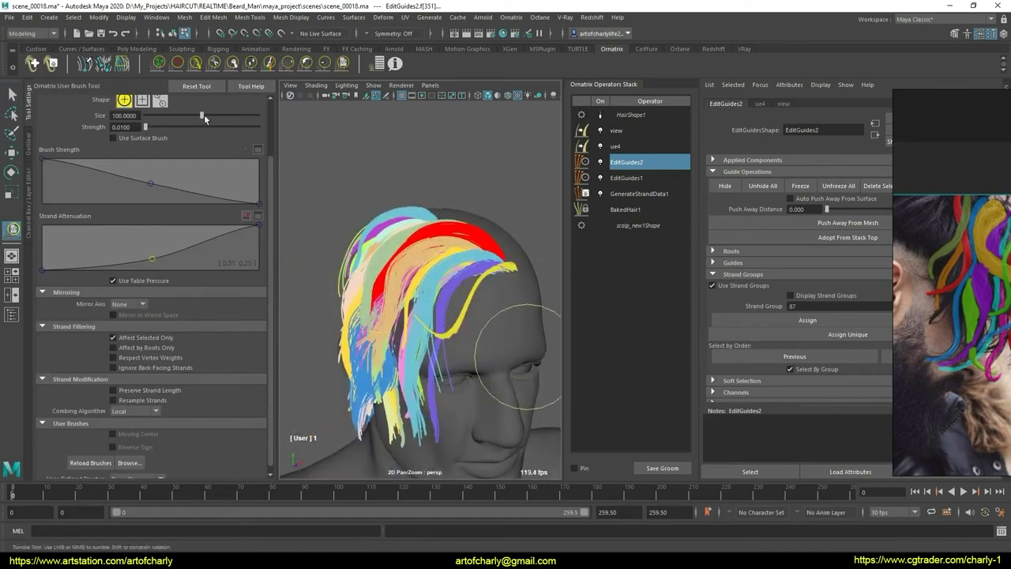
{"action": "left_click", "coordinate": [195, 65]}
{"action": "left_click_drag", "start_coordinate": [411, 316], "coordinate": [466, 275], "text": "alt"}
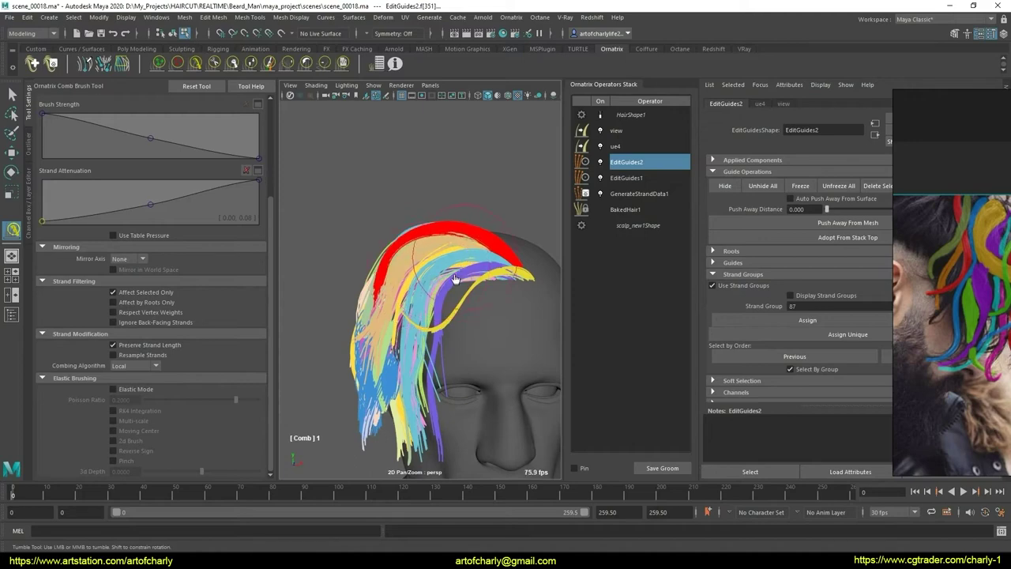
{"action": "left_click_drag", "start_coordinate": [396, 318], "coordinate": [443, 317], "text": "alt"}
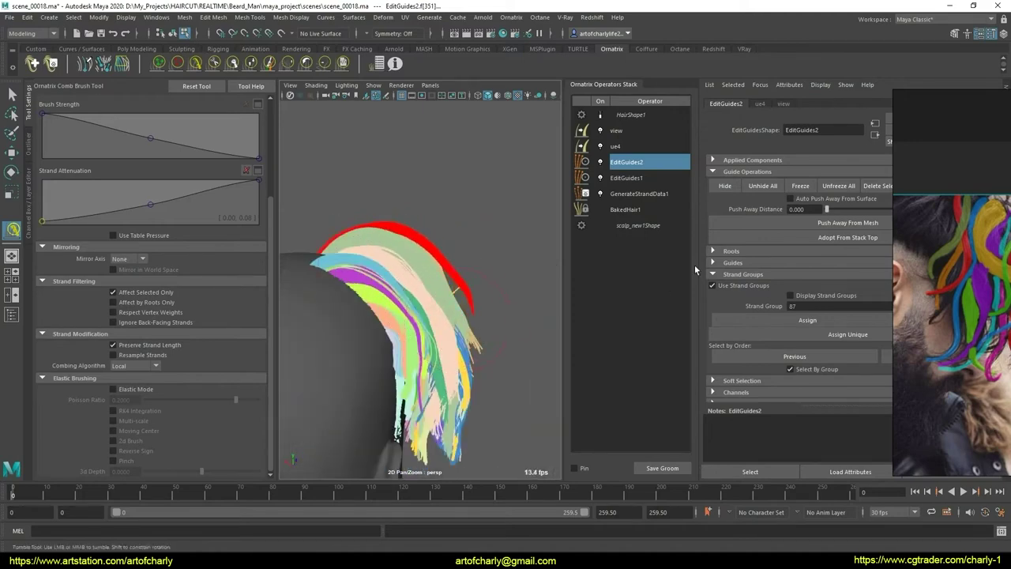
{"action": "mouse_move", "coordinate": [510, 283]}
{"action": "left_mouse_down", "text": "alt"}
{"action": "mouse_move", "coordinate": [409, 314]}
{"action": "mouse_move", "coordinate": [414, 326]}
{"action": "mouse_move", "coordinate": [445, 303]}
{"action": "mouse_move", "coordinate": [437, 247]}
{"action": "mouse_move", "coordinate": [429, 293]}
{"action": "mouse_move", "coordinate": [372, 363]}
{"action": "mouse_move", "coordinate": [403, 348]}
{"action": "mouse_move", "coordinate": [388, 350]}
{"action": "left_mouse_up", "text": "alt"}
{"action": "key", "text": "q"}
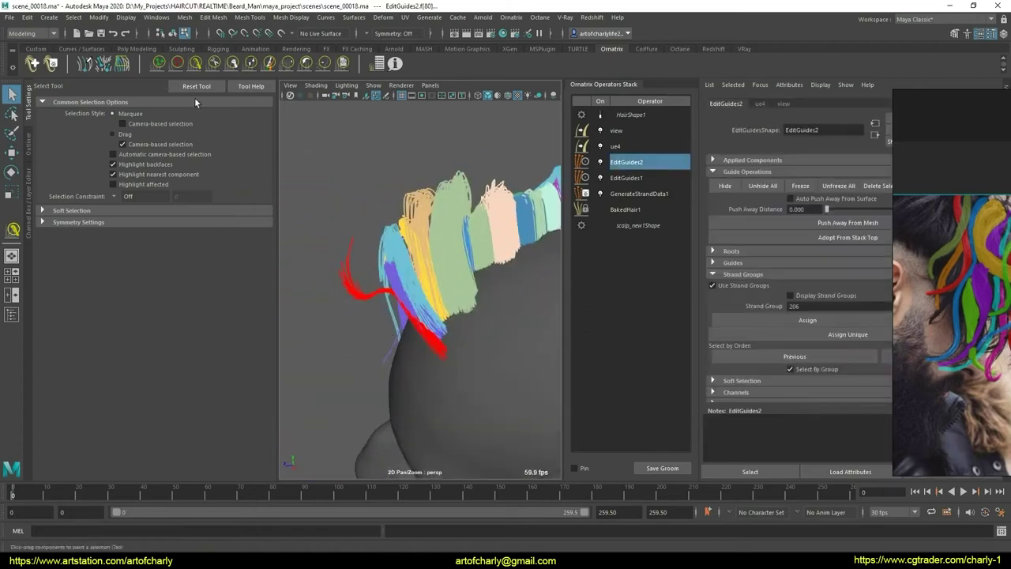
Step: Comb strand group 206 behind the ear back, then clear the guide selection
{"action": "left_click", "coordinate": [195, 64]}
{"action": "mouse_move", "coordinate": [419, 308]}
{"action": "left_mouse_down", "text": "alt"}
{"action": "mouse_move", "coordinate": [446, 325]}
{"action": "mouse_move", "coordinate": [483, 305]}
{"action": "left_mouse_up", "text": "alt"}
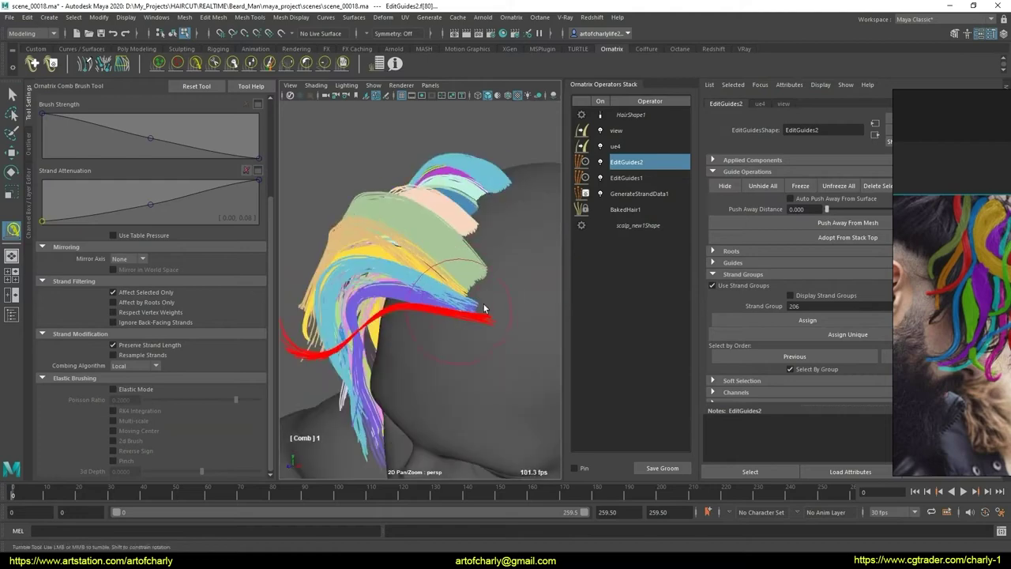
{"action": "key", "text": "q"}
{"action": "left_click", "coordinate": [621, 231]}
Step: Select front strand group 20 and comb it back over the scalp to match its neighbours
{"action": "scroll", "coordinate": [456, 298], "scroll_direction": "up", "scroll_amount": 5}
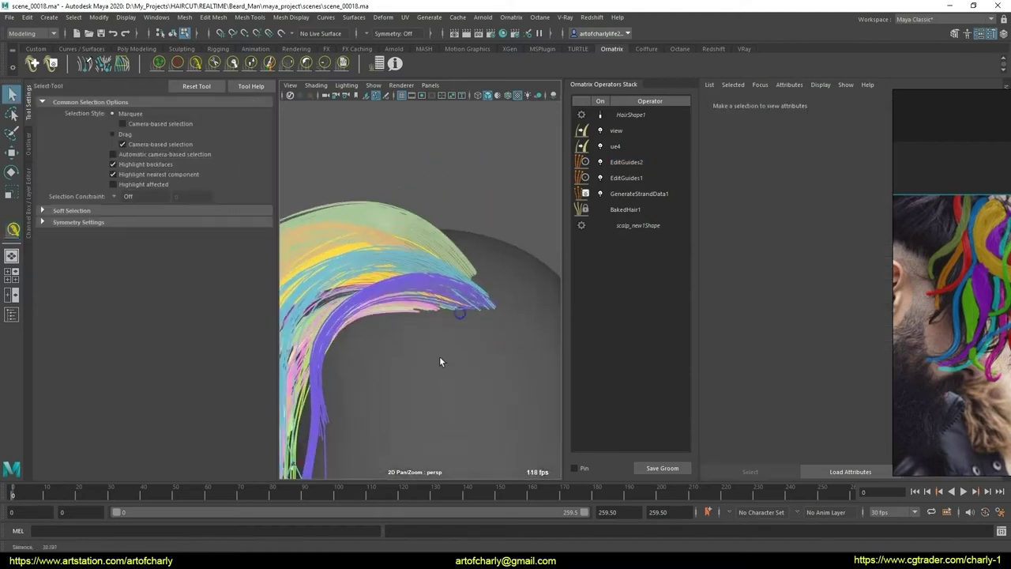
{"action": "scroll", "coordinate": [482, 354], "scroll_direction": "up", "scroll_amount": 2}
{"action": "scroll", "coordinate": [424, 319], "scroll_direction": "up", "scroll_amount": 2}
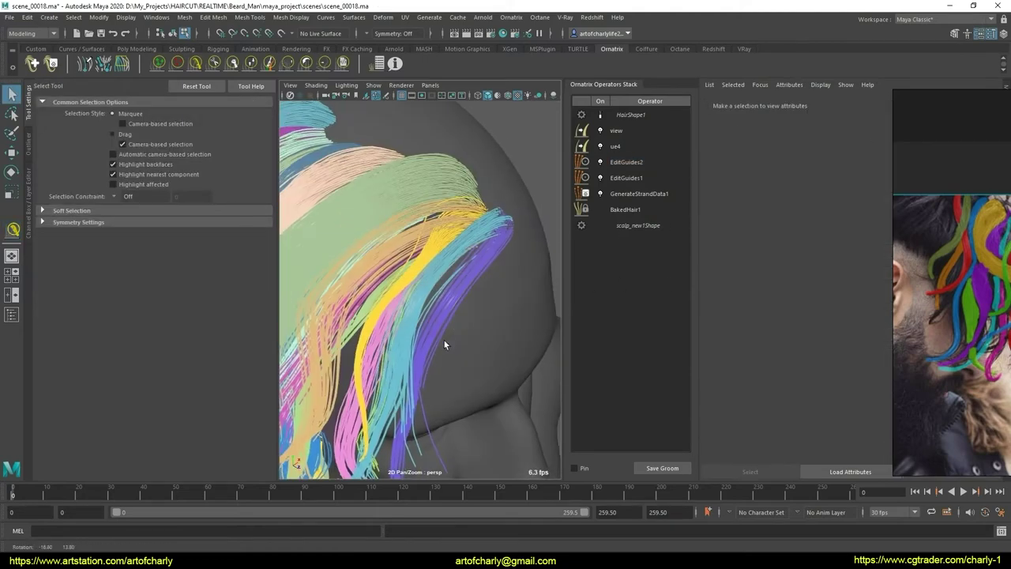
{"action": "scroll", "coordinate": [451, 336], "scroll_direction": "up", "scroll_amount": 3}
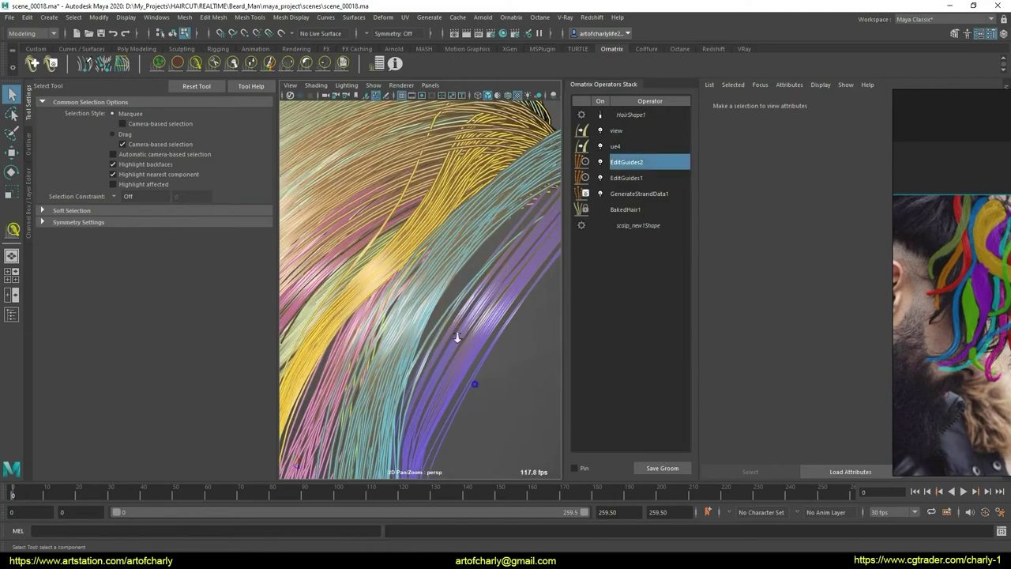
{"action": "left_click", "coordinate": [456, 337]}
{"action": "scroll", "coordinate": [457, 338], "scroll_direction": "down", "scroll_amount": 8}
{"action": "mouse_move", "coordinate": [459, 330]}
{"action": "left_mouse_down", "text": "alt"}
{"action": "mouse_move", "coordinate": [461, 313]}
{"action": "mouse_move", "coordinate": [519, 341]}
{"action": "left_mouse_up", "text": "alt"}
{"action": "mouse_move", "coordinate": [496, 338]}
{"action": "left_mouse_down", "text": "alt"}
{"action": "mouse_move", "coordinate": [481, 355]}
{"action": "mouse_move", "coordinate": [440, 363]}
{"action": "mouse_move", "coordinate": [481, 361]}
{"action": "mouse_move", "coordinate": [435, 332]}
{"action": "mouse_move", "coordinate": [479, 368]}
{"action": "mouse_move", "coordinate": [513, 353]}
{"action": "mouse_move", "coordinate": [377, 341]}
{"action": "mouse_move", "coordinate": [443, 308]}
{"action": "left_mouse_up", "text": "alt"}
{"action": "left_click", "coordinate": [195, 64]}
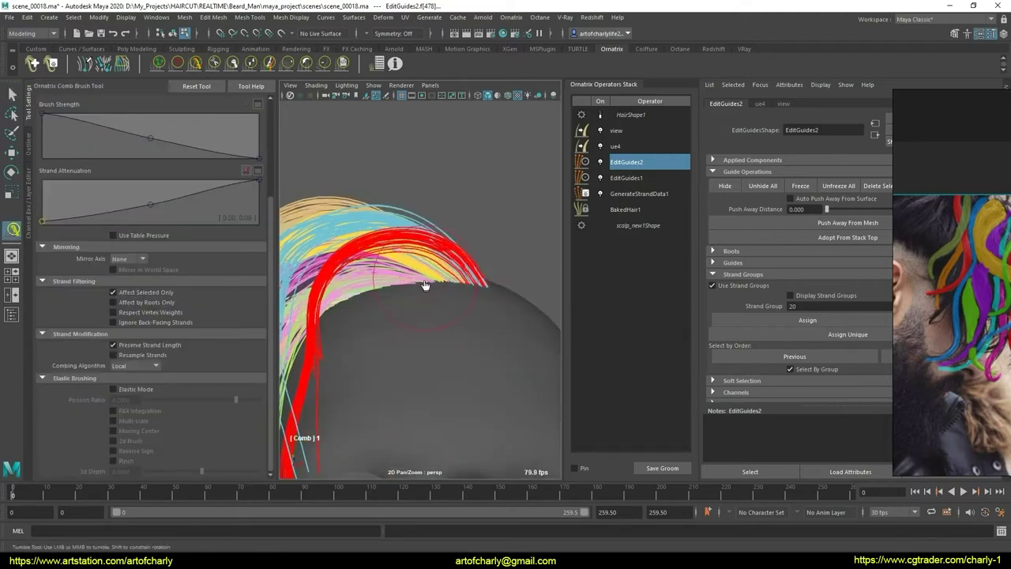
{"action": "mouse_move", "coordinate": [447, 328]}
{"action": "left_mouse_down", "text": "alt"}
{"action": "mouse_move", "coordinate": [418, 345]}
{"action": "mouse_move", "coordinate": [431, 351]}
{"action": "mouse_move", "coordinate": [474, 300]}
{"action": "mouse_move", "coordinate": [442, 310]}
{"action": "mouse_move", "coordinate": [429, 302]}
{"action": "mouse_move", "coordinate": [439, 354]}
{"action": "mouse_move", "coordinate": [429, 282]}
{"action": "mouse_move", "coordinate": [428, 358]}
{"action": "mouse_move", "coordinate": [413, 289]}
{"action": "mouse_move", "coordinate": [480, 334]}
{"action": "mouse_move", "coordinate": [501, 373]}
{"action": "mouse_move", "coordinate": [450, 316]}
{"action": "left_mouse_up", "text": "alt"}
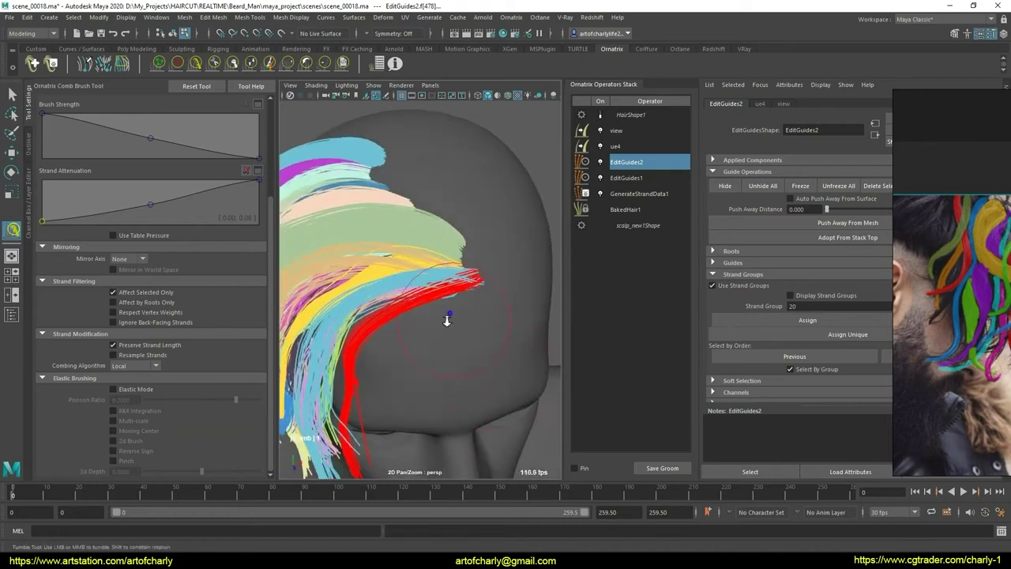
{"action": "middle_click_drag", "start_coordinate": [450, 316], "coordinate": [403, 337], "text": "alt"}
{"action": "left_click_drag", "start_coordinate": [403, 337], "coordinate": [397, 305], "text": "alt"}
{"action": "right_click_drag", "start_coordinate": [396, 305], "coordinate": [387, 316], "text": "alt"}
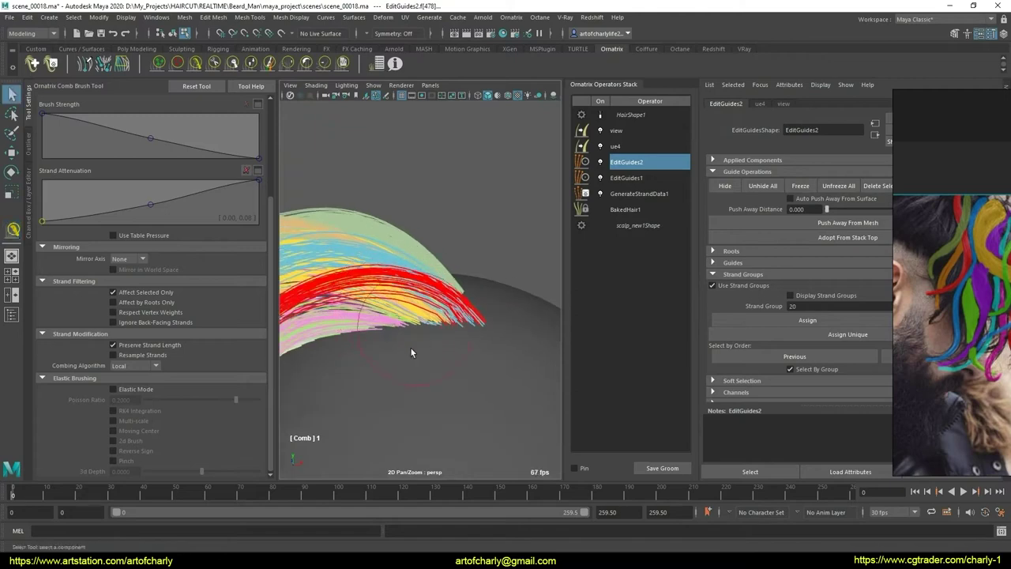
{"action": "key", "text": "q"}
Step: Add neighbouring front strand group 68 to the selection with a marquee
{"action": "mouse_move", "coordinate": [410, 352]}
{"action": "left_mouse_down", "text": "alt"}
{"action": "mouse_move", "coordinate": [419, 364]}
{"action": "mouse_move", "coordinate": [451, 280]}
{"action": "mouse_move", "coordinate": [457, 309]}
{"action": "mouse_move", "coordinate": [471, 313]}
{"action": "left_mouse_up", "text": "alt"}
{"action": "right_click_drag", "start_coordinate": [470, 313], "coordinate": [467, 340], "text": "alt"}
{"action": "left_click_drag", "start_coordinate": [467, 340], "coordinate": [450, 363], "text": "alt"}
{"action": "right_click_drag", "start_coordinate": [450, 363], "coordinate": [446, 390], "text": "alt"}
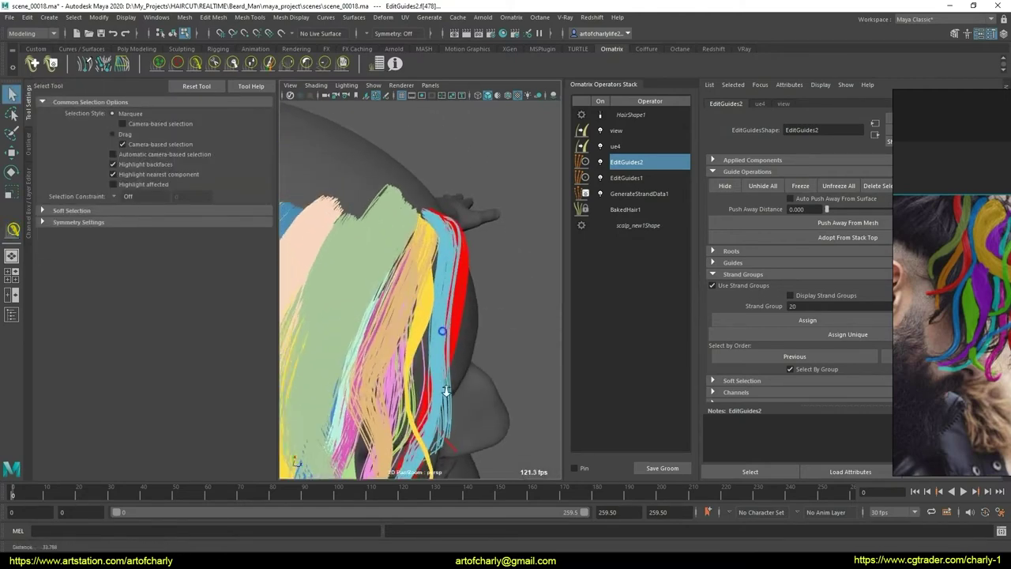
{"action": "left_click_drag", "start_coordinate": [446, 391], "coordinate": [435, 270], "text": "alt"}
{"action": "mouse_move", "coordinate": [510, 304]}
{"action": "left_mouse_down"}
{"action": "mouse_move", "coordinate": [387, 290]}
{"action": "mouse_move", "coordinate": [459, 282]}
{"action": "mouse_move", "coordinate": [371, 311]}
{"action": "left_mouse_up"}
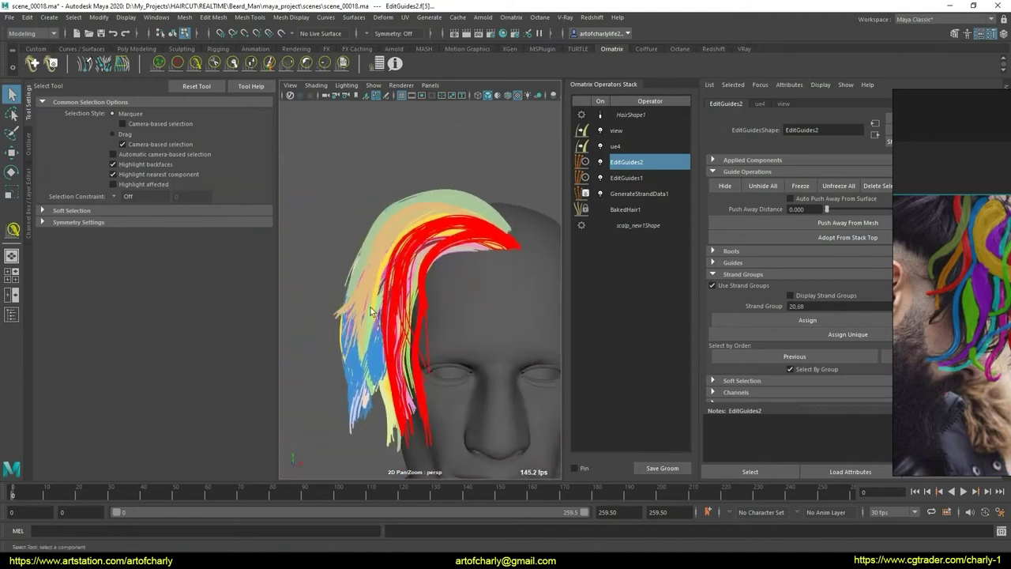
Step: Brush the red front locks back with the User Brush, then deselect the guides
{"action": "left_click", "coordinate": [343, 63]}
{"action": "mouse_move", "coordinate": [442, 356]}
{"action": "left_mouse_down"}
{"action": "mouse_move", "coordinate": [411, 294]}
{"action": "mouse_move", "coordinate": [435, 279]}
{"action": "left_mouse_up"}
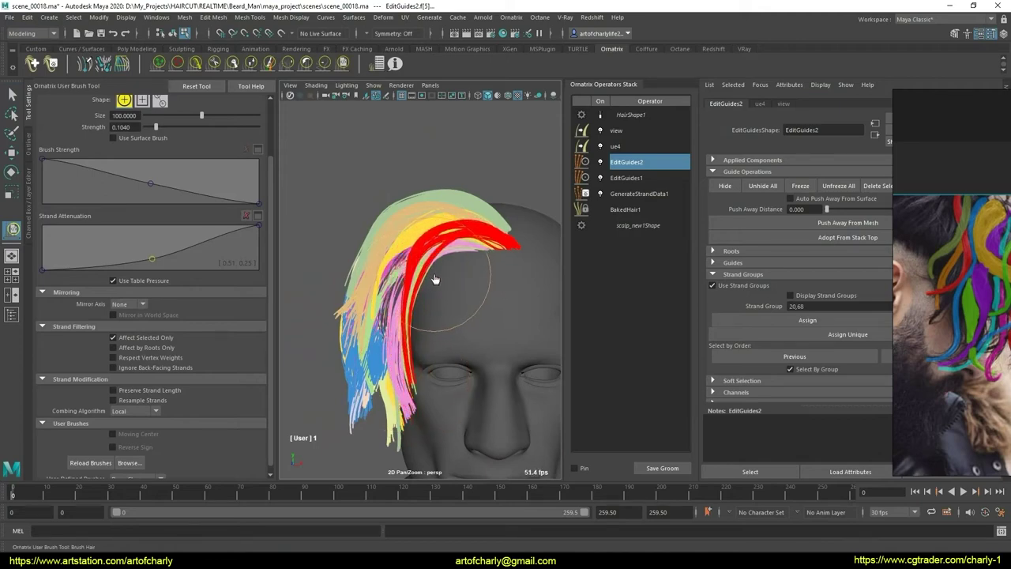
{"action": "mouse_move", "coordinate": [463, 323]}
{"action": "left_mouse_down", "text": "alt"}
{"action": "mouse_move", "coordinate": [478, 298]}
{"action": "mouse_move", "coordinate": [455, 305]}
{"action": "left_mouse_up", "text": "alt"}
{"action": "key", "text": "q"}
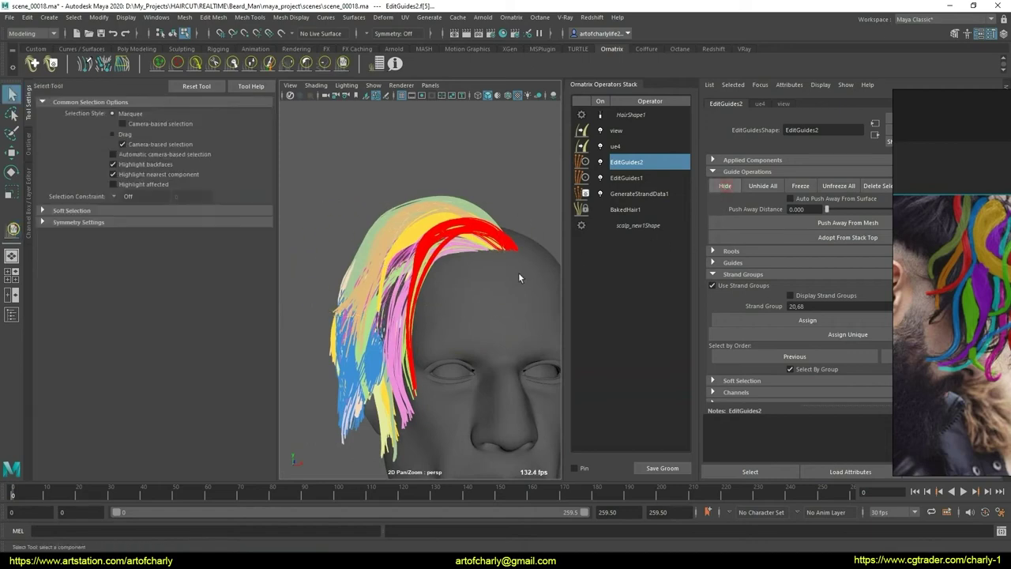
{"action": "mouse_move", "coordinate": [520, 278]}
{"action": "left_mouse_down", "text": "alt"}
{"action": "mouse_move", "coordinate": [519, 317]}
{"action": "mouse_move", "coordinate": [530, 320]}
{"action": "mouse_move", "coordinate": [522, 344]}
{"action": "mouse_move", "coordinate": [485, 323]}
{"action": "left_mouse_up", "text": "alt"}
{"action": "left_click", "coordinate": [519, 316]}
{"action": "right_click_drag", "start_coordinate": [485, 322], "coordinate": [438, 357], "text": "alt"}
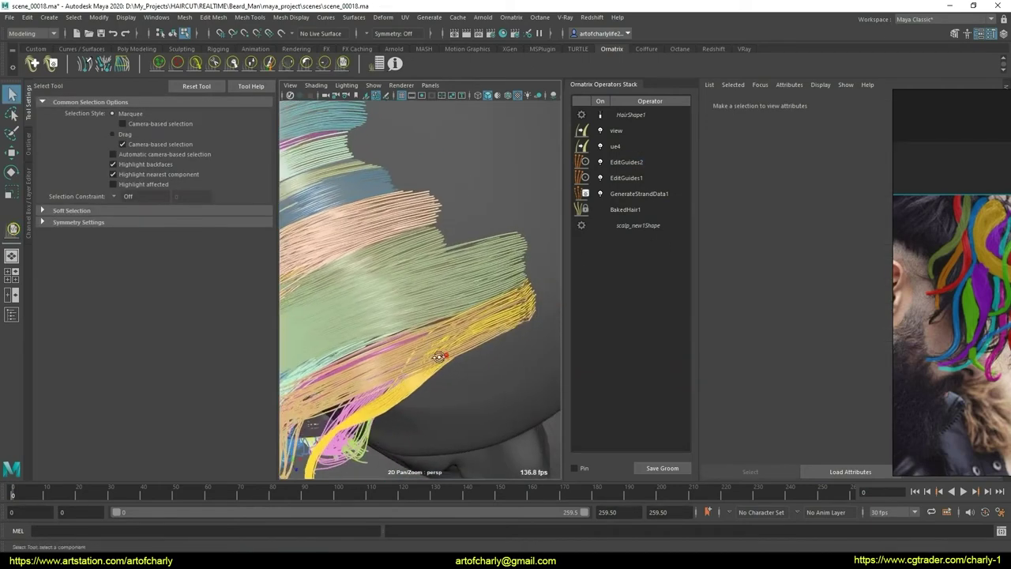
{"action": "left_click_drag", "start_coordinate": [438, 356], "coordinate": [531, 244], "text": "alt"}
Step: Select the lock on the side of the crown and comb it back, trying GrowShrink and User brushes
{"action": "left_click", "coordinate": [500, 354]}
{"action": "right_click_drag", "start_coordinate": [499, 354], "coordinate": [483, 303], "text": "alt"}
{"action": "left_click_drag", "start_coordinate": [483, 303], "coordinate": [424, 292], "text": "alt"}
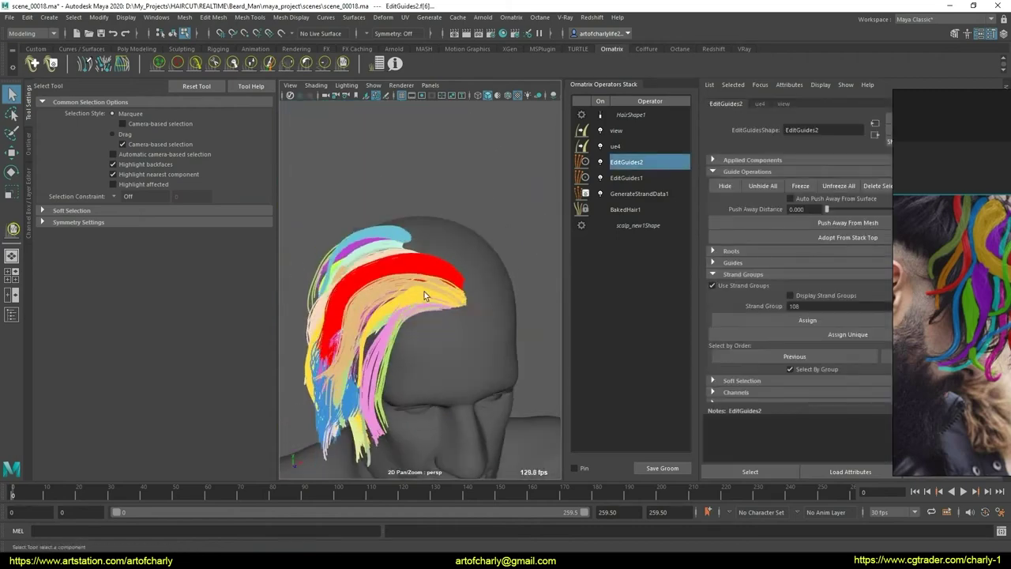
{"action": "left_click", "coordinate": [342, 65]}
{"action": "left_click_drag", "start_coordinate": [417, 169], "coordinate": [360, 356], "text": "alt"}
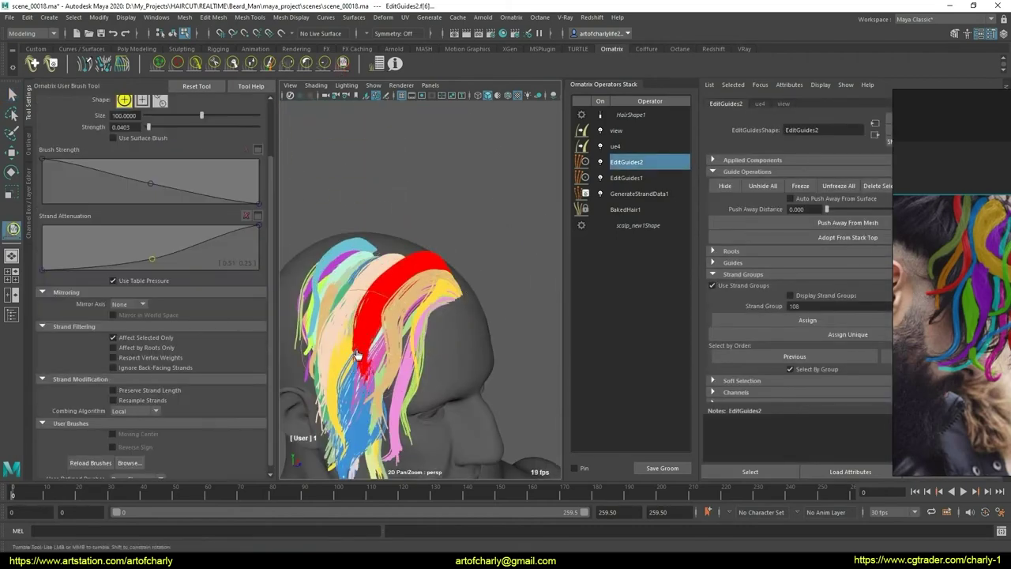
{"action": "left_click", "coordinate": [251, 64]}
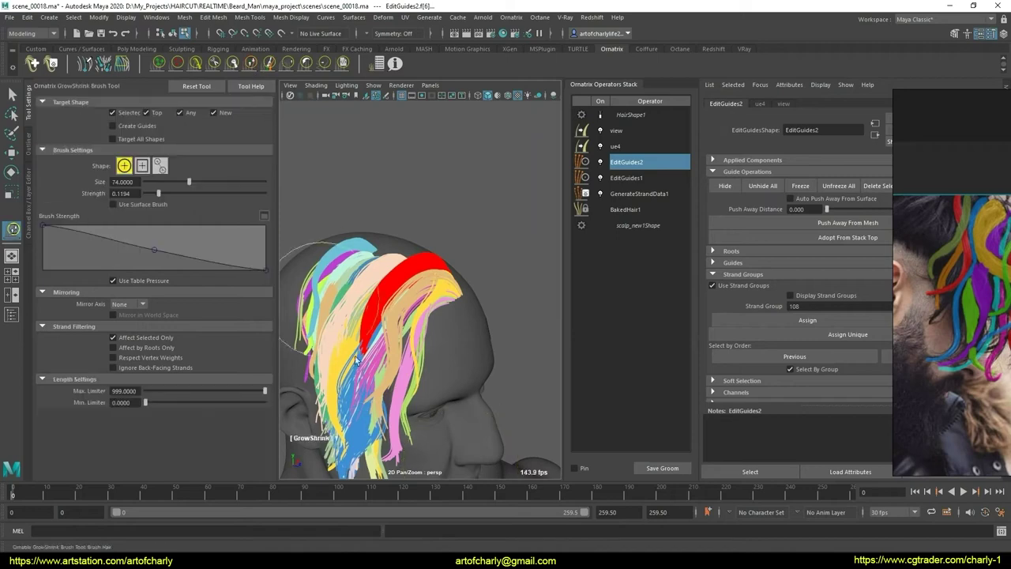
{"action": "left_click", "coordinate": [342, 65]}
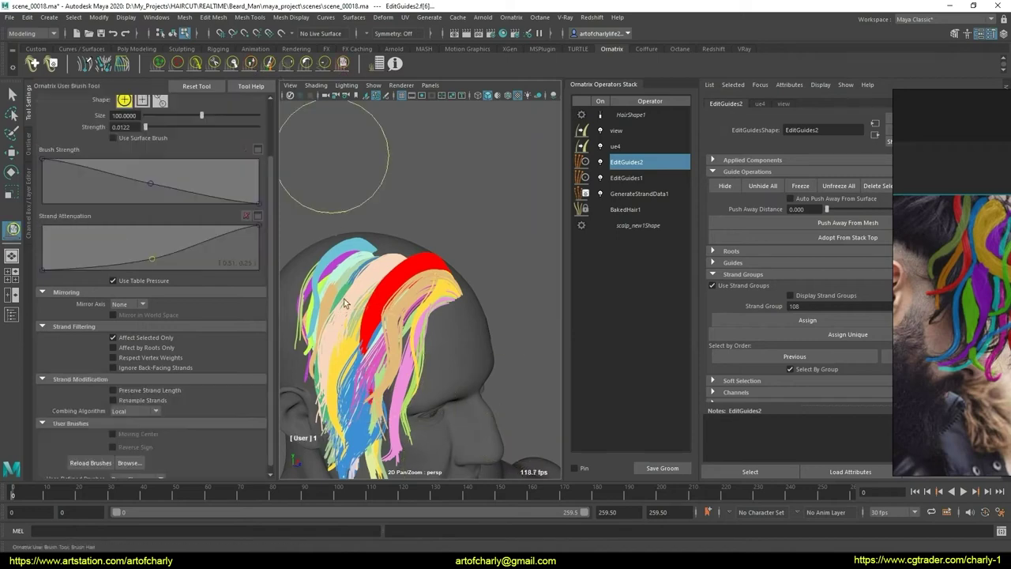
{"action": "left_click", "coordinate": [195, 63]}
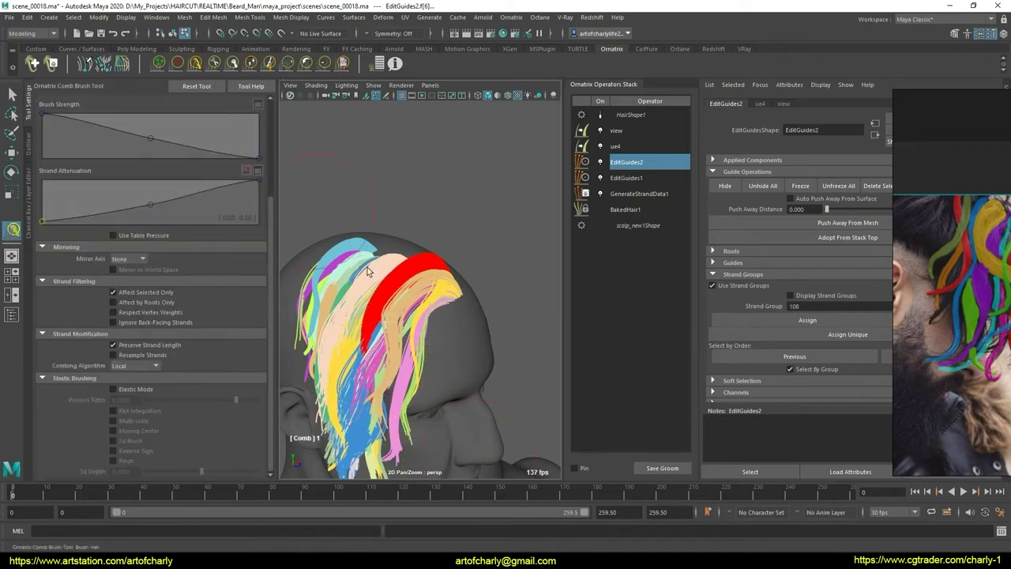
{"action": "mouse_move", "coordinate": [481, 306]}
{"action": "left_mouse_down", "text": "alt"}
{"action": "mouse_move", "coordinate": [403, 306]}
{"action": "mouse_move", "coordinate": [476, 316]}
{"action": "mouse_move", "coordinate": [348, 341]}
{"action": "mouse_move", "coordinate": [373, 349]}
{"action": "left_mouse_up", "text": "alt"}
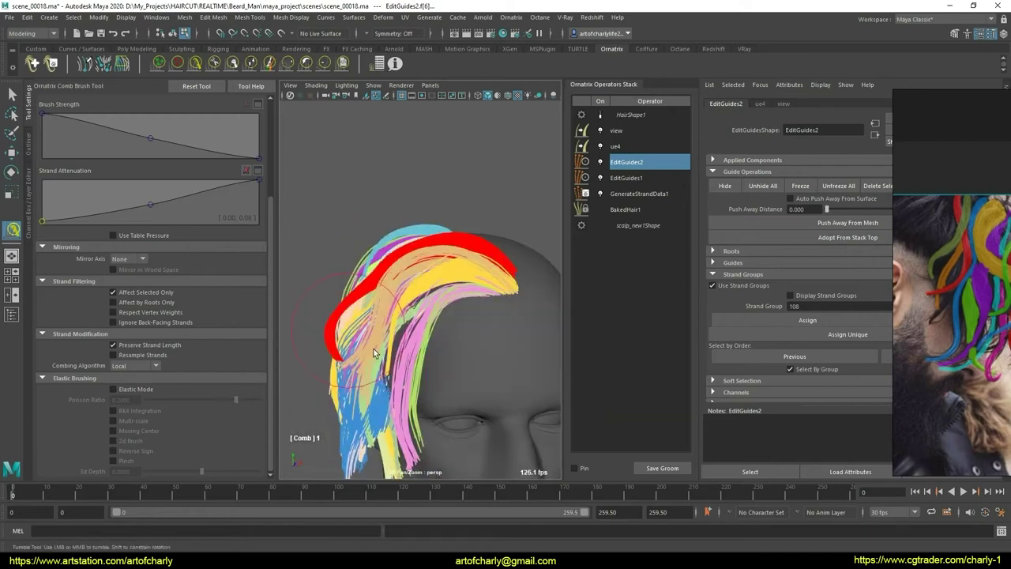
{"action": "mouse_move", "coordinate": [460, 305]}
{"action": "left_mouse_down", "text": "alt"}
{"action": "mouse_move", "coordinate": [438, 313]}
{"action": "mouse_move", "coordinate": [467, 301]}
{"action": "mouse_move", "coordinate": [490, 334]}
{"action": "mouse_move", "coordinate": [393, 303]}
{"action": "mouse_move", "coordinate": [451, 334]}
{"action": "mouse_move", "coordinate": [527, 320]}
{"action": "mouse_move", "coordinate": [445, 276]}
{"action": "mouse_move", "coordinate": [443, 342]}
{"action": "mouse_move", "coordinate": [450, 332]}
{"action": "mouse_move", "coordinate": [516, 356]}
{"action": "mouse_move", "coordinate": [475, 296]}
{"action": "mouse_move", "coordinate": [445, 295]}
{"action": "mouse_move", "coordinate": [501, 282]}
{"action": "mouse_move", "coordinate": [512, 316]}
{"action": "mouse_move", "coordinate": [497, 293]}
{"action": "mouse_move", "coordinate": [481, 330]}
{"action": "mouse_move", "coordinate": [420, 316]}
{"action": "mouse_move", "coordinate": [455, 347]}
{"action": "mouse_move", "coordinate": [434, 279]}
{"action": "left_mouse_up", "text": "alt"}
{"action": "key", "text": "q"}
{"action": "left_click", "coordinate": [440, 311]}
Step: Select a guide lock, then switch the selection to the tan strand group
{"action": "left_click", "coordinate": [440, 339]}
{"action": "left_click", "coordinate": [500, 331]}
{"action": "mouse_move", "coordinate": [490, 308]}
{"action": "left_mouse_down", "text": "alt"}
{"action": "mouse_move", "coordinate": [376, 287]}
{"action": "mouse_move", "coordinate": [451, 293]}
{"action": "mouse_move", "coordinate": [459, 348]}
{"action": "mouse_move", "coordinate": [462, 330]}
{"action": "mouse_move", "coordinate": [451, 321]}
{"action": "mouse_move", "coordinate": [410, 308]}
{"action": "mouse_move", "coordinate": [406, 318]}
{"action": "mouse_move", "coordinate": [468, 341]}
{"action": "mouse_move", "coordinate": [466, 356]}
{"action": "mouse_move", "coordinate": [458, 350]}
{"action": "mouse_move", "coordinate": [486, 366]}
{"action": "mouse_move", "coordinate": [456, 355]}
{"action": "left_mouse_up", "text": "alt"}
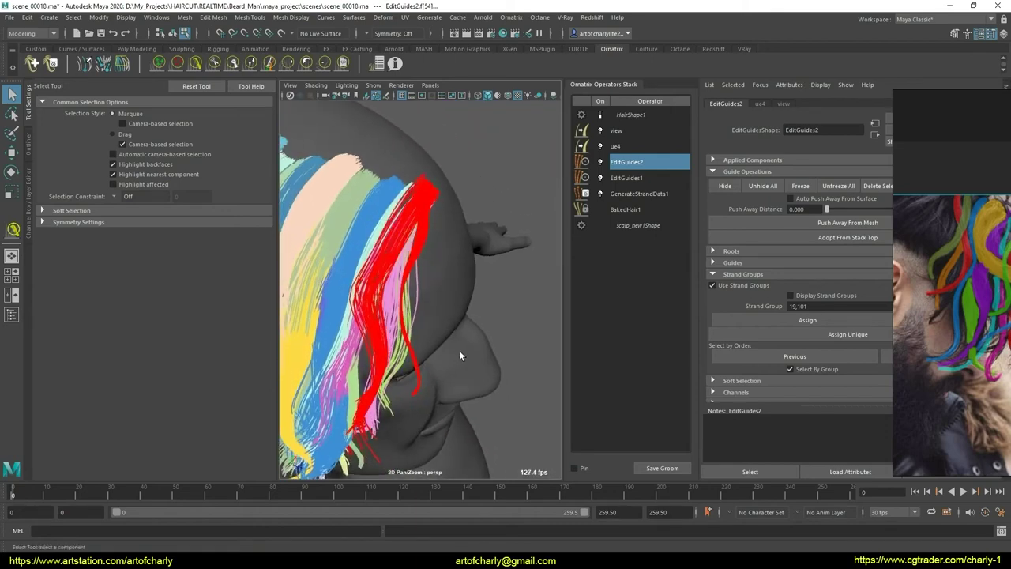
Step: Hide the finished red lock and select a new strand group from a fresh angle
{"action": "left_click", "coordinate": [721, 187]}
{"action": "left_click", "coordinate": [441, 313]}
{"action": "mouse_move", "coordinate": [441, 313]}
{"action": "left_mouse_down", "text": "alt"}
{"action": "mouse_move", "coordinate": [416, 320]}
{"action": "mouse_move", "coordinate": [455, 296]}
{"action": "left_mouse_up", "text": "alt"}
{"action": "left_click", "coordinate": [455, 295]}
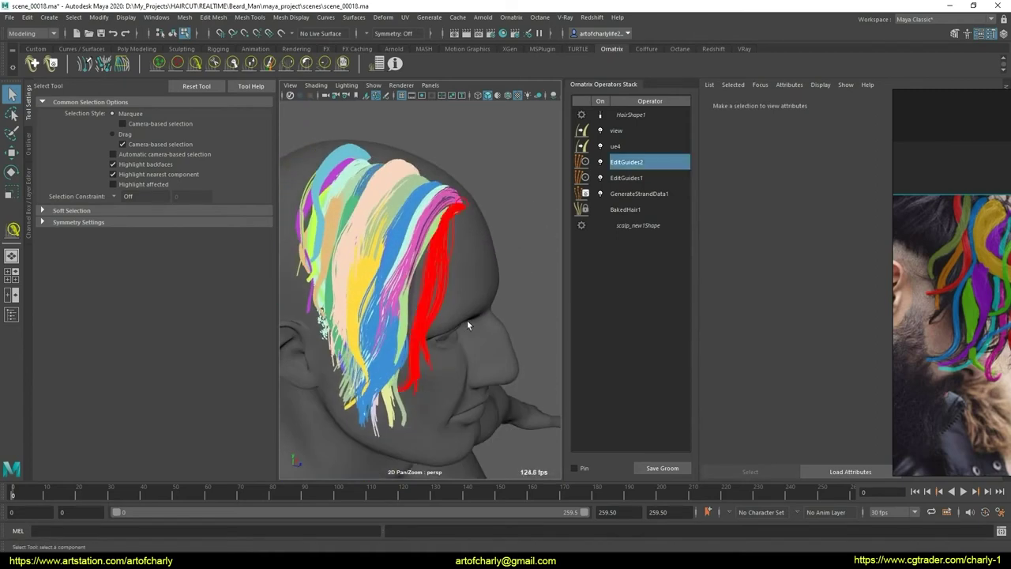
Step: Reshape the selected lock with the User brush, then pick another lock on the hair
{"action": "left_click", "coordinate": [342, 65]}
{"action": "left_click_drag", "start_coordinate": [466, 275], "coordinate": [421, 319], "text": "alt"}
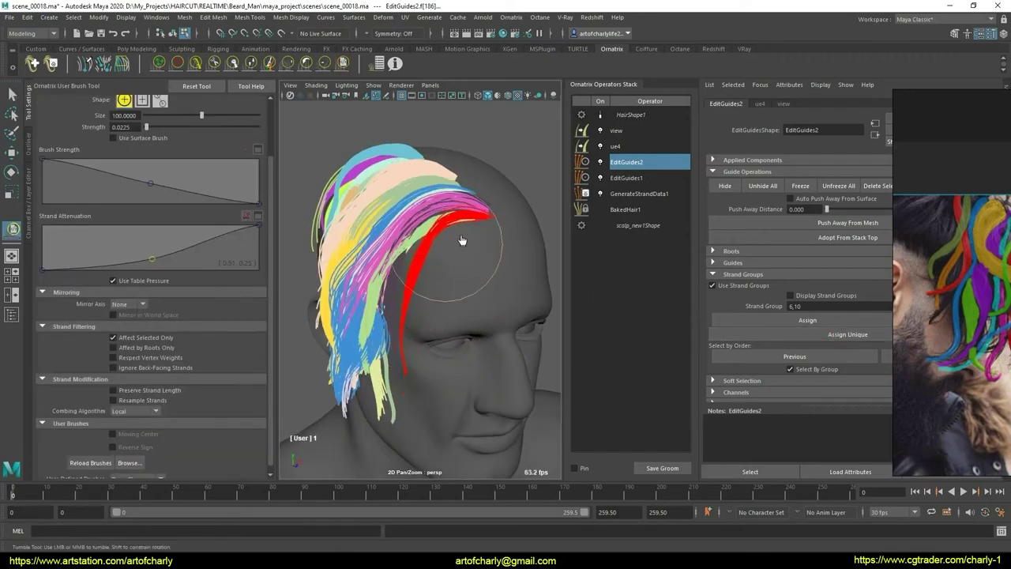
{"action": "mouse_move", "coordinate": [479, 296]}
{"action": "left_mouse_down", "text": "alt"}
{"action": "mouse_move", "coordinate": [427, 271]}
{"action": "mouse_move", "coordinate": [412, 287]}
{"action": "left_mouse_up", "text": "alt"}
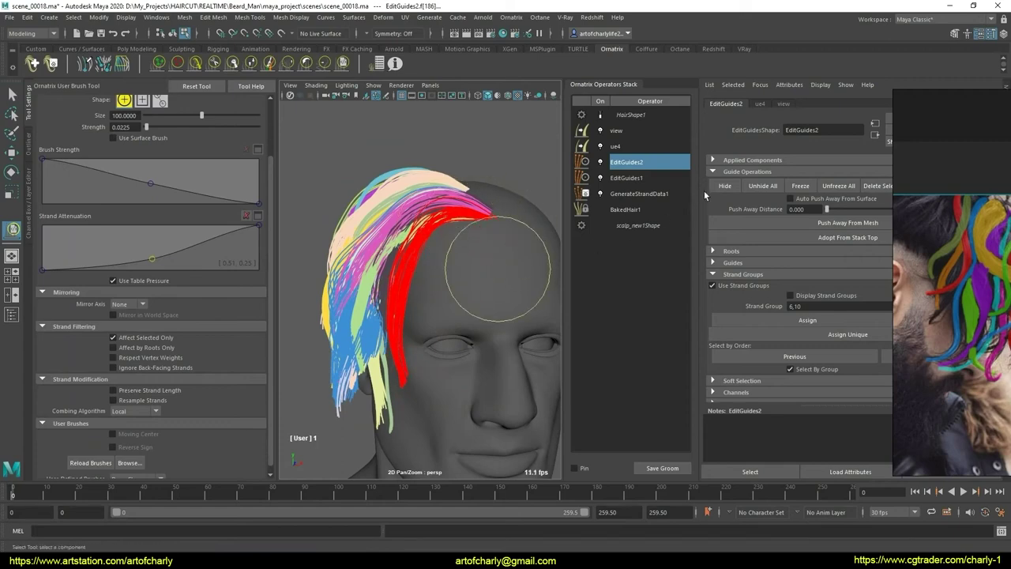
{"action": "key", "text": "q"}
{"action": "left_click", "coordinate": [421, 305]}
{"action": "mouse_move", "coordinate": [436, 289]}
{"action": "left_mouse_down", "text": "alt"}
{"action": "mouse_move", "coordinate": [424, 293]}
{"action": "mouse_move", "coordinate": [467, 290]}
{"action": "mouse_move", "coordinate": [435, 303]}
{"action": "mouse_move", "coordinate": [243, 228]}
{"action": "left_mouse_up", "text": "alt"}
{"action": "scroll", "coordinate": [467, 290], "scroll_direction": "up", "scroll_amount": 5}
{"action": "left_click", "coordinate": [431, 262]}
{"action": "scroll", "coordinate": [424, 312], "scroll_direction": "down", "scroll_amount": 3}
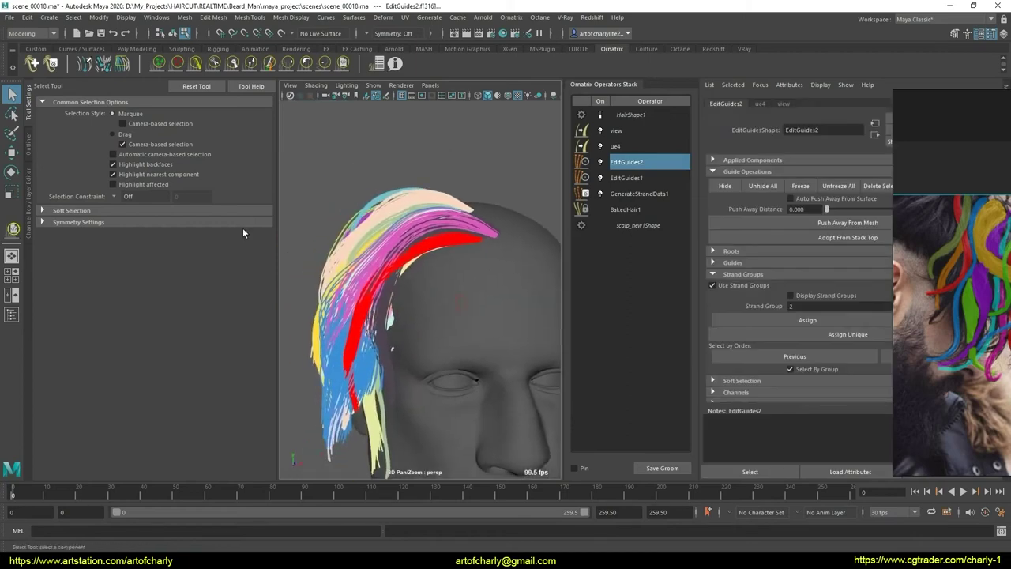
Step: Comb the lock back from the forehead in a curve over the temple
{"action": "left_click", "coordinate": [195, 64]}
{"action": "mouse_move", "coordinate": [395, 285]}
{"action": "left_mouse_down", "text": "alt"}
{"action": "mouse_move", "coordinate": [360, 269]}
{"action": "mouse_move", "coordinate": [375, 294]}
{"action": "left_mouse_up", "text": "alt"}
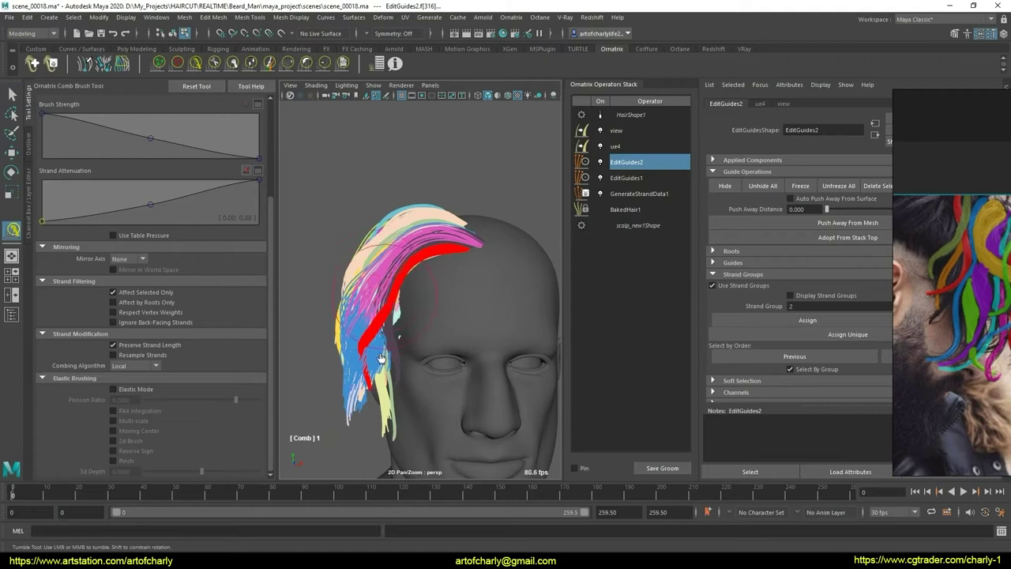
{"action": "middle_click_drag", "start_coordinate": [380, 358], "coordinate": [362, 314], "text": "alt"}
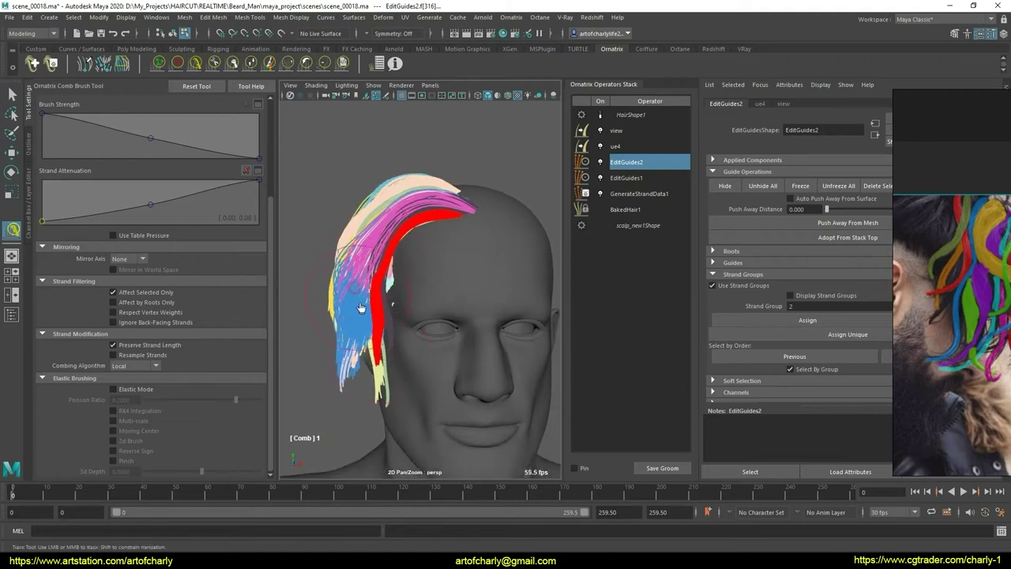
{"action": "left_click_drag", "start_coordinate": [427, 314], "coordinate": [466, 304], "text": "alt"}
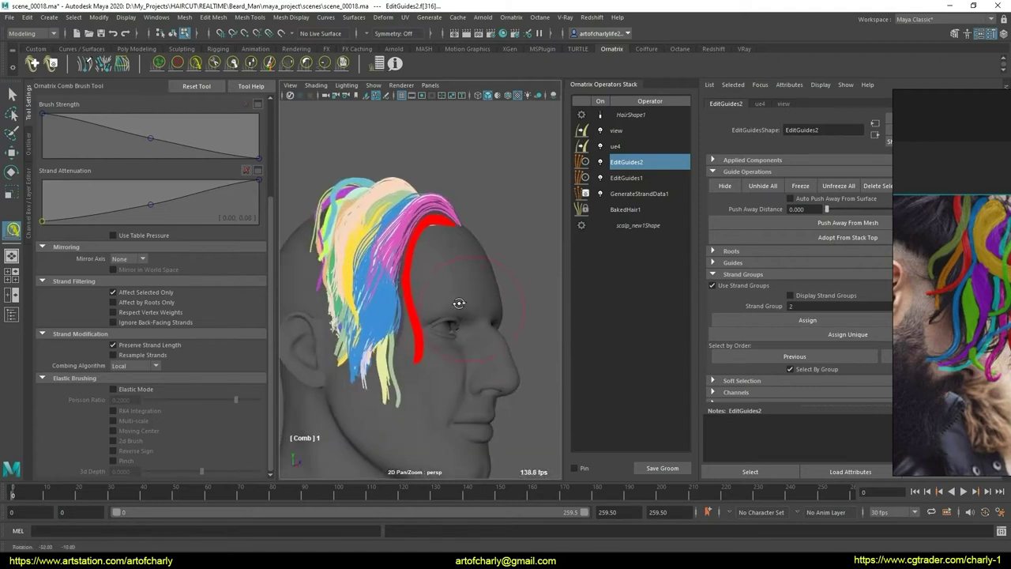
{"action": "left_click", "coordinate": [342, 64]}
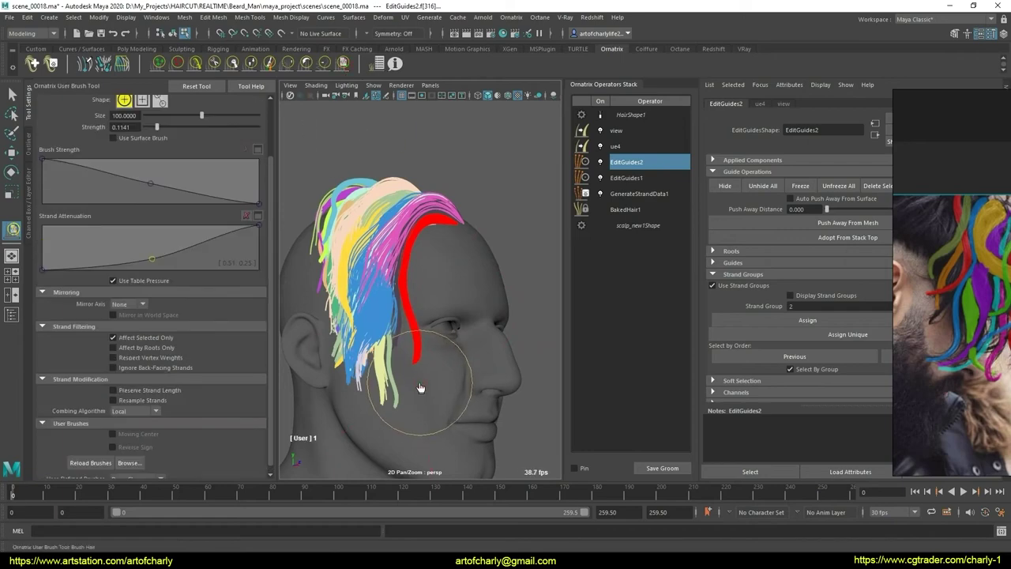
{"action": "left_click_drag", "start_coordinate": [397, 341], "coordinate": [418, 361], "text": "alt"}
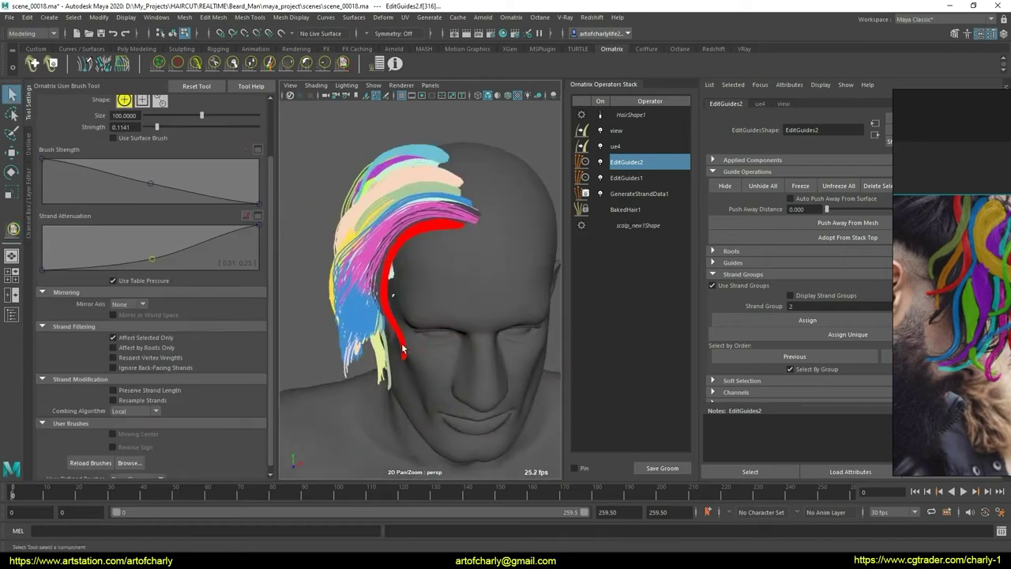
{"action": "key", "text": "q"}
Step: Select strand group 14 on the hair
{"action": "scroll", "coordinate": [438, 320], "scroll_direction": "up", "scroll_amount": 2}
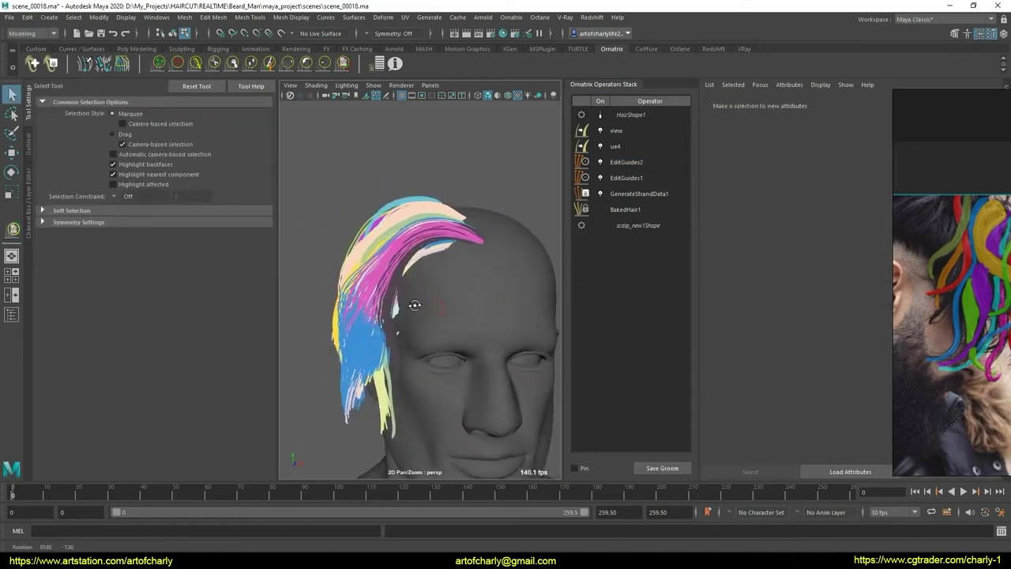
{"action": "scroll", "coordinate": [427, 332], "scroll_direction": "up", "scroll_amount": 2}
{"action": "scroll", "coordinate": [423, 341], "scroll_direction": "up", "scroll_amount": 2}
{"action": "scroll", "coordinate": [411, 336], "scroll_direction": "up", "scroll_amount": 2}
{"action": "mouse_move", "coordinate": [405, 337]}
{"action": "left_mouse_down", "text": "alt"}
{"action": "mouse_move", "coordinate": [472, 317]}
{"action": "mouse_move", "coordinate": [429, 279]}
{"action": "mouse_move", "coordinate": [428, 355]}
{"action": "mouse_move", "coordinate": [427, 306]}
{"action": "left_mouse_up", "text": "alt"}
{"action": "left_click", "coordinate": [511, 248]}
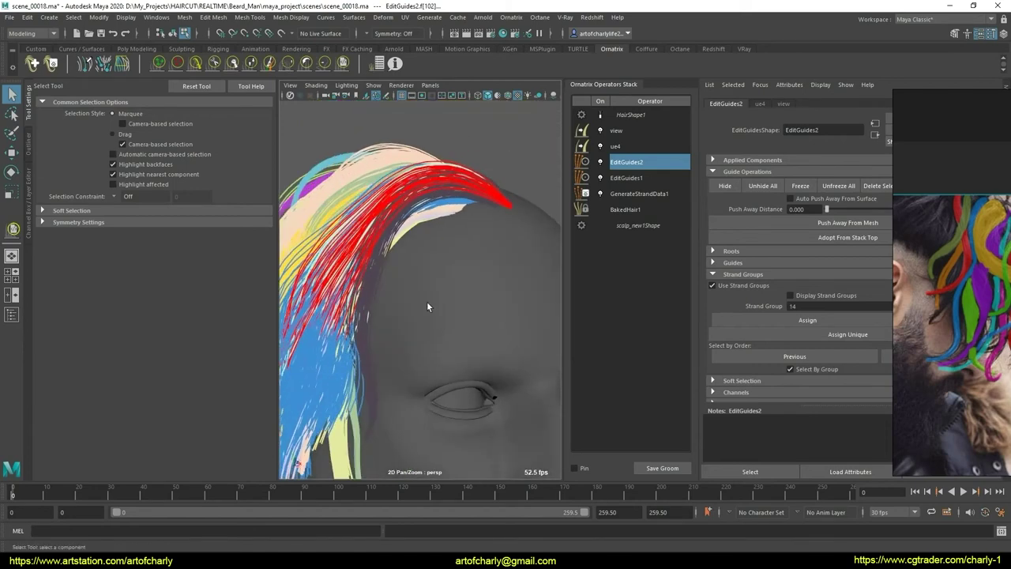
Step: Shape strand group 14 with the User and Comb brushes, sweeping it back
{"action": "left_click", "coordinate": [342, 63]}
{"action": "left_click_drag", "start_coordinate": [406, 293], "coordinate": [362, 300], "text": "alt"}
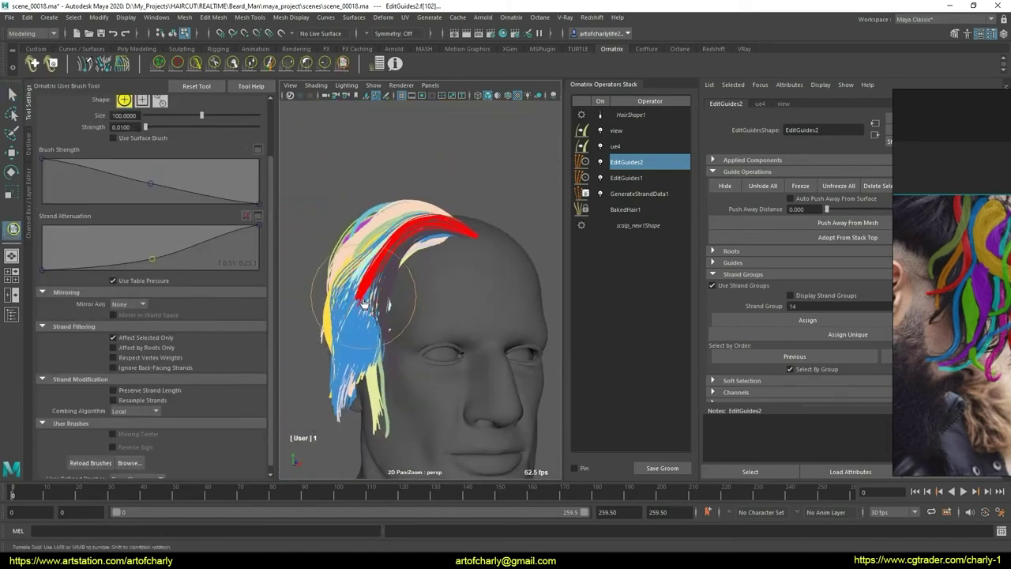
{"action": "left_click", "coordinate": [195, 64]}
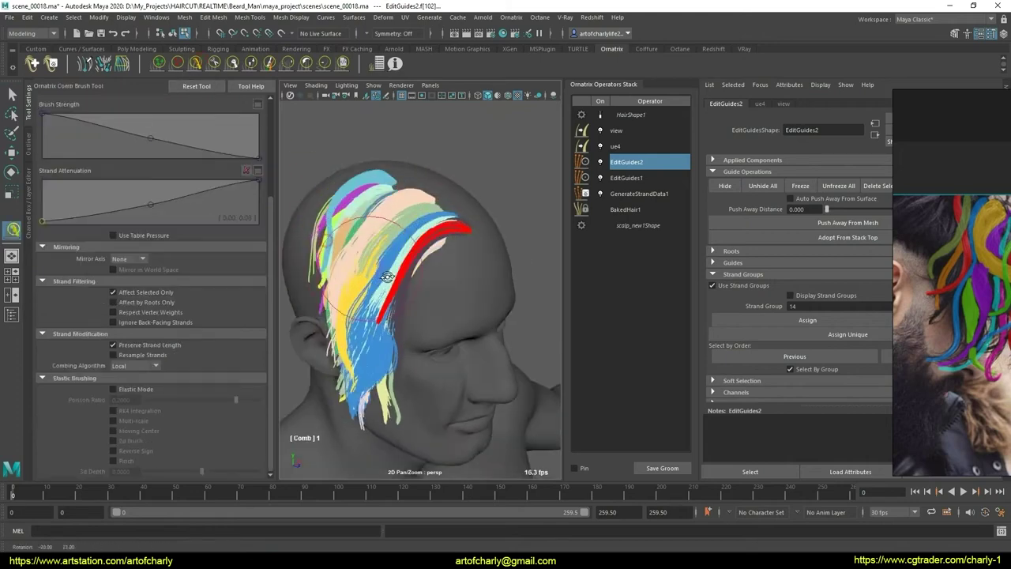
{"action": "left_click_drag", "start_coordinate": [426, 300], "coordinate": [410, 276], "text": "alt"}
{"action": "mouse_move", "coordinate": [431, 347]}
{"action": "left_mouse_down", "text": "alt"}
{"action": "mouse_move", "coordinate": [427, 360]}
{"action": "mouse_move", "coordinate": [402, 334]}
{"action": "mouse_move", "coordinate": [371, 332]}
{"action": "left_mouse_up", "text": "alt"}
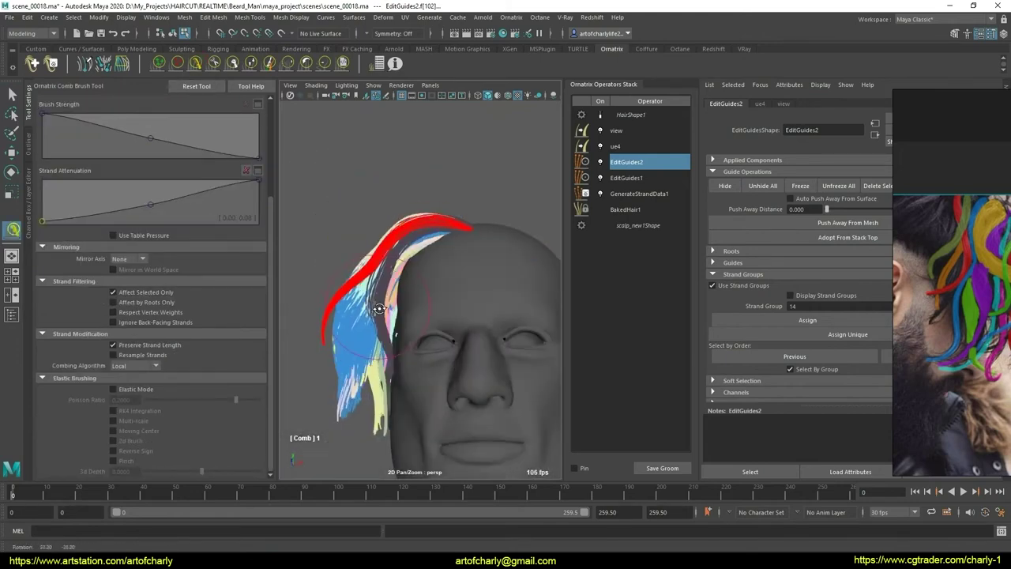
{"action": "mouse_move", "coordinate": [474, 331]}
{"action": "left_mouse_down", "text": "alt"}
{"action": "mouse_move", "coordinate": [463, 316]}
{"action": "mouse_move", "coordinate": [421, 358]}
{"action": "mouse_move", "coordinate": [443, 341]}
{"action": "mouse_move", "coordinate": [452, 369]}
{"action": "left_mouse_up", "text": "alt"}
{"action": "key", "text": "q"}
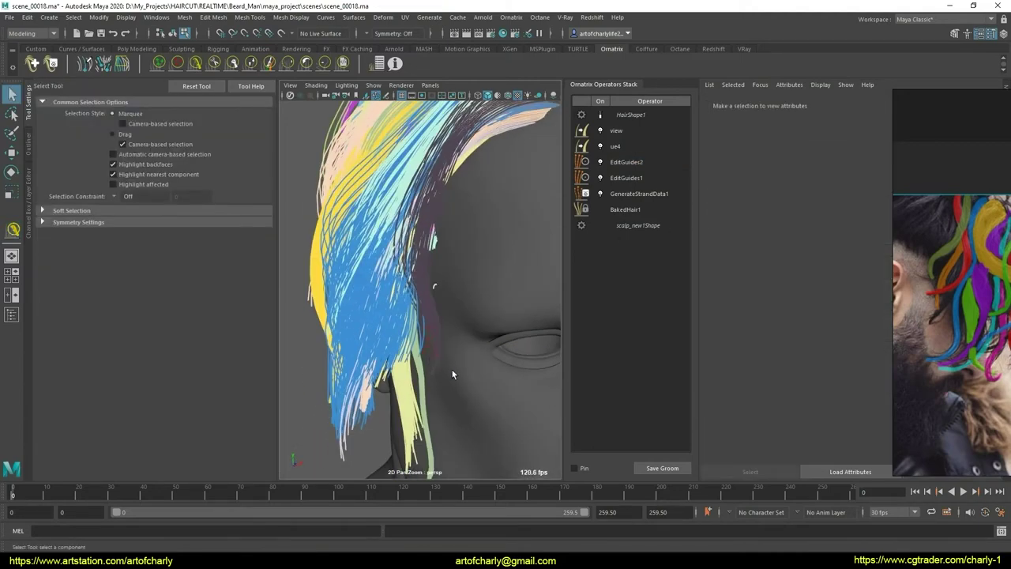
Step: Shape strand group 9 with the User and Comb brushes, then hide it
{"action": "left_click", "coordinate": [446, 323]}
{"action": "mouse_move", "coordinate": [446, 323]}
{"action": "left_mouse_down", "text": "alt"}
{"action": "mouse_move", "coordinate": [449, 335]}
{"action": "mouse_move", "coordinate": [431, 324]}
{"action": "left_mouse_up", "text": "alt"}
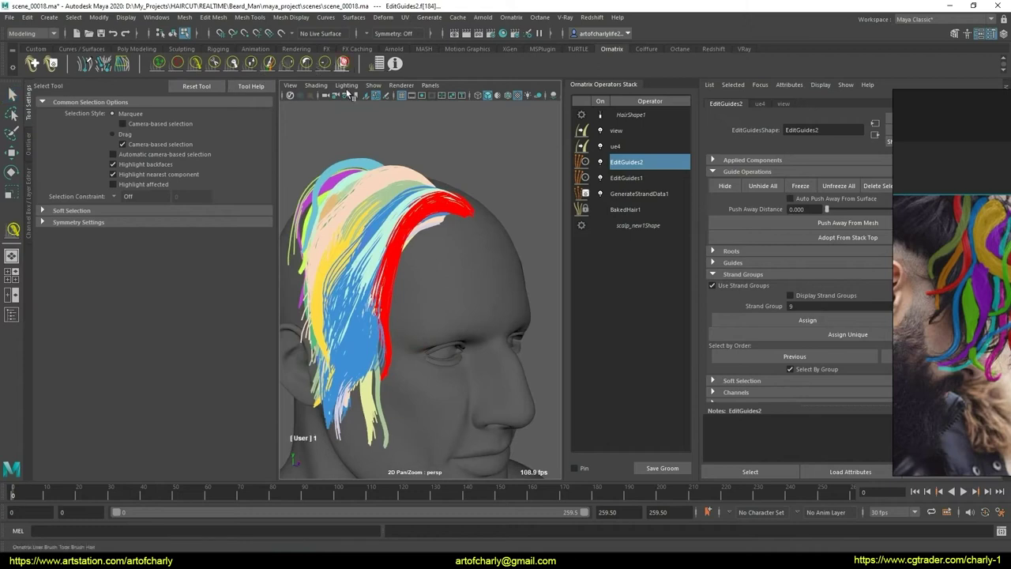
{"action": "left_click", "coordinate": [342, 63]}
{"action": "left_click", "coordinate": [195, 63]}
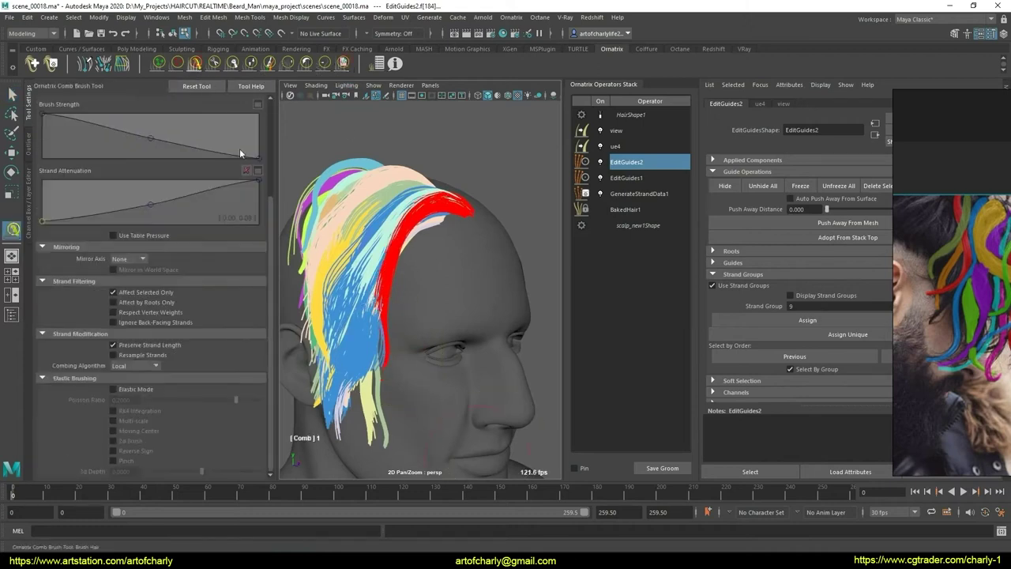
{"action": "left_click_drag", "start_coordinate": [360, 292], "coordinate": [389, 328], "text": "alt"}
{"action": "mouse_move", "coordinate": [393, 401]}
{"action": "left_mouse_down", "text": "alt"}
{"action": "mouse_move", "coordinate": [383, 372]}
{"action": "mouse_move", "coordinate": [395, 355]}
{"action": "left_mouse_up", "text": "alt"}
{"action": "key", "text": "q"}
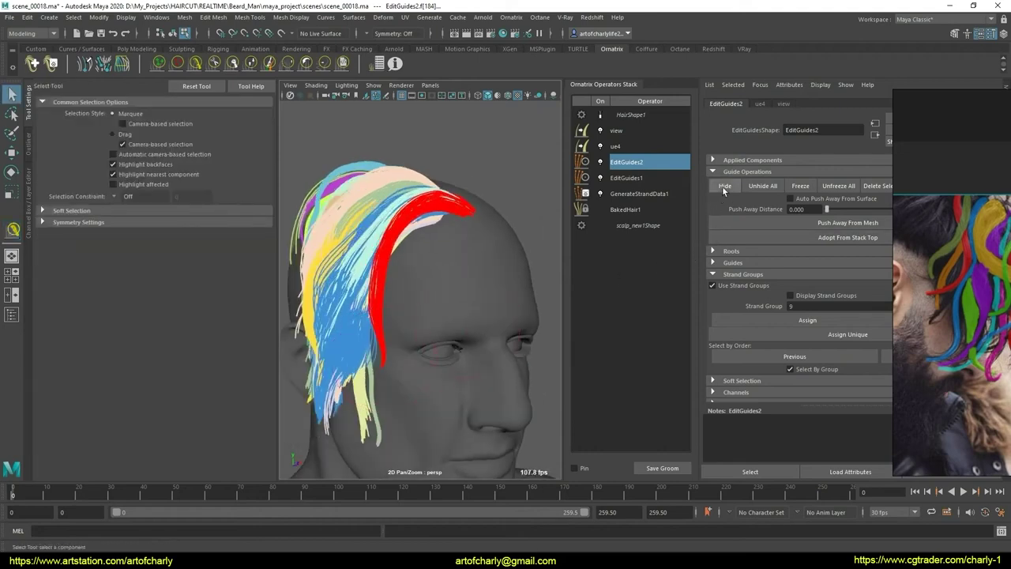
{"action": "left_click", "coordinate": [724, 185]}
{"action": "left_click", "coordinate": [432, 319]}
{"action": "left_click_drag", "start_coordinate": [432, 319], "coordinate": [464, 316], "text": "alt"}
{"action": "mouse_move", "coordinate": [464, 315]}
{"action": "right_mouse_down", "text": "alt"}
{"action": "mouse_move", "coordinate": [467, 327]}
{"action": "mouse_move", "coordinate": [494, 214]}
{"action": "right_mouse_up", "text": "alt"}
{"action": "right_click_drag", "start_coordinate": [488, 259], "coordinate": [494, 282], "text": "alt"}
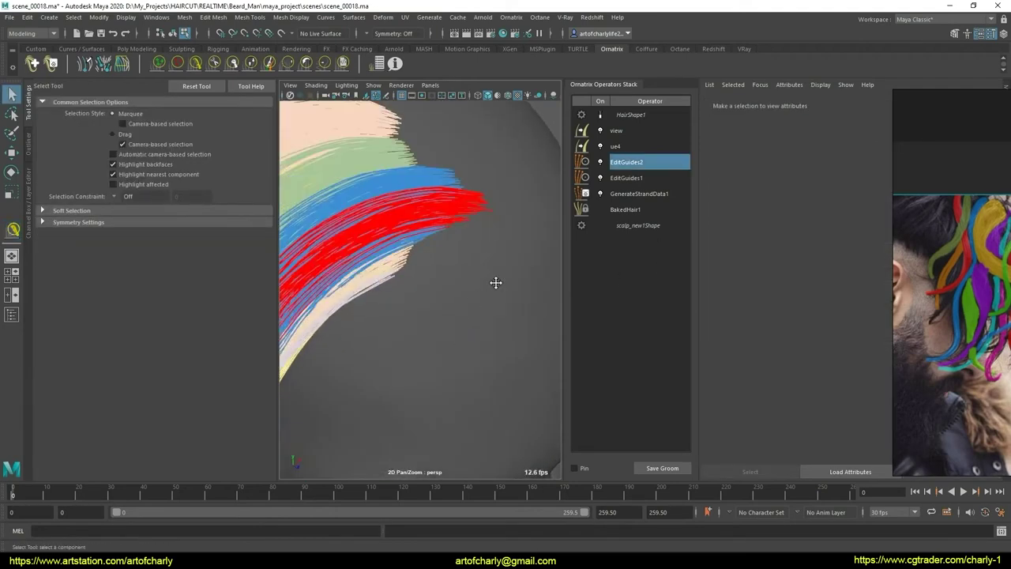
Step: Shape strand group 64 with the User and Comb brushes, hide it, and return to selection
{"action": "left_click", "coordinate": [436, 317]}
{"action": "mouse_move", "coordinate": [436, 317]}
{"action": "left_mouse_down", "text": "alt"}
{"action": "mouse_move", "coordinate": [438, 281]}
{"action": "mouse_move", "coordinate": [433, 306]}
{"action": "left_mouse_up", "text": "alt"}
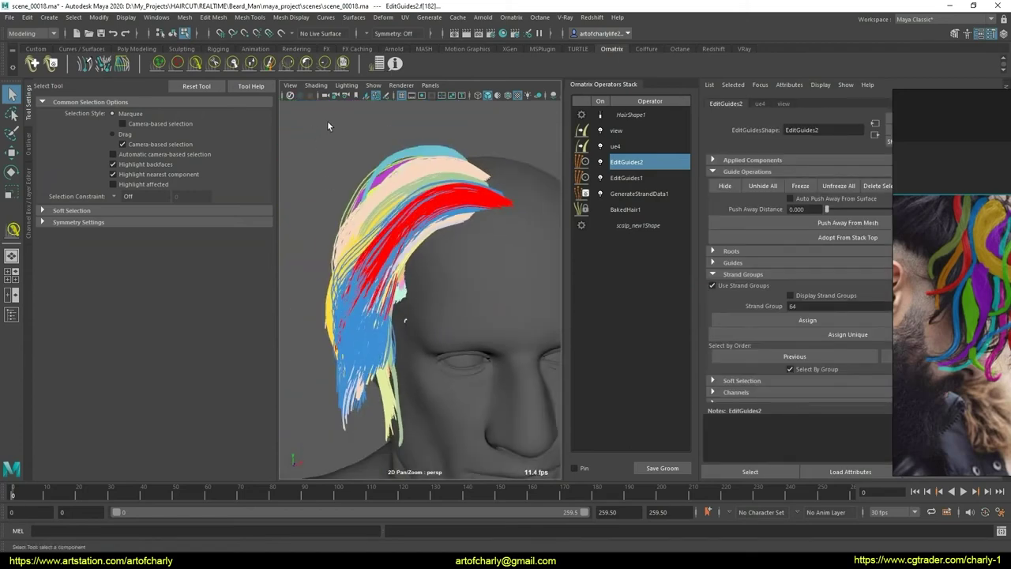
{"action": "left_click", "coordinate": [343, 63]}
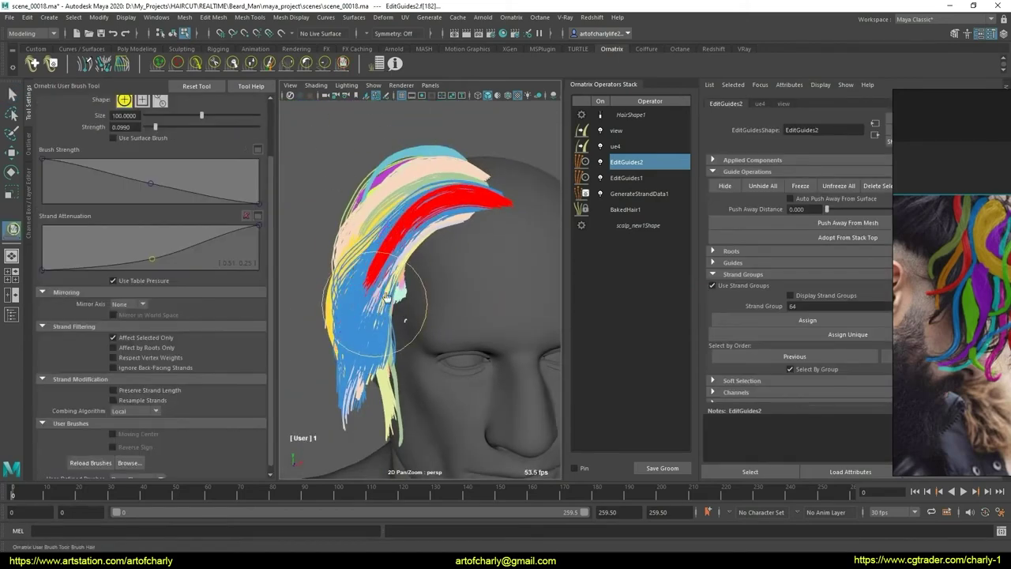
{"action": "left_click", "coordinate": [195, 64]}
{"action": "mouse_move", "coordinate": [427, 364]}
{"action": "left_mouse_down", "text": "alt"}
{"action": "mouse_move", "coordinate": [453, 332]}
{"action": "mouse_move", "coordinate": [408, 310]}
{"action": "left_mouse_up", "text": "alt"}
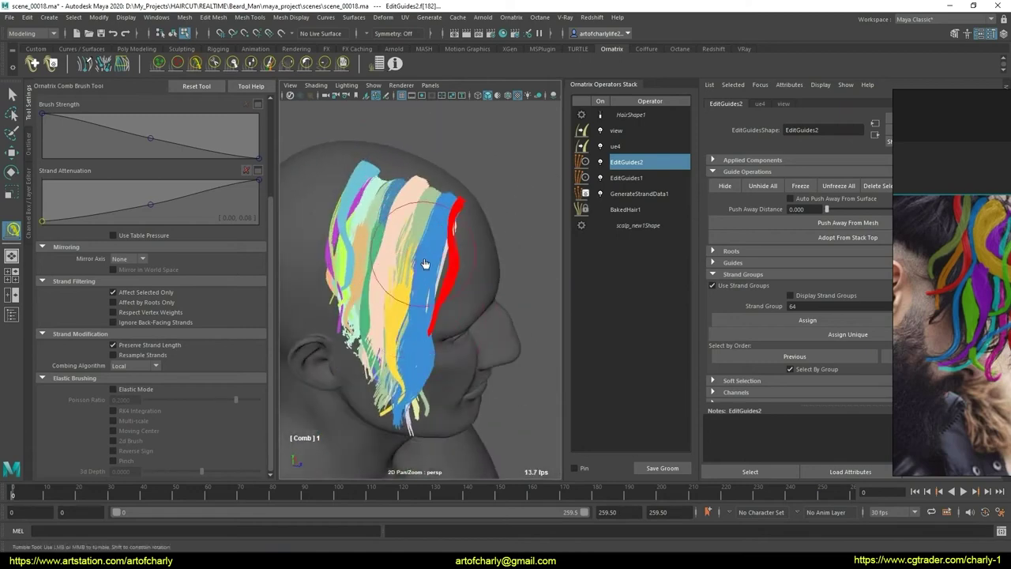
{"action": "mouse_move", "coordinate": [425, 264]}
{"action": "left_mouse_down", "text": "alt"}
{"action": "mouse_move", "coordinate": [389, 358]}
{"action": "mouse_move", "coordinate": [393, 397]}
{"action": "left_mouse_up", "text": "alt"}
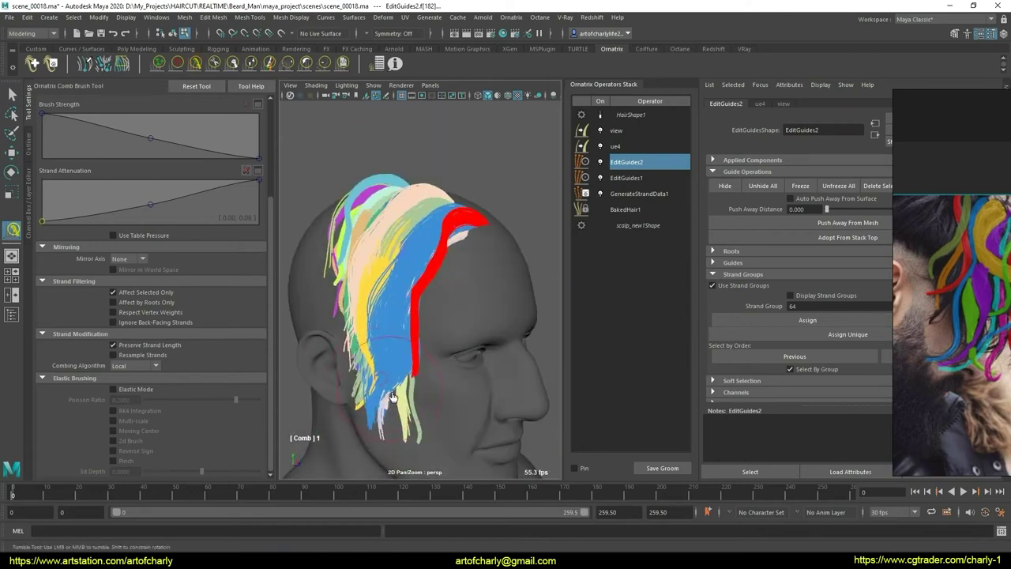
{"action": "left_click", "coordinate": [585, 267]}
{"action": "mouse_move", "coordinate": [465, 324]}
{"action": "left_mouse_down", "text": "alt"}
{"action": "mouse_move", "coordinate": [439, 316]}
{"action": "mouse_move", "coordinate": [444, 343]}
{"action": "mouse_move", "coordinate": [458, 338]}
{"action": "left_mouse_up", "text": "alt"}
{"action": "key", "text": "q"}
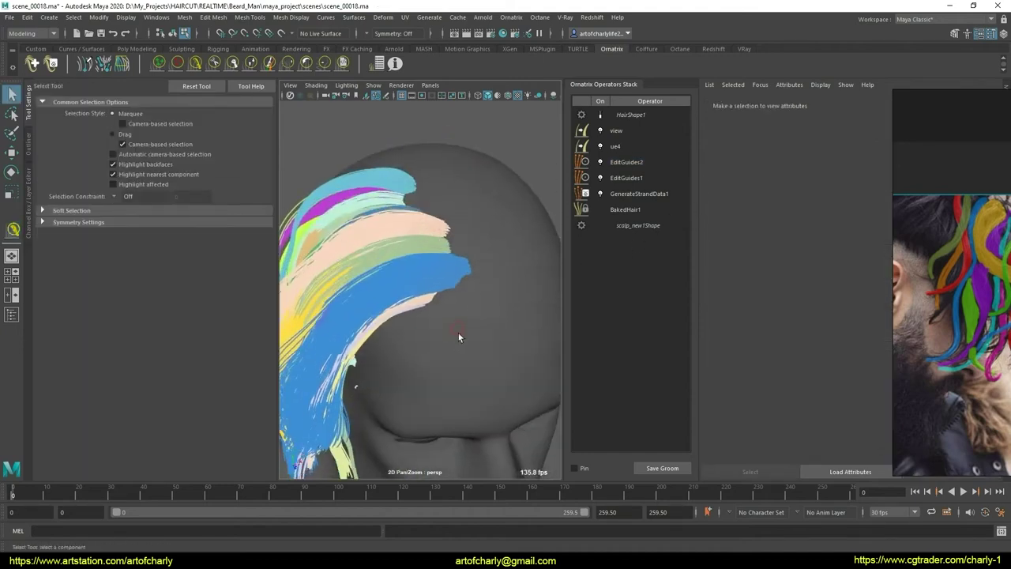
{"action": "right_click_drag", "start_coordinate": [458, 338], "coordinate": [517, 262], "text": "alt"}
{"action": "right_click_drag", "start_coordinate": [493, 330], "coordinate": [463, 271], "text": "alt"}
Step: Pull a new red lock inward with the User brush and comb it back along the head
{"action": "left_click_drag", "start_coordinate": [463, 271], "coordinate": [458, 305], "text": "alt"}
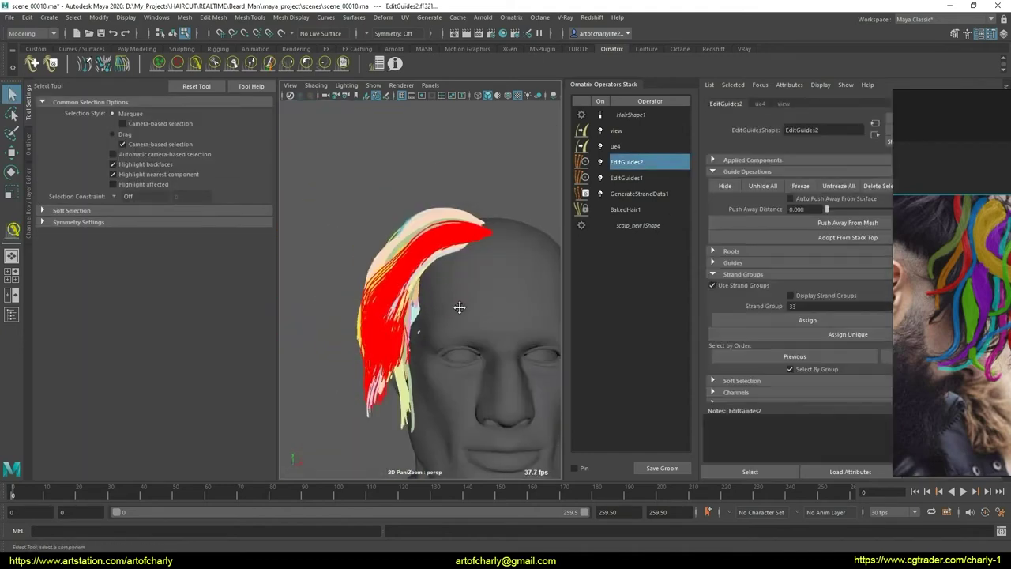
{"action": "key", "text": "y"}
{"action": "left_click_drag", "start_coordinate": [382, 352], "coordinate": [380, 348]}
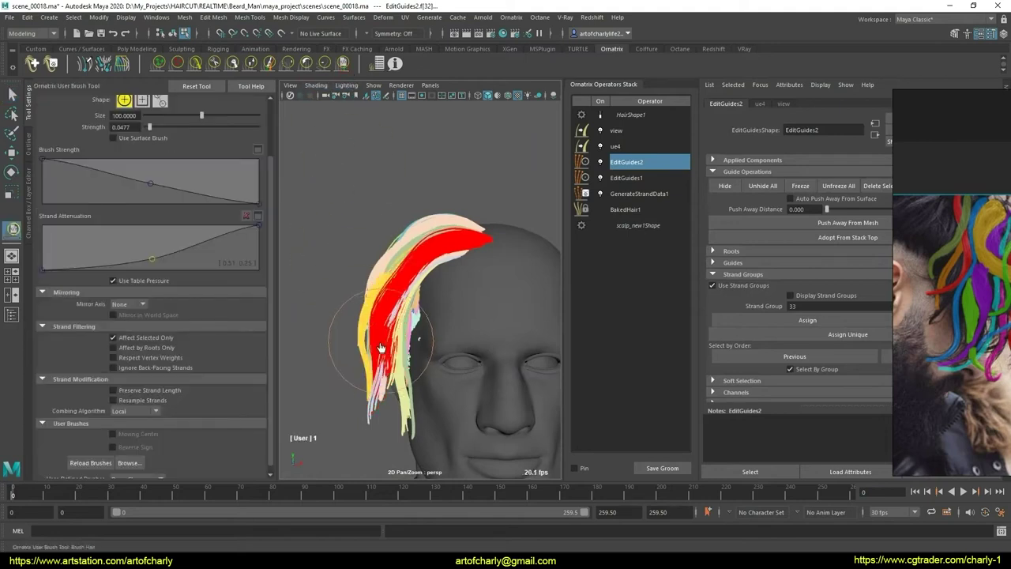
{"action": "left_click", "coordinate": [195, 64]}
{"action": "left_click_drag", "start_coordinate": [370, 237], "coordinate": [448, 290]}
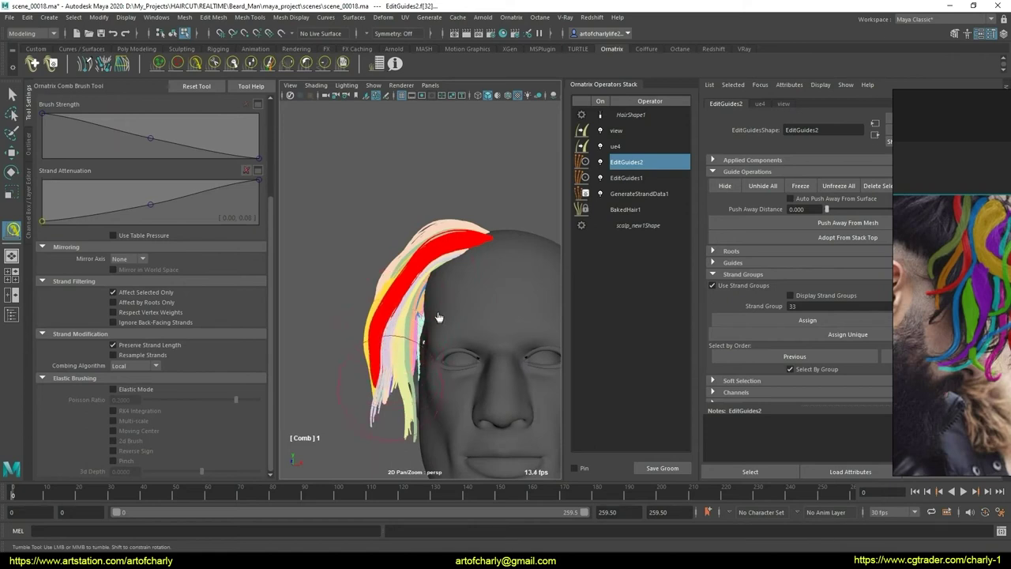
{"action": "mouse_move", "coordinate": [423, 337]}
{"action": "left_mouse_down", "text": "alt"}
{"action": "mouse_move", "coordinate": [443, 330]}
{"action": "mouse_move", "coordinate": [400, 397]}
{"action": "left_mouse_up", "text": "alt"}
{"action": "key", "text": "q"}
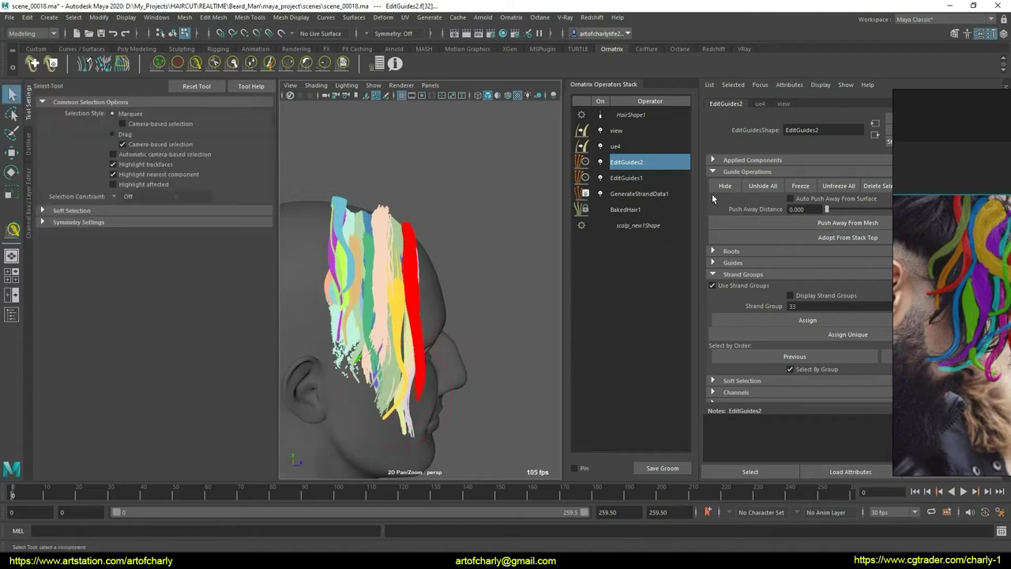
Step: Select the strand group above the temple
{"action": "left_click_drag", "start_coordinate": [548, 291], "coordinate": [437, 303], "text": "alt"}
{"action": "right_click_drag", "start_coordinate": [437, 303], "coordinate": [463, 318], "text": "alt"}
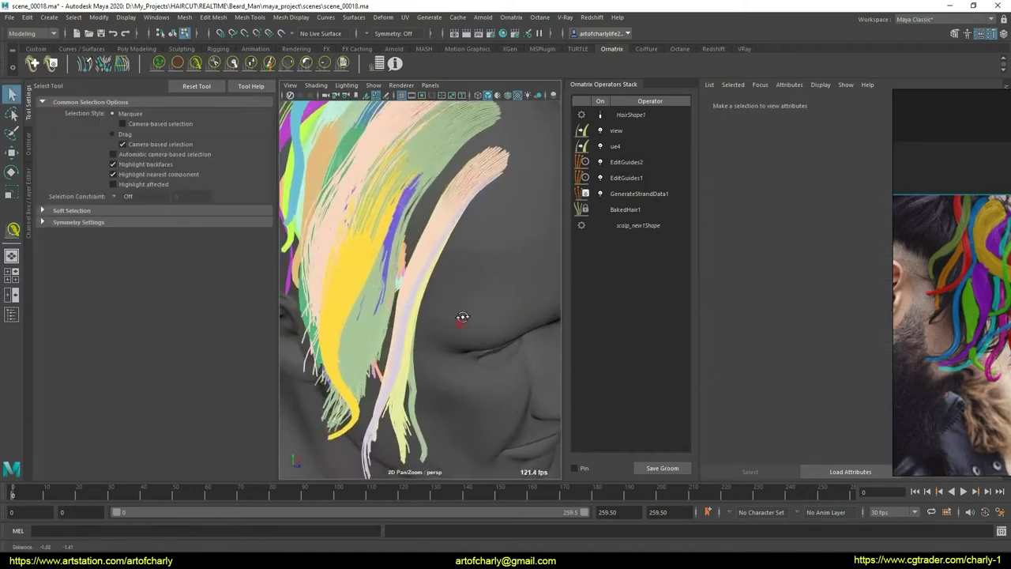
{"action": "middle_click_drag", "start_coordinate": [463, 318], "coordinate": [513, 237], "text": "alt"}
{"action": "left_click", "coordinate": [492, 329]}
{"action": "mouse_move", "coordinate": [492, 330]}
{"action": "left_mouse_down", "text": "alt"}
{"action": "mouse_move", "coordinate": [492, 282]}
{"action": "mouse_move", "coordinate": [532, 311]}
{"action": "mouse_move", "coordinate": [490, 303]}
{"action": "mouse_move", "coordinate": [519, 326]}
{"action": "mouse_move", "coordinate": [458, 300]}
{"action": "mouse_move", "coordinate": [463, 316]}
{"action": "left_mouse_up", "text": "alt"}
{"action": "left_click", "coordinate": [469, 323]}
{"action": "mouse_move", "coordinate": [463, 316]}
{"action": "middle_mouse_down", "text": "alt"}
{"action": "mouse_move", "coordinate": [444, 355]}
{"action": "mouse_move", "coordinate": [377, 401]}
{"action": "middle_mouse_up", "text": "alt"}
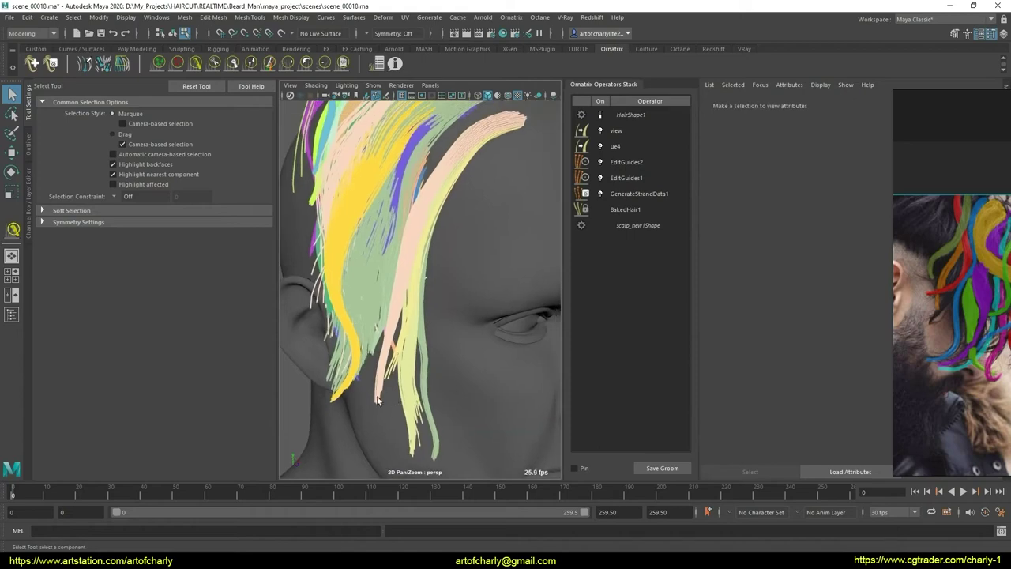
{"action": "left_click", "coordinate": [450, 365]}
{"action": "mouse_move", "coordinate": [429, 368]}
{"action": "left_mouse_down", "text": "alt"}
{"action": "mouse_move", "coordinate": [369, 361]}
{"action": "mouse_move", "coordinate": [445, 337]}
{"action": "left_mouse_up", "text": "alt"}
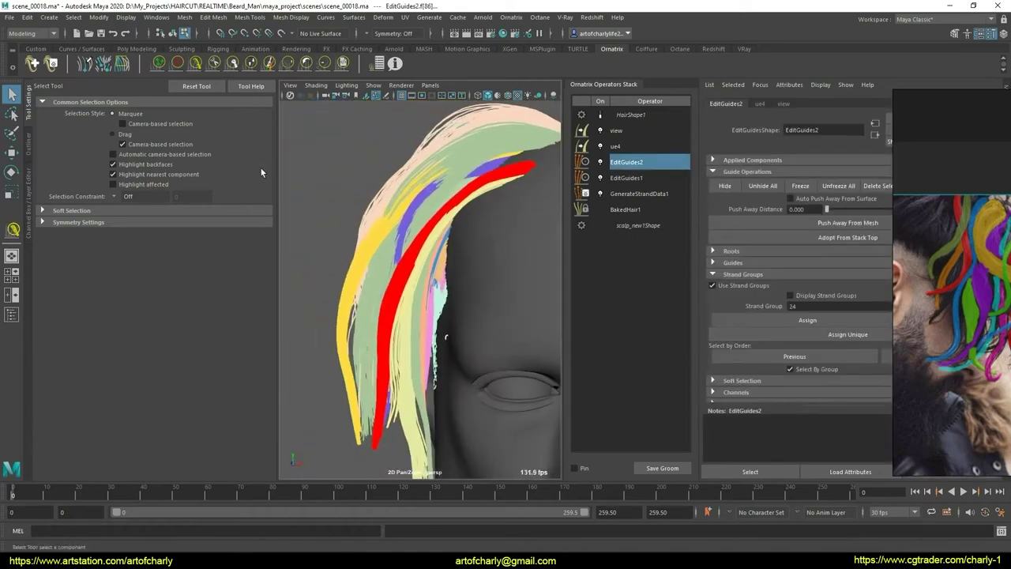
Step: Comb the temple lock into a smoother backward sweep and select the next strand group
{"action": "left_click", "coordinate": [196, 64]}
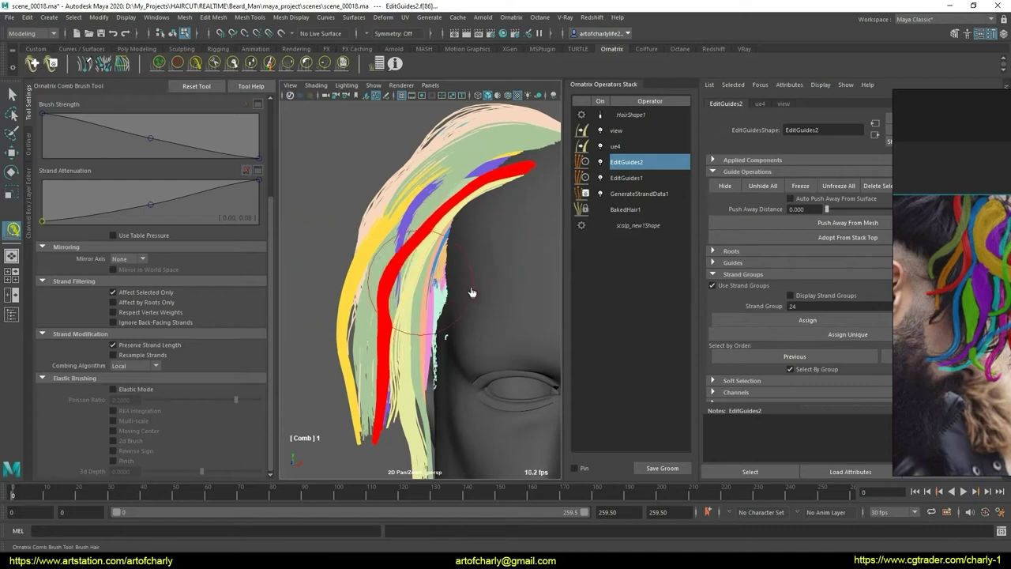
{"action": "left_click_drag", "start_coordinate": [431, 304], "coordinate": [515, 298], "text": "alt"}
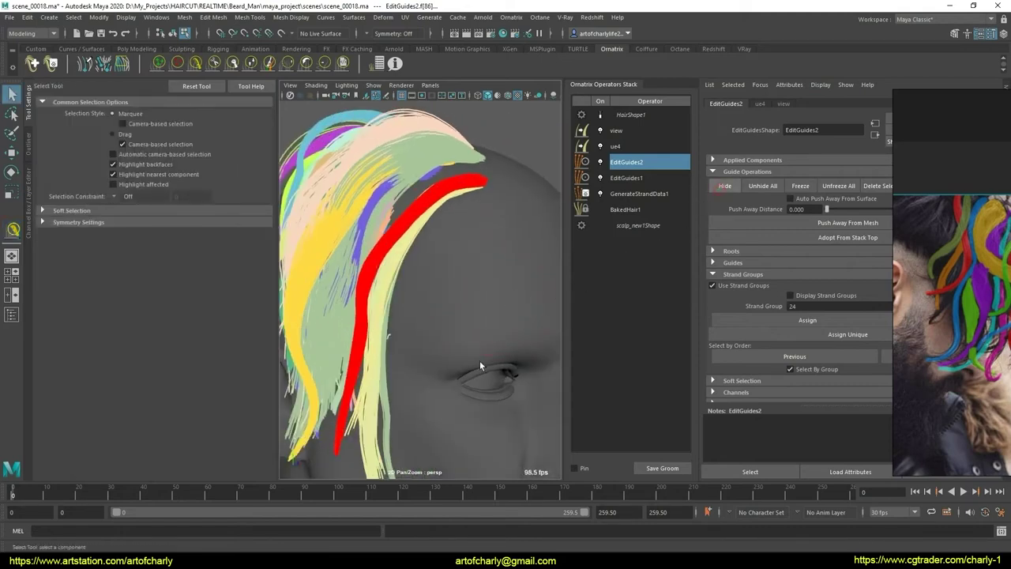
{"action": "scroll", "coordinate": [479, 365], "scroll_direction": "down", "scroll_amount": 3}
{"action": "mouse_move", "coordinate": [431, 313]}
{"action": "left_mouse_down", "text": "alt"}
{"action": "mouse_move", "coordinate": [474, 332]}
{"action": "mouse_move", "coordinate": [411, 348]}
{"action": "left_mouse_up", "text": "alt"}
{"action": "scroll", "coordinate": [389, 364], "scroll_direction": "up", "scroll_amount": 4}
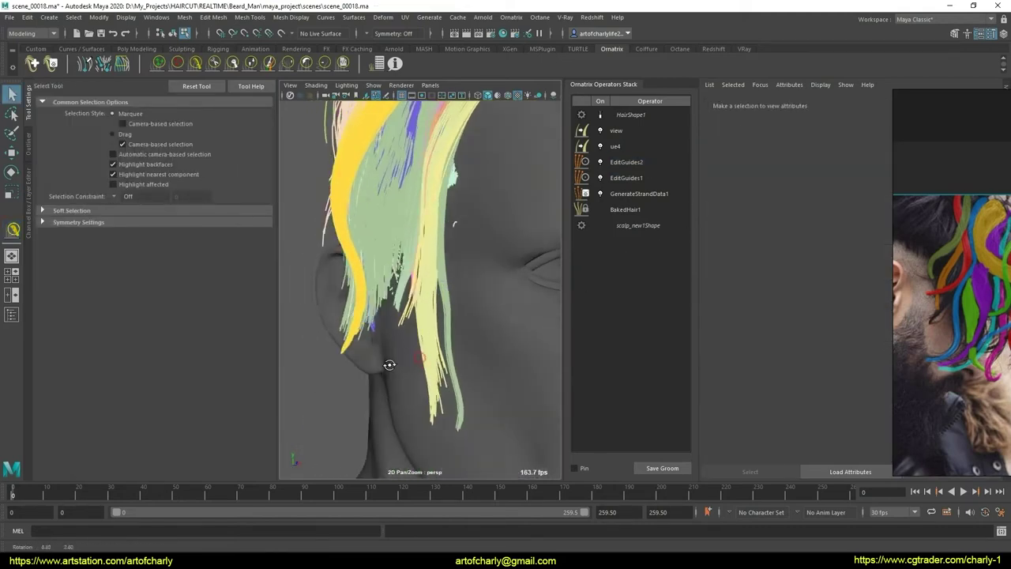
{"action": "left_click", "coordinate": [431, 397]}
{"action": "mouse_move", "coordinate": [410, 400]}
{"action": "left_mouse_down", "text": "alt"}
{"action": "mouse_move", "coordinate": [500, 380]}
{"action": "mouse_move", "coordinate": [450, 383]}
{"action": "left_mouse_up", "text": "alt"}
Step: From a front view, reshape the temple lock with the User brush
{"action": "left_click", "coordinate": [672, 234]}
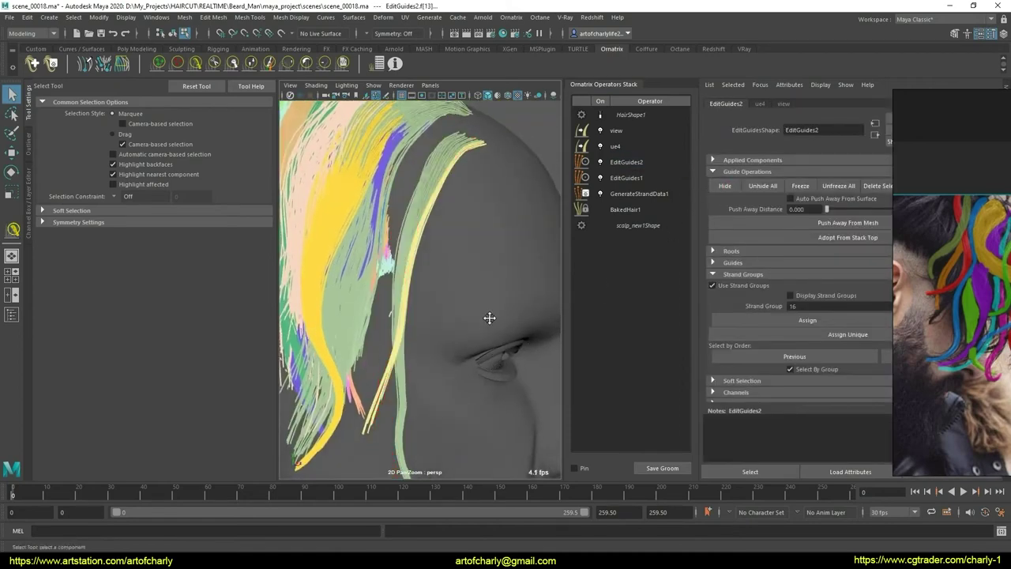
{"action": "mouse_move", "coordinate": [488, 316]}
{"action": "left_mouse_down", "text": "alt"}
{"action": "mouse_move", "coordinate": [472, 296]}
{"action": "mouse_move", "coordinate": [549, 323]}
{"action": "mouse_move", "coordinate": [519, 296]}
{"action": "mouse_move", "coordinate": [449, 315]}
{"action": "mouse_move", "coordinate": [470, 310]}
{"action": "left_mouse_up", "text": "alt"}
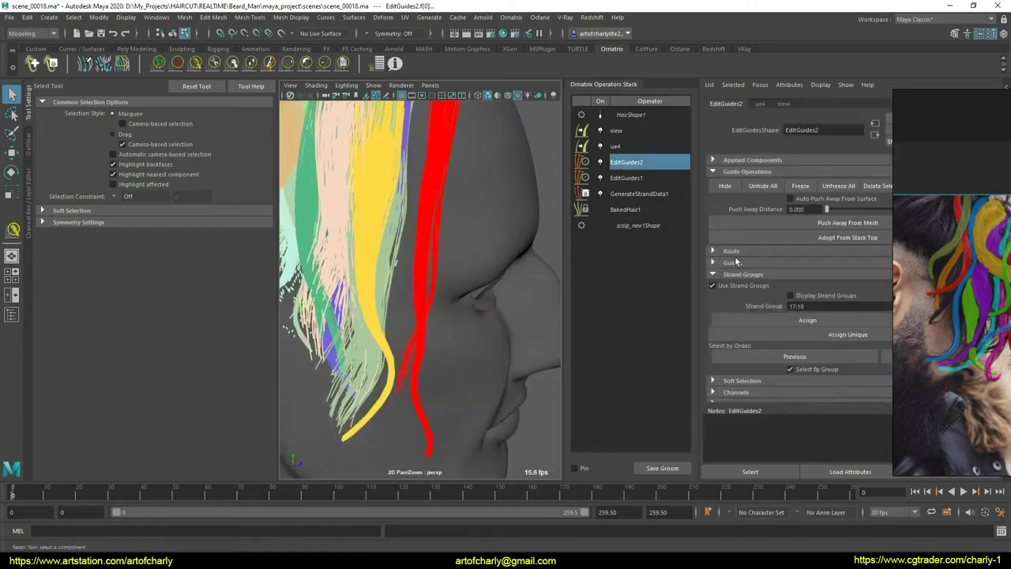
{"action": "left_click", "coordinate": [479, 360]}
{"action": "mouse_move", "coordinate": [479, 360]}
{"action": "left_mouse_down", "text": "alt"}
{"action": "mouse_move", "coordinate": [463, 355]}
{"action": "mouse_move", "coordinate": [436, 372]}
{"action": "mouse_move", "coordinate": [388, 334]}
{"action": "mouse_move", "coordinate": [464, 335]}
{"action": "mouse_move", "coordinate": [429, 290]}
{"action": "mouse_move", "coordinate": [460, 303]}
{"action": "mouse_move", "coordinate": [400, 338]}
{"action": "mouse_move", "coordinate": [460, 315]}
{"action": "mouse_move", "coordinate": [418, 339]}
{"action": "mouse_move", "coordinate": [414, 316]}
{"action": "mouse_move", "coordinate": [459, 355]}
{"action": "mouse_move", "coordinate": [467, 289]}
{"action": "mouse_move", "coordinate": [474, 349]}
{"action": "left_mouse_up", "text": "alt"}
{"action": "scroll", "coordinate": [459, 355], "scroll_direction": "up", "scroll_amount": 5}
{"action": "scroll", "coordinate": [474, 349], "scroll_direction": "down", "scroll_amount": 5}
{"action": "mouse_move", "coordinate": [474, 282]}
{"action": "left_mouse_down", "text": "alt"}
{"action": "mouse_move", "coordinate": [458, 286]}
{"action": "mouse_move", "coordinate": [293, 158]}
{"action": "left_mouse_up", "text": "alt"}
{"action": "left_click", "coordinate": [345, 66]}
{"action": "left_click_drag", "start_coordinate": [362, 328], "coordinate": [384, 380]}
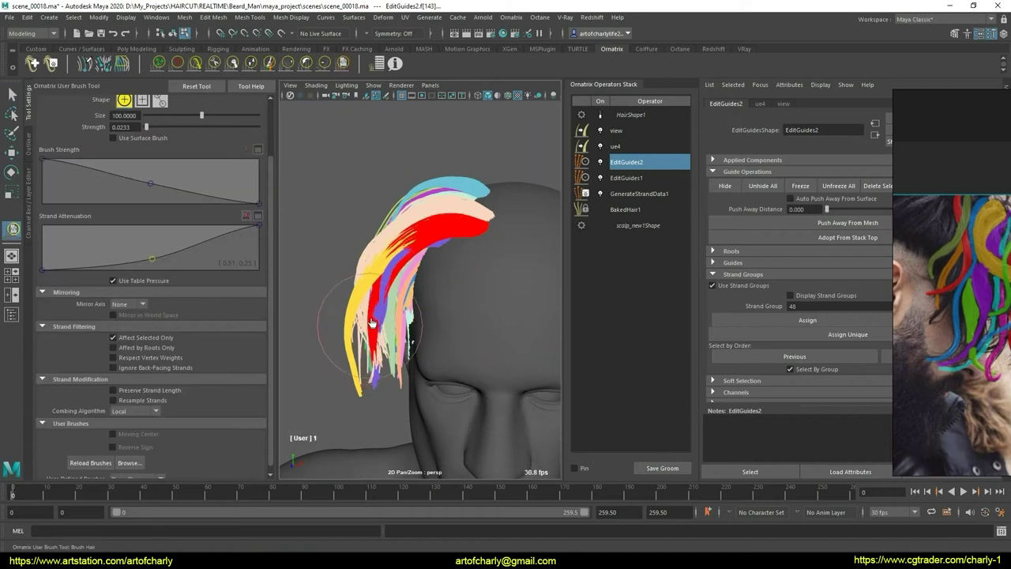
Step: Adjust the lock's length with the GrowShrink brush and comb it outward and down
{"action": "left_click", "coordinate": [250, 64]}
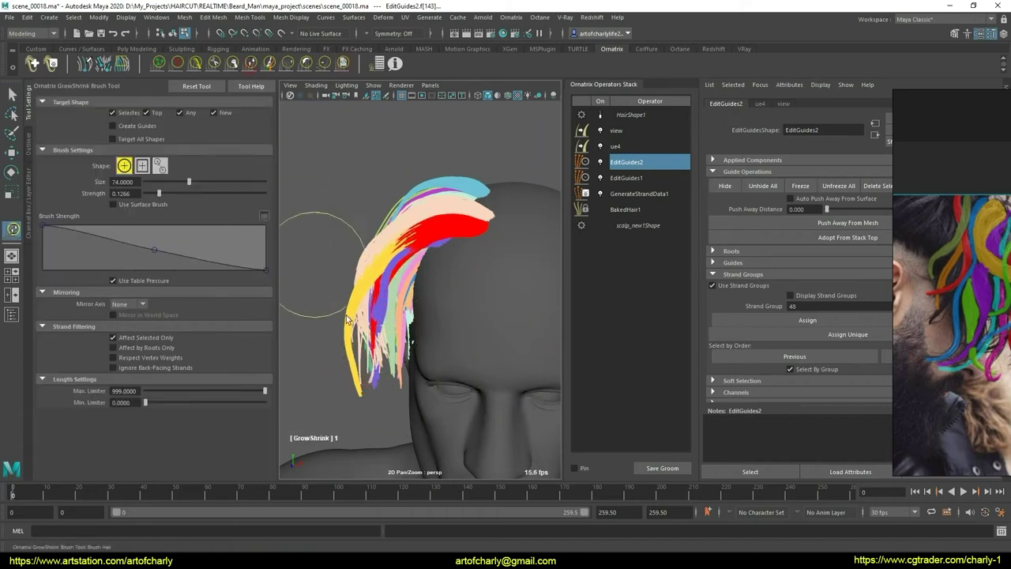
{"action": "left_click", "coordinate": [210, 65]}
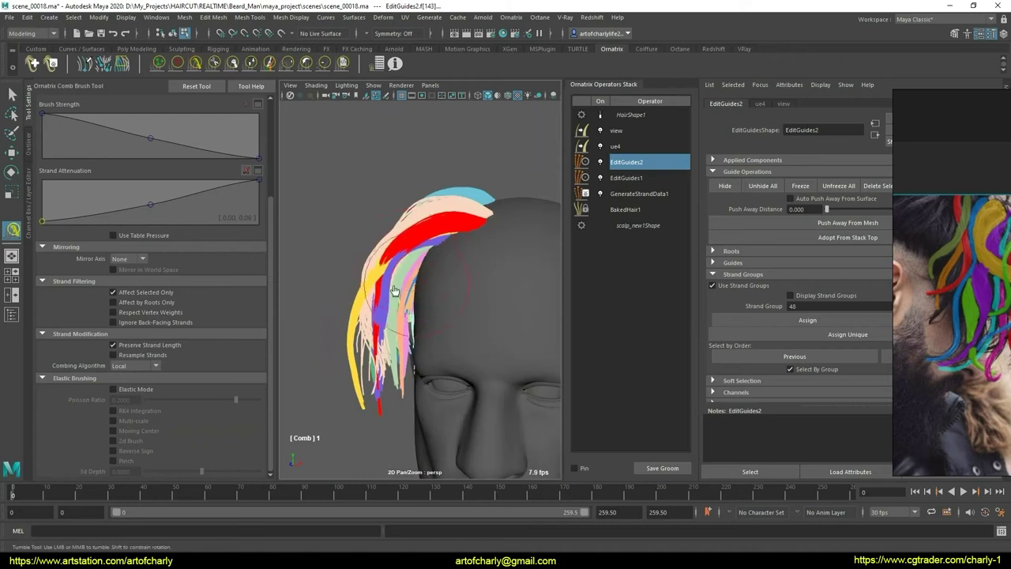
{"action": "mouse_move", "coordinate": [394, 291]}
{"action": "left_mouse_down"}
{"action": "mouse_move", "coordinate": [401, 323]}
{"action": "mouse_move", "coordinate": [375, 326]}
{"action": "left_mouse_up"}
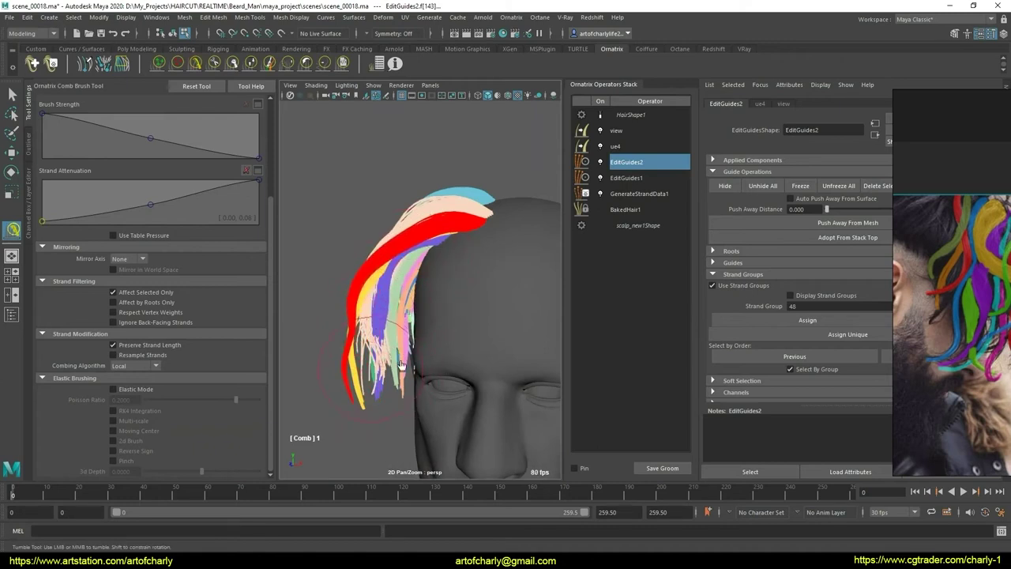
{"action": "mouse_move", "coordinate": [437, 286]}
{"action": "left_mouse_down", "text": "alt"}
{"action": "mouse_move", "coordinate": [493, 289]}
{"action": "mouse_move", "coordinate": [465, 274]}
{"action": "mouse_move", "coordinate": [476, 278]}
{"action": "mouse_move", "coordinate": [475, 308]}
{"action": "mouse_move", "coordinate": [433, 288]}
{"action": "mouse_move", "coordinate": [387, 316]}
{"action": "mouse_move", "coordinate": [414, 322]}
{"action": "left_mouse_up", "text": "alt"}
{"action": "key", "text": "q"}
{"action": "scroll", "coordinate": [466, 280], "scroll_direction": "up", "scroll_amount": 5}
{"action": "scroll", "coordinate": [466, 280], "scroll_direction": "up", "scroll_amount": 3}
{"action": "scroll", "coordinate": [458, 272], "scroll_direction": "down", "scroll_amount": 5}
Step: Comb the lock and brush it lower over the cyan strands along the side
{"action": "left_click", "coordinate": [213, 63]}
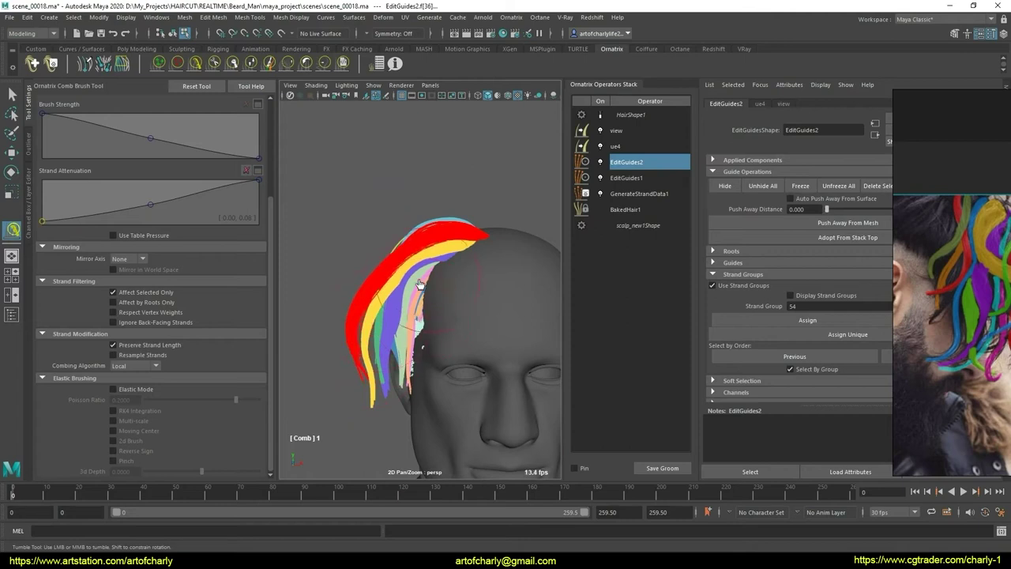
{"action": "left_click_drag", "start_coordinate": [431, 316], "coordinate": [593, 281], "text": "alt"}
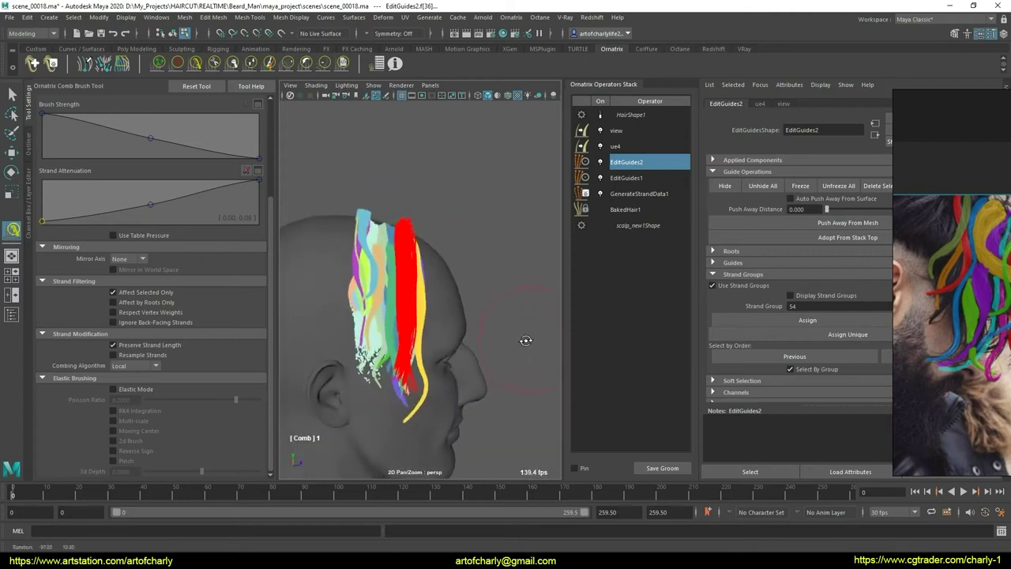
{"action": "left_click", "coordinate": [344, 66]}
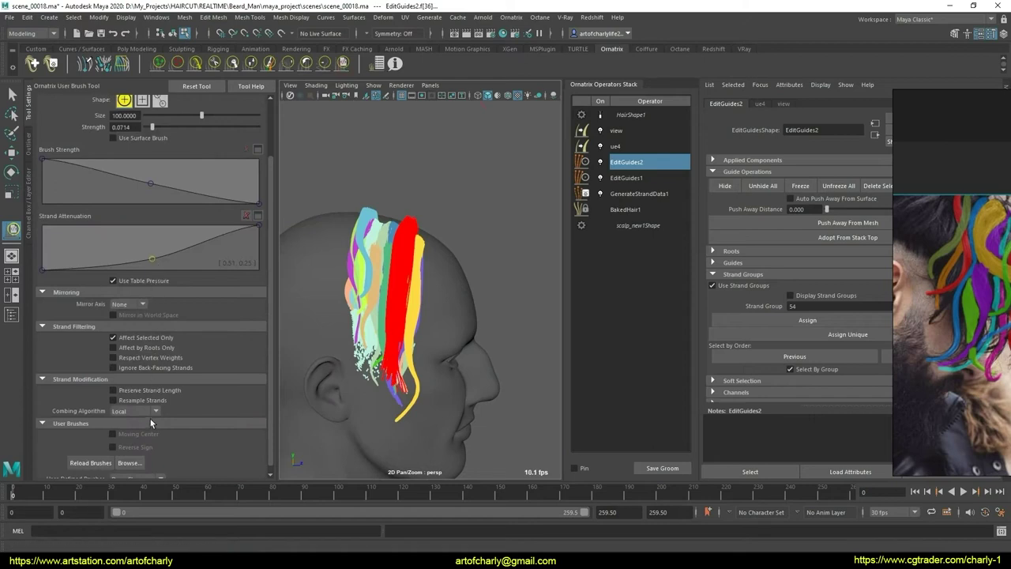
{"action": "left_click_drag", "start_coordinate": [385, 409], "coordinate": [402, 395]}
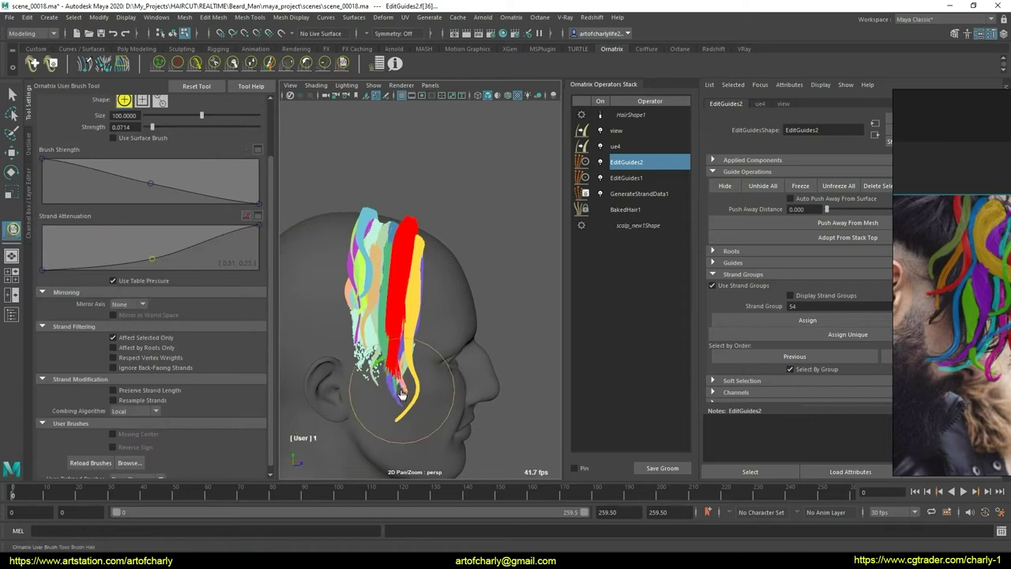
{"action": "left_click_drag", "start_coordinate": [470, 345], "coordinate": [709, 243], "text": "alt"}
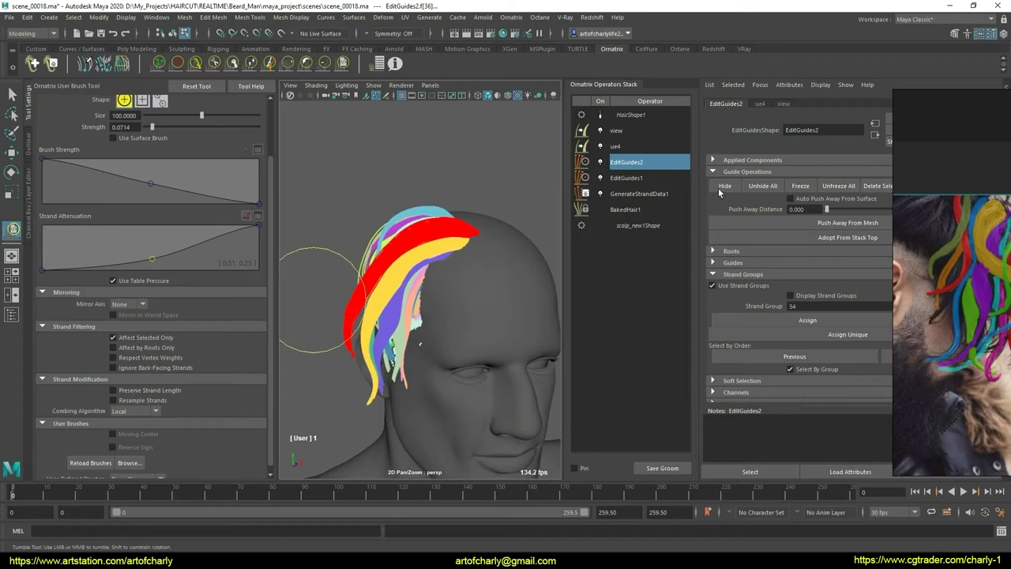
{"action": "left_click_drag", "start_coordinate": [468, 309], "coordinate": [450, 268], "text": "alt"}
{"action": "key", "text": "q"}
Step: Select another strand group and frame it in view
{"action": "mouse_move", "coordinate": [451, 268]}
{"action": "right_mouse_down", "text": "alt"}
{"action": "mouse_move", "coordinate": [465, 326]}
{"action": "mouse_move", "coordinate": [481, 340]}
{"action": "right_mouse_up", "text": "alt"}
{"action": "left_click", "coordinate": [466, 329]}
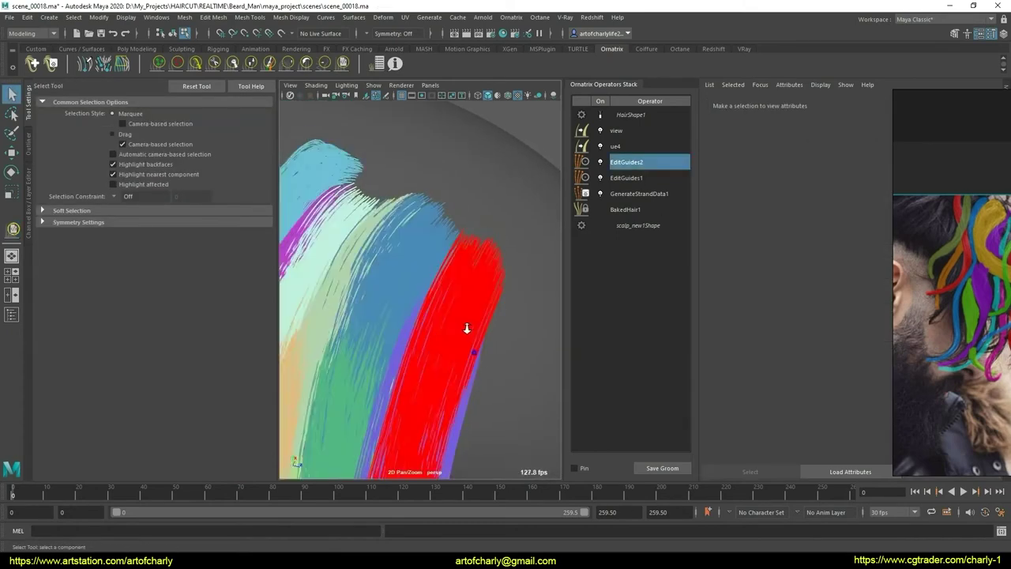
{"action": "key", "text": "f"}
{"action": "left_click_drag", "start_coordinate": [476, 304], "coordinate": [242, 133], "text": "alt"}
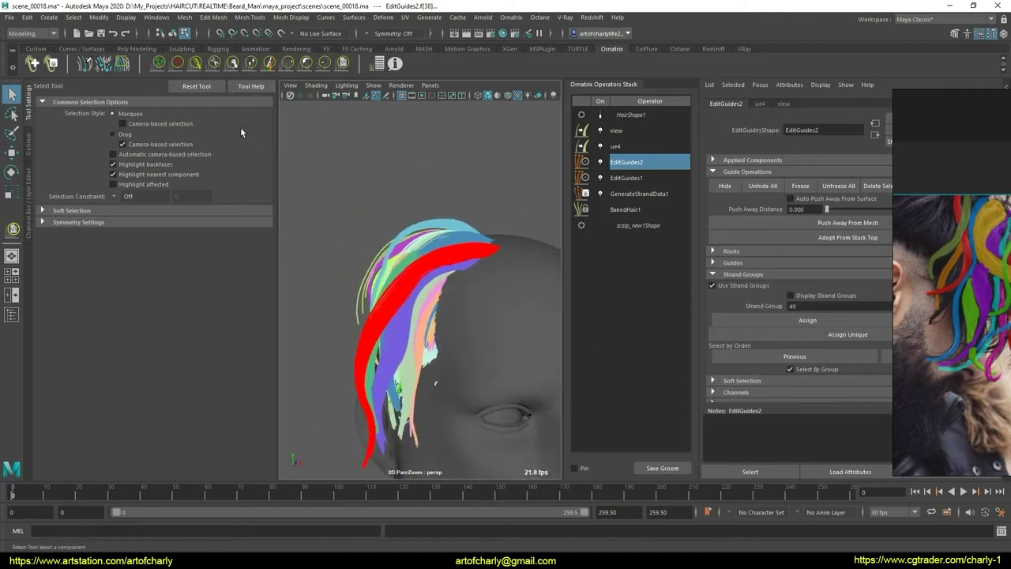
{"action": "key", "text": "y"}
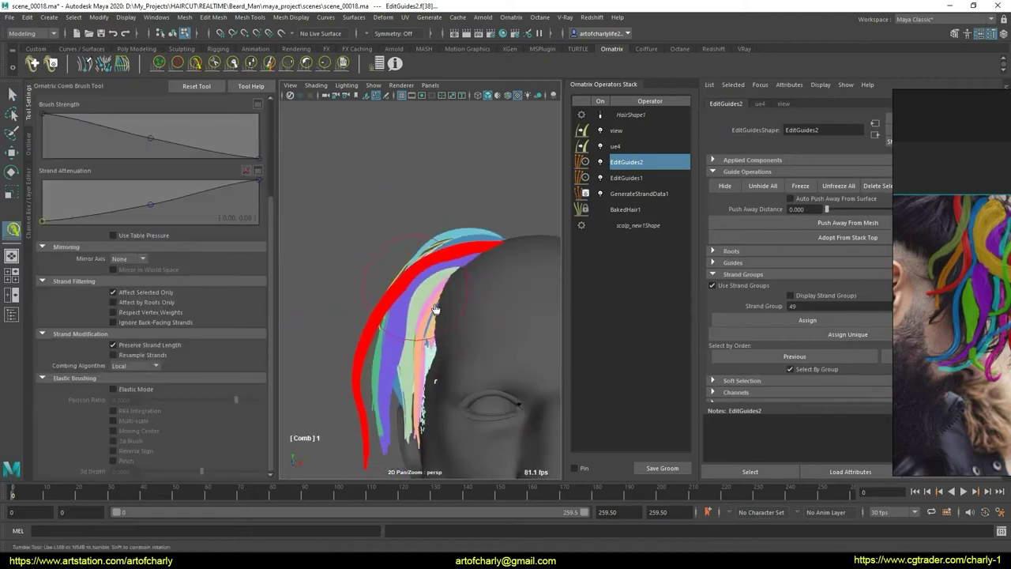
{"action": "key", "text": "q"}
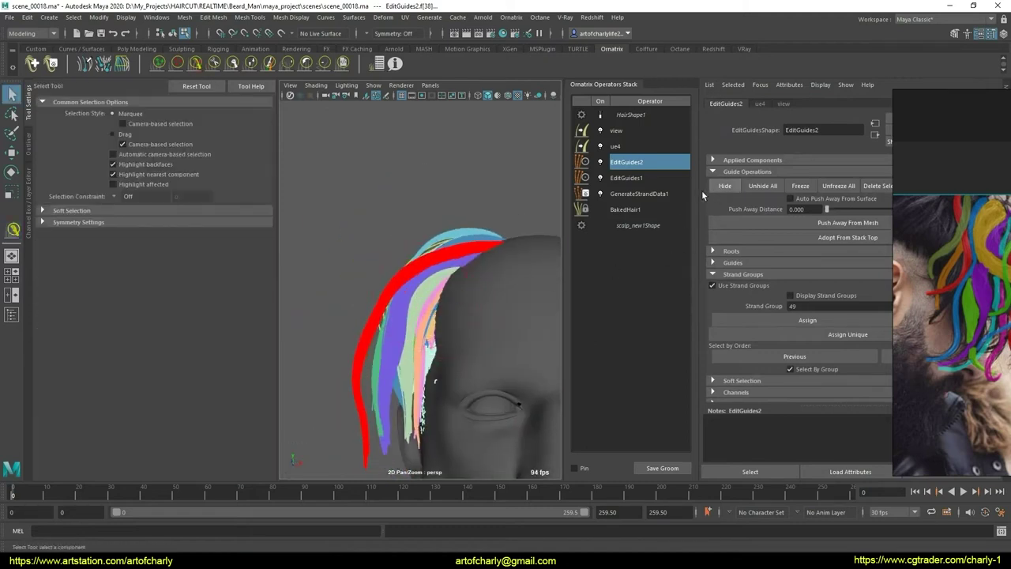
Step: Comb the strand group on the crown into place
{"action": "left_click", "coordinate": [432, 311]}
{"action": "left_click_drag", "start_coordinate": [431, 311], "coordinate": [479, 222], "text": "alt"}
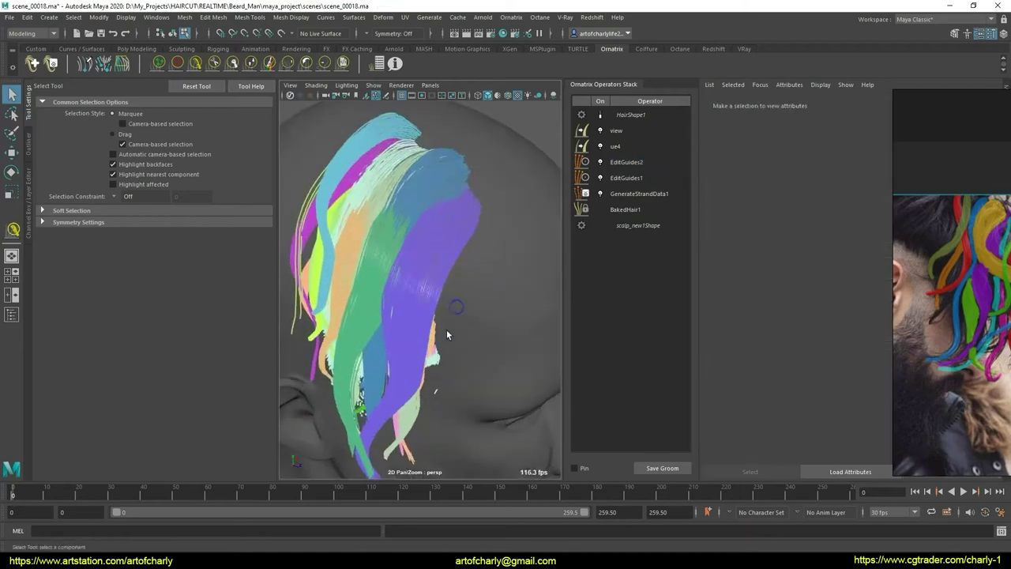
{"action": "left_click", "coordinate": [487, 260]}
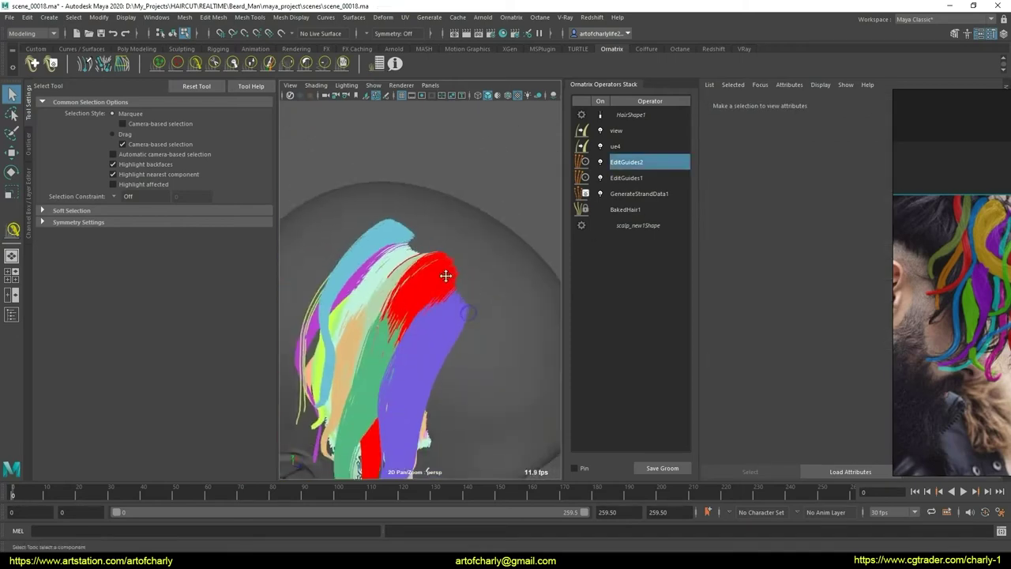
{"action": "mouse_move", "coordinate": [487, 259]}
{"action": "left_mouse_down", "text": "alt"}
{"action": "mouse_move", "coordinate": [455, 297]}
{"action": "mouse_move", "coordinate": [464, 278]}
{"action": "left_mouse_up", "text": "alt"}
{"action": "left_click", "coordinate": [195, 65]}
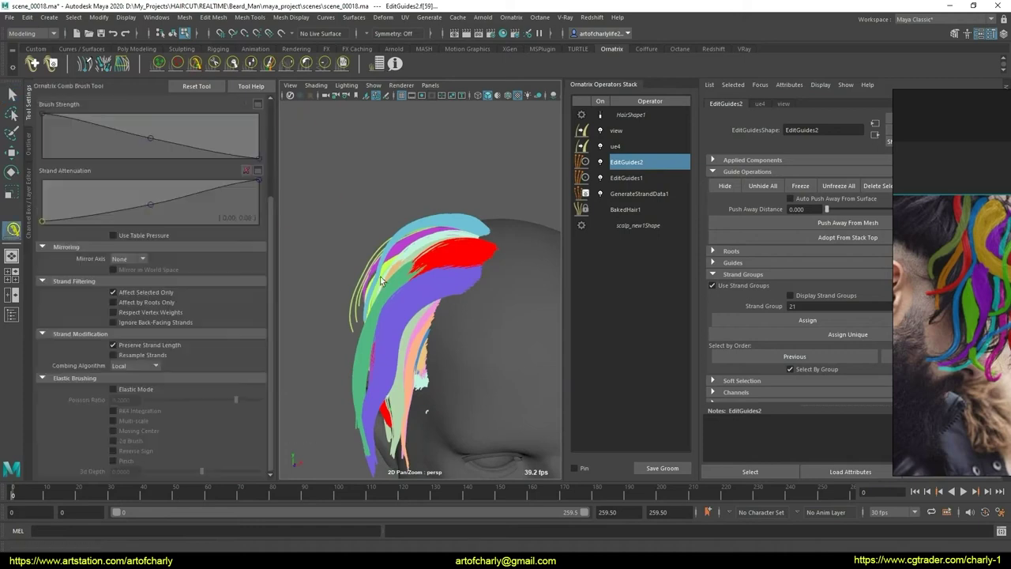
{"action": "left_click_drag", "start_coordinate": [442, 340], "coordinate": [416, 315], "text": "alt"}
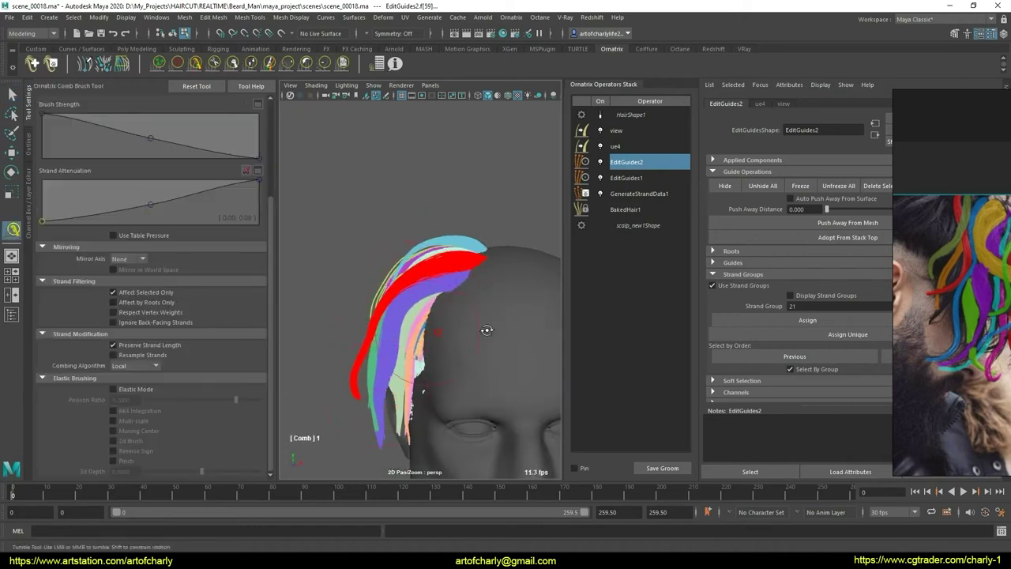
{"action": "left_click_drag", "start_coordinate": [486, 330], "coordinate": [515, 343], "text": "alt"}
{"action": "key", "text": "q"}
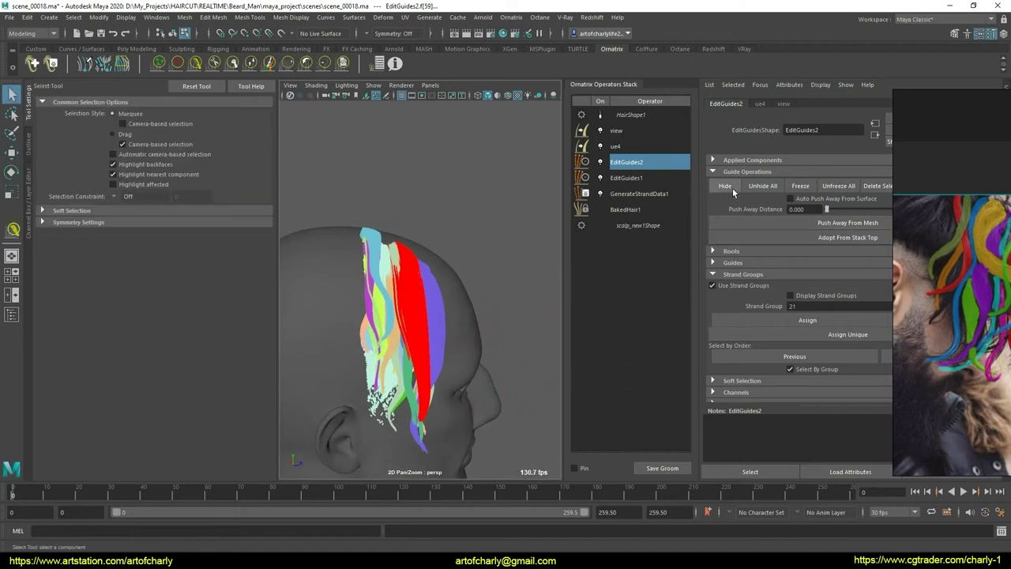
Step: Select and comb another strand group, checking it from the back and side
{"action": "left_click", "coordinate": [545, 259]}
{"action": "mouse_move", "coordinate": [546, 259]}
{"action": "left_mouse_down", "text": "alt"}
{"action": "mouse_move", "coordinate": [455, 282]}
{"action": "mouse_move", "coordinate": [279, 252]}
{"action": "left_mouse_up", "text": "alt"}
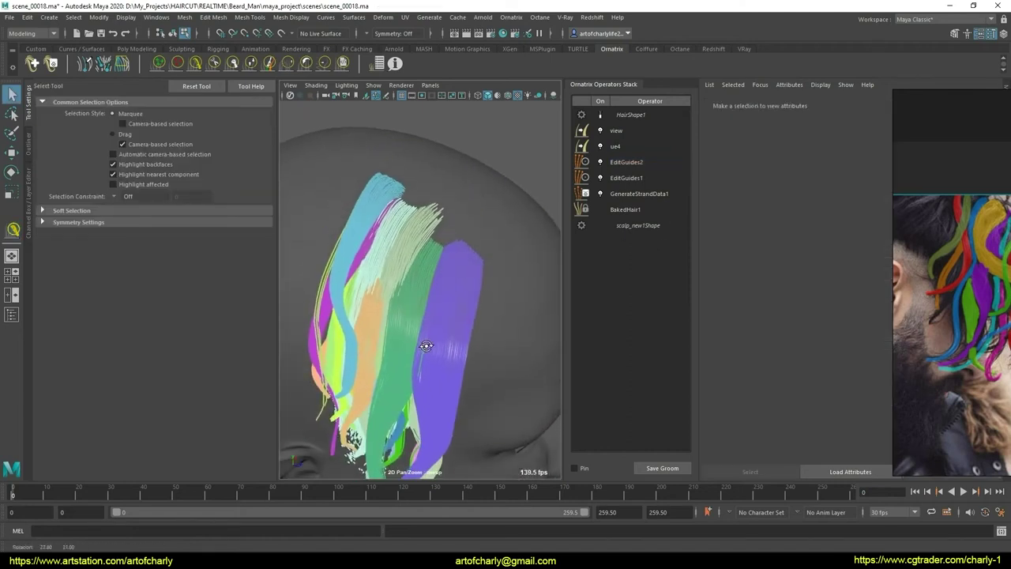
{"action": "left_click", "coordinate": [451, 283]}
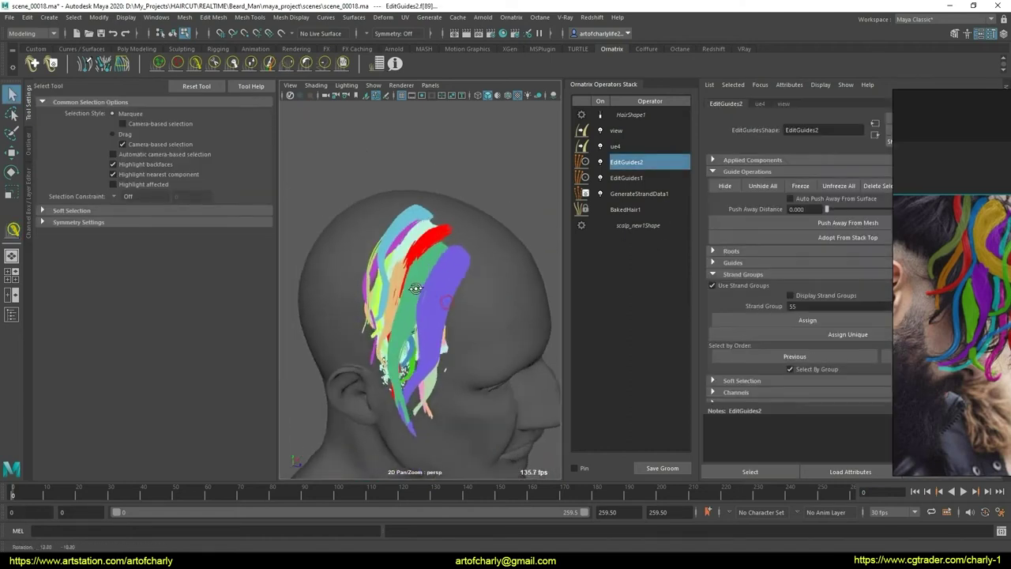
{"action": "left_click", "coordinate": [195, 64]}
{"action": "mouse_move", "coordinate": [394, 293]}
{"action": "left_mouse_down", "text": "alt"}
{"action": "mouse_move", "coordinate": [408, 307]}
{"action": "mouse_move", "coordinate": [442, 295]}
{"action": "left_mouse_up", "text": "alt"}
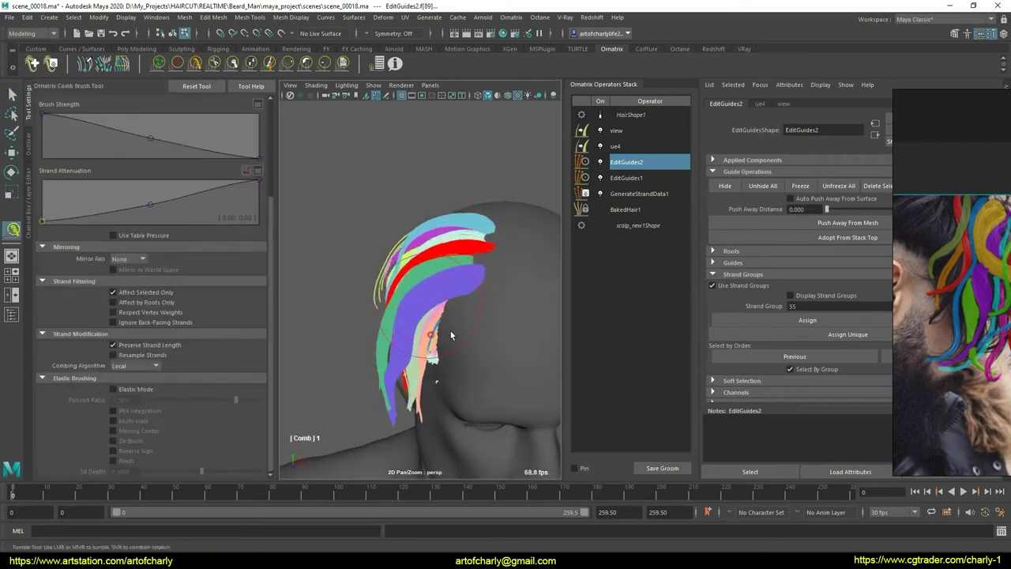
{"action": "left_click_drag", "start_coordinate": [451, 336], "coordinate": [479, 339], "text": "alt"}
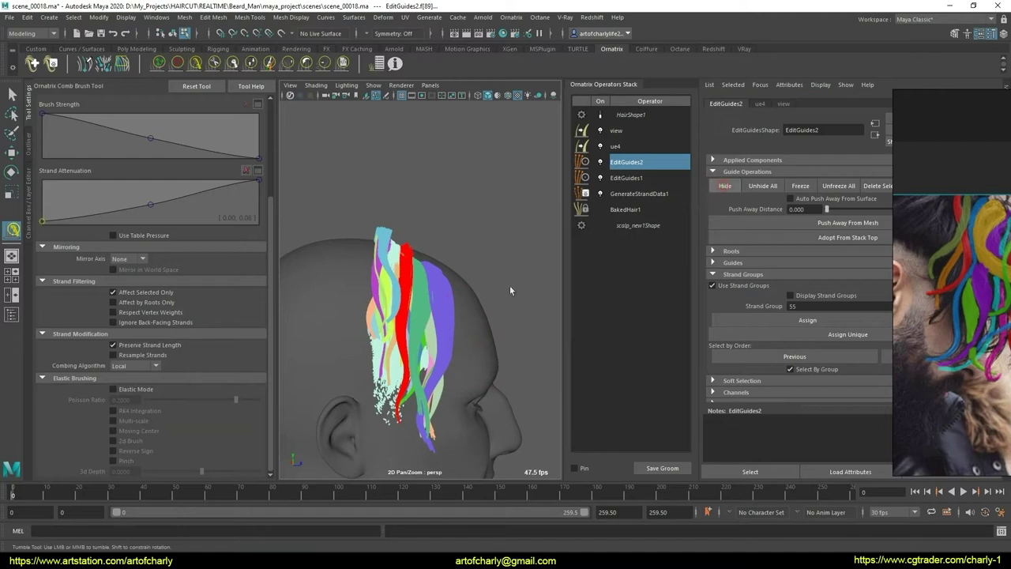
{"action": "mouse_move", "coordinate": [510, 290]}
{"action": "left_mouse_down", "text": "alt"}
{"action": "mouse_move", "coordinate": [474, 298]}
{"action": "mouse_move", "coordinate": [474, 276]}
{"action": "mouse_move", "coordinate": [463, 331]}
{"action": "mouse_move", "coordinate": [459, 291]}
{"action": "mouse_move", "coordinate": [454, 332]}
{"action": "left_mouse_up", "text": "alt"}
{"action": "key", "text": "q"}
Step: Comb one last strand group and return to the Select Tool
{"action": "scroll", "coordinate": [458, 292], "scroll_direction": "up", "scroll_amount": 5}
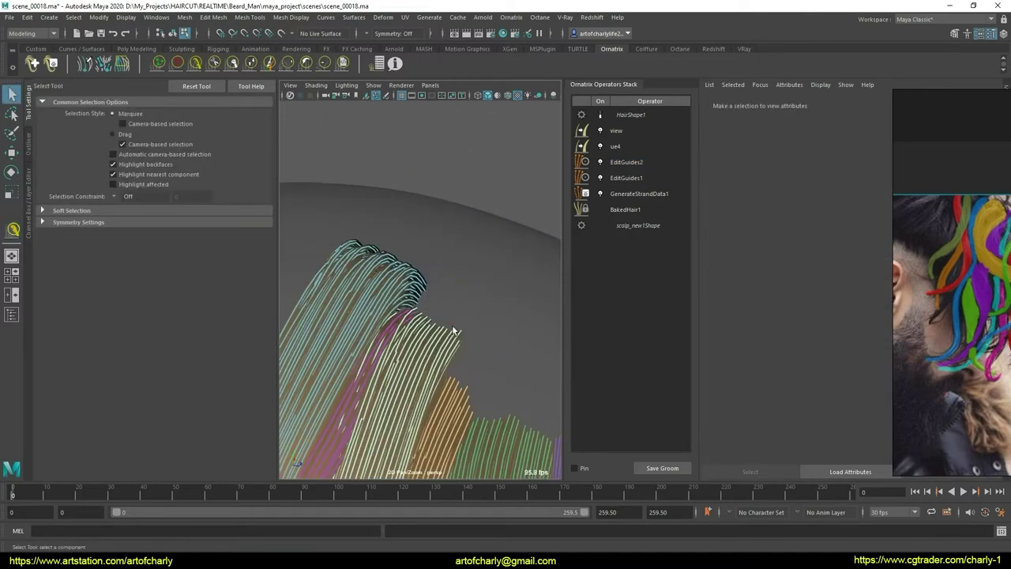
{"action": "left_click", "coordinate": [454, 332]}
{"action": "scroll", "coordinate": [463, 373], "scroll_direction": "down", "scroll_amount": 5}
{"action": "mouse_move", "coordinate": [462, 372]}
{"action": "left_mouse_down", "text": "alt"}
{"action": "mouse_move", "coordinate": [372, 284]}
{"action": "mouse_move", "coordinate": [403, 319]}
{"action": "left_mouse_up", "text": "alt"}
{"action": "left_click", "coordinate": [195, 63]}
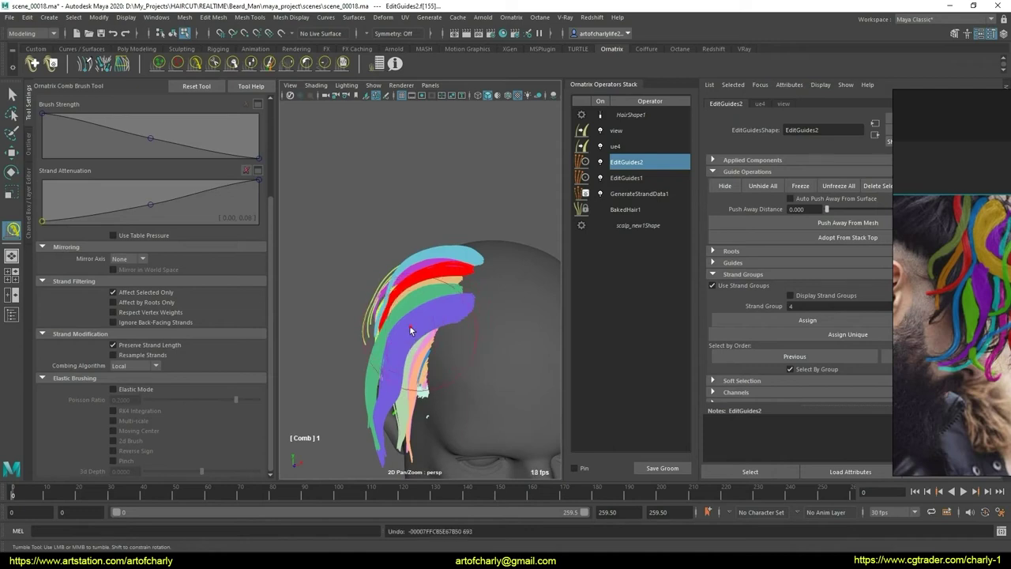
{"action": "mouse_move", "coordinate": [409, 331]}
{"action": "left_mouse_down", "text": "alt"}
{"action": "mouse_move", "coordinate": [510, 308]}
{"action": "mouse_move", "coordinate": [445, 282]}
{"action": "mouse_move", "coordinate": [485, 329]}
{"action": "mouse_move", "coordinate": [475, 339]}
{"action": "left_mouse_up", "text": "alt"}
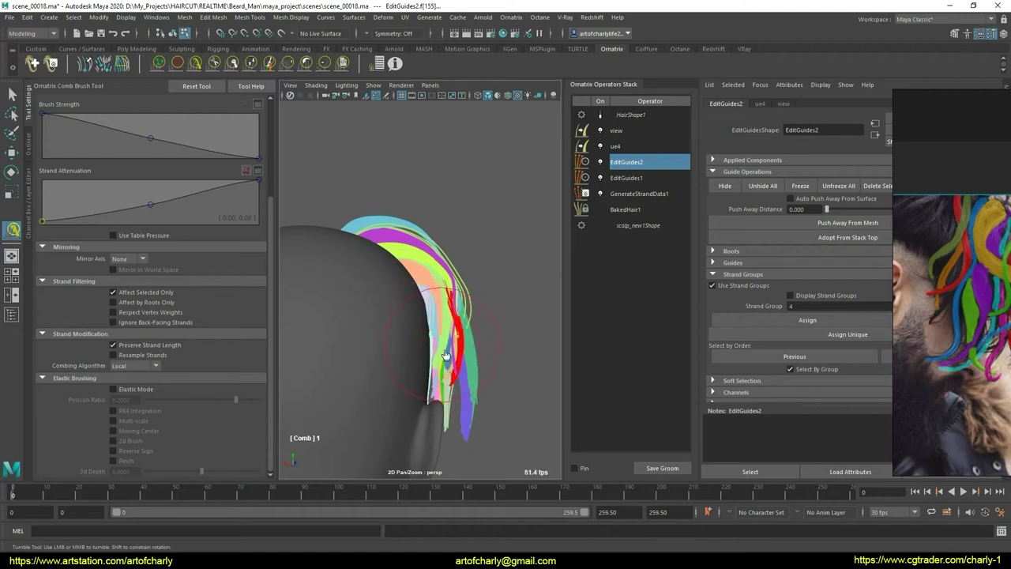
{"action": "left_click_drag", "start_coordinate": [441, 356], "coordinate": [568, 332], "text": "alt"}
{"action": "key", "text": "q"}
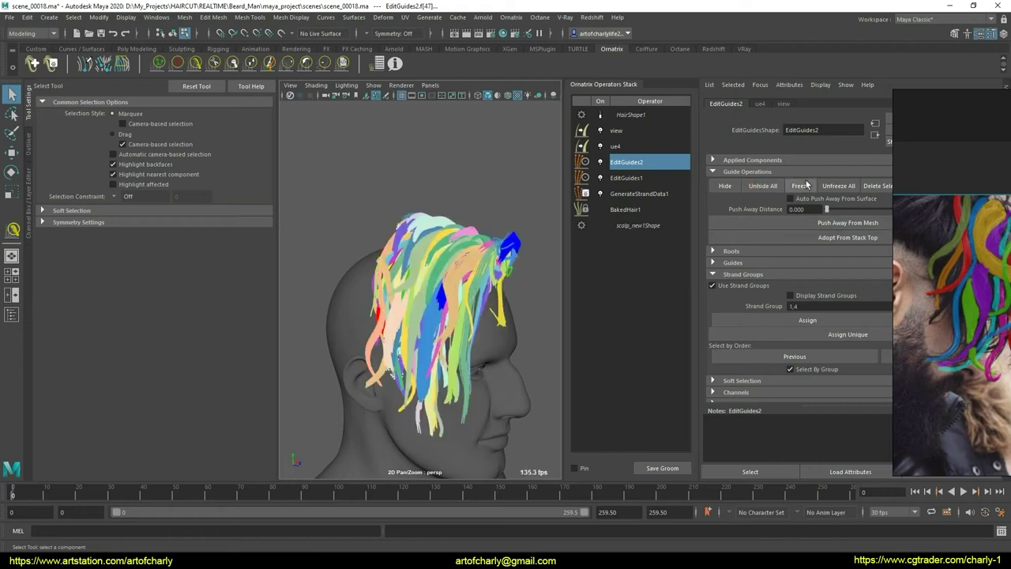
Step: Switch the head from coloured guides to rendered blonde hair and select the BakedHair1 operator
{"action": "mouse_move", "coordinate": [429, 317]}
{"action": "left_mouse_down", "text": "alt"}
{"action": "mouse_move", "coordinate": [345, 308]}
{"action": "mouse_move", "coordinate": [348, 395]}
{"action": "mouse_move", "coordinate": [553, 287]}
{"action": "left_mouse_up", "text": "alt"}
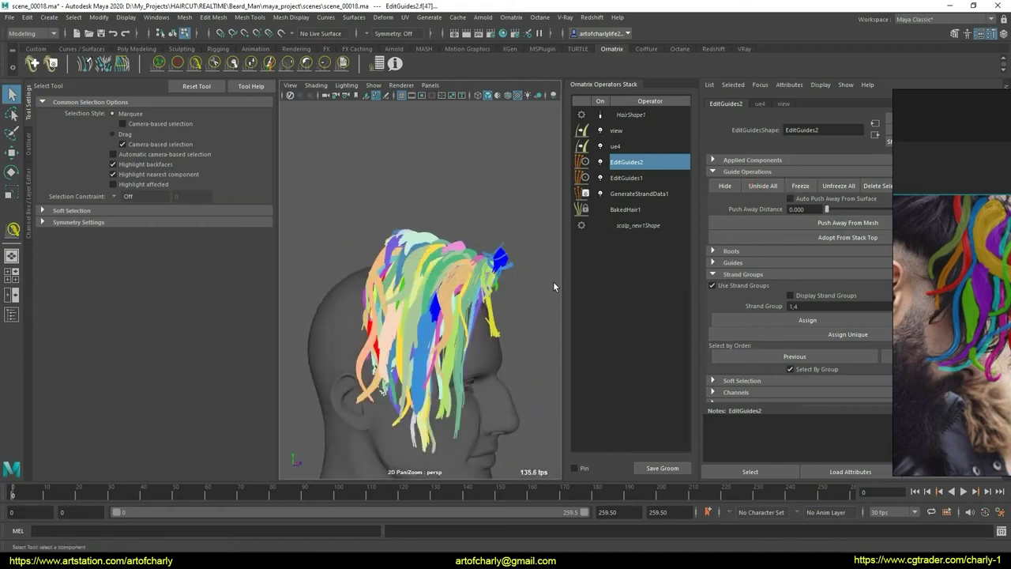
{"action": "left_click", "coordinate": [600, 117]}
{"action": "mouse_move", "coordinate": [458, 316]}
{"action": "left_mouse_down", "text": "alt"}
{"action": "mouse_move", "coordinate": [492, 305]}
{"action": "mouse_move", "coordinate": [454, 334]}
{"action": "mouse_move", "coordinate": [465, 299]}
{"action": "left_mouse_up", "text": "alt"}
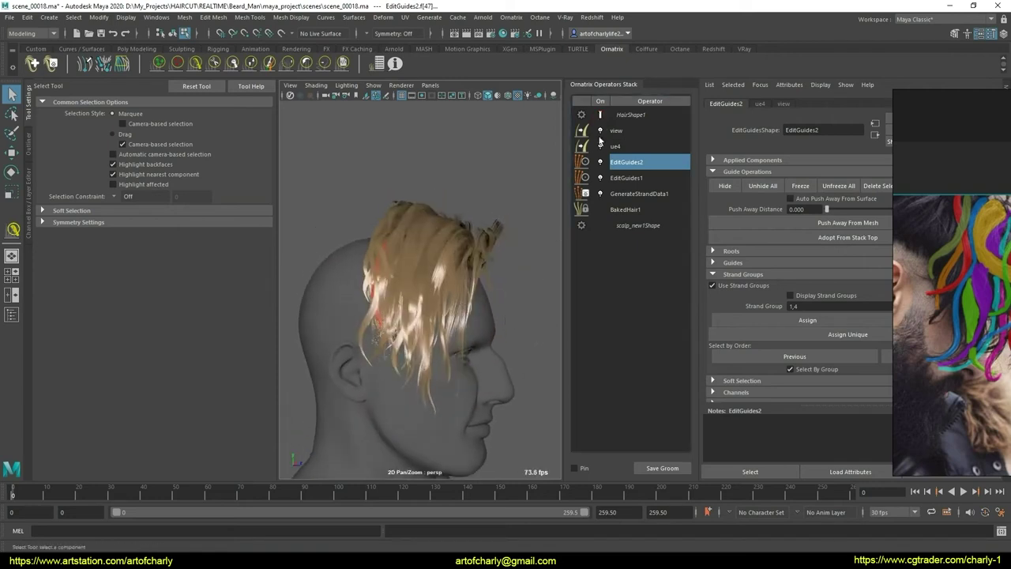
{"action": "left_click", "coordinate": [631, 208]}
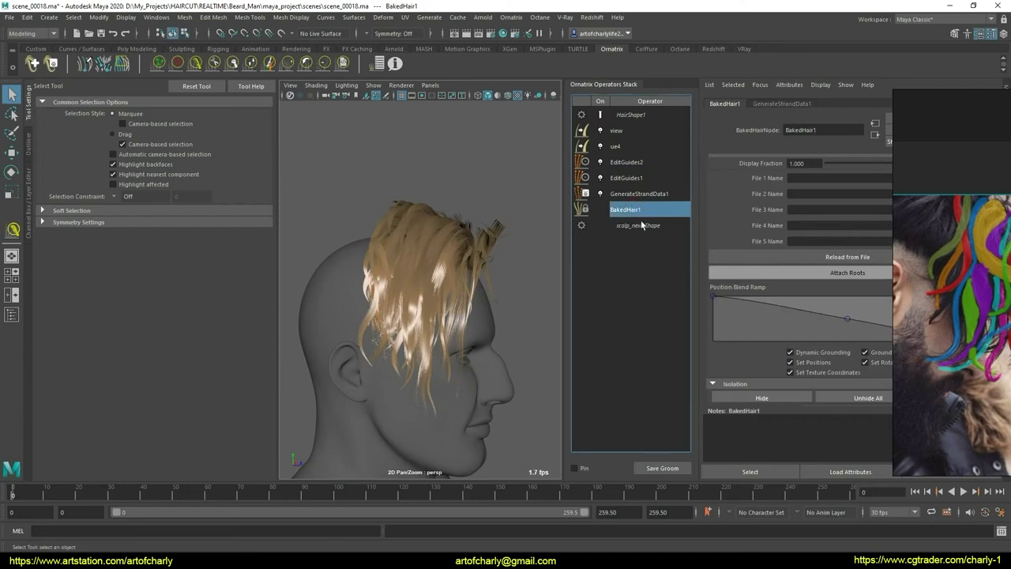
{"action": "scroll", "coordinate": [786, 309], "scroll_direction": "down", "scroll_amount": 1}
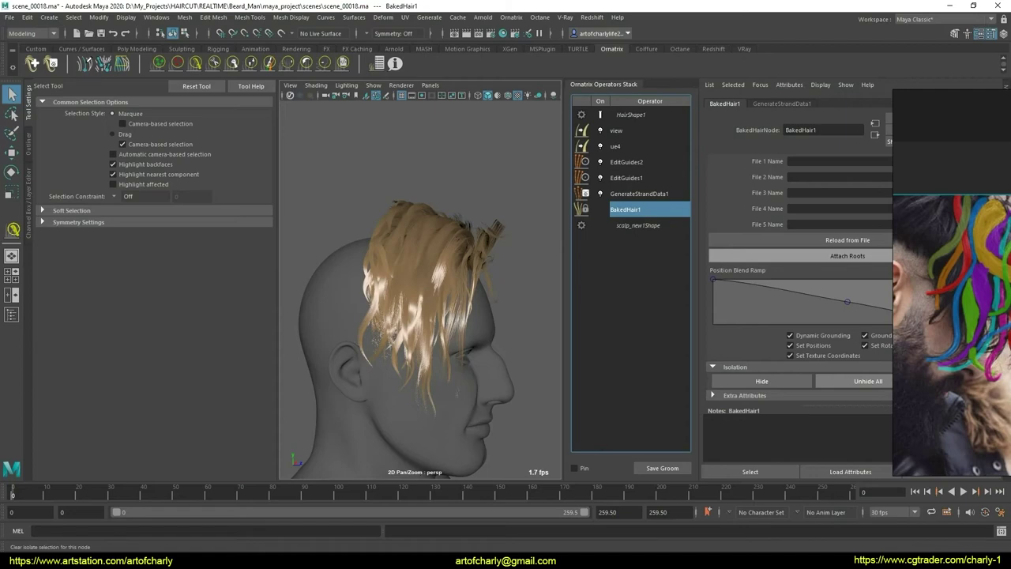
Step: Check EditGuides2, then reselect BakedHair1 and start isolating part of the baked hair
{"action": "left_click", "coordinate": [626, 162]}
{"action": "mouse_move", "coordinate": [426, 308]}
{"action": "left_mouse_down", "text": "alt"}
{"action": "mouse_move", "coordinate": [495, 313]}
{"action": "mouse_move", "coordinate": [515, 282]}
{"action": "mouse_move", "coordinate": [400, 276]}
{"action": "mouse_move", "coordinate": [513, 275]}
{"action": "mouse_move", "coordinate": [505, 305]}
{"action": "mouse_move", "coordinate": [498, 275]}
{"action": "mouse_move", "coordinate": [397, 279]}
{"action": "mouse_move", "coordinate": [469, 293]}
{"action": "left_mouse_up", "text": "alt"}
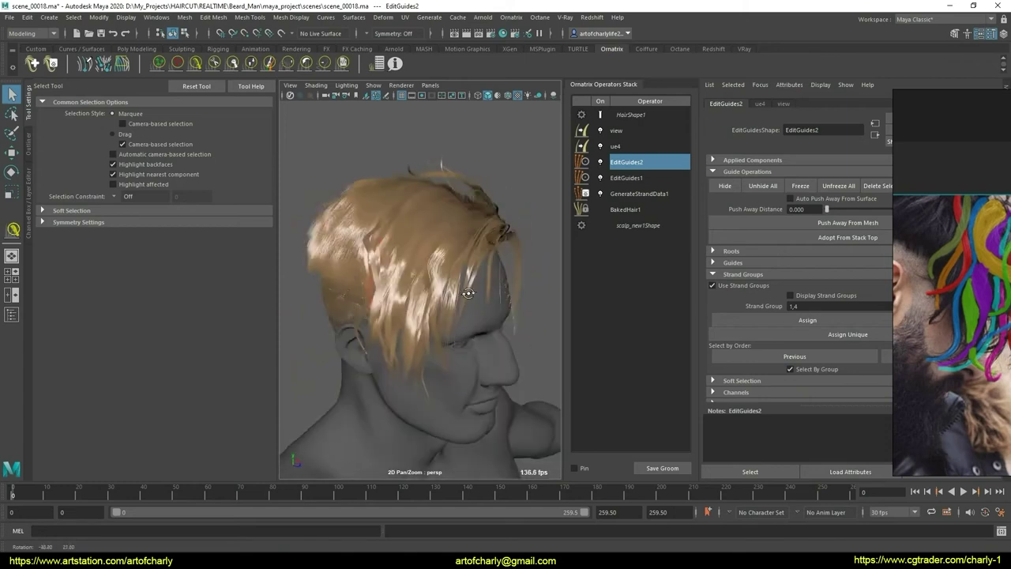
{"action": "scroll", "coordinate": [771, 318], "scroll_direction": "down", "scroll_amount": 1}
{"action": "left_click", "coordinate": [644, 211]}
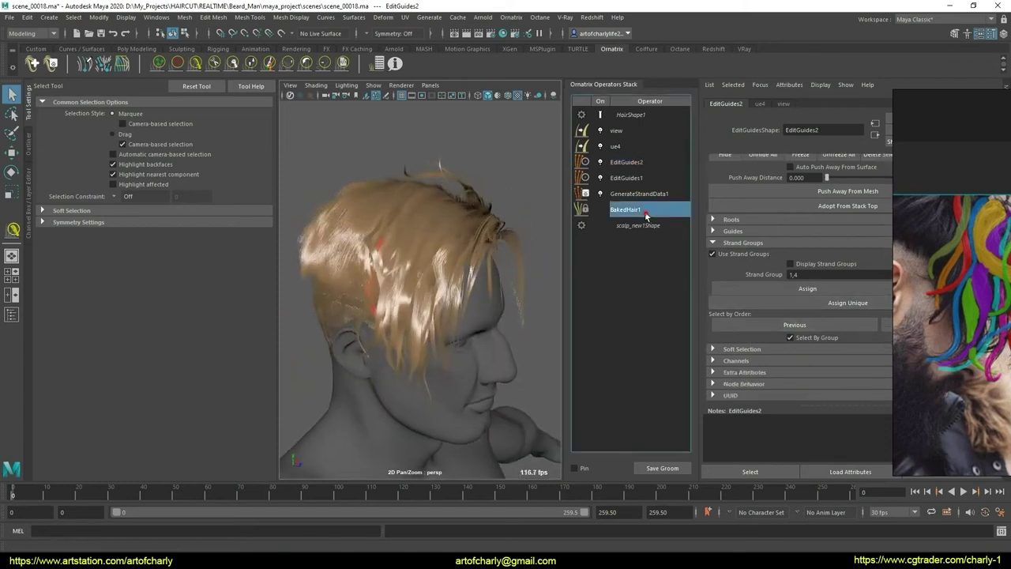
{"action": "left_click", "coordinate": [774, 384]}
{"action": "left_click_drag", "start_coordinate": [406, 308], "coordinate": [437, 366], "text": "alt"}
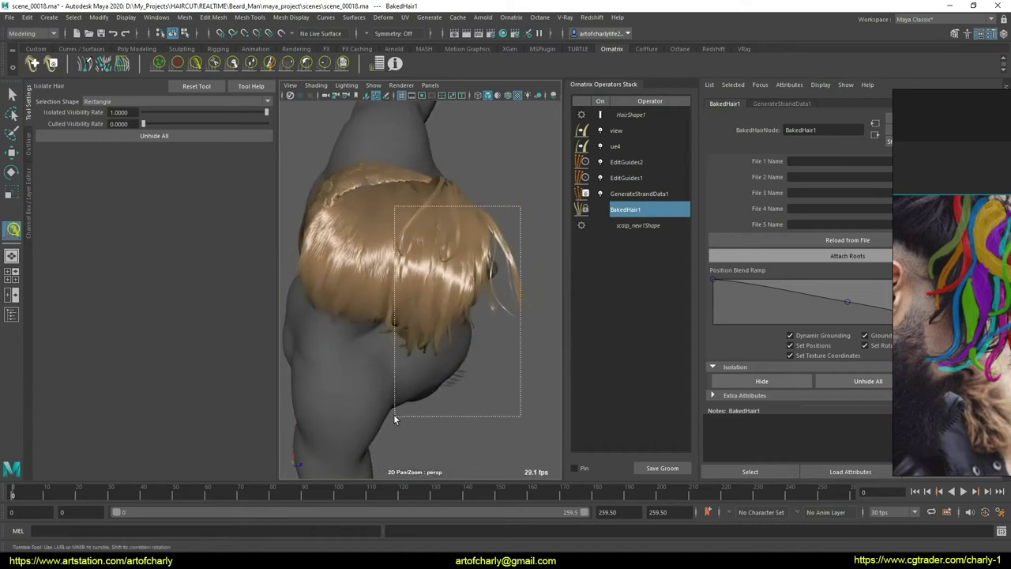
Step: Isolate the hanging side strands with rectangles, cancelling an accidental BakedHair1 rename
{"action": "left_click_drag", "start_coordinate": [399, 419], "coordinate": [394, 416]}
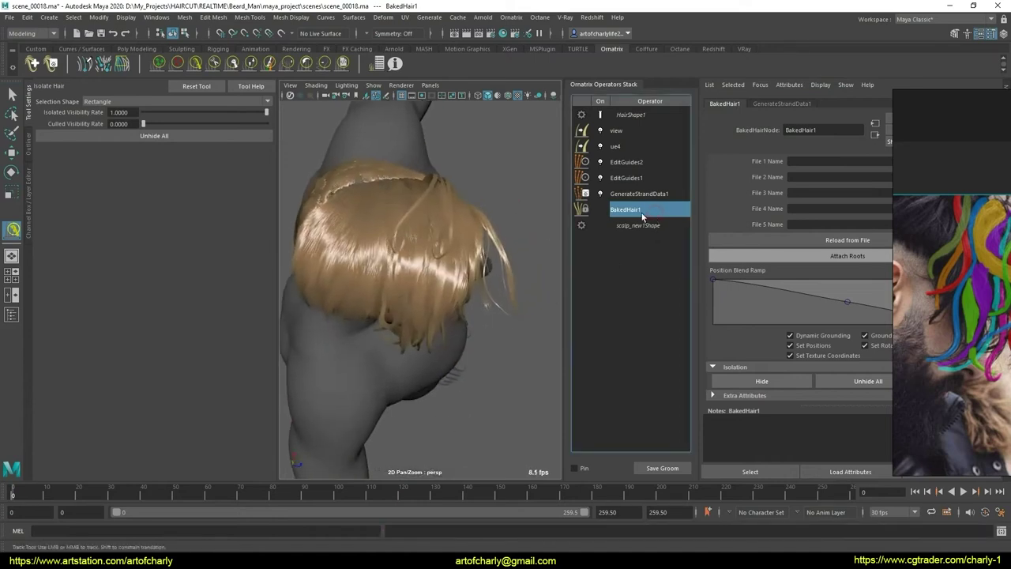
{"action": "type", "text": "q"}
{"action": "left_click", "coordinate": [636, 225]}
{"action": "left_click", "coordinate": [641, 211]}
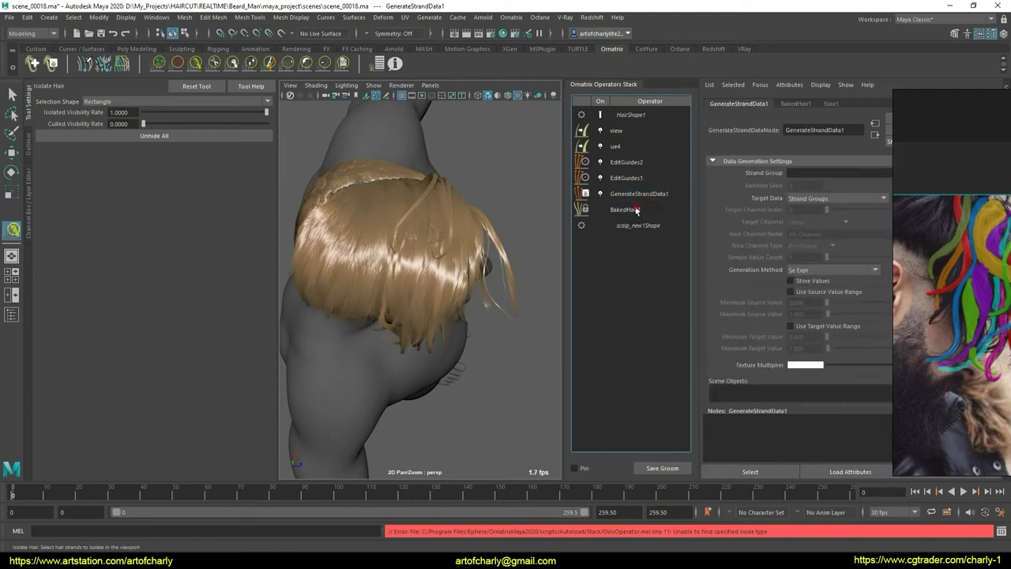
{"action": "left_click", "coordinate": [636, 209]}
{"action": "left_click_drag", "start_coordinate": [471, 286], "coordinate": [509, 280], "text": "alt"}
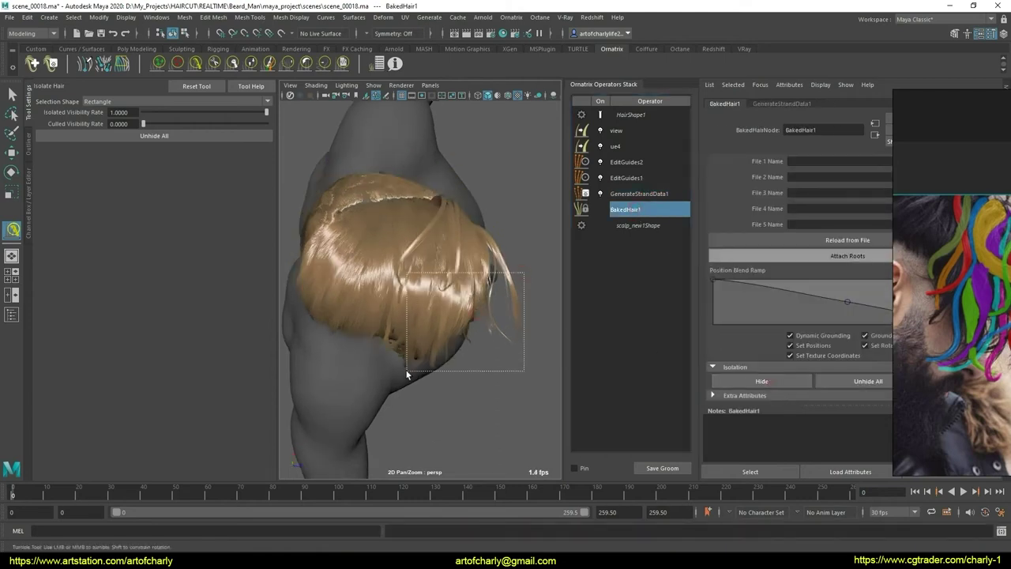
{"action": "mouse_move", "coordinate": [489, 361]}
{"action": "left_mouse_down", "text": "alt"}
{"action": "mouse_move", "coordinate": [382, 275]}
{"action": "mouse_move", "coordinate": [539, 265]}
{"action": "mouse_move", "coordinate": [491, 280]}
{"action": "left_mouse_up", "text": "alt"}
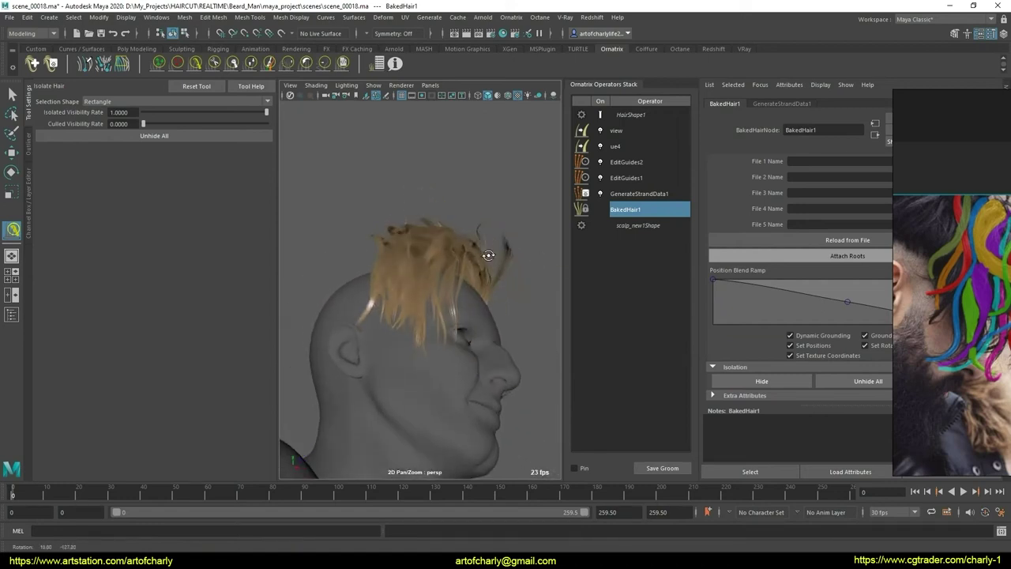
Step: Return to coloured guides, select EditGuides2, and turn on guide selection for editing
{"action": "left_click", "coordinate": [600, 116]}
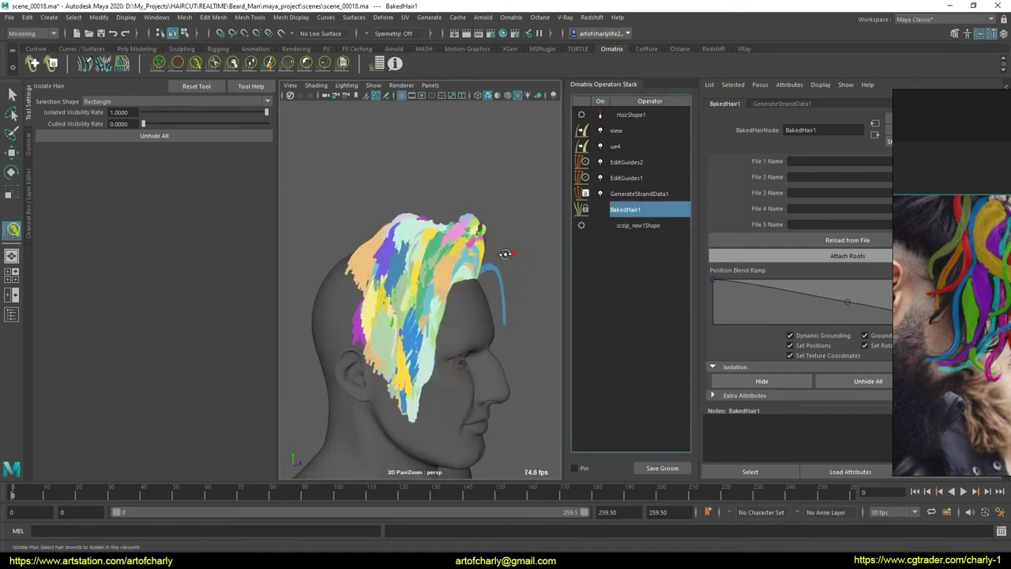
{"action": "left_click", "coordinate": [627, 162]}
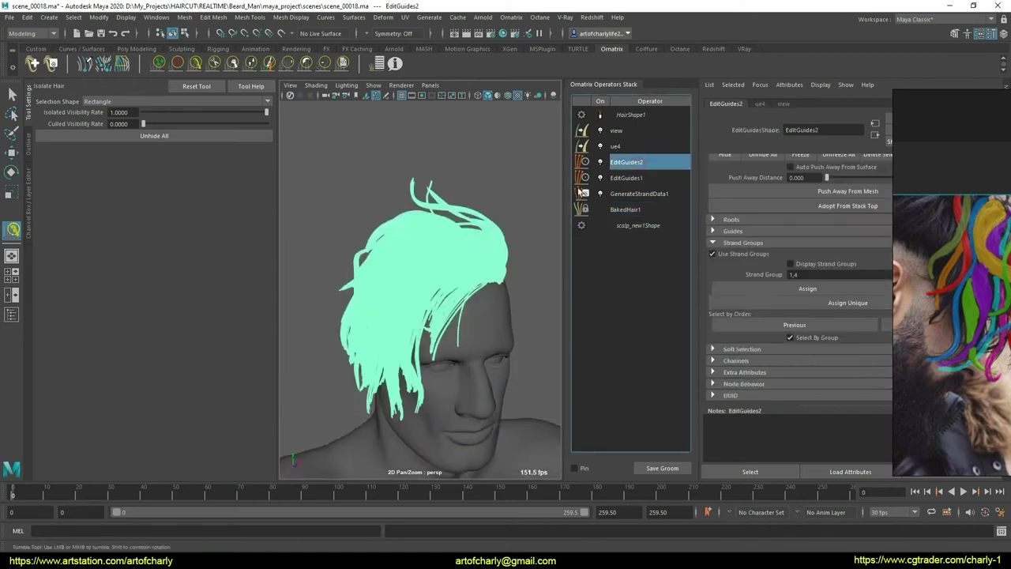
{"action": "left_click_drag", "start_coordinate": [468, 231], "coordinate": [524, 221], "text": "alt"}
{"action": "scroll", "coordinate": [775, 180], "scroll_direction": "up", "scroll_amount": 5}
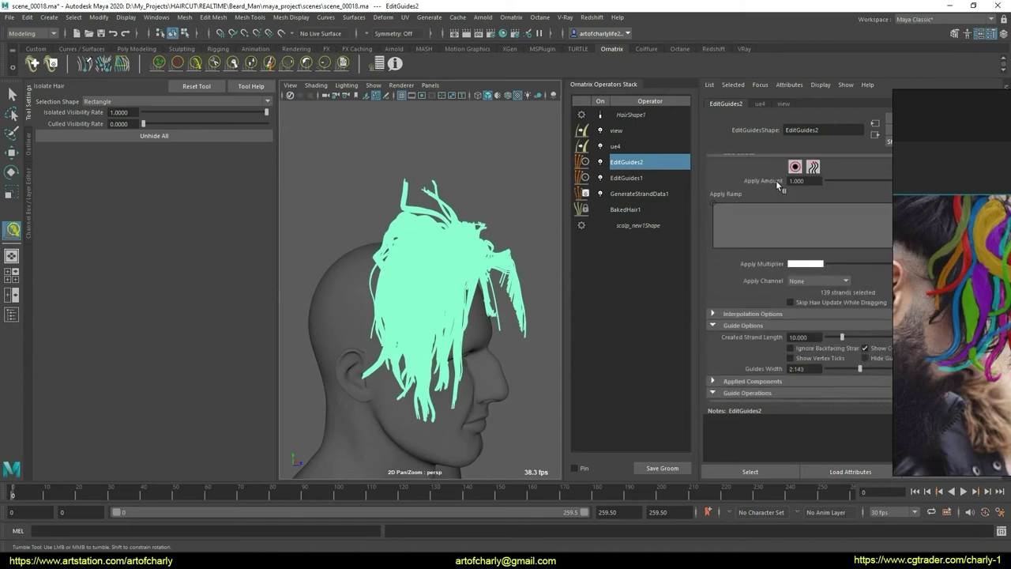
{"action": "scroll", "coordinate": [776, 180], "scroll_direction": "up", "scroll_amount": 1}
{"action": "left_click", "coordinate": [795, 175]}
{"action": "mouse_move", "coordinate": [474, 268]}
{"action": "left_mouse_down", "text": "alt"}
{"action": "mouse_move", "coordinate": [510, 279]}
{"action": "mouse_move", "coordinate": [544, 219]}
{"action": "mouse_move", "coordinate": [396, 235]}
{"action": "left_mouse_up", "text": "alt"}
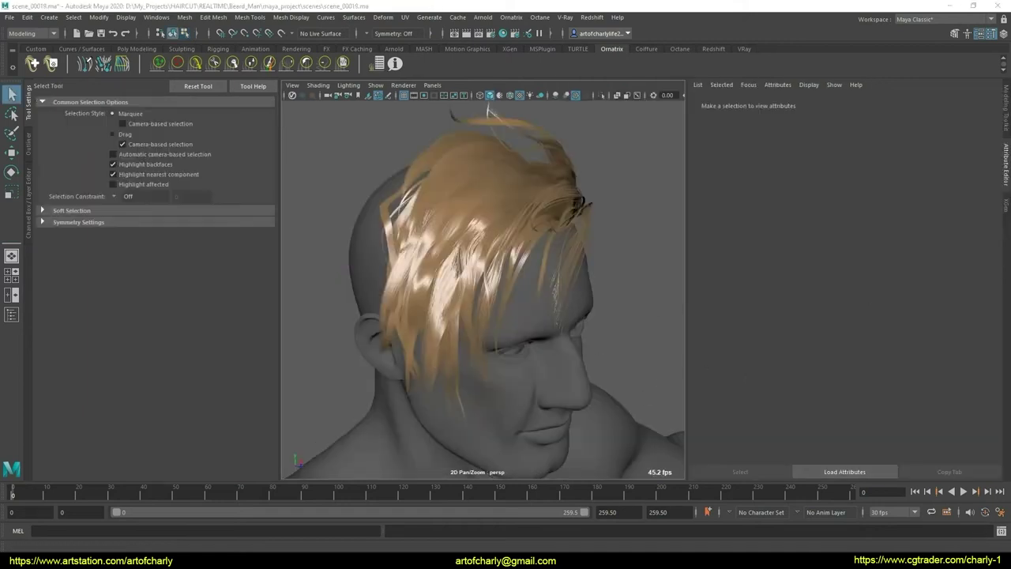
Step: Orbit around the head to review the fuller swept-across blonde groom from several angles
{"action": "left_click", "coordinate": [987, 563]}
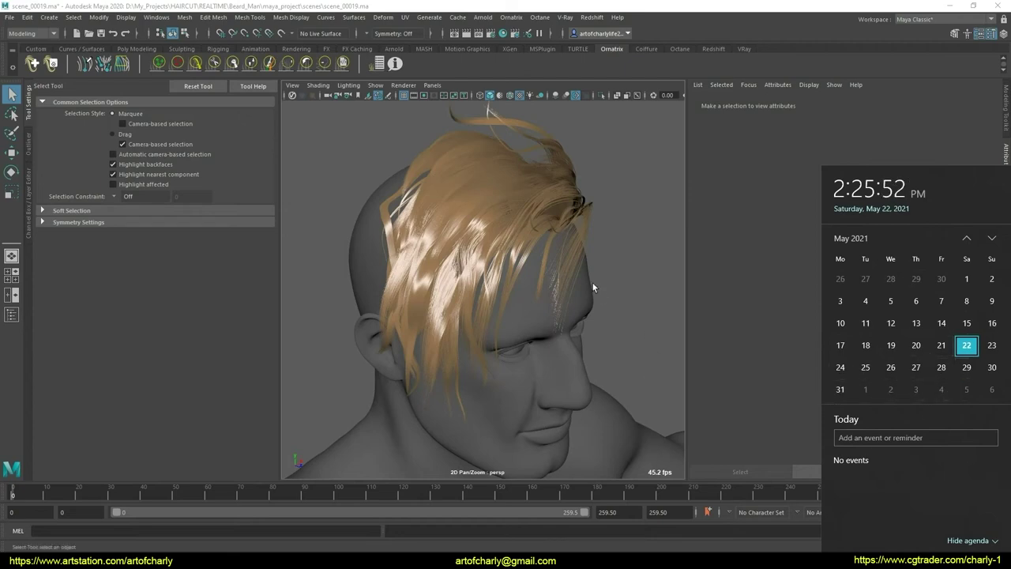
{"action": "mouse_move", "coordinate": [593, 285]}
{"action": "left_mouse_down", "text": "alt"}
{"action": "mouse_move", "coordinate": [577, 318]}
{"action": "mouse_move", "coordinate": [474, 291]}
{"action": "left_mouse_up", "text": "alt"}
{"action": "mouse_move", "coordinate": [623, 289]}
{"action": "left_mouse_down", "text": "alt"}
{"action": "mouse_move", "coordinate": [604, 291]}
{"action": "mouse_move", "coordinate": [601, 352]}
{"action": "mouse_move", "coordinate": [667, 263]}
{"action": "mouse_move", "coordinate": [623, 257]}
{"action": "mouse_move", "coordinate": [584, 298]}
{"action": "mouse_move", "coordinate": [598, 312]}
{"action": "mouse_move", "coordinate": [653, 287]}
{"action": "mouse_move", "coordinate": [585, 299]}
{"action": "mouse_move", "coordinate": [592, 255]}
{"action": "mouse_move", "coordinate": [533, 262]}
{"action": "mouse_move", "coordinate": [548, 276]}
{"action": "mouse_move", "coordinate": [565, 264]}
{"action": "mouse_move", "coordinate": [447, 180]}
{"action": "left_mouse_up", "text": "alt"}
{"action": "mouse_move", "coordinate": [540, 228]}
{"action": "left_mouse_down", "text": "alt"}
{"action": "mouse_move", "coordinate": [624, 251]}
{"action": "mouse_move", "coordinate": [440, 226]}
{"action": "mouse_move", "coordinate": [420, 213]}
{"action": "left_mouse_up", "text": "alt"}
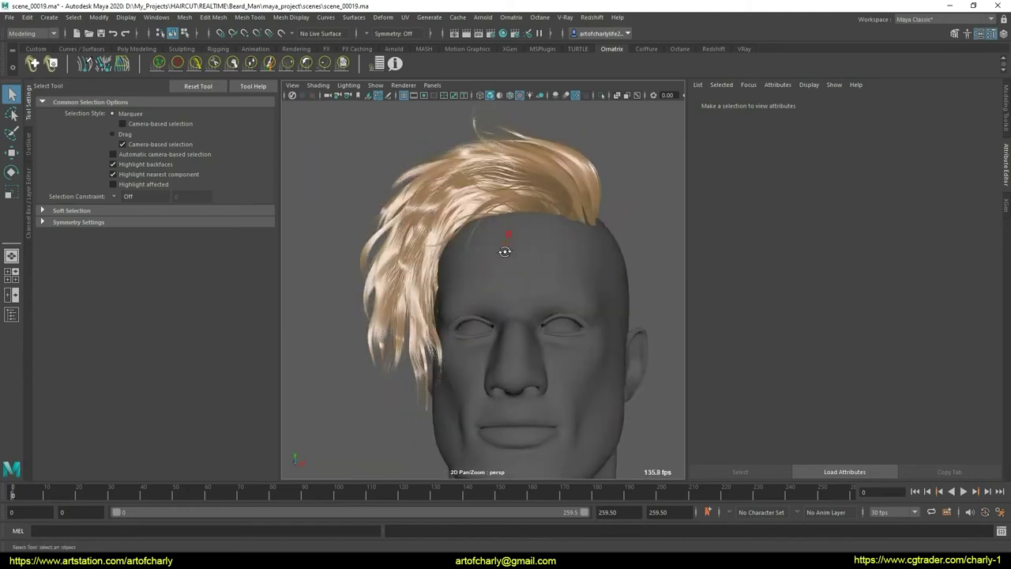
{"action": "left_click_drag", "start_coordinate": [506, 251], "coordinate": [596, 269], "text": "alt"}
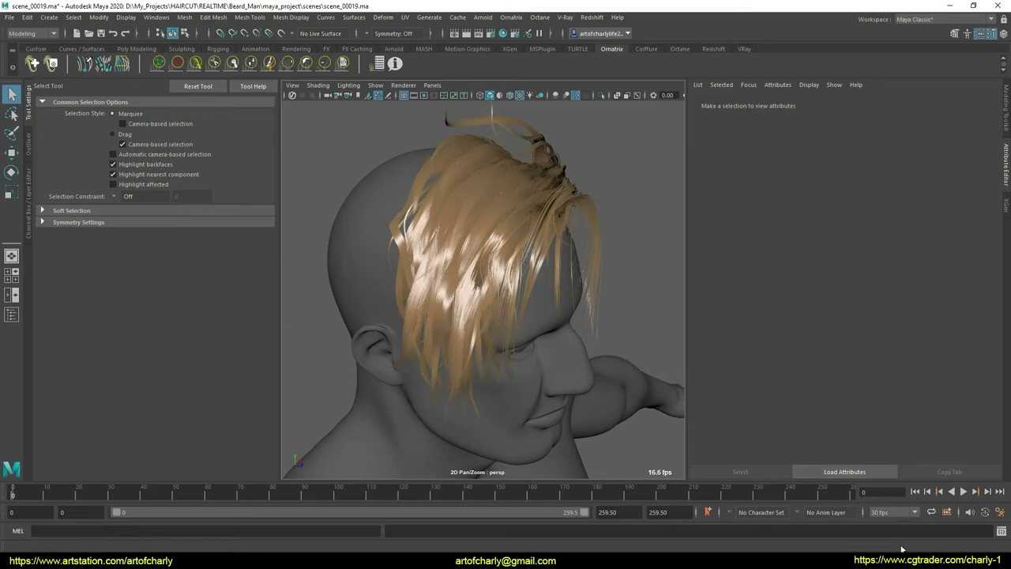
{"action": "left_click", "coordinate": [971, 549]}
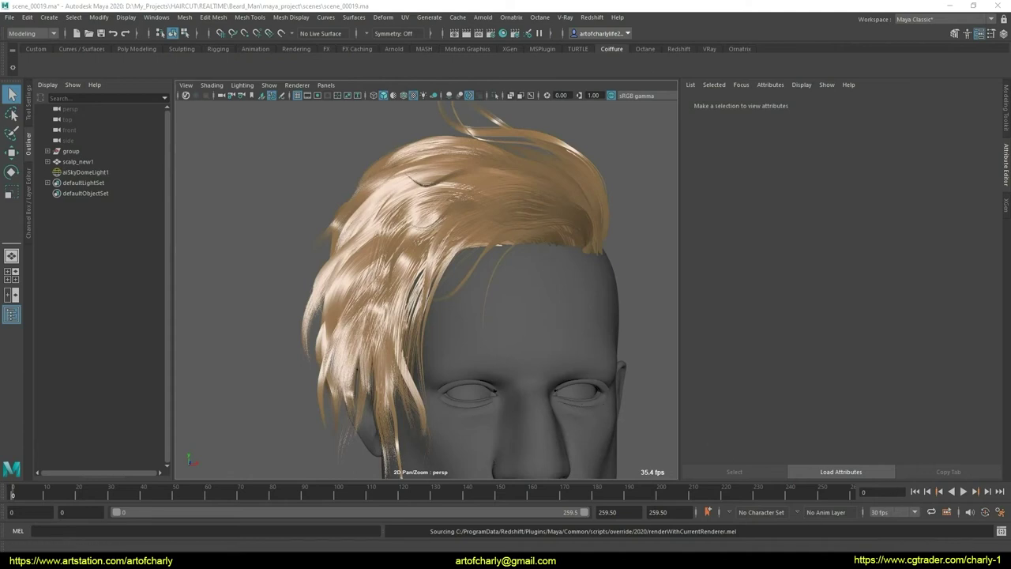
Step: Dismiss the Windows calendar flyout and select the scalp hair to load HairShape1's attributes
{"action": "left_click", "coordinate": [974, 558]}
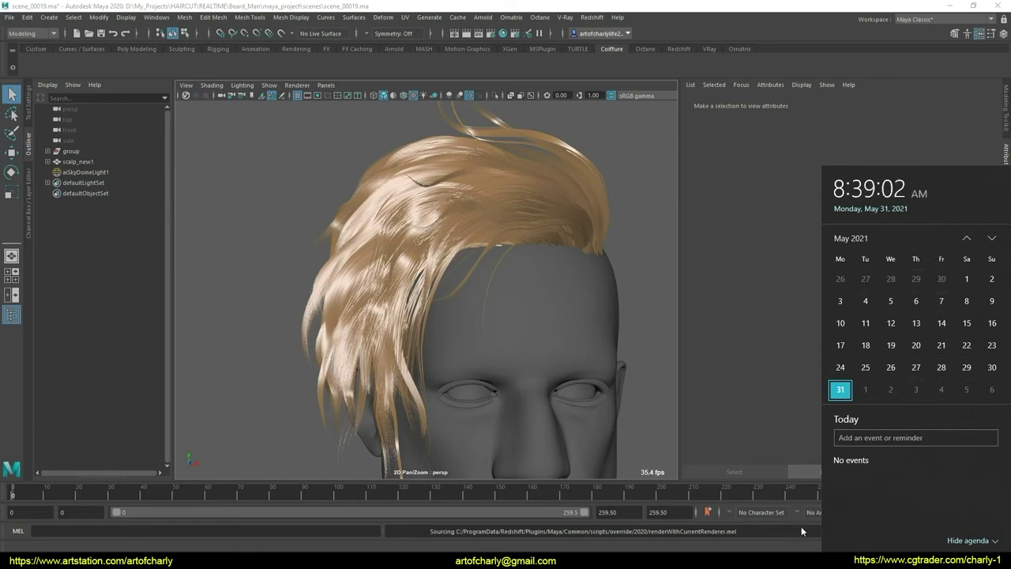
{"action": "left_click", "coordinate": [678, 432]}
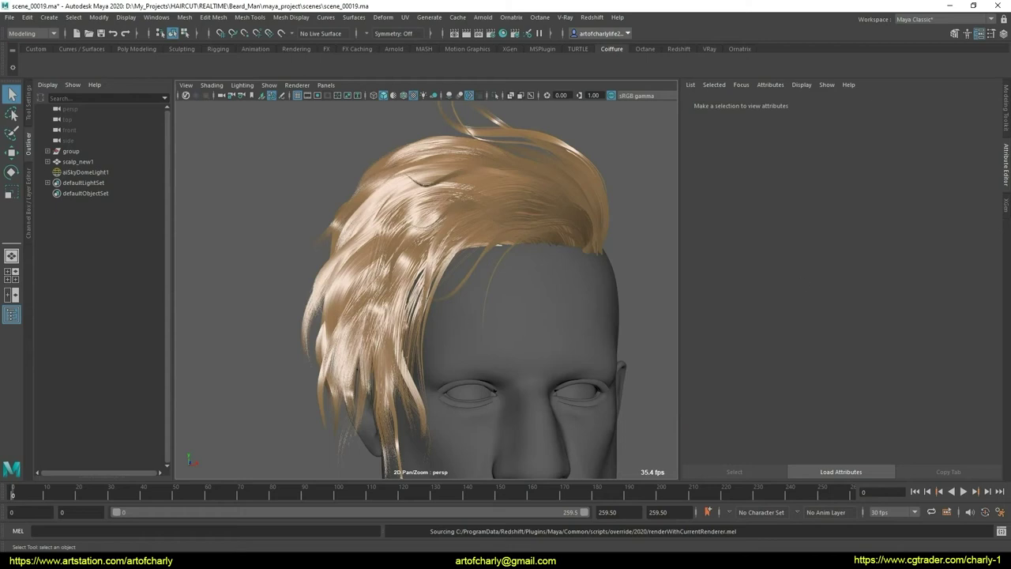
{"action": "left_click", "coordinate": [585, 172]}
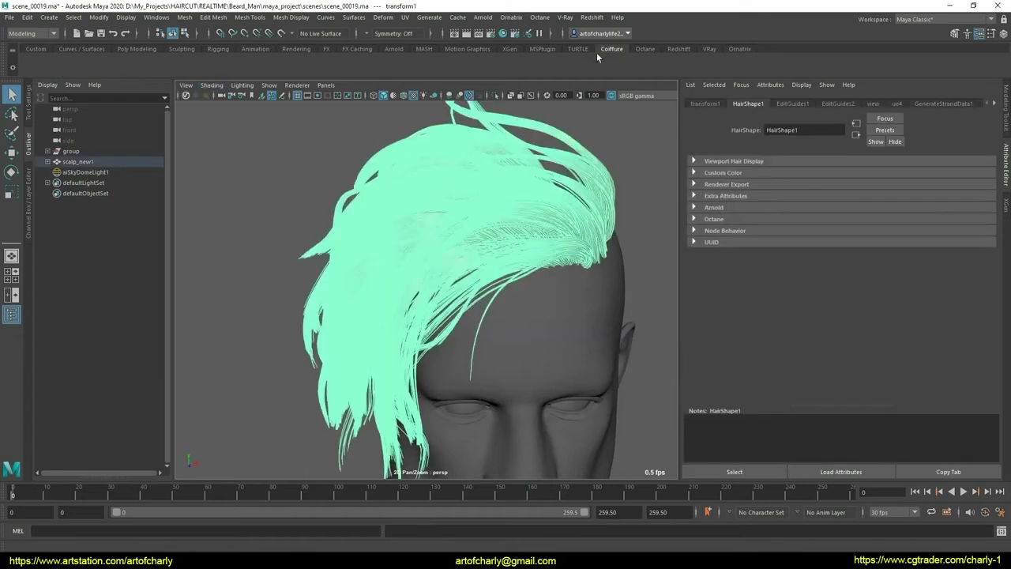
Step: Open the Ornatrix shelf and Operators Stack, expand HairShape1's display settings, and select EditGuides2
{"action": "left_click", "coordinate": [740, 48]}
{"action": "left_click", "coordinate": [378, 63]}
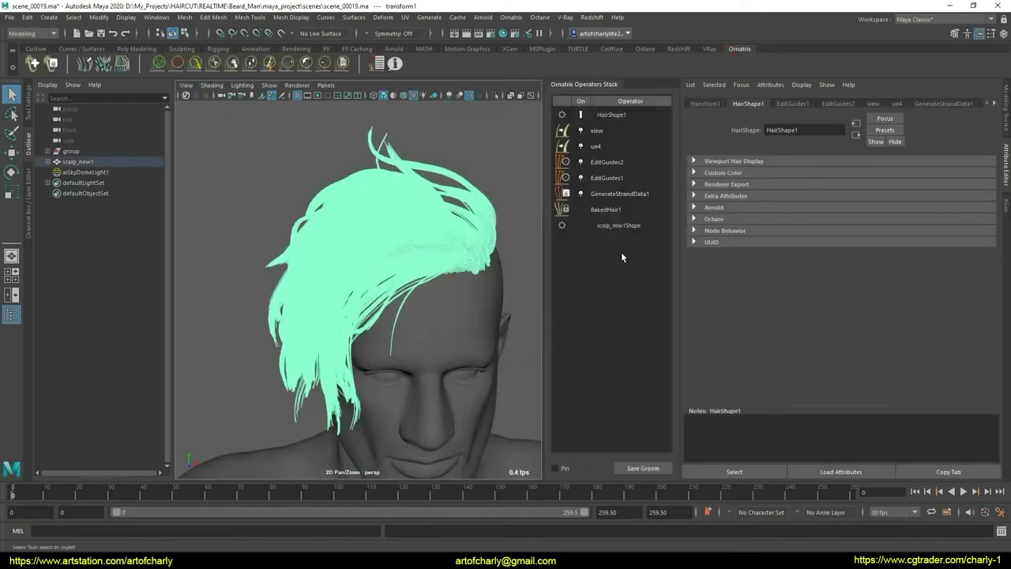
{"action": "left_click", "coordinate": [613, 117]}
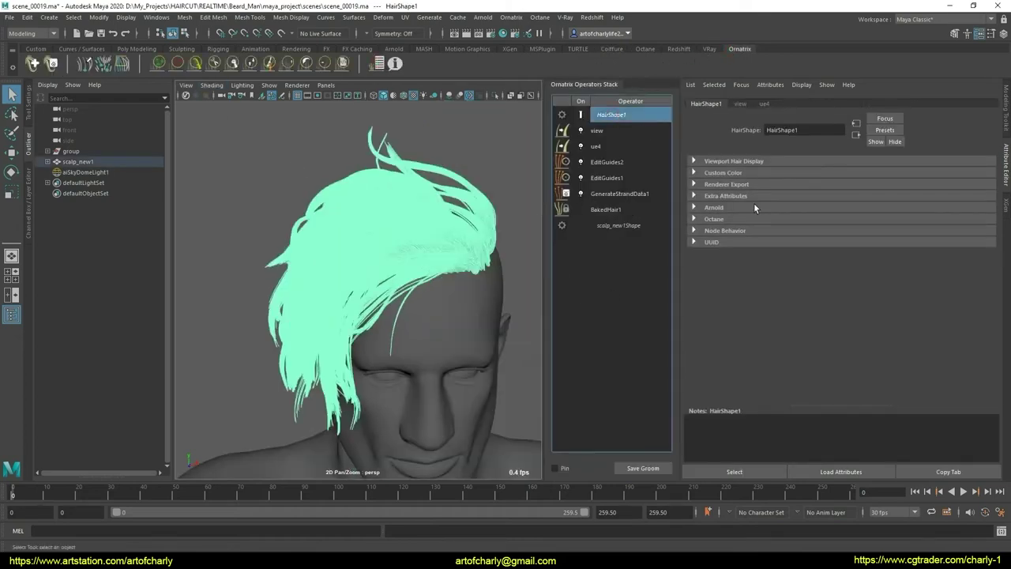
{"action": "left_click", "coordinate": [735, 161]}
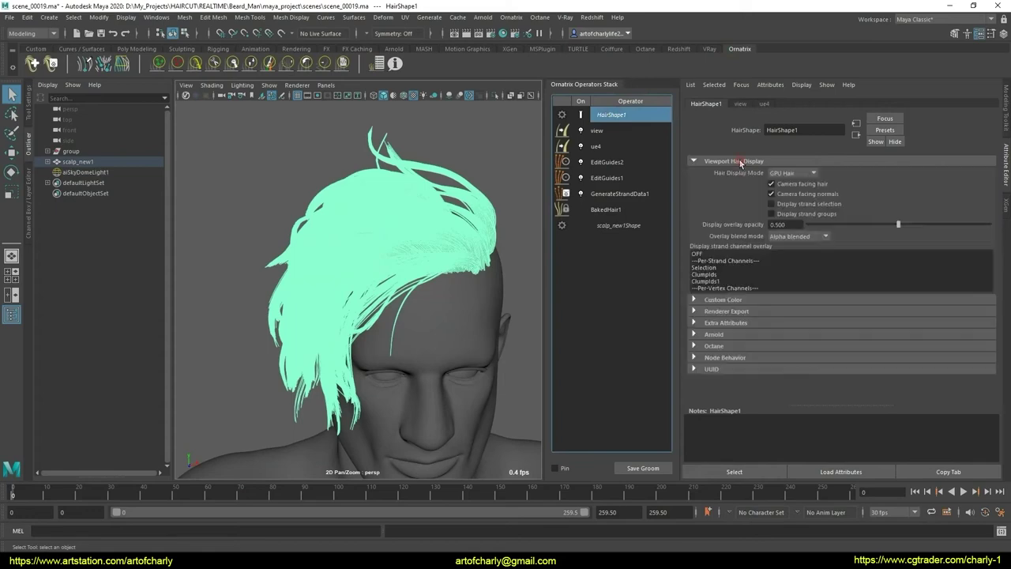
{"action": "left_click", "coordinate": [607, 162]}
Step: Enable Edit Guides mode and select the 352 guides along the front hairline
{"action": "left_click_drag", "start_coordinate": [490, 237], "coordinate": [441, 239], "text": "alt"}
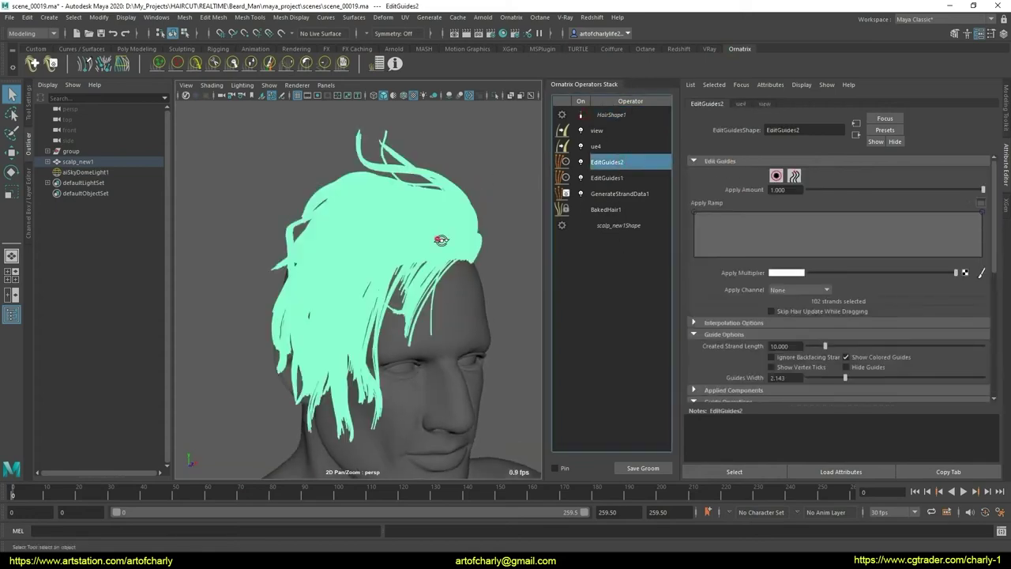
{"action": "left_click", "coordinate": [776, 175]}
{"action": "mouse_move", "coordinate": [442, 245]}
{"action": "left_mouse_down", "text": "alt"}
{"action": "mouse_move", "coordinate": [467, 260]}
{"action": "mouse_move", "coordinate": [486, 253]}
{"action": "left_mouse_up", "text": "alt"}
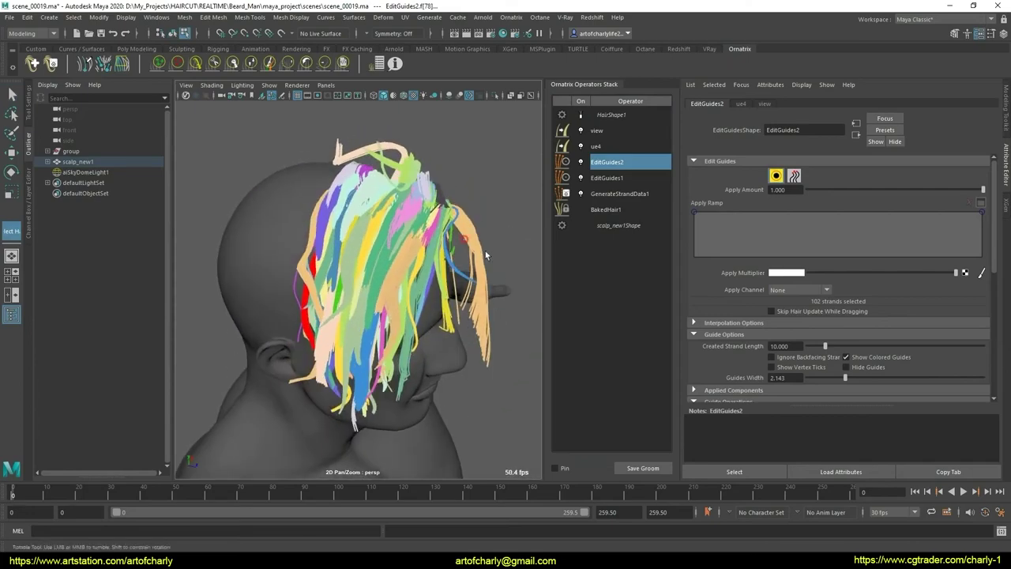
{"action": "left_click_drag", "start_coordinate": [485, 250], "coordinate": [442, 263], "text": "alt"}
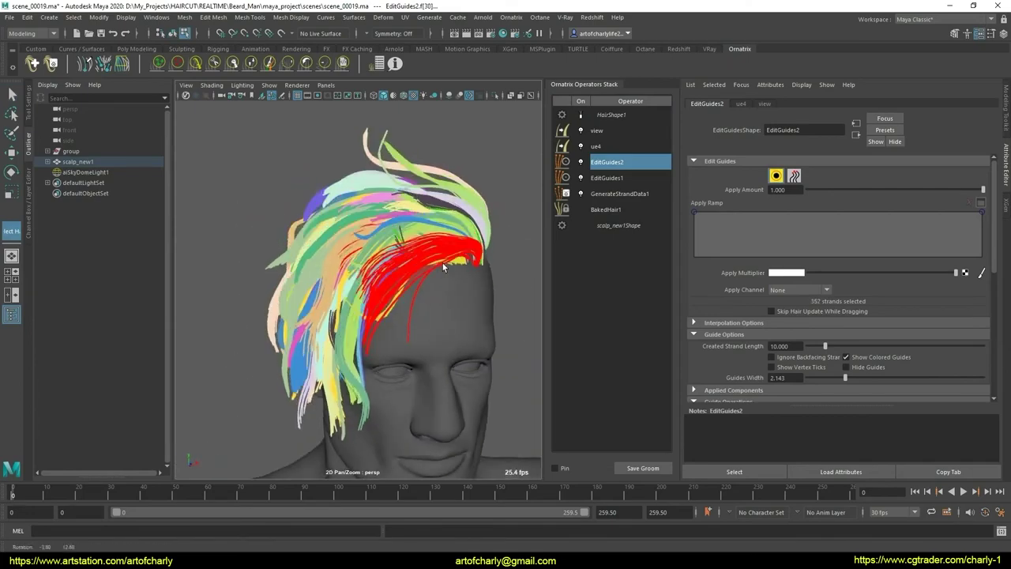
{"action": "mouse_move", "coordinate": [443, 263]}
{"action": "right_mouse_down", "text": "alt"}
{"action": "mouse_move", "coordinate": [450, 320]}
{"action": "mouse_move", "coordinate": [405, 288]}
{"action": "right_mouse_up", "text": "alt"}
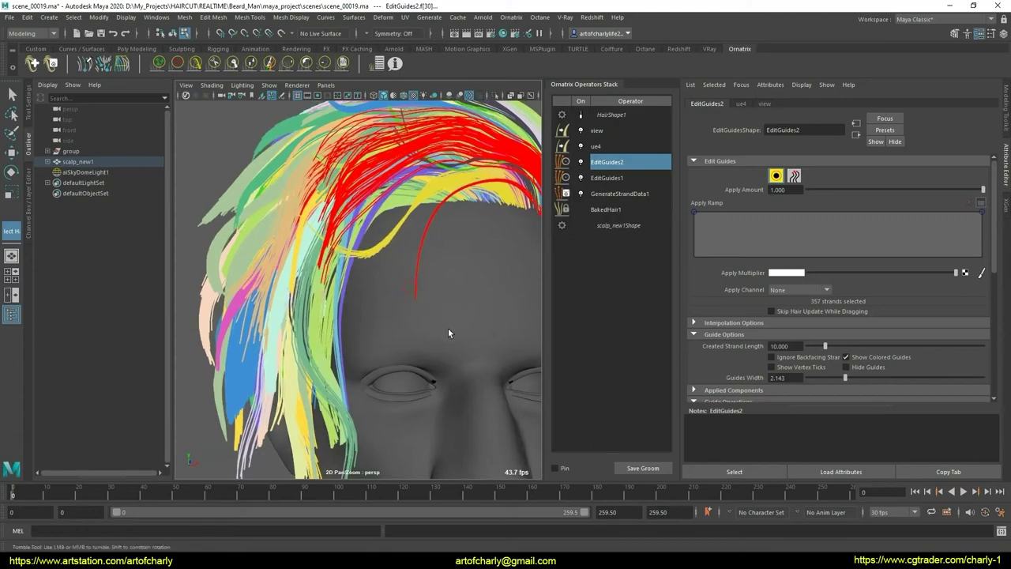
{"action": "mouse_move", "coordinate": [448, 332]}
{"action": "left_mouse_down", "text": "alt"}
{"action": "mouse_move", "coordinate": [435, 366]}
{"action": "mouse_move", "coordinate": [476, 350]}
{"action": "mouse_move", "coordinate": [467, 329]}
{"action": "mouse_move", "coordinate": [472, 340]}
{"action": "mouse_move", "coordinate": [335, 339]}
{"action": "mouse_move", "coordinate": [456, 334]}
{"action": "left_mouse_up", "text": "alt"}
{"action": "scroll", "coordinate": [832, 264], "scroll_direction": "down", "scroll_amount": 2}
{"action": "scroll", "coordinate": [832, 264], "scroll_direction": "down", "scroll_amount": 6}
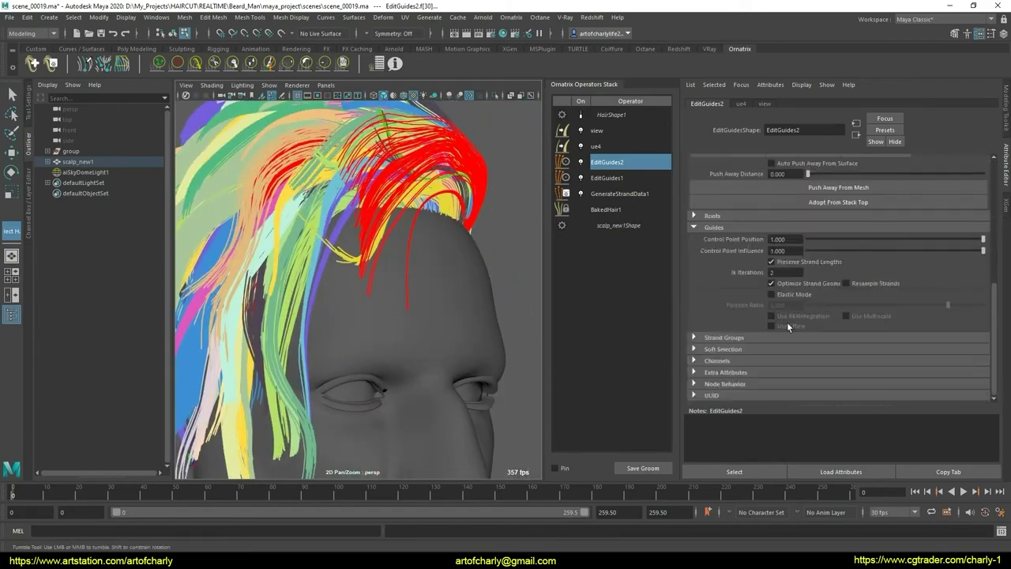
Step: Turn off whole-strand-group selection and hide the selected red front guides
{"action": "left_click", "coordinate": [740, 340]}
{"action": "scroll", "coordinate": [739, 320], "scroll_direction": "down", "scroll_amount": 3}
{"action": "left_click", "coordinate": [803, 342]}
{"action": "mouse_move", "coordinate": [490, 300]}
{"action": "left_mouse_down", "text": "alt"}
{"action": "mouse_move", "coordinate": [474, 300]}
{"action": "mouse_move", "coordinate": [501, 255]}
{"action": "mouse_move", "coordinate": [442, 287]}
{"action": "mouse_move", "coordinate": [493, 306]}
{"action": "mouse_move", "coordinate": [404, 292]}
{"action": "left_mouse_up", "text": "alt"}
{"action": "left_click", "coordinate": [403, 289]}
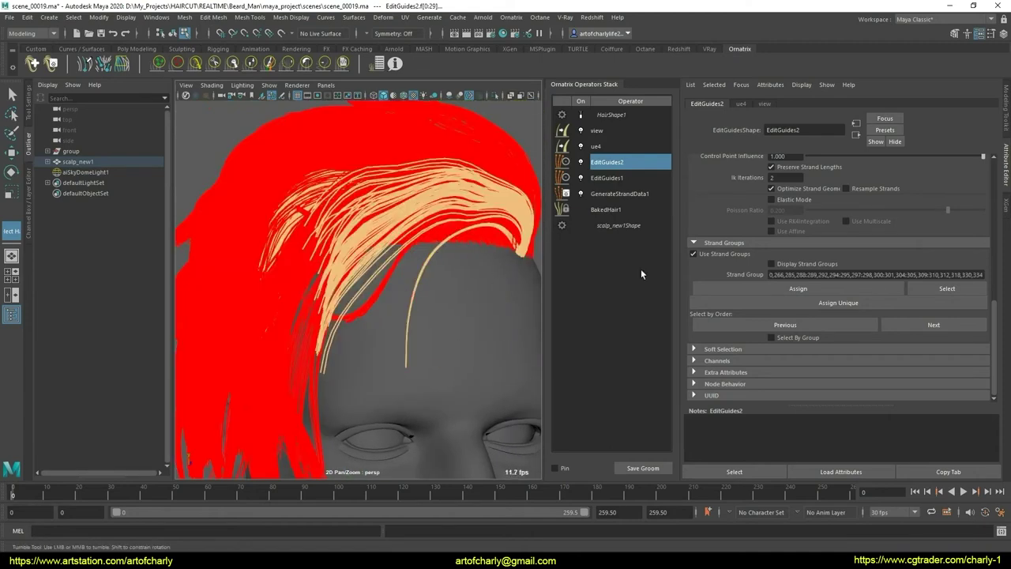
{"action": "scroll", "coordinate": [741, 273], "scroll_direction": "up", "scroll_amount": 3}
{"action": "scroll", "coordinate": [740, 273], "scroll_direction": "up", "scroll_amount": 3}
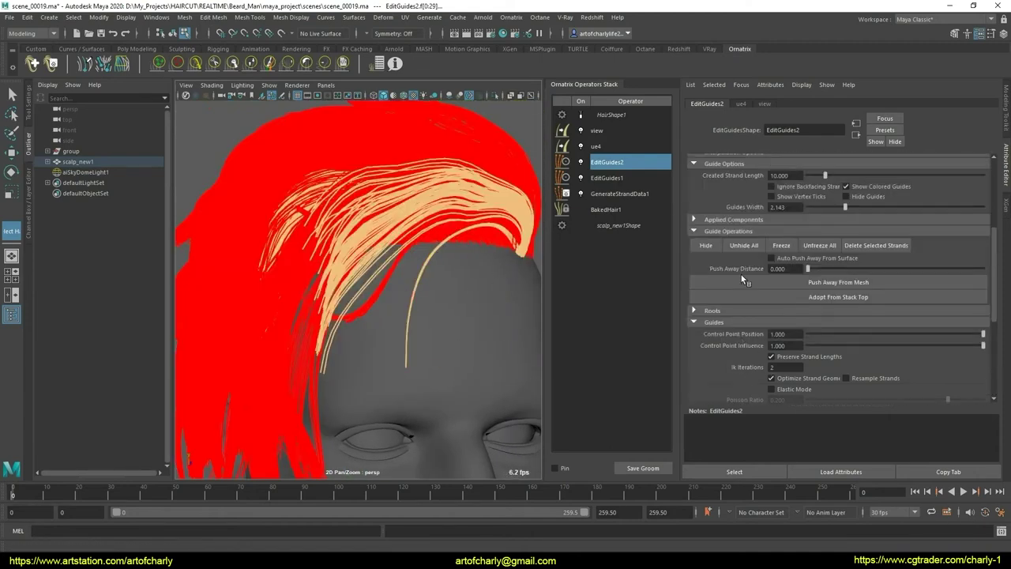
{"action": "left_click", "coordinate": [706, 245]}
Step: Select the next finished lock of guides and hide it
{"action": "left_click", "coordinate": [394, 283]}
{"action": "mouse_move", "coordinate": [394, 283]}
{"action": "left_mouse_down", "text": "alt"}
{"action": "mouse_move", "coordinate": [346, 228]}
{"action": "mouse_move", "coordinate": [304, 211]}
{"action": "left_mouse_up", "text": "alt"}
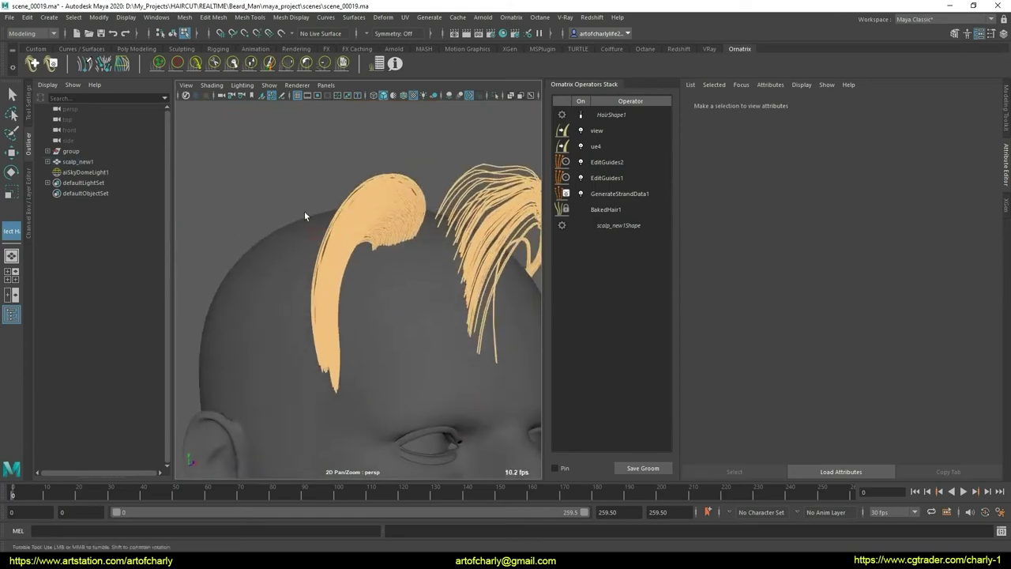
{"action": "left_click", "coordinate": [416, 282]}
{"action": "left_click_drag", "start_coordinate": [417, 282], "coordinate": [380, 262], "text": "alt"}
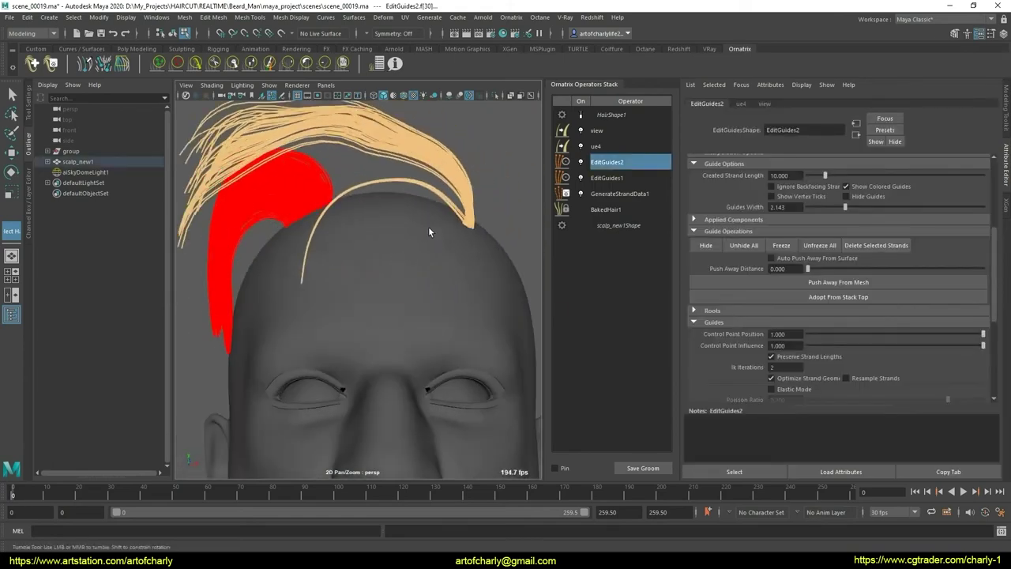
{"action": "left_click_drag", "start_coordinate": [428, 226], "coordinate": [529, 237], "text": "alt"}
{"action": "scroll", "coordinate": [784, 256], "scroll_direction": "down", "scroll_amount": 5}
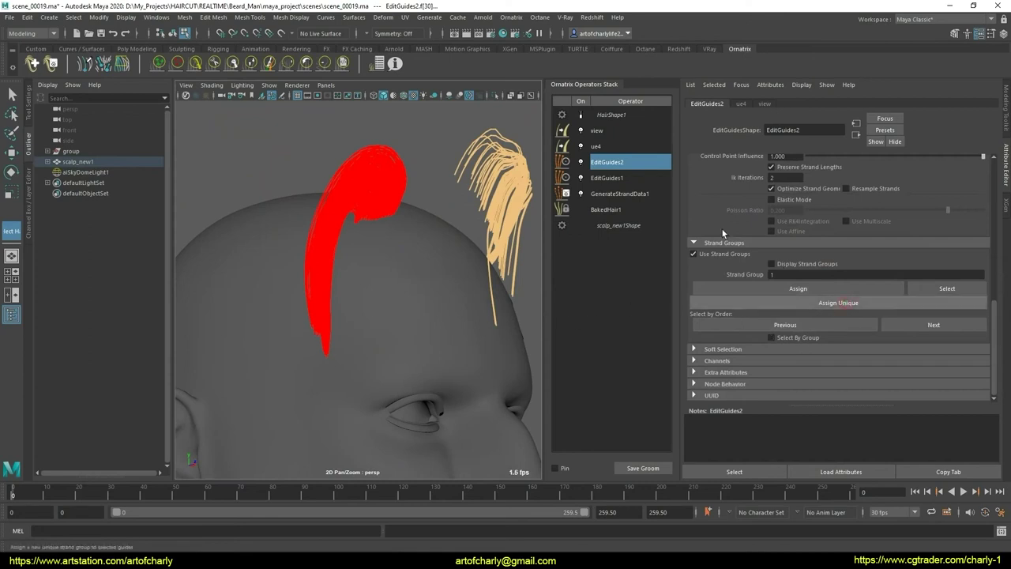
{"action": "scroll", "coordinate": [722, 229], "scroll_direction": "up", "scroll_amount": 3}
{"action": "scroll", "coordinate": [743, 265], "scroll_direction": "up", "scroll_amount": 3}
{"action": "left_click", "coordinate": [707, 276]}
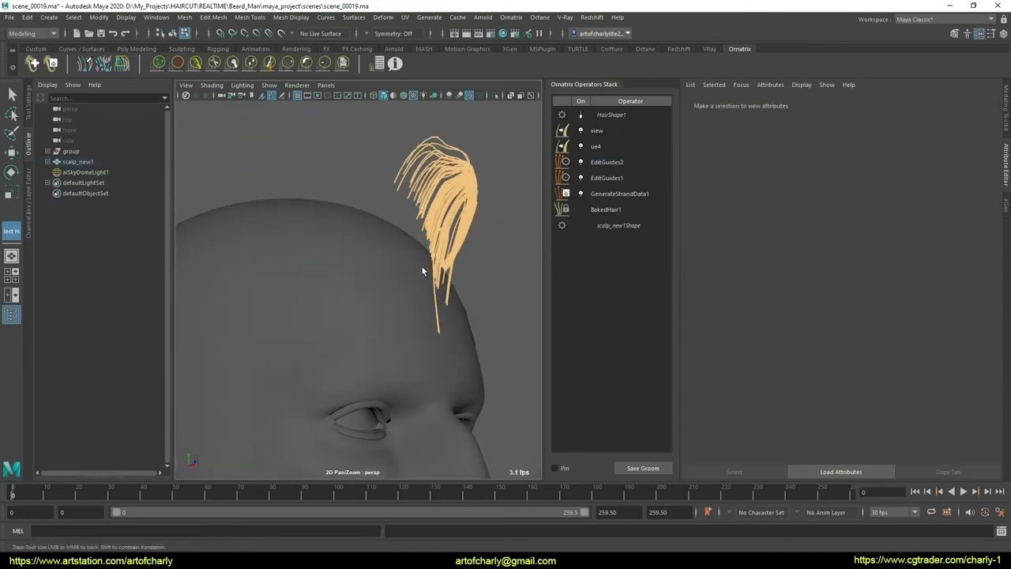
Step: Select the 81 front guide strands and hide the stray red strand
{"action": "left_click_drag", "start_coordinate": [422, 266], "coordinate": [350, 266], "text": "alt"}
{"action": "mouse_move", "coordinate": [361, 153]}
{"action": "left_mouse_down"}
{"action": "mouse_move", "coordinate": [421, 278]}
{"action": "mouse_move", "coordinate": [372, 289]}
{"action": "mouse_move", "coordinate": [397, 284]}
{"action": "left_mouse_up"}
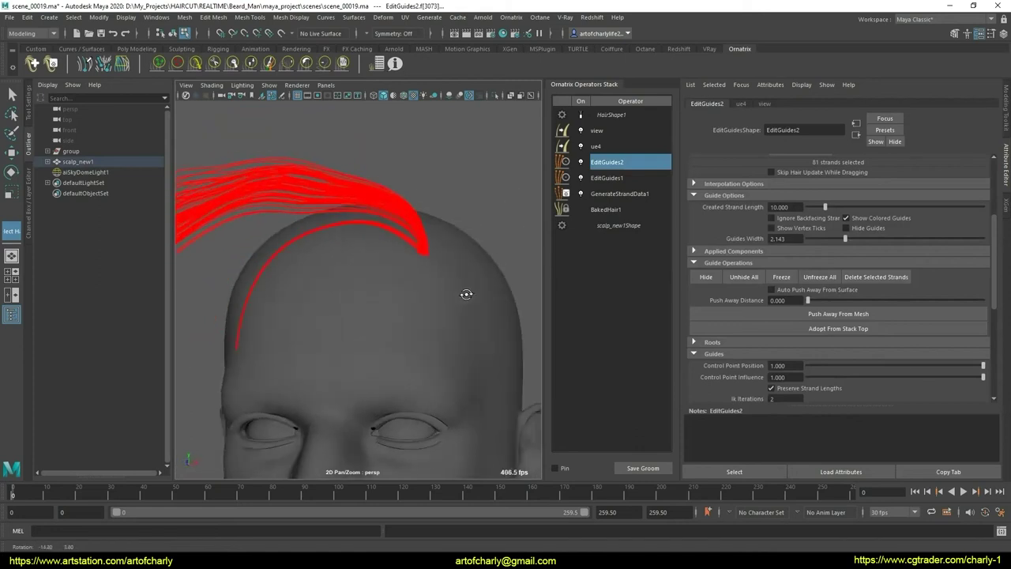
{"action": "scroll", "coordinate": [799, 309], "scroll_direction": "down", "scroll_amount": 3}
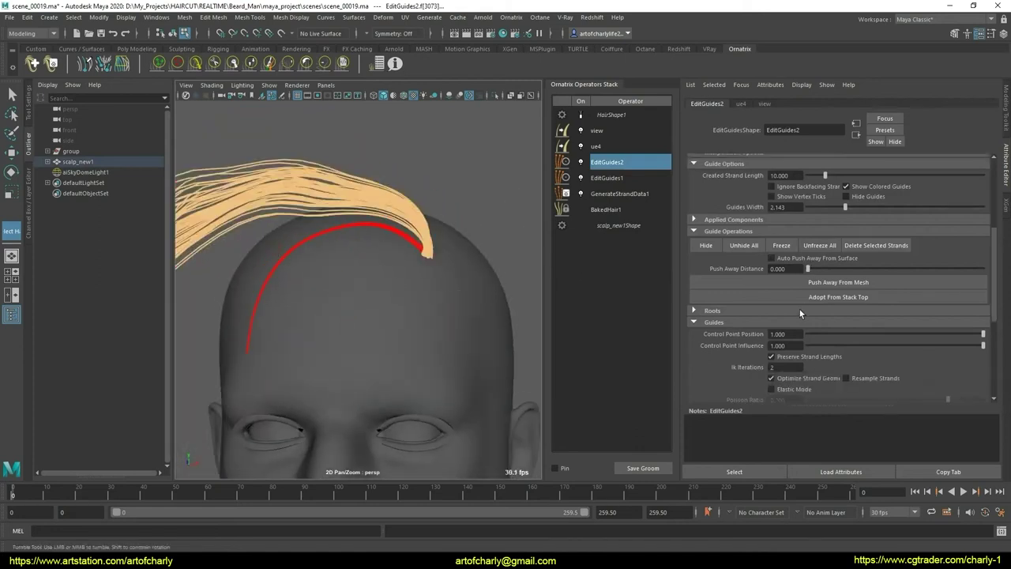
{"action": "scroll", "coordinate": [759, 314], "scroll_direction": "down", "scroll_amount": 3}
{"action": "scroll", "coordinate": [726, 268], "scroll_direction": "up", "scroll_amount": 3}
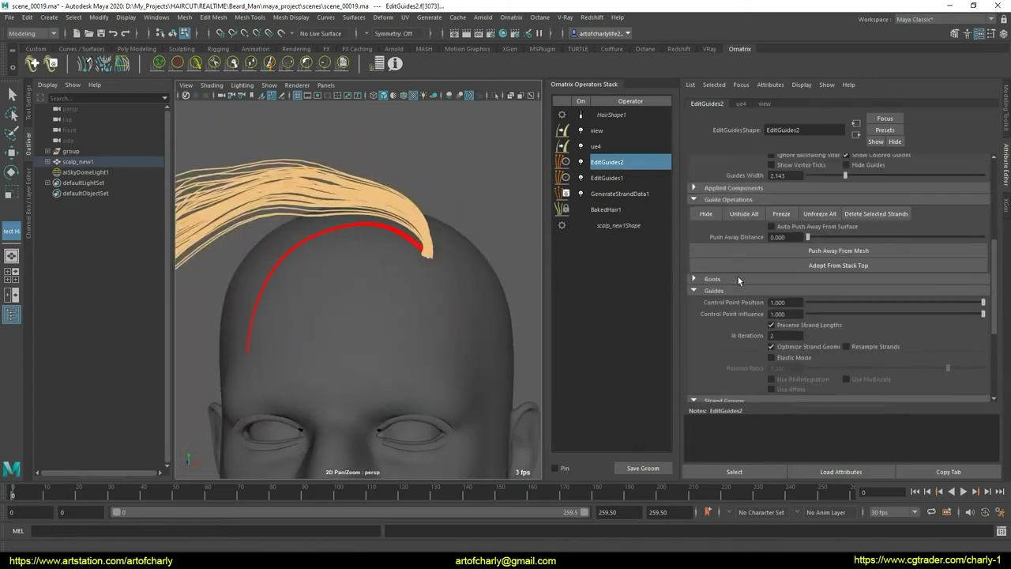
{"action": "left_click", "coordinate": [708, 217]}
Step: Marquee-select the swept front lock and open the Ornatrix User Brush settings
{"action": "left_click_drag", "start_coordinate": [414, 167], "coordinate": [367, 249]}
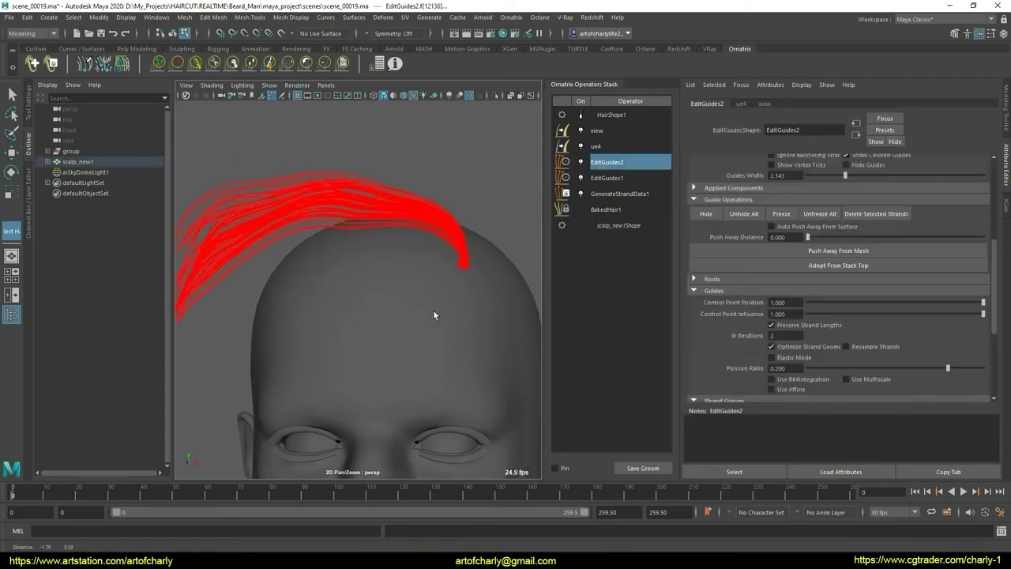
{"action": "mouse_move", "coordinate": [432, 309]}
{"action": "left_mouse_down", "text": "alt"}
{"action": "mouse_move", "coordinate": [369, 303]}
{"action": "mouse_move", "coordinate": [332, 285]}
{"action": "left_mouse_up", "text": "alt"}
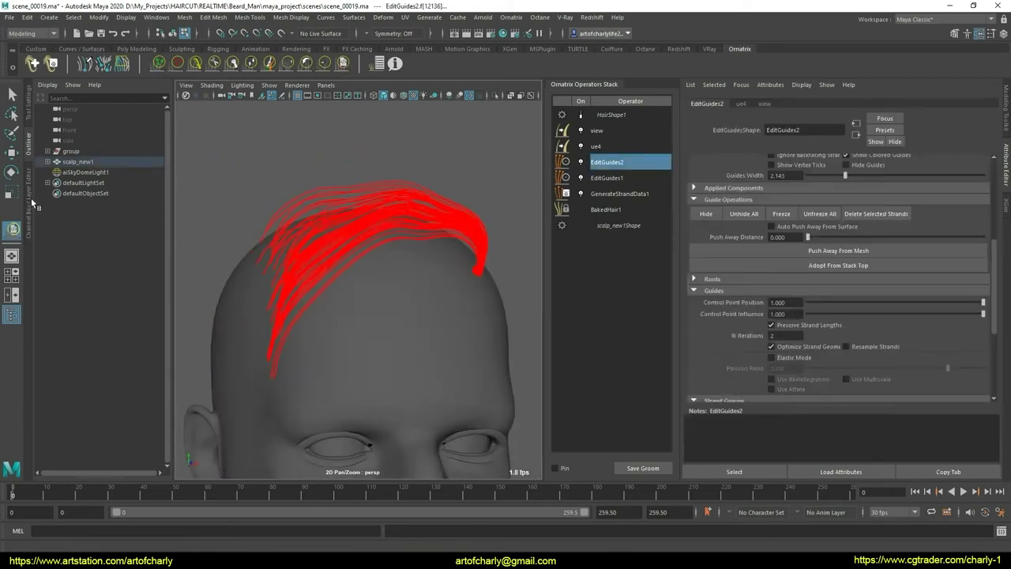
{"action": "left_click", "coordinate": [29, 111]}
{"action": "scroll", "coordinate": [67, 329], "scroll_direction": "down", "scroll_amount": 2}
Step: Set the User Brush: tablet pressure off, Local combing, DemoMove, Affect Selected Only on, Preserve Length off
{"action": "scroll", "coordinate": [67, 329], "scroll_direction": "down", "scroll_amount": 1}
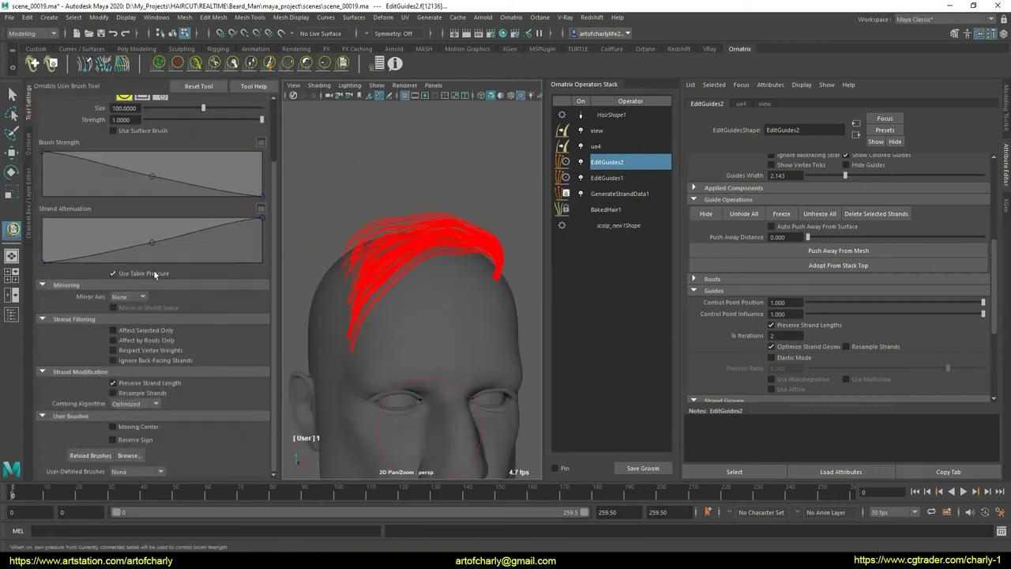
{"action": "left_click", "coordinate": [132, 272]}
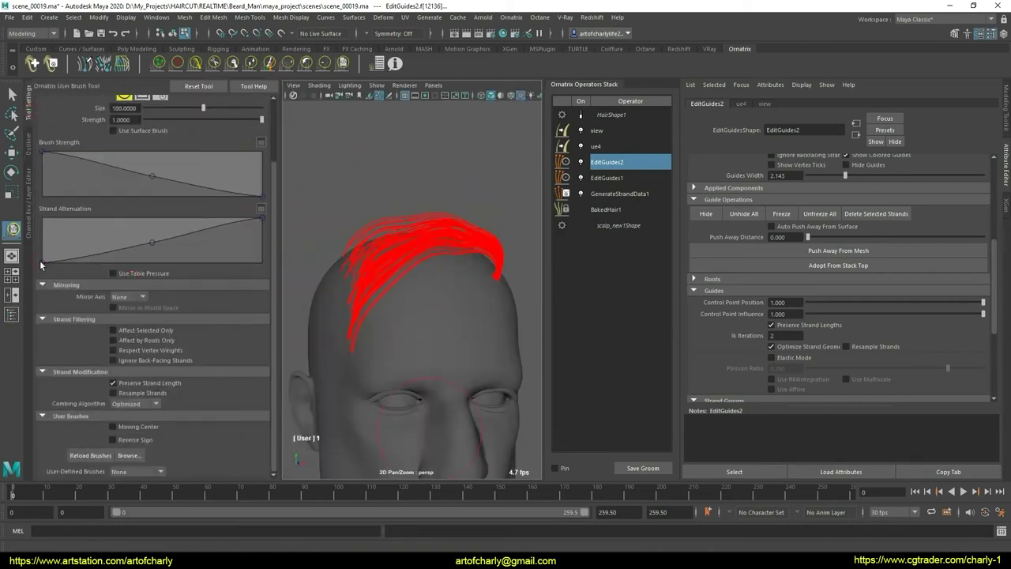
{"action": "left_click_drag", "start_coordinate": [44, 266], "coordinate": [34, 257]}
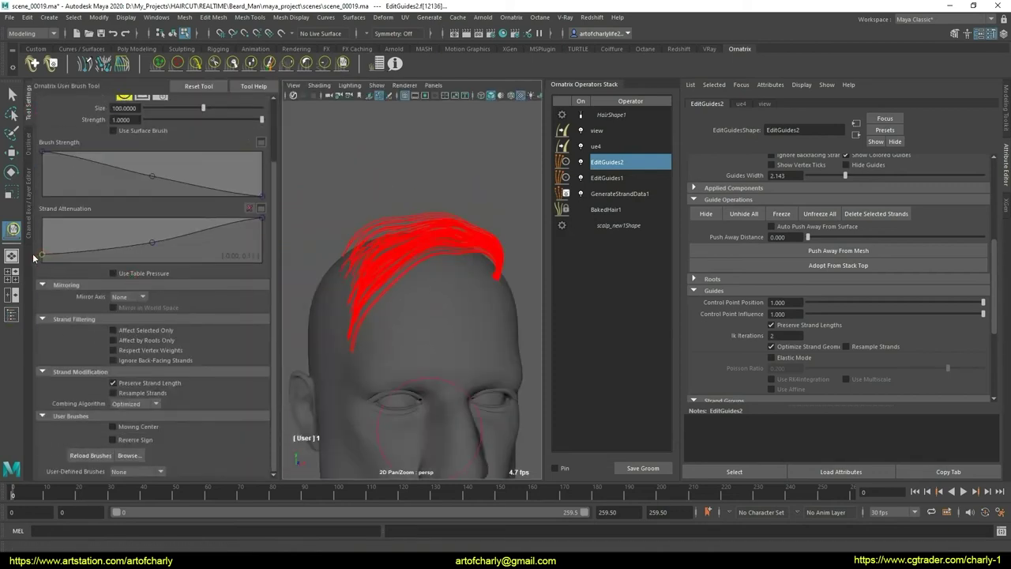
{"action": "left_click", "coordinate": [157, 402]}
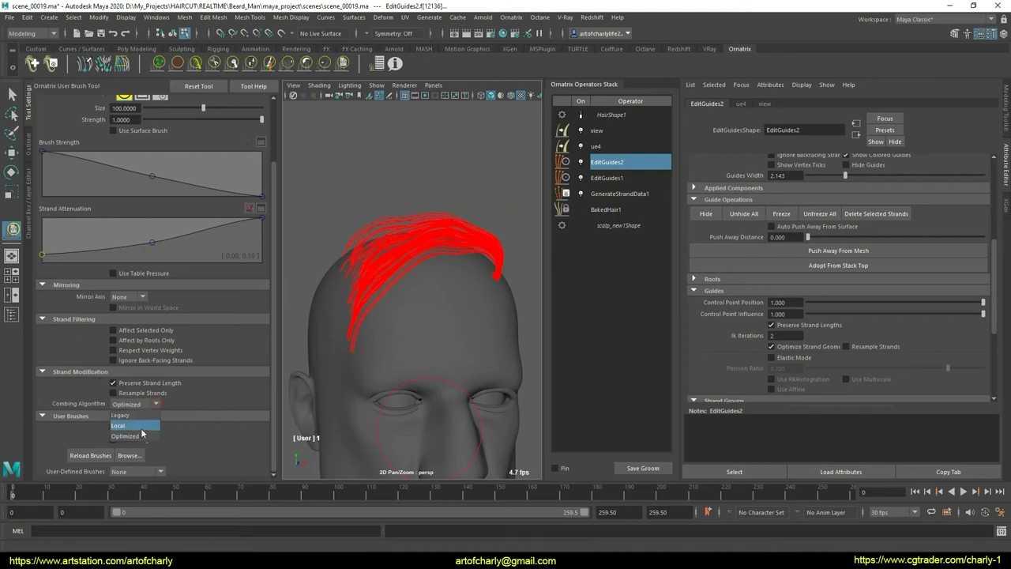
{"action": "left_click", "coordinate": [141, 429]}
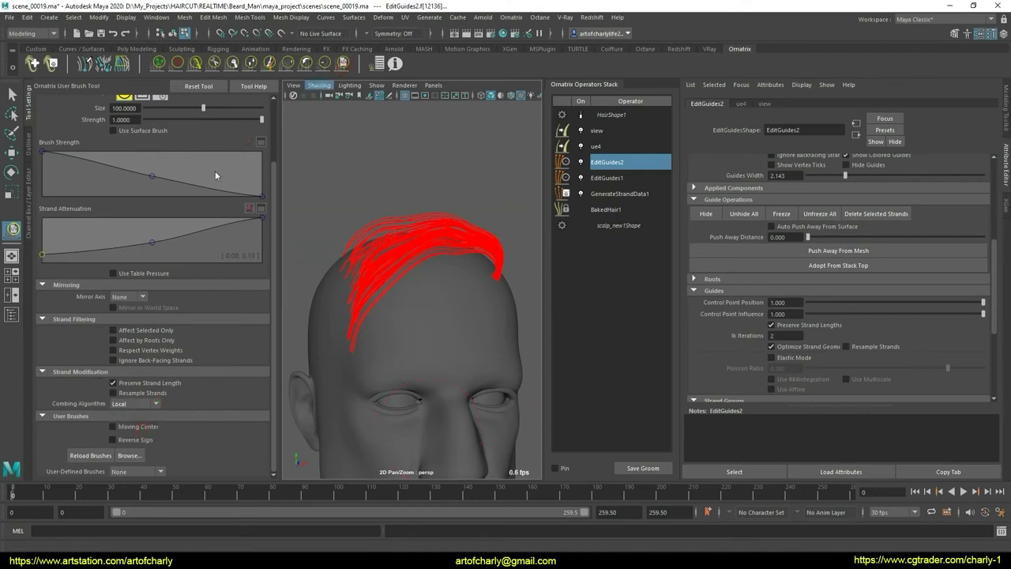
{"action": "left_click", "coordinate": [153, 473]}
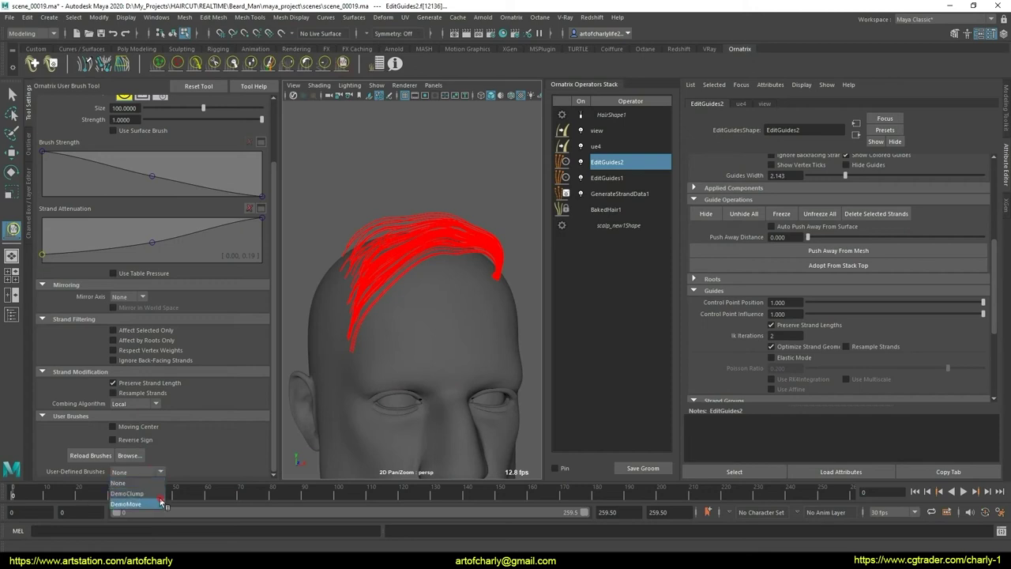
{"action": "left_click", "coordinate": [130, 494]}
{"action": "left_click", "coordinate": [142, 330]}
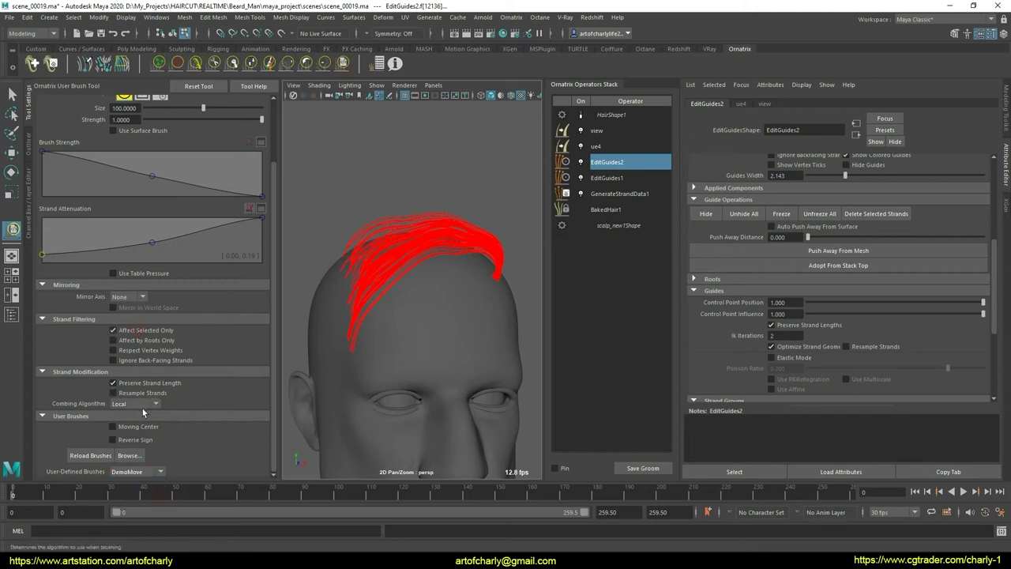
{"action": "left_click", "coordinate": [139, 384]}
Step: Clump the red lock into a thin band with DemoClump and lower the attenuation curve
{"action": "left_click_drag", "start_coordinate": [393, 289], "coordinate": [349, 294], "text": "alt"}
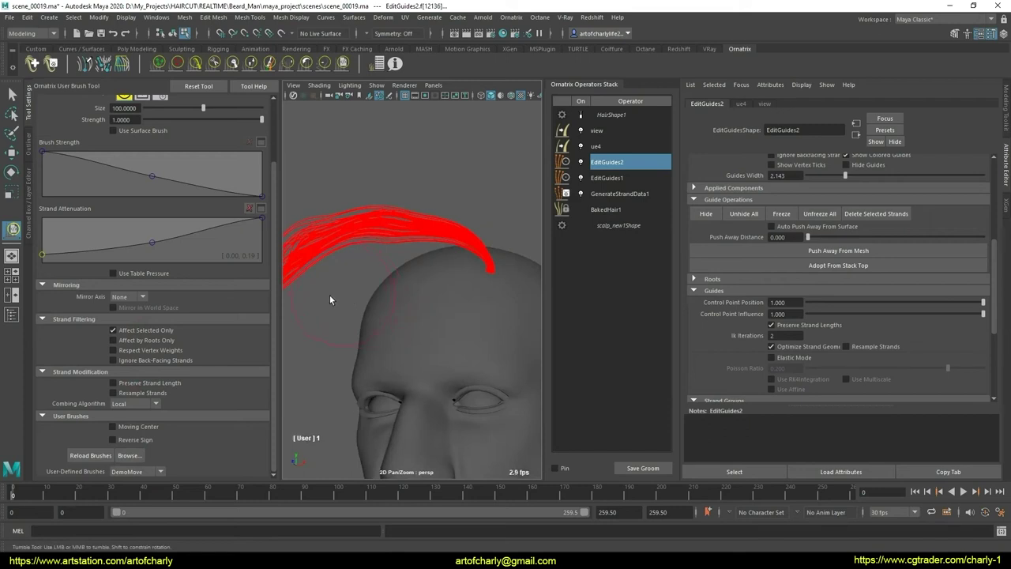
{"action": "mouse_move", "coordinate": [351, 260]}
{"action": "left_mouse_down", "text": "alt"}
{"action": "mouse_move", "coordinate": [383, 283]}
{"action": "mouse_move", "coordinate": [323, 272]}
{"action": "mouse_move", "coordinate": [302, 307]}
{"action": "left_mouse_up", "text": "alt"}
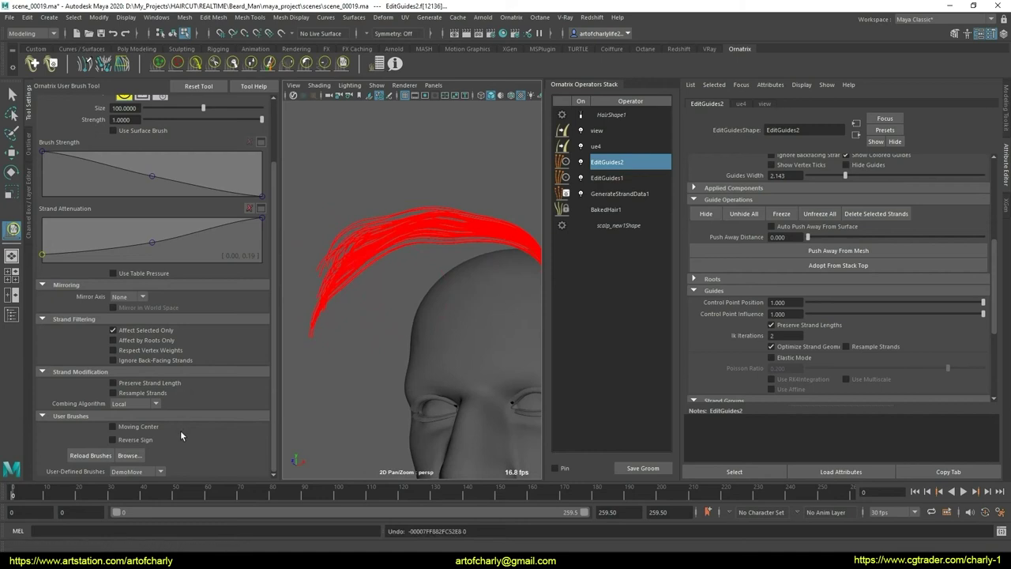
{"action": "left_click", "coordinate": [136, 471]}
{"action": "left_click", "coordinate": [135, 494]}
{"action": "mouse_move", "coordinate": [342, 276]}
{"action": "left_mouse_down"}
{"action": "mouse_move", "coordinate": [334, 284]}
{"action": "mouse_move", "coordinate": [359, 308]}
{"action": "left_mouse_up"}
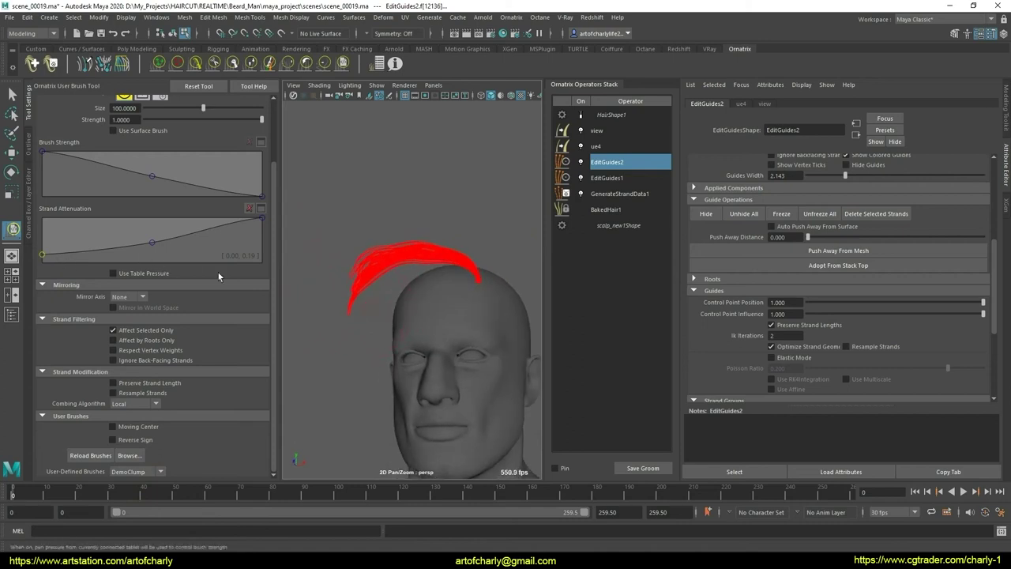
{"action": "left_click_drag", "start_coordinate": [46, 259], "coordinate": [46, 269]}
{"action": "left_click_drag", "start_coordinate": [153, 243], "coordinate": [157, 257]}
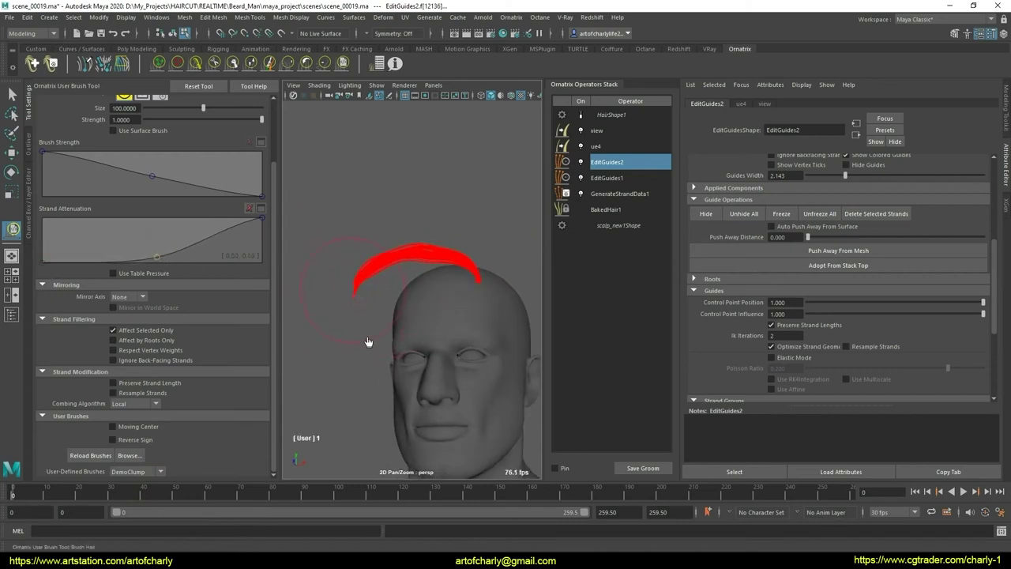
{"action": "mouse_move", "coordinate": [368, 342]}
{"action": "left_mouse_down", "text": "alt"}
{"action": "mouse_move", "coordinate": [284, 326]}
{"action": "mouse_move", "coordinate": [365, 317]}
{"action": "mouse_move", "coordinate": [340, 284]}
{"action": "left_mouse_up", "text": "alt"}
{"action": "left_click", "coordinate": [324, 63]}
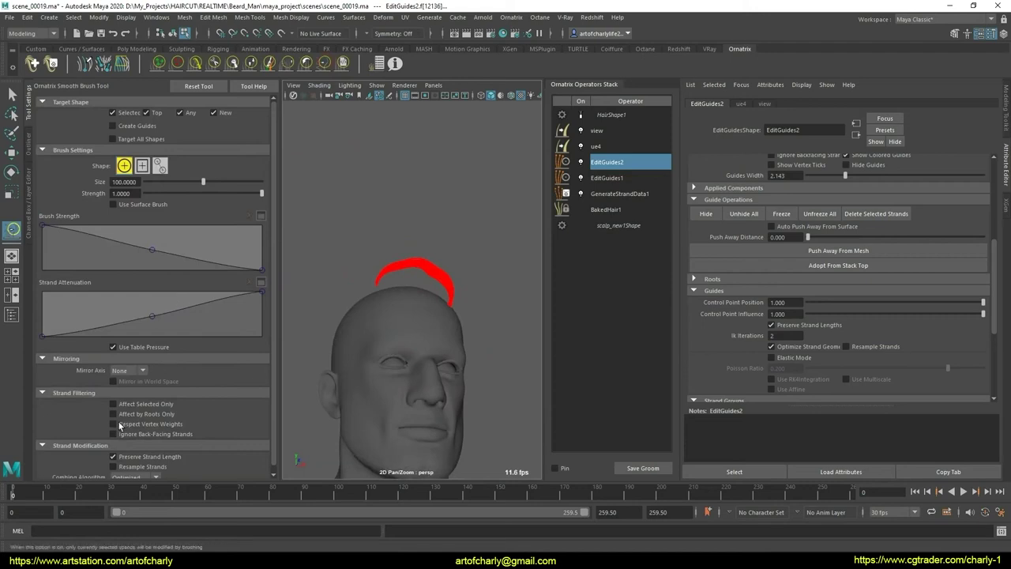
Step: Turn off length preservation on the Smooth brush and smooth the red lock
{"action": "left_click", "coordinate": [180, 450]}
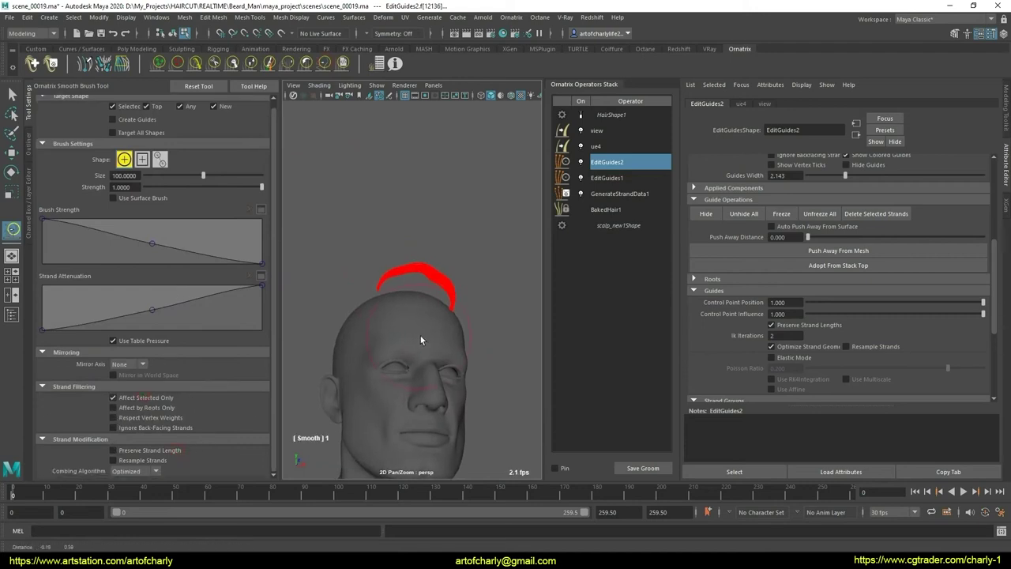
{"action": "mouse_move", "coordinate": [420, 335]}
{"action": "left_mouse_down", "text": "alt"}
{"action": "mouse_move", "coordinate": [395, 290]}
{"action": "mouse_move", "coordinate": [400, 329]}
{"action": "left_mouse_up", "text": "alt"}
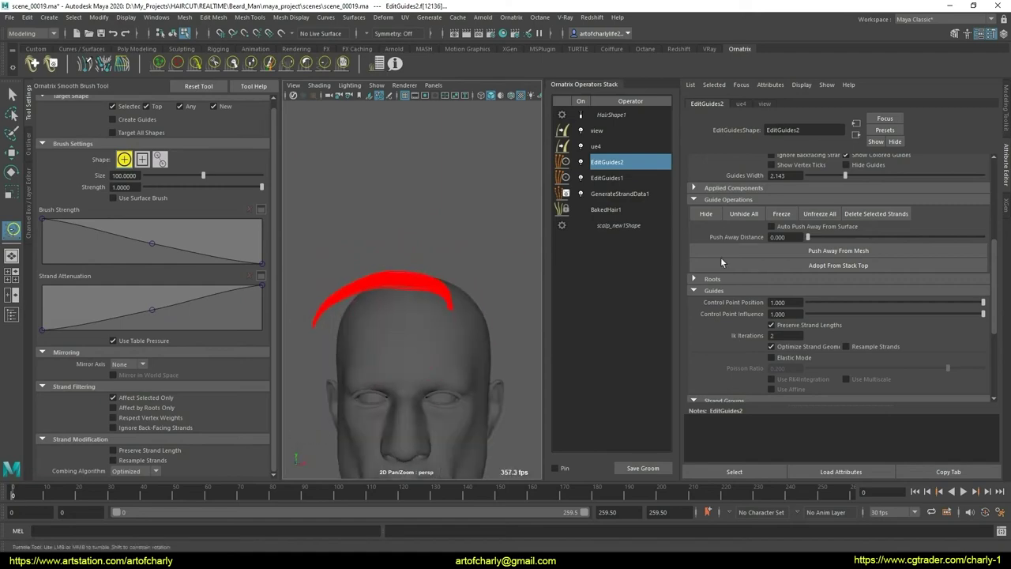
{"action": "scroll", "coordinate": [720, 262], "scroll_direction": "up", "scroll_amount": 2}
{"action": "mouse_move", "coordinate": [442, 284]}
{"action": "left_mouse_down", "text": "alt"}
{"action": "mouse_move", "coordinate": [518, 293]}
{"action": "mouse_move", "coordinate": [480, 279]}
{"action": "mouse_move", "coordinate": [219, 52]}
{"action": "left_mouse_up", "text": "alt"}
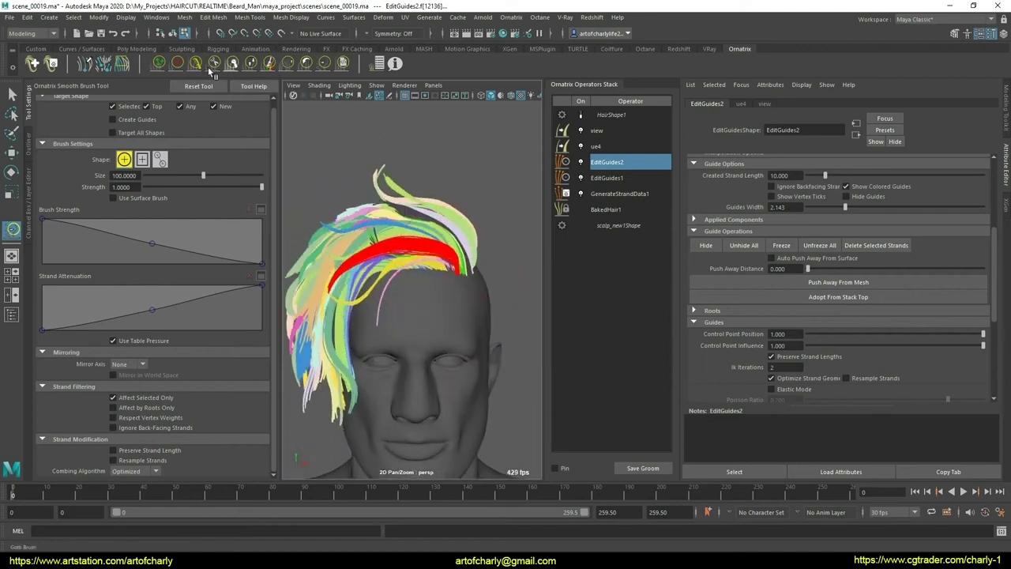
Step: Comb the red lock with Affect Selected Only and Local algorithm, alternating with smoothing passes
{"action": "left_click", "coordinate": [212, 67]}
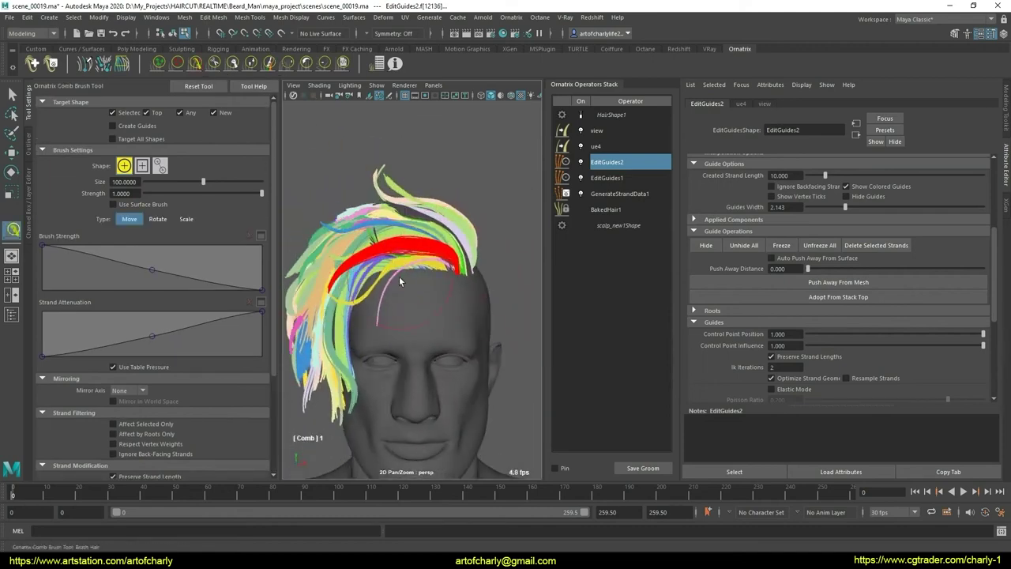
{"action": "left_click_drag", "start_coordinate": [430, 281], "coordinate": [227, 409], "text": "alt"}
{"action": "left_click", "coordinate": [113, 424]}
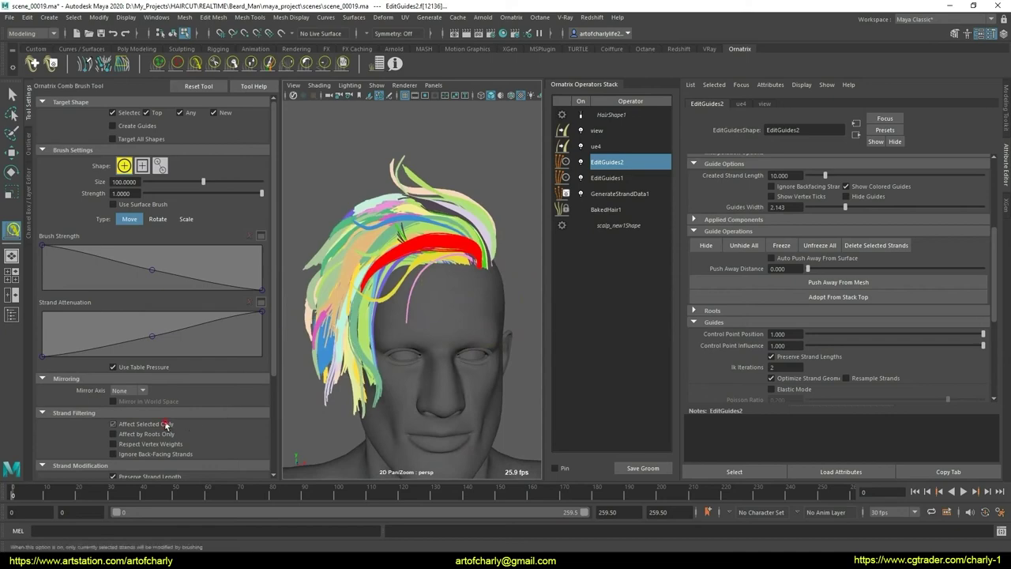
{"action": "left_click_drag", "start_coordinate": [273, 360], "coordinate": [273, 422]}
{"action": "left_click", "coordinate": [135, 392]}
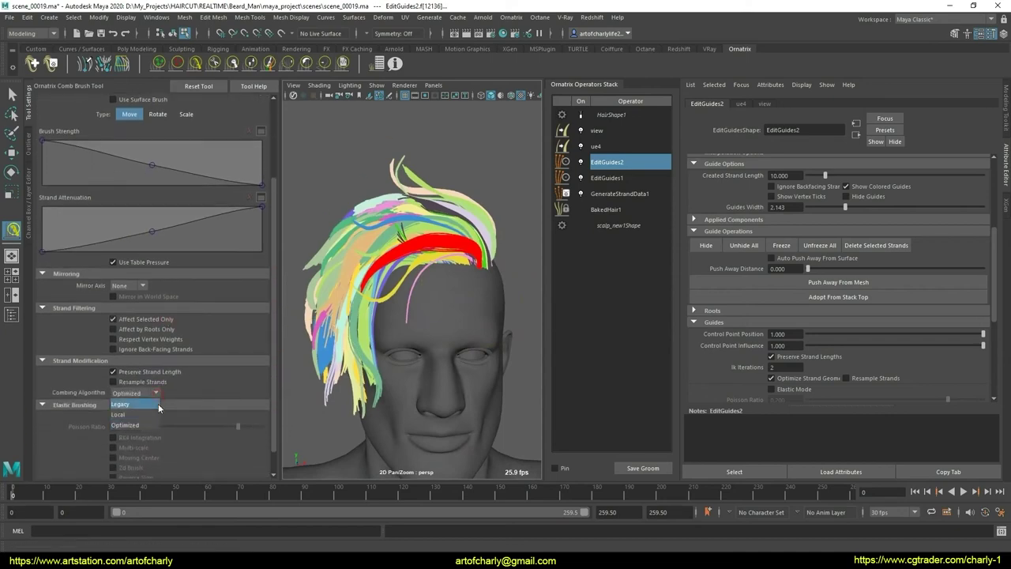
{"action": "left_click", "coordinate": [158, 404]}
{"action": "mouse_move", "coordinate": [332, 363]}
{"action": "left_mouse_down", "text": "alt"}
{"action": "mouse_move", "coordinate": [476, 340]}
{"action": "mouse_move", "coordinate": [436, 392]}
{"action": "mouse_move", "coordinate": [454, 341]}
{"action": "mouse_move", "coordinate": [474, 338]}
{"action": "mouse_move", "coordinate": [464, 344]}
{"action": "mouse_move", "coordinate": [417, 293]}
{"action": "mouse_move", "coordinate": [361, 283]}
{"action": "mouse_move", "coordinate": [331, 343]}
{"action": "mouse_move", "coordinate": [350, 372]}
{"action": "mouse_move", "coordinate": [514, 318]}
{"action": "mouse_move", "coordinate": [476, 332]}
{"action": "mouse_move", "coordinate": [488, 336]}
{"action": "mouse_move", "coordinate": [474, 309]}
{"action": "mouse_move", "coordinate": [477, 246]}
{"action": "left_mouse_up", "text": "alt"}
{"action": "left_click", "coordinate": [288, 63]}
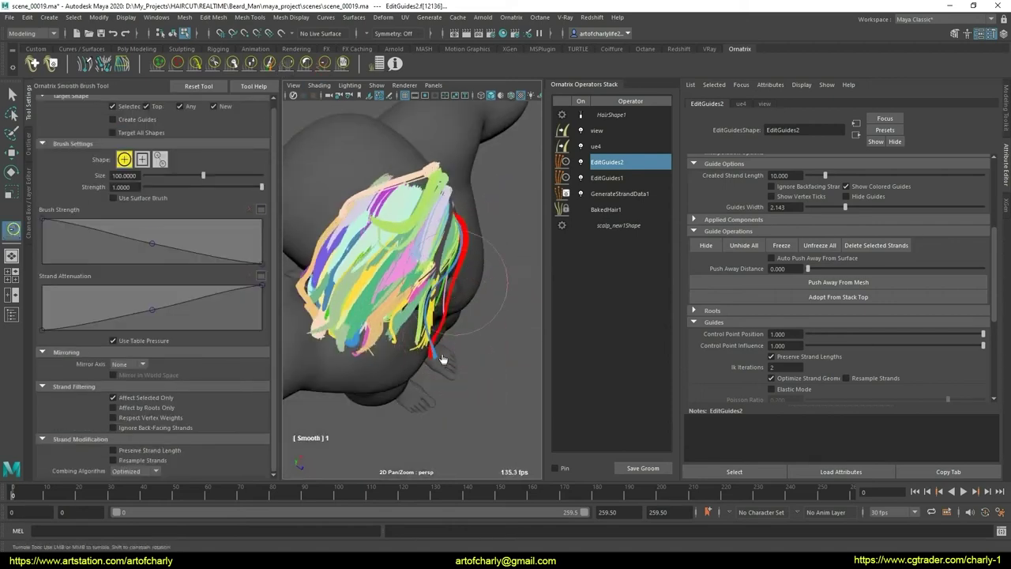
{"action": "mouse_move", "coordinate": [490, 316]}
{"action": "left_mouse_down", "text": "alt"}
{"action": "mouse_move", "coordinate": [463, 300]}
{"action": "mouse_move", "coordinate": [340, 282]}
{"action": "left_mouse_up", "text": "alt"}
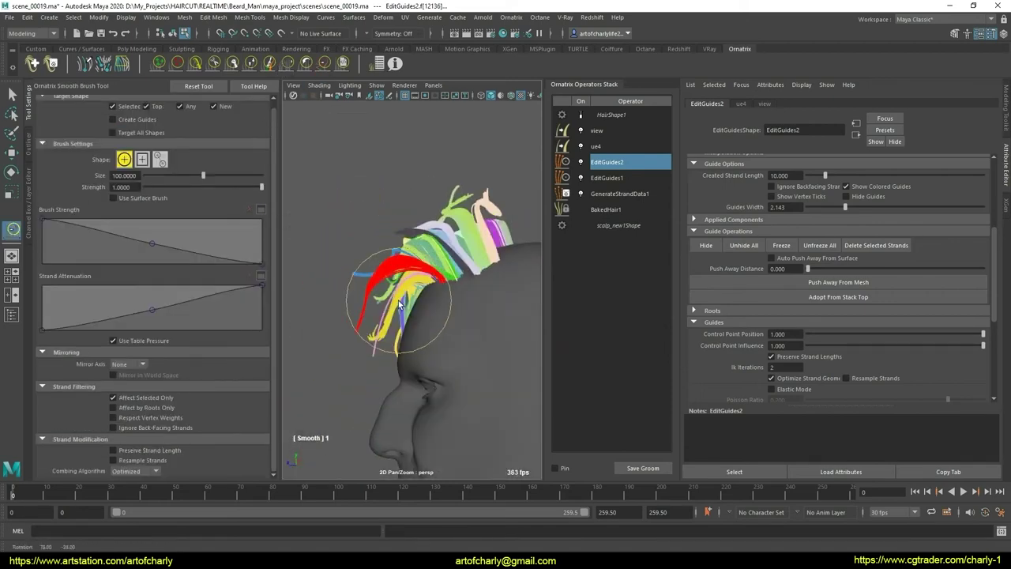
{"action": "left_click", "coordinate": [195, 63]}
{"action": "left_click_drag", "start_coordinate": [348, 231], "coordinate": [474, 309], "text": "alt"}
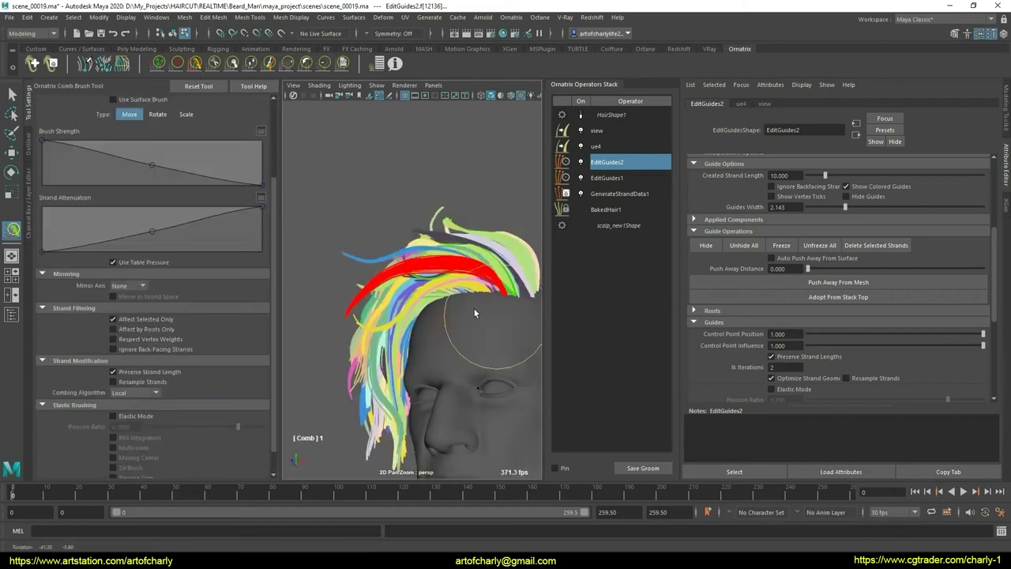
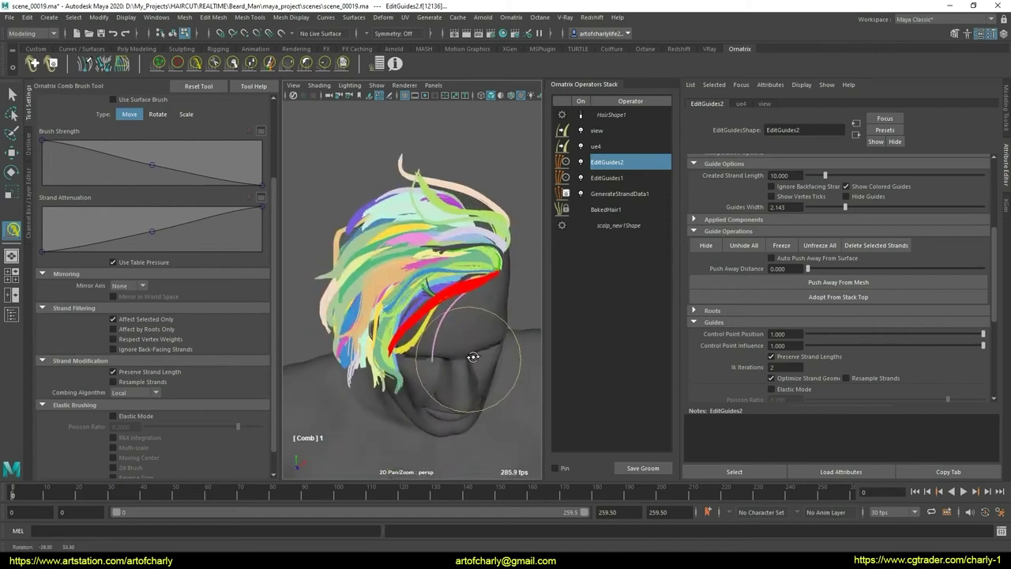
Step: Orbit and zoom in on the hair strands, scrolling the Attribute Editor up to Edit Guides
{"action": "mouse_move", "coordinate": [472, 357]}
{"action": "left_mouse_down", "text": "alt"}
{"action": "mouse_move", "coordinate": [515, 322]}
{"action": "mouse_move", "coordinate": [463, 321]}
{"action": "mouse_move", "coordinate": [413, 366]}
{"action": "mouse_move", "coordinate": [463, 355]}
{"action": "mouse_move", "coordinate": [450, 373]}
{"action": "mouse_move", "coordinate": [361, 339]}
{"action": "mouse_move", "coordinate": [418, 271]}
{"action": "mouse_move", "coordinate": [452, 264]}
{"action": "mouse_move", "coordinate": [438, 343]}
{"action": "mouse_move", "coordinate": [474, 339]}
{"action": "mouse_move", "coordinate": [492, 361]}
{"action": "mouse_move", "coordinate": [474, 332]}
{"action": "mouse_move", "coordinate": [492, 319]}
{"action": "mouse_move", "coordinate": [427, 360]}
{"action": "mouse_move", "coordinate": [440, 361]}
{"action": "left_mouse_up", "text": "alt"}
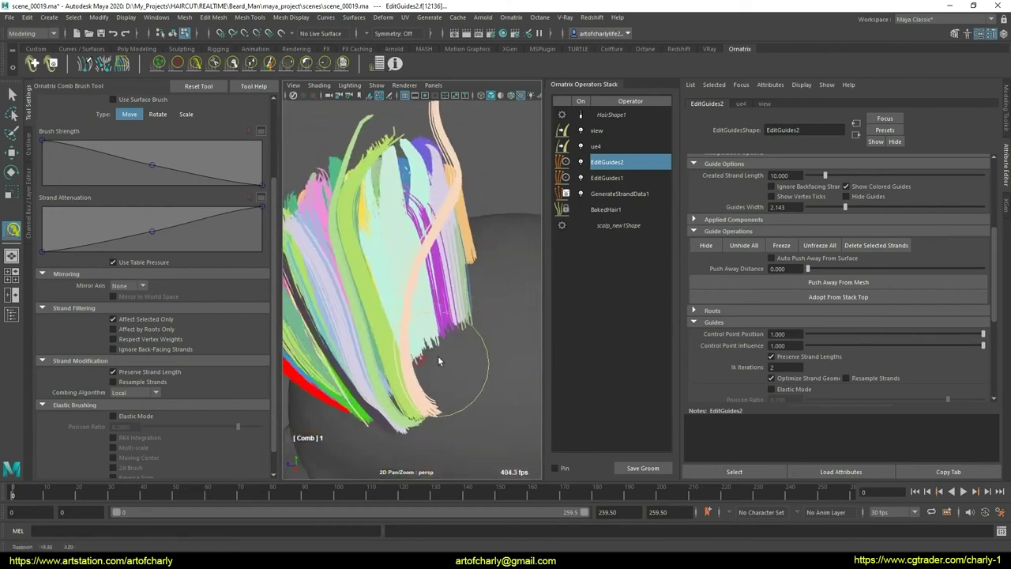
{"action": "right_click_drag", "start_coordinate": [439, 361], "coordinate": [509, 310], "text": "alt"}
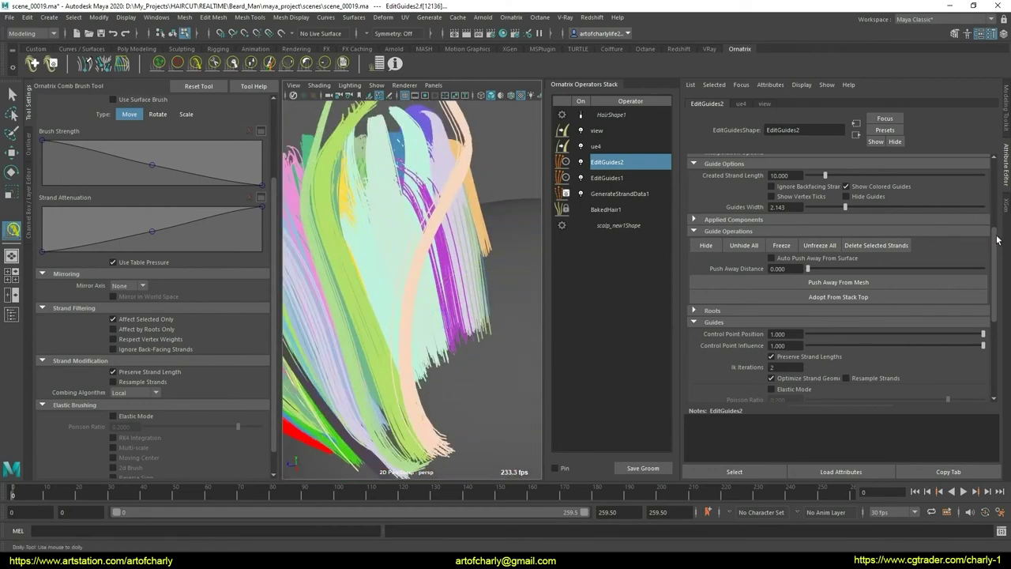
{"action": "scroll", "coordinate": [972, 249], "scroll_direction": "up", "scroll_amount": 2}
{"action": "scroll", "coordinate": [948, 257], "scroll_direction": "up", "scroll_amount": 3}
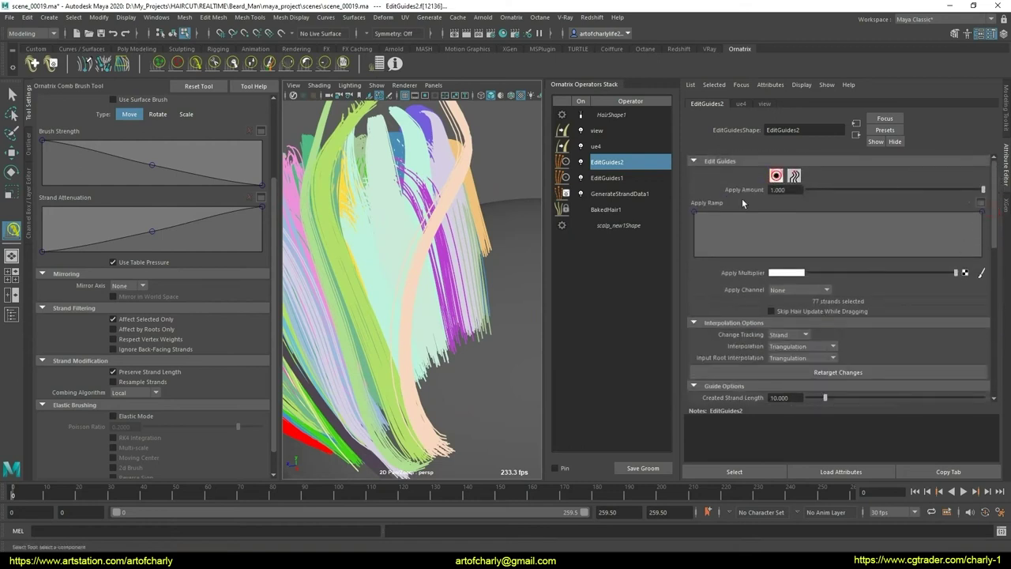
Step: Use Select Hair to select a small set of guide strands from group 127
{"action": "left_click", "coordinate": [777, 177]}
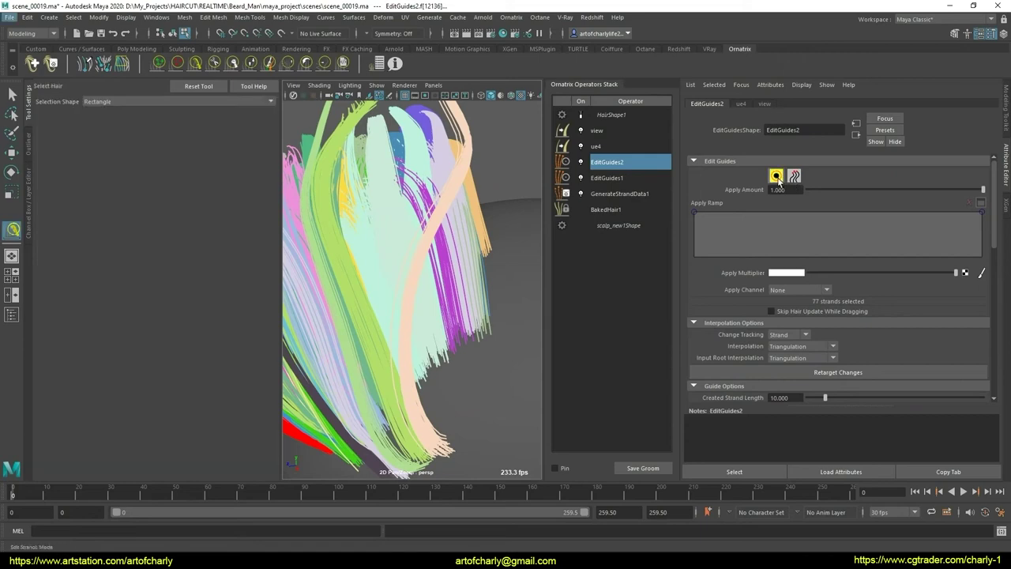
{"action": "scroll", "coordinate": [479, 350], "scroll_direction": "up", "scroll_amount": 1}
{"action": "scroll", "coordinate": [479, 350], "scroll_direction": "up", "scroll_amount": 3}
{"action": "scroll", "coordinate": [479, 364], "scroll_direction": "up", "scroll_amount": 3}
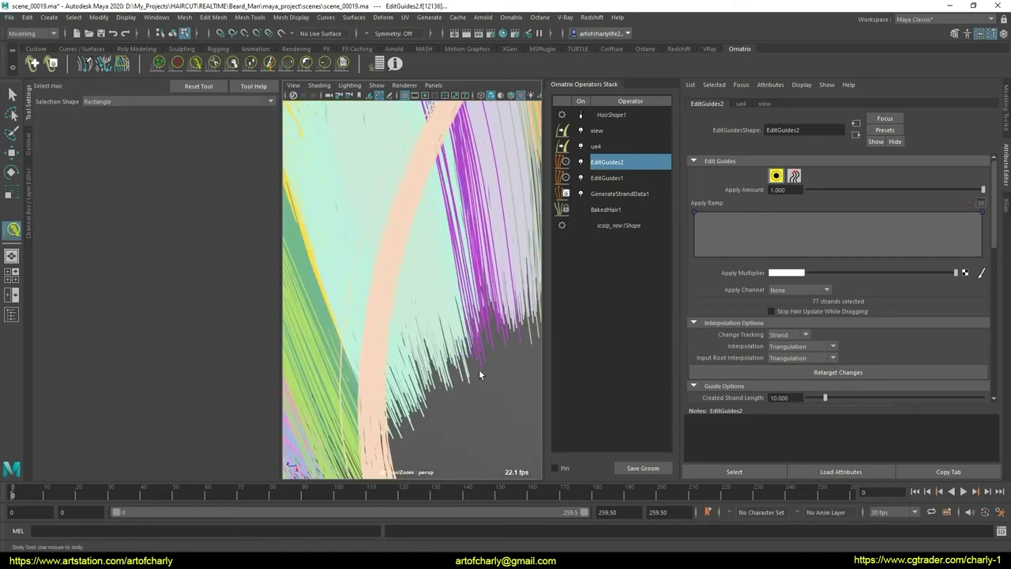
{"action": "scroll", "coordinate": [515, 355], "scroll_direction": "down", "scroll_amount": 3}
{"action": "left_click_drag", "start_coordinate": [476, 322], "coordinate": [463, 366], "text": "alt"}
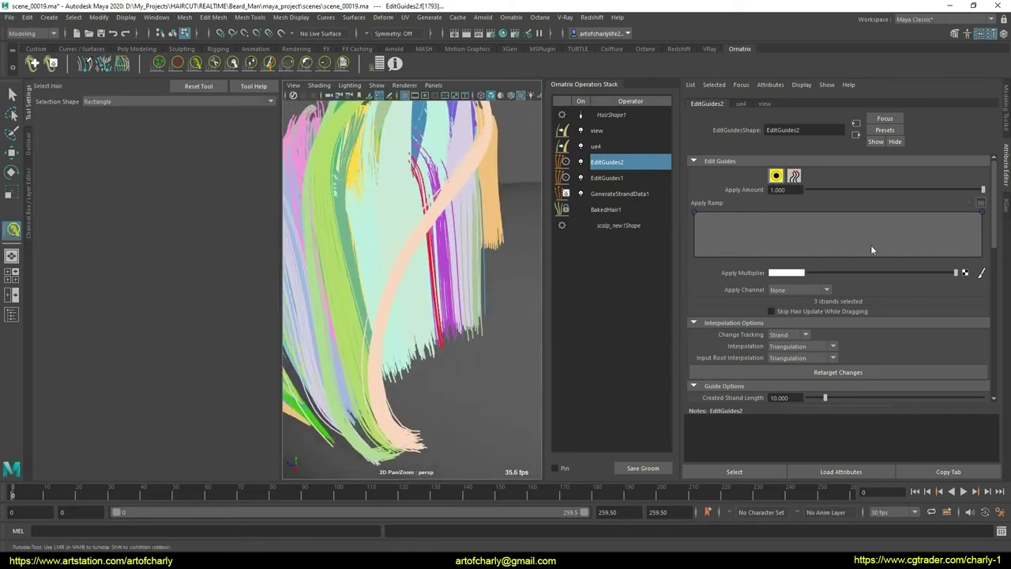
{"action": "left_click_drag", "start_coordinate": [993, 219], "coordinate": [993, 370]}
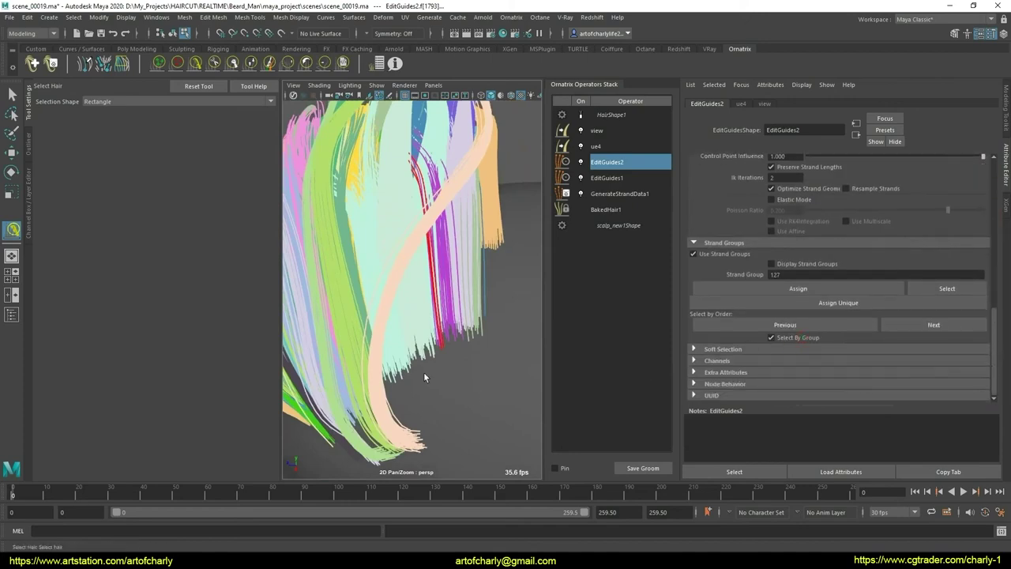
Step: Comb the selected guide strands with the Ornatrix Comb Brush
{"action": "scroll", "coordinate": [423, 378], "scroll_direction": "up", "scroll_amount": 3}
{"action": "mouse_move", "coordinate": [460, 397]}
{"action": "left_mouse_down", "text": "alt"}
{"action": "mouse_move", "coordinate": [456, 369]}
{"action": "mouse_move", "coordinate": [497, 408]}
{"action": "mouse_move", "coordinate": [432, 350]}
{"action": "mouse_move", "coordinate": [501, 332]}
{"action": "mouse_move", "coordinate": [437, 380]}
{"action": "mouse_move", "coordinate": [414, 334]}
{"action": "left_mouse_up", "text": "alt"}
{"action": "left_click", "coordinate": [195, 64]}
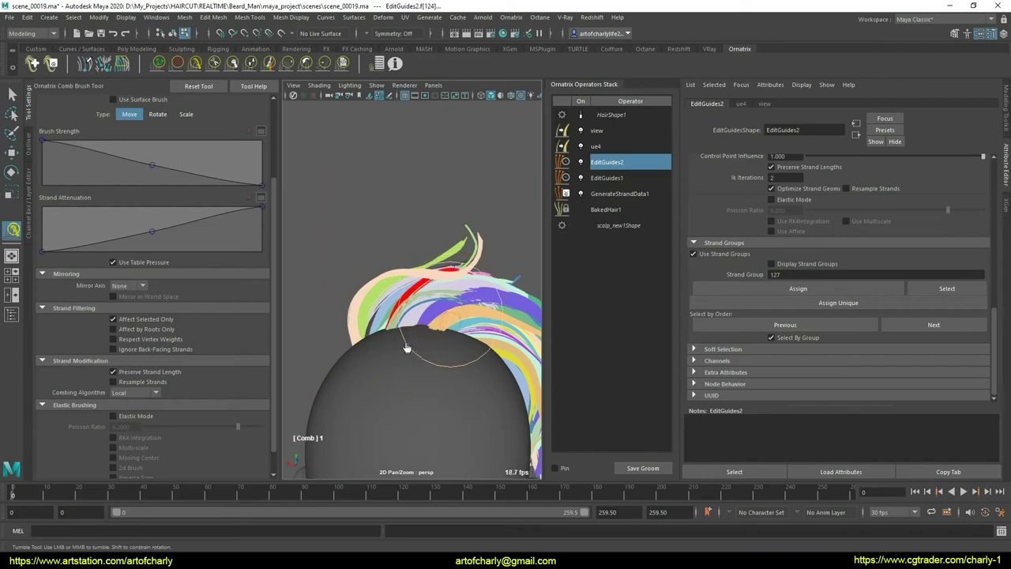
{"action": "mouse_move", "coordinate": [406, 348]}
{"action": "left_mouse_down", "text": "alt"}
{"action": "mouse_move", "coordinate": [474, 343]}
{"action": "mouse_move", "coordinate": [384, 350]}
{"action": "mouse_move", "coordinate": [424, 372]}
{"action": "mouse_move", "coordinate": [510, 327]}
{"action": "mouse_move", "coordinate": [420, 369]}
{"action": "mouse_move", "coordinate": [434, 341]}
{"action": "mouse_move", "coordinate": [382, 338]}
{"action": "mouse_move", "coordinate": [402, 348]}
{"action": "mouse_move", "coordinate": [386, 311]}
{"action": "mouse_move", "coordinate": [475, 355]}
{"action": "mouse_move", "coordinate": [447, 341]}
{"action": "mouse_move", "coordinate": [462, 332]}
{"action": "mouse_move", "coordinate": [494, 368]}
{"action": "mouse_move", "coordinate": [469, 343]}
{"action": "mouse_move", "coordinate": [406, 339]}
{"action": "mouse_move", "coordinate": [416, 391]}
{"action": "mouse_move", "coordinate": [427, 379]}
{"action": "mouse_move", "coordinate": [456, 403]}
{"action": "mouse_move", "coordinate": [496, 406]}
{"action": "mouse_move", "coordinate": [417, 377]}
{"action": "mouse_move", "coordinate": [446, 375]}
{"action": "mouse_move", "coordinate": [431, 400]}
{"action": "mouse_move", "coordinate": [411, 379]}
{"action": "left_mouse_up", "text": "alt"}
Step: Select strand group 330 and comb it with the Comb Brush
{"action": "key", "text": "q"}
{"action": "left_click", "coordinate": [459, 392]}
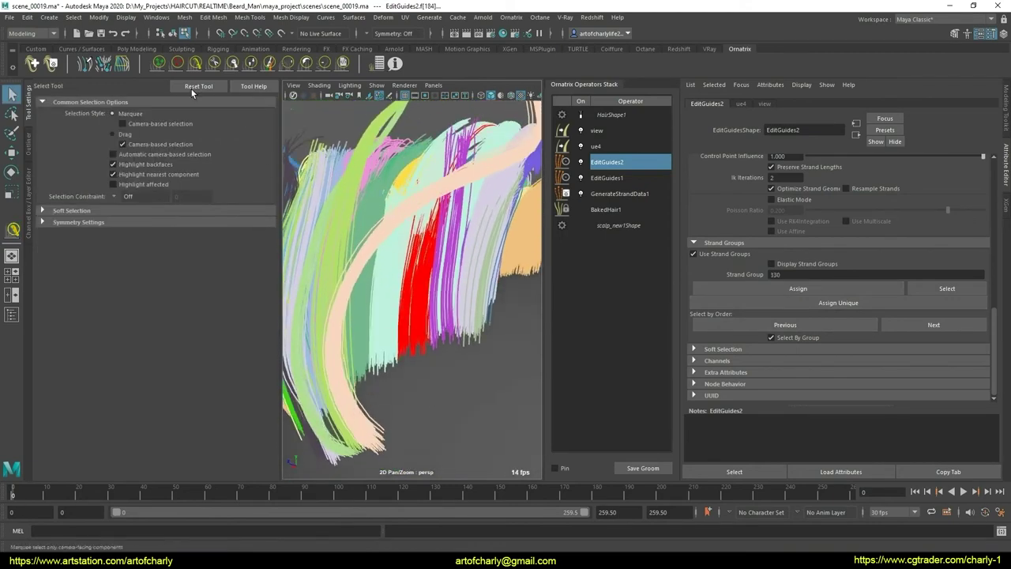
{"action": "left_click", "coordinate": [194, 63]}
{"action": "mouse_move", "coordinate": [451, 338]}
{"action": "left_mouse_down", "text": "alt"}
{"action": "mouse_move", "coordinate": [429, 314]}
{"action": "mouse_move", "coordinate": [452, 316]}
{"action": "mouse_move", "coordinate": [453, 289]}
{"action": "mouse_move", "coordinate": [491, 324]}
{"action": "mouse_move", "coordinate": [402, 314]}
{"action": "left_mouse_up", "text": "alt"}
{"action": "left_click_drag", "start_coordinate": [482, 324], "coordinate": [463, 334], "text": "alt"}
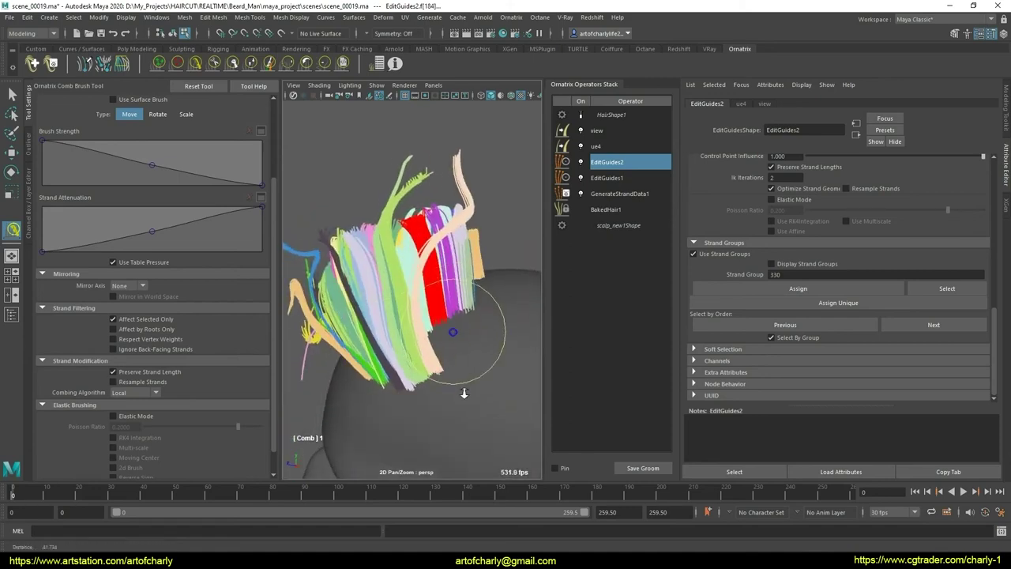
{"action": "mouse_move", "coordinate": [463, 334]}
{"action": "right_mouse_down", "text": "alt"}
{"action": "mouse_move", "coordinate": [395, 372]}
{"action": "mouse_move", "coordinate": [432, 409]}
{"action": "mouse_move", "coordinate": [520, 323]}
{"action": "right_mouse_up", "text": "alt"}
Step: Add strand group 334, invert the selection, and hide all other guide strands
{"action": "key", "text": "q"}
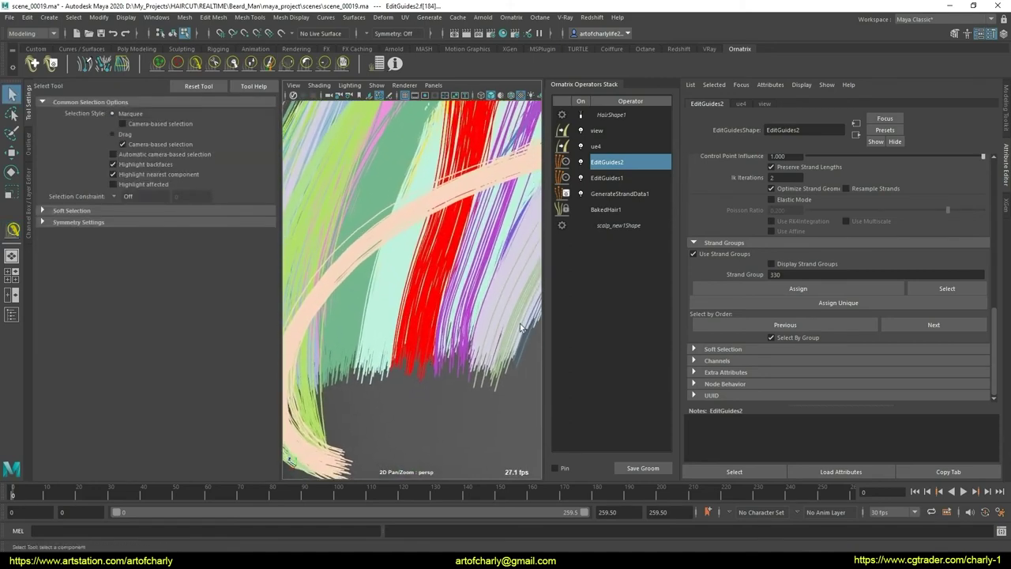
{"action": "right_click_drag", "start_coordinate": [412, 380], "coordinate": [423, 376], "text": "alt"}
{"action": "left_click_drag", "start_coordinate": [421, 368], "coordinate": [411, 385], "text": "shift"}
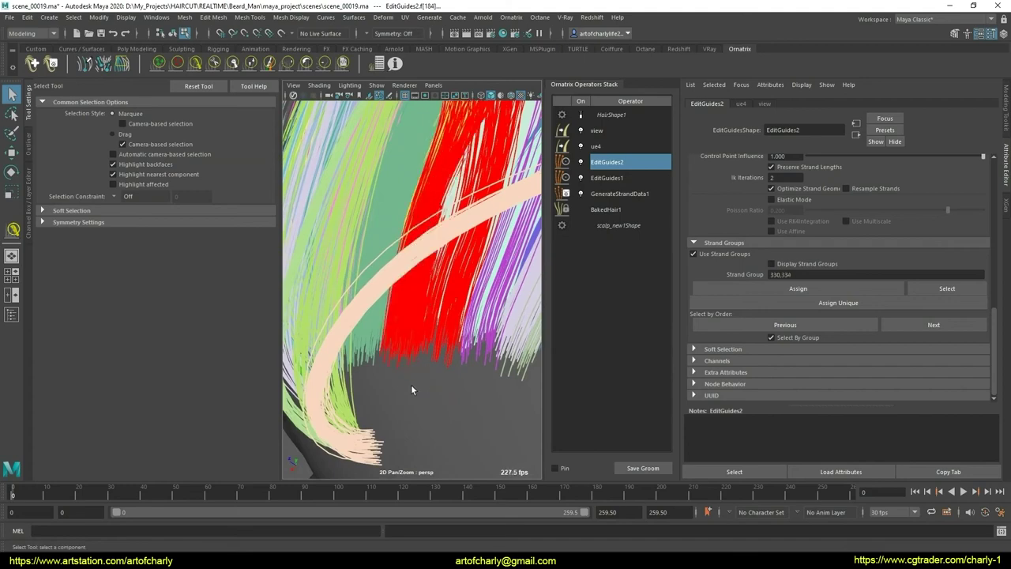
{"action": "right_click_drag", "start_coordinate": [390, 389], "coordinate": [414, 328], "text": "alt"}
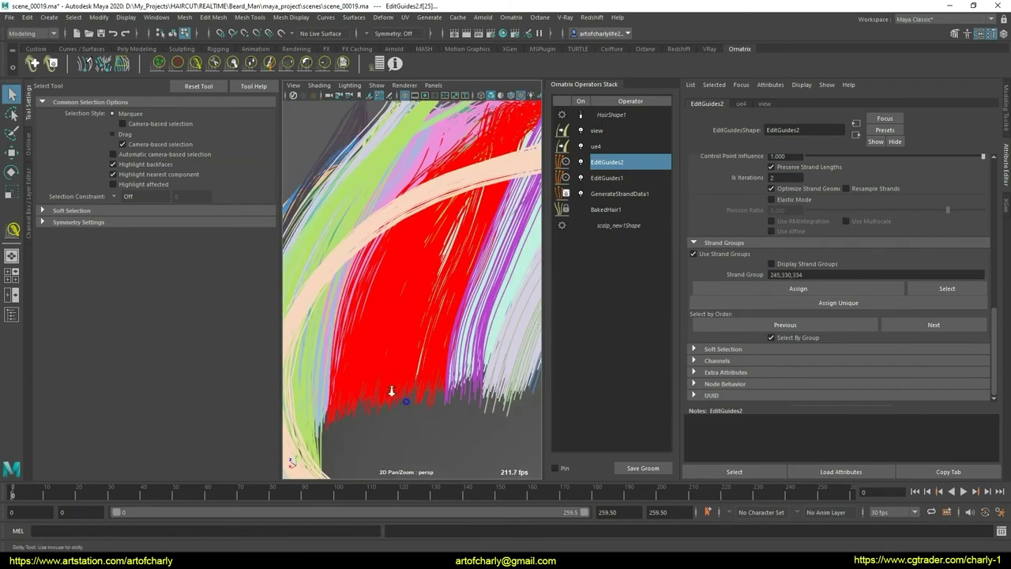
{"action": "key", "text": "ctrl+shift+i"}
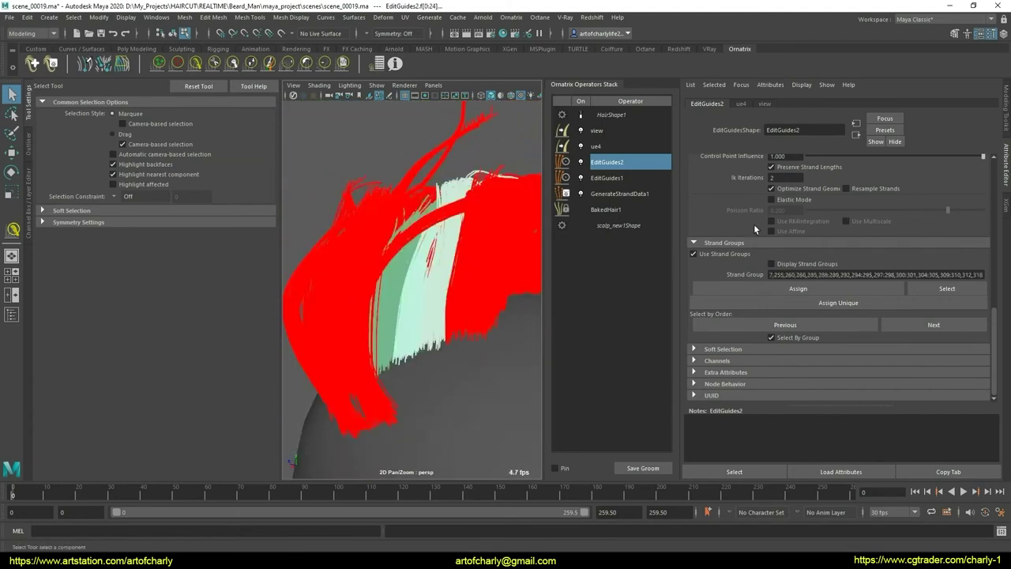
{"action": "left_click_drag", "start_coordinate": [993, 345], "coordinate": [993, 273]}
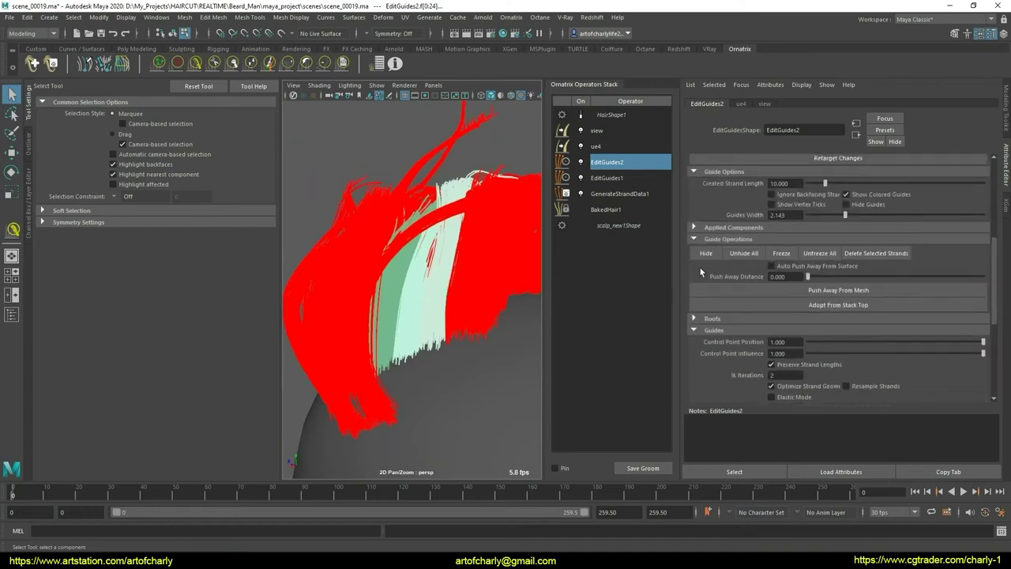
{"action": "left_click", "coordinate": [466, 345]}
{"action": "mouse_move", "coordinate": [466, 345]}
{"action": "left_mouse_down", "text": "alt"}
{"action": "mouse_move", "coordinate": [462, 300]}
{"action": "mouse_move", "coordinate": [479, 335]}
{"action": "mouse_move", "coordinate": [422, 287]}
{"action": "mouse_move", "coordinate": [725, 254]}
{"action": "left_mouse_up", "text": "alt"}
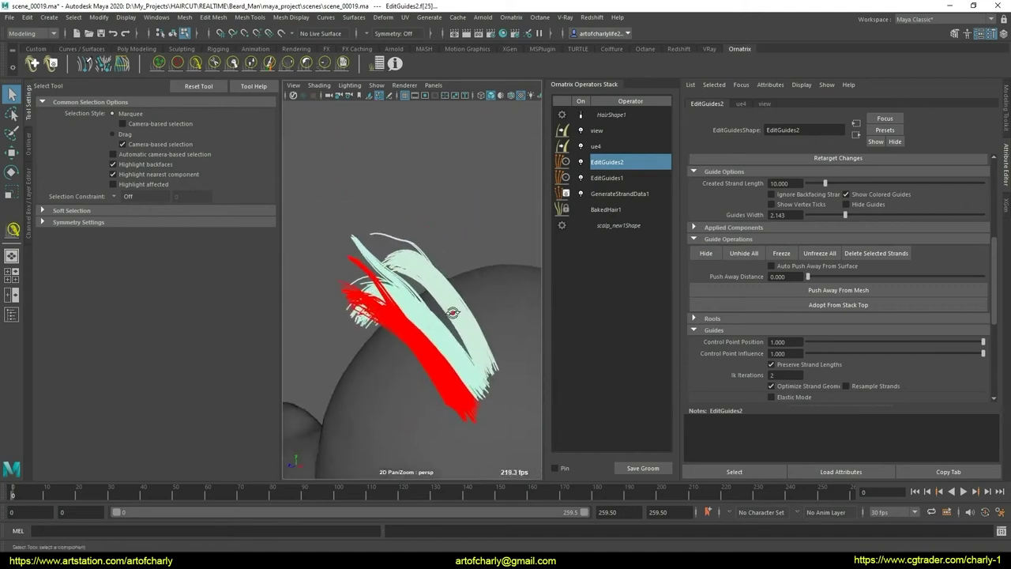
Step: Re-comb the visible guides into a smoother arch over the scalp with the User and Comb brushes
{"action": "left_click_drag", "start_coordinate": [1000, 266], "coordinate": [986, 325]}
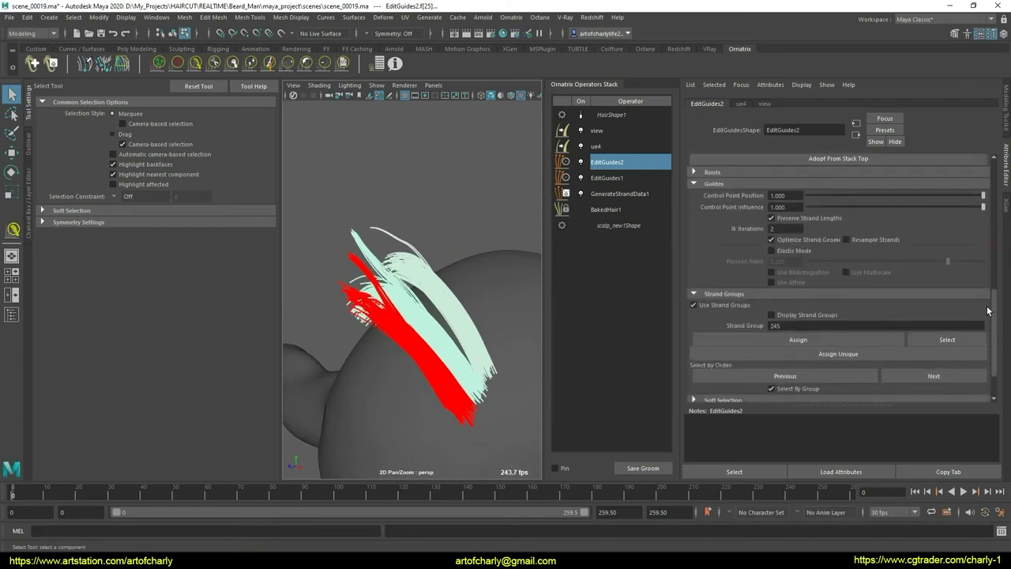
{"action": "mouse_move", "coordinate": [455, 369]}
{"action": "left_mouse_down", "text": "alt"}
{"action": "mouse_move", "coordinate": [519, 295]}
{"action": "mouse_move", "coordinate": [469, 291]}
{"action": "left_mouse_up", "text": "alt"}
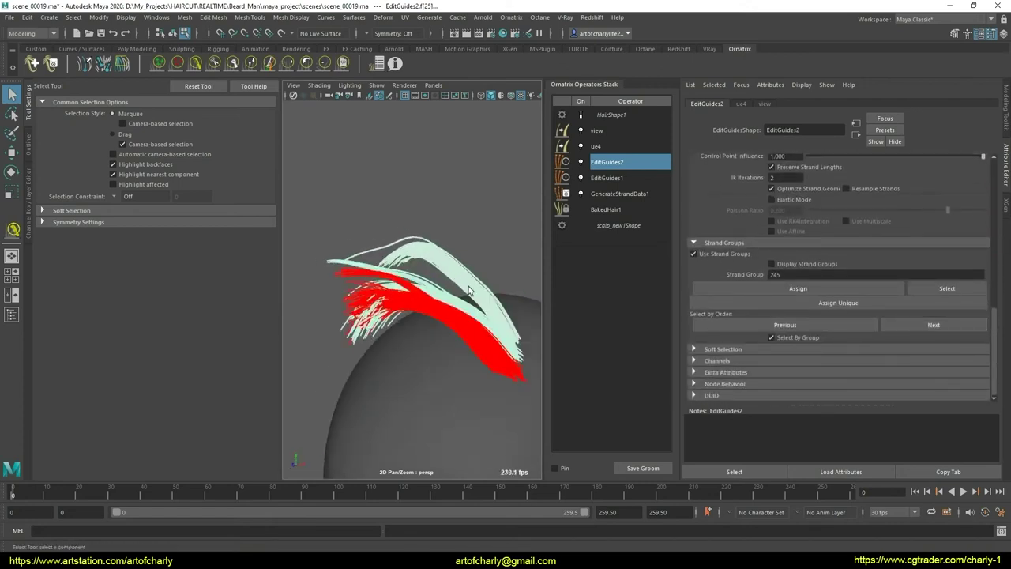
{"action": "left_click", "coordinate": [343, 66]}
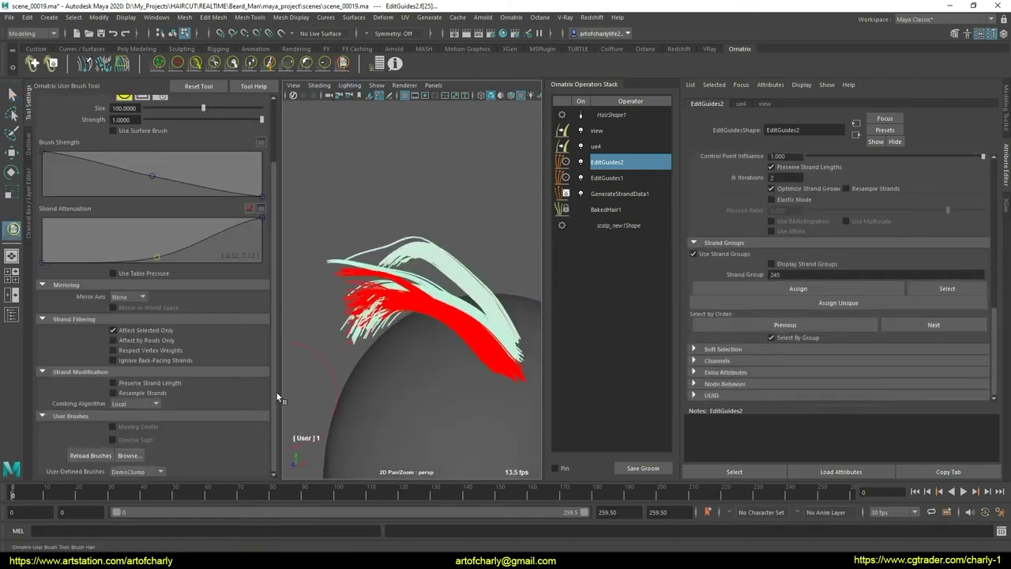
{"action": "left_click_drag", "start_coordinate": [318, 338], "coordinate": [387, 314], "text": "alt"}
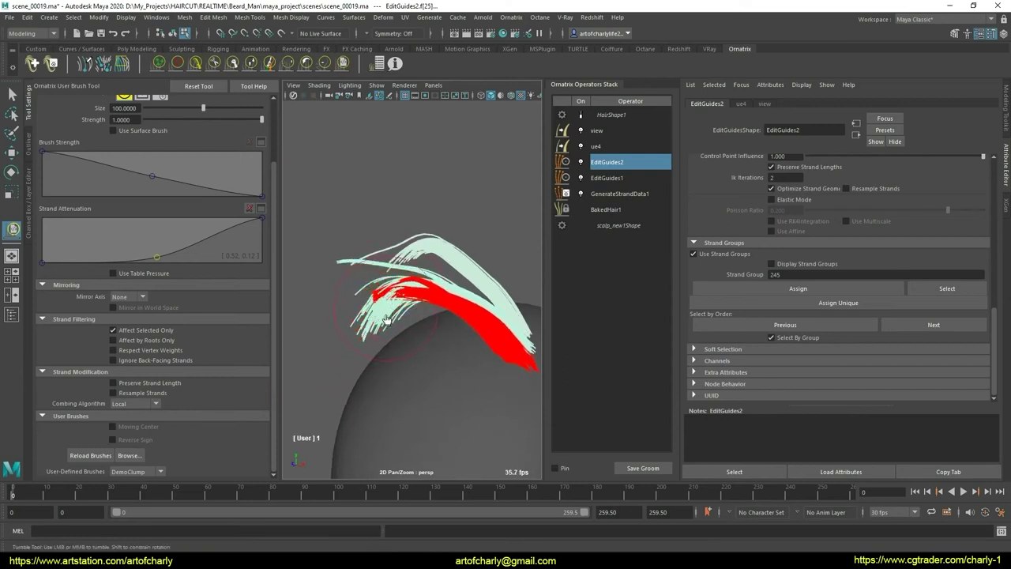
{"action": "left_click", "coordinate": [192, 66]}
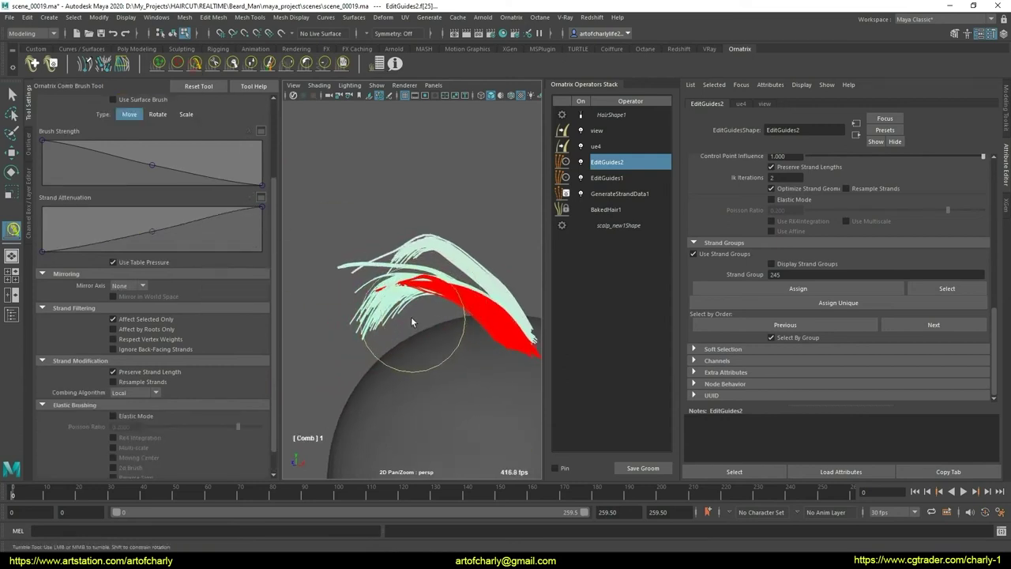
{"action": "mouse_move", "coordinate": [400, 319]}
{"action": "left_mouse_down", "text": "alt"}
{"action": "mouse_move", "coordinate": [431, 313]}
{"action": "mouse_move", "coordinate": [434, 326]}
{"action": "mouse_move", "coordinate": [448, 326]}
{"action": "left_mouse_up", "text": "alt"}
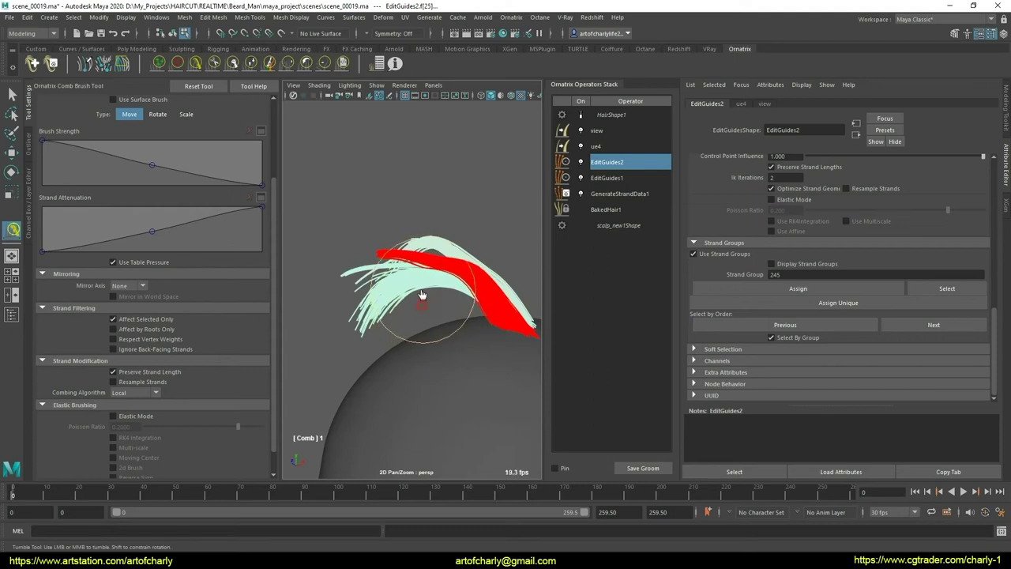
{"action": "mouse_move", "coordinate": [421, 294]}
{"action": "left_mouse_down", "text": "alt"}
{"action": "mouse_move", "coordinate": [334, 339]}
{"action": "mouse_move", "coordinate": [445, 377]}
{"action": "mouse_move", "coordinate": [429, 282]}
{"action": "left_mouse_up", "text": "alt"}
{"action": "right_click_drag", "start_coordinate": [429, 282], "coordinate": [409, 378], "text": "alt"}
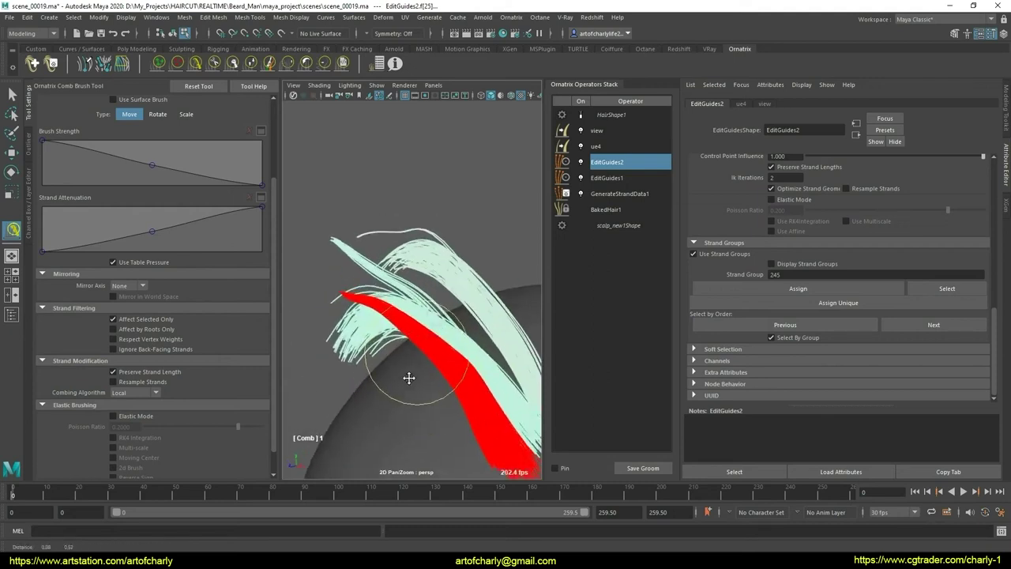
{"action": "mouse_move", "coordinate": [409, 377]}
{"action": "left_mouse_down", "text": "alt"}
{"action": "mouse_move", "coordinate": [463, 368]}
{"action": "mouse_move", "coordinate": [333, 316]}
{"action": "mouse_move", "coordinate": [399, 354]}
{"action": "mouse_move", "coordinate": [443, 332]}
{"action": "mouse_move", "coordinate": [361, 293]}
{"action": "left_mouse_up", "text": "alt"}
Step: Select strand group 334, then a single guide strand on its own
{"action": "key", "text": "q"}
{"action": "left_click", "coordinate": [357, 316]}
{"action": "left_click", "coordinate": [446, 307]}
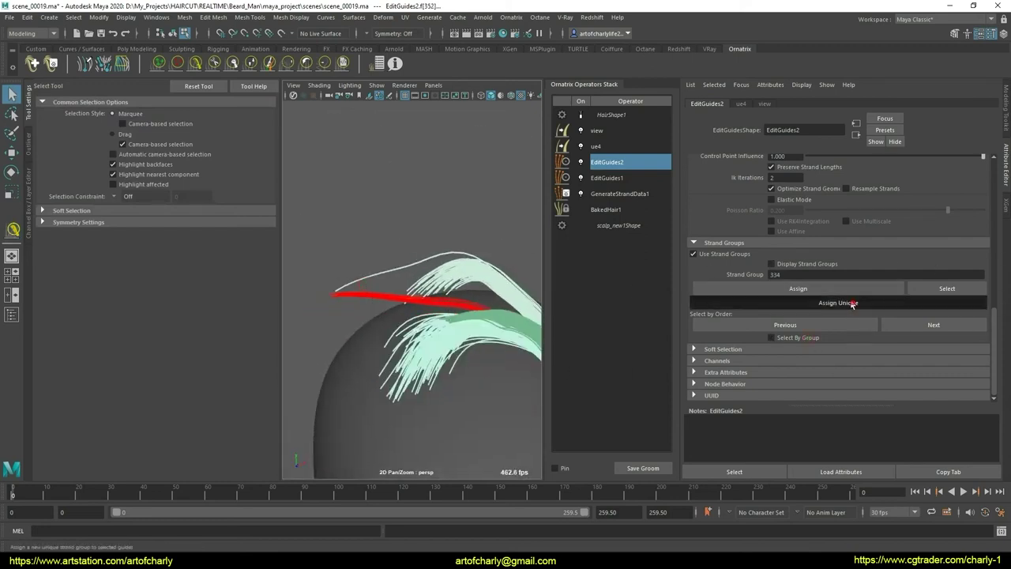
Step: Move the selected strand into its own new strand group
{"action": "left_click", "coordinate": [852, 303]}
{"action": "left_click_drag", "start_coordinate": [442, 332], "coordinate": [417, 370], "text": "alt"}
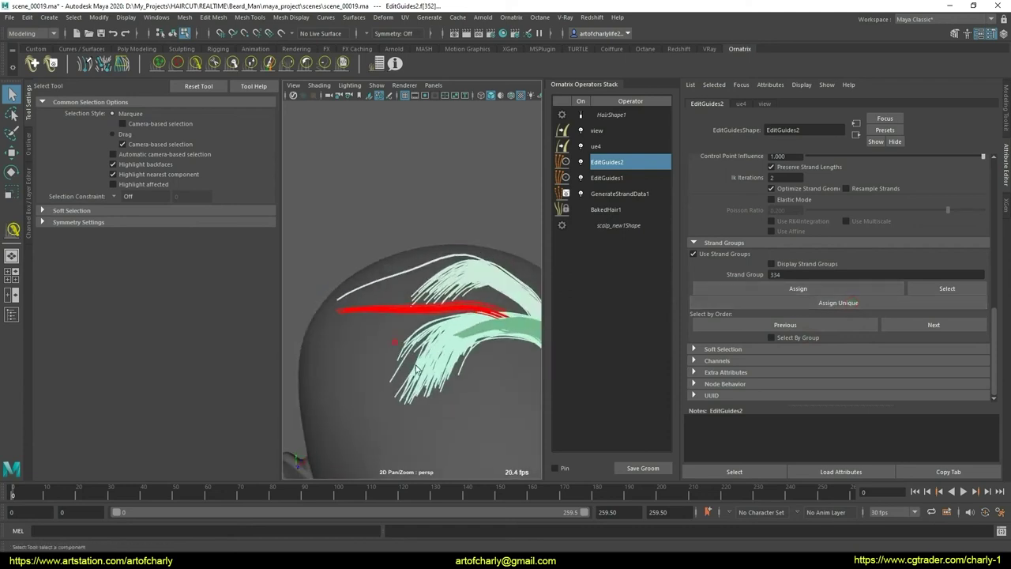
{"action": "left_click_drag", "start_coordinate": [479, 406], "coordinate": [463, 384], "text": "alt"}
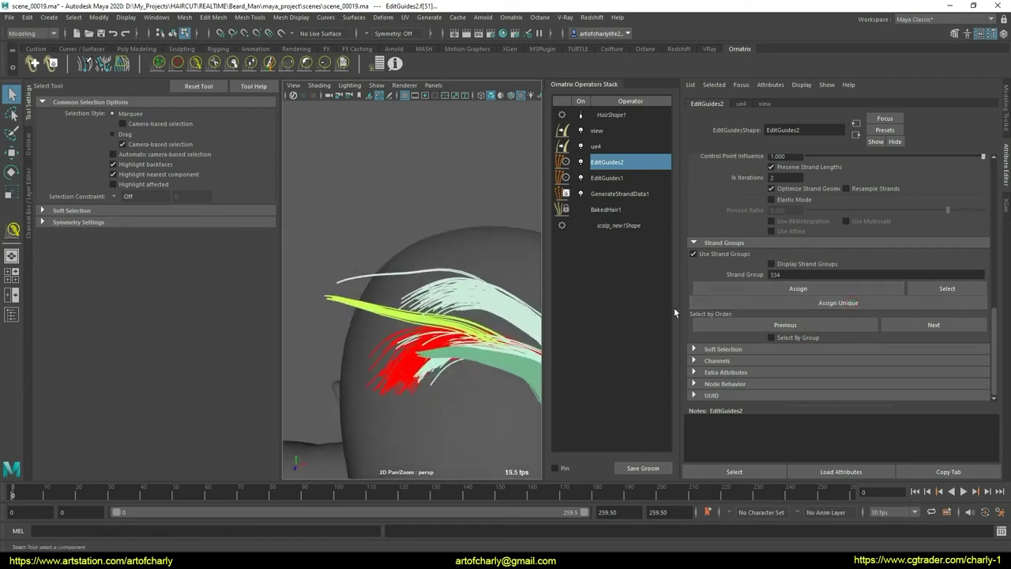
{"action": "left_click_drag", "start_coordinate": [448, 389], "coordinate": [384, 283], "text": "alt"}
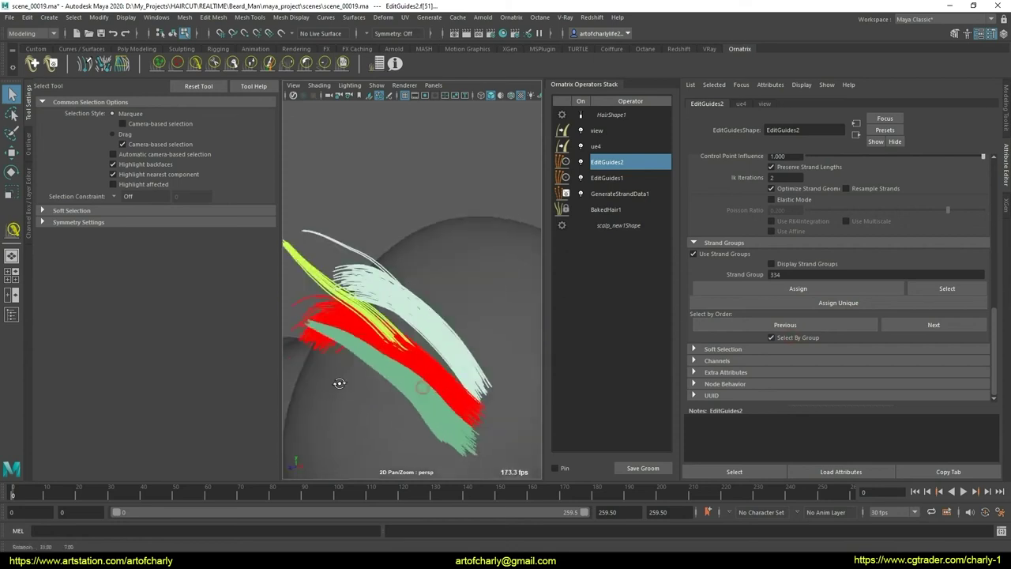
Step: Comb the crown strands upward with the Ornatrix Comb Brush
{"action": "left_click", "coordinate": [197, 66]}
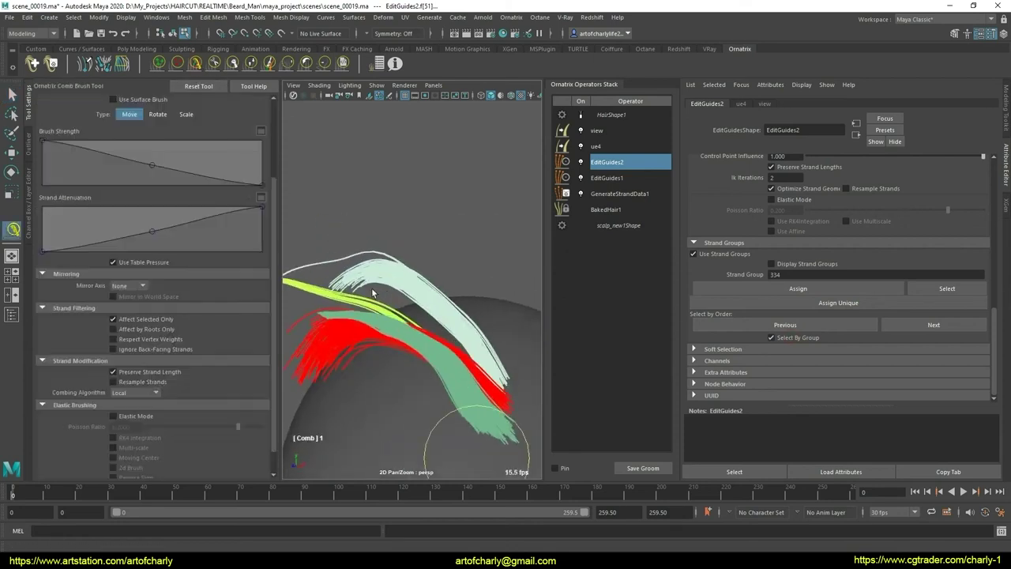
{"action": "mouse_move", "coordinate": [400, 349]}
{"action": "left_mouse_down", "text": "alt"}
{"action": "mouse_move", "coordinate": [411, 361]}
{"action": "mouse_move", "coordinate": [403, 329]}
{"action": "mouse_move", "coordinate": [392, 333]}
{"action": "left_mouse_up", "text": "alt"}
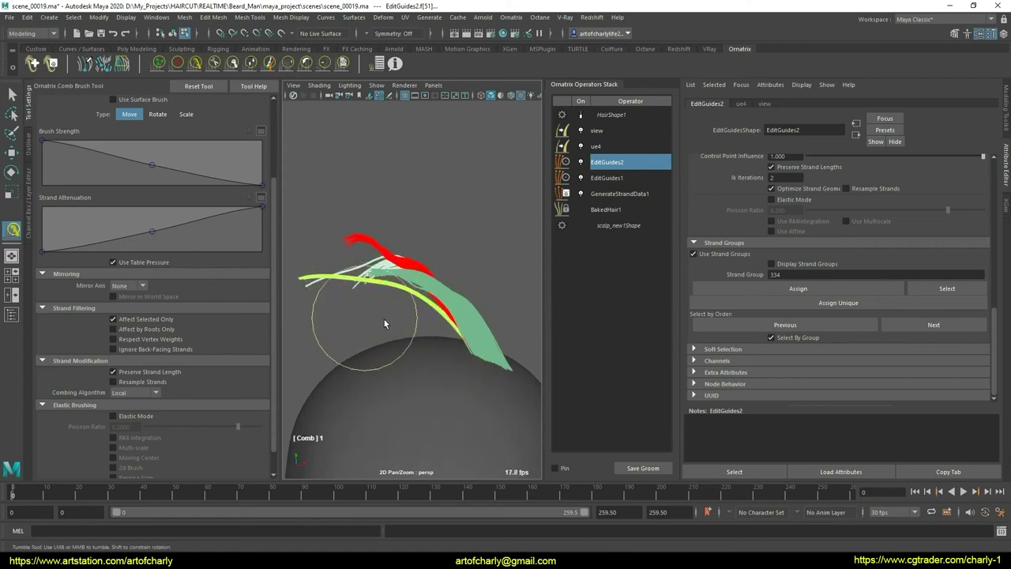
{"action": "mouse_move", "coordinate": [384, 320]}
{"action": "left_mouse_down", "text": "alt"}
{"action": "mouse_move", "coordinate": [339, 367]}
{"action": "mouse_move", "coordinate": [339, 356]}
{"action": "mouse_move", "coordinate": [411, 305]}
{"action": "left_mouse_up", "text": "alt"}
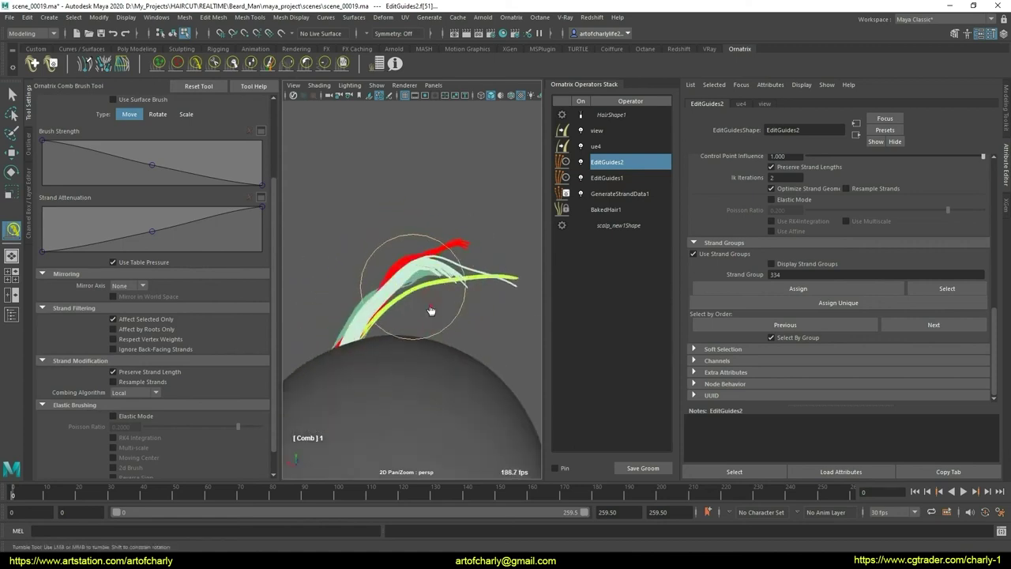
{"action": "mouse_move", "coordinate": [393, 345]}
{"action": "left_mouse_down", "text": "alt"}
{"action": "mouse_move", "coordinate": [409, 337]}
{"action": "mouse_move", "coordinate": [402, 327]}
{"action": "left_mouse_up", "text": "alt"}
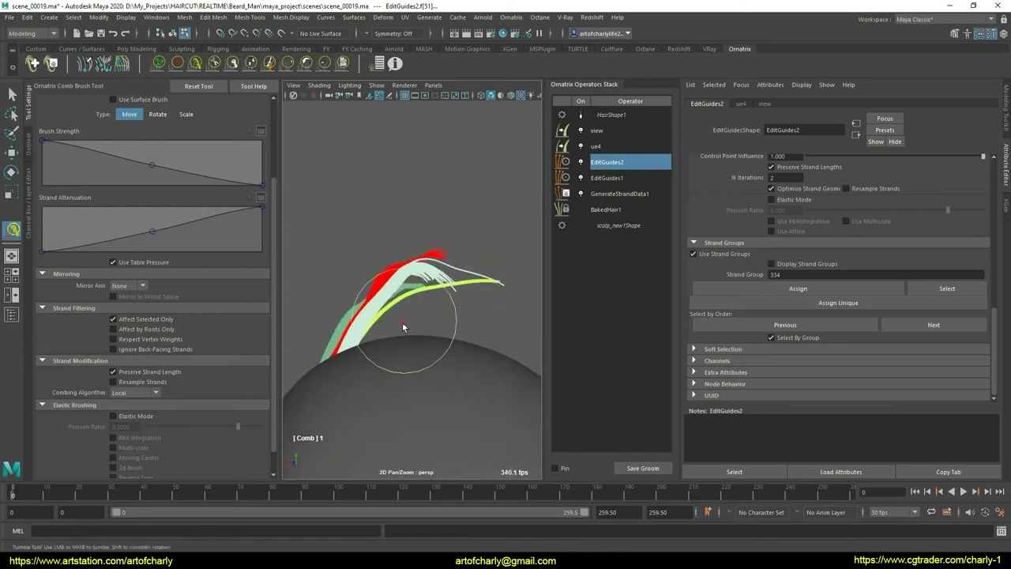
{"action": "mouse_move", "coordinate": [373, 358]}
{"action": "left_mouse_down", "text": "alt"}
{"action": "mouse_move", "coordinate": [372, 316]}
{"action": "mouse_move", "coordinate": [513, 343]}
{"action": "mouse_move", "coordinate": [413, 339]}
{"action": "mouse_move", "coordinate": [339, 316]}
{"action": "mouse_move", "coordinate": [338, 272]}
{"action": "left_mouse_up", "text": "alt"}
{"action": "key", "text": "q"}
{"action": "scroll", "coordinate": [451, 352], "scroll_direction": "up", "scroll_amount": 3}
{"action": "scroll", "coordinate": [421, 294], "scroll_direction": "up", "scroll_amount": 2}
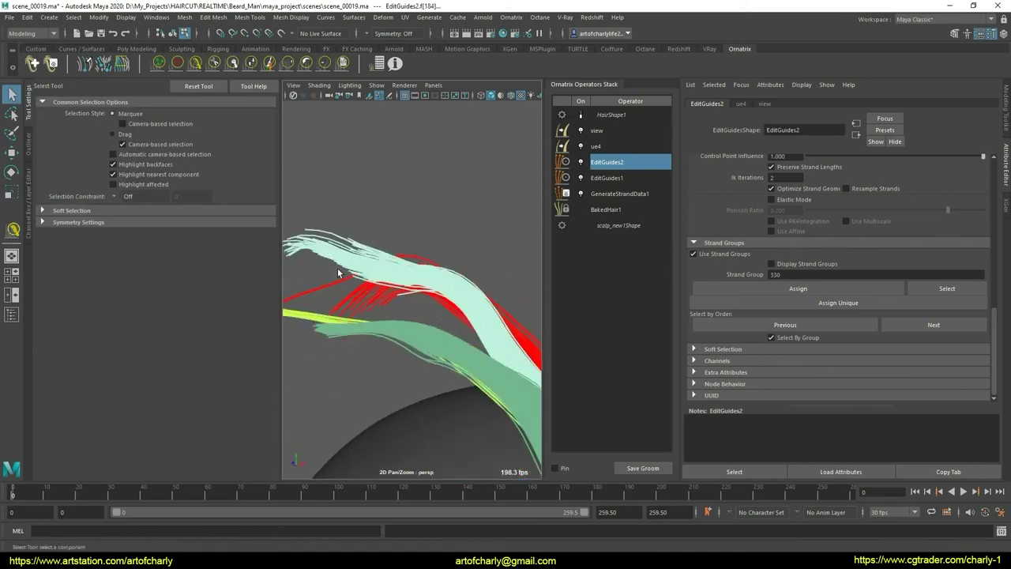
Step: Comb and smooth the crown strands so they rise cleanly from the head
{"action": "left_click", "coordinate": [196, 65]}
{"action": "left_click_drag", "start_coordinate": [361, 339], "coordinate": [434, 332], "text": "alt"}
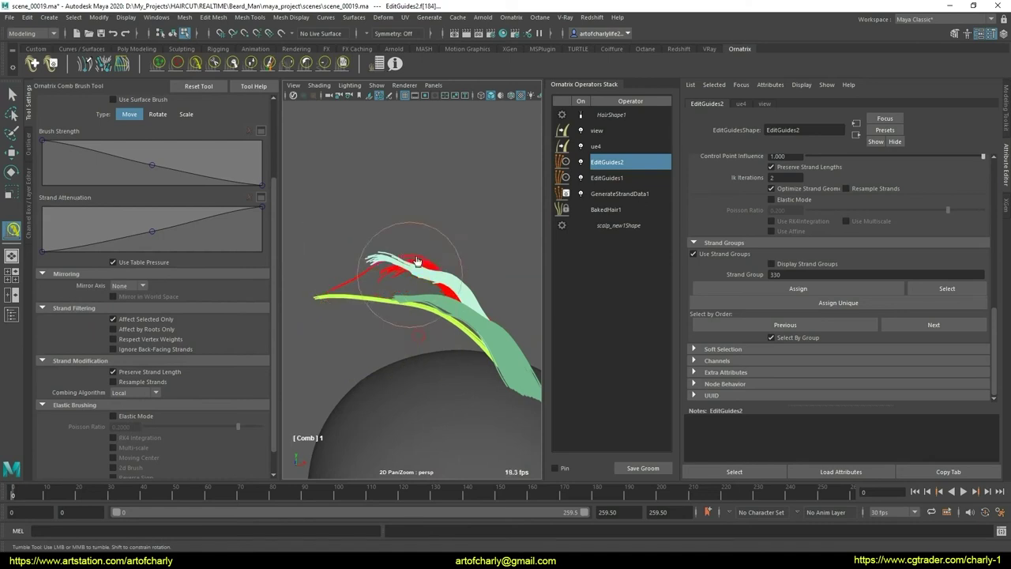
{"action": "mouse_move", "coordinate": [388, 273]}
{"action": "left_mouse_down", "text": "alt"}
{"action": "mouse_move", "coordinate": [339, 316]}
{"action": "mouse_move", "coordinate": [356, 356]}
{"action": "left_mouse_up", "text": "alt"}
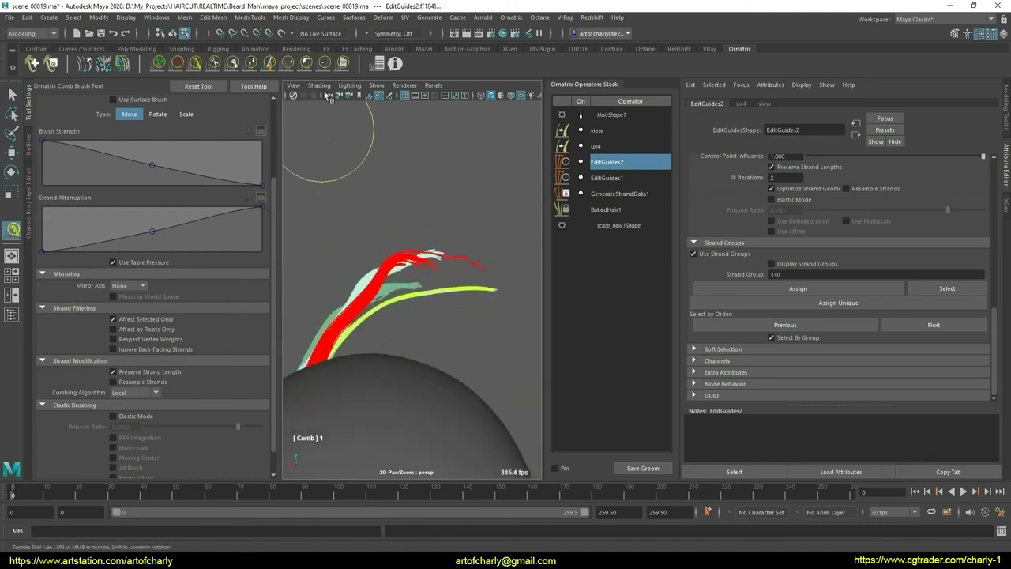
{"action": "left_click", "coordinate": [338, 65]}
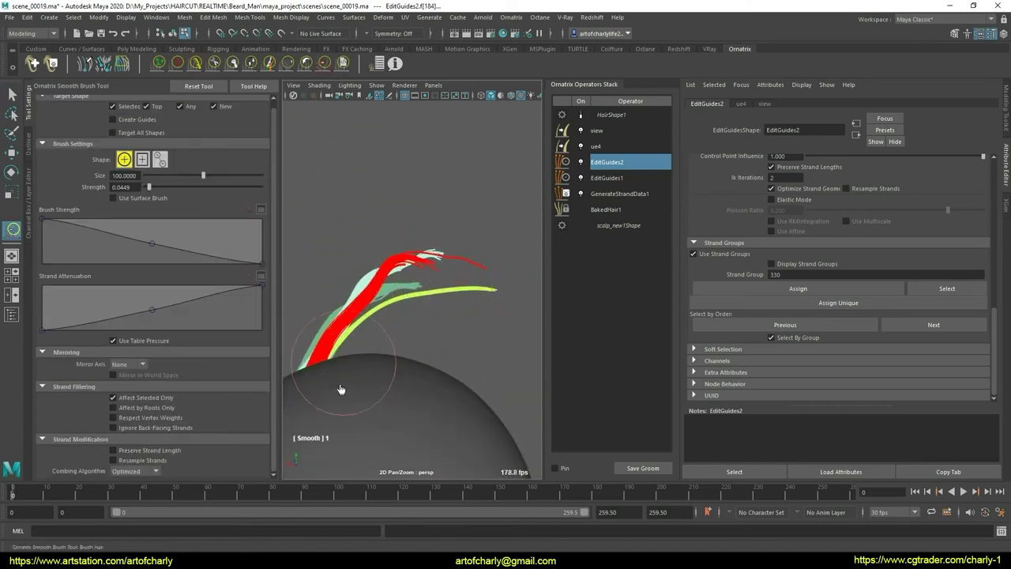
{"action": "mouse_move", "coordinate": [426, 289]}
{"action": "left_mouse_down", "text": "alt"}
{"action": "mouse_move", "coordinate": [465, 351]}
{"action": "mouse_move", "coordinate": [442, 332]}
{"action": "mouse_move", "coordinate": [347, 304]}
{"action": "left_mouse_up", "text": "alt"}
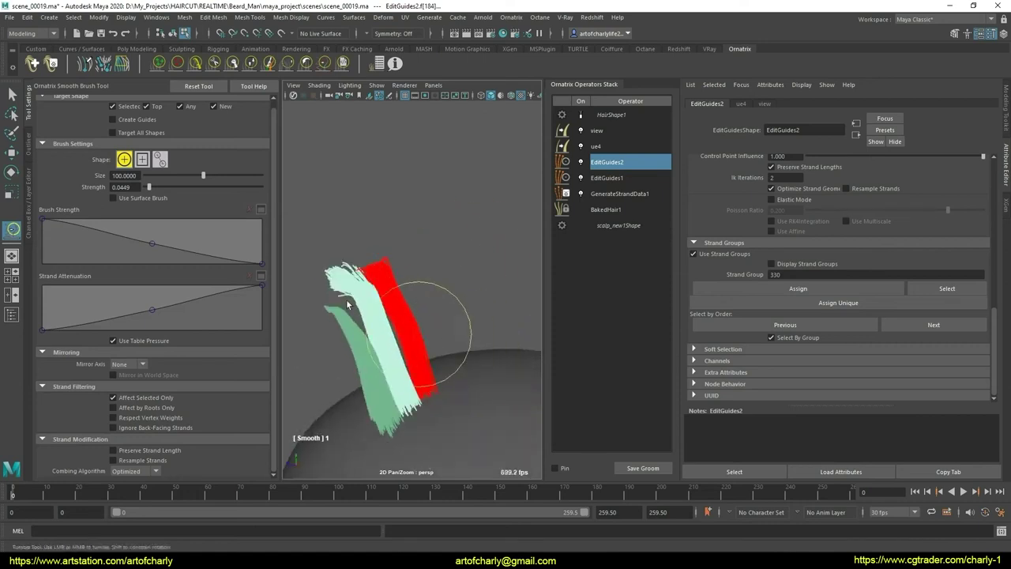
{"action": "left_click", "coordinate": [196, 65]}
{"action": "mouse_move", "coordinate": [355, 253]}
{"action": "left_mouse_down", "text": "alt"}
{"action": "mouse_move", "coordinate": [436, 335]}
{"action": "mouse_move", "coordinate": [407, 305]}
{"action": "mouse_move", "coordinate": [474, 338]}
{"action": "mouse_move", "coordinate": [371, 292]}
{"action": "left_mouse_up", "text": "alt"}
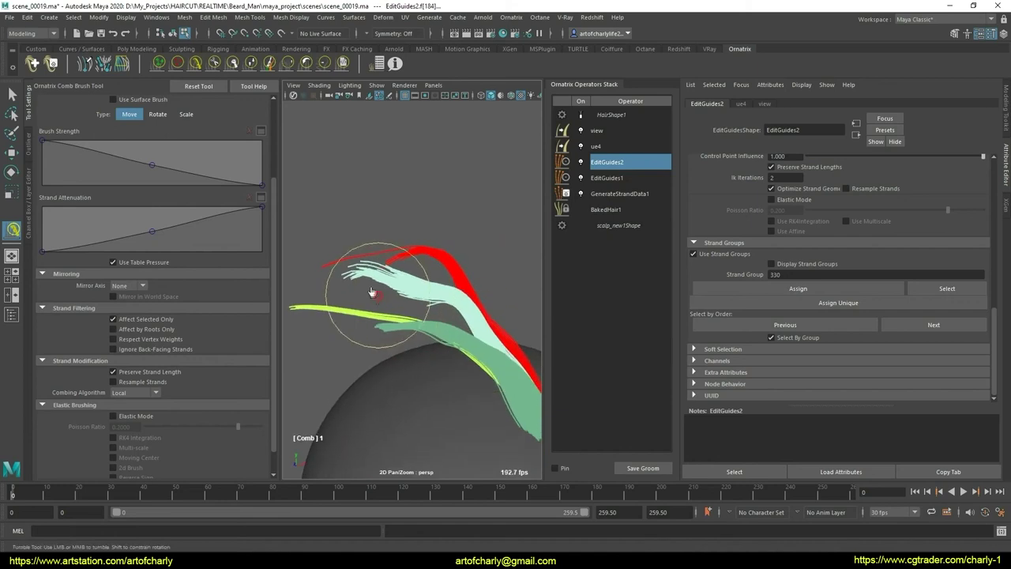
{"action": "mouse_move", "coordinate": [412, 345]}
{"action": "left_mouse_down", "text": "alt"}
{"action": "mouse_move", "coordinate": [352, 340]}
{"action": "mouse_move", "coordinate": [297, 149]}
{"action": "left_mouse_up", "text": "alt"}
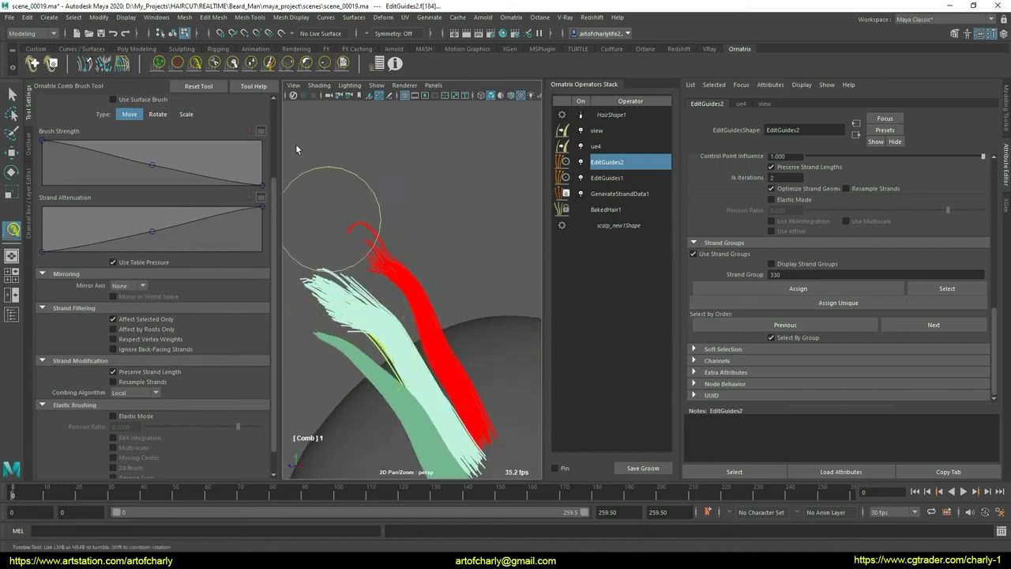
Step: Trim the strand tips with the Cut brush and shape them upright with the User brush
{"action": "left_click", "coordinate": [216, 64]}
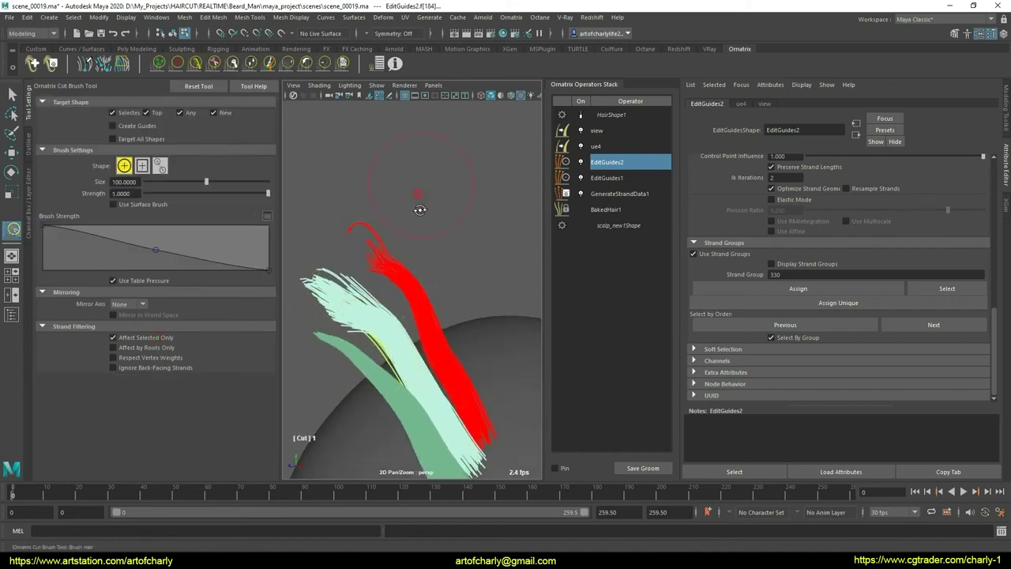
{"action": "left_click_drag", "start_coordinate": [419, 209], "coordinate": [409, 218], "text": "alt"}
{"action": "mouse_move", "coordinate": [324, 245]}
{"action": "left_mouse_down", "text": "alt"}
{"action": "mouse_move", "coordinate": [427, 222]}
{"action": "mouse_move", "coordinate": [378, 142]}
{"action": "left_mouse_up", "text": "alt"}
{"action": "left_click", "coordinate": [343, 62]}
{"action": "mouse_move", "coordinate": [371, 268]}
{"action": "left_mouse_down", "text": "alt"}
{"action": "mouse_move", "coordinate": [389, 286]}
{"action": "mouse_move", "coordinate": [377, 308]}
{"action": "left_mouse_up", "text": "alt"}
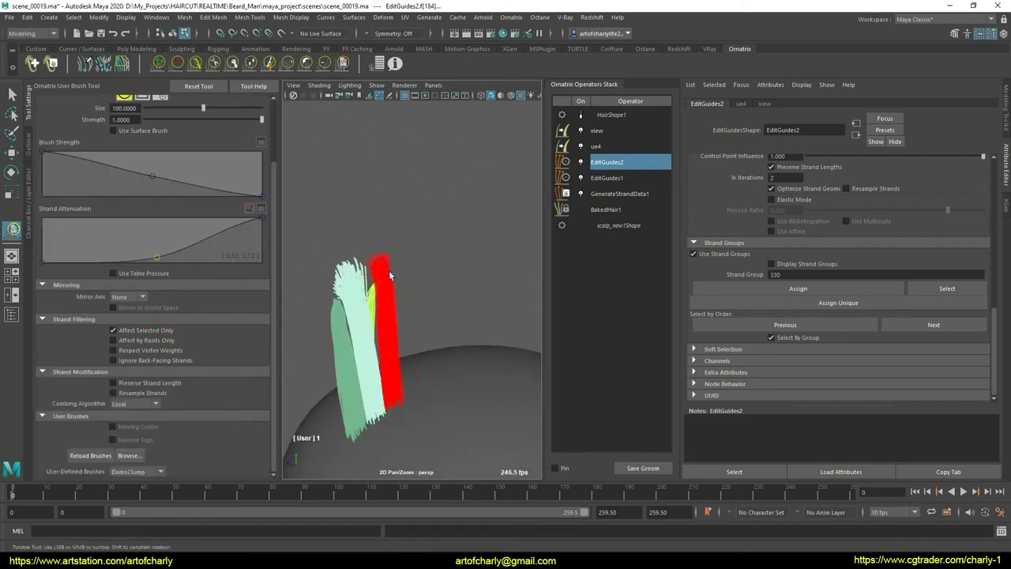
{"action": "left_click_drag", "start_coordinate": [410, 247], "coordinate": [438, 253], "text": "alt"}
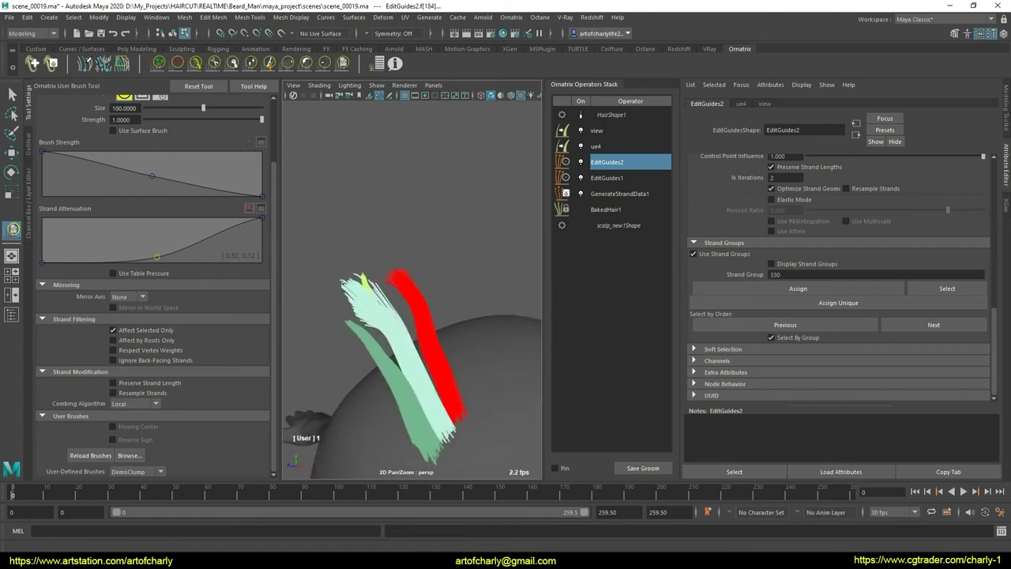
{"action": "mouse_move", "coordinate": [444, 300]}
{"action": "left_mouse_down", "text": "alt"}
{"action": "mouse_move", "coordinate": [470, 335]}
{"action": "mouse_move", "coordinate": [377, 290]}
{"action": "mouse_move", "coordinate": [465, 314]}
{"action": "mouse_move", "coordinate": [421, 322]}
{"action": "left_mouse_up", "text": "alt"}
{"action": "key", "text": "q"}
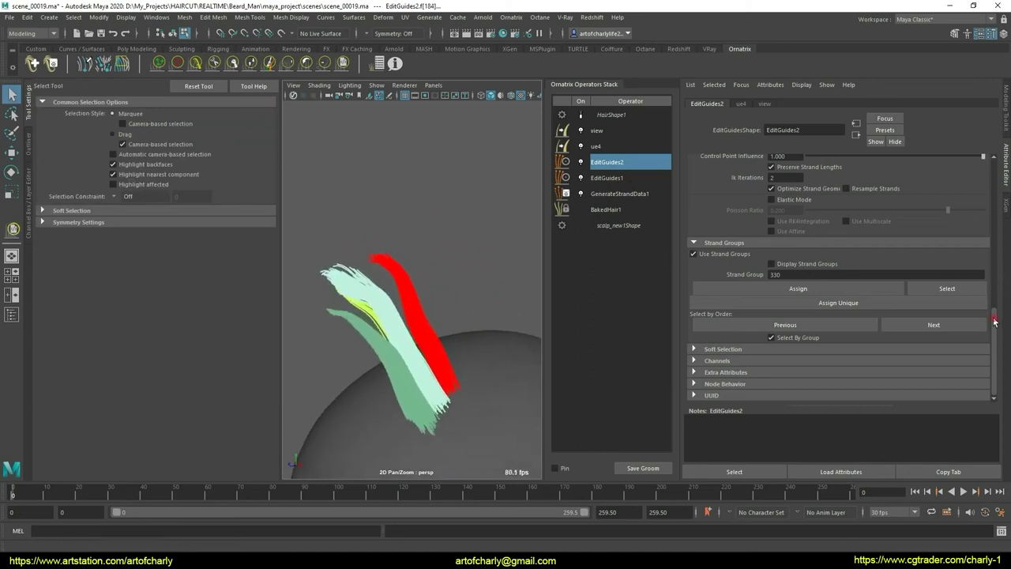
{"action": "scroll", "coordinate": [755, 227], "scroll_direction": "up", "scroll_amount": 5}
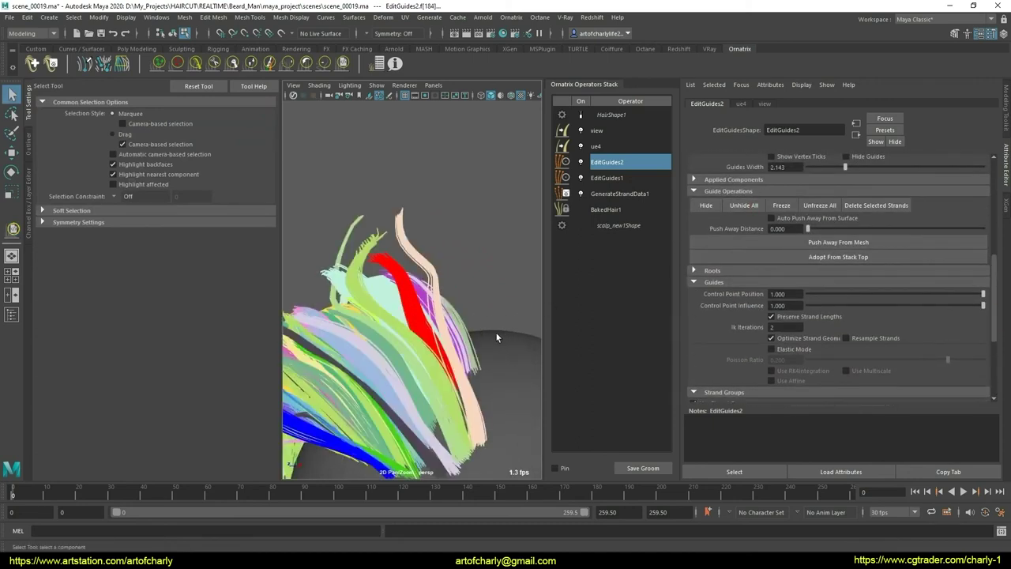
Step: Unhide all guide groups, orbit around the head, and pick a strand group at the back
{"action": "mouse_move", "coordinate": [426, 316]}
{"action": "left_mouse_down", "text": "alt"}
{"action": "mouse_move", "coordinate": [543, 296]}
{"action": "mouse_move", "coordinate": [462, 327]}
{"action": "left_mouse_up", "text": "alt"}
{"action": "scroll", "coordinate": [986, 280], "scroll_direction": "down", "scroll_amount": 3}
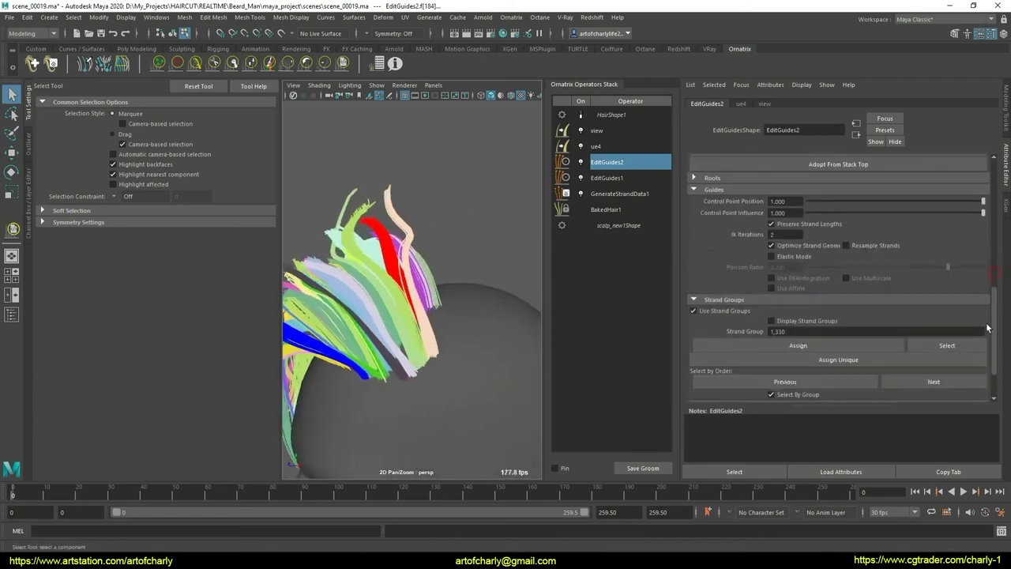
{"action": "scroll", "coordinate": [797, 338], "scroll_direction": "down", "scroll_amount": 2}
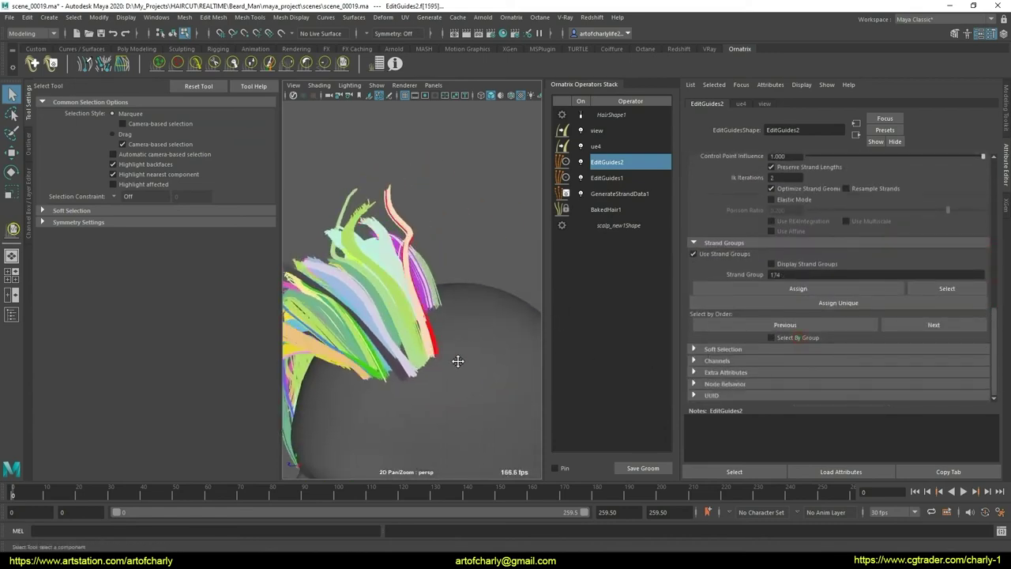
{"action": "mouse_move", "coordinate": [457, 361]}
{"action": "left_mouse_down", "text": "alt"}
{"action": "mouse_move", "coordinate": [544, 382]}
{"action": "mouse_move", "coordinate": [482, 319]}
{"action": "mouse_move", "coordinate": [480, 420]}
{"action": "mouse_move", "coordinate": [442, 412]}
{"action": "mouse_move", "coordinate": [466, 376]}
{"action": "mouse_move", "coordinate": [443, 380]}
{"action": "mouse_move", "coordinate": [501, 368]}
{"action": "left_mouse_up", "text": "alt"}
{"action": "right_click_drag", "start_coordinate": [501, 368], "coordinate": [488, 373], "text": "alt"}
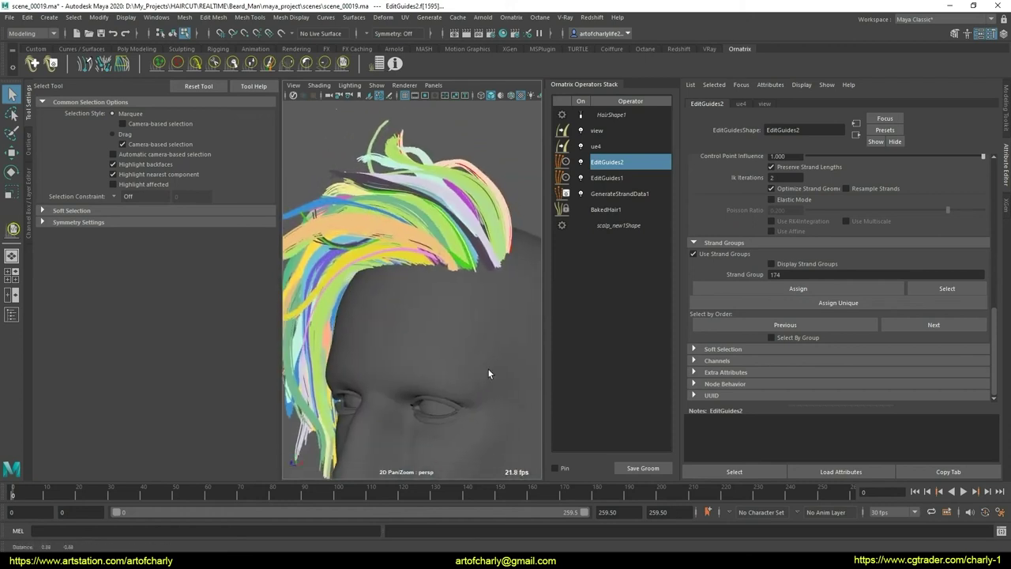
{"action": "left_click_drag", "start_coordinate": [488, 373], "coordinate": [498, 324], "text": "alt"}
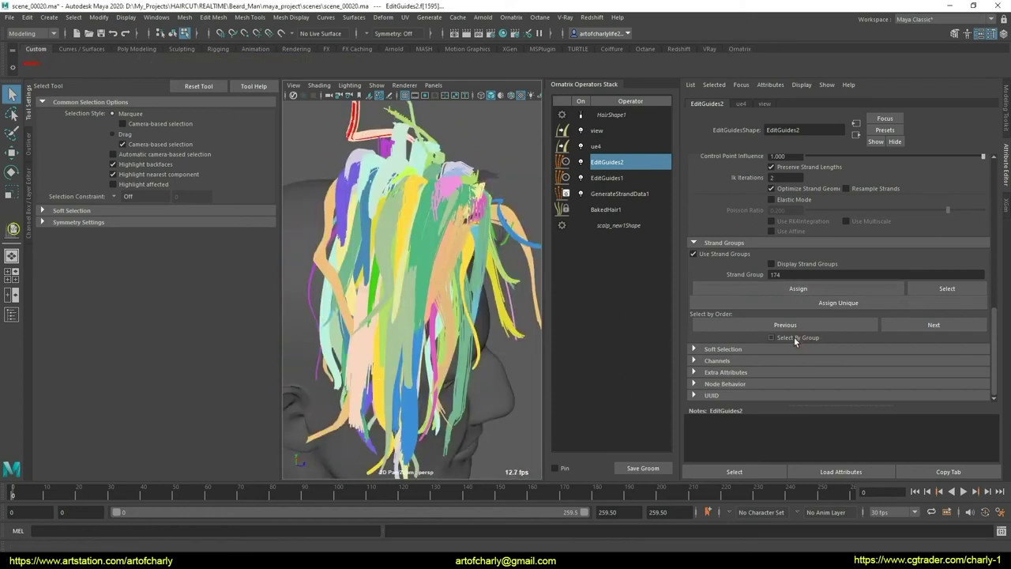
{"action": "scroll", "coordinate": [368, 284], "scroll_direction": "up", "scroll_amount": 5}
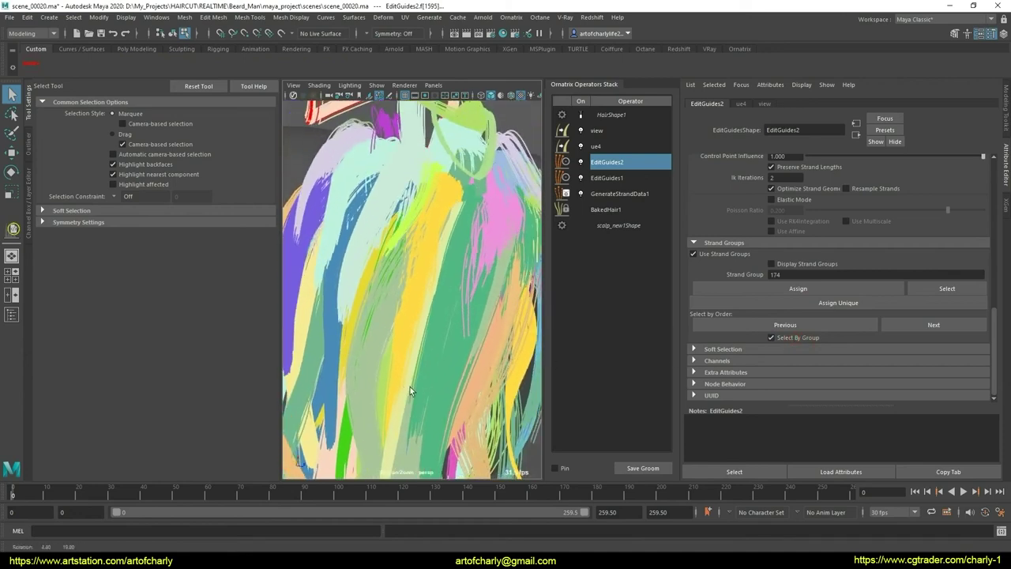
{"action": "left_click", "coordinate": [415, 322]}
Step: Pick a different strand group at the back and comb it with the Comb Brush
{"action": "left_click", "coordinate": [438, 332]}
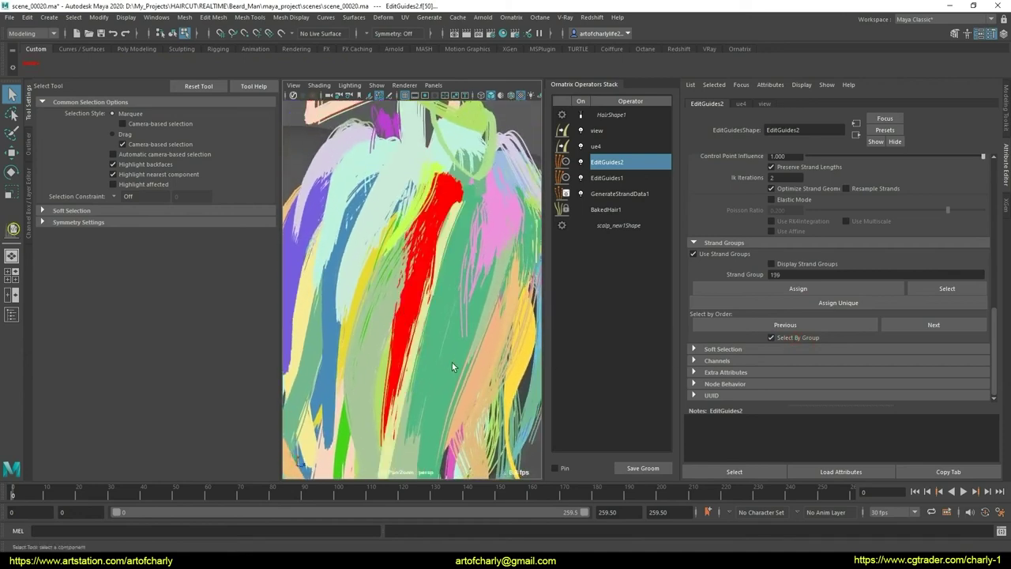
{"action": "scroll", "coordinate": [452, 294], "scroll_direction": "down", "scroll_amount": 5}
{"action": "left_click_drag", "start_coordinate": [472, 346], "coordinate": [463, 346], "text": "alt"}
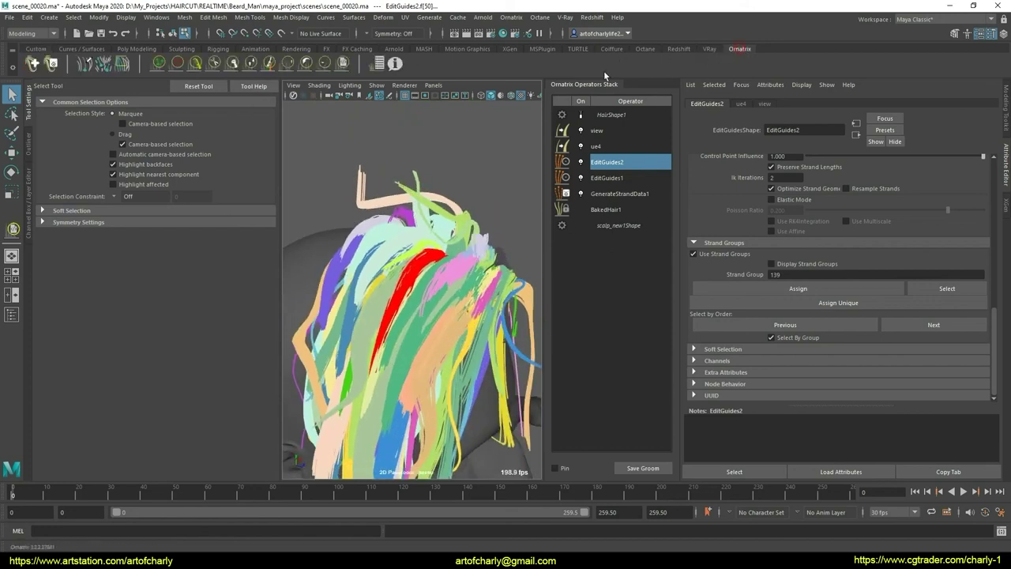
{"action": "left_click", "coordinate": [195, 64]}
{"action": "mouse_move", "coordinate": [411, 261]}
{"action": "left_mouse_down", "text": "alt"}
{"action": "mouse_move", "coordinate": [453, 258]}
{"action": "mouse_move", "coordinate": [364, 243]}
{"action": "left_mouse_up", "text": "alt"}
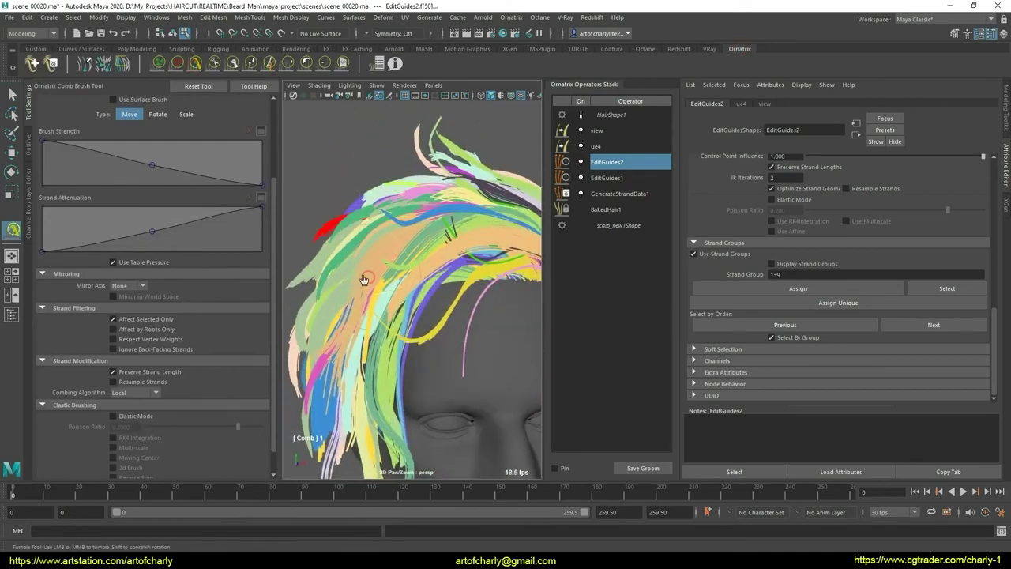
{"action": "mouse_move", "coordinate": [365, 279]}
{"action": "left_mouse_down", "text": "alt"}
{"action": "mouse_move", "coordinate": [423, 332]}
{"action": "mouse_move", "coordinate": [415, 301]}
{"action": "left_mouse_up", "text": "alt"}
{"action": "left_click_drag", "start_coordinate": [434, 361], "coordinate": [451, 326], "text": "alt"}
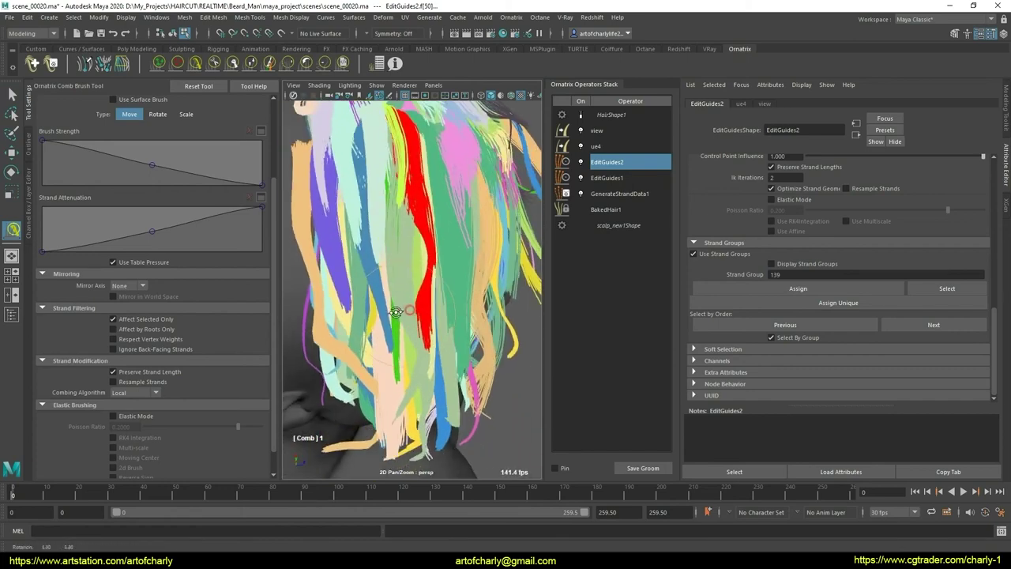
{"action": "left_click_drag", "start_coordinate": [419, 363], "coordinate": [389, 320], "text": "alt"}
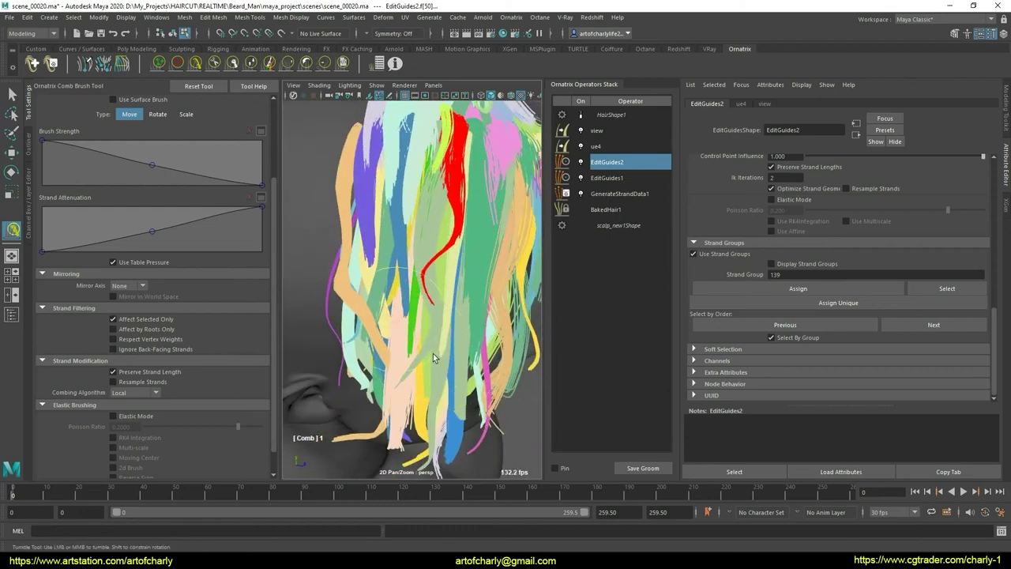
{"action": "mouse_move", "coordinate": [433, 357]}
{"action": "left_mouse_down", "text": "alt"}
{"action": "mouse_move", "coordinate": [417, 336]}
{"action": "mouse_move", "coordinate": [498, 289]}
{"action": "mouse_move", "coordinate": [508, 342]}
{"action": "mouse_move", "coordinate": [398, 312]}
{"action": "mouse_move", "coordinate": [409, 282]}
{"action": "mouse_move", "coordinate": [422, 361]}
{"action": "mouse_move", "coordinate": [453, 289]}
{"action": "mouse_move", "coordinate": [428, 335]}
{"action": "mouse_move", "coordinate": [429, 301]}
{"action": "mouse_move", "coordinate": [418, 350]}
{"action": "left_mouse_up", "text": "alt"}
Step: Preview the shaded blonde hair result, then return to the coloured guide display
{"action": "right_click_drag", "start_coordinate": [417, 350], "coordinate": [411, 309], "text": "alt"}
{"action": "mouse_move", "coordinate": [411, 309]}
{"action": "left_mouse_down", "text": "alt"}
{"action": "mouse_move", "coordinate": [427, 298]}
{"action": "mouse_move", "coordinate": [418, 327]}
{"action": "left_mouse_up", "text": "alt"}
{"action": "right_click_drag", "start_coordinate": [419, 327], "coordinate": [415, 329], "text": "alt"}
{"action": "left_click_drag", "start_coordinate": [416, 328], "coordinate": [412, 330], "text": "alt"}
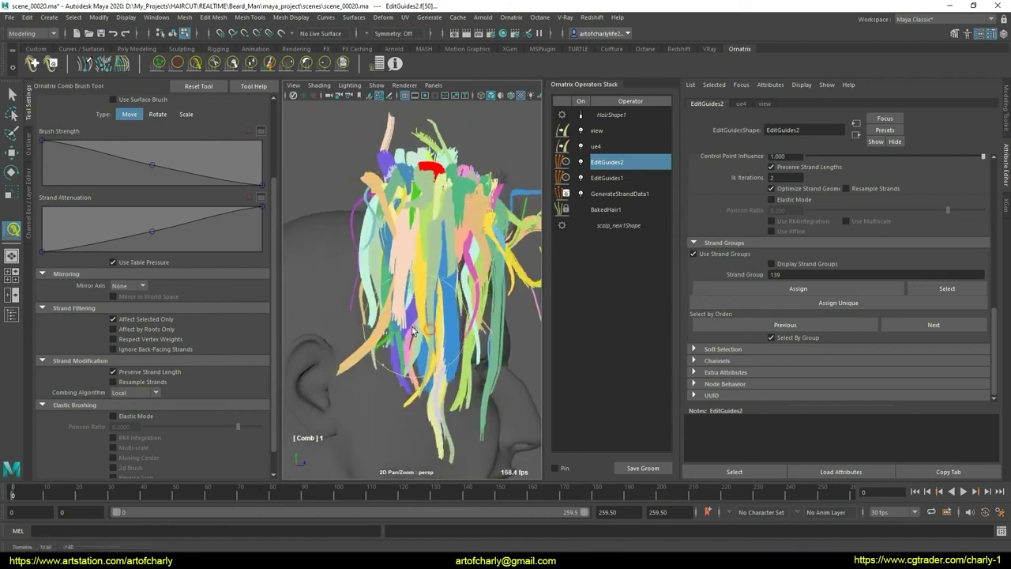
{"action": "right_click_drag", "start_coordinate": [412, 331], "coordinate": [546, 198], "text": "alt"}
{"action": "left_click", "coordinate": [607, 162]}
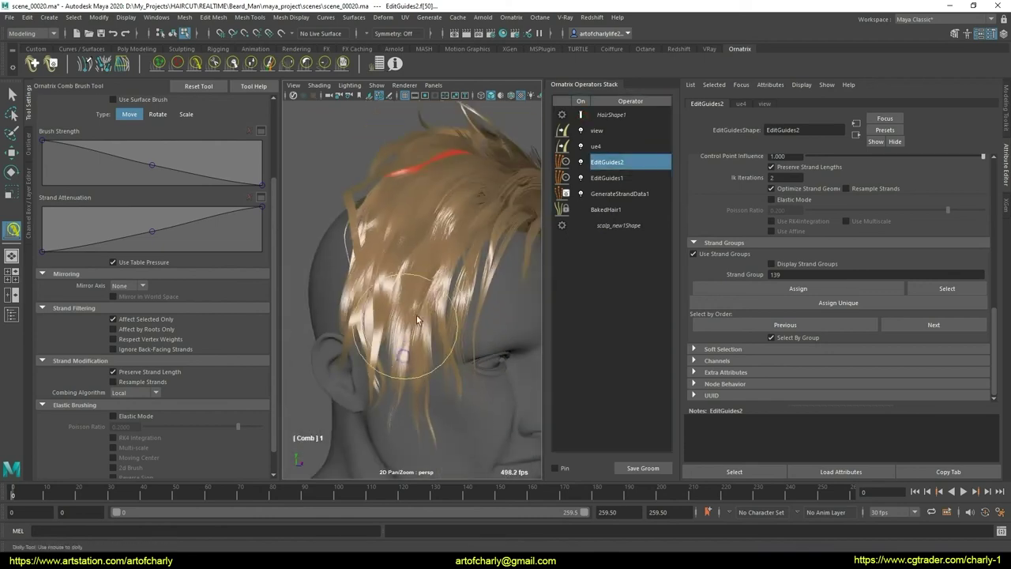
{"action": "mouse_move", "coordinate": [441, 201]}
{"action": "left_mouse_down", "text": "alt"}
{"action": "mouse_move", "coordinate": [374, 267]}
{"action": "mouse_move", "coordinate": [463, 271]}
{"action": "mouse_move", "coordinate": [395, 276]}
{"action": "mouse_move", "coordinate": [463, 258]}
{"action": "left_mouse_up", "text": "alt"}
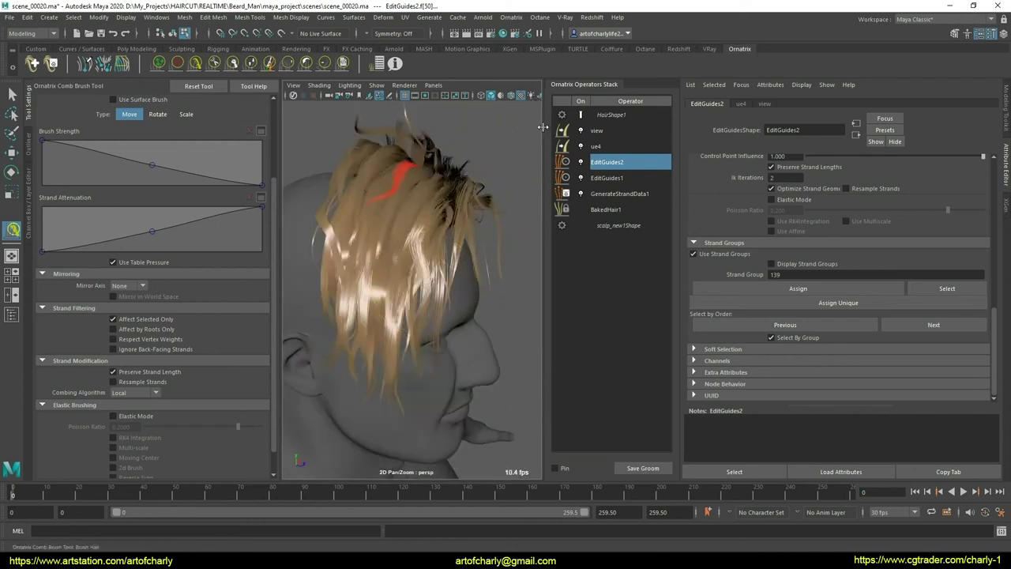
{"action": "left_click_drag", "start_coordinate": [562, 127], "coordinate": [573, 134]}
{"action": "mouse_move", "coordinate": [538, 105]}
{"action": "left_mouse_down", "text": "alt"}
{"action": "mouse_move", "coordinate": [521, 174]}
{"action": "mouse_move", "coordinate": [520, 159]}
{"action": "left_mouse_up", "text": "alt"}
{"action": "mouse_move", "coordinate": [484, 221]}
{"action": "left_mouse_down", "text": "alt"}
{"action": "mouse_move", "coordinate": [515, 219]}
{"action": "mouse_move", "coordinate": [474, 233]}
{"action": "mouse_move", "coordinate": [431, 225]}
{"action": "mouse_move", "coordinate": [417, 210]}
{"action": "mouse_move", "coordinate": [515, 220]}
{"action": "left_mouse_up", "text": "alt"}
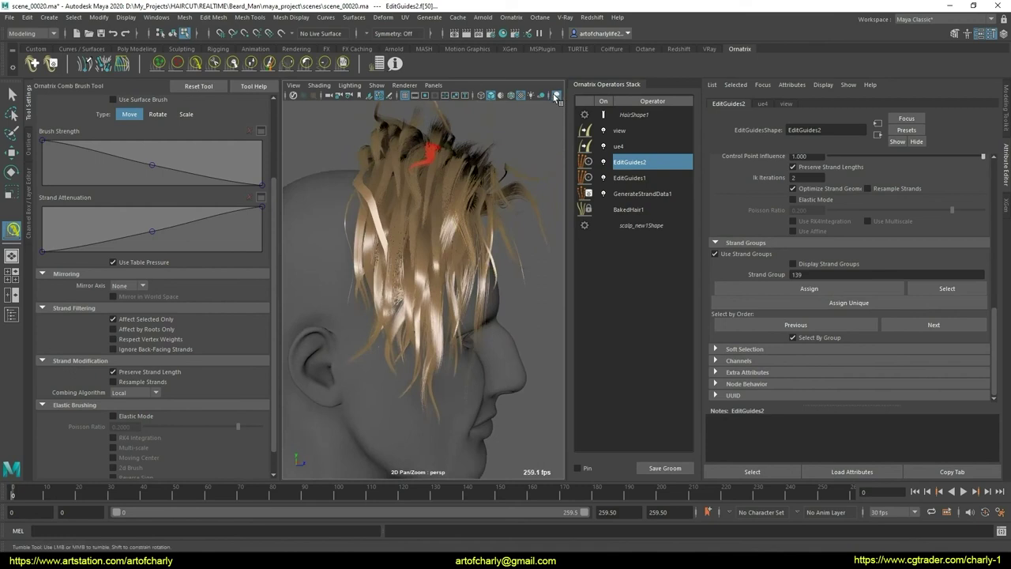
{"action": "left_click", "coordinate": [604, 115]}
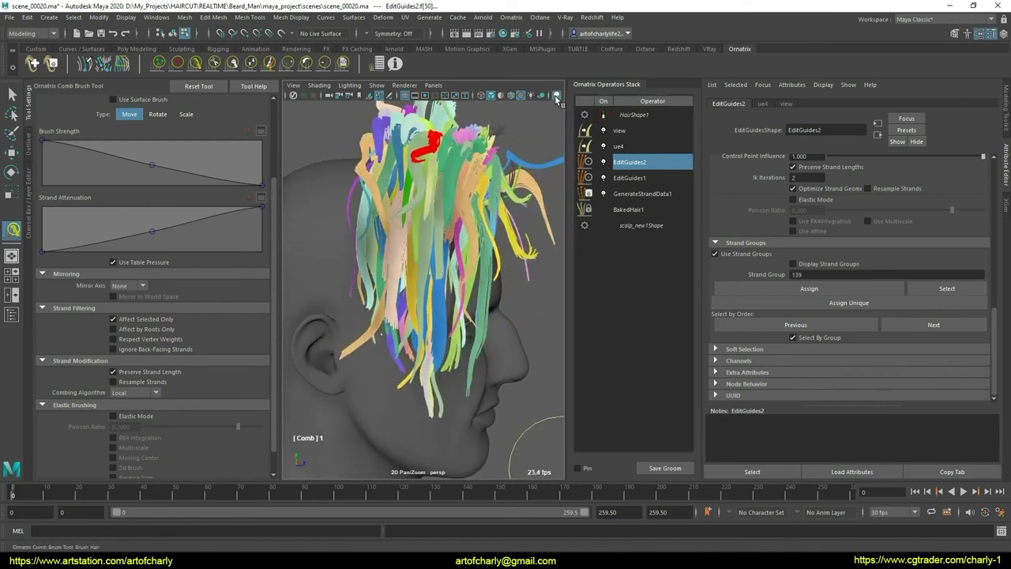
{"action": "mouse_move", "coordinate": [558, 105]}
{"action": "left_mouse_down", "text": "alt"}
{"action": "mouse_move", "coordinate": [493, 247]}
{"action": "mouse_move", "coordinate": [569, 107]}
{"action": "left_mouse_up", "text": "alt"}
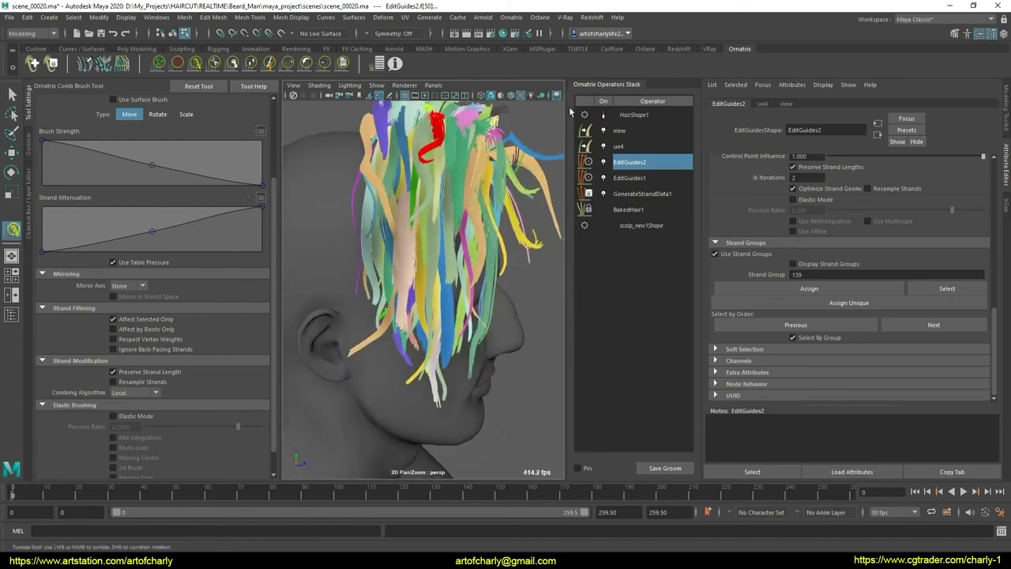
Step: Zoom in on the lower side strands of group 33 from a profile view
{"action": "scroll", "coordinate": [440, 273], "scroll_direction": "up", "scroll_amount": 3}
{"action": "scroll", "coordinate": [418, 259], "scroll_direction": "up", "scroll_amount": 3}
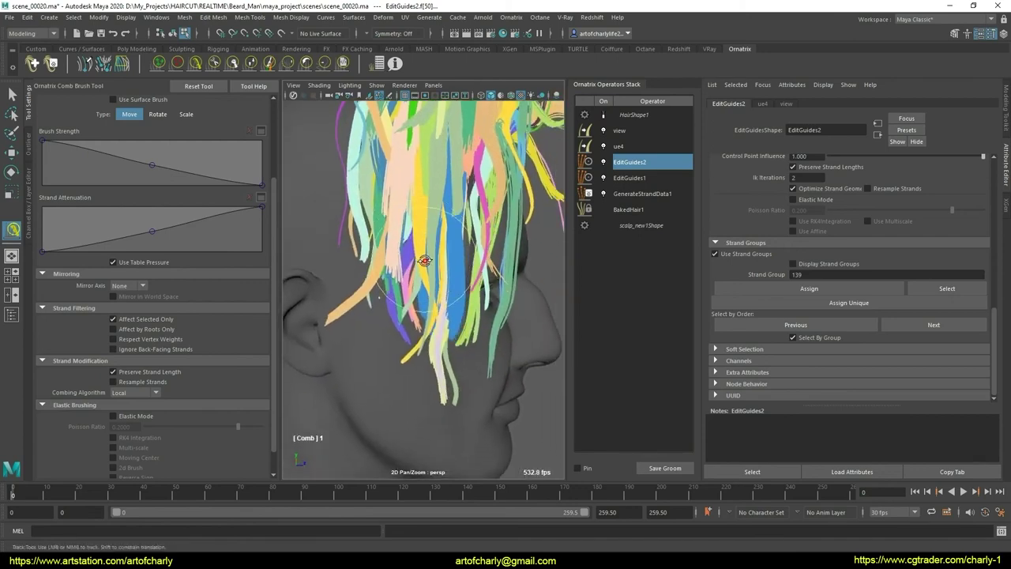
{"action": "scroll", "coordinate": [423, 314], "scroll_direction": "up", "scroll_amount": 2}
{"action": "right_click_drag", "start_coordinate": [423, 315], "coordinate": [461, 309], "text": "alt"}
{"action": "left_click_drag", "start_coordinate": [460, 308], "coordinate": [509, 328], "text": "alt"}
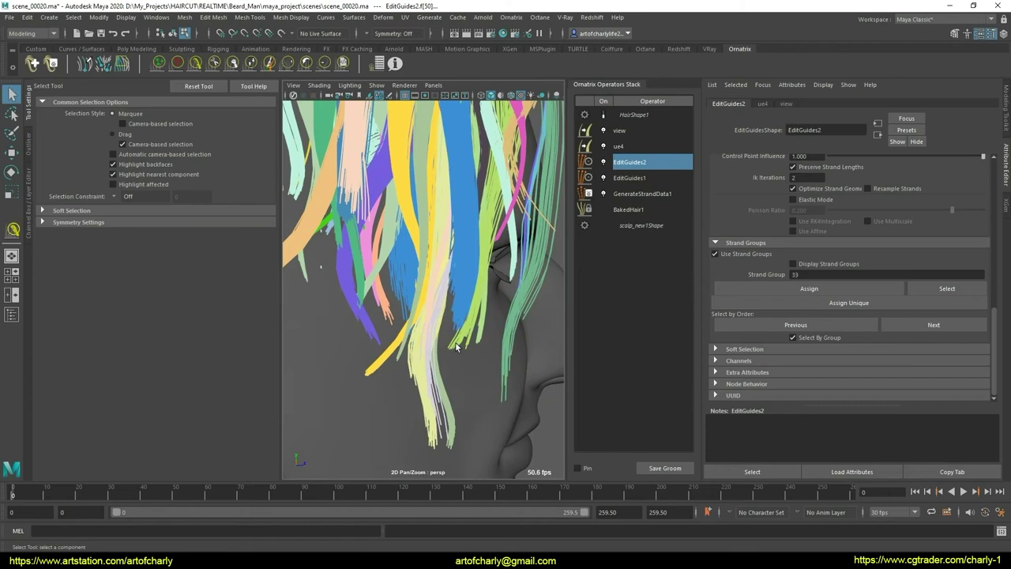
Step: Comb strand group 33 down the side of the head with the Comb Brush
{"action": "mouse_move", "coordinate": [456, 346]}
{"action": "left_mouse_down", "text": "alt"}
{"action": "mouse_move", "coordinate": [455, 298]}
{"action": "mouse_move", "coordinate": [434, 310]}
{"action": "left_mouse_up", "text": "alt"}
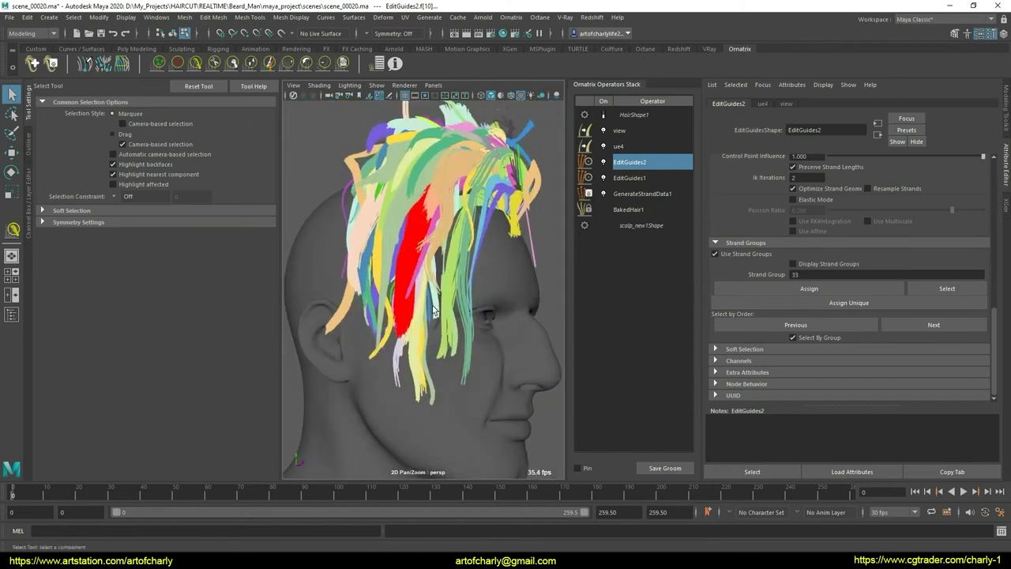
{"action": "scroll", "coordinate": [414, 323], "scroll_direction": "up", "scroll_amount": 3}
{"action": "scroll", "coordinate": [450, 326], "scroll_direction": "up", "scroll_amount": 2}
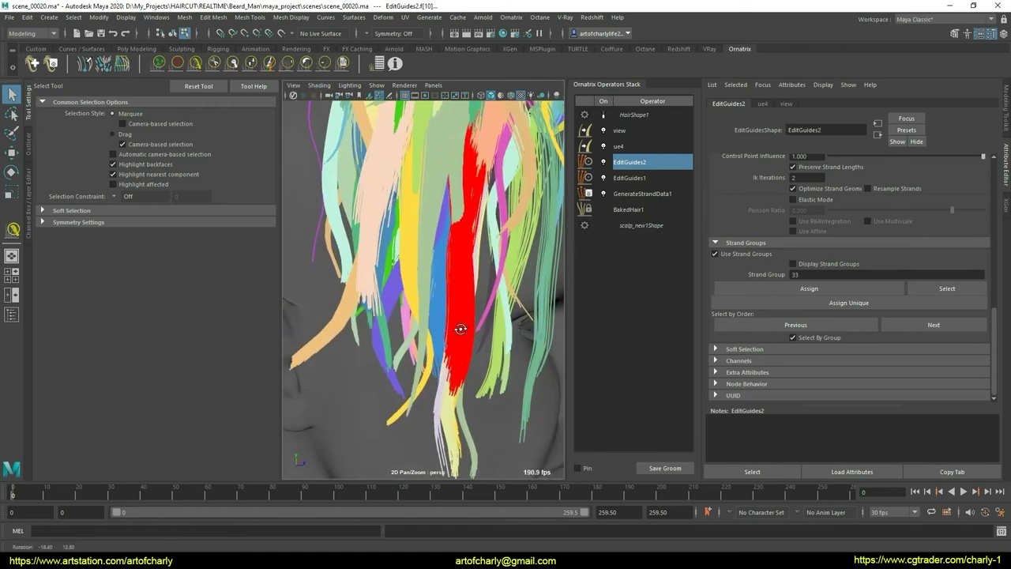
{"action": "left_click", "coordinate": [204, 63]}
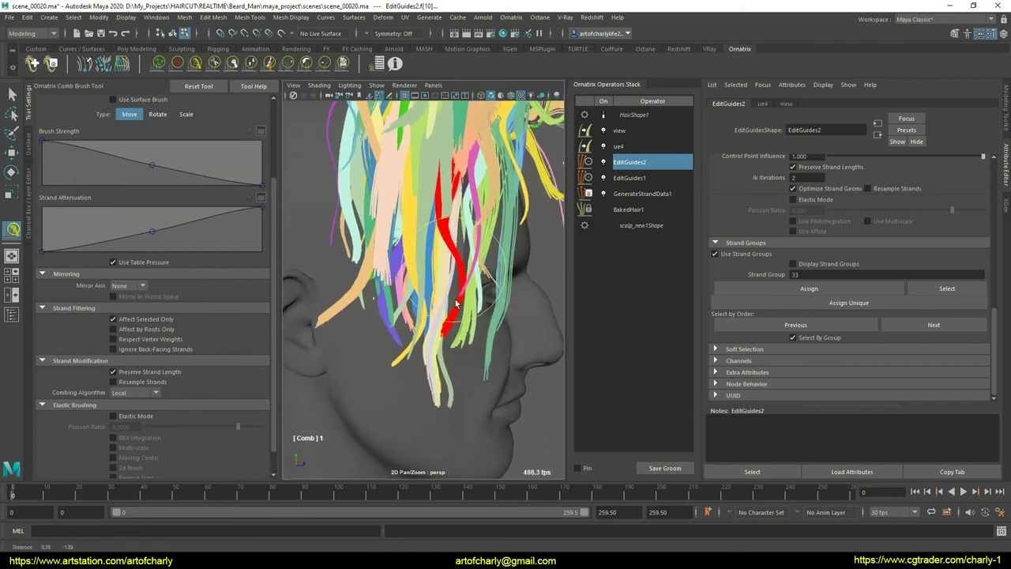
{"action": "scroll", "coordinate": [466, 316], "scroll_direction": "down", "scroll_amount": 2}
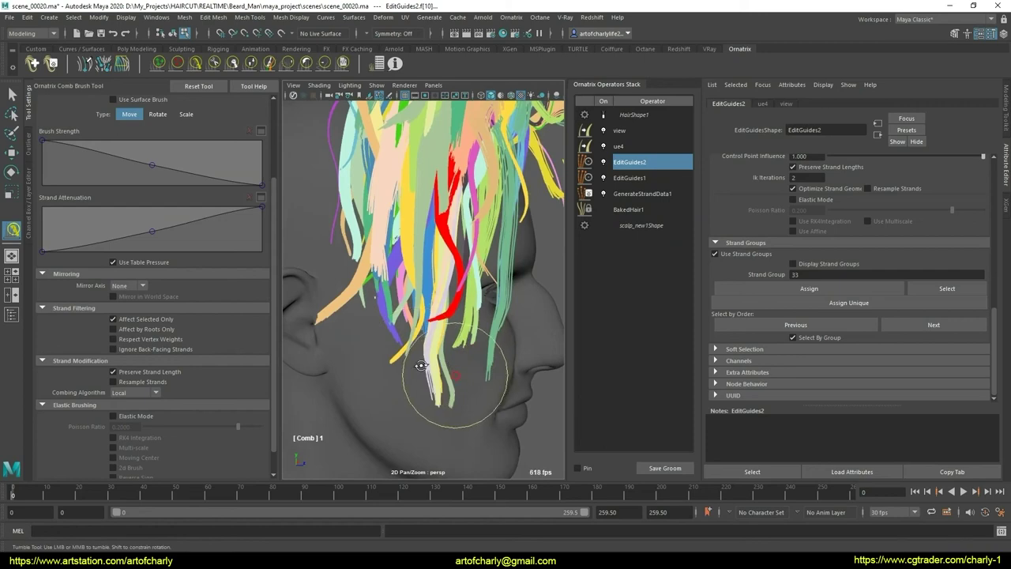
{"action": "left_click_drag", "start_coordinate": [422, 365], "coordinate": [399, 264], "text": "alt"}
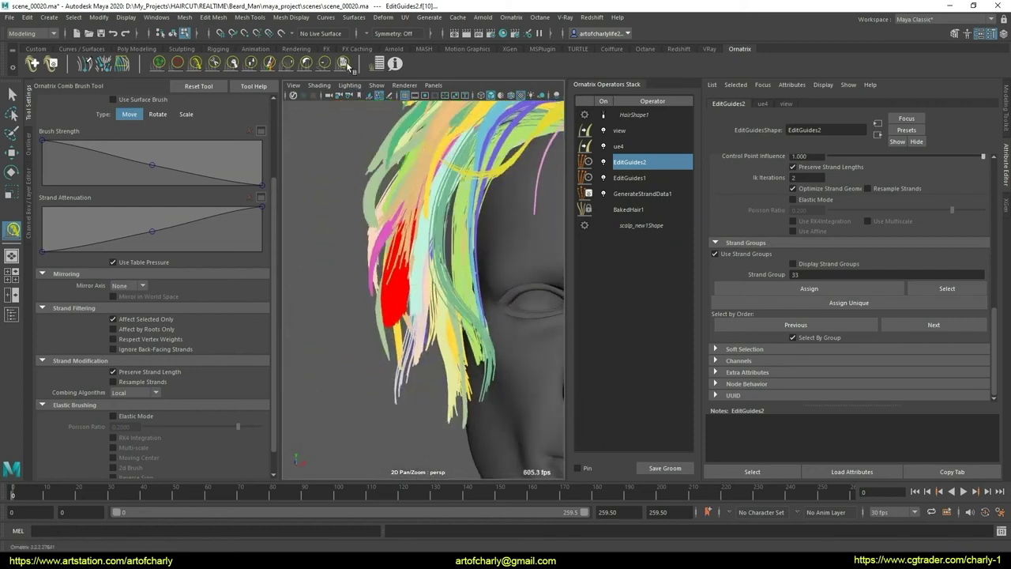
Step: Clump strand group 33 with the DemoClump User Brush
{"action": "left_click", "coordinate": [346, 64]}
{"action": "left_click_drag", "start_coordinate": [417, 350], "coordinate": [401, 290], "text": "alt"}
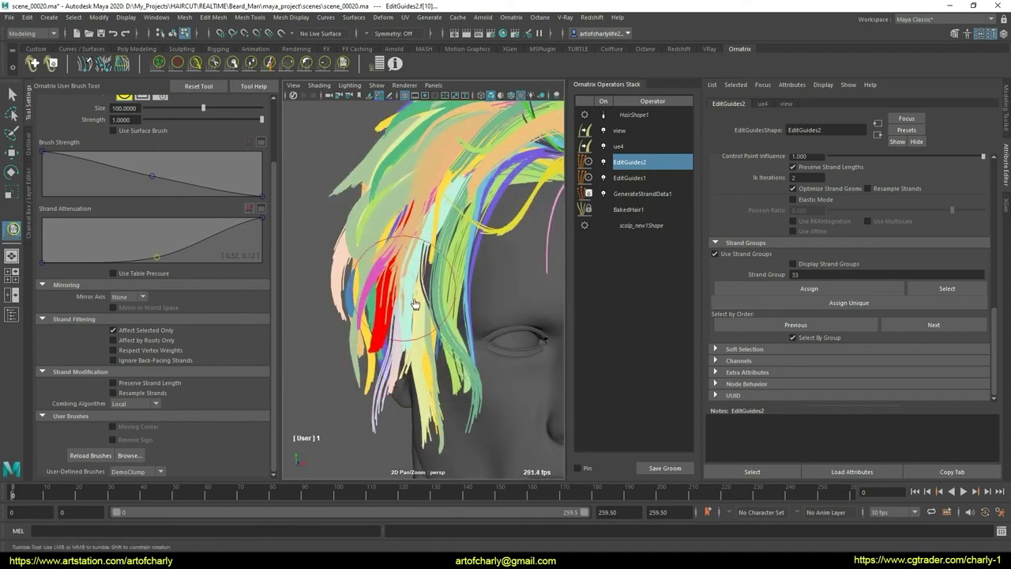
{"action": "mouse_move", "coordinate": [496, 338]}
{"action": "left_mouse_down", "text": "alt"}
{"action": "mouse_move", "coordinate": [443, 305]}
{"action": "mouse_move", "coordinate": [431, 355]}
{"action": "left_mouse_up", "text": "alt"}
{"action": "scroll", "coordinate": [429, 365], "scroll_direction": "up", "scroll_amount": 4}
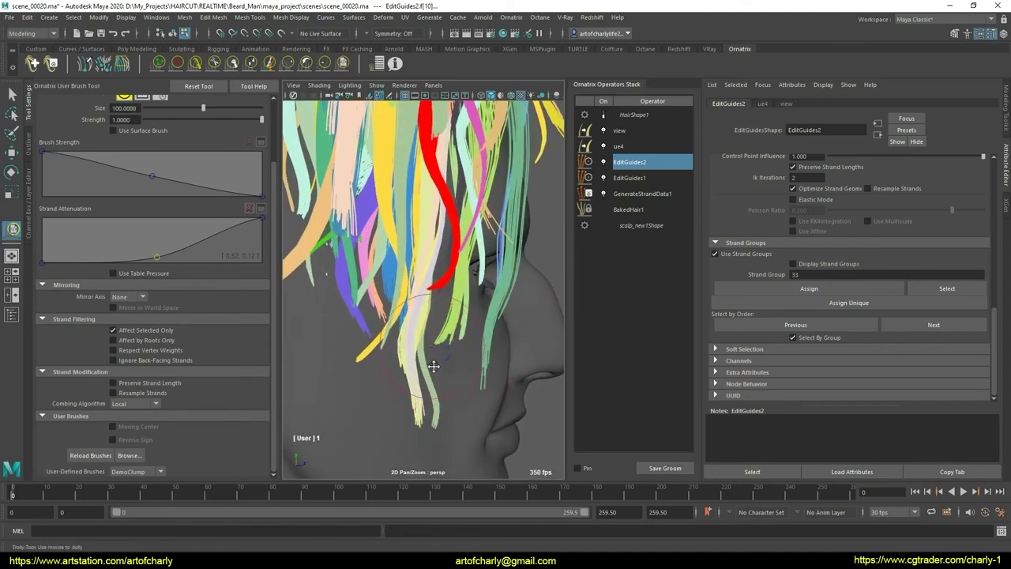
{"action": "scroll", "coordinate": [444, 376], "scroll_direction": "down", "scroll_amount": 3}
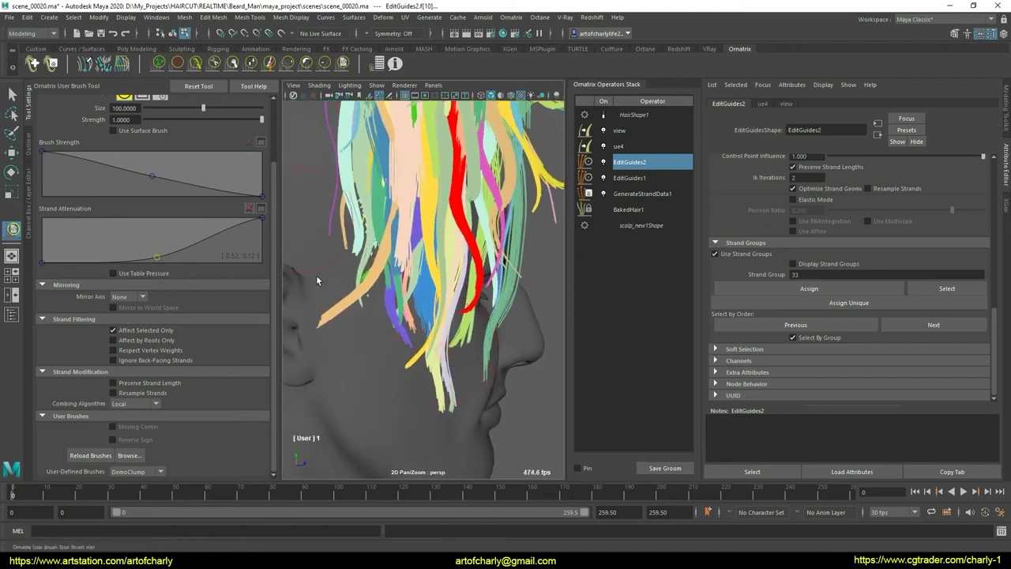
Step: Select strand group 61 at the back and comb it along the head's side
{"action": "key", "text": "q"}
{"action": "mouse_move", "coordinate": [365, 347]}
{"action": "left_mouse_down", "text": "alt"}
{"action": "mouse_move", "coordinate": [479, 368]}
{"action": "mouse_move", "coordinate": [378, 320]}
{"action": "mouse_move", "coordinate": [472, 313]}
{"action": "mouse_move", "coordinate": [344, 290]}
{"action": "left_mouse_up", "text": "alt"}
{"action": "left_click", "coordinate": [195, 63]}
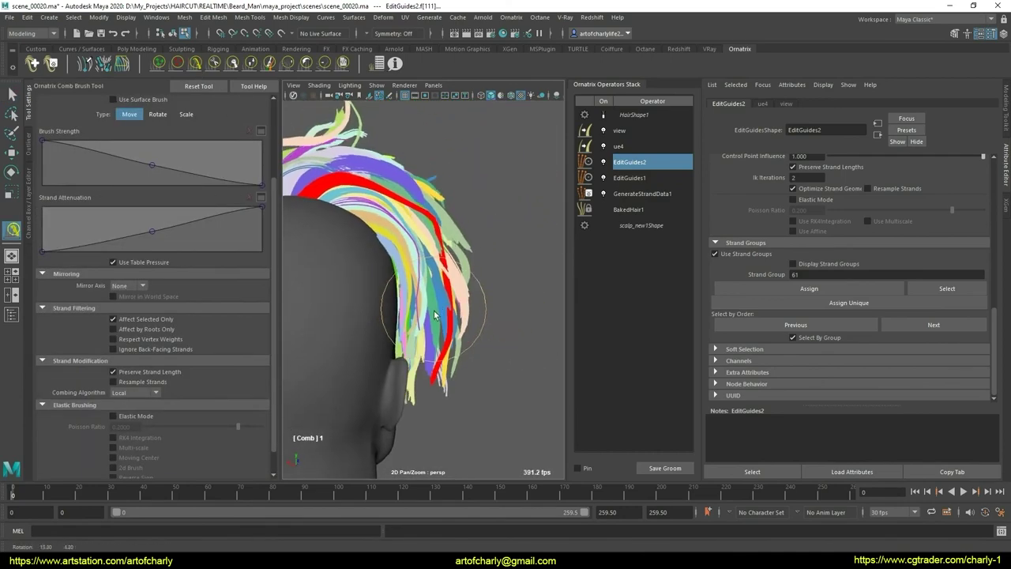
{"action": "scroll", "coordinate": [361, 229], "scroll_direction": "up", "scroll_amount": 5}
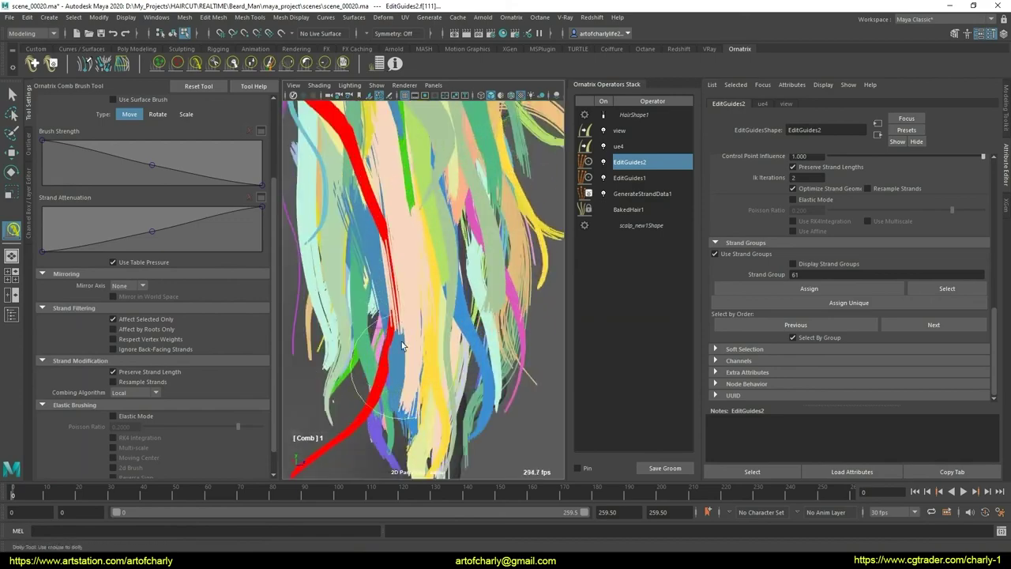
{"action": "mouse_move", "coordinate": [363, 237]}
{"action": "left_mouse_down", "text": "alt"}
{"action": "mouse_move", "coordinate": [399, 318]}
{"action": "mouse_move", "coordinate": [369, 333]}
{"action": "left_mouse_up", "text": "alt"}
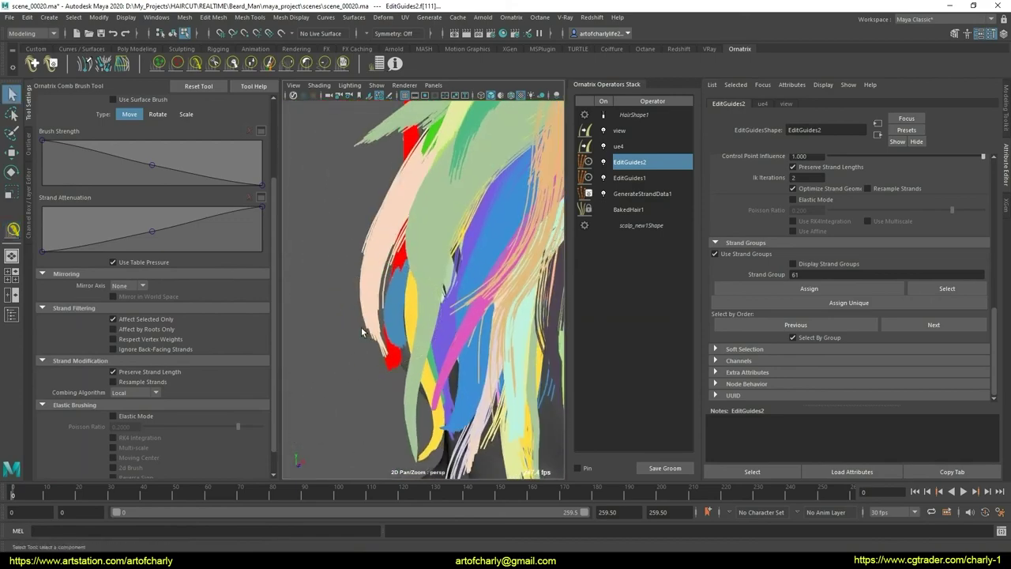
Step: Select strand group 54 and comb it down beside the ear
{"action": "key", "text": "q"}
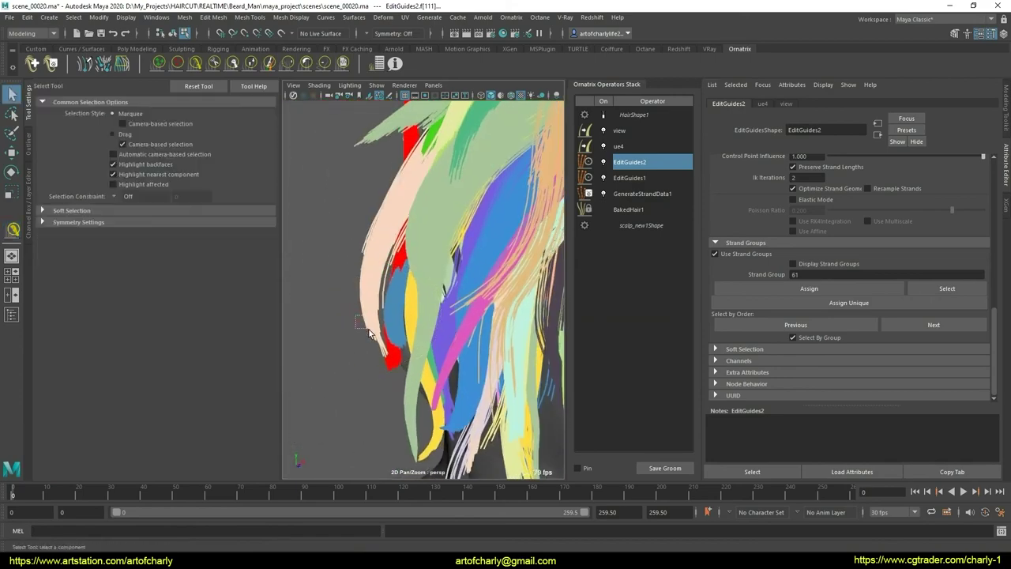
{"action": "scroll", "coordinate": [376, 347], "scroll_direction": "down", "scroll_amount": 5}
{"action": "scroll", "coordinate": [375, 348], "scroll_direction": "down", "scroll_amount": 1}
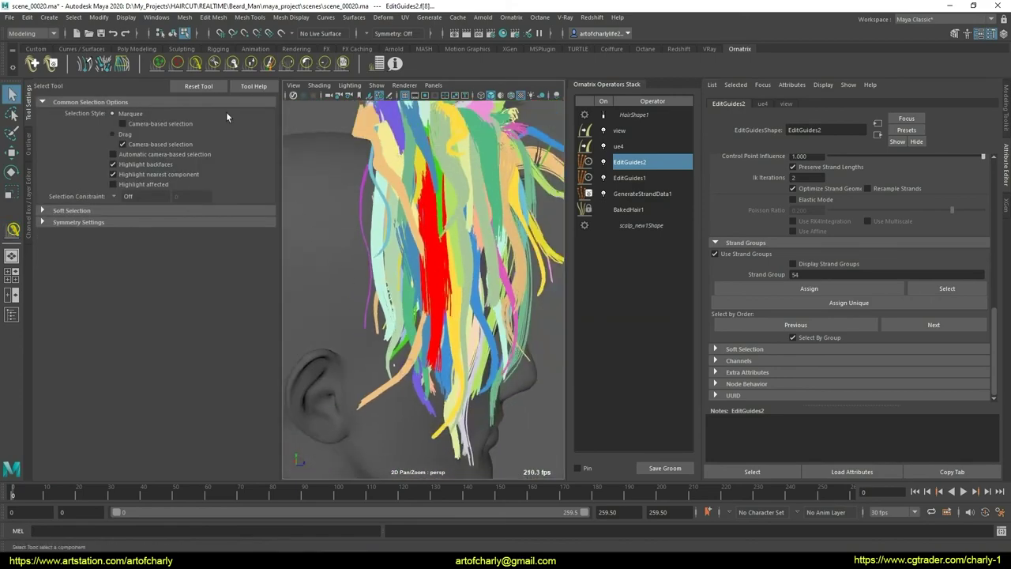
{"action": "left_click", "coordinate": [196, 63]}
{"action": "left_click_drag", "start_coordinate": [363, 260], "coordinate": [394, 289], "text": "alt"}
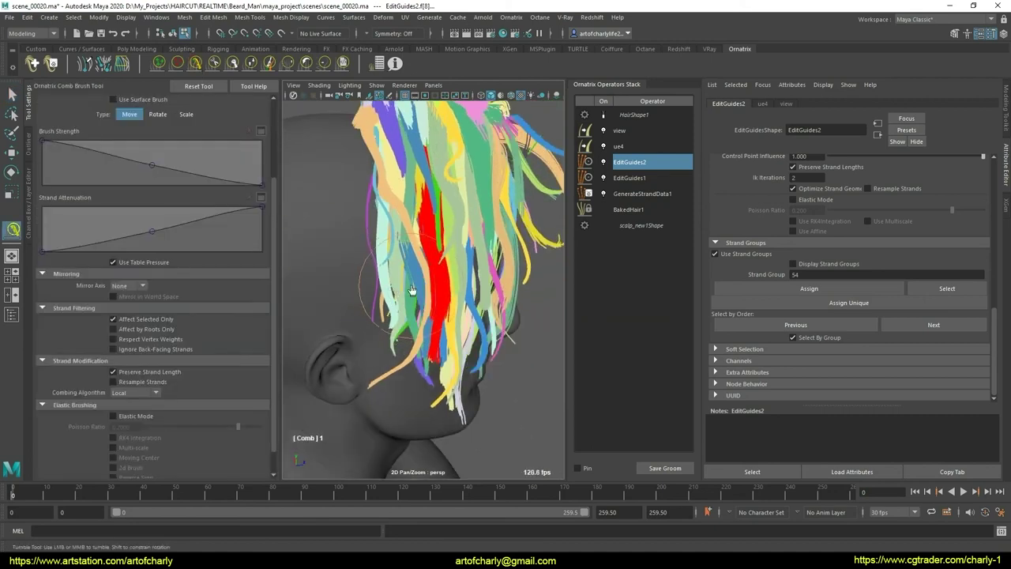
{"action": "mouse_move", "coordinate": [412, 322]}
{"action": "left_mouse_down", "text": "alt"}
{"action": "mouse_move", "coordinate": [486, 279]}
{"action": "mouse_move", "coordinate": [404, 315]}
{"action": "mouse_move", "coordinate": [500, 293]}
{"action": "mouse_move", "coordinate": [479, 338]}
{"action": "mouse_move", "coordinate": [389, 358]}
{"action": "mouse_move", "coordinate": [384, 384]}
{"action": "mouse_move", "coordinate": [474, 355]}
{"action": "mouse_move", "coordinate": [466, 363]}
{"action": "mouse_move", "coordinate": [378, 369]}
{"action": "left_mouse_up", "text": "alt"}
{"action": "mouse_move", "coordinate": [426, 372]}
{"action": "right_mouse_down", "text": "alt"}
{"action": "mouse_move", "coordinate": [469, 361]}
{"action": "mouse_move", "coordinate": [334, 357]}
{"action": "right_mouse_up", "text": "alt"}
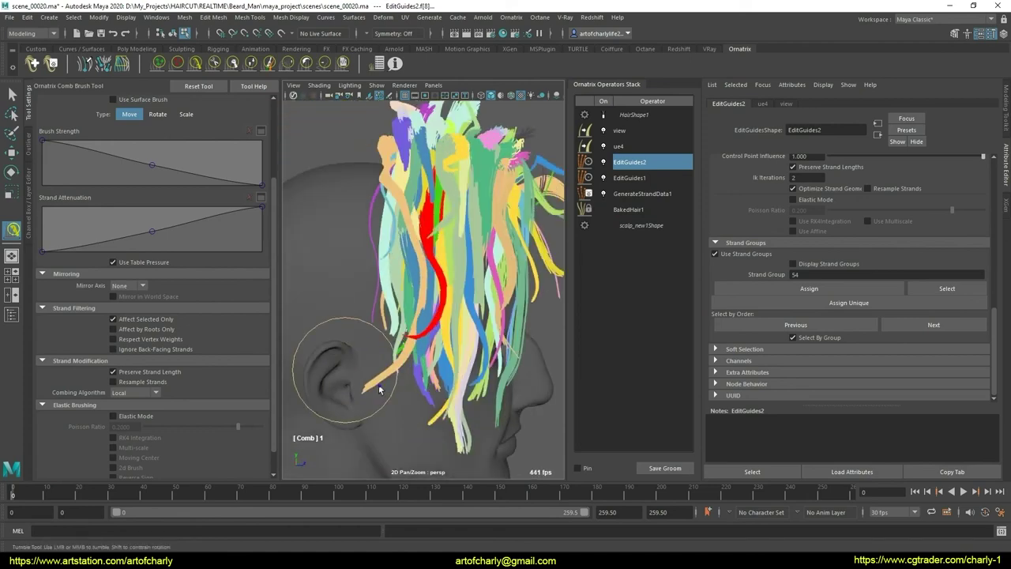
{"action": "left_click_drag", "start_coordinate": [334, 357], "coordinate": [361, 355], "text": "alt"}
{"action": "right_click_drag", "start_coordinate": [361, 354], "coordinate": [410, 370], "text": "alt"}
{"action": "mouse_move", "coordinate": [410, 371]}
{"action": "left_mouse_down", "text": "alt"}
{"action": "mouse_move", "coordinate": [530, 339]}
{"action": "mouse_move", "coordinate": [474, 340]}
{"action": "mouse_move", "coordinate": [437, 381]}
{"action": "mouse_move", "coordinate": [358, 321]}
{"action": "mouse_move", "coordinate": [433, 305]}
{"action": "left_mouse_up", "text": "alt"}
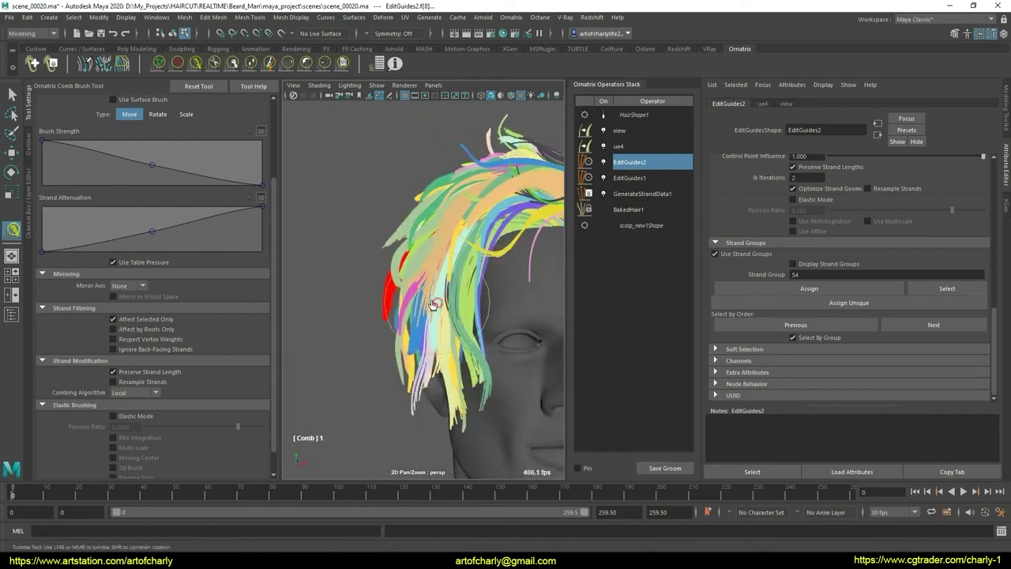
Step: Clump strand group 54 with the User Brush
{"action": "left_click", "coordinate": [342, 63]}
{"action": "left_click_drag", "start_coordinate": [399, 364], "coordinate": [420, 366], "text": "alt"}
{"action": "middle_click_drag", "start_coordinate": [420, 366], "coordinate": [426, 367], "text": "alt"}
{"action": "mouse_move", "coordinate": [426, 367]}
{"action": "left_mouse_down", "text": "alt"}
{"action": "mouse_move", "coordinate": [389, 350]}
{"action": "mouse_move", "coordinate": [329, 351]}
{"action": "left_mouse_up", "text": "alt"}
{"action": "scroll", "coordinate": [407, 357], "scroll_direction": "up", "scroll_amount": 5}
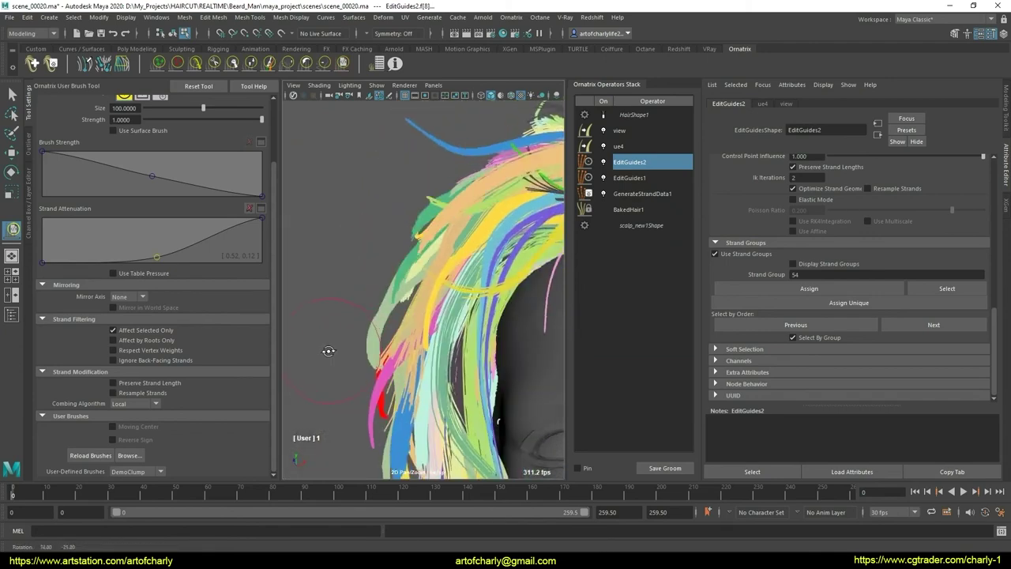
{"action": "left_click_drag", "start_coordinate": [380, 274], "coordinate": [399, 282], "text": "alt"}
Step: Select strand group 87 as the next group to style
{"action": "key", "text": "q"}
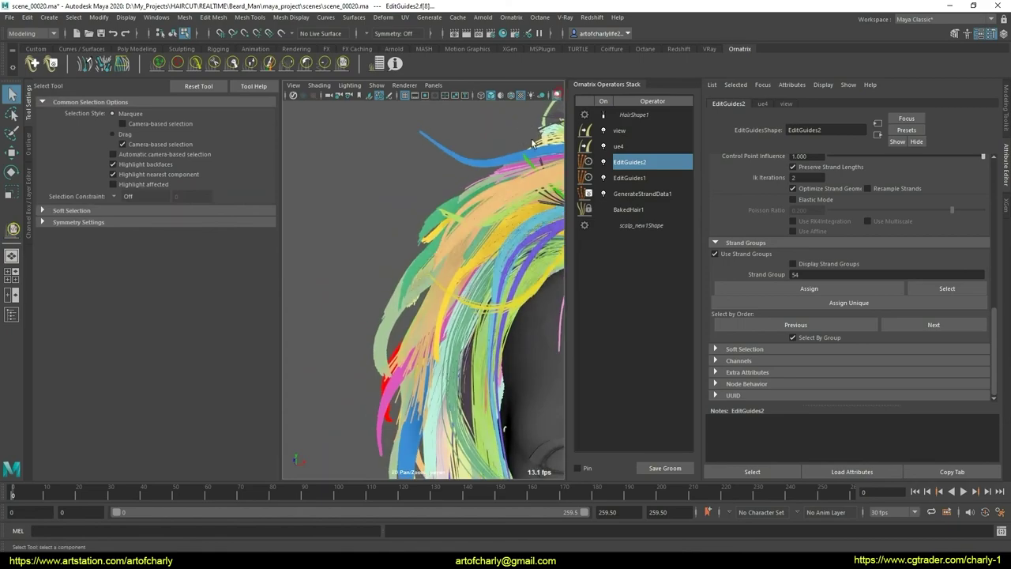
{"action": "middle_click_drag", "start_coordinate": [532, 143], "coordinate": [442, 296], "text": "alt"}
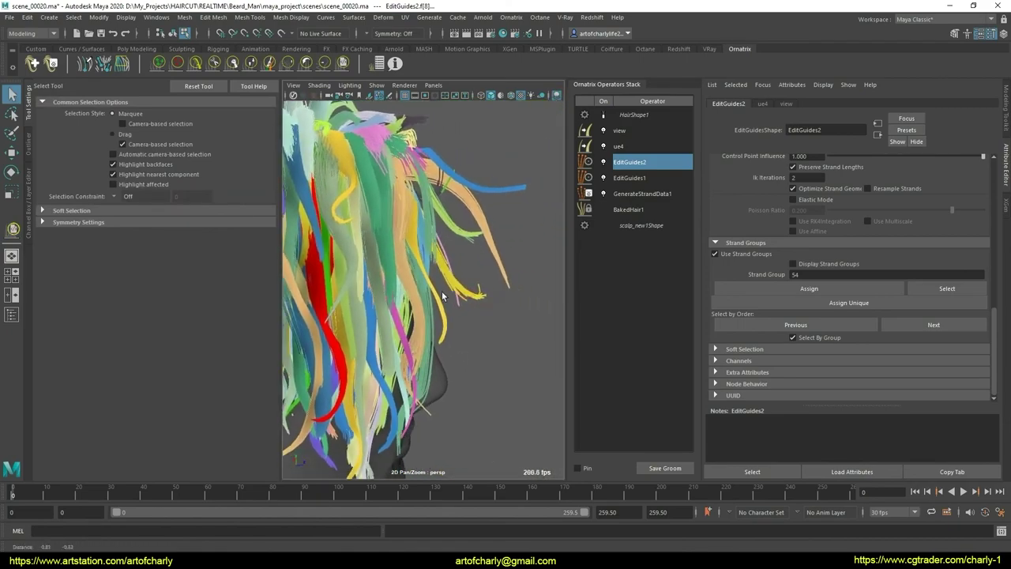
{"action": "mouse_move", "coordinate": [442, 295]}
{"action": "left_mouse_down", "text": "alt"}
{"action": "mouse_move", "coordinate": [502, 321]}
{"action": "mouse_move", "coordinate": [445, 308]}
{"action": "mouse_move", "coordinate": [475, 311]}
{"action": "mouse_move", "coordinate": [441, 335]}
{"action": "mouse_move", "coordinate": [448, 346]}
{"action": "left_mouse_up", "text": "alt"}
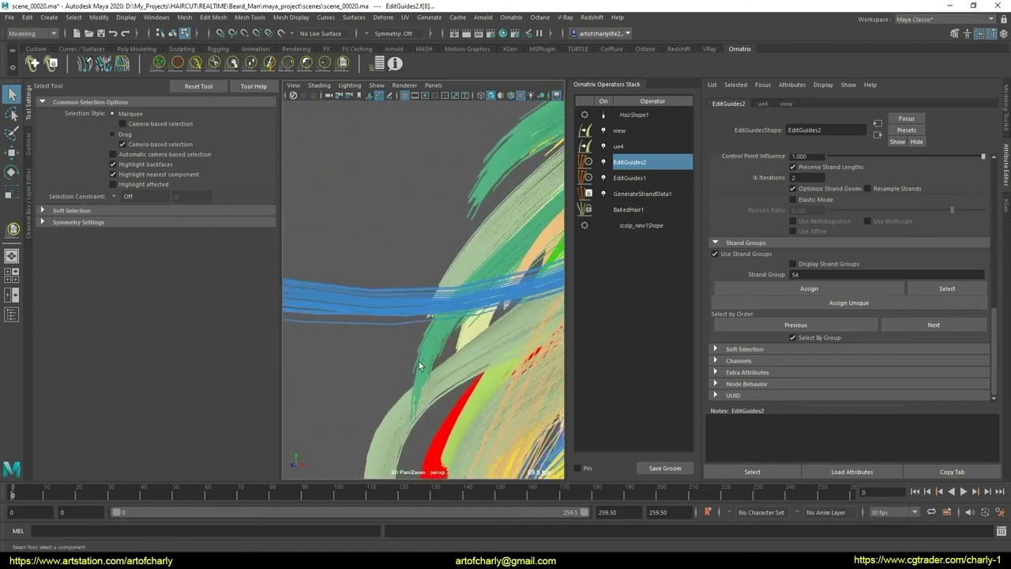
Step: Comb the current group's side strands from a three-quarter front view
{"action": "right_click_drag", "start_coordinate": [416, 345], "coordinate": [394, 326], "text": "alt"}
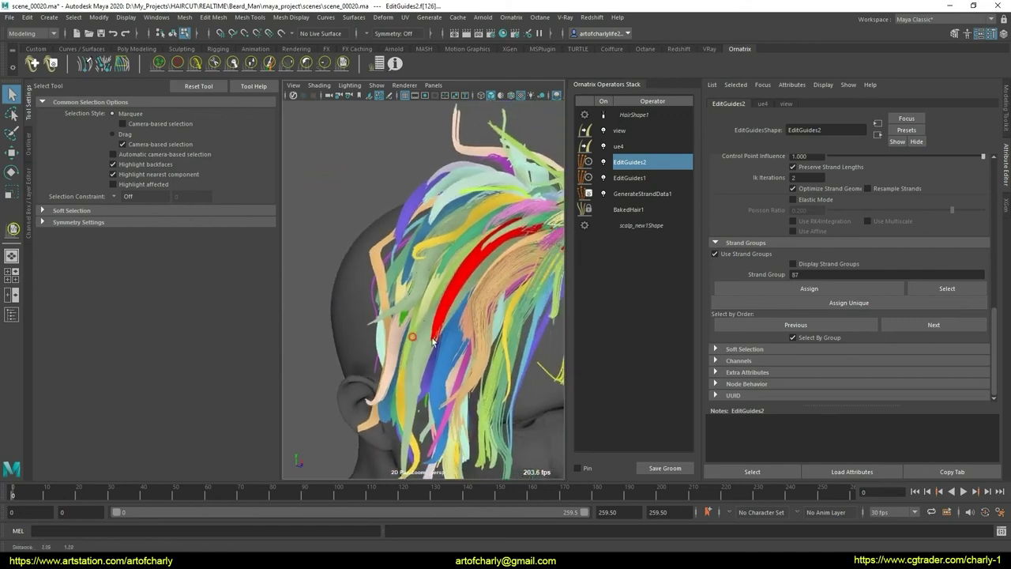
{"action": "mouse_move", "coordinate": [394, 327]}
{"action": "left_mouse_down", "text": "alt"}
{"action": "mouse_move", "coordinate": [471, 328]}
{"action": "mouse_move", "coordinate": [448, 302]}
{"action": "left_mouse_up", "text": "alt"}
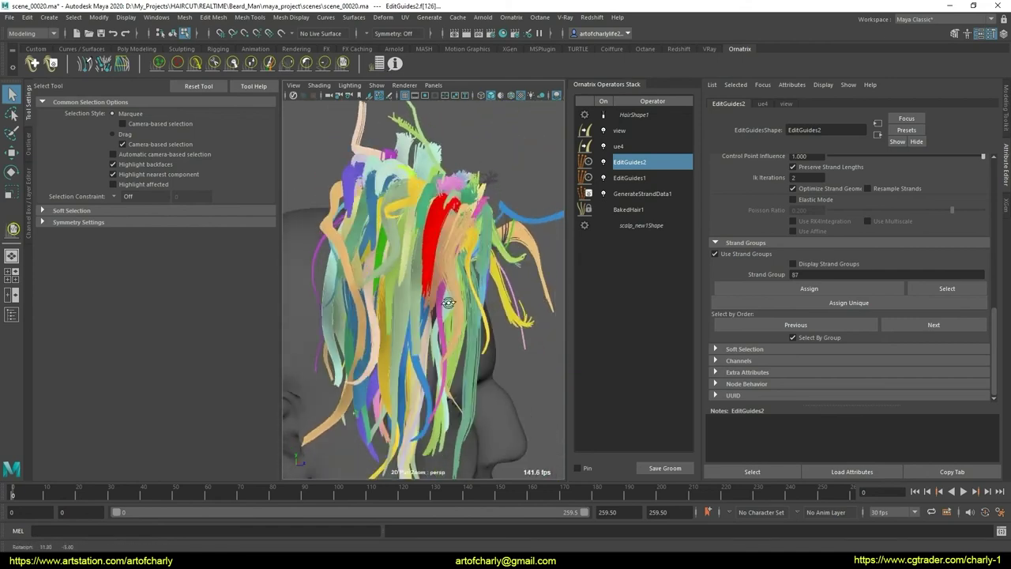
{"action": "left_click", "coordinate": [195, 66]}
{"action": "left_click_drag", "start_coordinate": [371, 269], "coordinate": [393, 289], "text": "alt"}
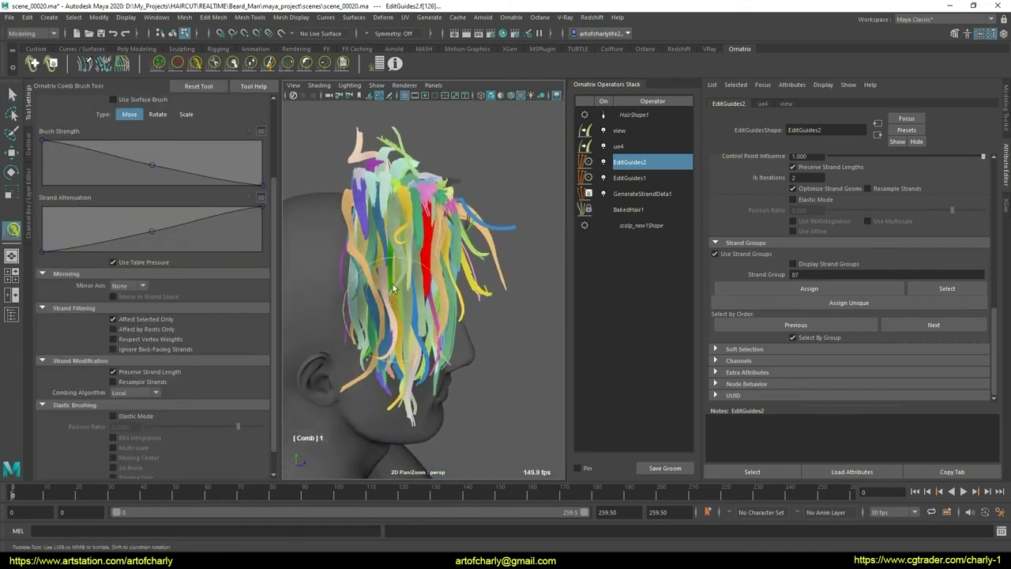
{"action": "mouse_move", "coordinate": [459, 290]}
{"action": "left_mouse_down", "text": "alt"}
{"action": "mouse_move", "coordinate": [479, 239]}
{"action": "mouse_move", "coordinate": [474, 288]}
{"action": "mouse_move", "coordinate": [368, 266]}
{"action": "mouse_move", "coordinate": [391, 308]}
{"action": "mouse_move", "coordinate": [456, 295]}
{"action": "left_mouse_up", "text": "alt"}
{"action": "right_click_drag", "start_coordinate": [456, 295], "coordinate": [439, 325], "text": "alt"}
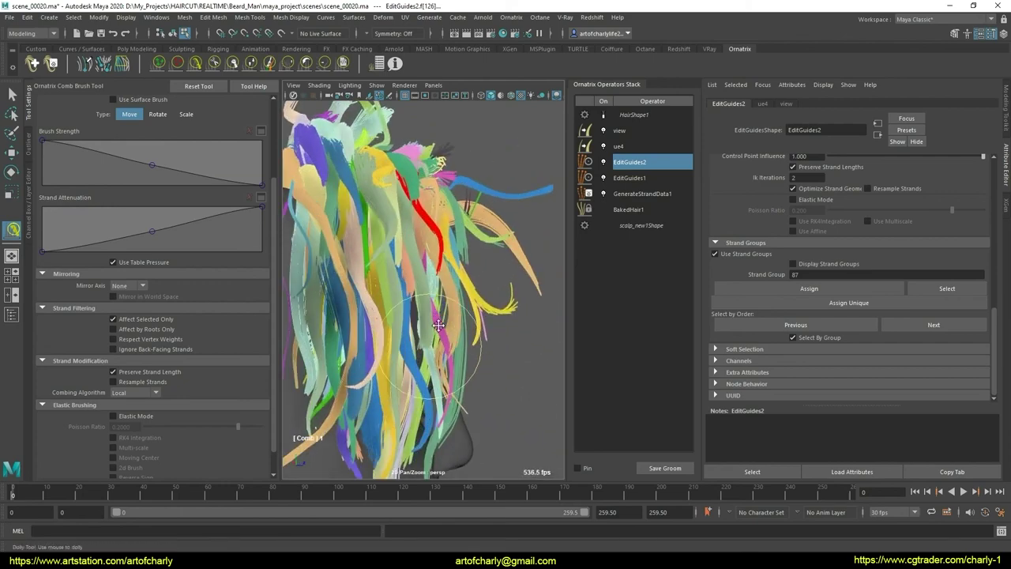
{"action": "middle_click_drag", "start_coordinate": [438, 324], "coordinate": [411, 328], "text": "alt"}
{"action": "mouse_move", "coordinate": [410, 328]}
{"action": "right_mouse_down", "text": "alt"}
{"action": "mouse_move", "coordinate": [421, 332]}
{"action": "mouse_move", "coordinate": [420, 272]}
{"action": "right_mouse_up", "text": "alt"}
{"action": "key", "text": "q"}
Step: Comb the side strands again around the ear from a side and rear view
{"action": "right_click_drag", "start_coordinate": [459, 324], "coordinate": [442, 320], "text": "alt"}
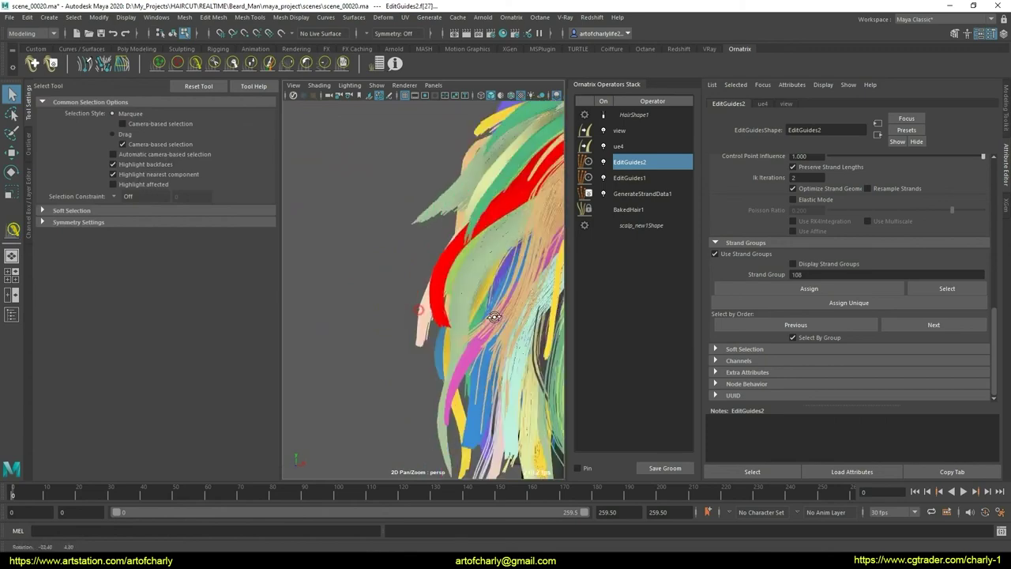
{"action": "mouse_move", "coordinate": [442, 320]}
{"action": "left_mouse_down", "text": "alt"}
{"action": "mouse_move", "coordinate": [491, 316]}
{"action": "mouse_move", "coordinate": [411, 309]}
{"action": "mouse_move", "coordinate": [446, 323]}
{"action": "left_mouse_up", "text": "alt"}
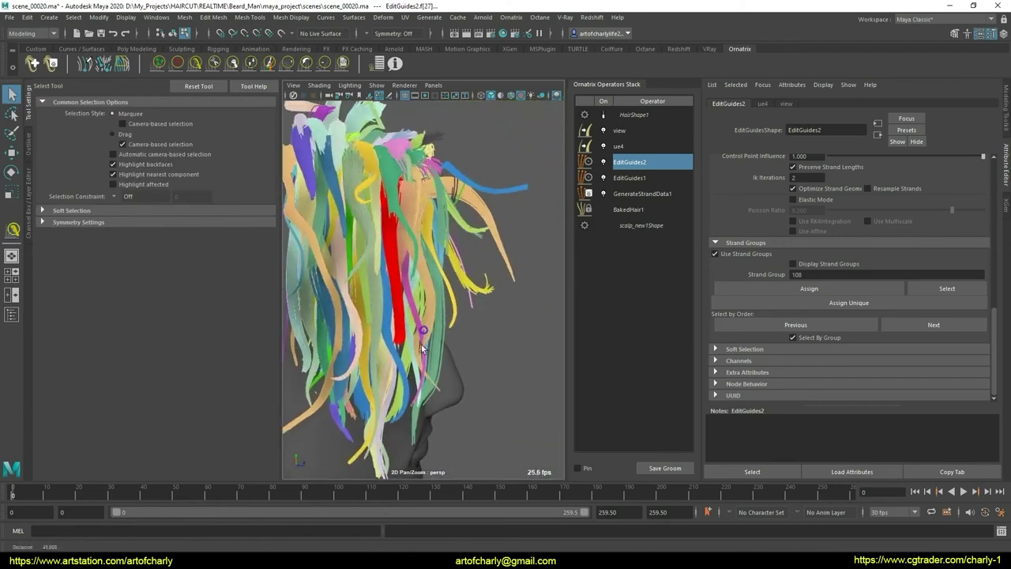
{"action": "left_click", "coordinate": [195, 63]}
{"action": "mouse_move", "coordinate": [372, 308]}
{"action": "left_mouse_down", "text": "alt"}
{"action": "mouse_move", "coordinate": [421, 316]}
{"action": "mouse_move", "coordinate": [443, 306]}
{"action": "mouse_move", "coordinate": [458, 345]}
{"action": "mouse_move", "coordinate": [382, 225]}
{"action": "left_mouse_up", "text": "alt"}
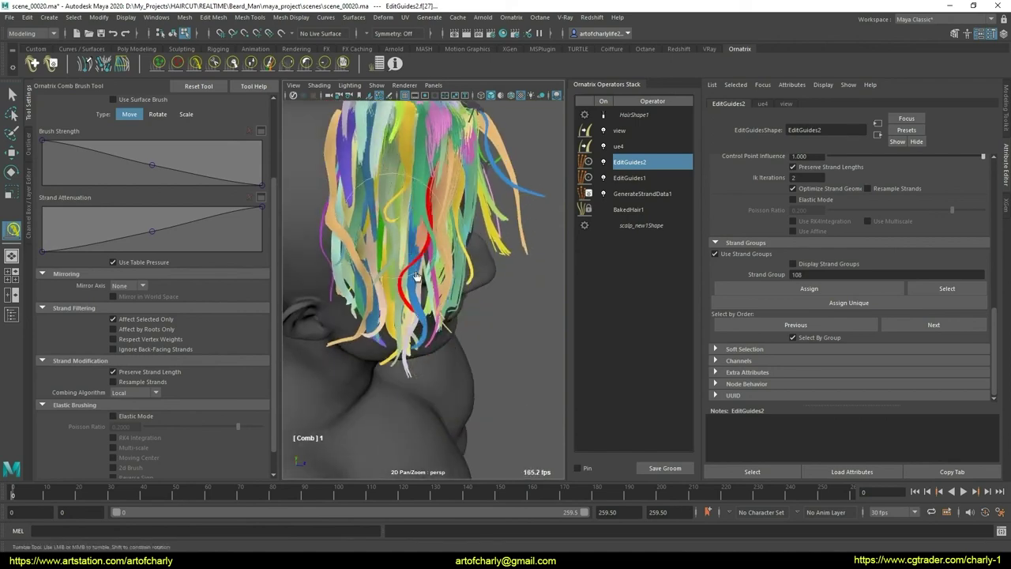
{"action": "mouse_move", "coordinate": [440, 297]}
{"action": "left_mouse_down", "text": "alt"}
{"action": "mouse_move", "coordinate": [493, 316]}
{"action": "mouse_move", "coordinate": [427, 308]}
{"action": "left_mouse_up", "text": "alt"}
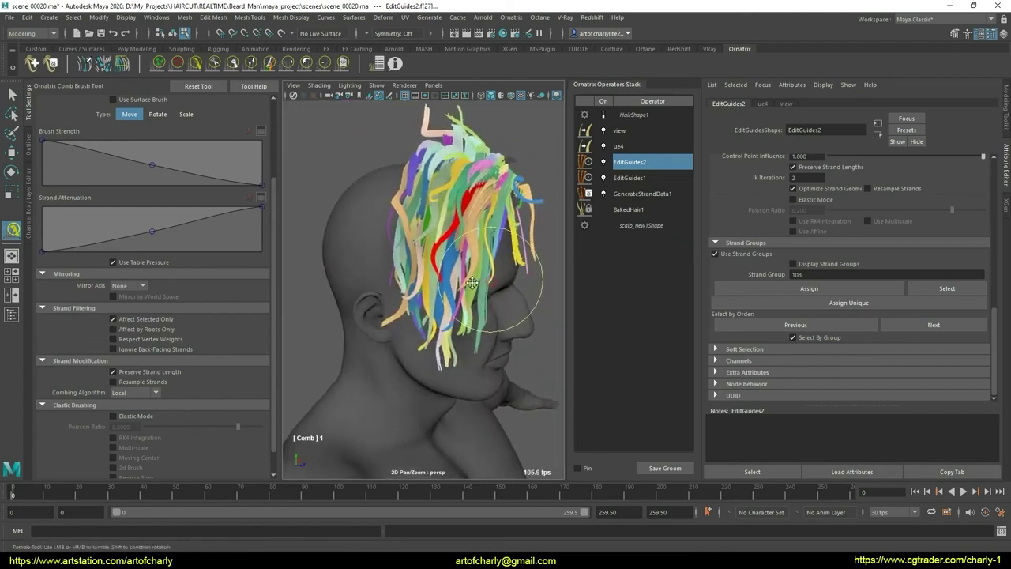
{"action": "right_click_drag", "start_coordinate": [427, 308], "coordinate": [443, 280], "text": "alt"}
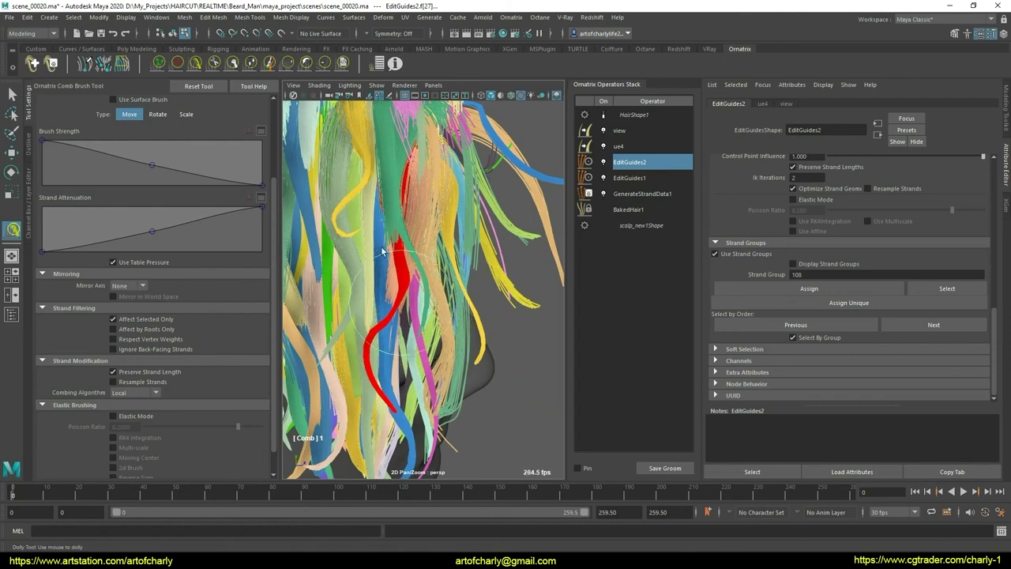
Step: Smooth the guide strands near the face
{"action": "left_click", "coordinate": [327, 65]}
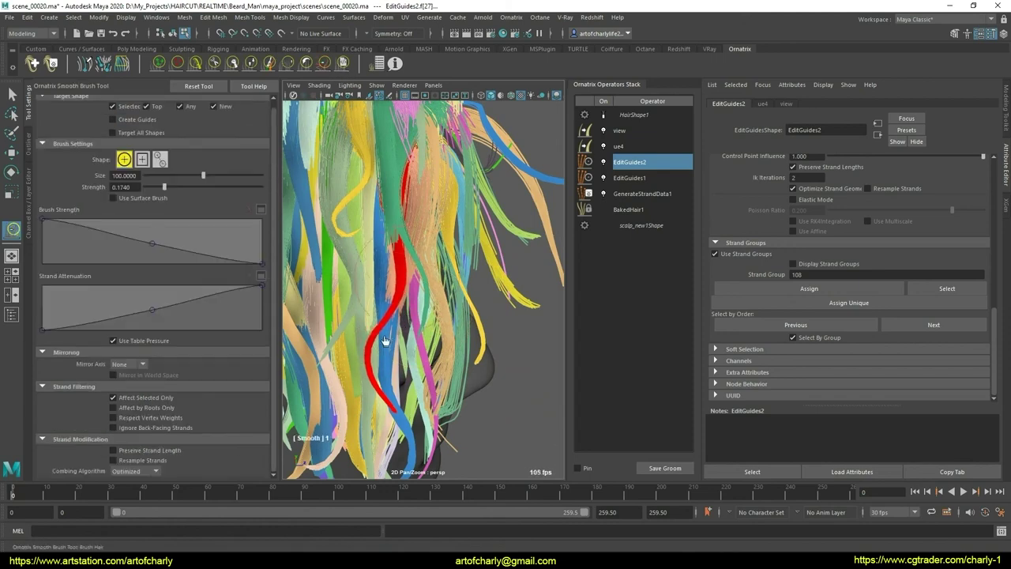
{"action": "right_click_drag", "start_coordinate": [416, 289], "coordinate": [380, 284], "text": "alt"}
{"action": "left_click_drag", "start_coordinate": [379, 284], "coordinate": [434, 316], "text": "alt"}
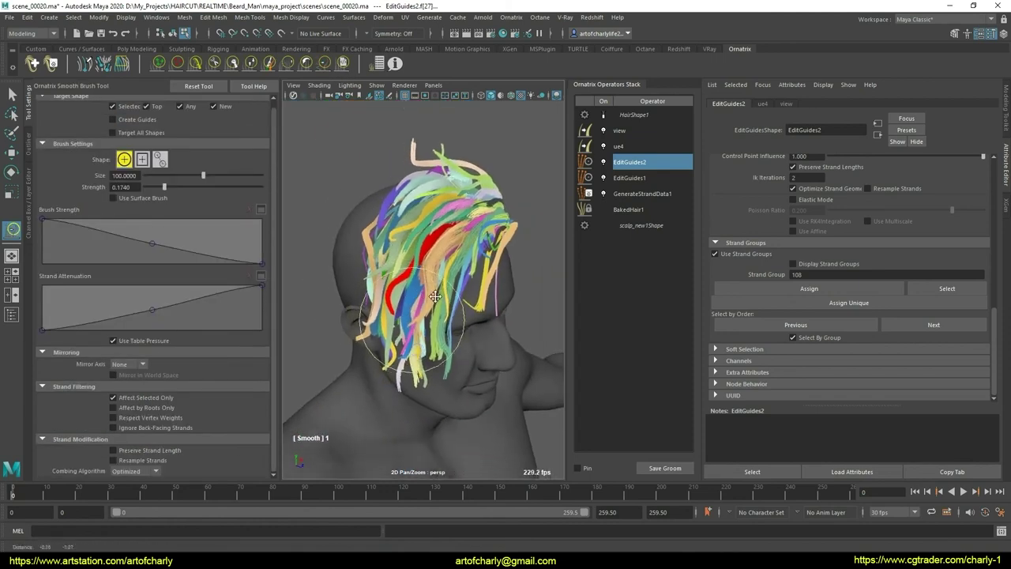
{"action": "right_click_drag", "start_coordinate": [348, 276], "coordinate": [384, 274], "text": "alt"}
Step: Clump the temple strands with the DemoClump user brush, viewed toward the head profile
{"action": "left_click", "coordinate": [344, 62]}
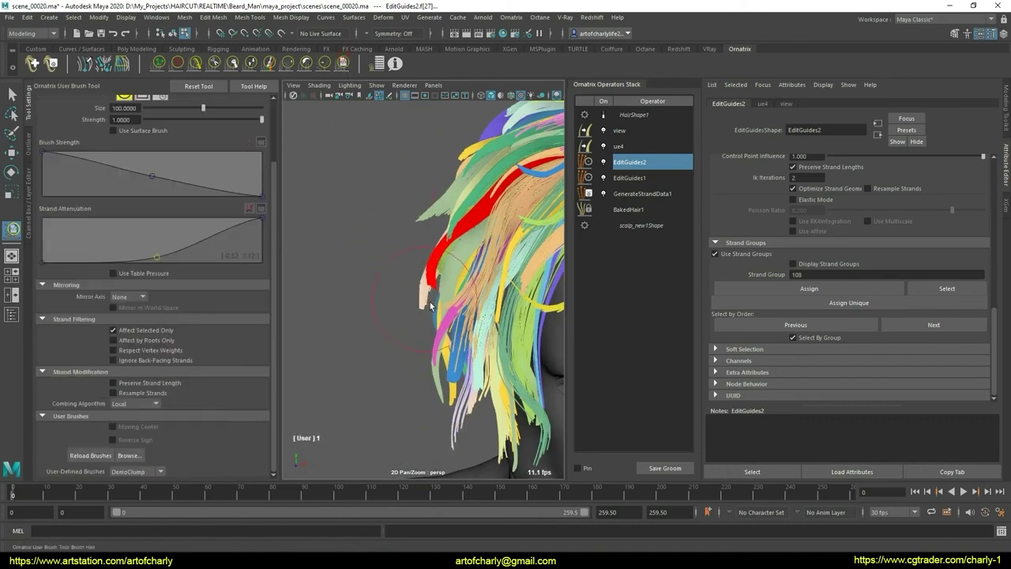
{"action": "right_click_drag", "start_coordinate": [410, 313], "coordinate": [379, 308], "text": "alt"}
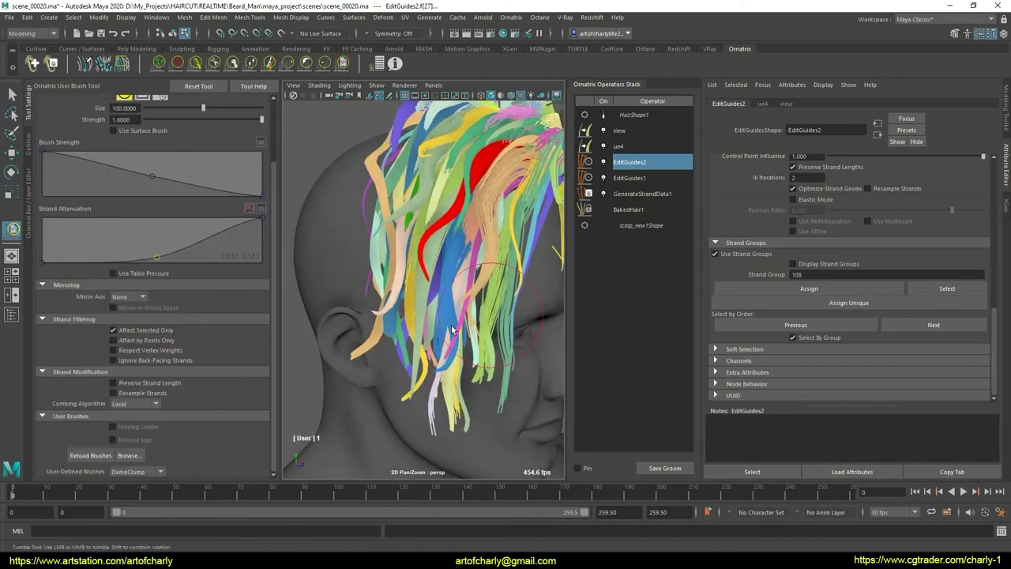
{"action": "left_click_drag", "start_coordinate": [379, 308], "coordinate": [427, 316], "text": "alt"}
{"action": "mouse_move", "coordinate": [395, 324]}
{"action": "right_mouse_down", "text": "alt"}
{"action": "mouse_move", "coordinate": [423, 330]}
{"action": "mouse_move", "coordinate": [411, 325]}
{"action": "mouse_move", "coordinate": [419, 316]}
{"action": "right_mouse_up", "text": "alt"}
{"action": "left_click_drag", "start_coordinate": [419, 316], "coordinate": [449, 310], "text": "alt"}
{"action": "right_click_drag", "start_coordinate": [449, 310], "coordinate": [456, 301], "text": "alt"}
{"action": "mouse_move", "coordinate": [456, 301]}
{"action": "left_mouse_down", "text": "alt"}
{"action": "mouse_move", "coordinate": [474, 297]}
{"action": "mouse_move", "coordinate": [446, 303]}
{"action": "mouse_move", "coordinate": [474, 269]}
{"action": "left_mouse_up", "text": "alt"}
{"action": "key", "text": "q"}
{"action": "left_click", "coordinate": [604, 115]}
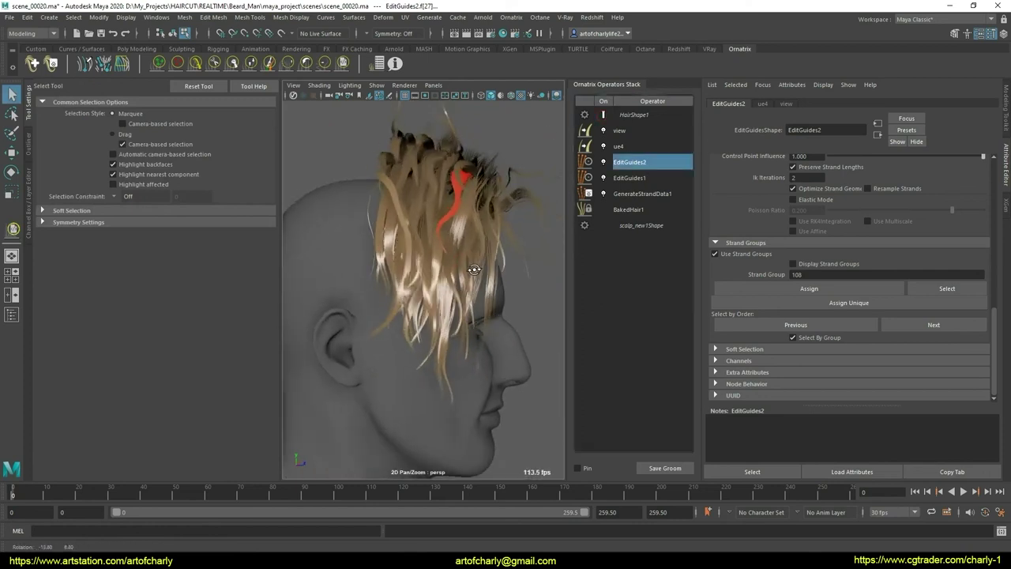
{"action": "right_click_drag", "start_coordinate": [488, 253], "coordinate": [510, 266], "text": "alt"}
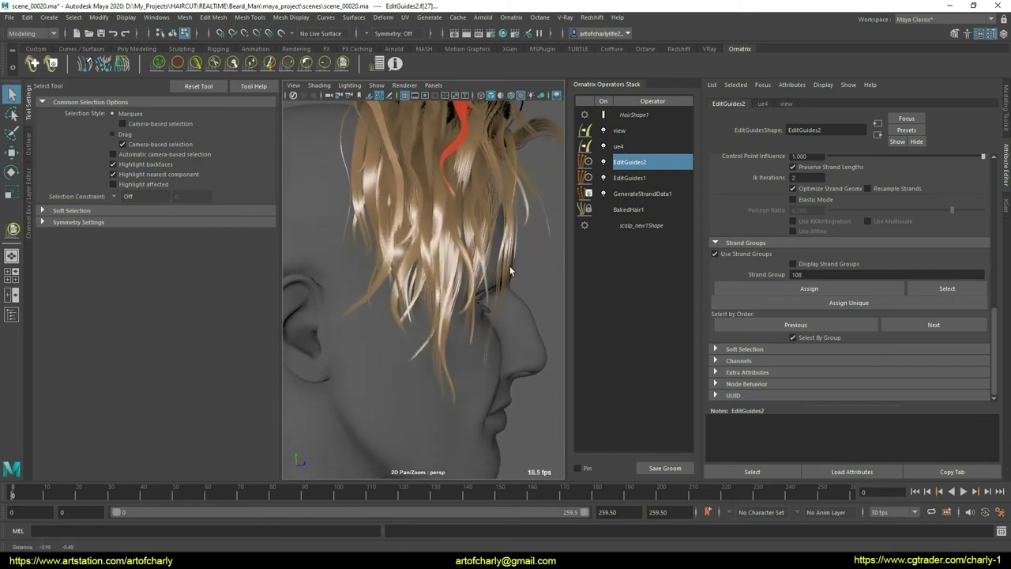
{"action": "left_click_drag", "start_coordinate": [510, 266], "coordinate": [500, 247], "text": "alt"}
{"action": "scroll", "coordinate": [504, 368], "scroll_direction": "up", "scroll_amount": 5}
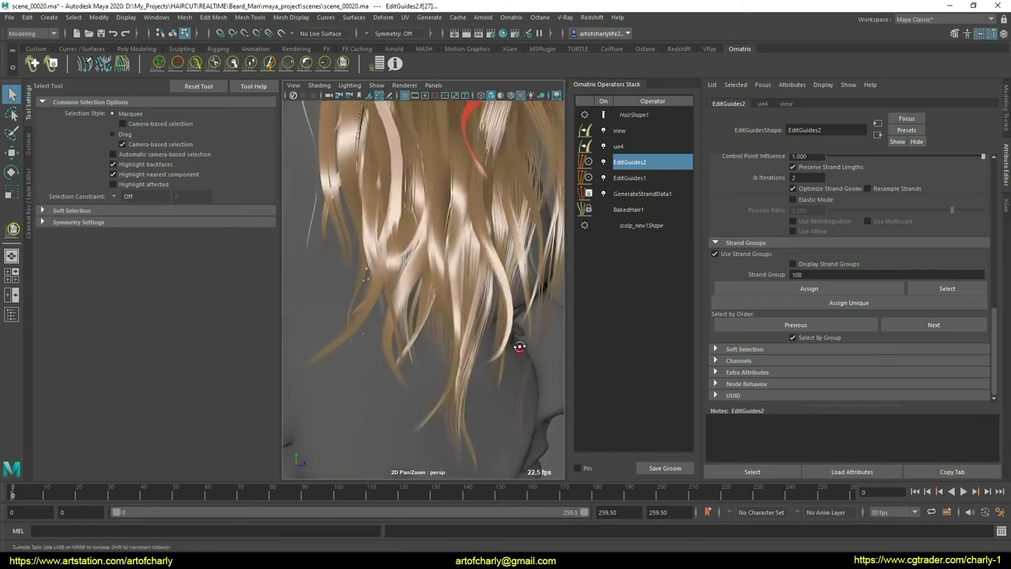
{"action": "scroll", "coordinate": [517, 345], "scroll_direction": "up", "scroll_amount": 2}
{"action": "scroll", "coordinate": [518, 339], "scroll_direction": "down", "scroll_amount": 2}
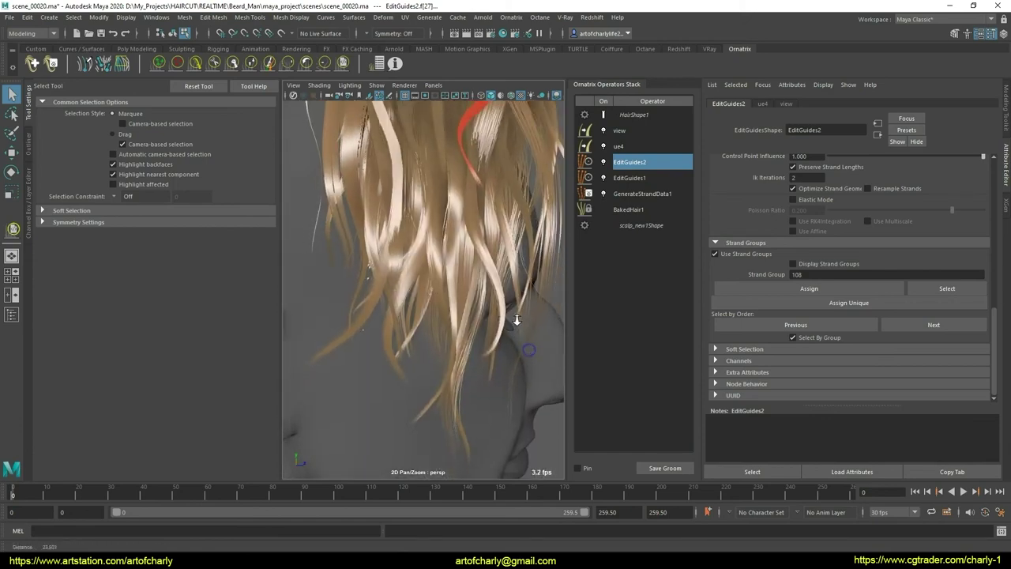
{"action": "scroll", "coordinate": [521, 328], "scroll_direction": "down", "scroll_amount": 3}
{"action": "scroll", "coordinate": [524, 320], "scroll_direction": "down", "scroll_amount": 1}
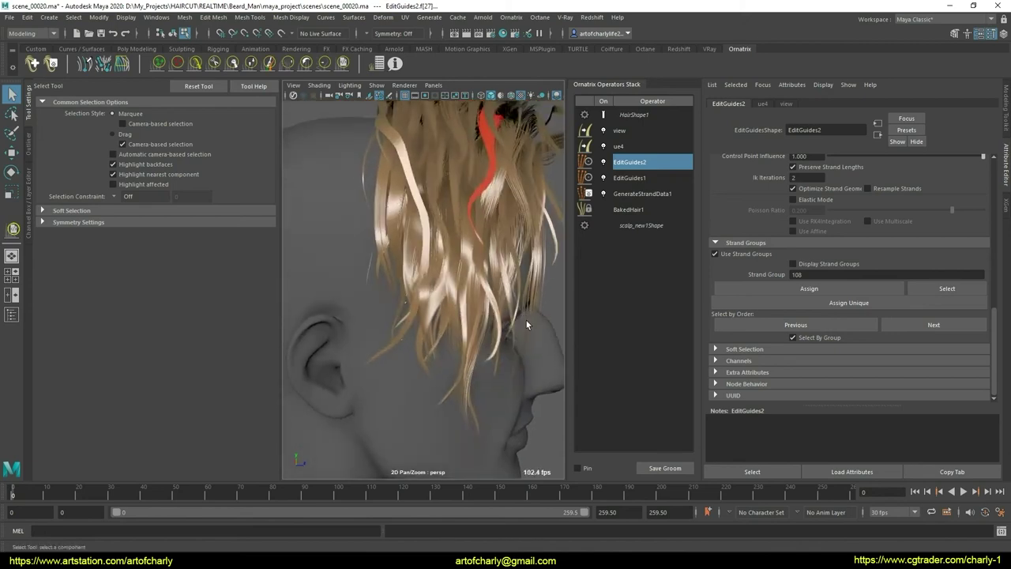
{"action": "middle_click_drag", "start_coordinate": [525, 320], "coordinate": [505, 290]}
{"action": "mouse_move", "coordinate": [505, 290]}
{"action": "left_mouse_down", "text": "alt"}
{"action": "mouse_move", "coordinate": [466, 328]}
{"action": "mouse_move", "coordinate": [474, 316]}
{"action": "mouse_move", "coordinate": [406, 314]}
{"action": "mouse_move", "coordinate": [482, 312]}
{"action": "mouse_move", "coordinate": [445, 314]}
{"action": "mouse_move", "coordinate": [459, 316]}
{"action": "mouse_move", "coordinate": [454, 290]}
{"action": "mouse_move", "coordinate": [374, 298]}
{"action": "left_mouse_up", "text": "alt"}
{"action": "left_click", "coordinate": [604, 116]}
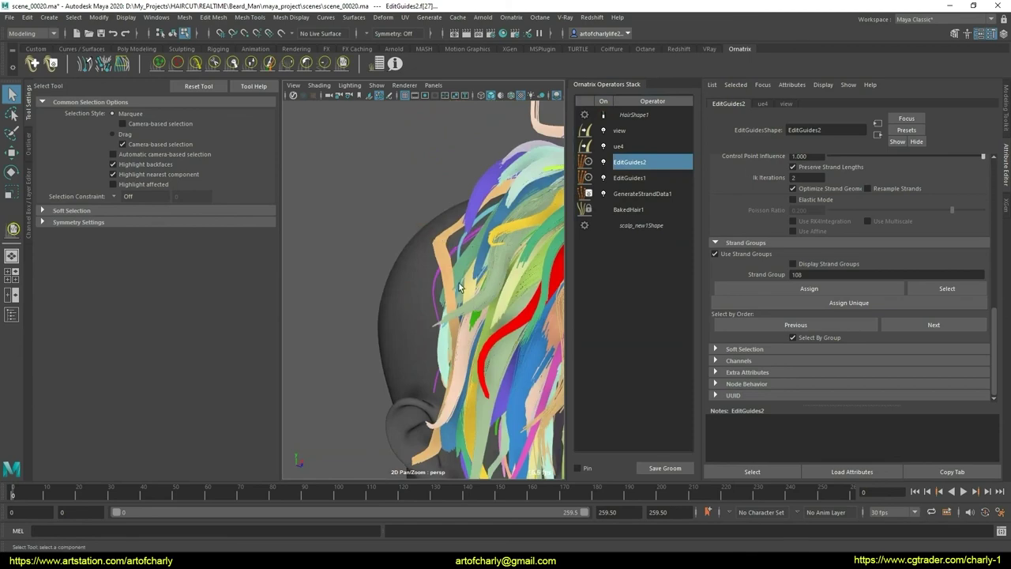
Step: Smooth the guide strands near the ear from a higher, frontal view
{"action": "mouse_move", "coordinate": [473, 303]}
{"action": "left_mouse_down", "text": "alt"}
{"action": "mouse_move", "coordinate": [430, 271]}
{"action": "mouse_move", "coordinate": [458, 291]}
{"action": "mouse_move", "coordinate": [462, 333]}
{"action": "left_mouse_up", "text": "alt"}
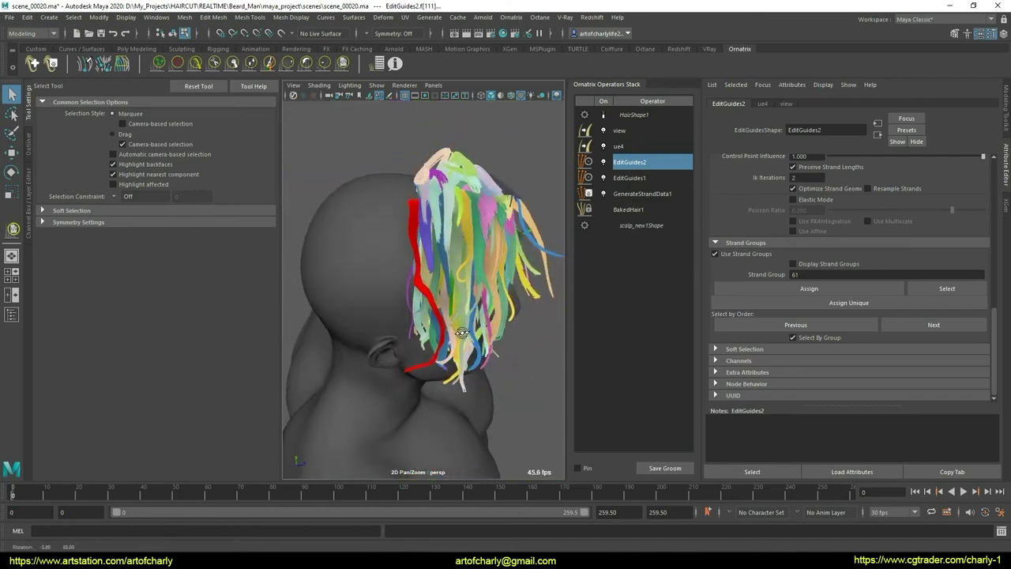
{"action": "left_click", "coordinate": [329, 69]}
{"action": "right_click_drag", "start_coordinate": [395, 214], "coordinate": [425, 287], "text": "alt"}
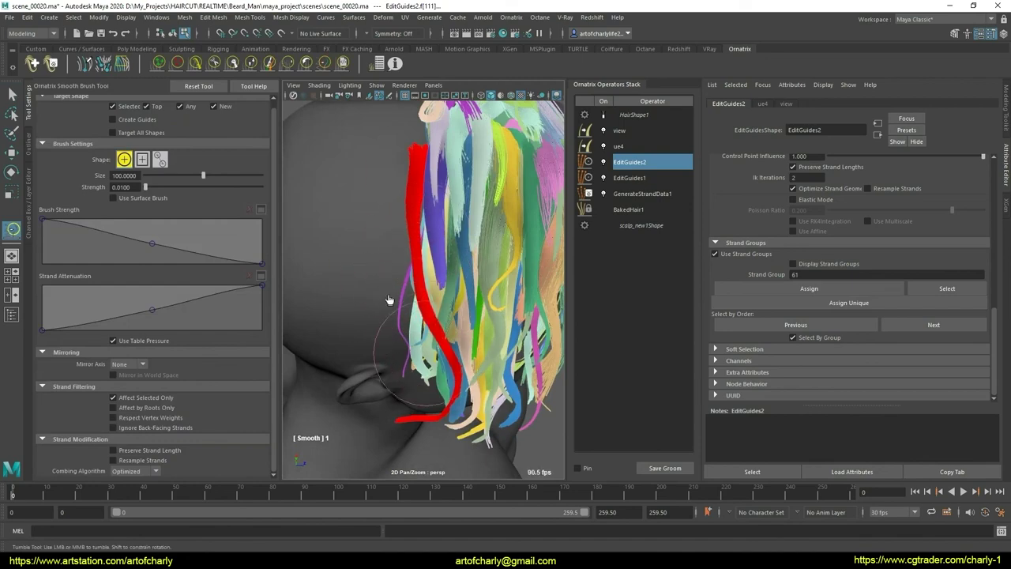
{"action": "mouse_move", "coordinate": [440, 239]}
{"action": "left_mouse_down", "text": "alt"}
{"action": "mouse_move", "coordinate": [430, 336]}
{"action": "mouse_move", "coordinate": [515, 226]}
{"action": "mouse_move", "coordinate": [456, 278]}
{"action": "mouse_move", "coordinate": [562, 277]}
{"action": "left_mouse_up", "text": "alt"}
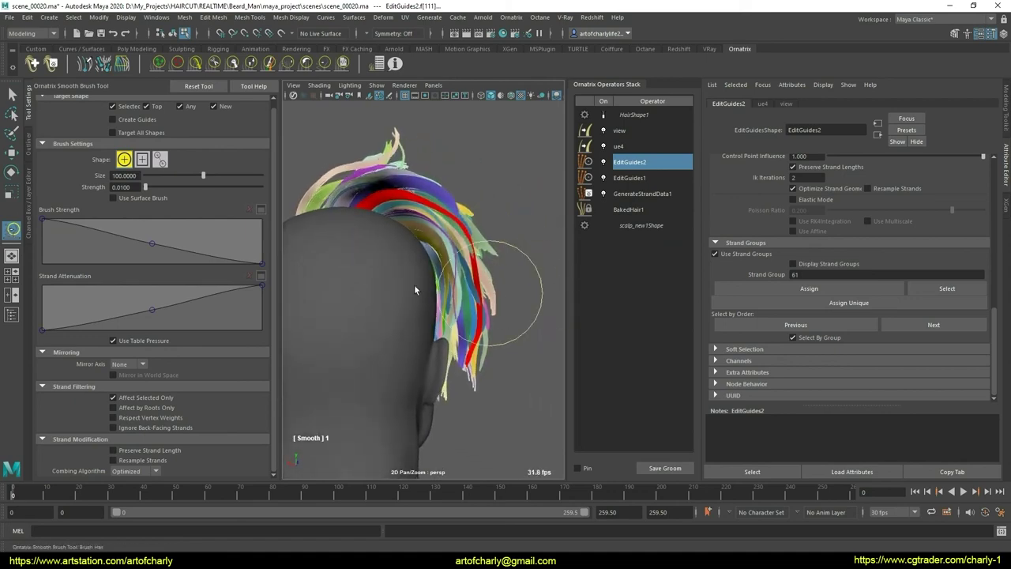
Step: Comb the red strand in front of the ear, then comb the red and purple strands into waves
{"action": "left_click", "coordinate": [203, 69]}
{"action": "mouse_move", "coordinate": [338, 203]}
{"action": "left_mouse_down", "text": "alt"}
{"action": "mouse_move", "coordinate": [429, 328]}
{"action": "mouse_move", "coordinate": [489, 327]}
{"action": "mouse_move", "coordinate": [361, 343]}
{"action": "mouse_move", "coordinate": [470, 355]}
{"action": "mouse_move", "coordinate": [402, 418]}
{"action": "mouse_move", "coordinate": [463, 383]}
{"action": "mouse_move", "coordinate": [411, 316]}
{"action": "left_mouse_up", "text": "alt"}
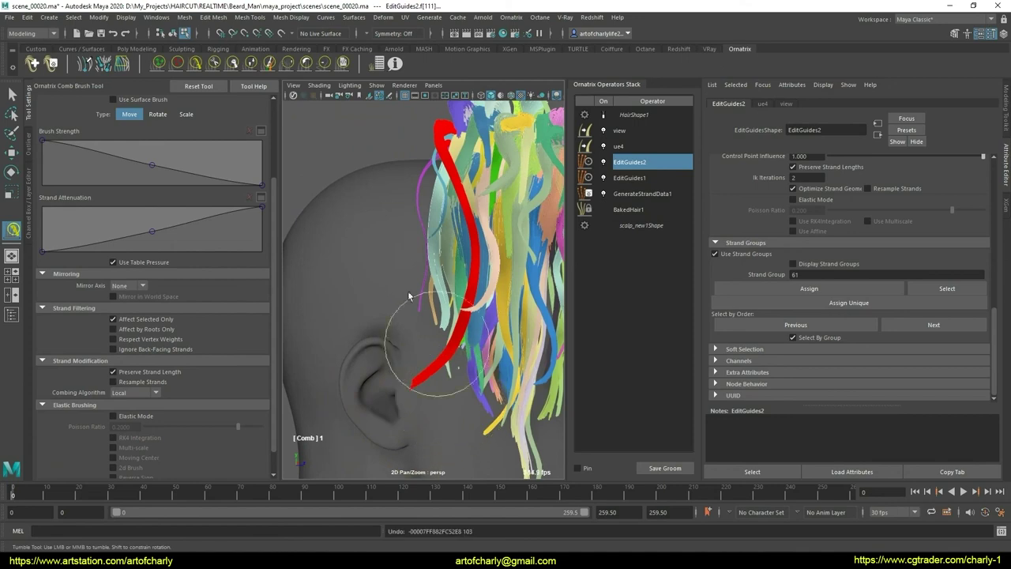
{"action": "left_click", "coordinate": [335, 69]}
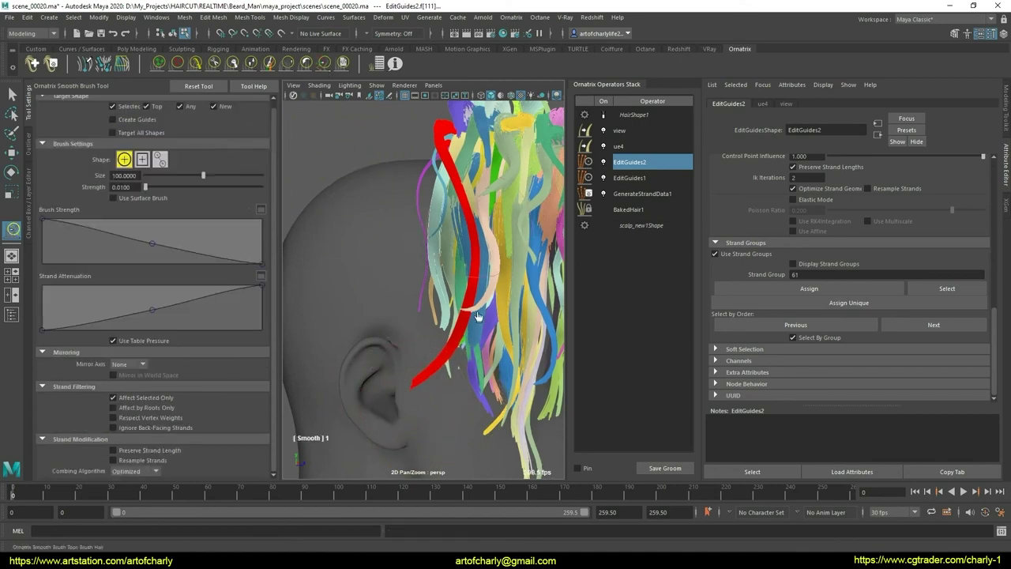
{"action": "mouse_move", "coordinate": [427, 281]}
{"action": "left_mouse_down", "text": "alt"}
{"action": "mouse_move", "coordinate": [414, 292]}
{"action": "mouse_move", "coordinate": [402, 266]}
{"action": "left_mouse_up", "text": "alt"}
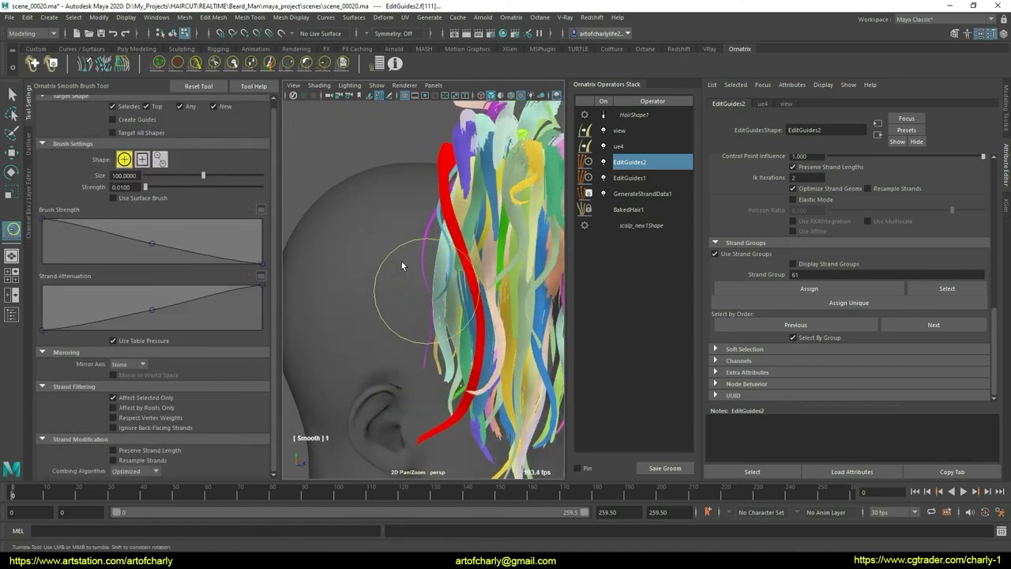
{"action": "left_click", "coordinate": [190, 66]}
{"action": "mouse_move", "coordinate": [338, 239]}
{"action": "right_mouse_down", "text": "alt"}
{"action": "mouse_move", "coordinate": [411, 386]}
{"action": "mouse_move", "coordinate": [414, 281]}
{"action": "right_mouse_up", "text": "alt"}
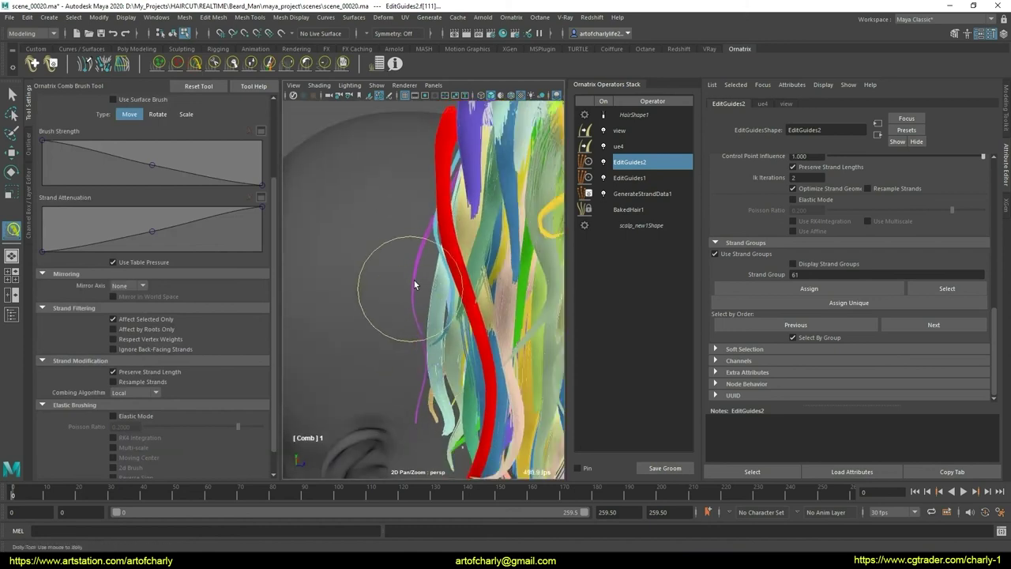
{"action": "left_click_drag", "start_coordinate": [417, 229], "coordinate": [427, 236]}
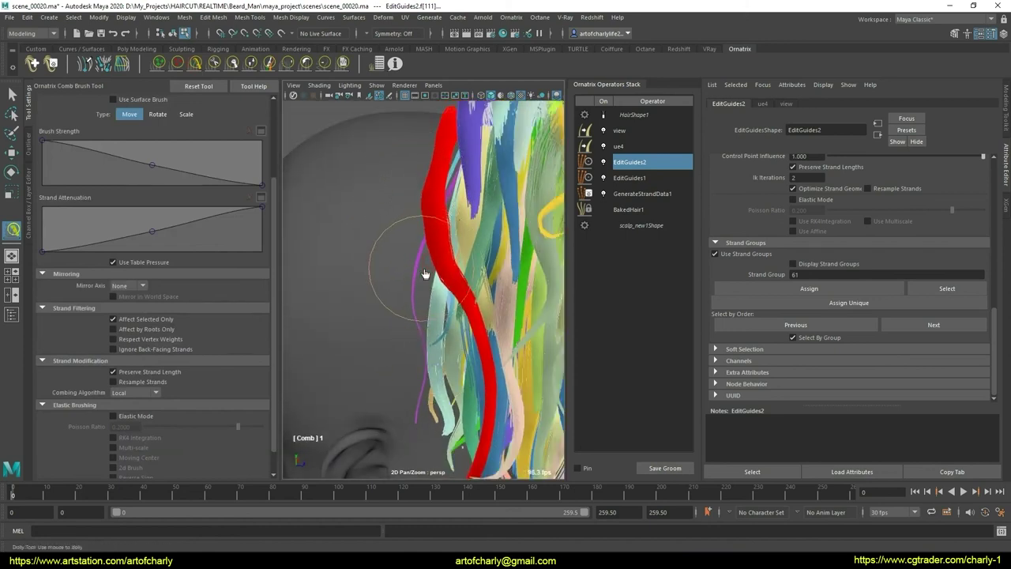
Step: Smooth the red lock into a wavy downward curve toward the ear, checked from the side
{"action": "left_click", "coordinate": [325, 65]}
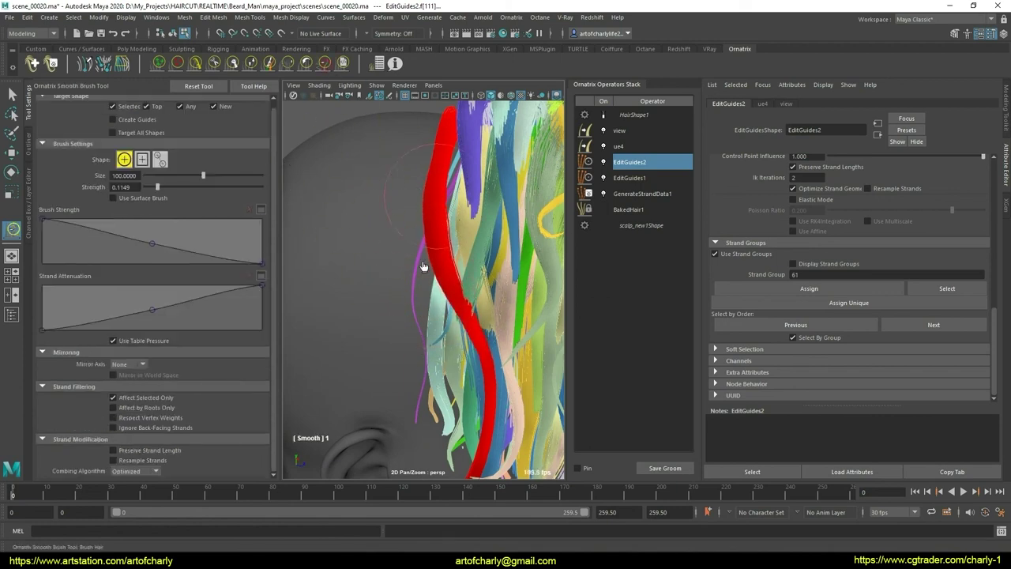
{"action": "right_click_drag", "start_coordinate": [426, 265], "coordinate": [474, 284], "text": "alt"}
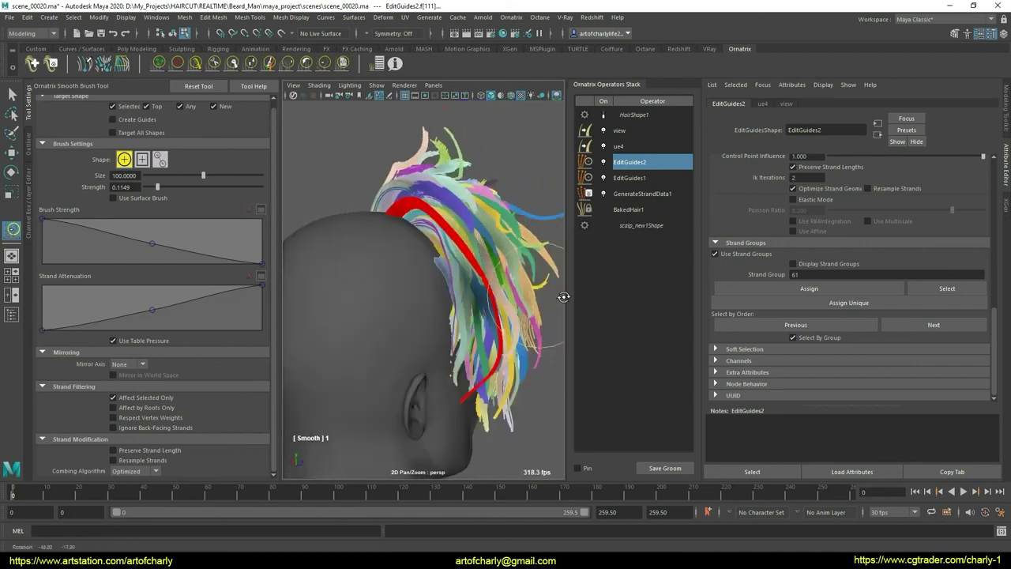
{"action": "left_click_drag", "start_coordinate": [474, 285], "coordinate": [486, 297], "text": "alt"}
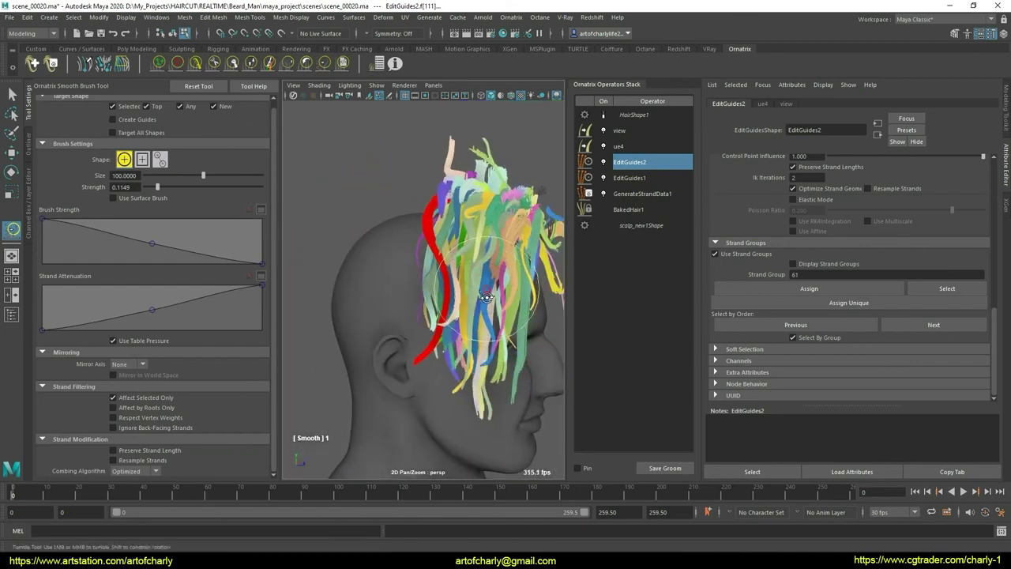
{"action": "right_click_drag", "start_coordinate": [486, 297], "coordinate": [480, 322], "text": "alt"}
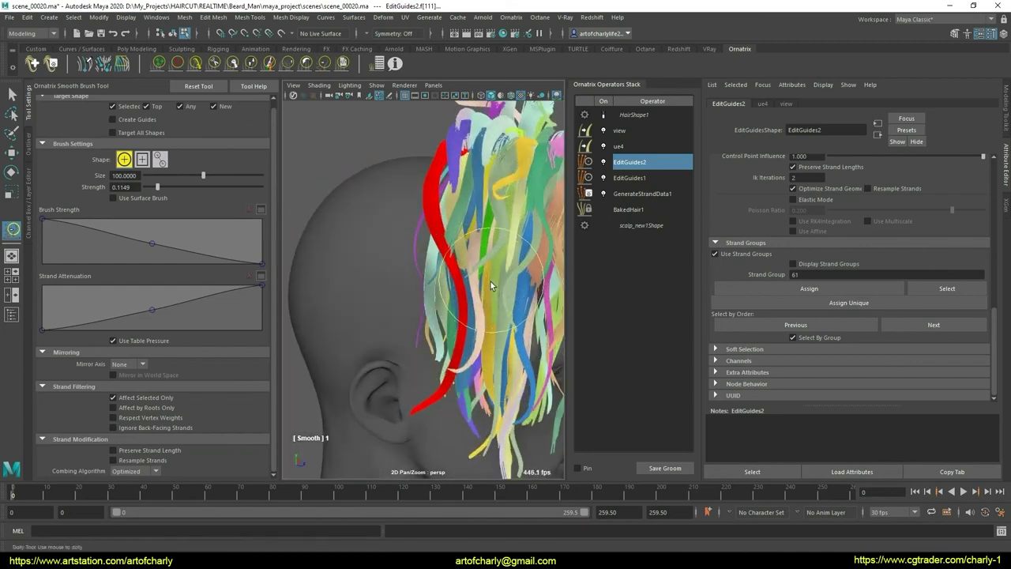
{"action": "left_click_drag", "start_coordinate": [490, 281], "coordinate": [493, 272], "text": "alt"}
{"action": "mouse_move", "coordinate": [491, 271]}
{"action": "right_mouse_down", "text": "alt"}
{"action": "mouse_move", "coordinate": [482, 311]}
{"action": "mouse_move", "coordinate": [466, 327]}
{"action": "mouse_move", "coordinate": [462, 316]}
{"action": "right_mouse_up", "text": "alt"}
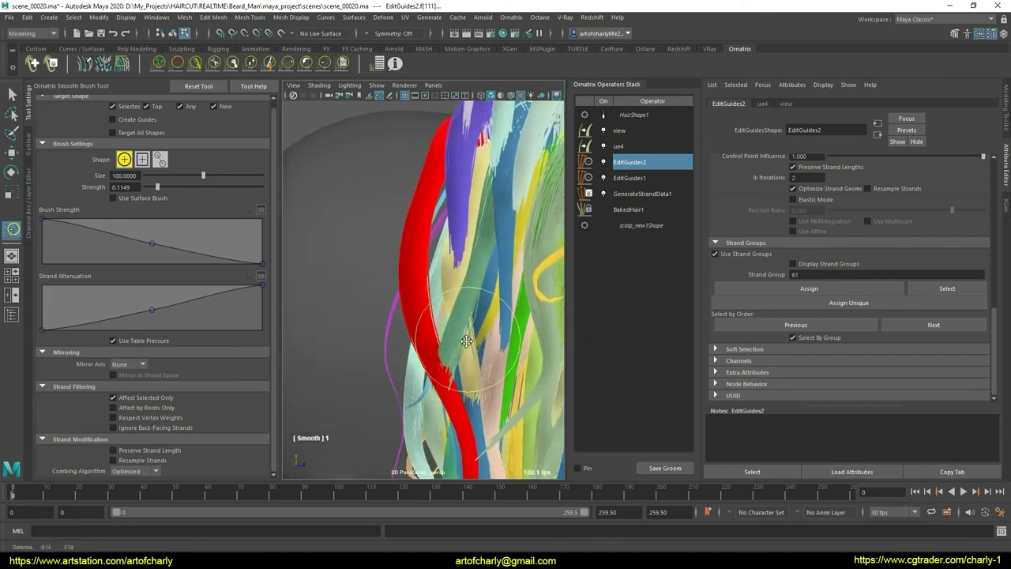
{"action": "key", "text": "q"}
{"action": "left_click_drag", "start_coordinate": [440, 305], "coordinate": [366, 274], "text": "alt"}
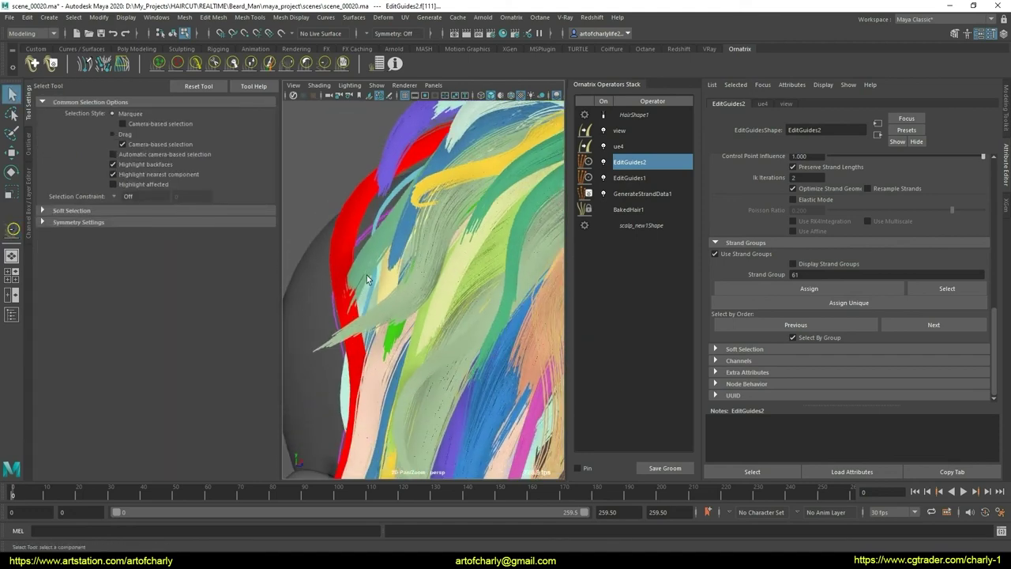
{"action": "right_click_drag", "start_coordinate": [372, 290], "coordinate": [381, 282], "text": "alt"}
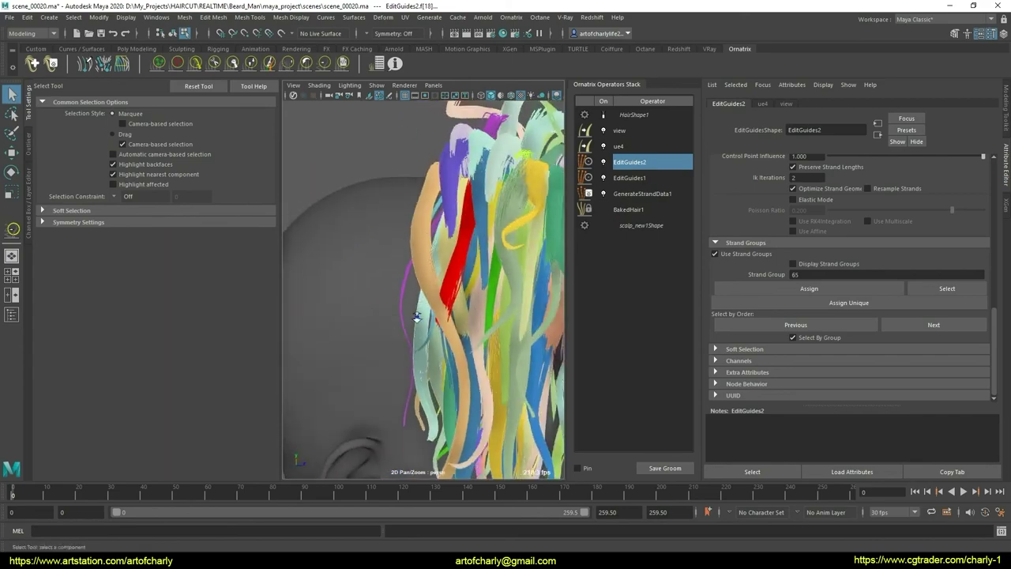
{"action": "left_click_drag", "start_coordinate": [381, 281], "coordinate": [408, 266], "text": "alt"}
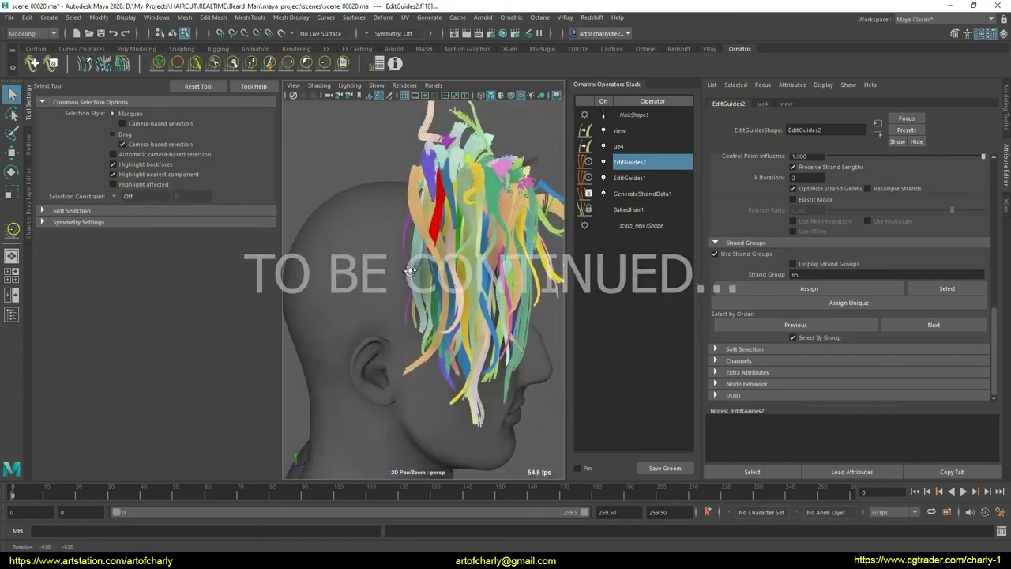